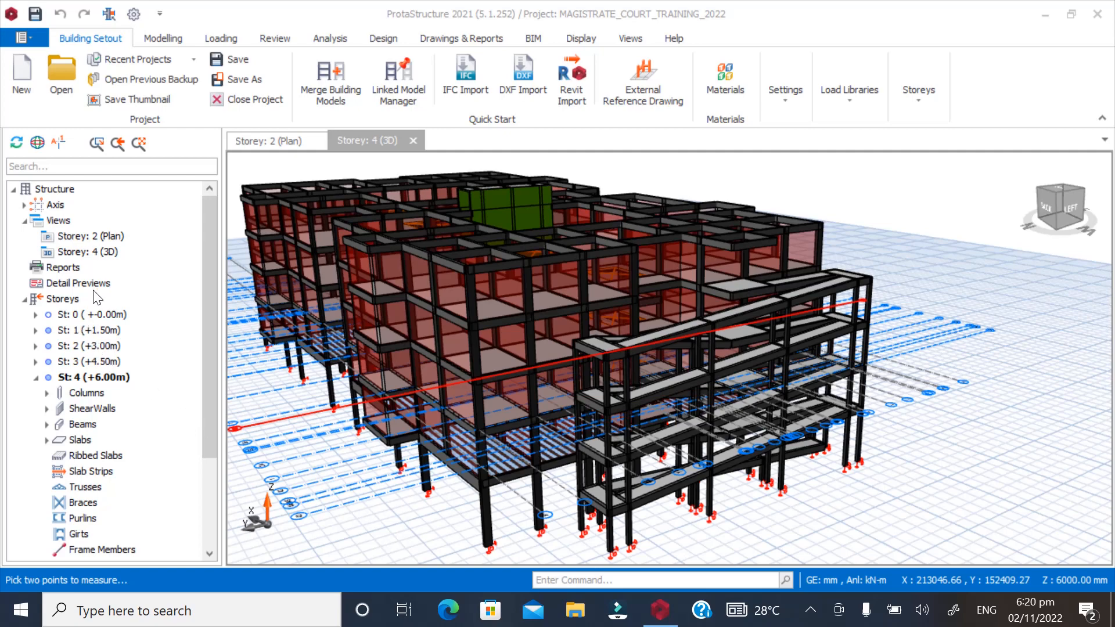
Open the Storey 2 plan view at the slab around the void beside the lifts
double_click(102, 237)
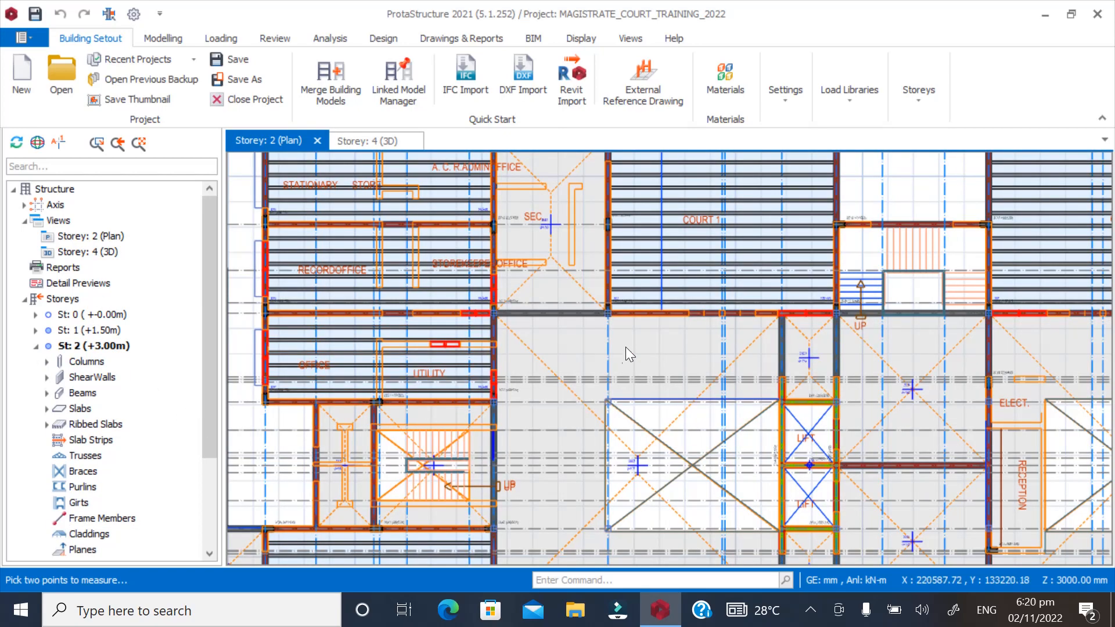
scroll(450, 345, "down", 3)
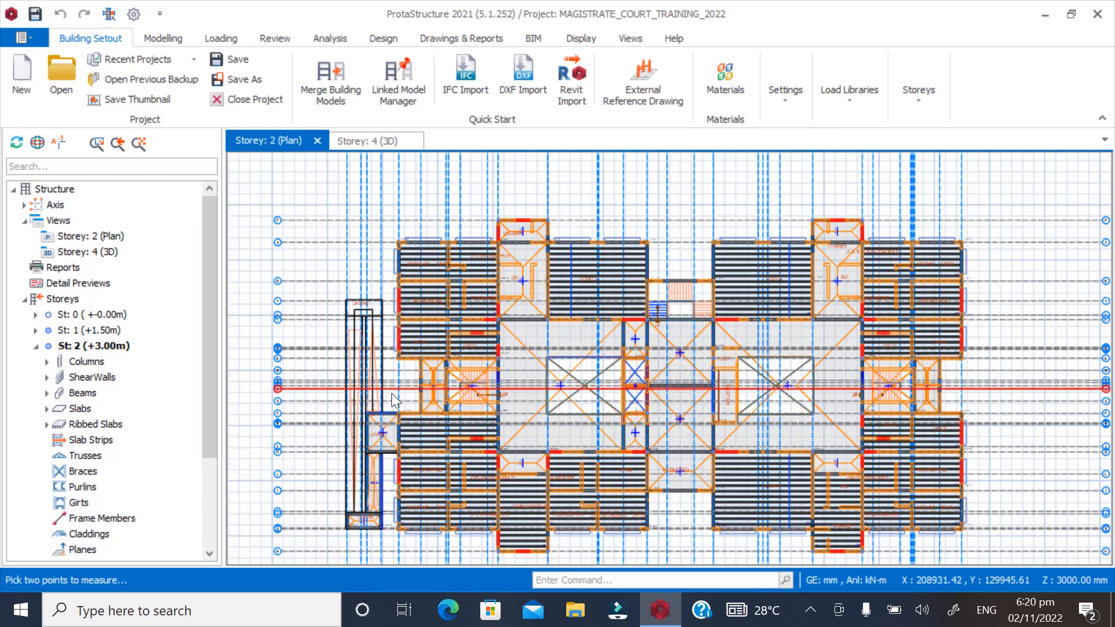
scroll(464, 360, "down", 2)
scroll(486, 378, "up", 2)
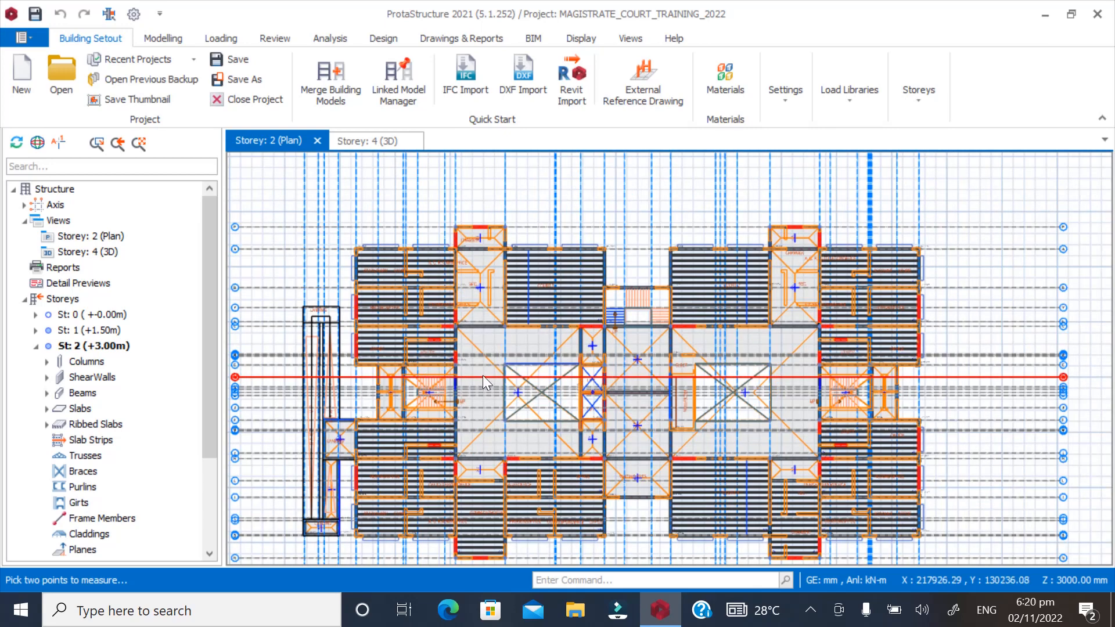
scroll(483, 375, "up", 5)
scroll(453, 398, "up", 2)
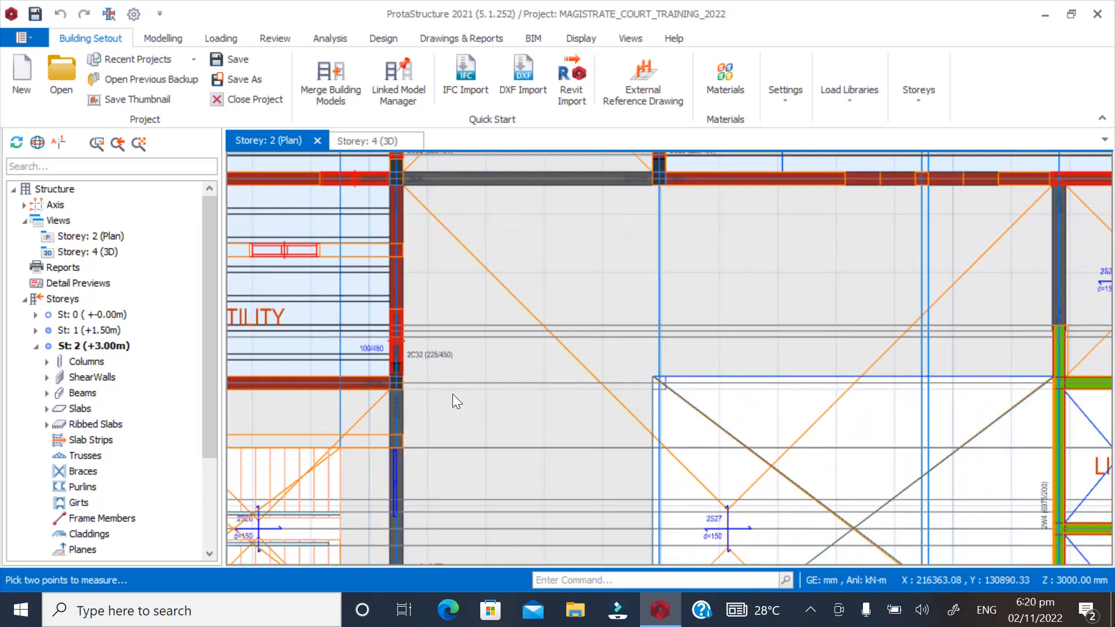
scroll(548, 393, "up", 1)
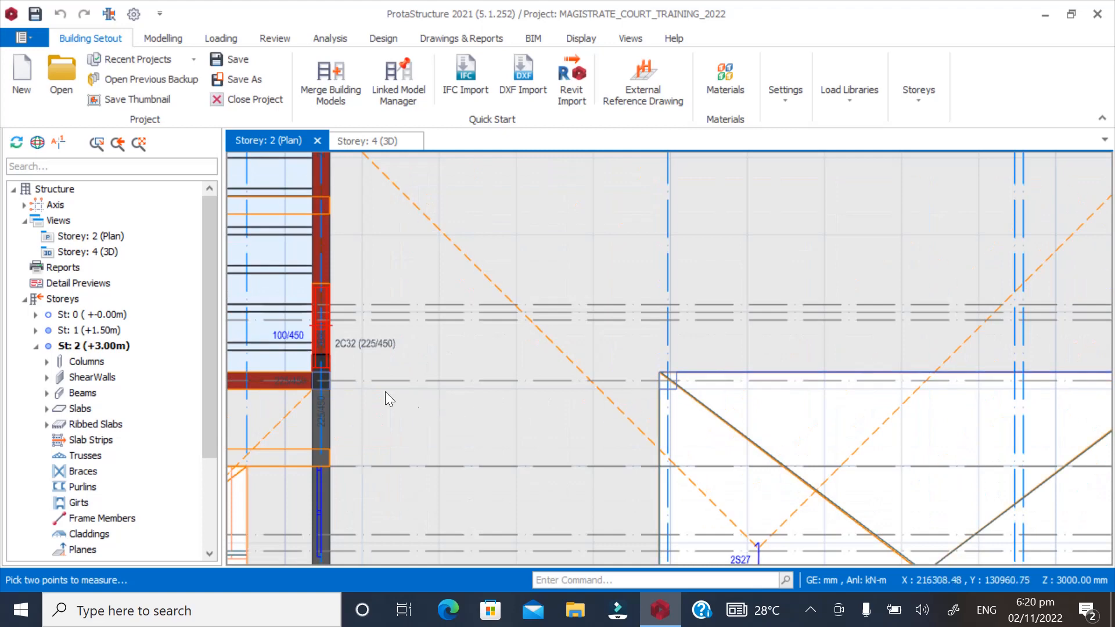
Measure the horizontal distance from the beam face at column 2C32 to the near edge of the void beside the lifts
right_click(417, 267)
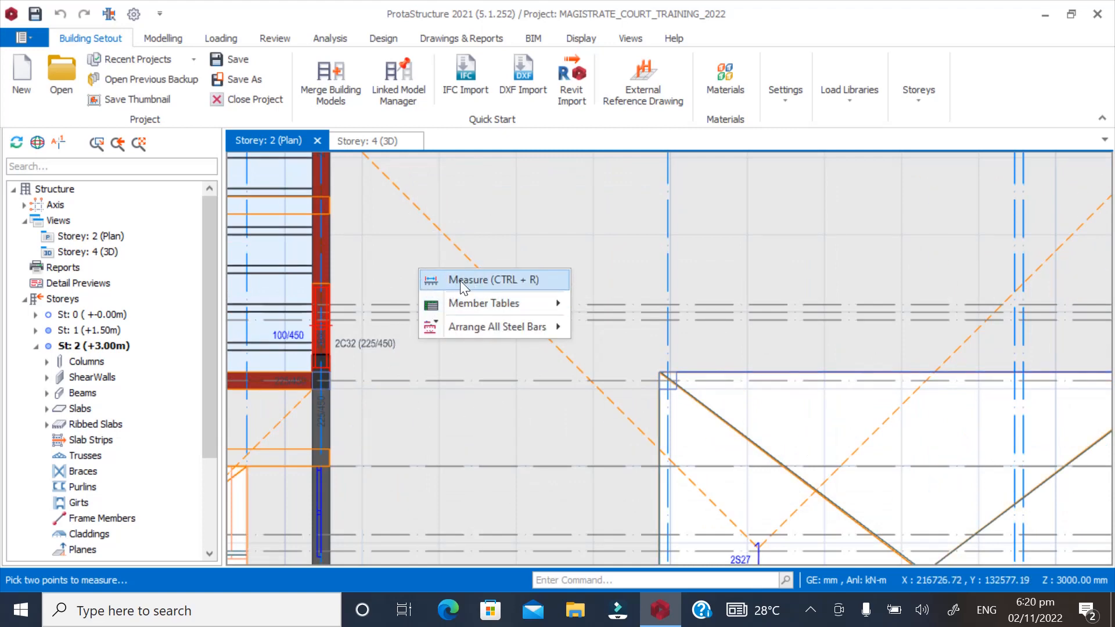
left_click(459, 280)
scroll(357, 392, "up", 2)
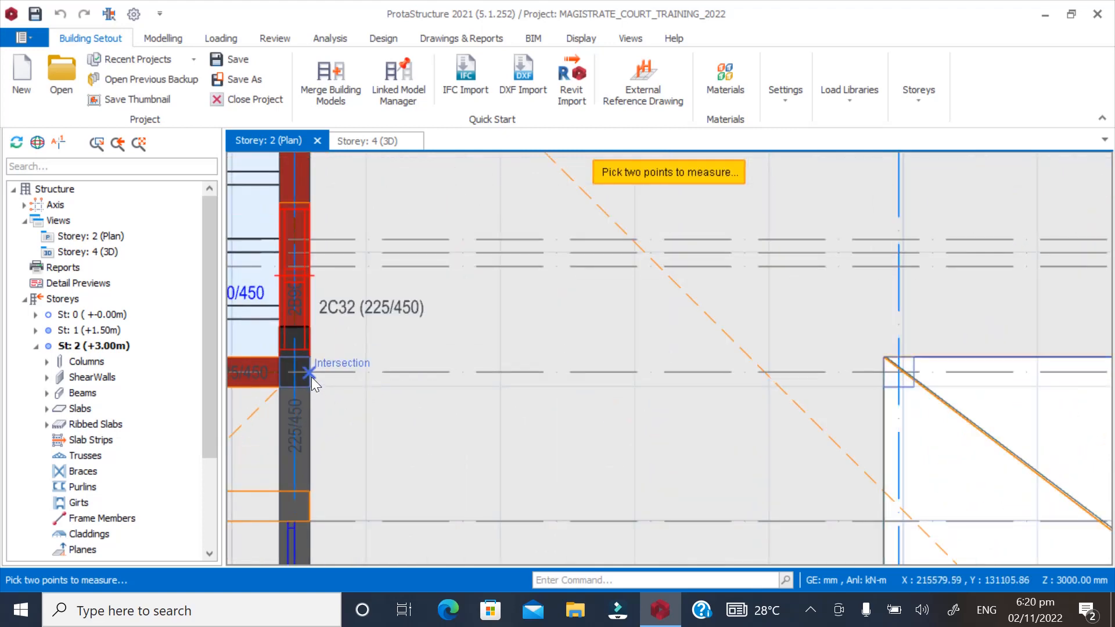
left_click(312, 378)
scroll(880, 376, "up", 1)
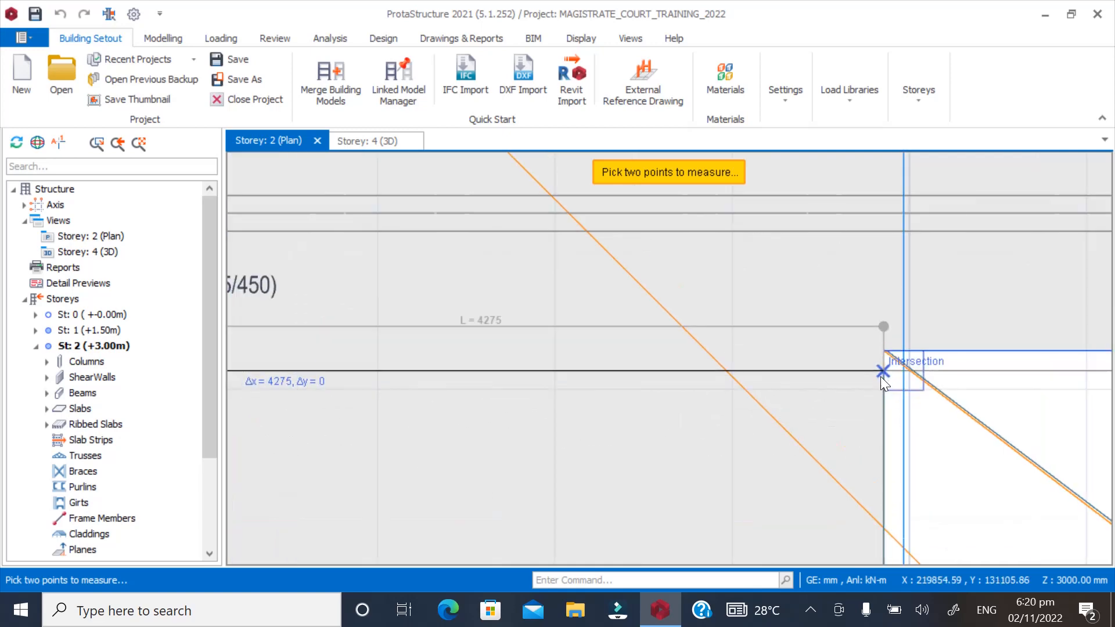
left_click(880, 376)
scroll(497, 283, "down", 1)
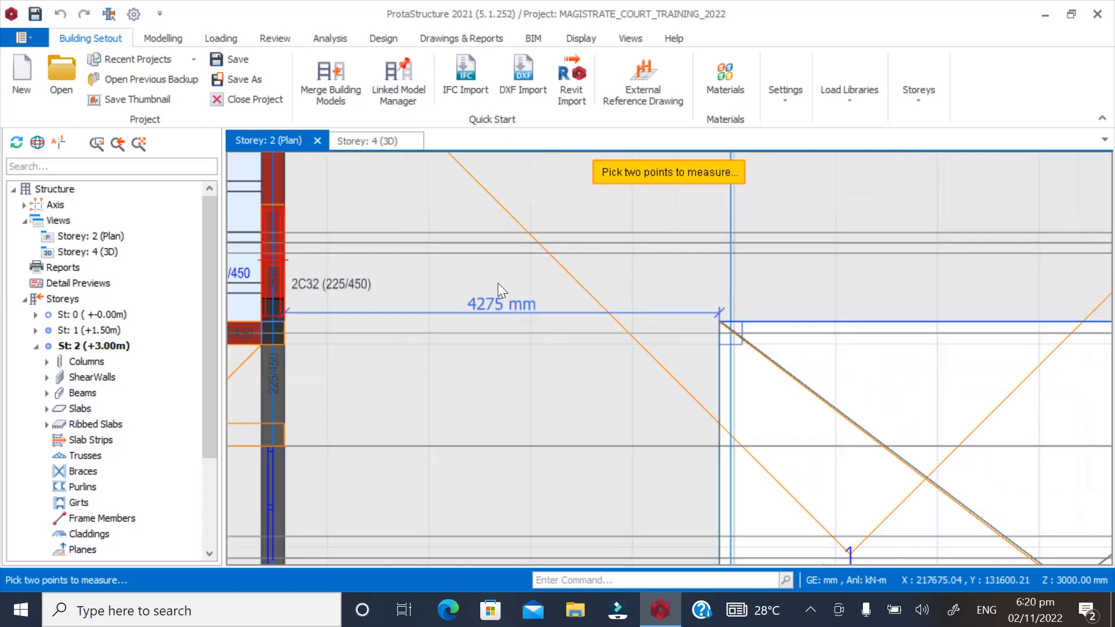
scroll(483, 326, "down", 1)
scroll(482, 367, "up", 1)
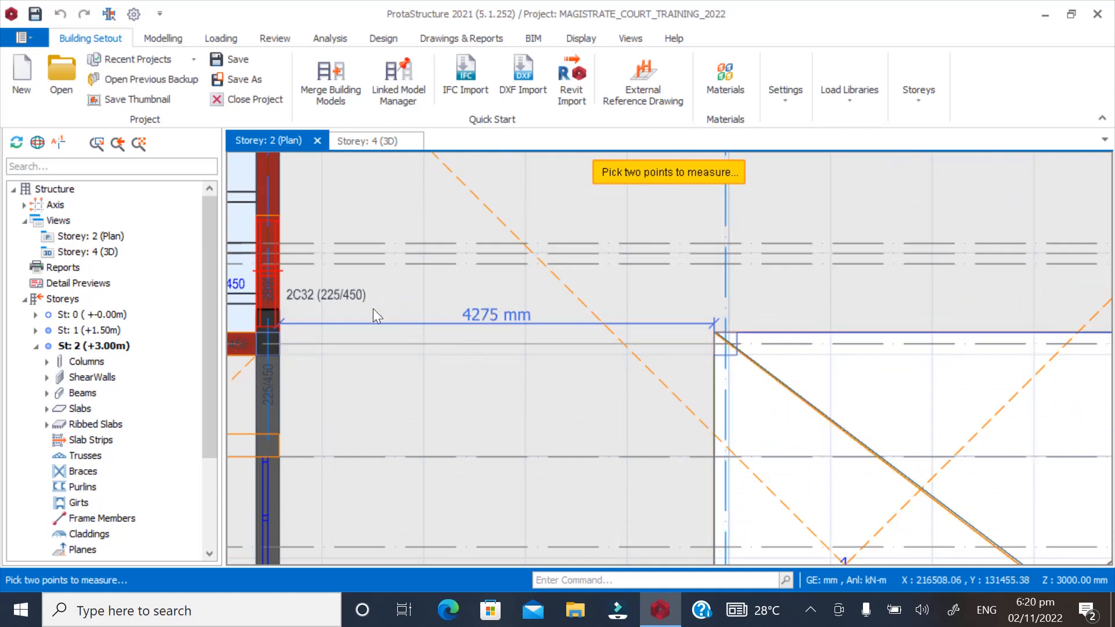
scroll(372, 318, "down", 1)
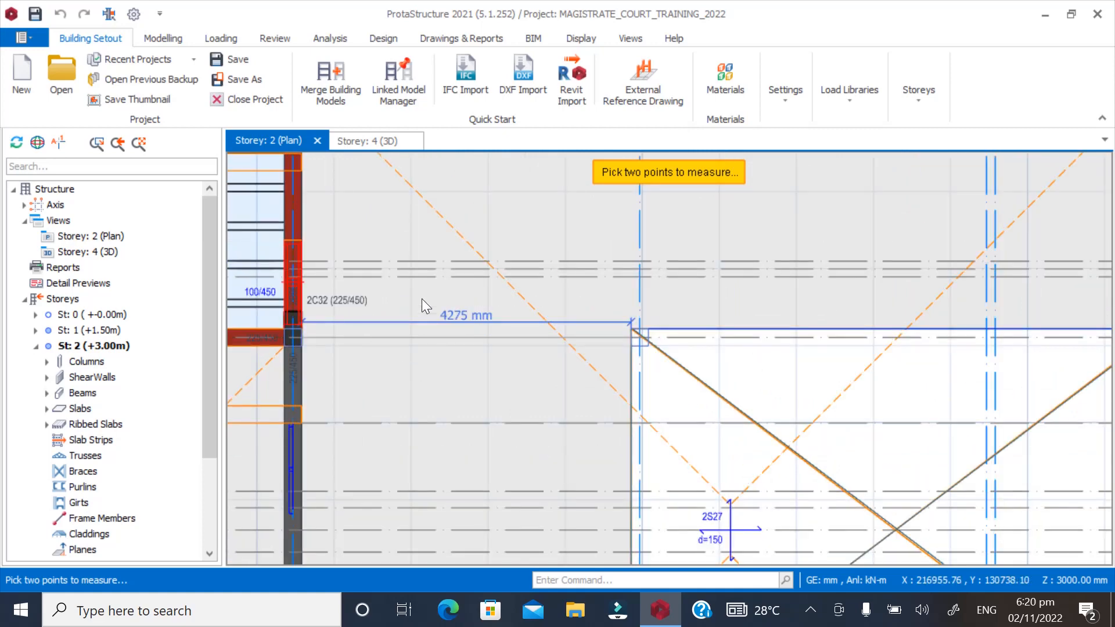
scroll(487, 394, "down", 2)
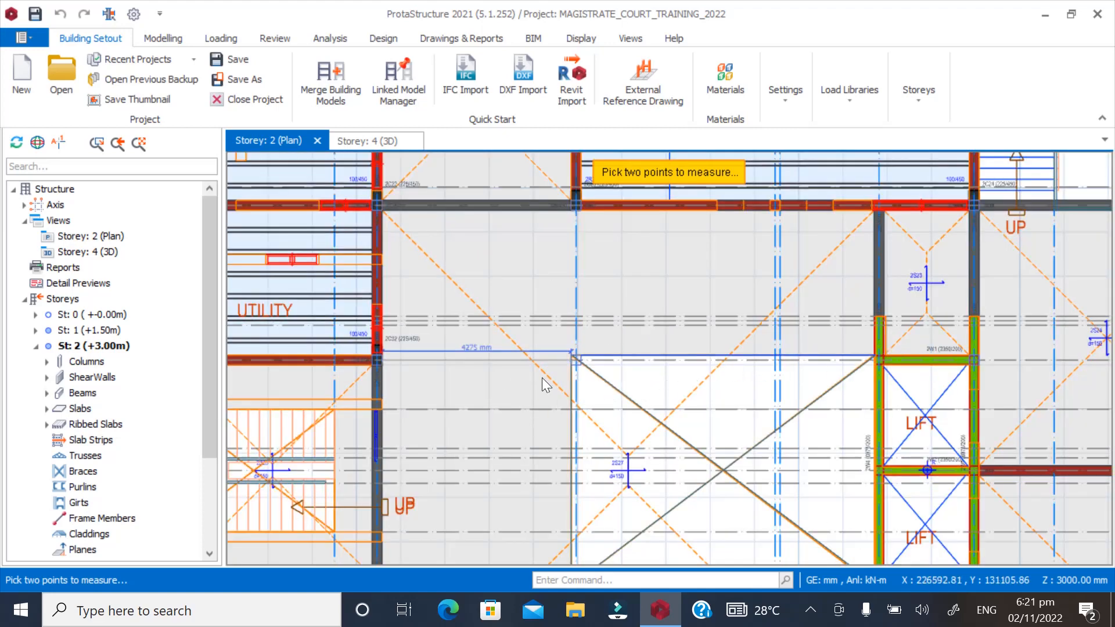
Measure the vertical distance from the same void's upper corner to the face of the beam above it
scroll(577, 249, "up", 2)
scroll(569, 466, "up", 2)
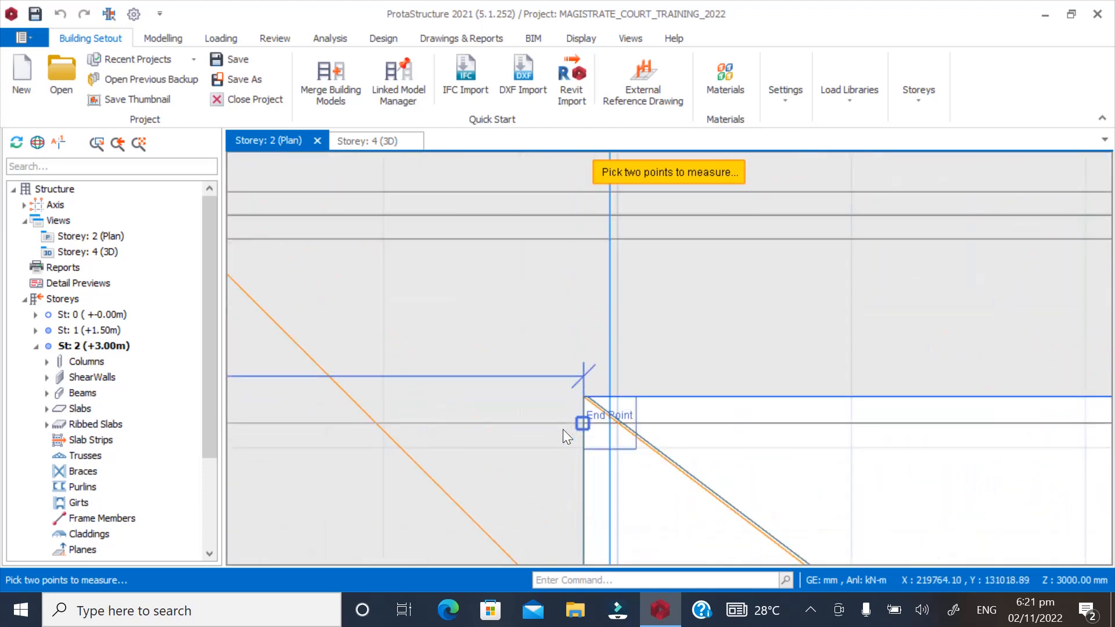
left_click(585, 398)
scroll(556, 464, "down", 2)
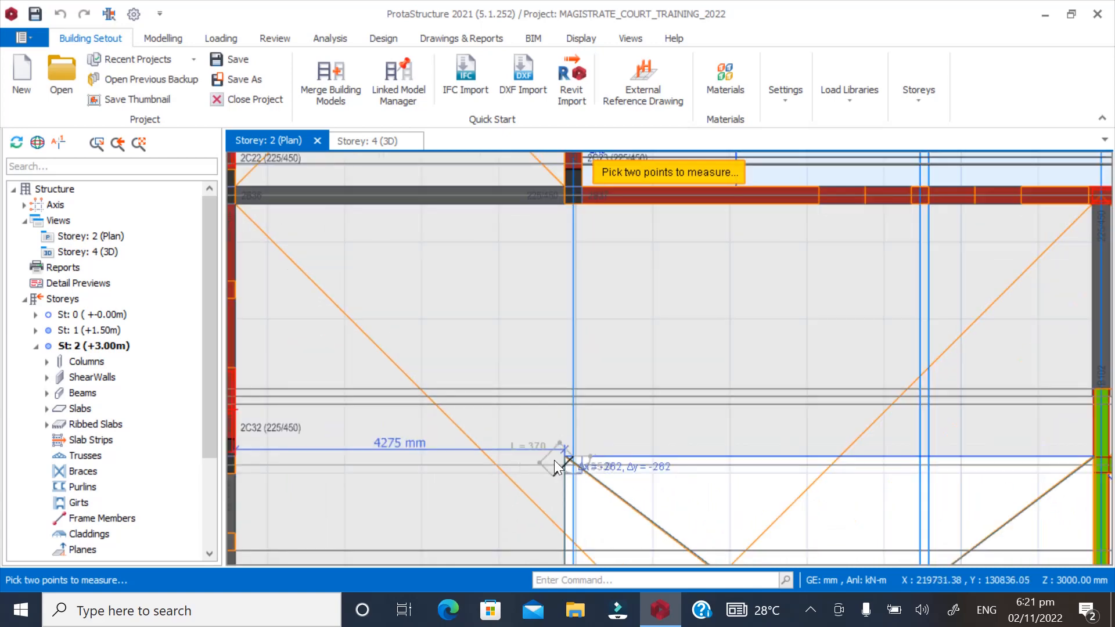
scroll(567, 209, "up", 2)
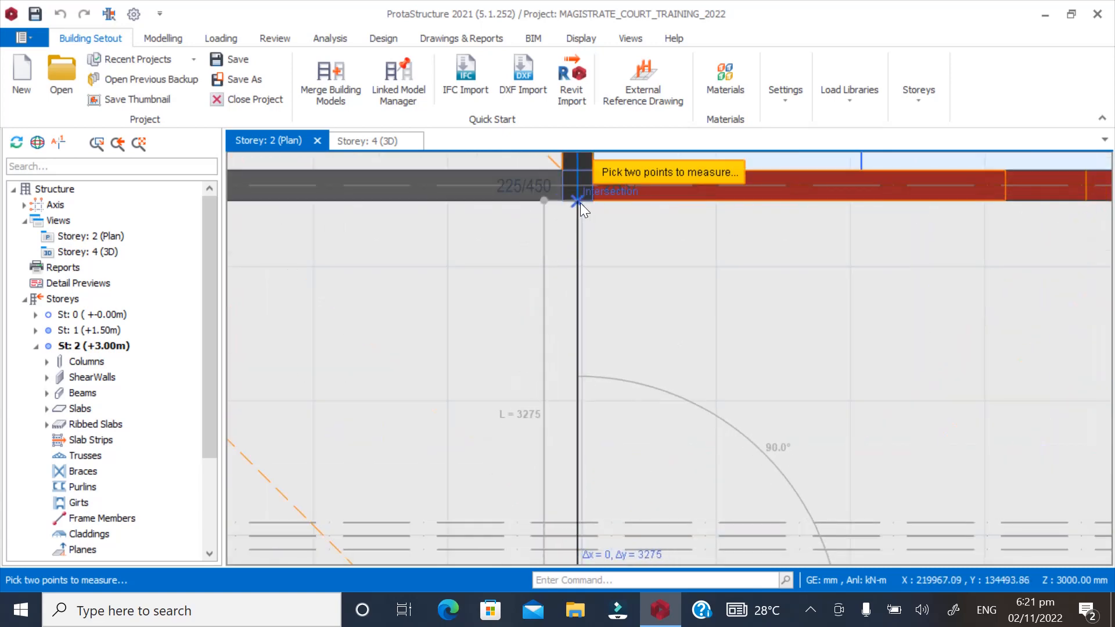
left_click(580, 204)
scroll(591, 347, "down", 2)
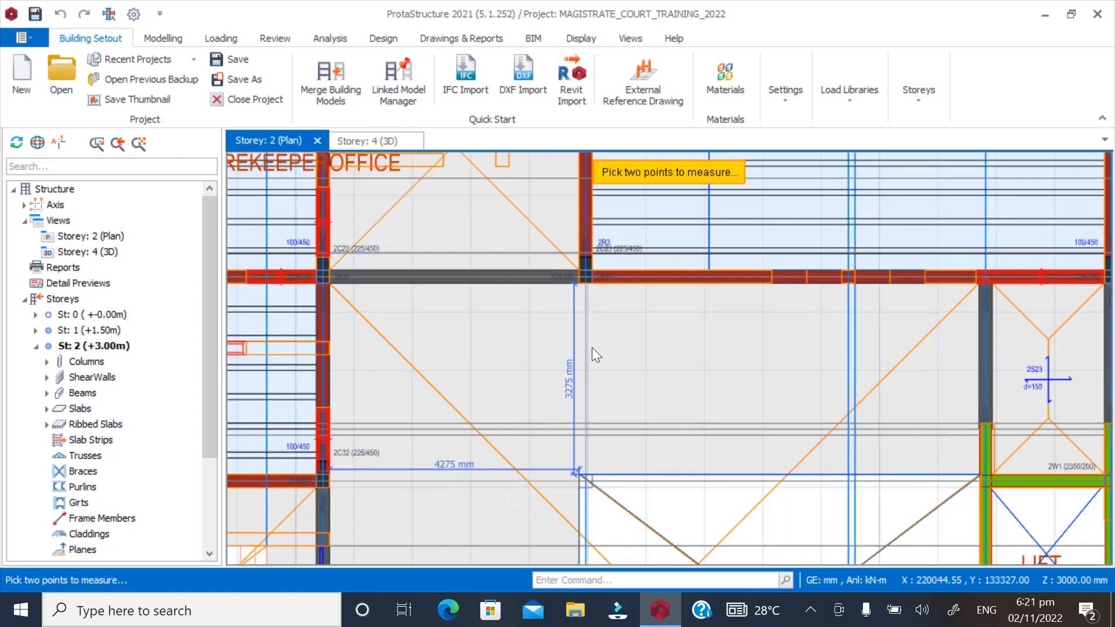
scroll(563, 423, "up", 2)
scroll(459, 323, "down", 3)
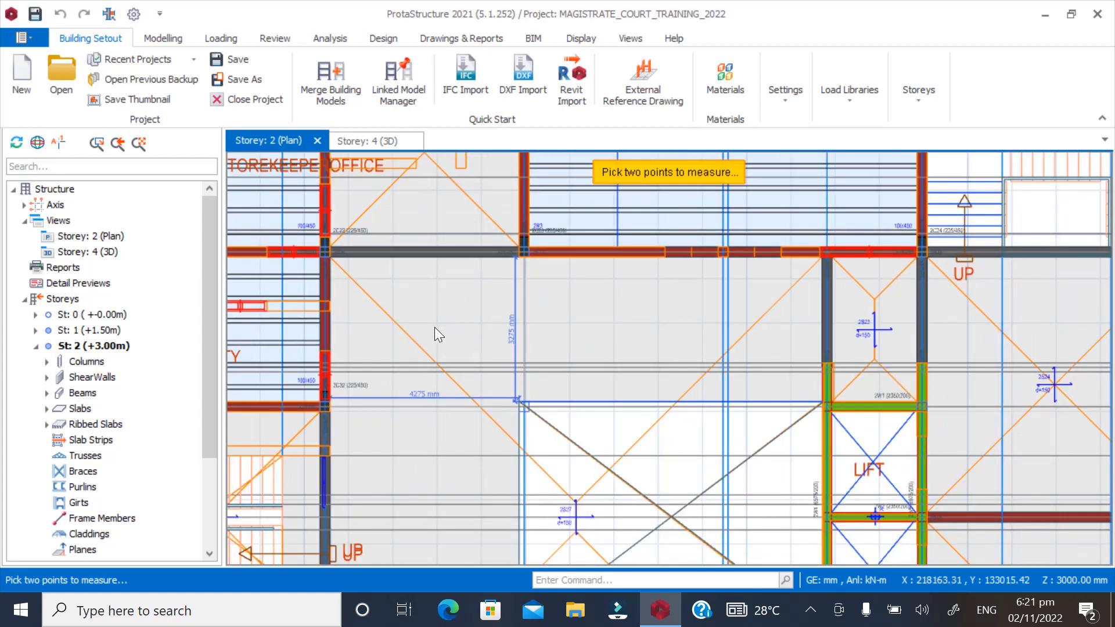
scroll(362, 338, "down", 4)
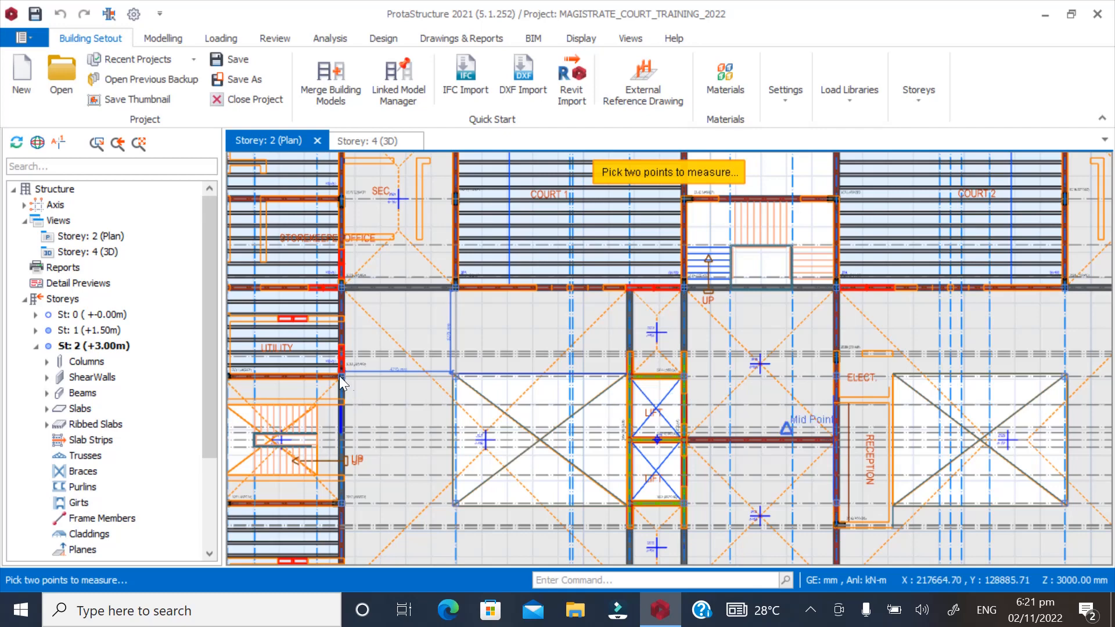
scroll(297, 362, "up", 2)
scroll(643, 333, "down", 2)
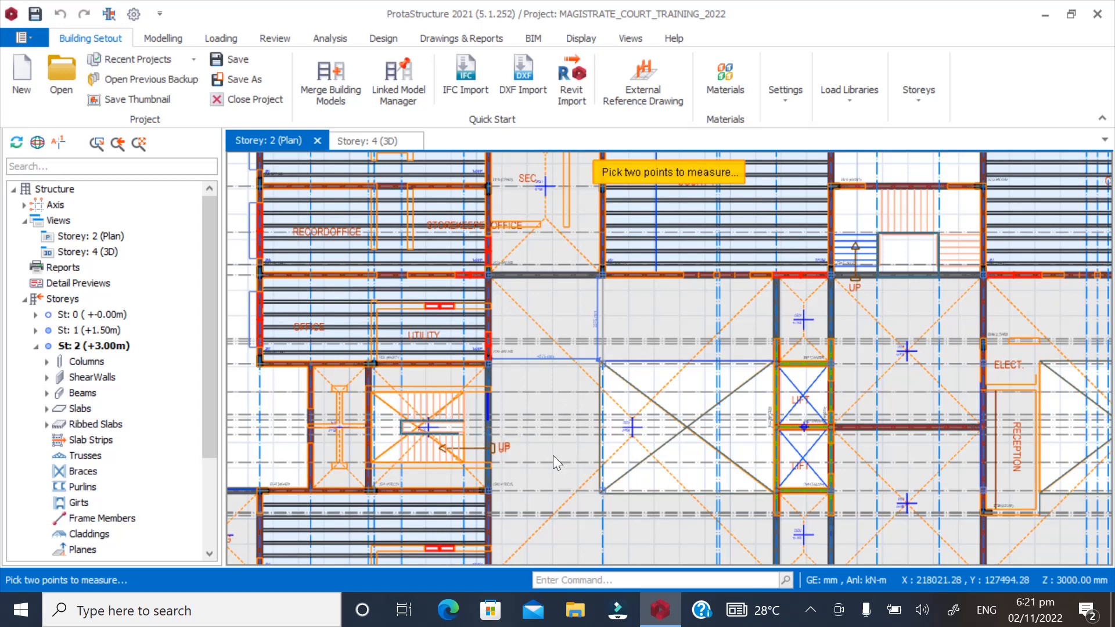
Delete slab 2S27 surrounding the void between the utility-side staircase and the lifts
scroll(606, 331, "up", 4)
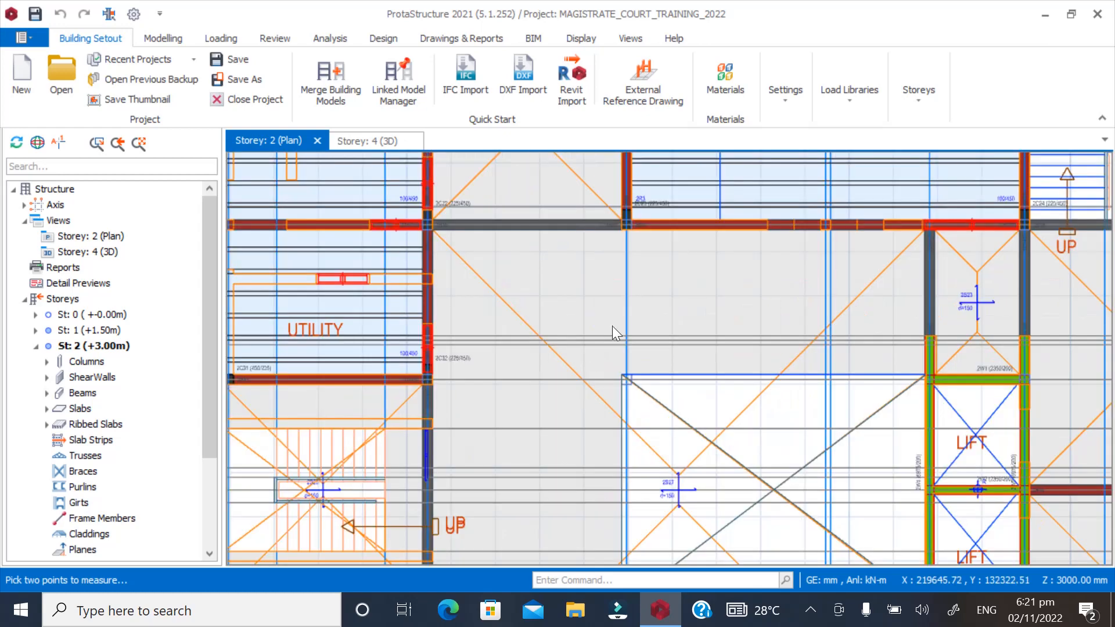
scroll(510, 392, "down", 3)
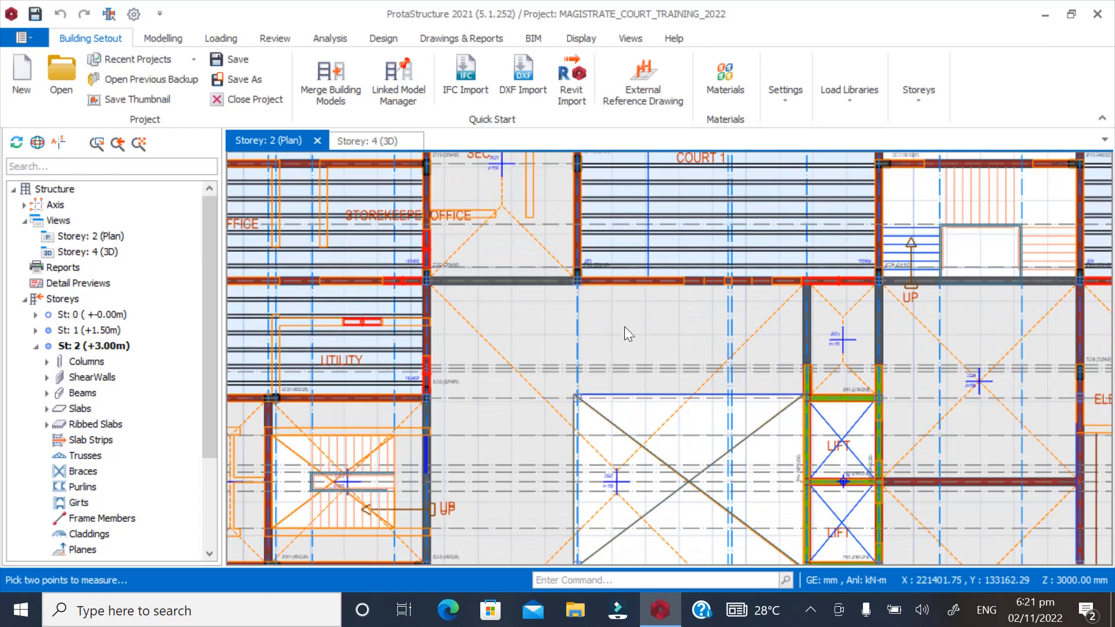
scroll(622, 329, "down", 2)
scroll(580, 417, "up", 5)
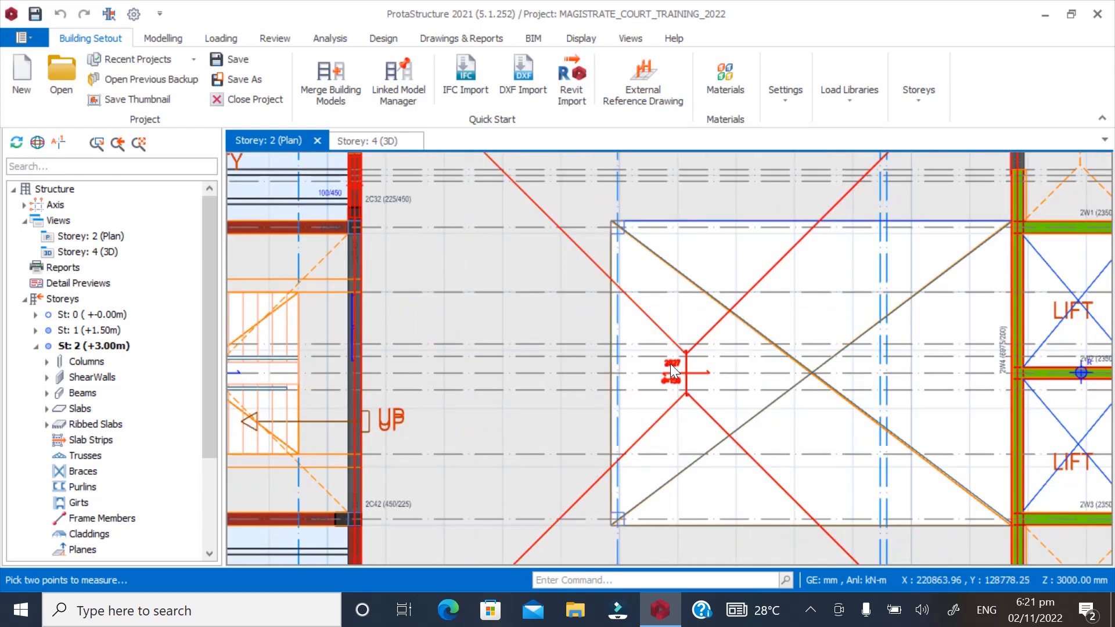
left_click(656, 376)
key("Delete")
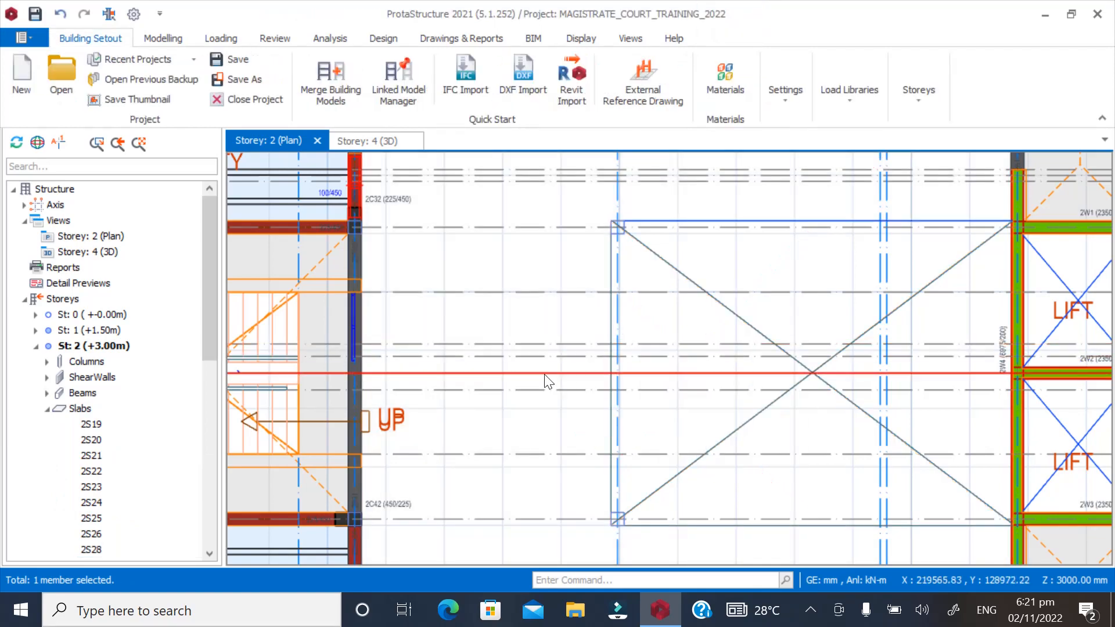
Delete slab 2S28 surrounding the void beside the reception area
scroll(506, 385, "down", 3)
scroll(656, 388, "down", 2)
scroll(897, 384, "up", 6)
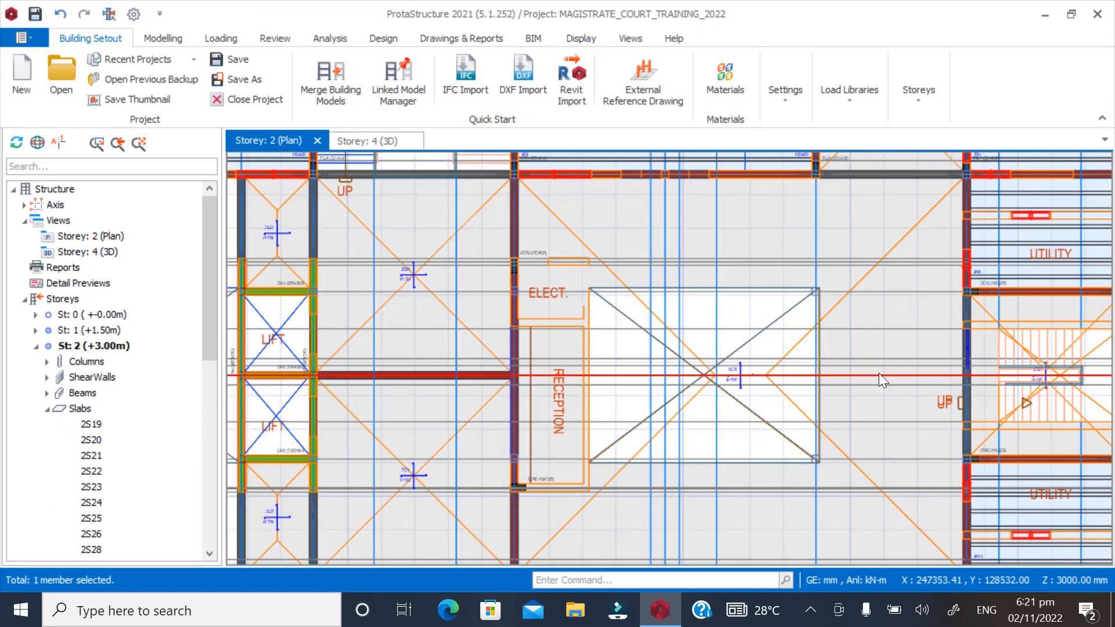
scroll(679, 344, "up", 3)
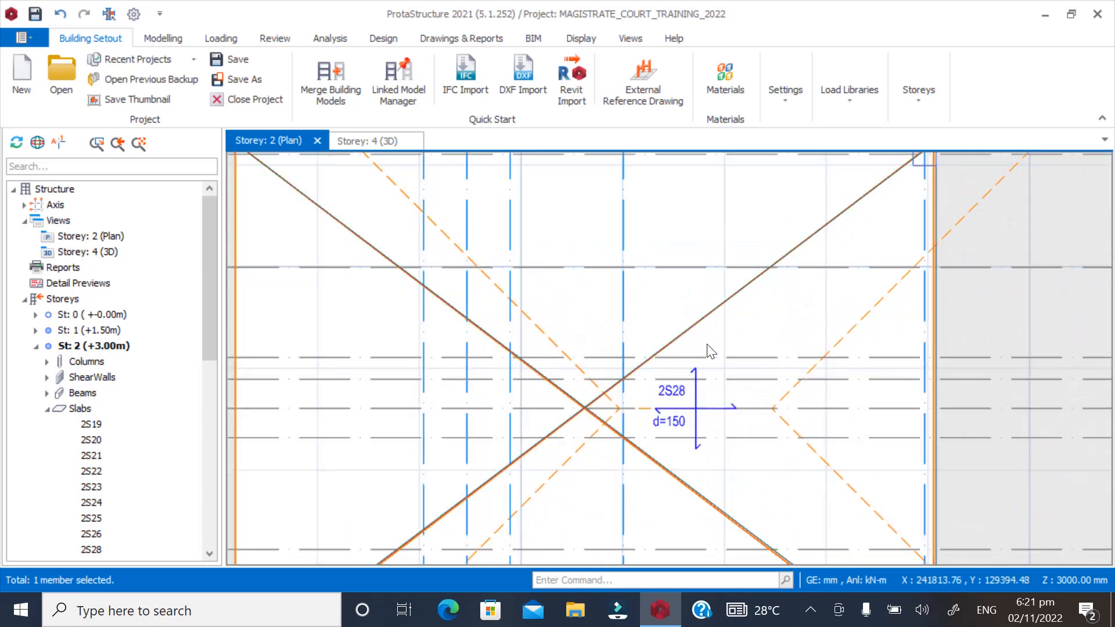
left_click(674, 394)
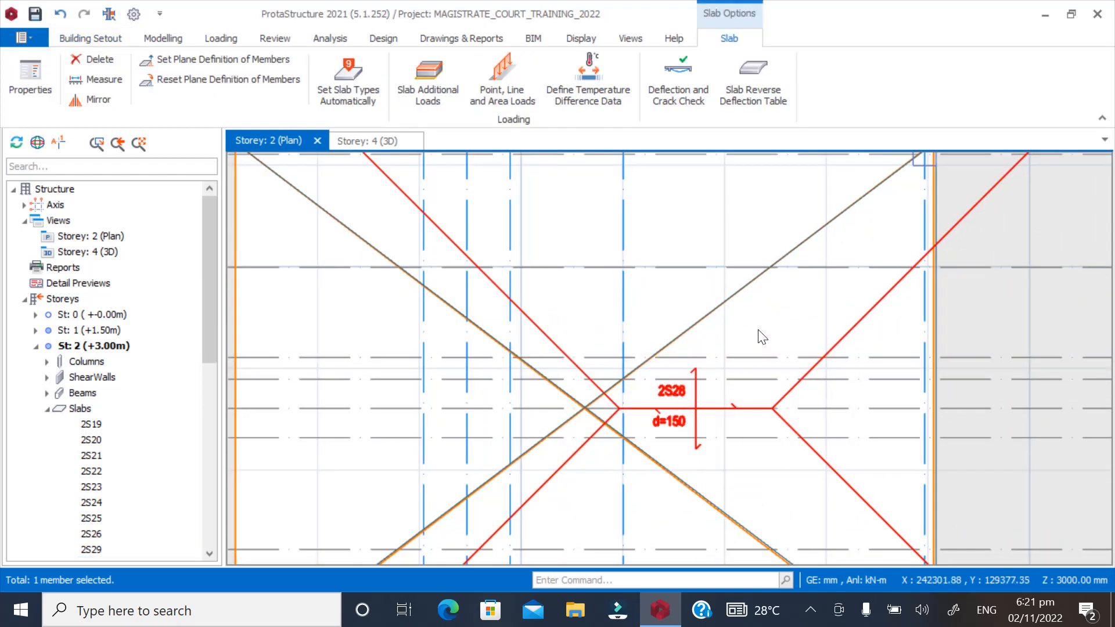
key("Escape")
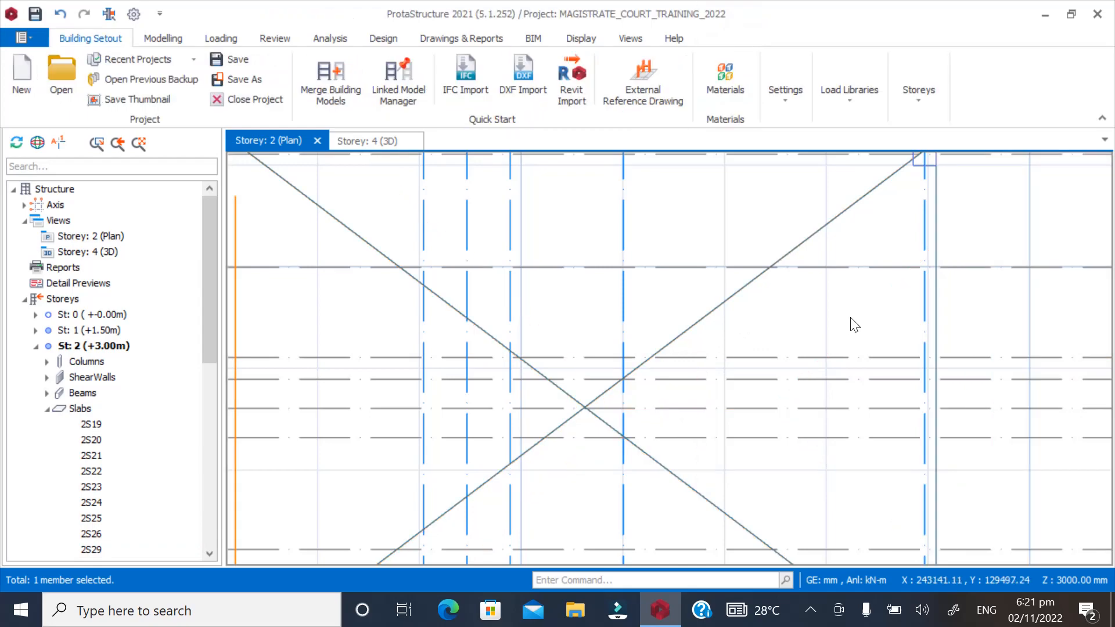
Examine the first floor plan and the open areas around both voids beside the lifts and the reception
scroll(853, 315, "down", 4)
scroll(679, 463, "up", 3)
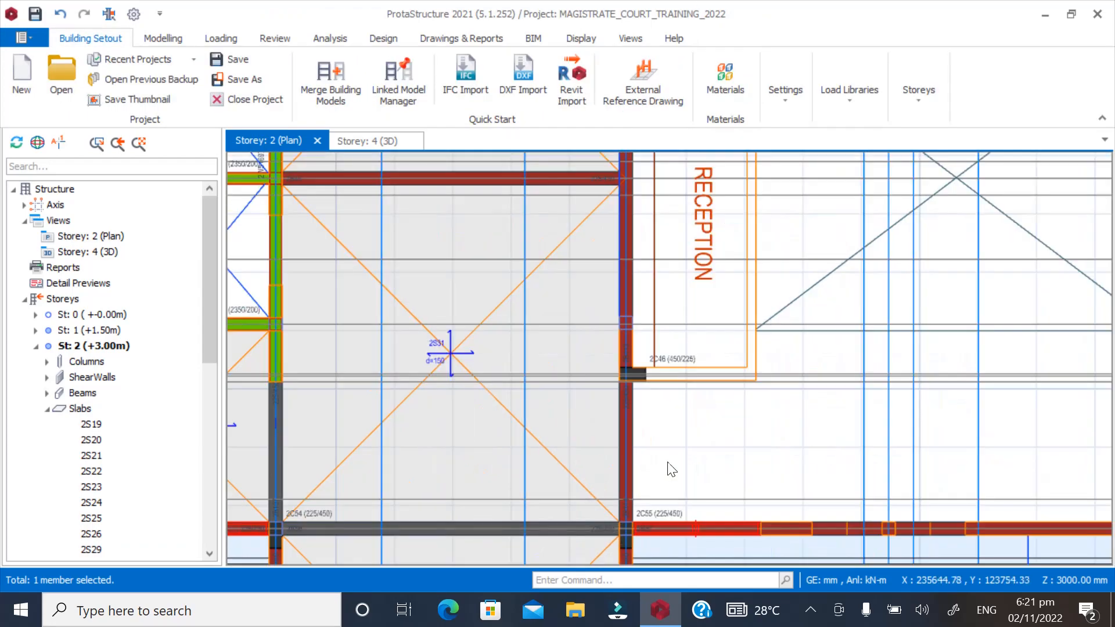
scroll(679, 478, "down", 2)
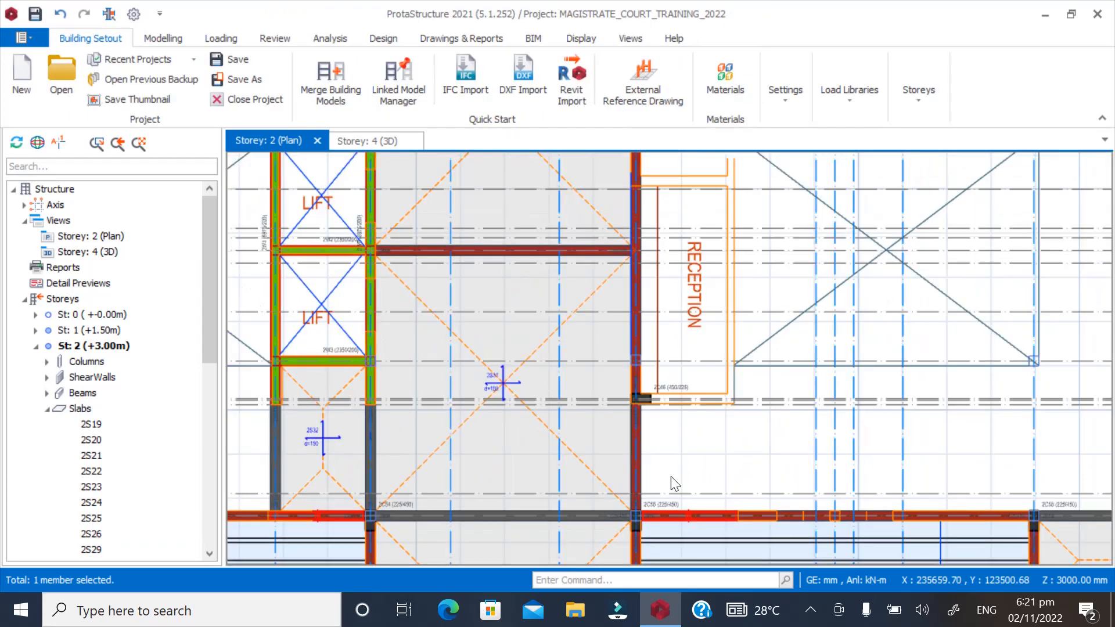
scroll(744, 482, "down", 2)
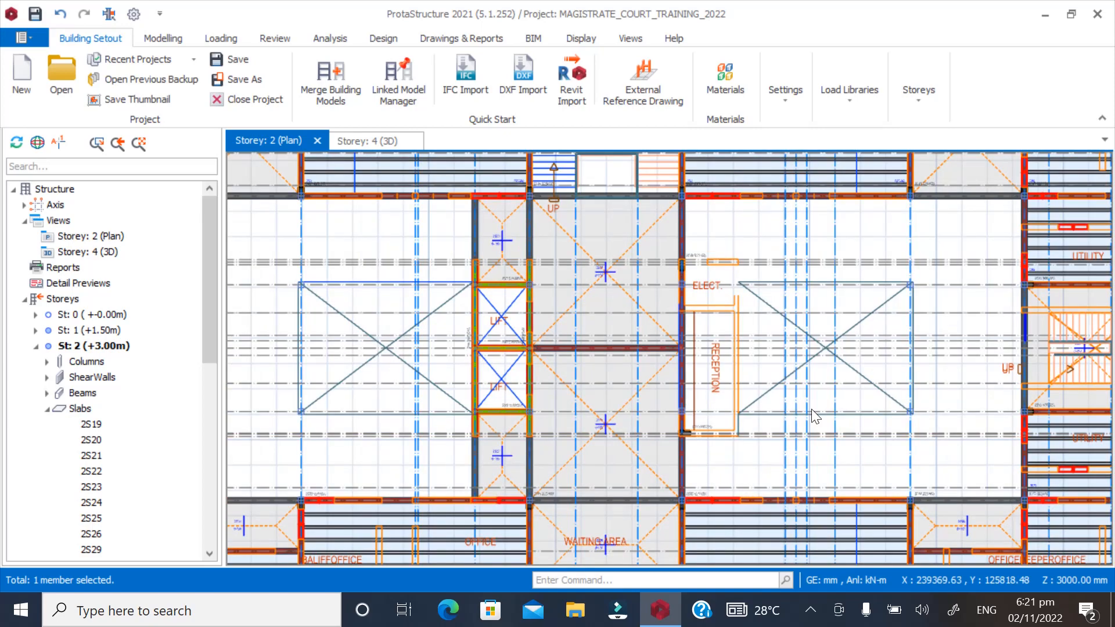
scroll(557, 412, "down", 2)
scroll(631, 345, "up", 3)
scroll(638, 337, "down", 3)
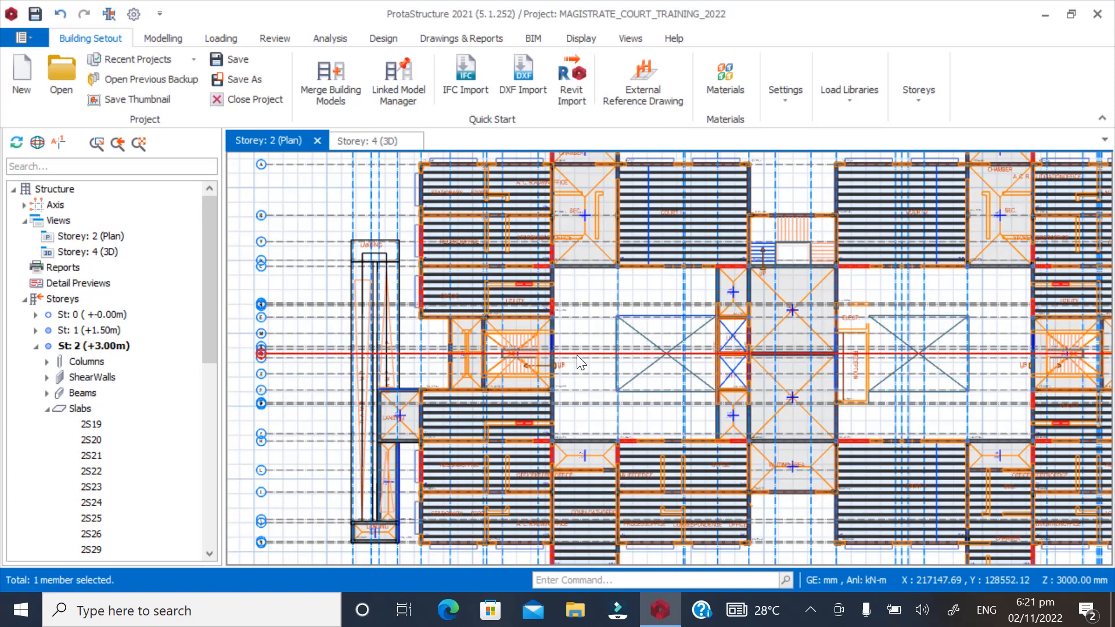
scroll(479, 406, "down", 2)
scroll(569, 349, "up", 4)
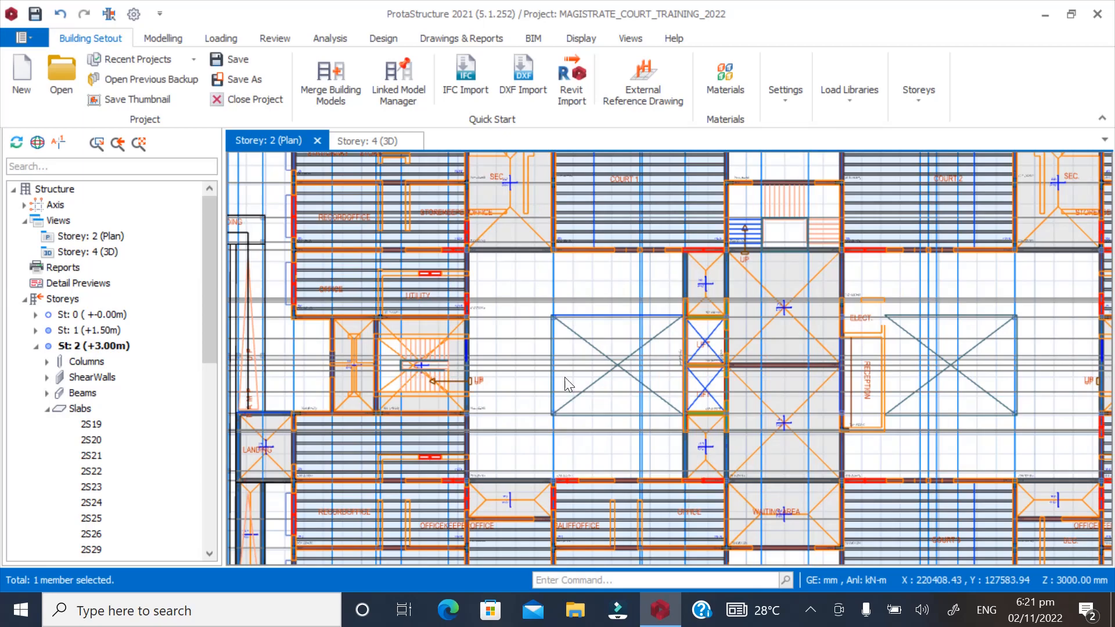
scroll(500, 341, "down", 4)
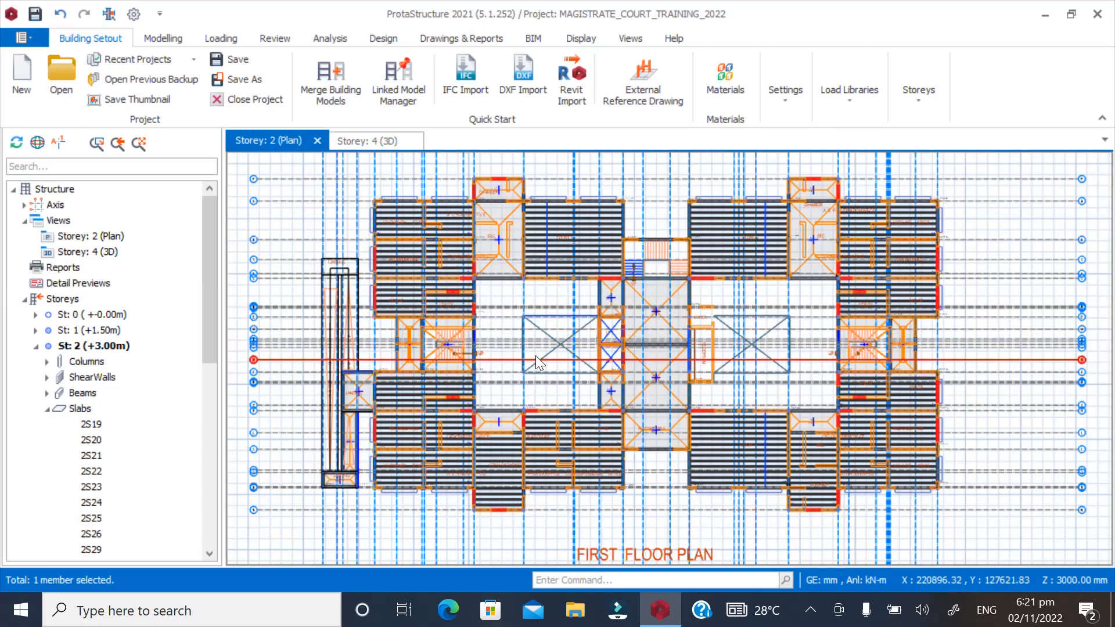
scroll(580, 395, "down", 1)
scroll(674, 505, "up", 3)
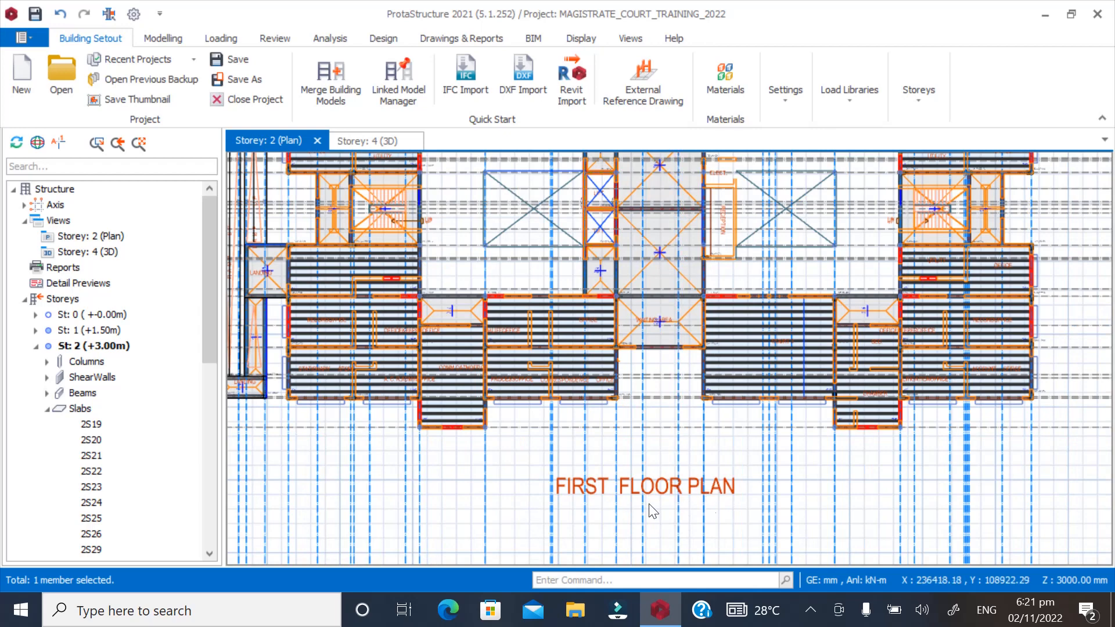
scroll(618, 504, "down", 1)
scroll(541, 272, "up", 2)
scroll(541, 272, "up", 1)
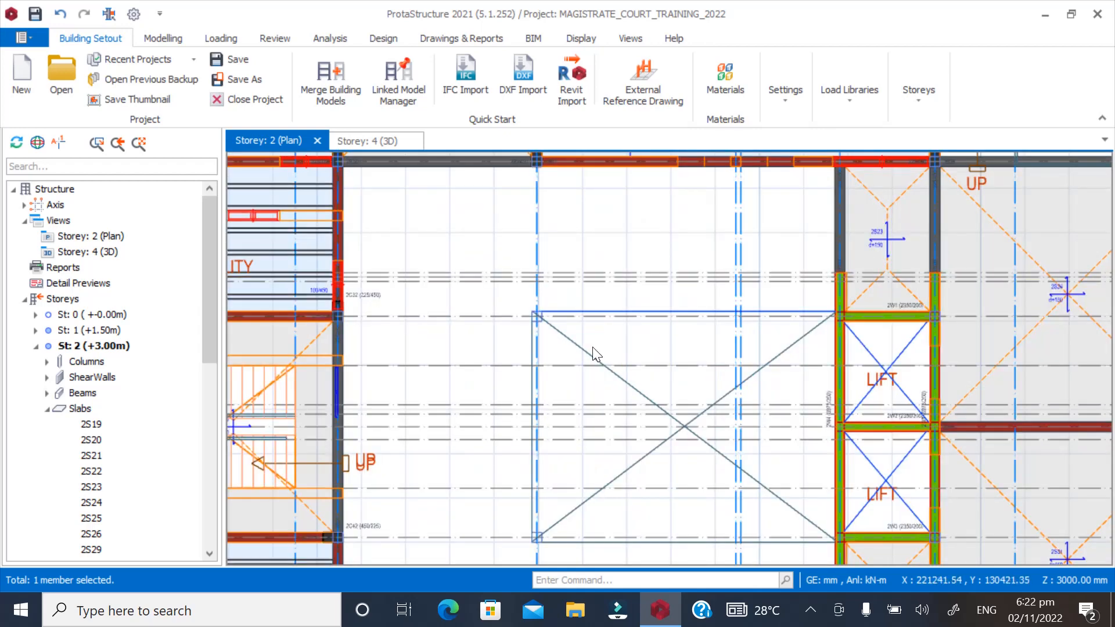
Offset the vertical axis near the lift-side void's upper-left corner about 112 mm left, onto the void's outer corner
scroll(524, 294, "up", 2)
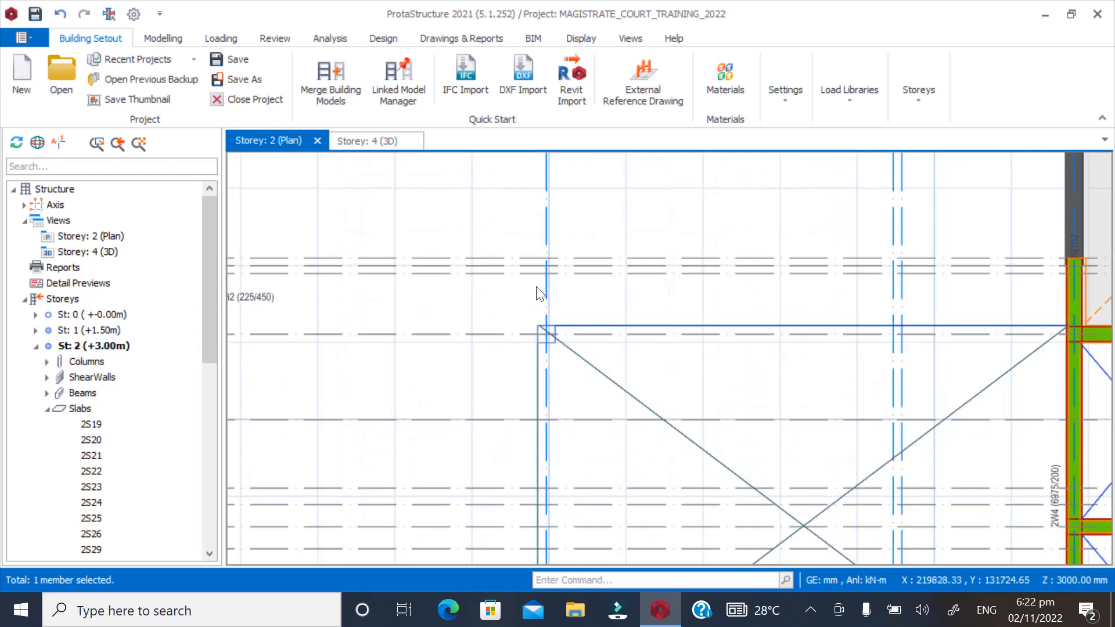
scroll(524, 308, "up", 1)
scroll(532, 402, "up", 1)
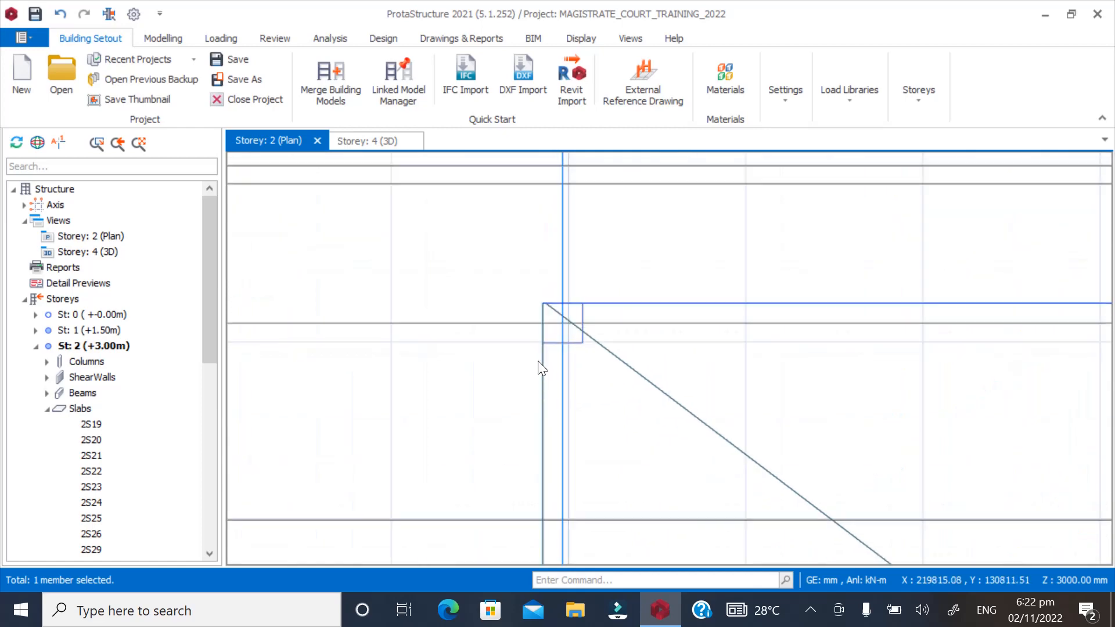
right_click(566, 233)
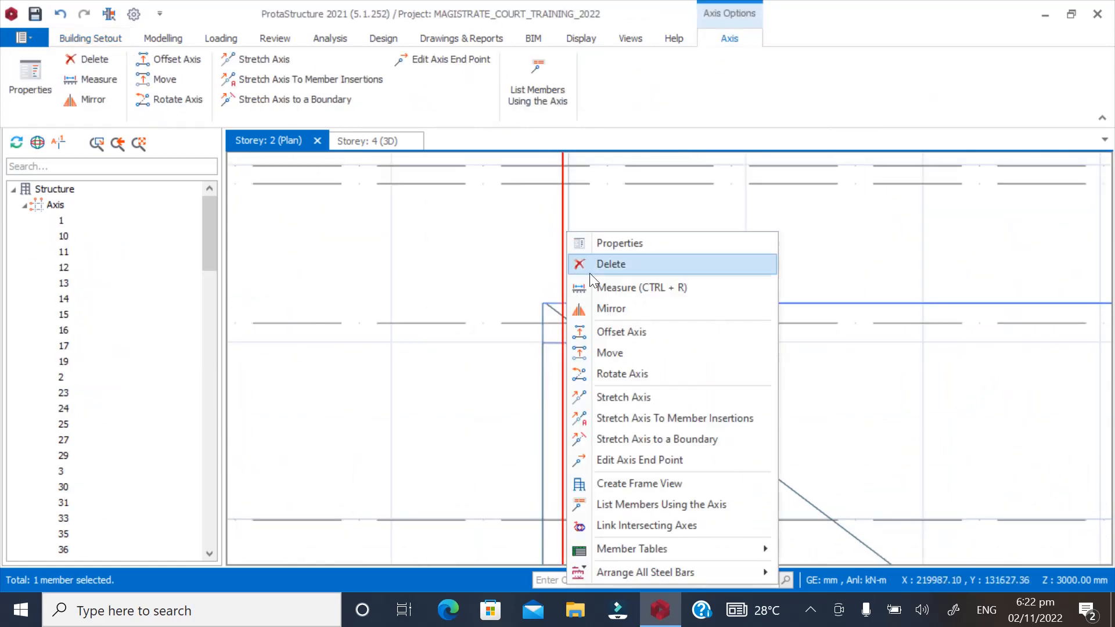
left_click(610, 332)
scroll(513, 292, "up", 1)
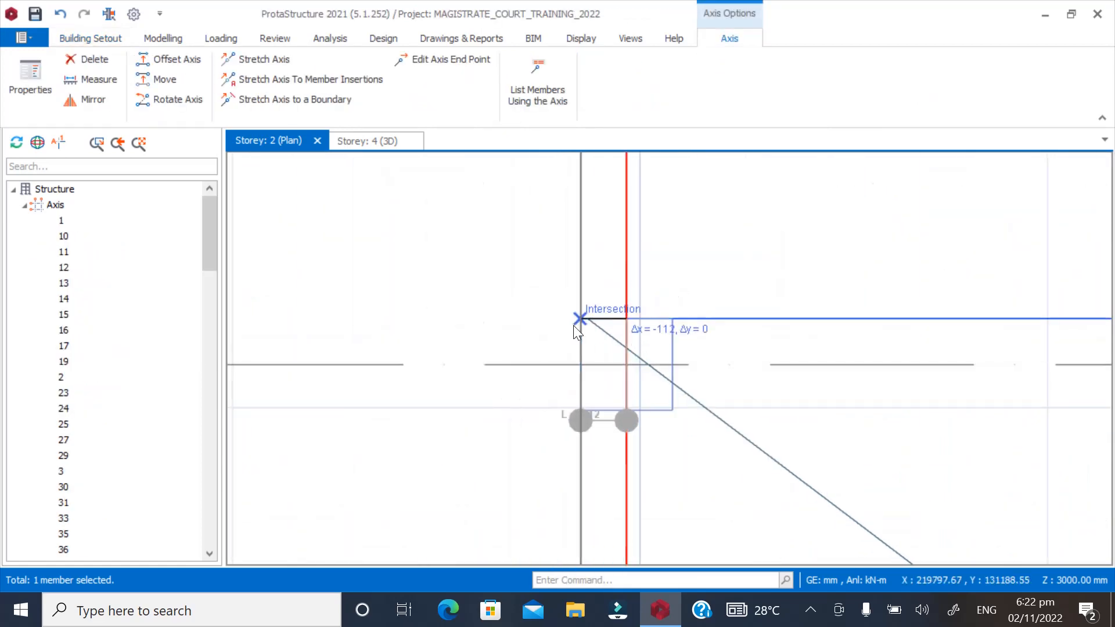
left_click(580, 319)
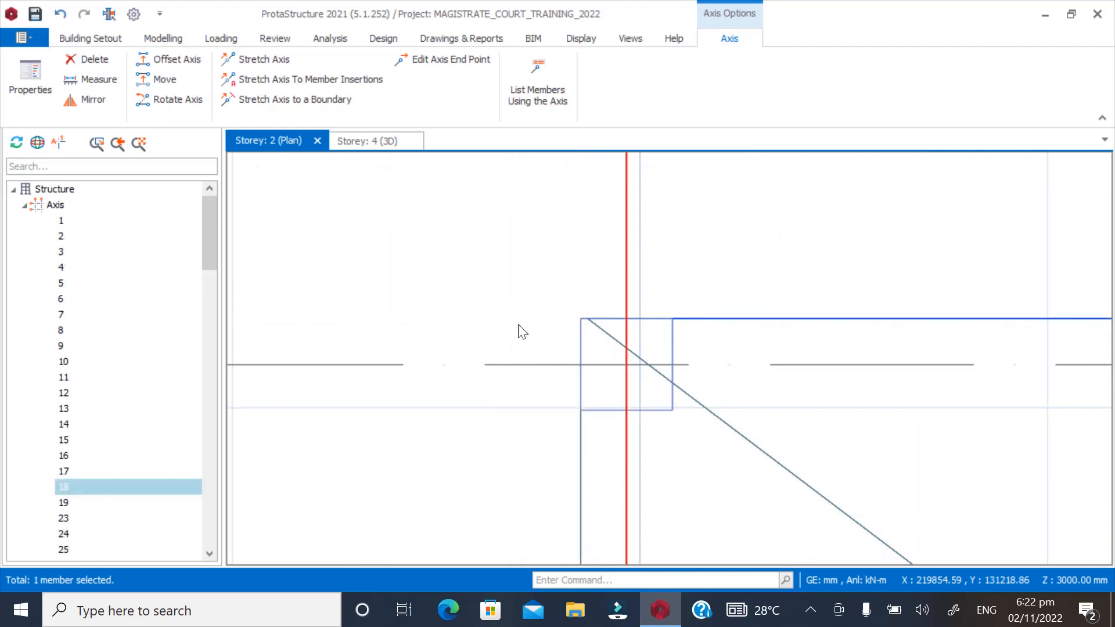
key("Escape")
scroll(543, 324, "down", 2)
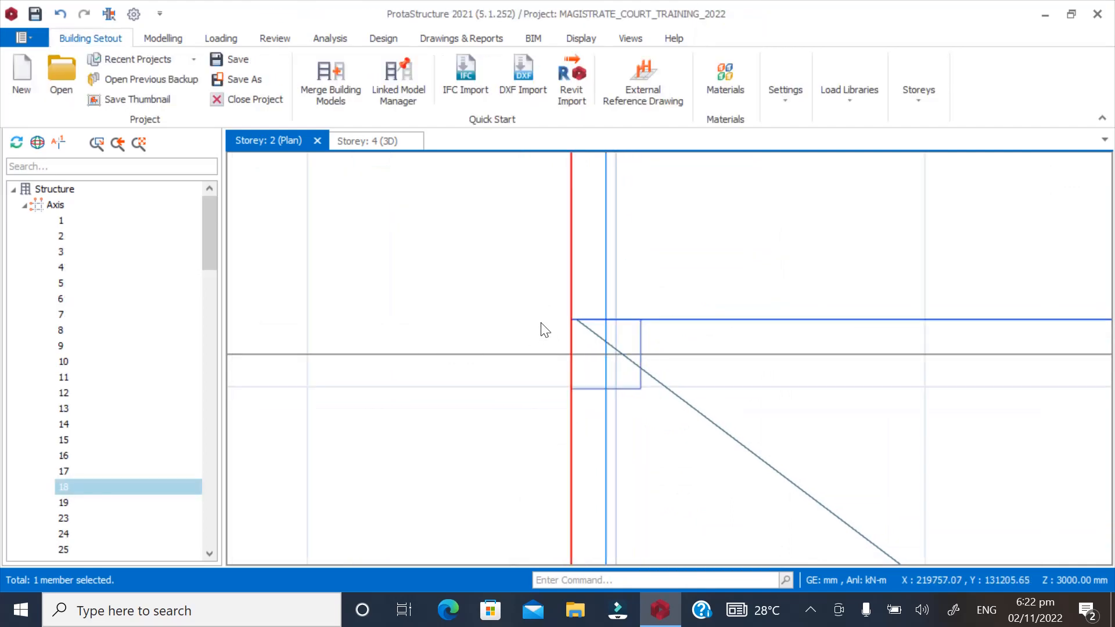
Offset the axis on the void's left edge by -112.5 mm, away from the void
right_click(563, 266)
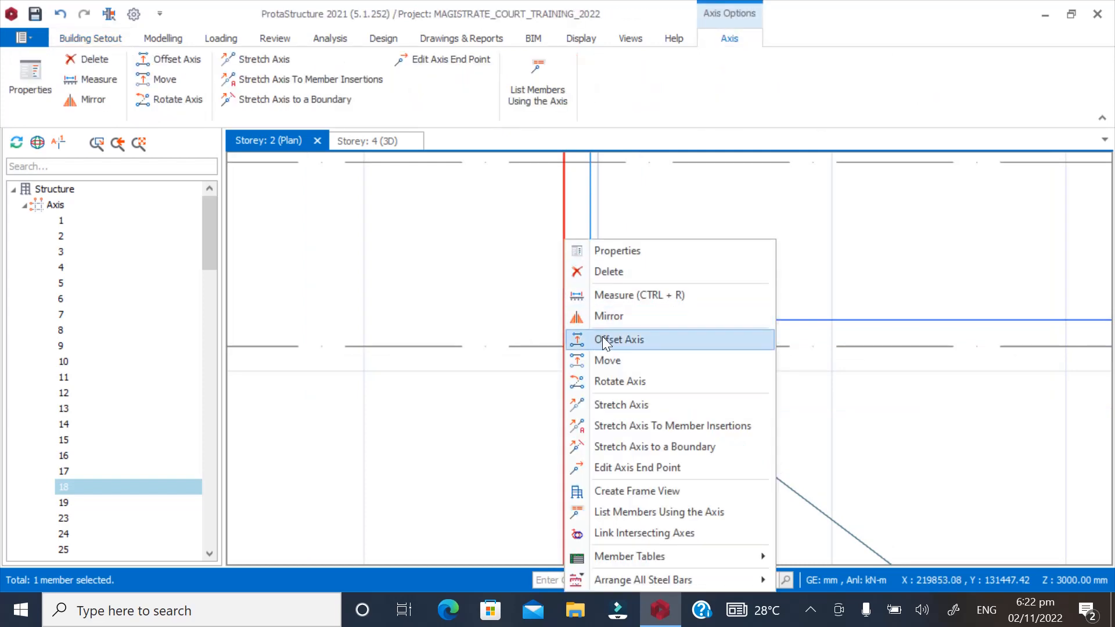
left_click(602, 338)
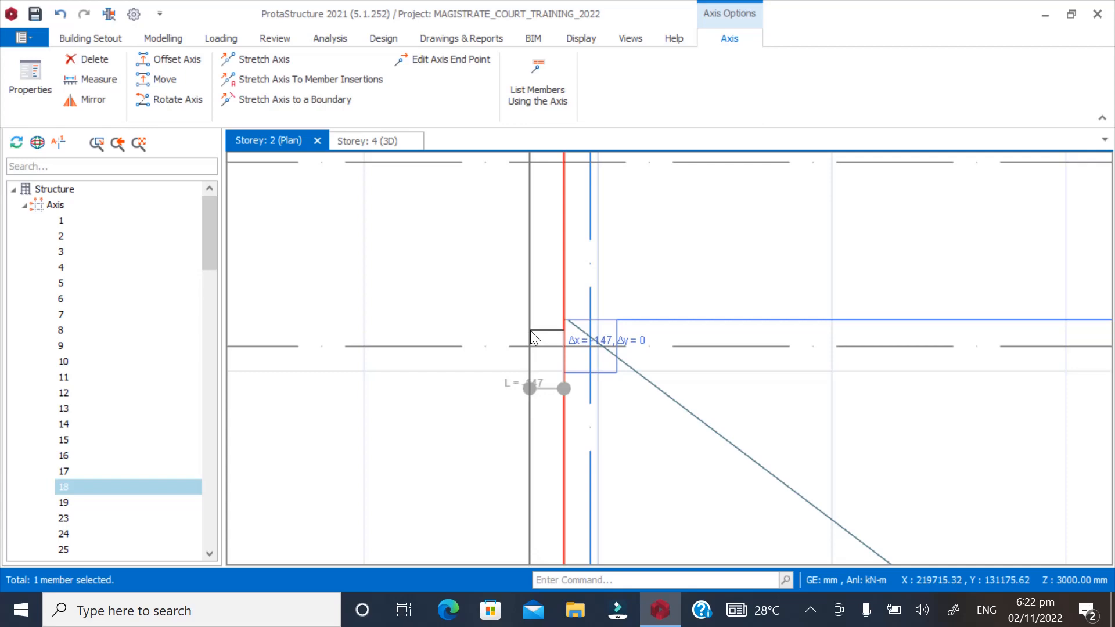
key("Tab")
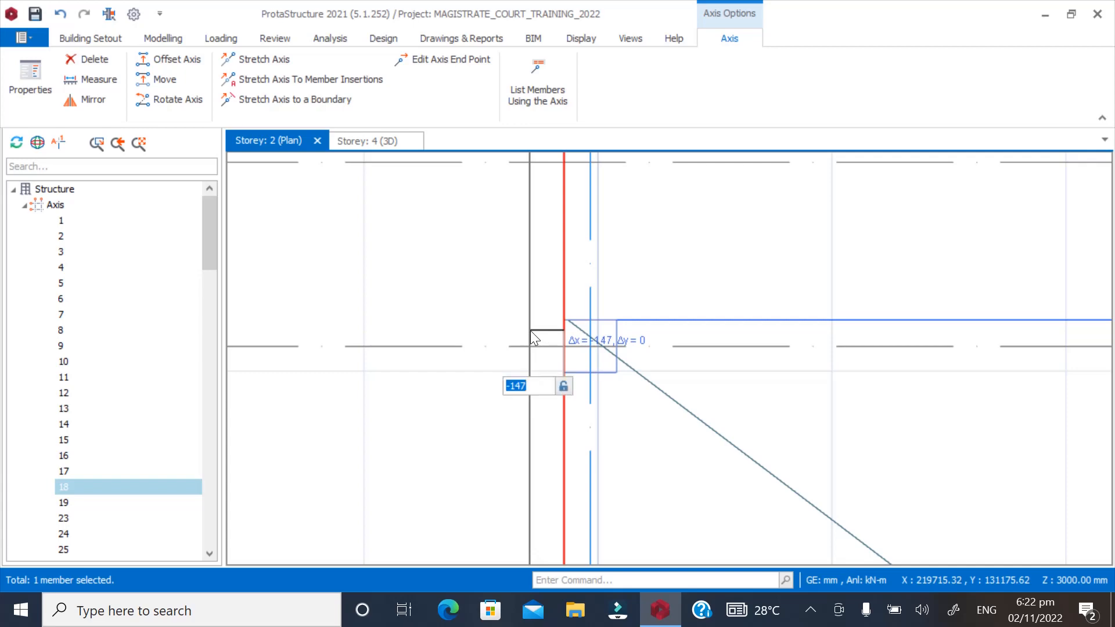
type("-112.5")
key("Return")
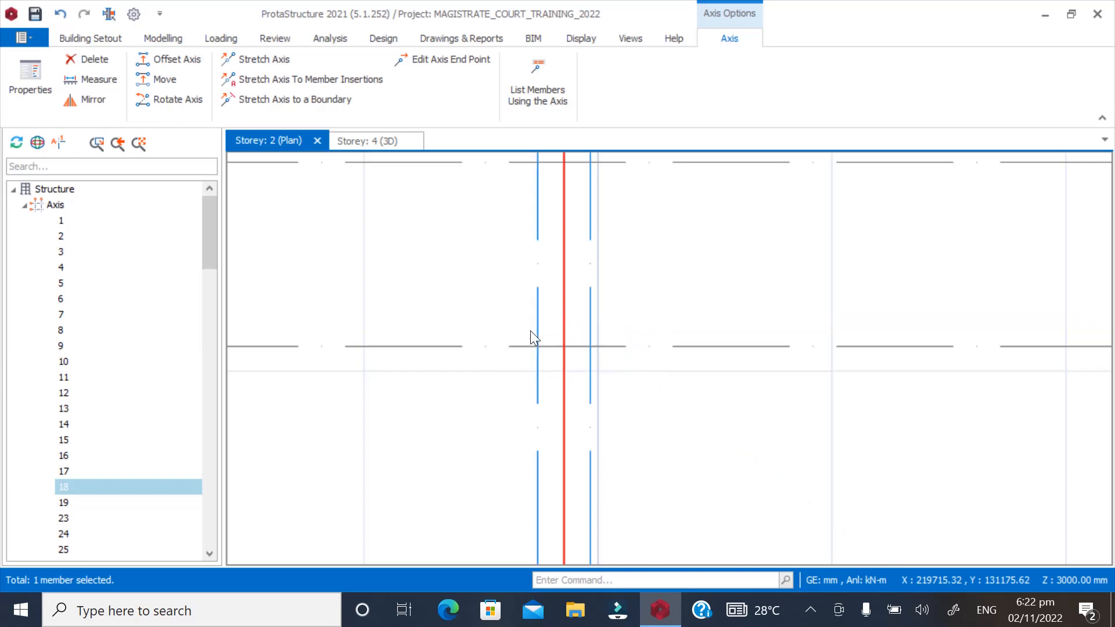
key("Escape")
key("Escape")
key("Escape")
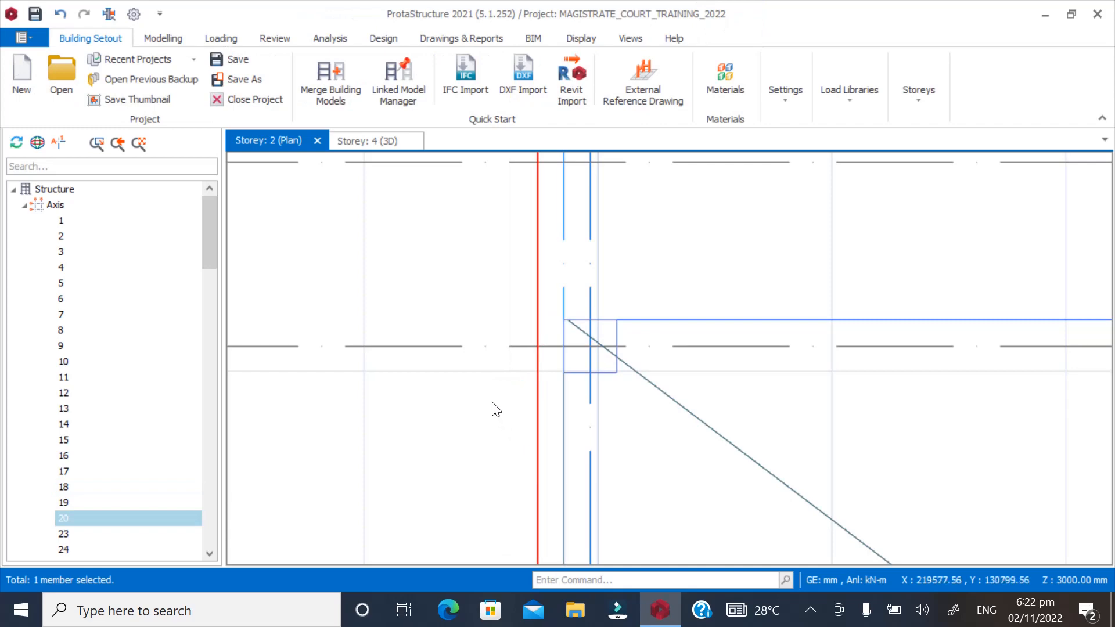
Examine the three closely spaced axes at the void's upper-left corner and the open area towards the utility-side staircase
scroll(554, 359, "down", 3)
scroll(552, 340, "down", 1)
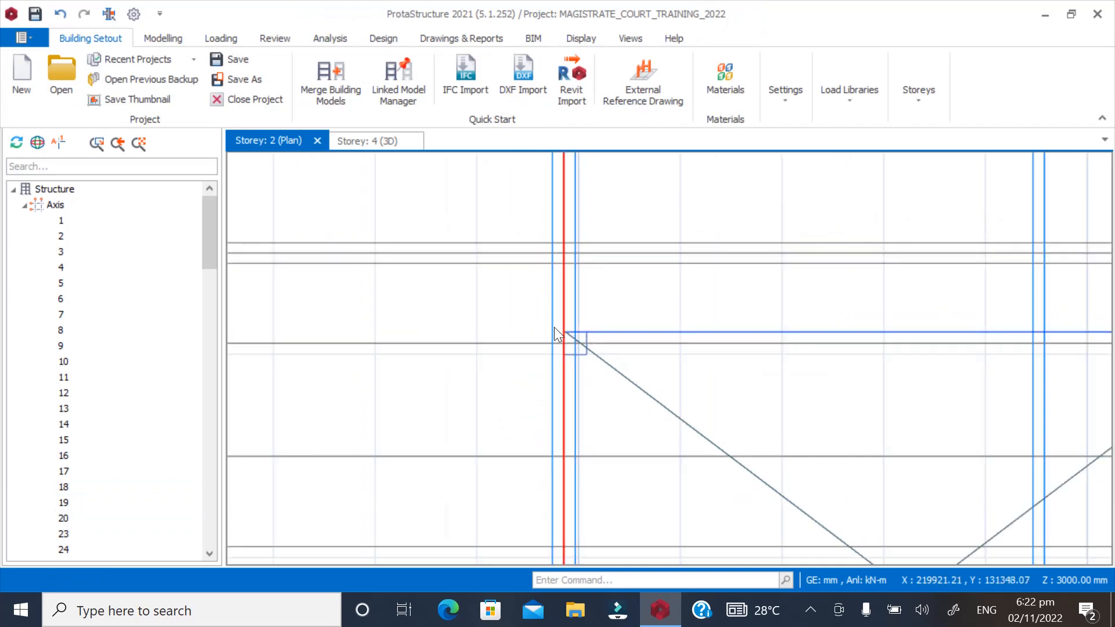
scroll(545, 351, "up", 2)
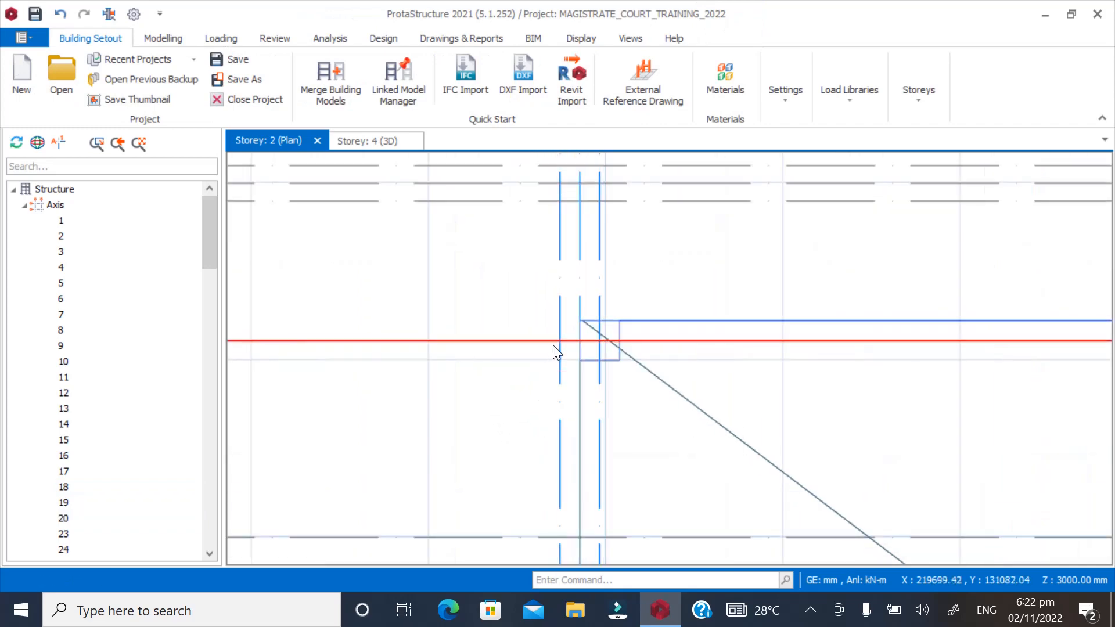
scroll(555, 347, "up", 1)
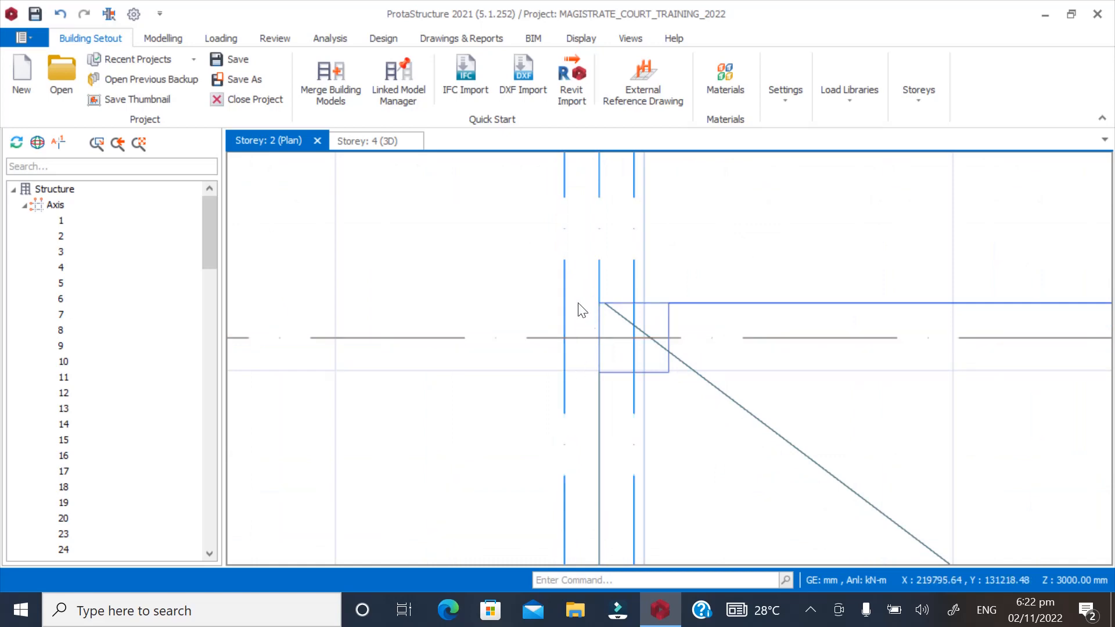
scroll(564, 309, "up", 1)
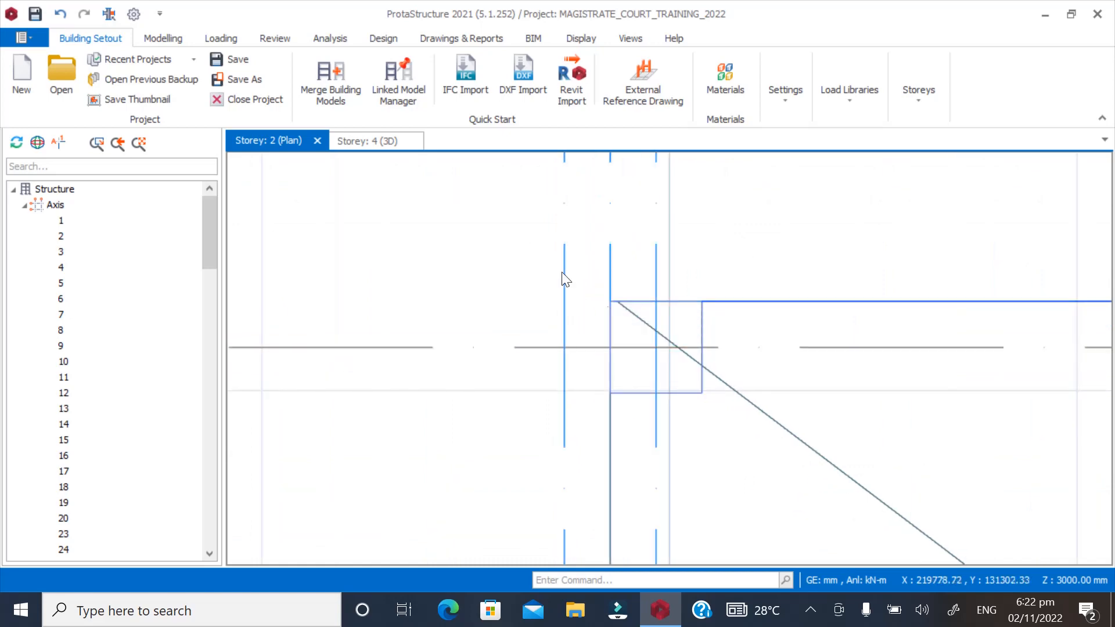
scroll(539, 383, "down", 4)
scroll(519, 348, "down", 3)
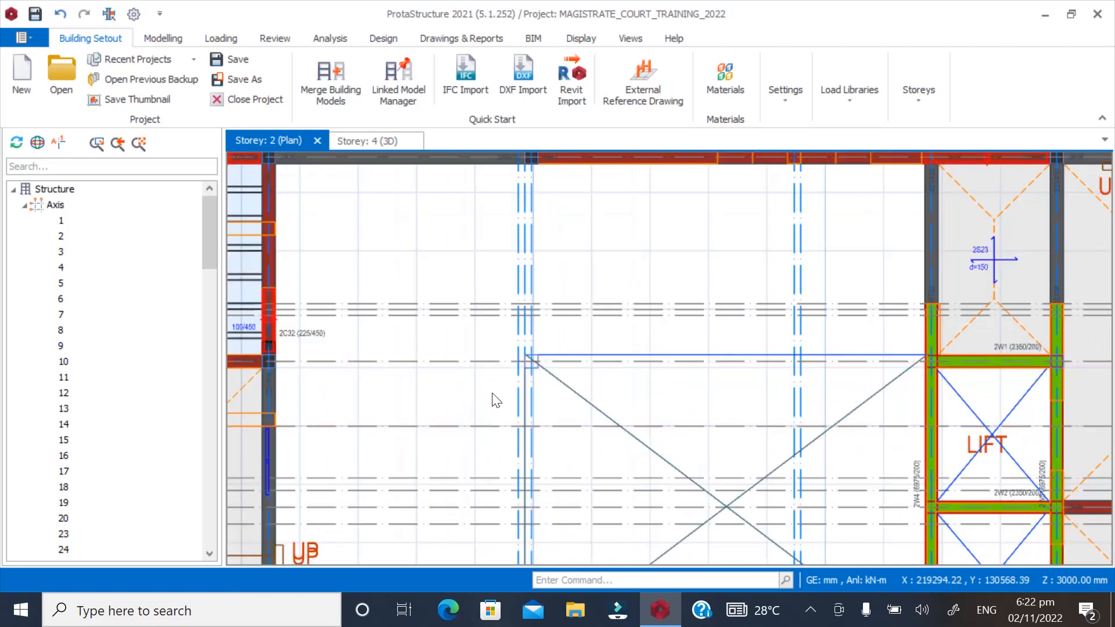
scroll(493, 399, "up", 2)
scroll(622, 351, "down", 3)
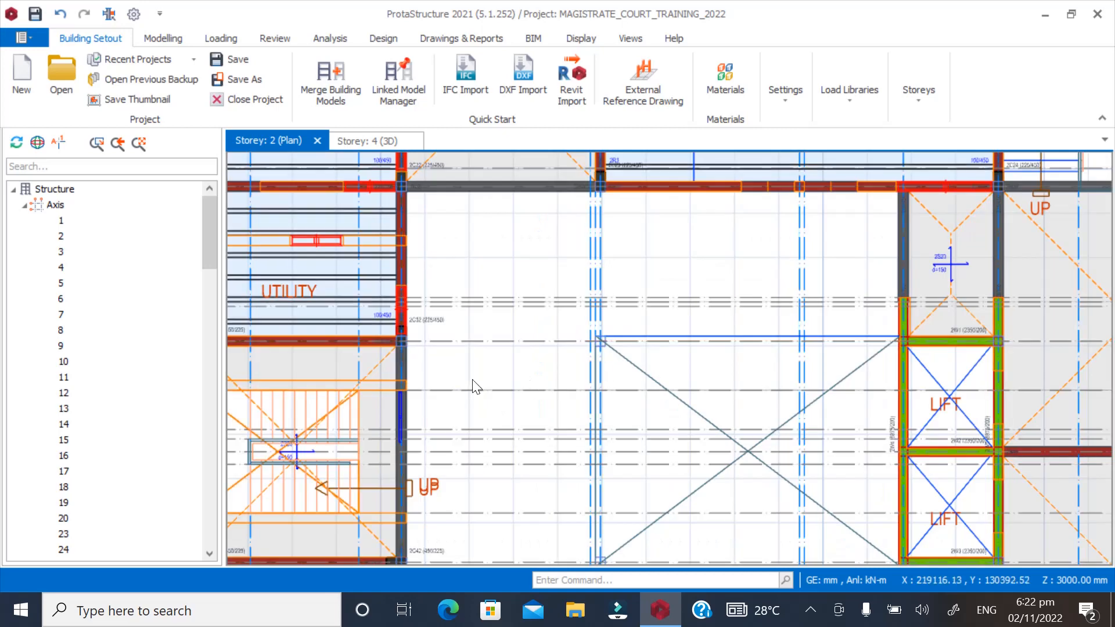
scroll(413, 365, "up", 4)
scroll(373, 381, "down", 3)
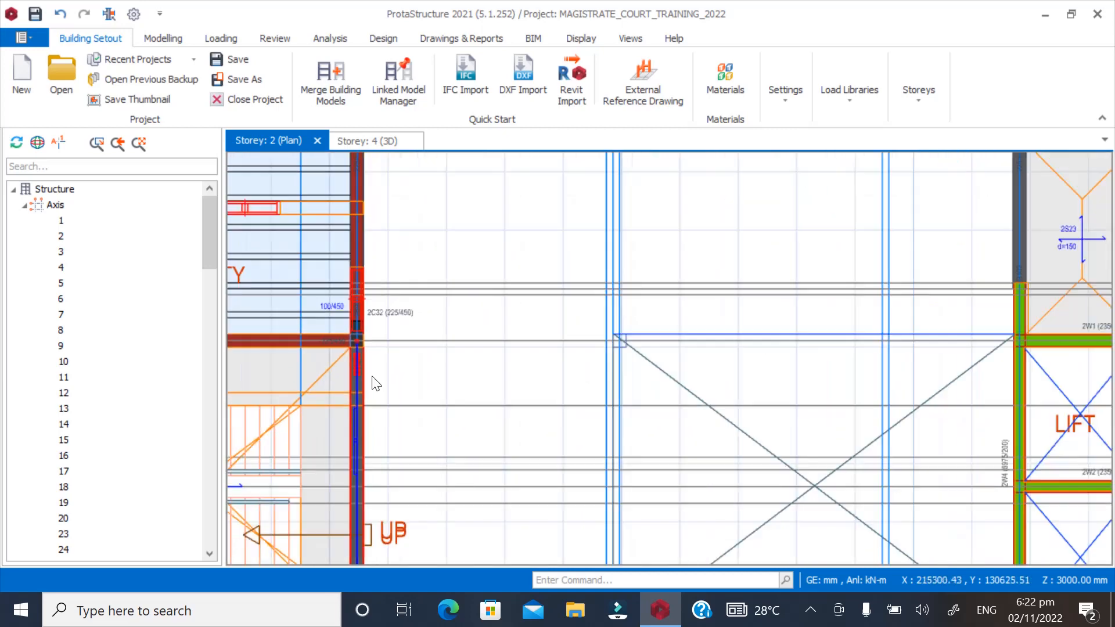
scroll(607, 319, "up", 3)
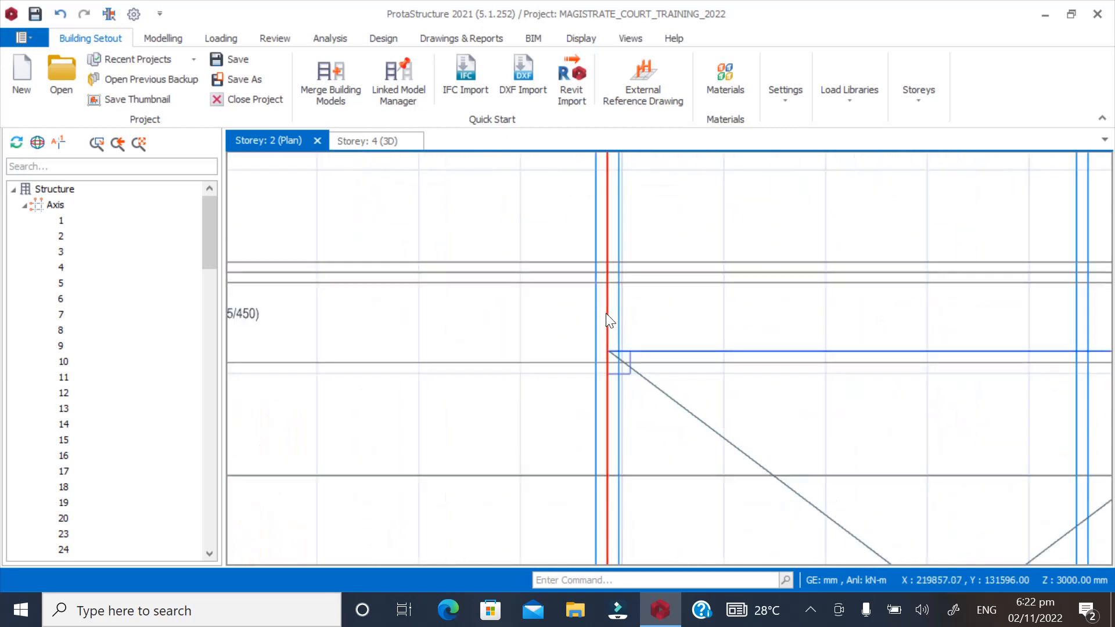
Start a new column with e1 set to 0, b1 set to 225 mm and b2 set to 450 mm
left_click(158, 40)
left_click(267, 77)
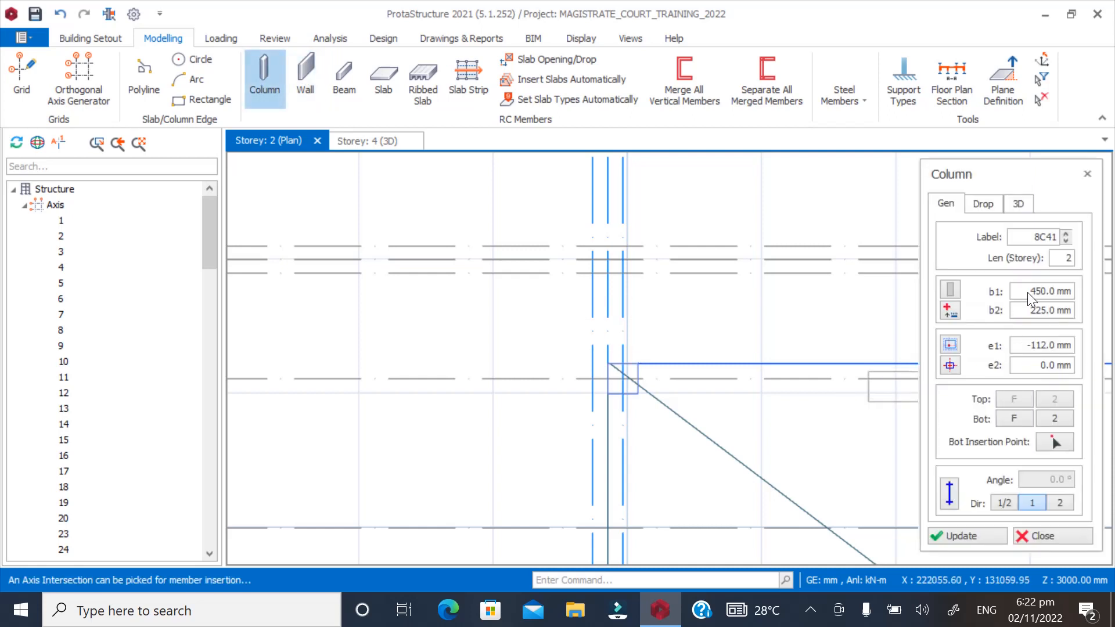
left_click(1033, 347)
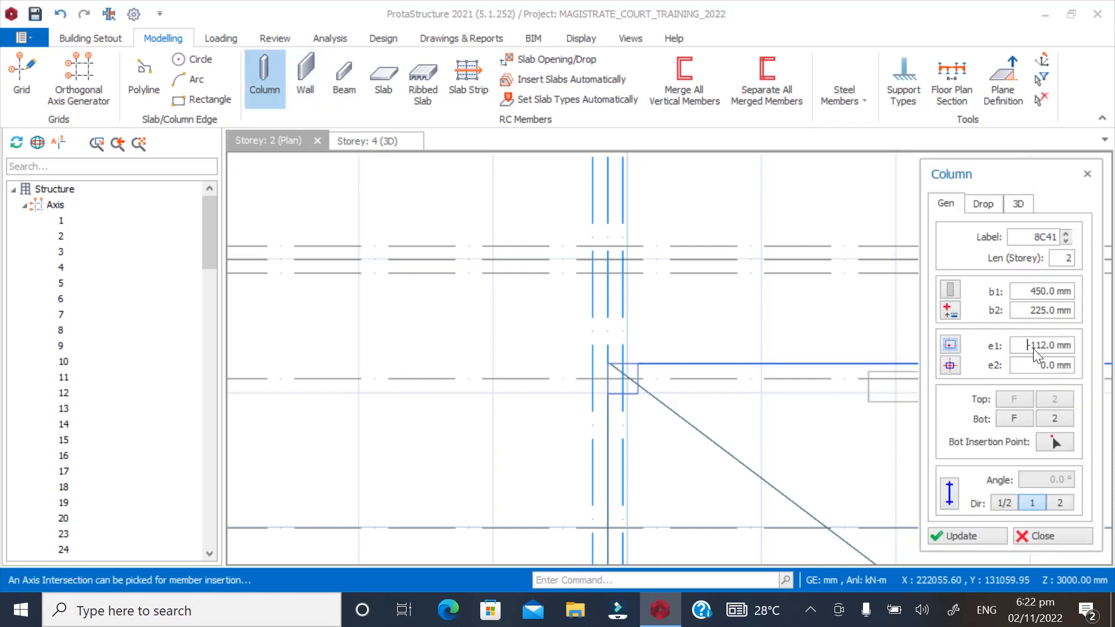
type("0")
key("Return")
scroll(575, 402, "up", 1)
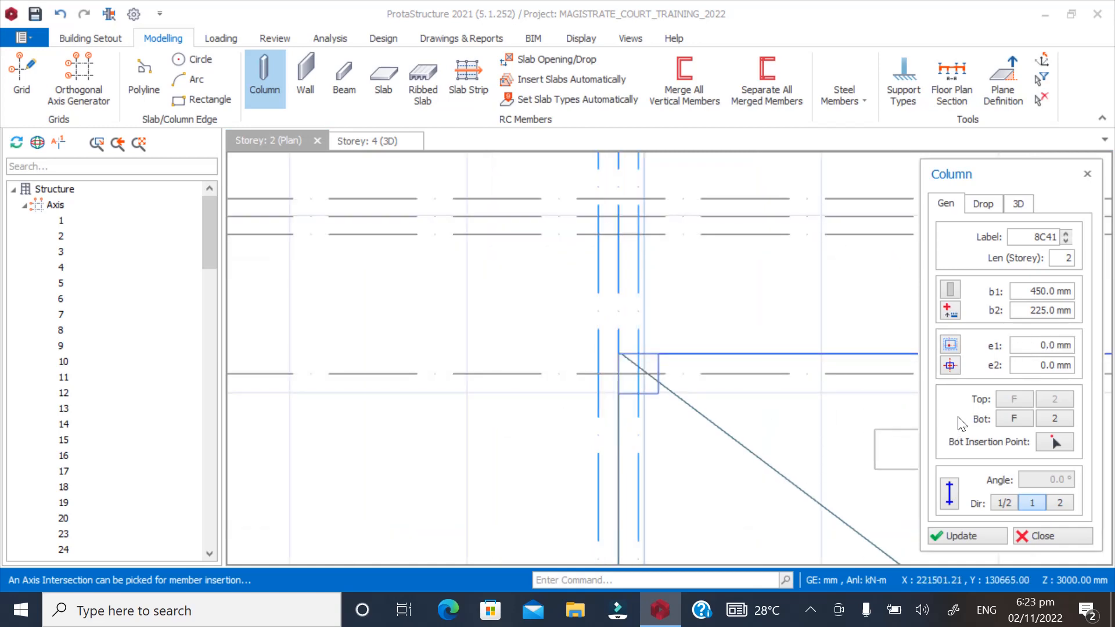
left_click(1020, 292)
type("225")
left_click(1031, 314)
type("450")
Place the 225 x 450 mm column on axis 20 where it crosses the horizontal axis at the void's upper-left corner
scroll(591, 392, "up", 1)
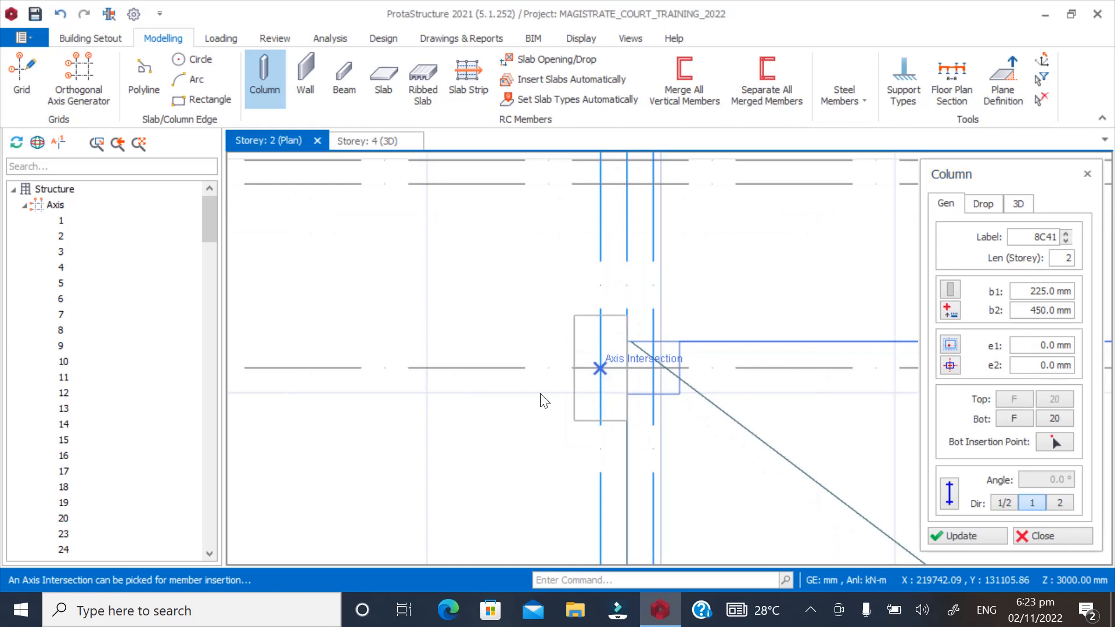
left_click(539, 448)
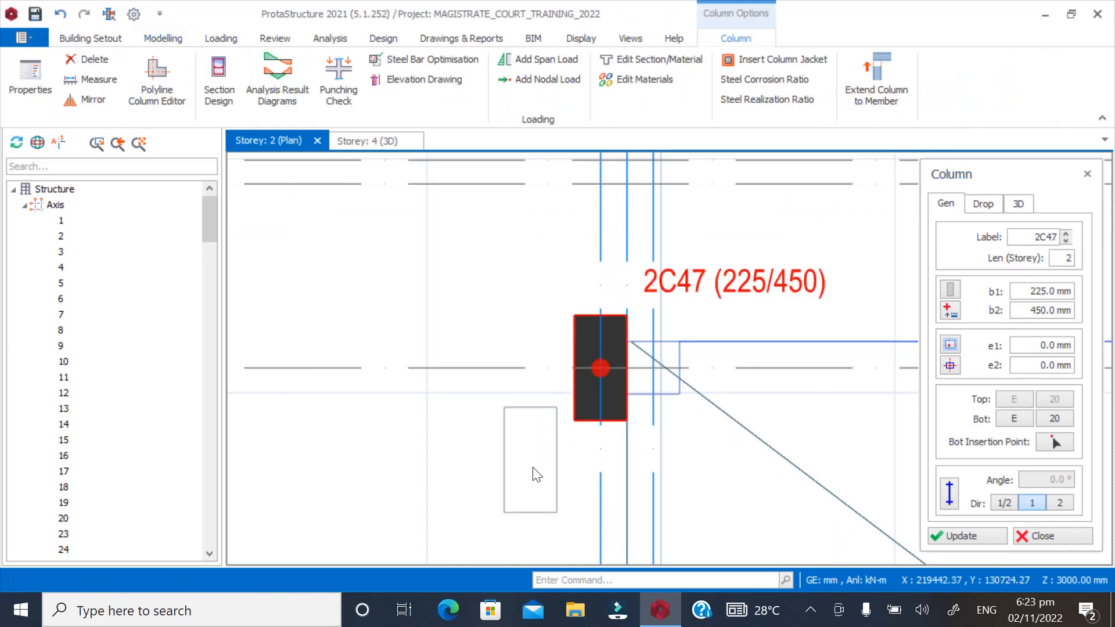
left_click(1039, 537)
scroll(389, 439, "down", 2)
scroll(347, 447, "down", 2)
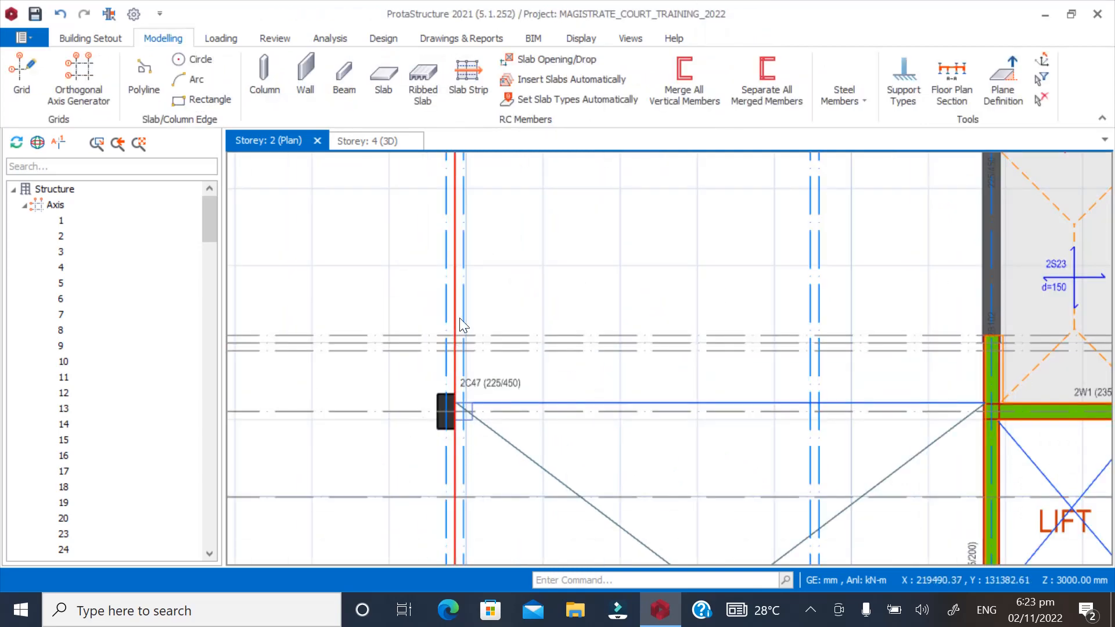
Place a second 225 x 450 mm column on axis 20 at the horizontal axis by the void's lower-left corner
scroll(462, 318, "down", 2)
scroll(443, 399, "up", 3)
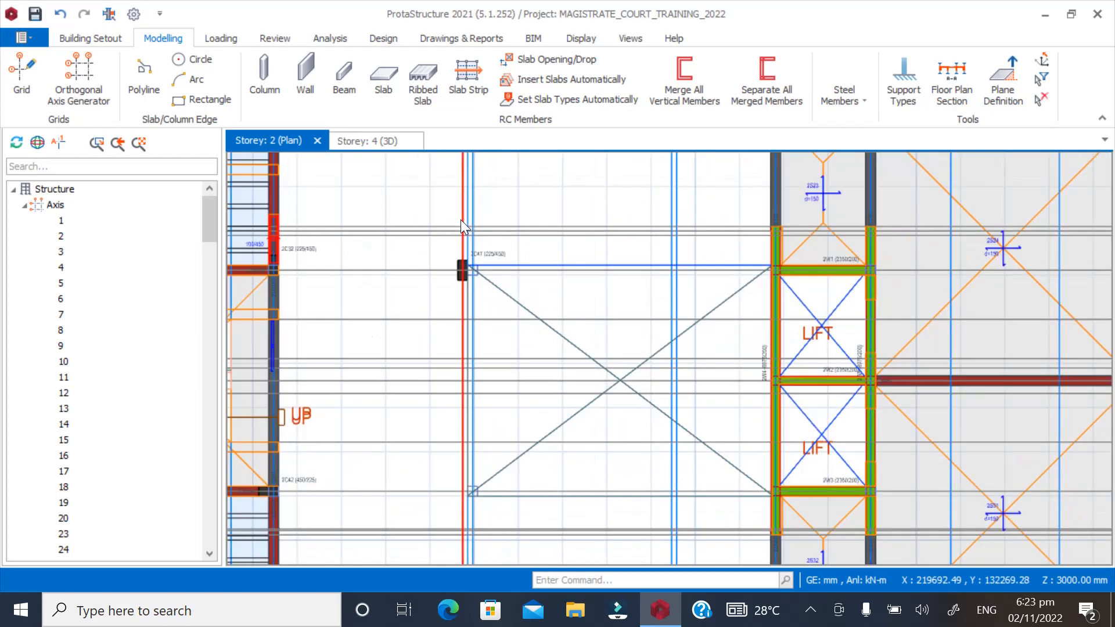
scroll(559, 297, "down", 3)
scroll(473, 477, "up", 5)
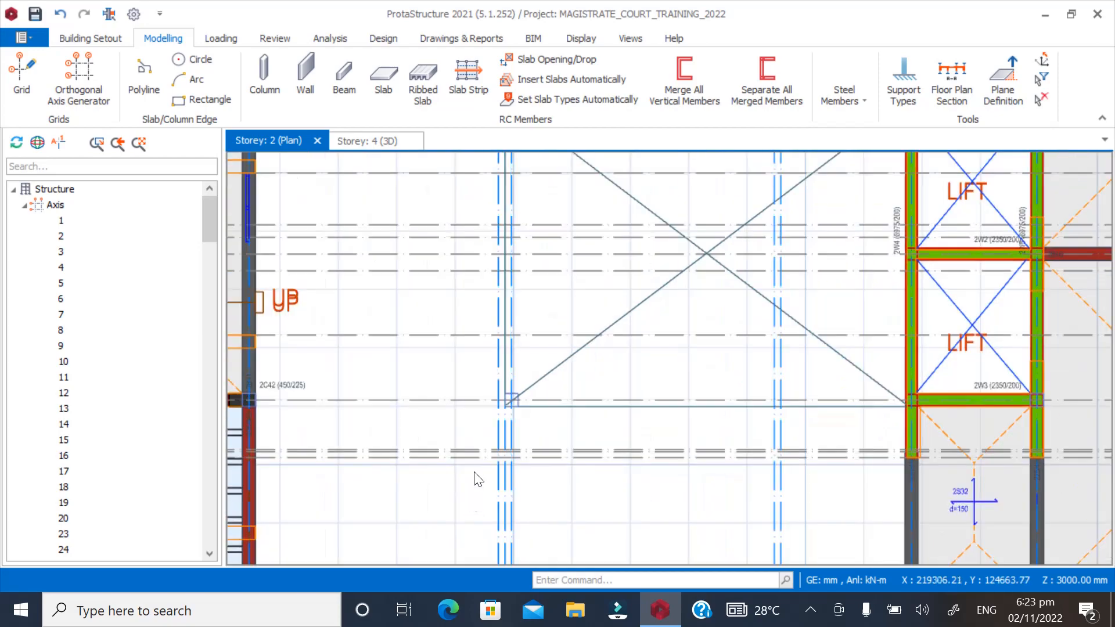
scroll(510, 444, "down", 3)
scroll(519, 197, "up", 1)
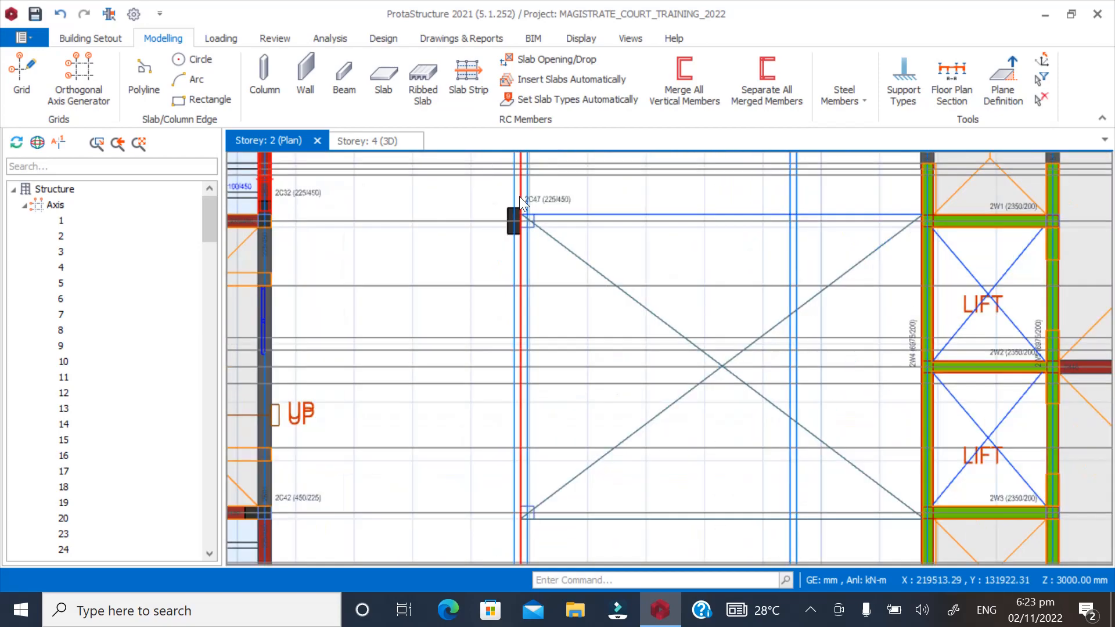
left_click(157, 39)
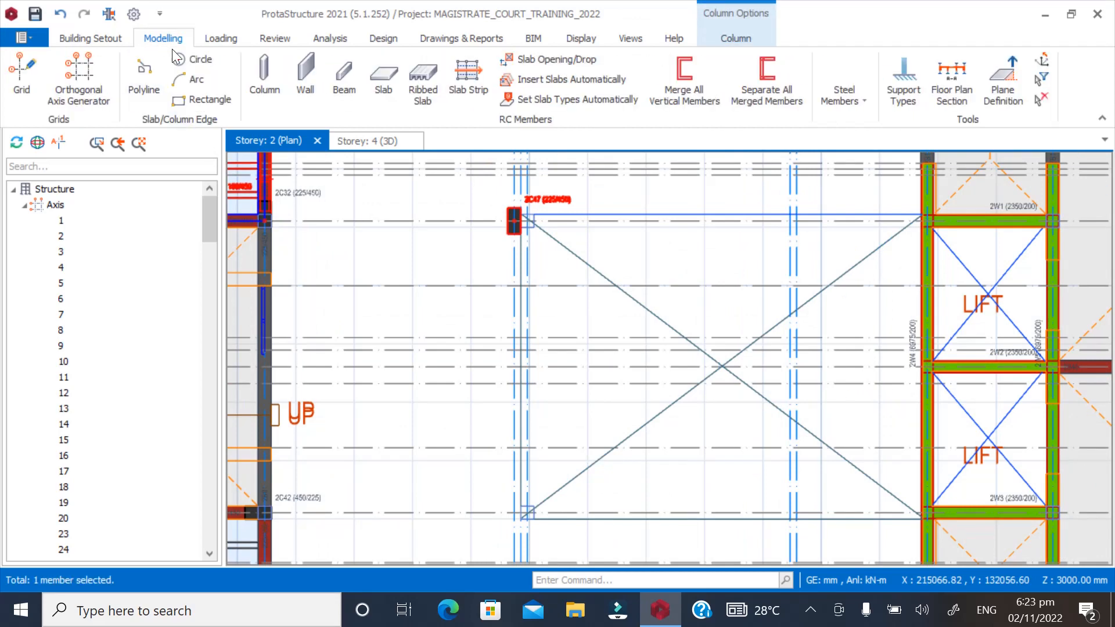
left_click(270, 82)
scroll(503, 500, "up", 5)
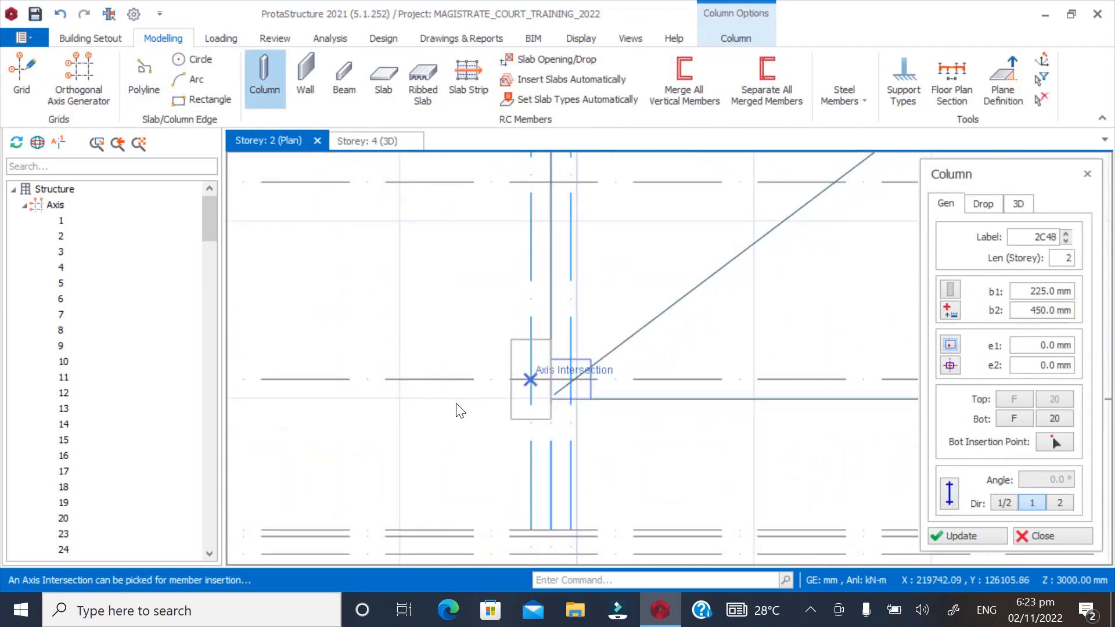
left_click(526, 463)
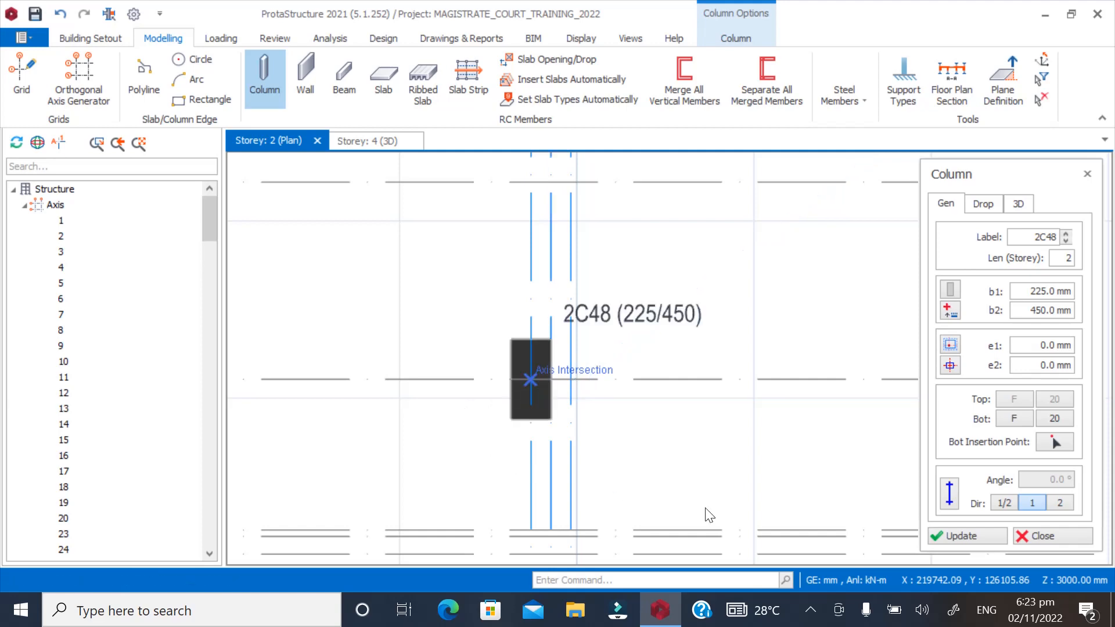
left_click(1038, 538)
key("Escape")
scroll(442, 432, "down", 5)
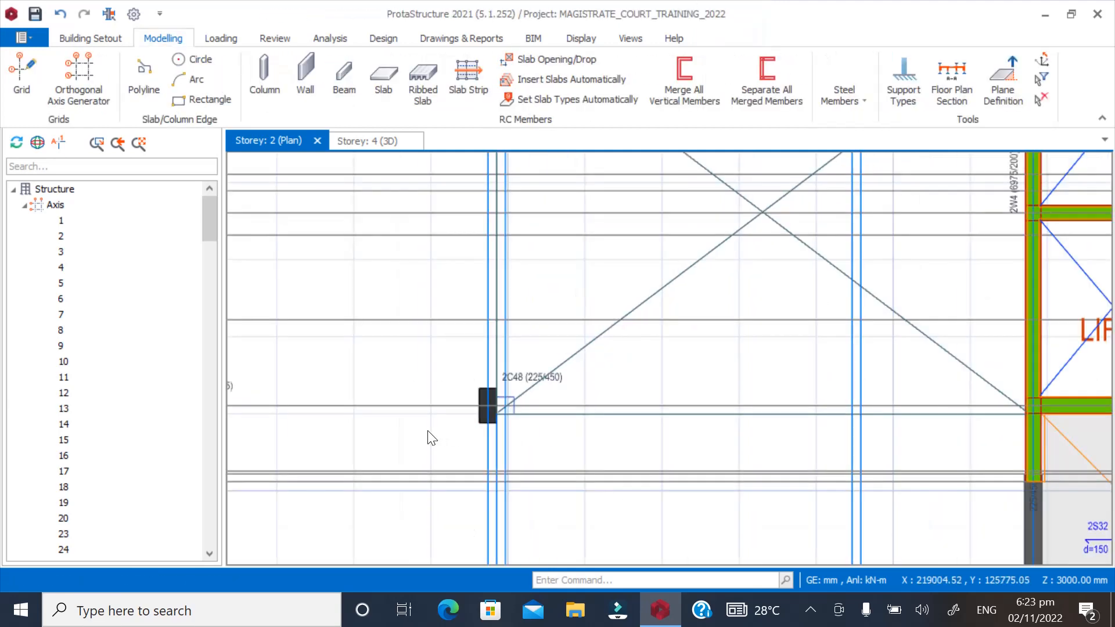
Examine the void's upper edge between the new corner column and the lift shaft walls
scroll(440, 431, "down", 4)
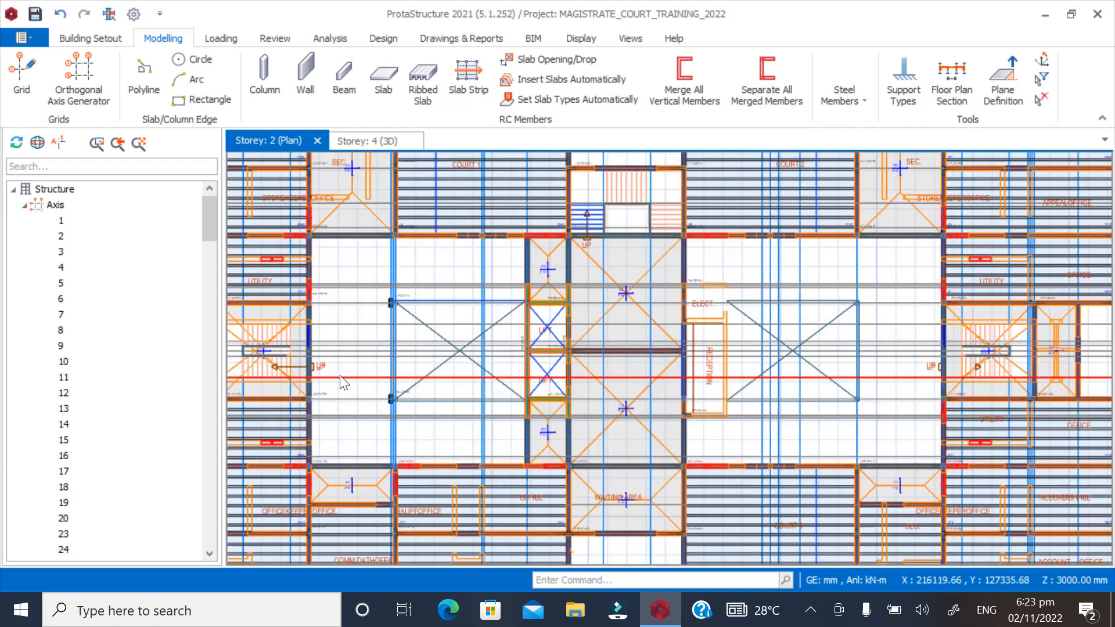
scroll(434, 337, "up", 4)
scroll(396, 290, "up", 4)
scroll(353, 316, "down", 2)
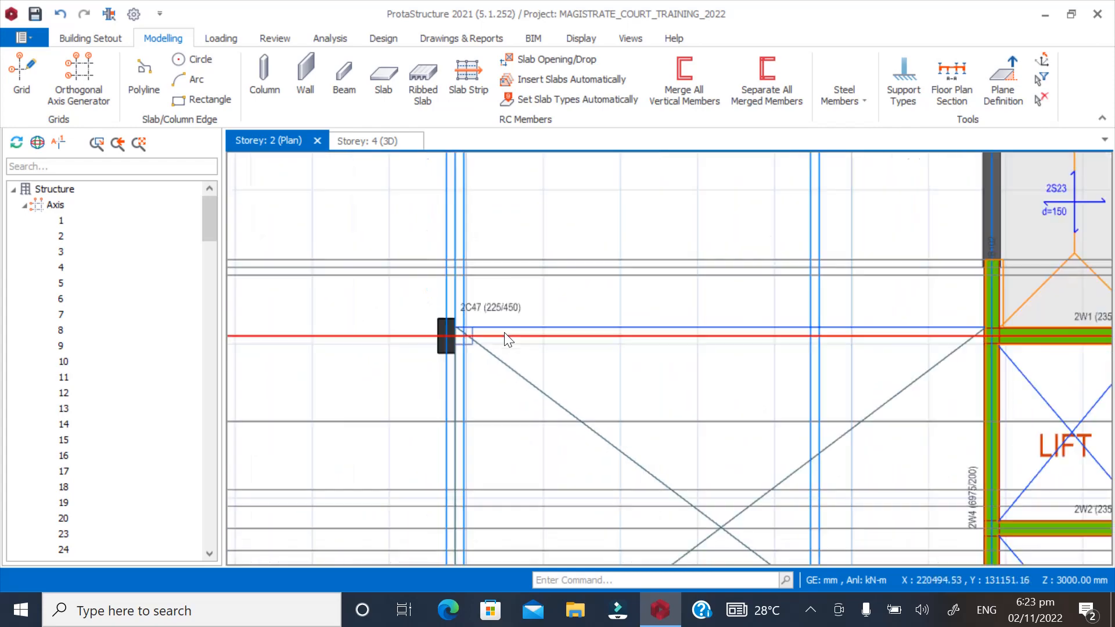
scroll(838, 341, "up", 2)
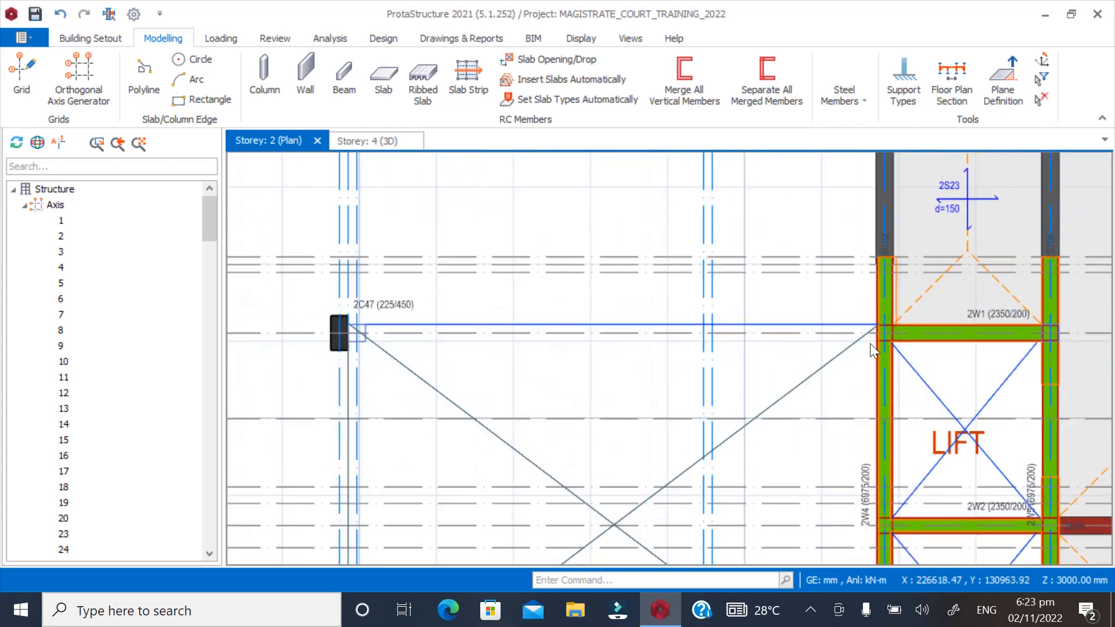
Examine the framing around the left-hand void, from the new corner columns to the lift walls and the beams above
left_click(887, 335)
key("Escape")
scroll(630, 336, "down", 2)
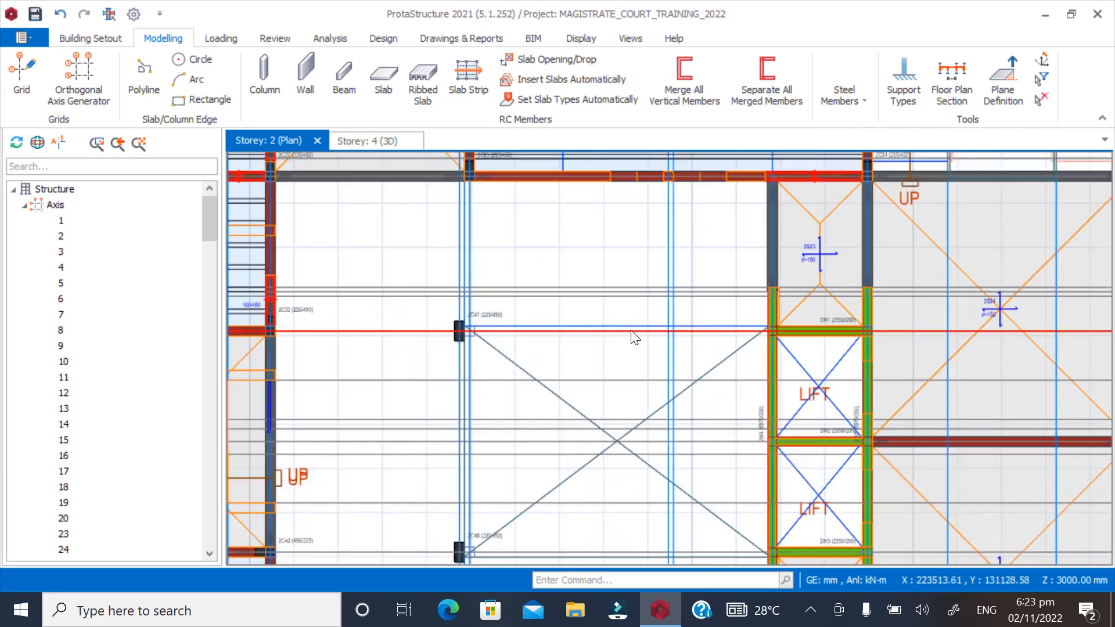
scroll(580, 346, "down", 1)
scroll(357, 340, "up", 3)
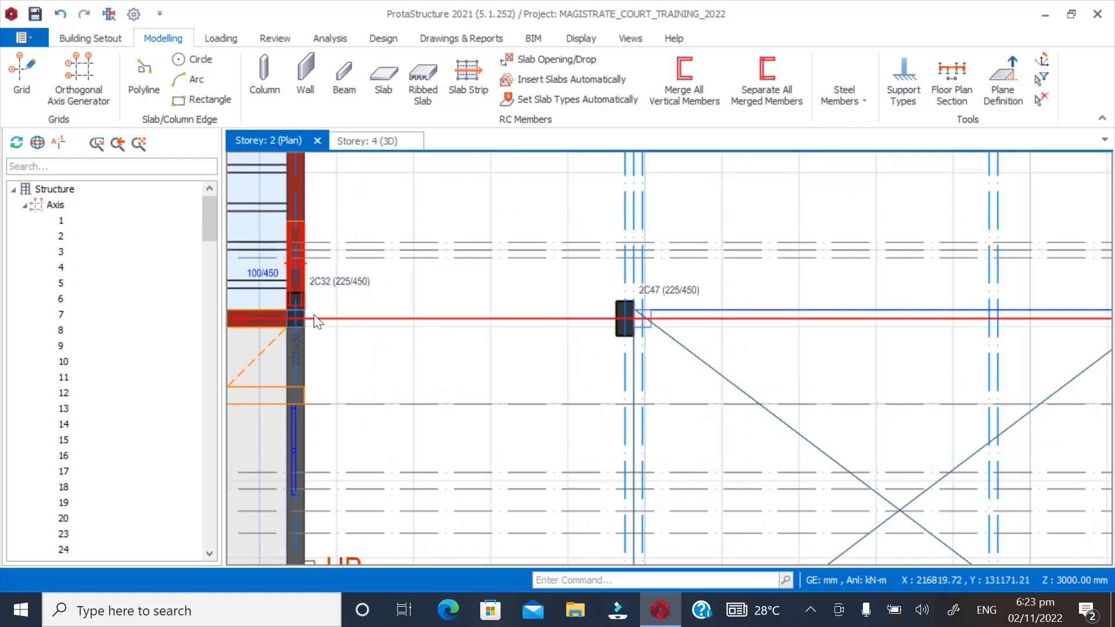
scroll(294, 318, "down", 2)
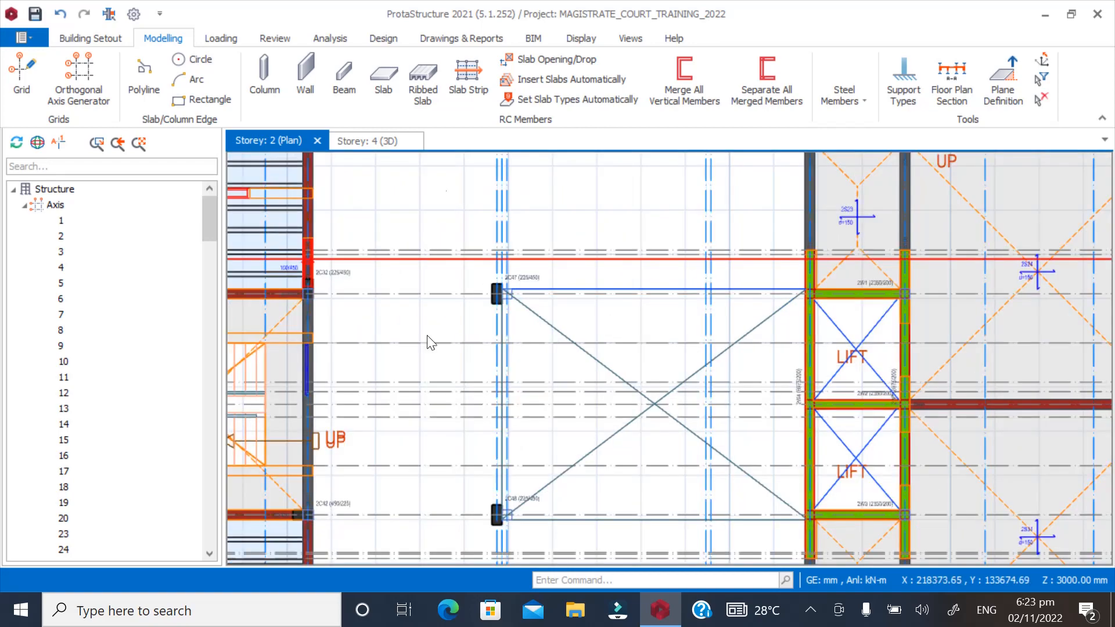
scroll(409, 231, "down", 2)
scroll(410, 255, "up", 5)
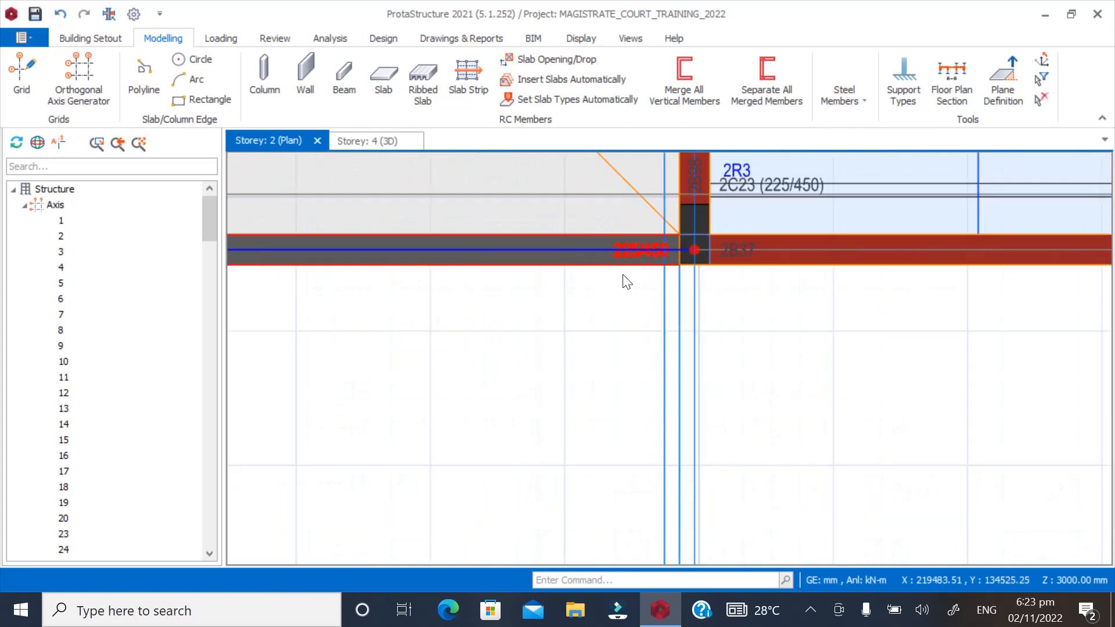
scroll(581, 272, "down", 5)
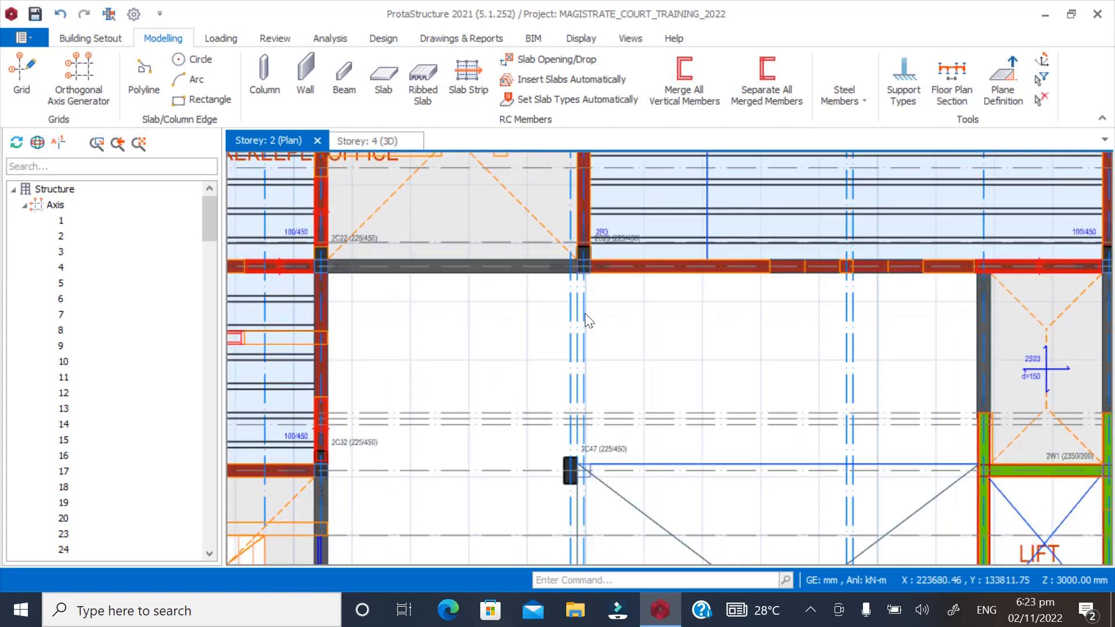
scroll(587, 319, "down", 2)
scroll(993, 475, "up", 5)
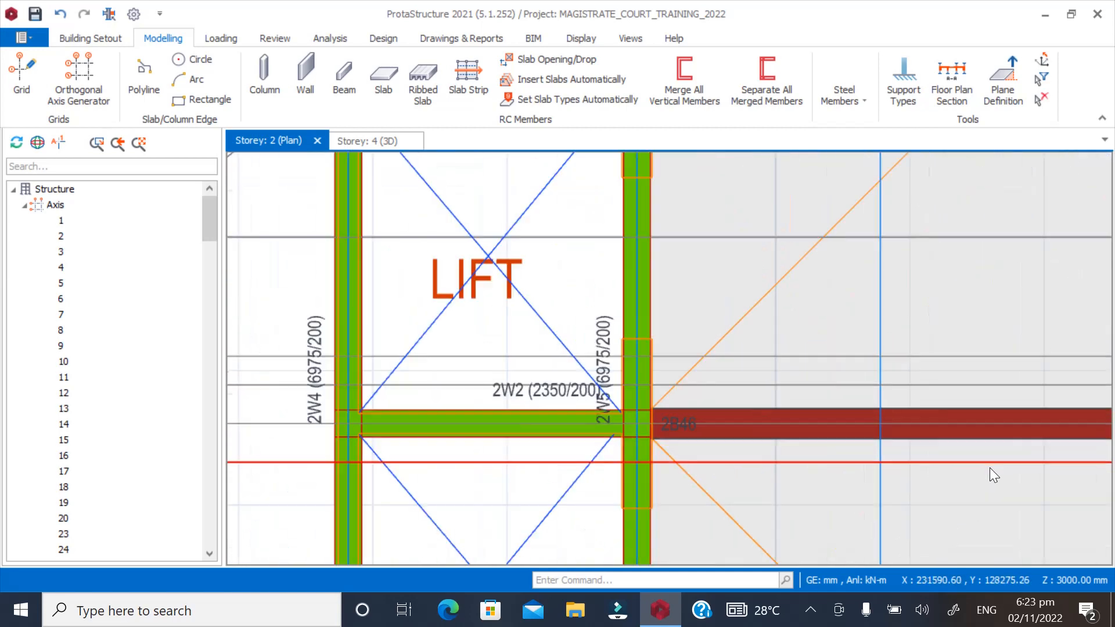
scroll(989, 468, "up", 1)
scroll(405, 350, "down", 2)
scroll(656, 456, "down", 5)
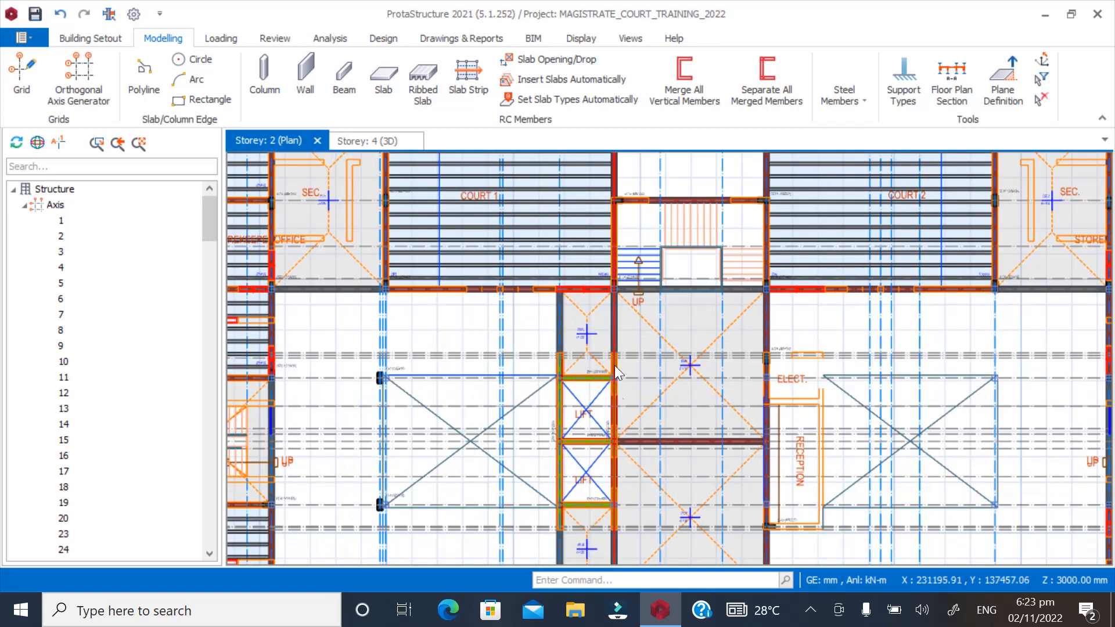
Examine the section size of beam 2B39 along the lower edge of Court 2, up to column 2C26
scroll(614, 368, "up", 4)
scroll(880, 302, "up", 3)
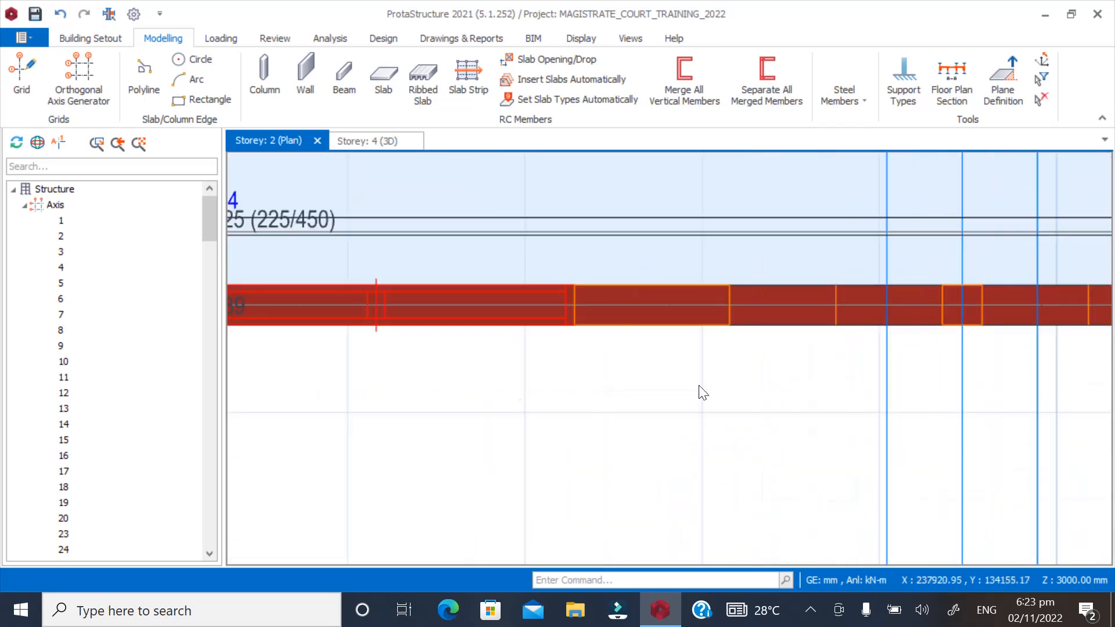
scroll(428, 403, "down", 2)
scroll(306, 368, "up", 5)
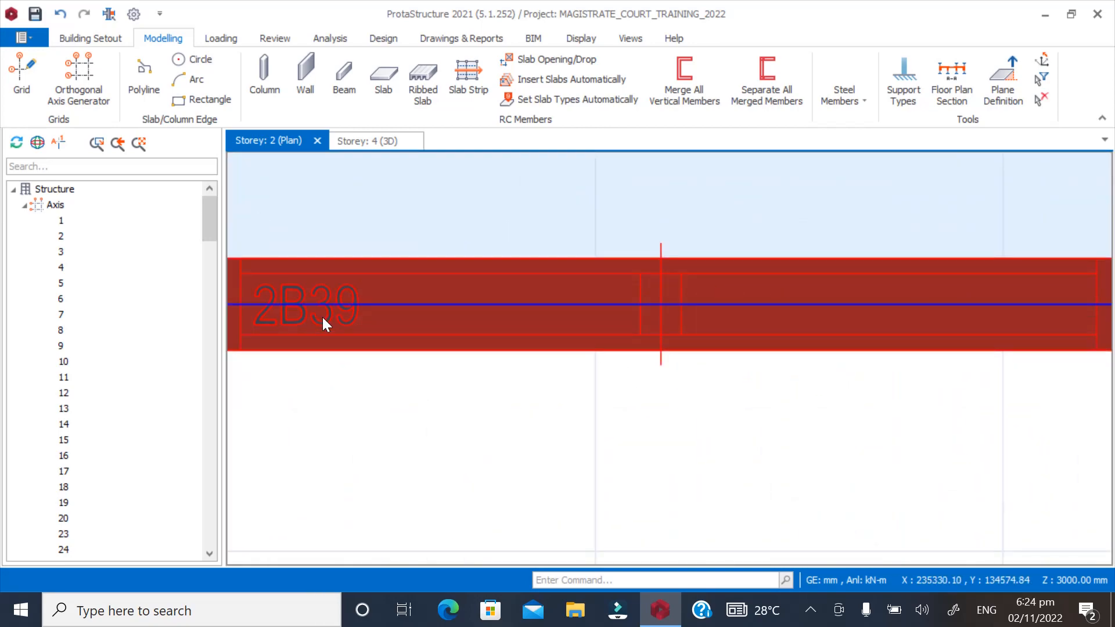
scroll(322, 317, "down", 2)
scroll(343, 356, "down", 3)
scroll(581, 365, "up", 3)
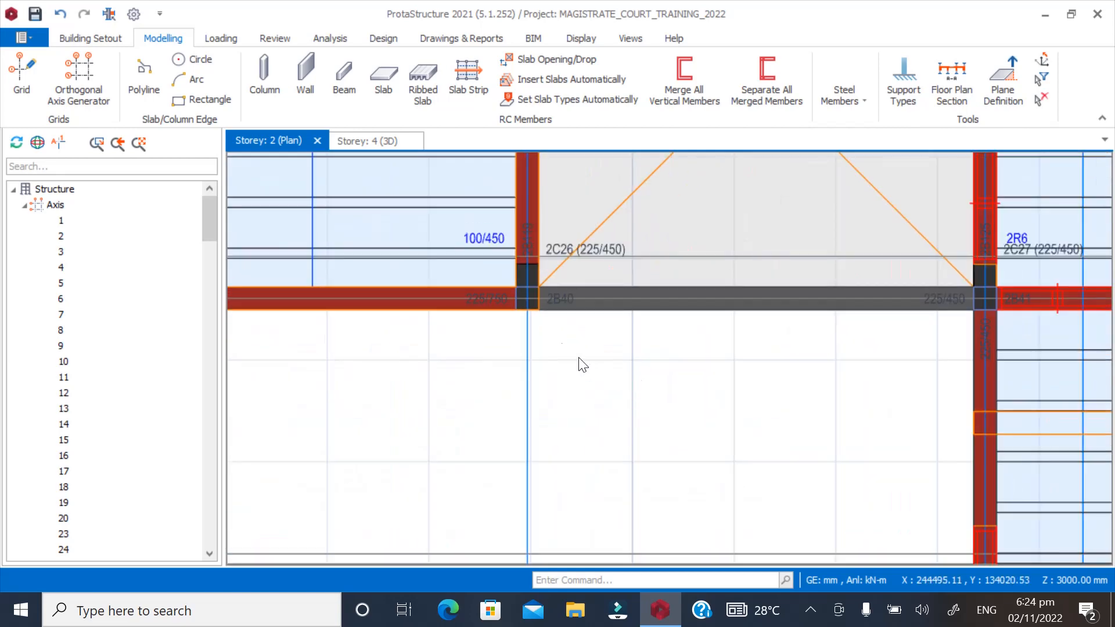
scroll(482, 310, "up", 3)
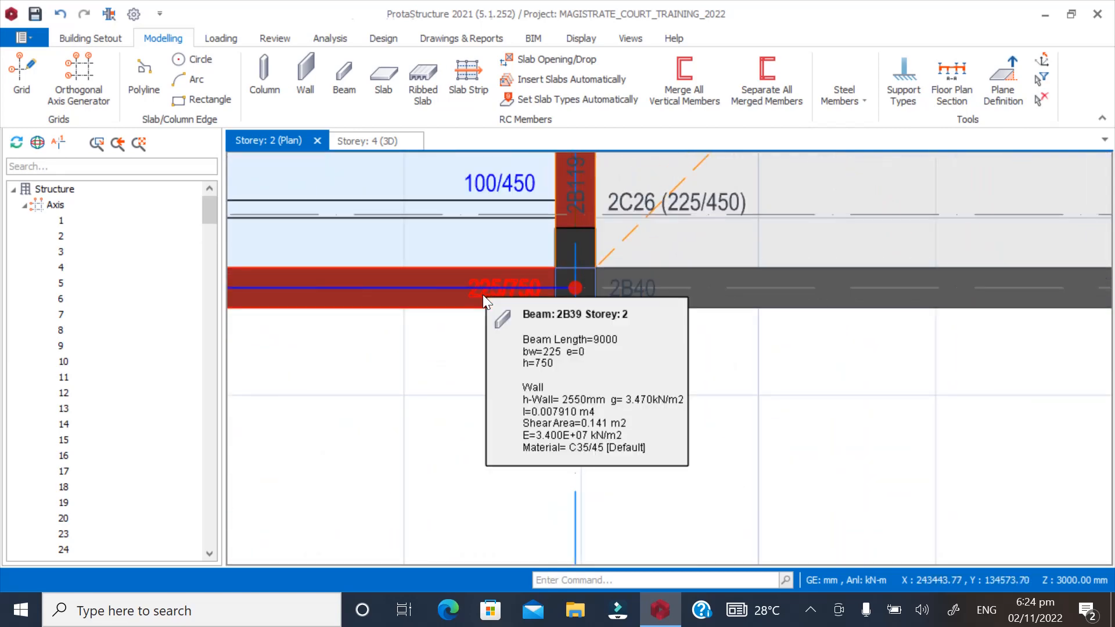
Start a new beam that reuses the 225 x 750 mm section of beam 2B39
left_click(482, 295)
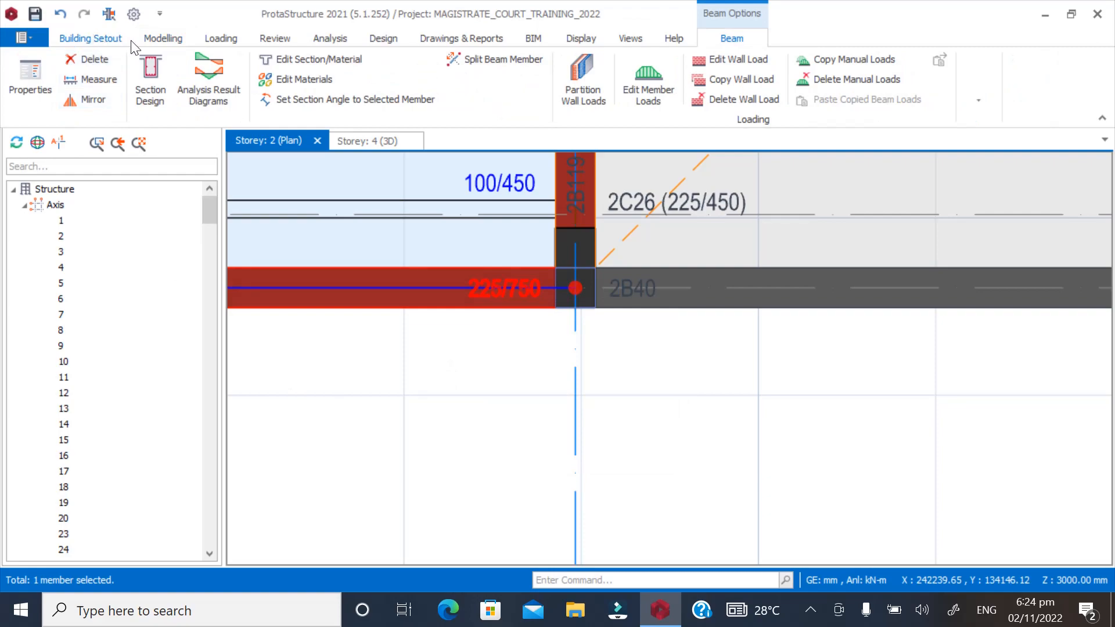
left_click(162, 37)
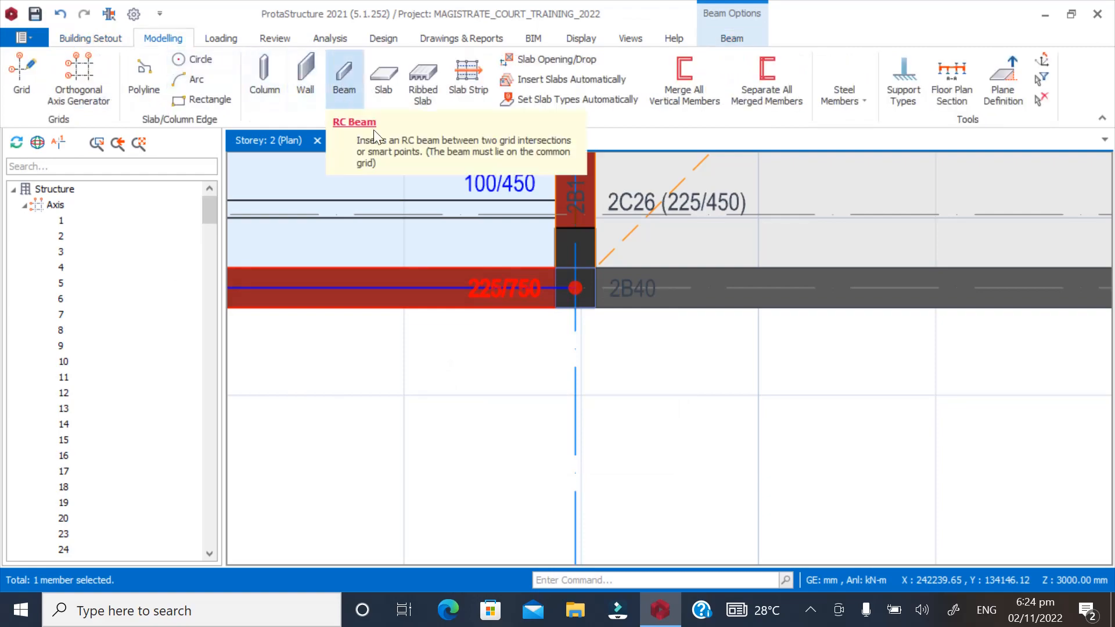
left_click(344, 76)
scroll(751, 314, "down", 5)
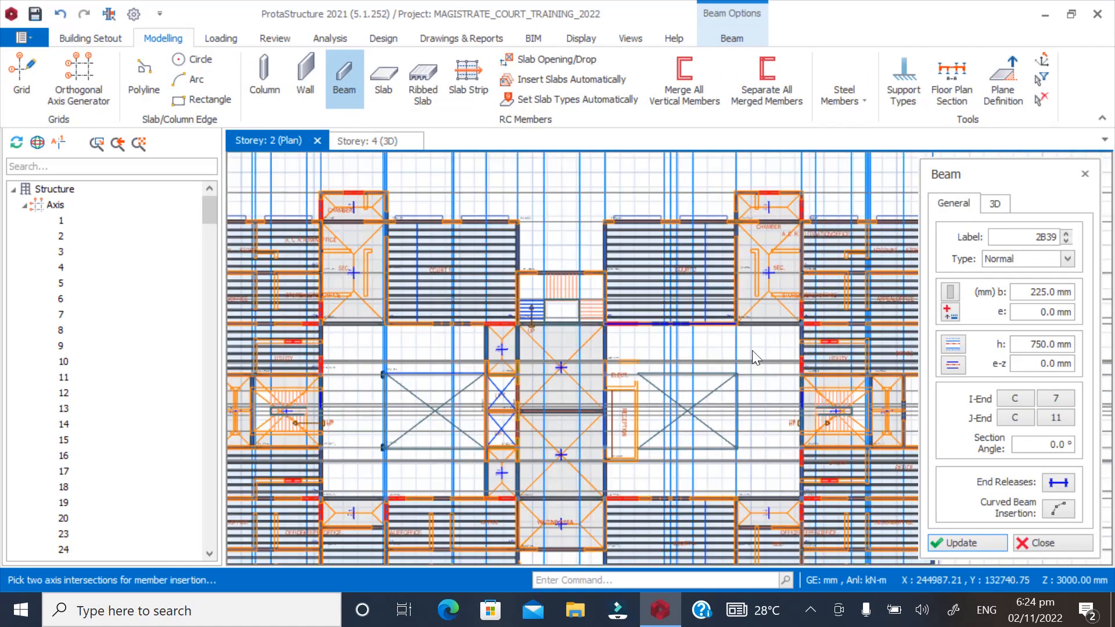
Place the 225 x 750 mm beam on axis E from column 2C47 at the void's upper-left corner to the lift shaft wall
scroll(528, 365, "up", 3)
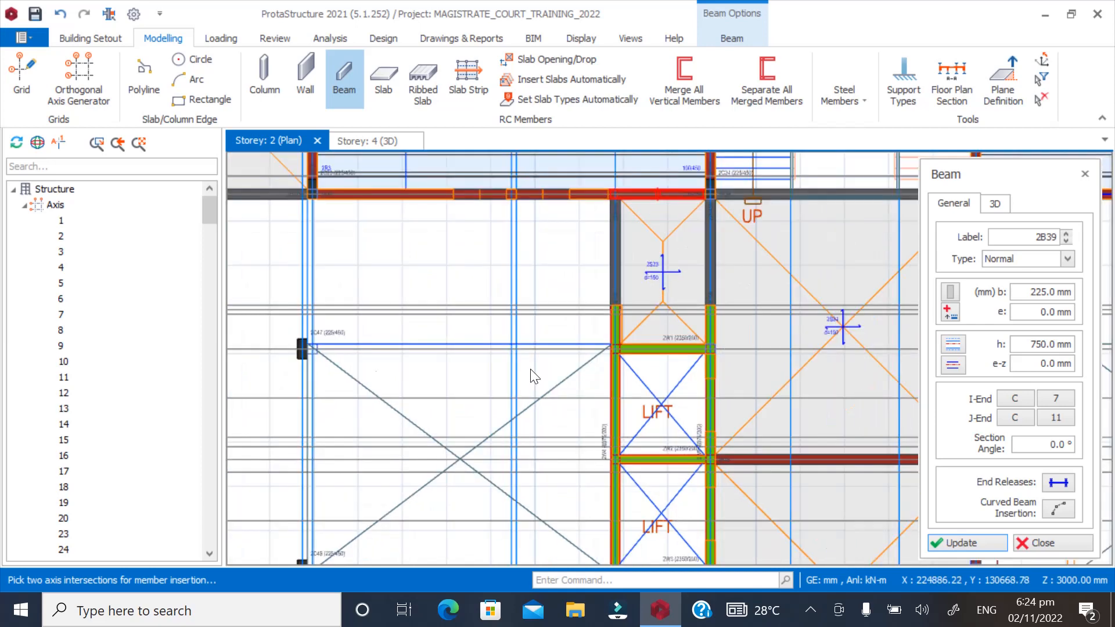
scroll(303, 343, "up", 4)
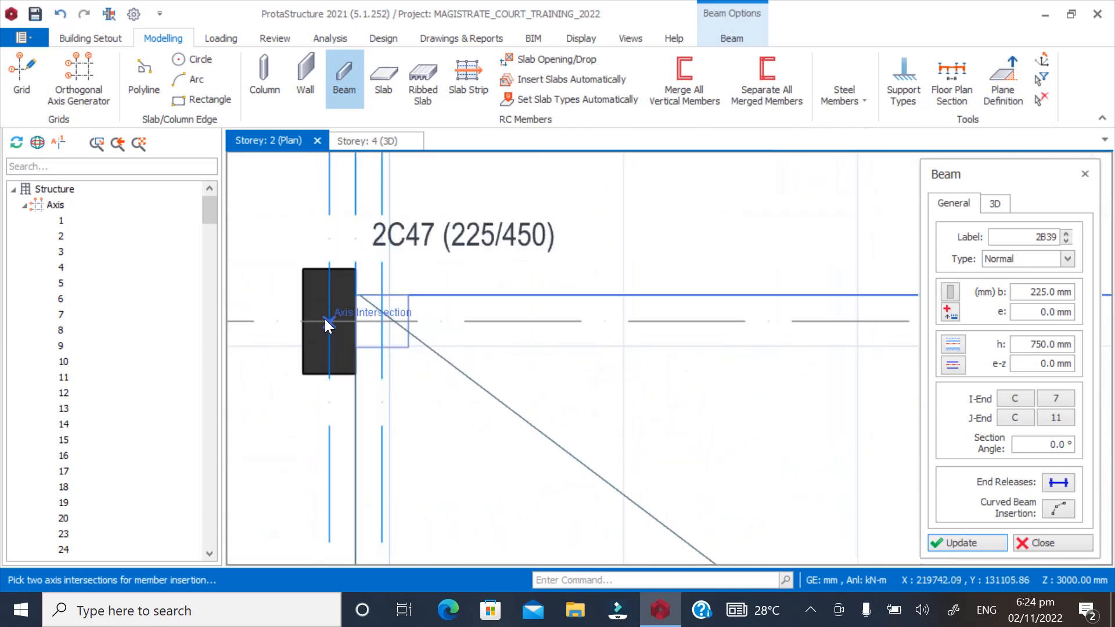
left_click(325, 318)
scroll(323, 325, "down", 4)
scroll(847, 364, "up", 2)
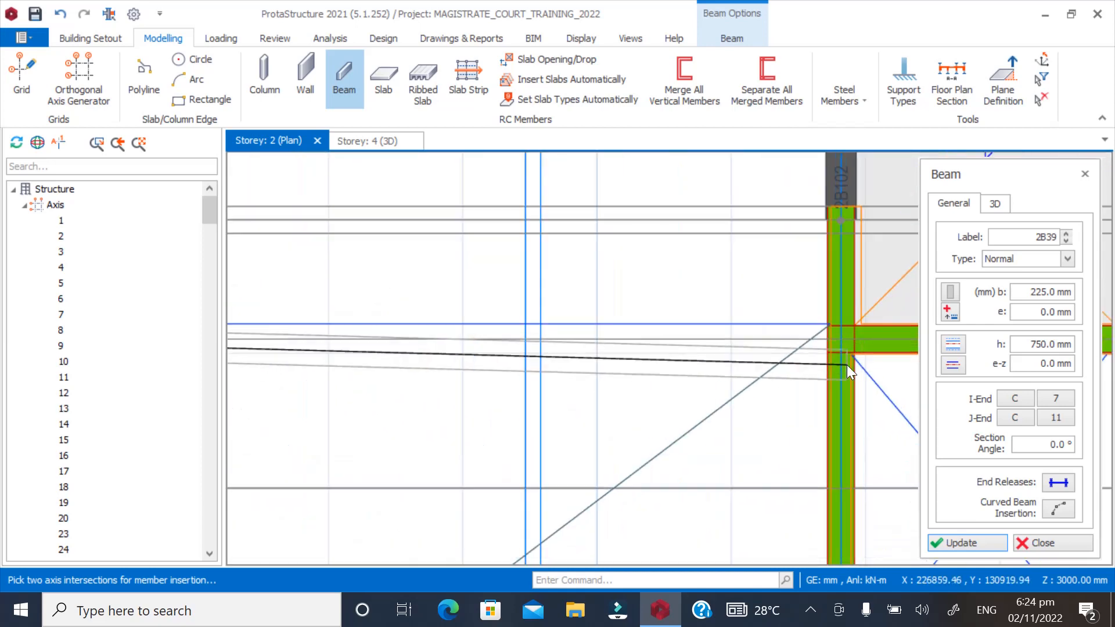
left_click(841, 342)
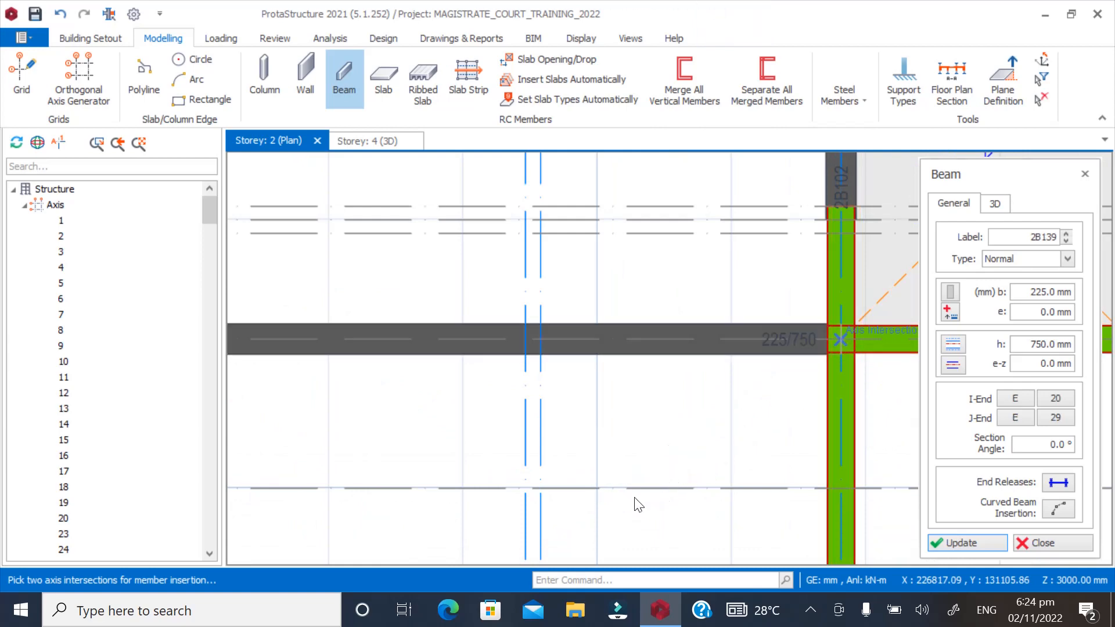
key("Escape")
Place a 225 x 750 mm beam on axis E from column 2C47 to column 2C32 on axis 3
scroll(852, 360, "down", 5)
scroll(504, 361, "up", 7)
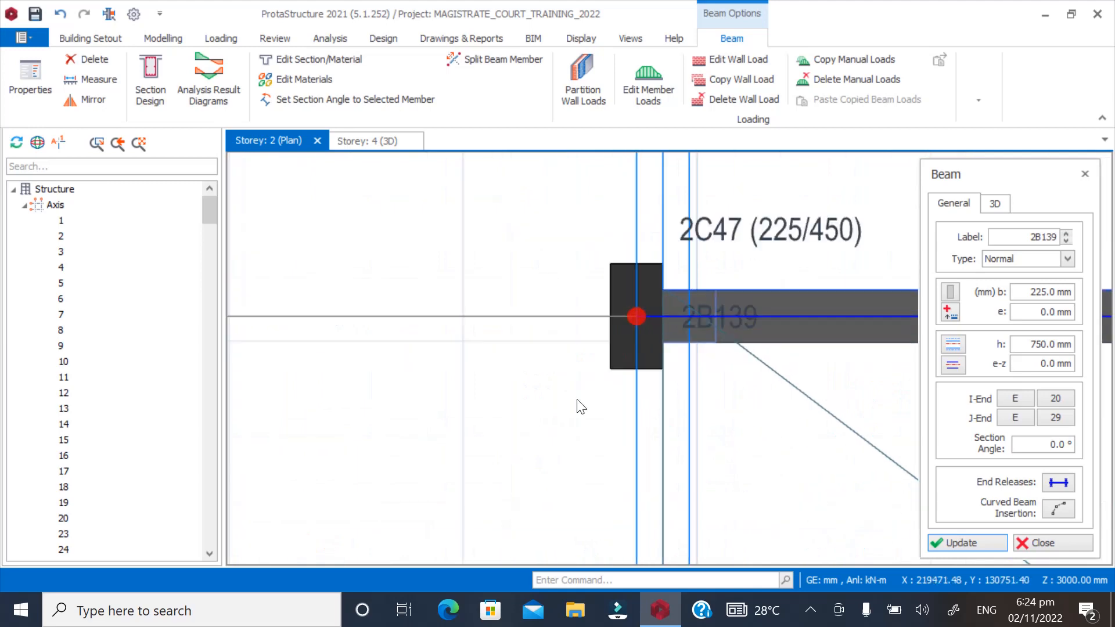
left_click(635, 318)
scroll(802, 375, "down", 5)
scroll(436, 383, "up", 4)
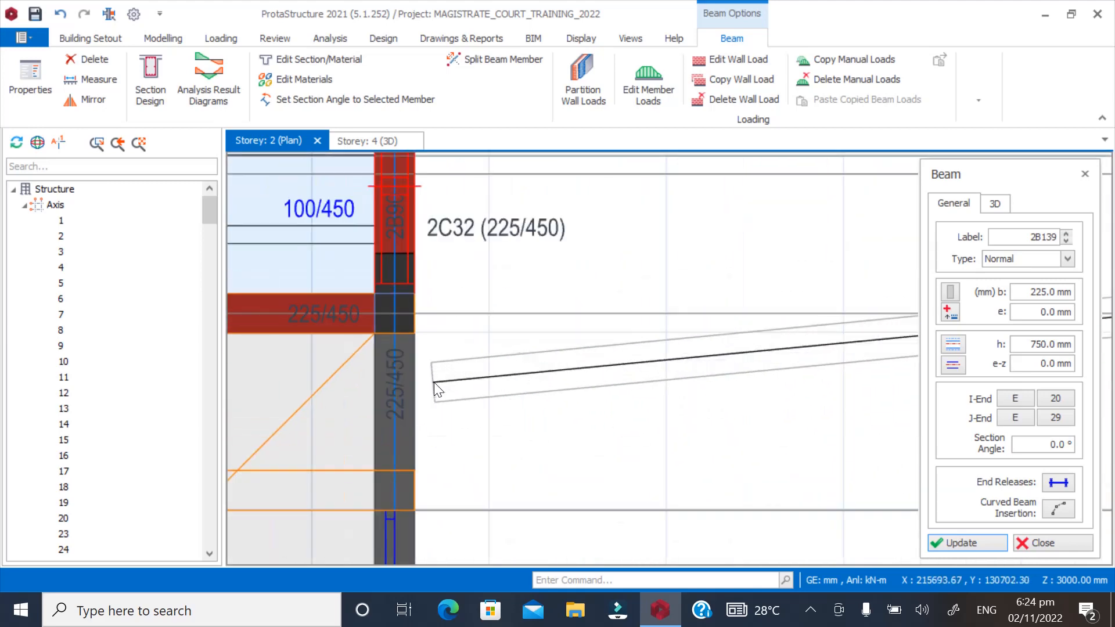
left_click(393, 314)
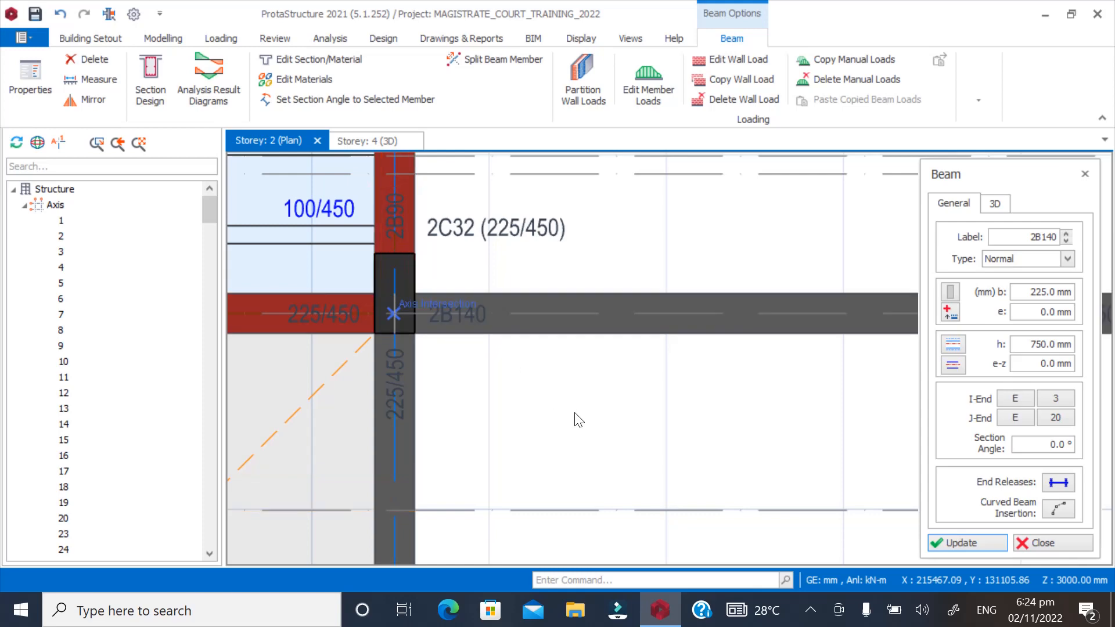
Place a 225 x 750 mm beam on axis 20 between columns 2C47 and 2C48 along the void's left edge
scroll(375, 303, "down", 5)
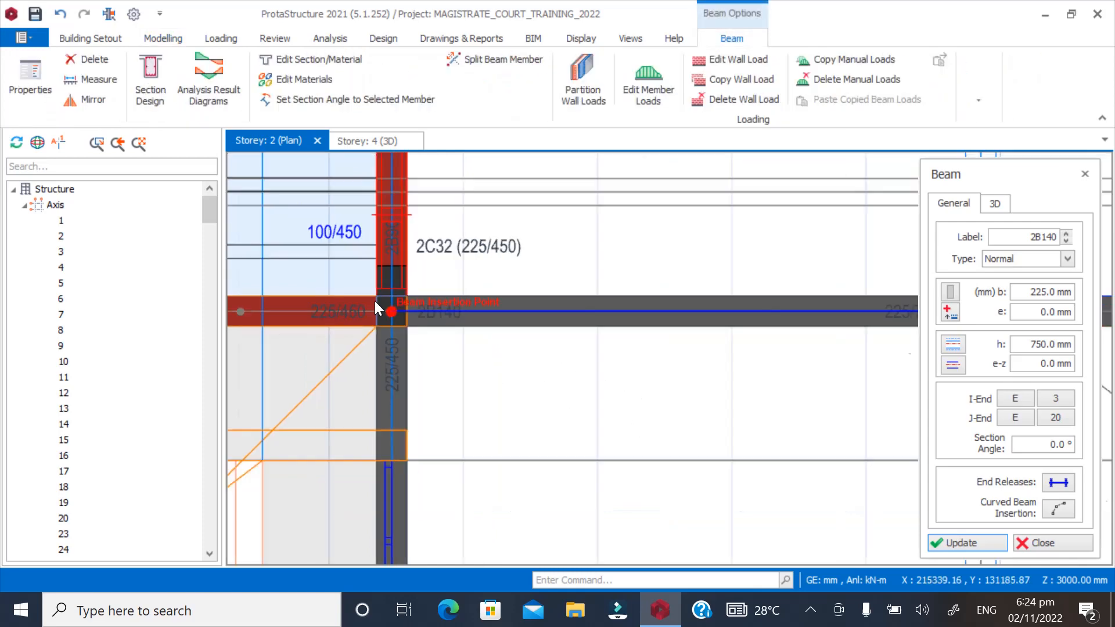
scroll(648, 305, "up", 5)
left_click(580, 309)
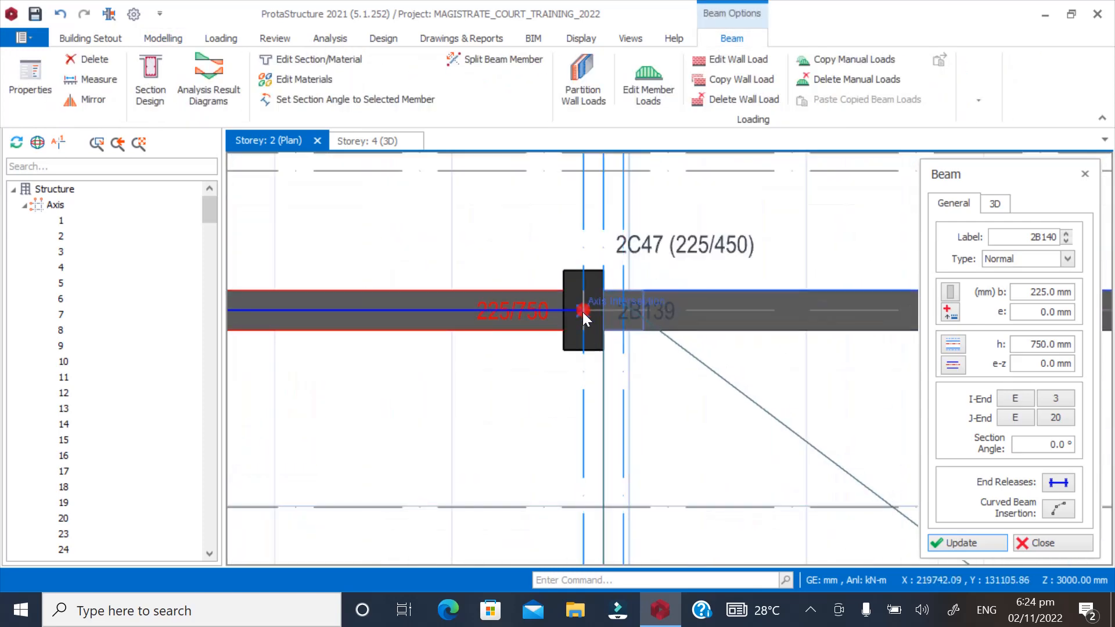
scroll(583, 311, "down", 5)
left_click(587, 420)
scroll(588, 422, "up", 5)
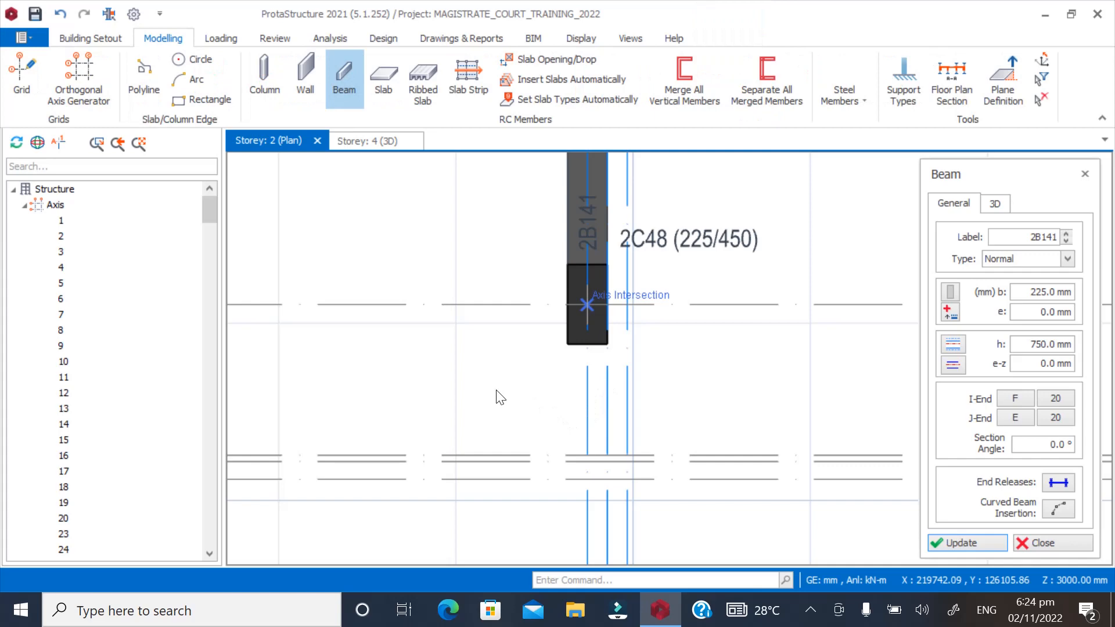
Place a 225 x 750 mm beam on axis F from column 2C48 to the lift shaft wall along the void's lower edge
scroll(347, 390, "down", 3)
scroll(615, 390, "up", 3)
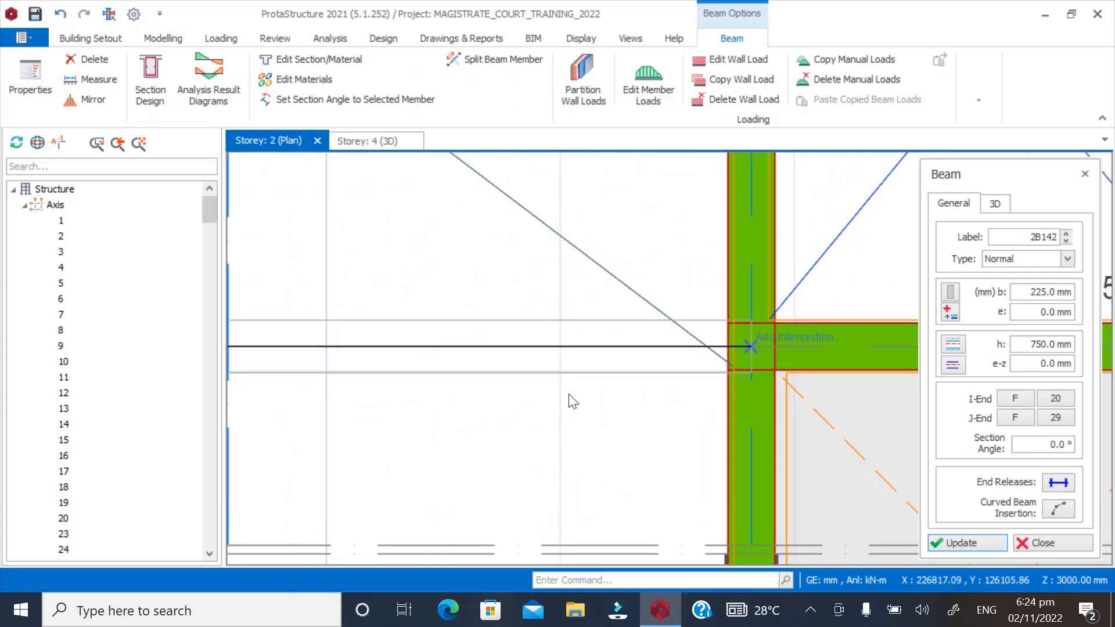
left_click(572, 401)
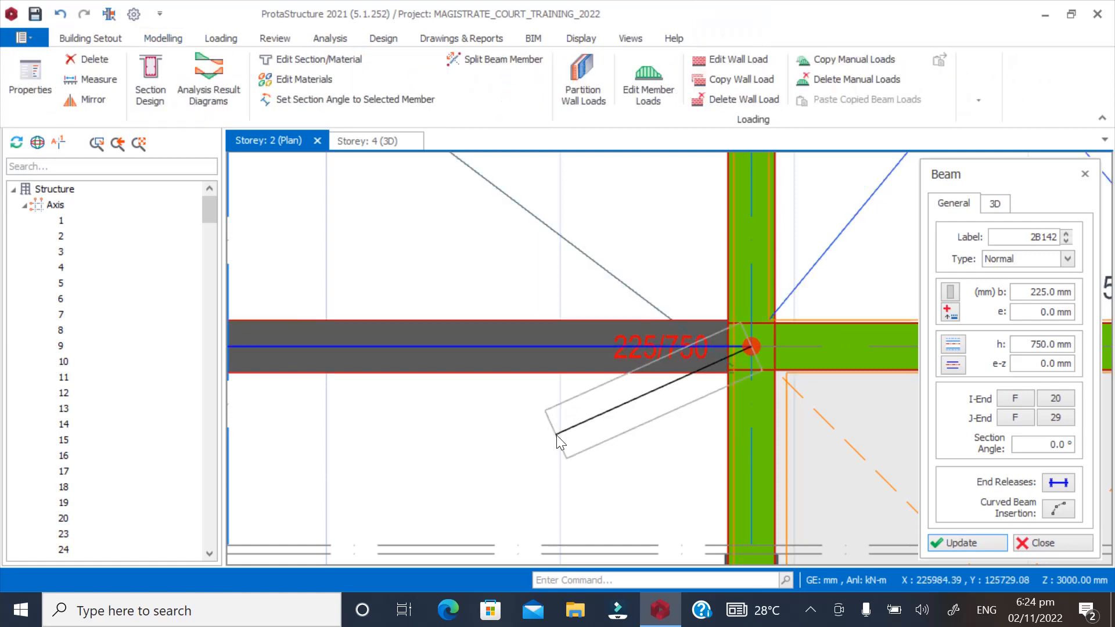
Place a 225 x 750 mm beam on axis 20 from column 2C48 down to the axis H beam beside column 2C53, and finish beam insertion
scroll(803, 315, "down", 3)
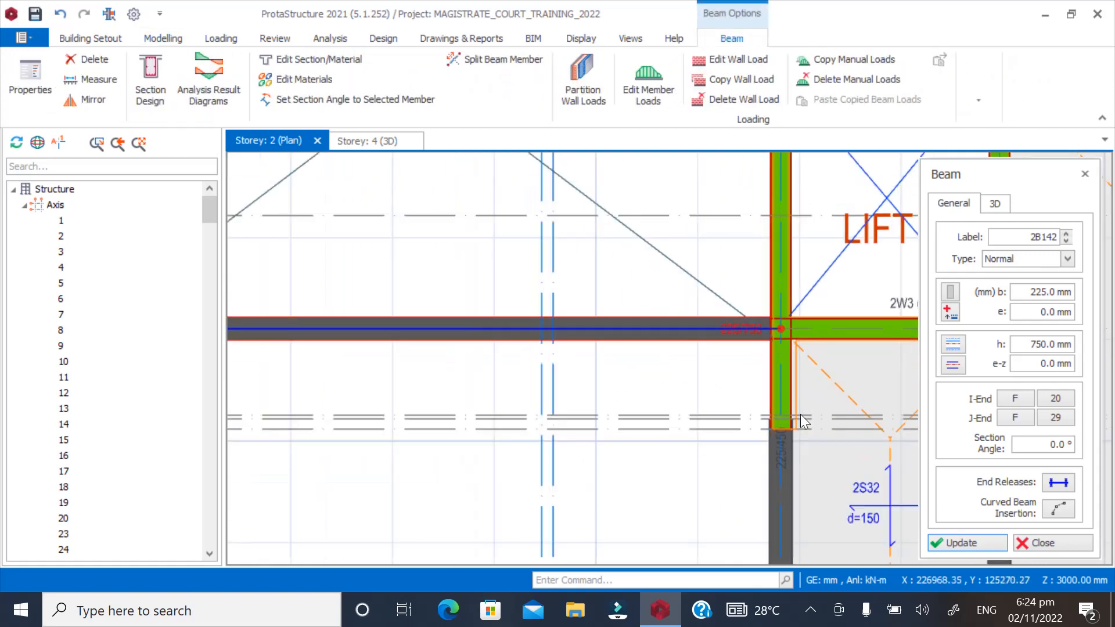
scroll(800, 413, "down", 2)
scroll(765, 465, "down", 2)
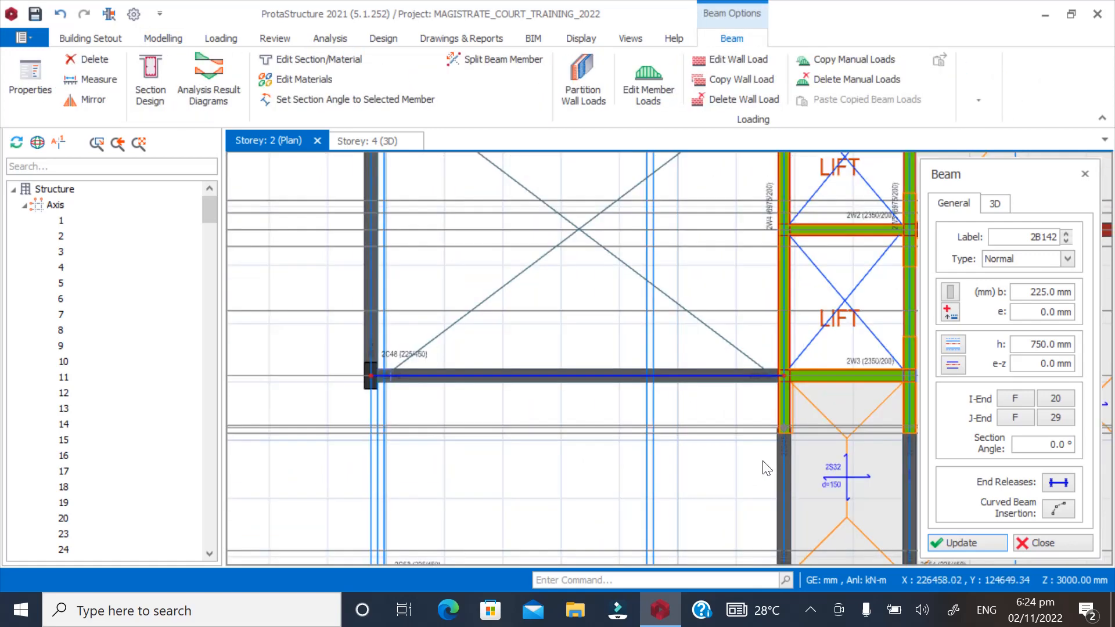
scroll(477, 481, "down", 2)
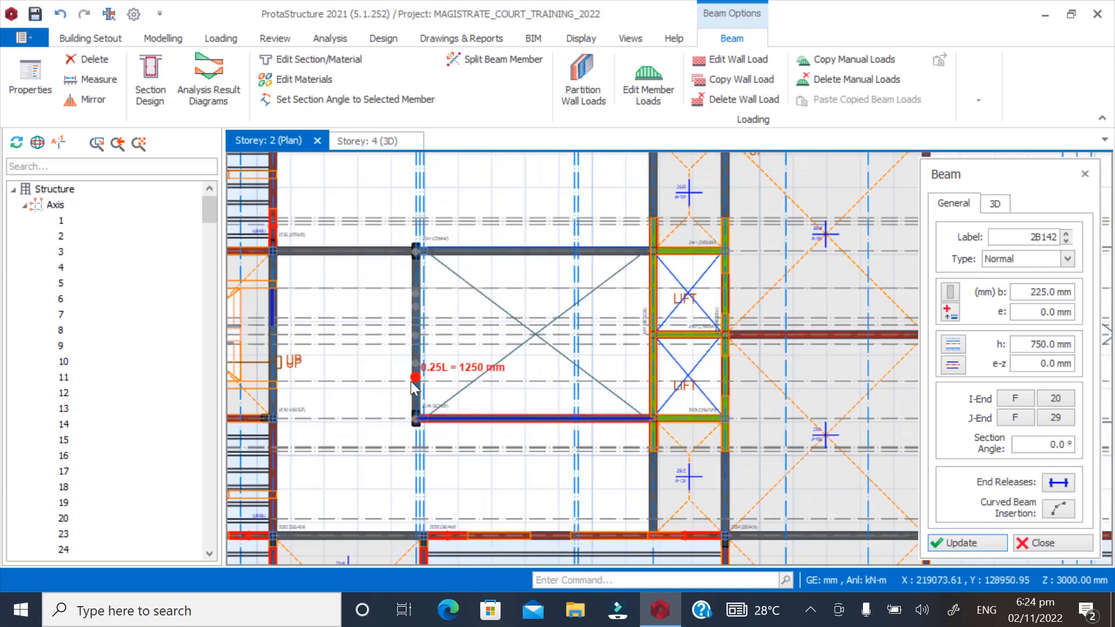
scroll(468, 427, "down", 2)
scroll(409, 495, "up", 5)
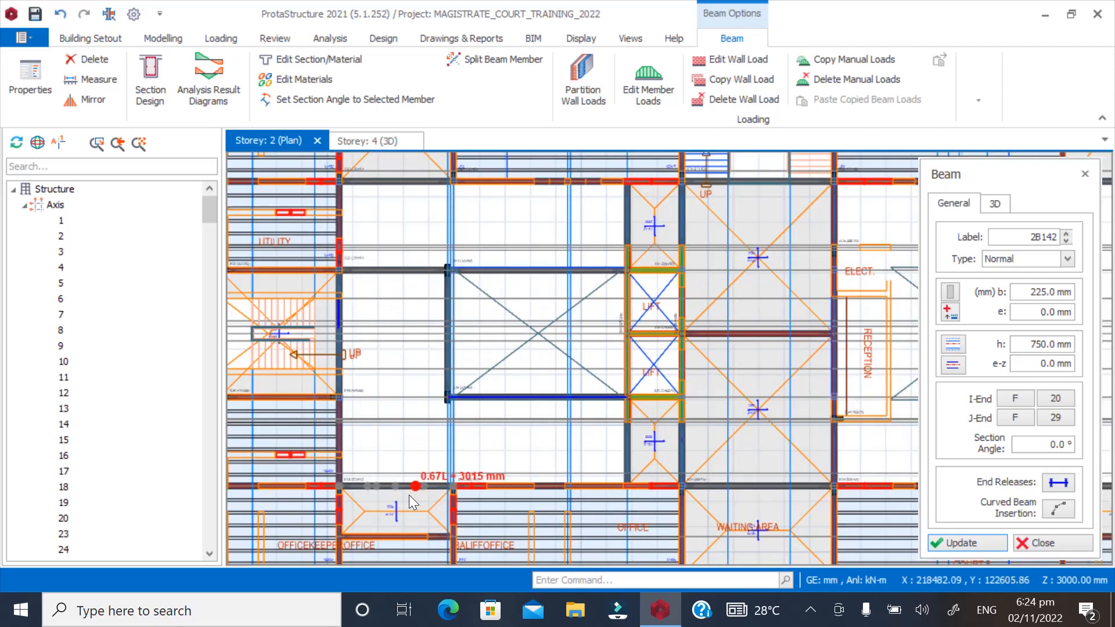
scroll(473, 393, "up", 4)
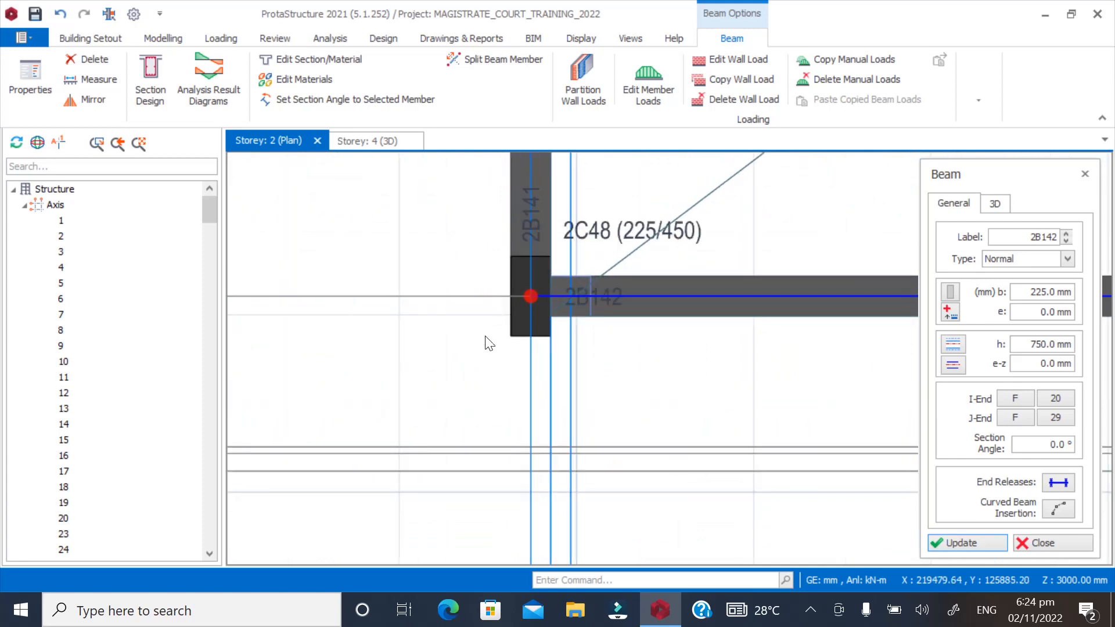
scroll(546, 266, "down", 3)
scroll(507, 419, "up", 3)
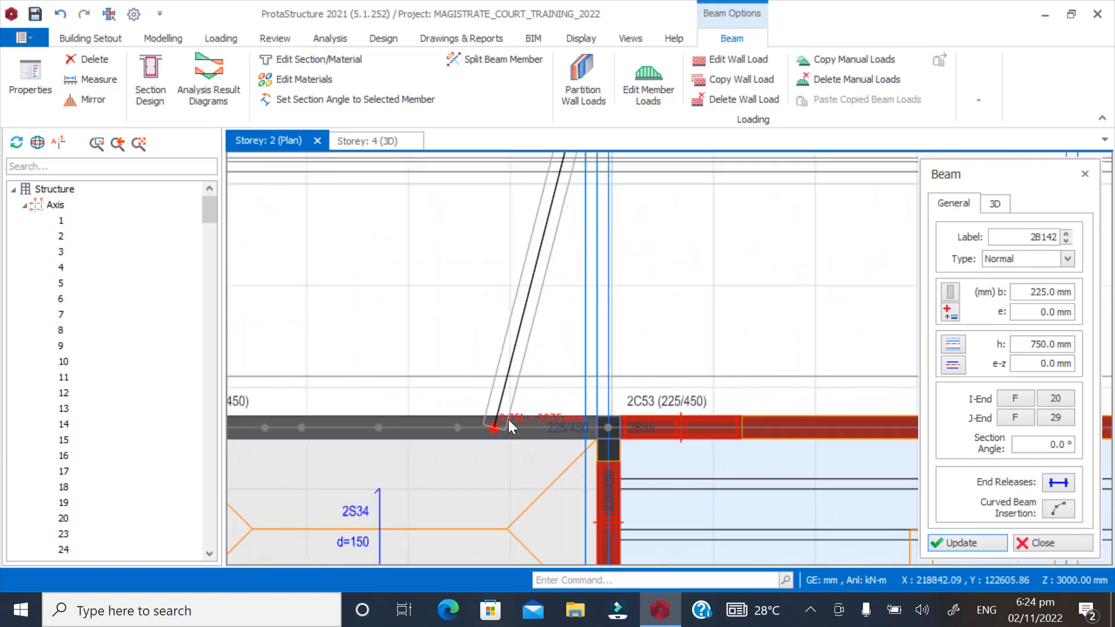
scroll(602, 424, "up", 1)
left_click(602, 411)
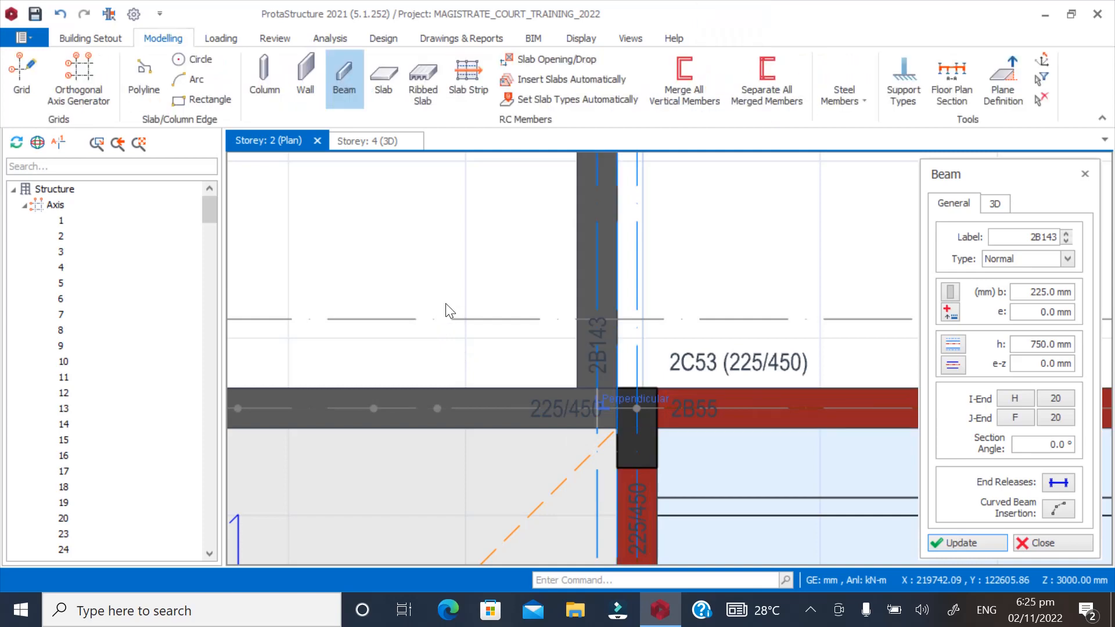
key("Escape")
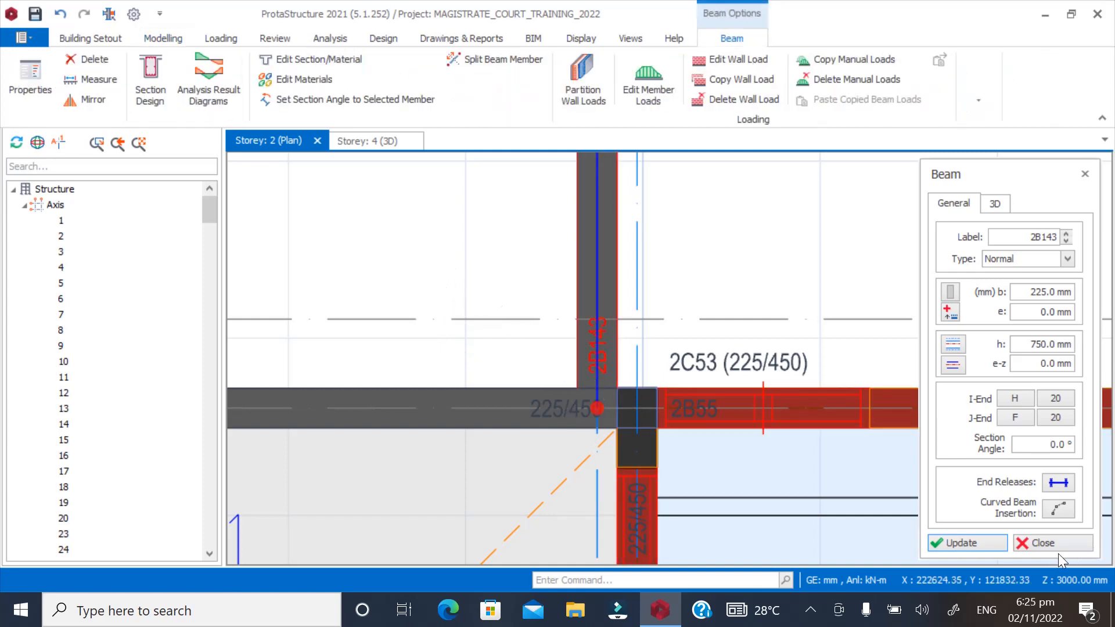
left_click(1042, 546)
scroll(484, 492, "down", 5)
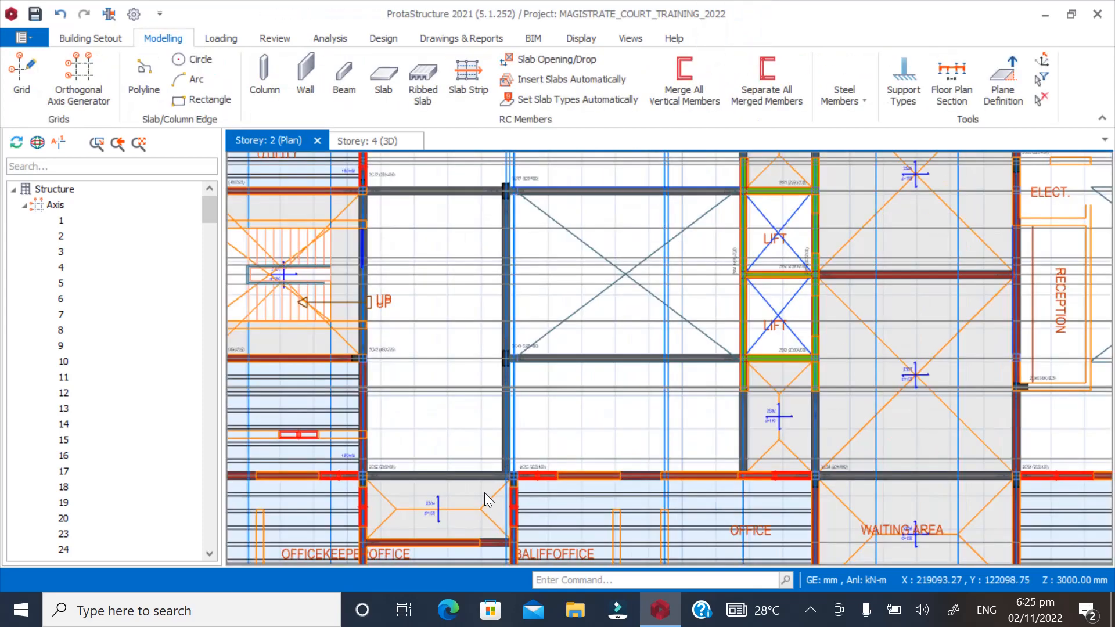
Insert a 150 mm type 1 slab in the beam region above the left void, using slab 2S24's properties
scroll(557, 339, "up", 4)
scroll(464, 486, "down", 3)
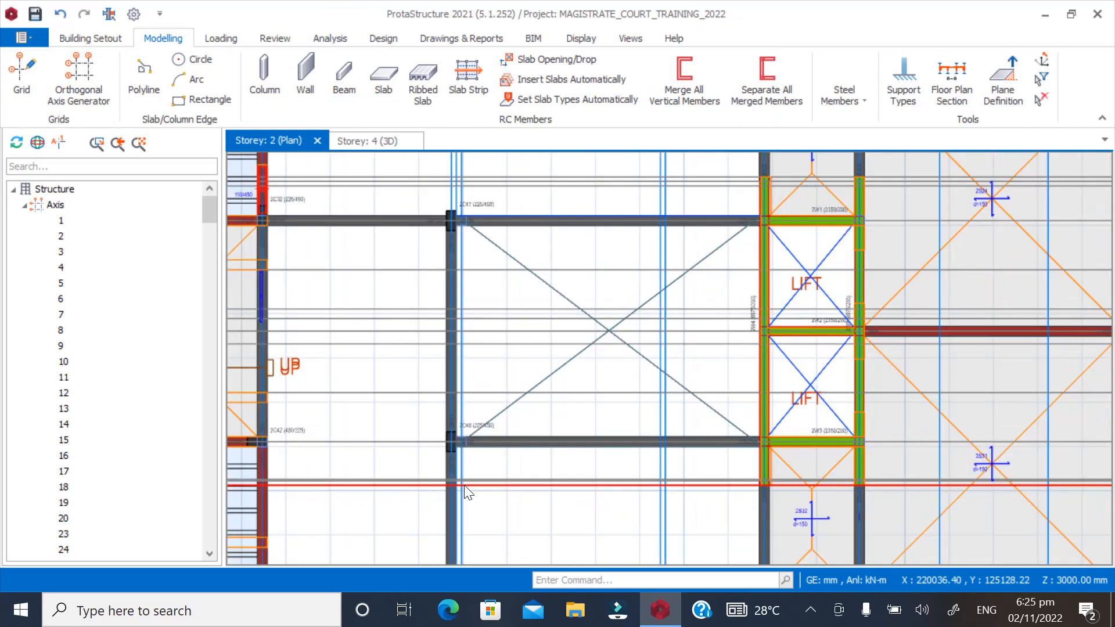
scroll(552, 244, "up", 2)
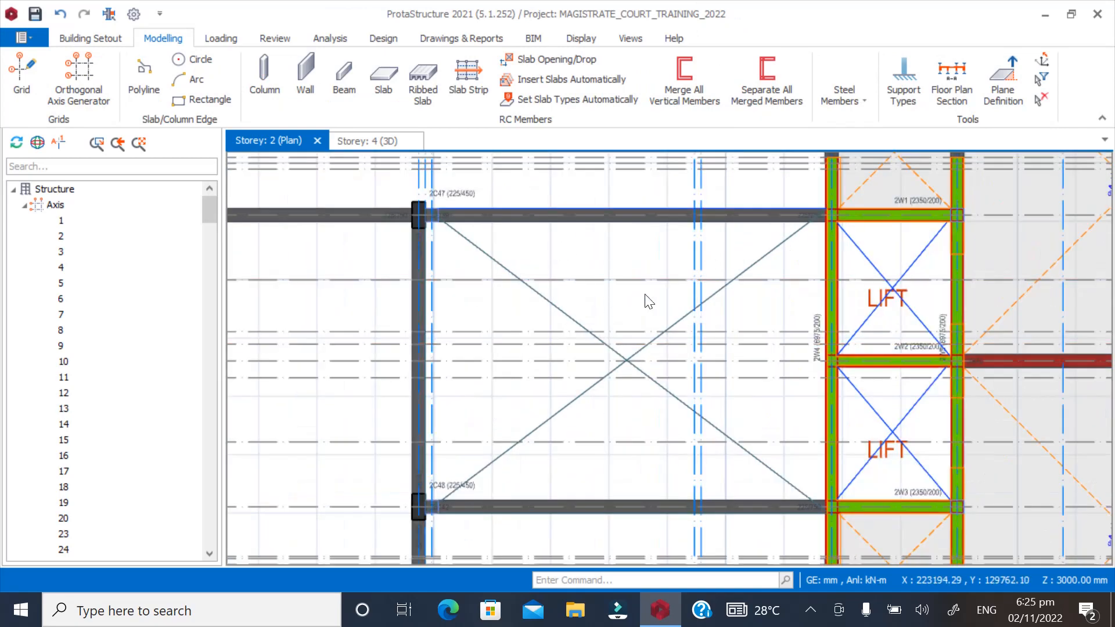
scroll(713, 397, "down", 2)
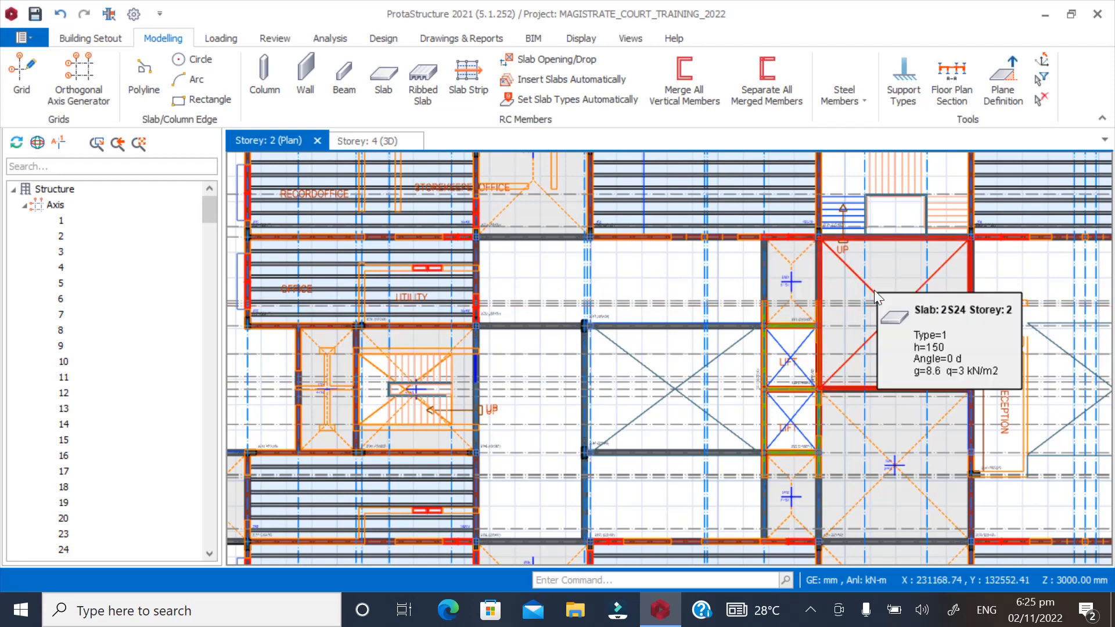
left_click(875, 293)
left_click(160, 37)
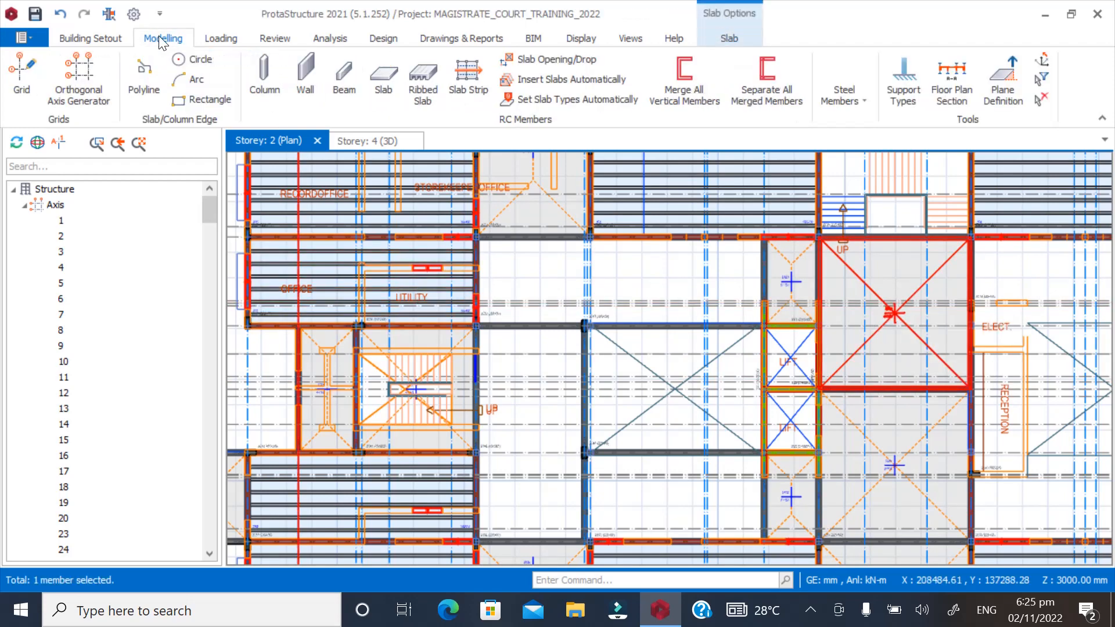
left_click(386, 74)
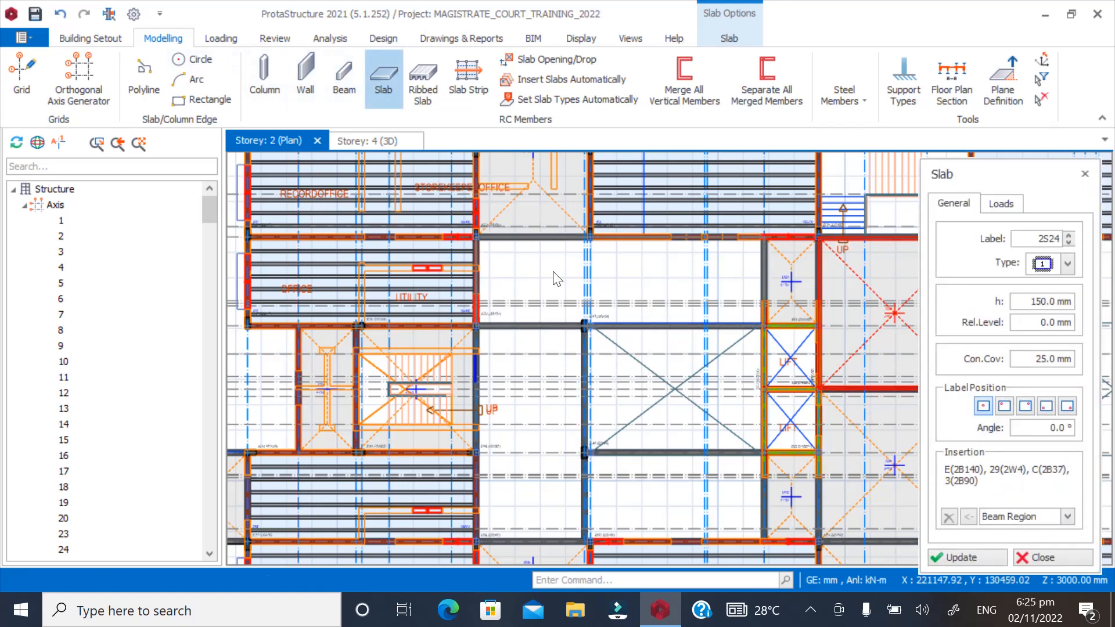
left_click(555, 313)
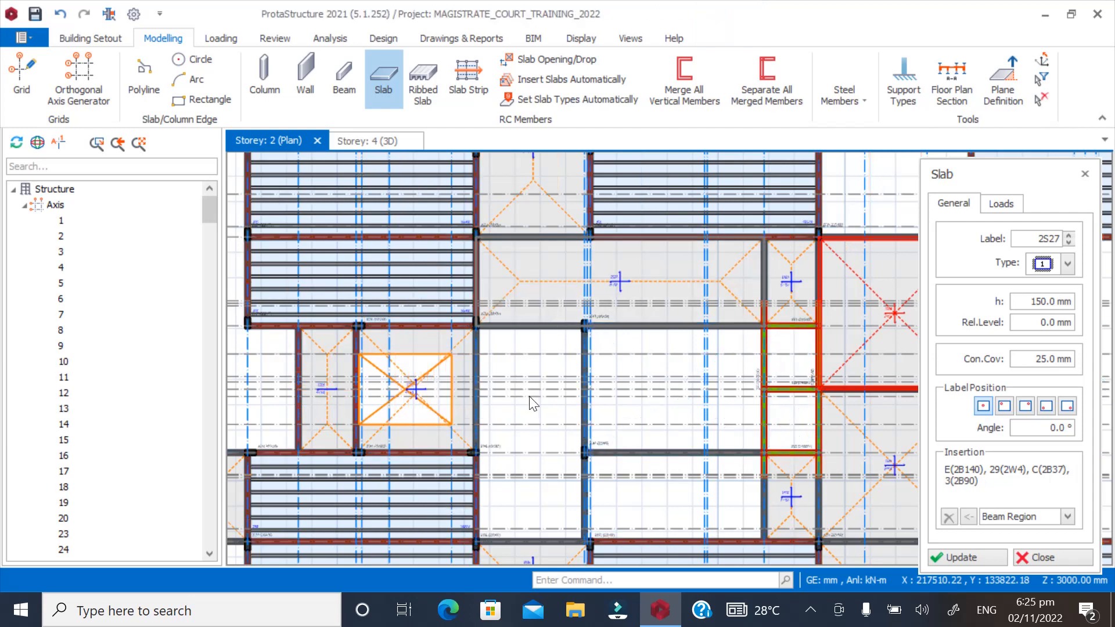
Insert 150 mm slabs in the beam regions to the left of and below the left void, and finish slab insertion
scroll(532, 404, "up", 3)
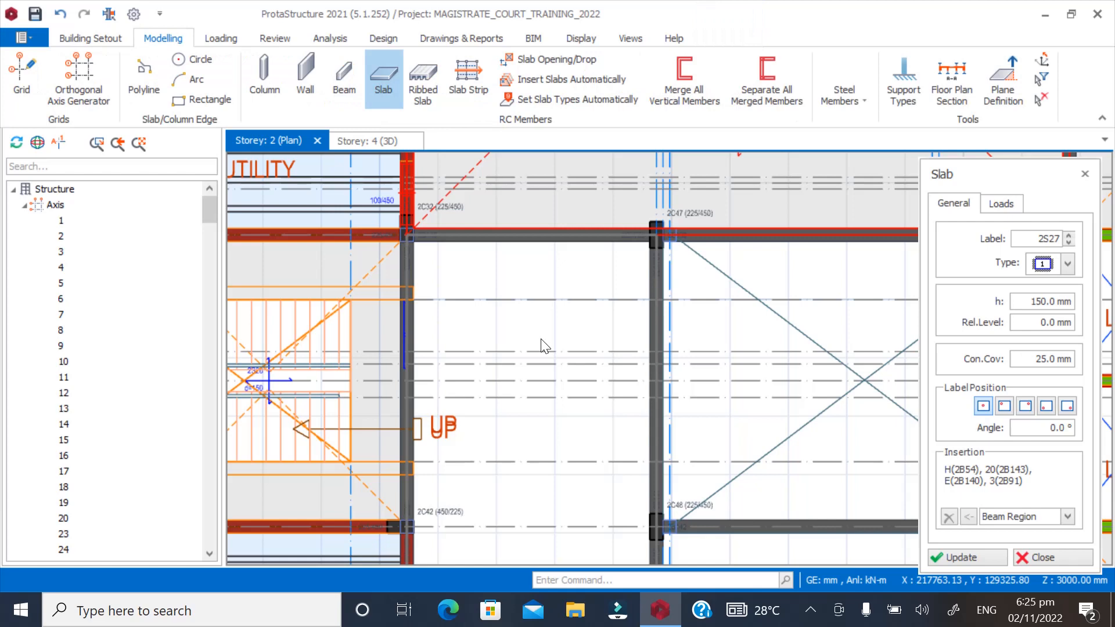
left_click(541, 340)
scroll(541, 340, "down", 3)
scroll(601, 446, "up", 3)
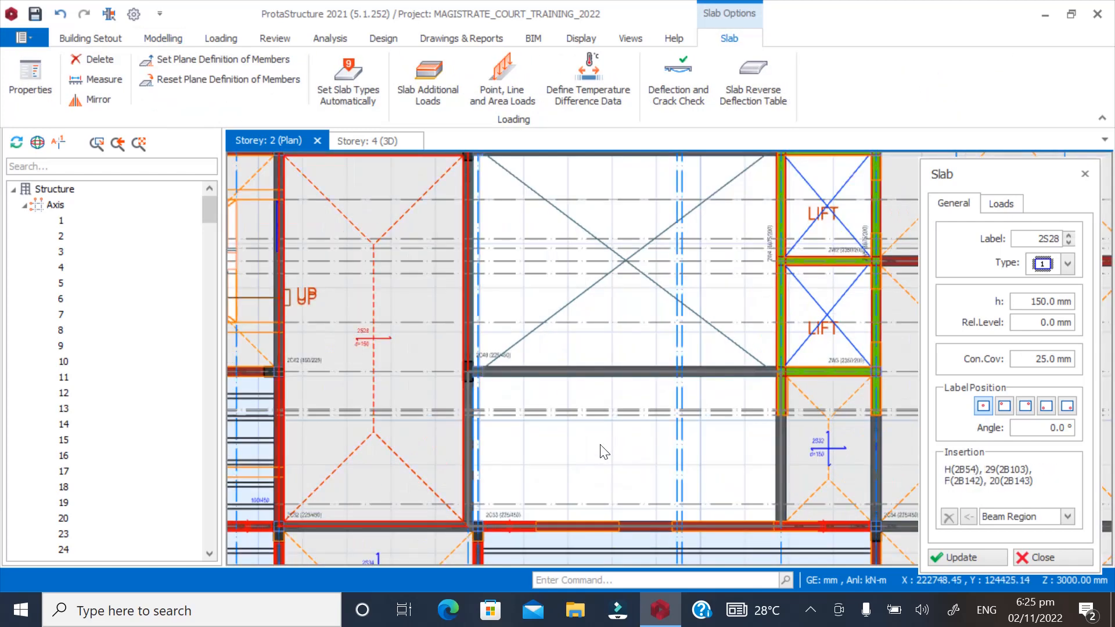
left_click(551, 457)
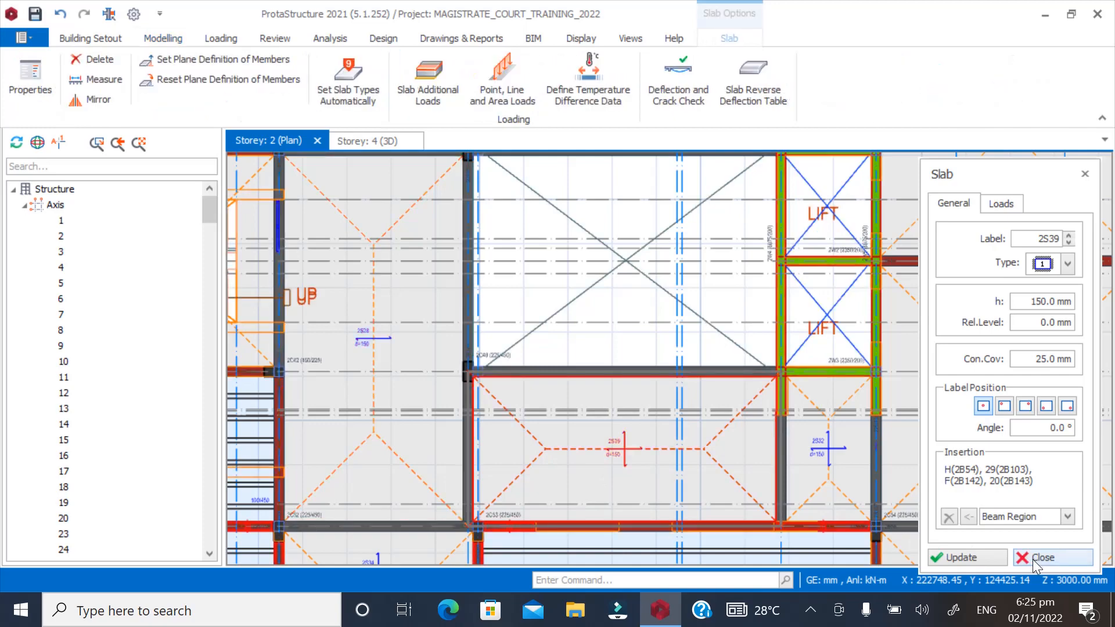
left_click(1032, 559)
key("Escape")
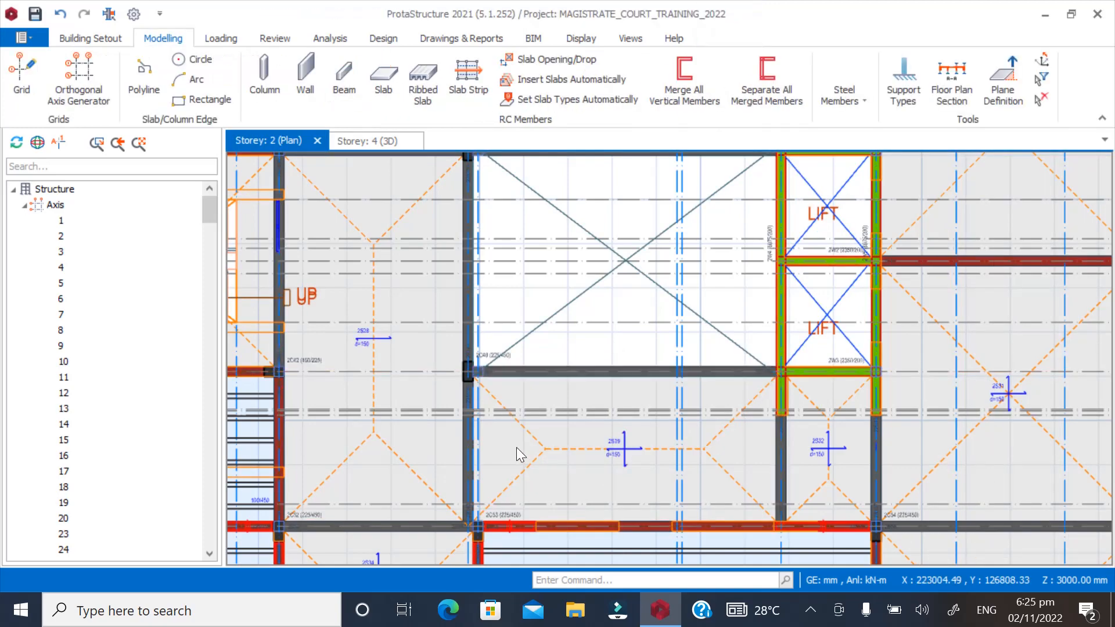
Examine the new slabs around the left void and how column 2C47 aligns with the beams at the void's upper-left corner
scroll(516, 451, "down", 2)
scroll(573, 319, "up", 1)
scroll(577, 318, "up", 1)
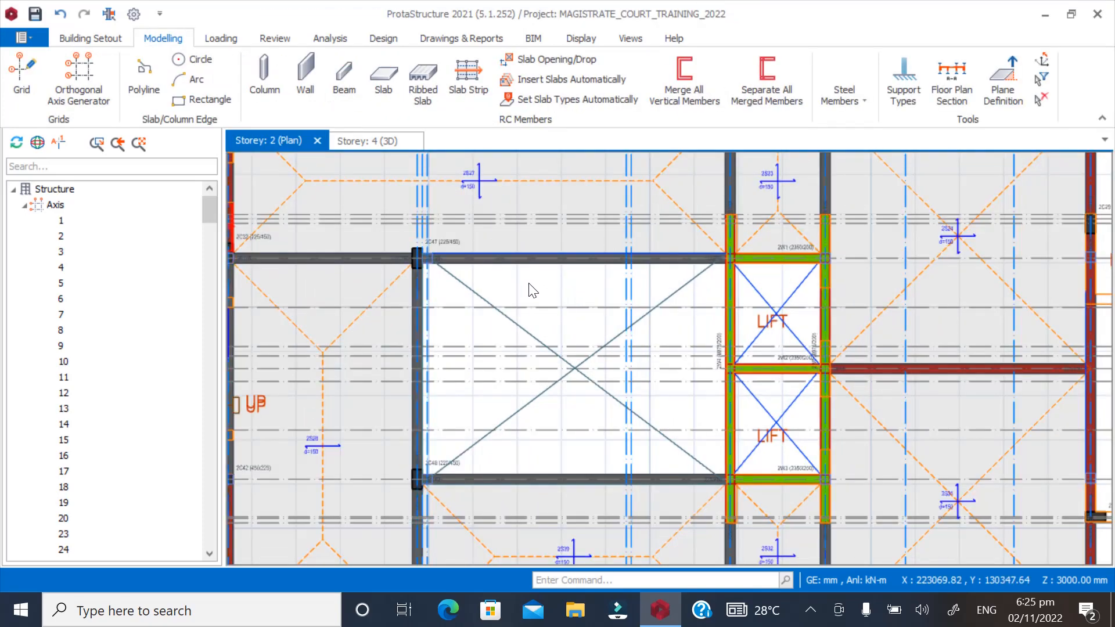
scroll(521, 296, "down", 2)
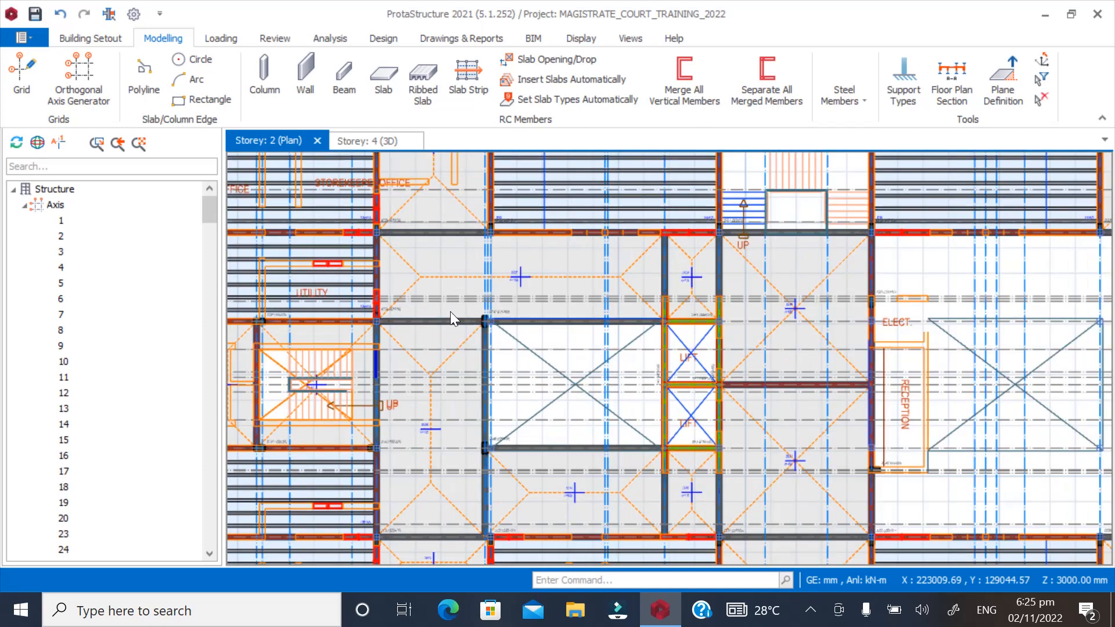
scroll(451, 311, "up", 3)
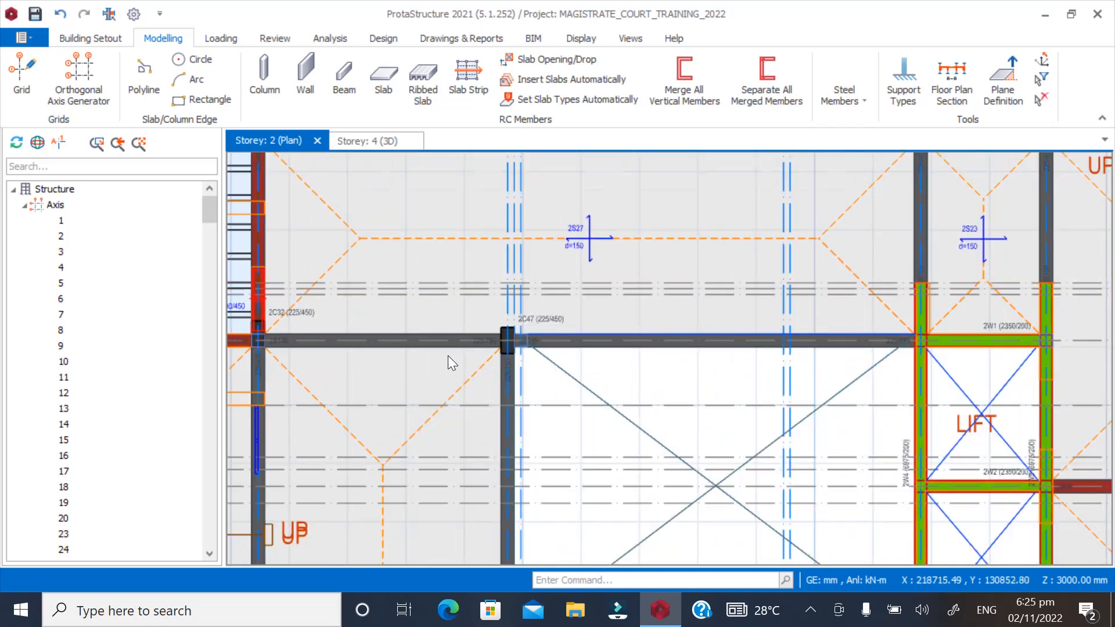
scroll(447, 355, "up", 1)
scroll(479, 291, "up", 2)
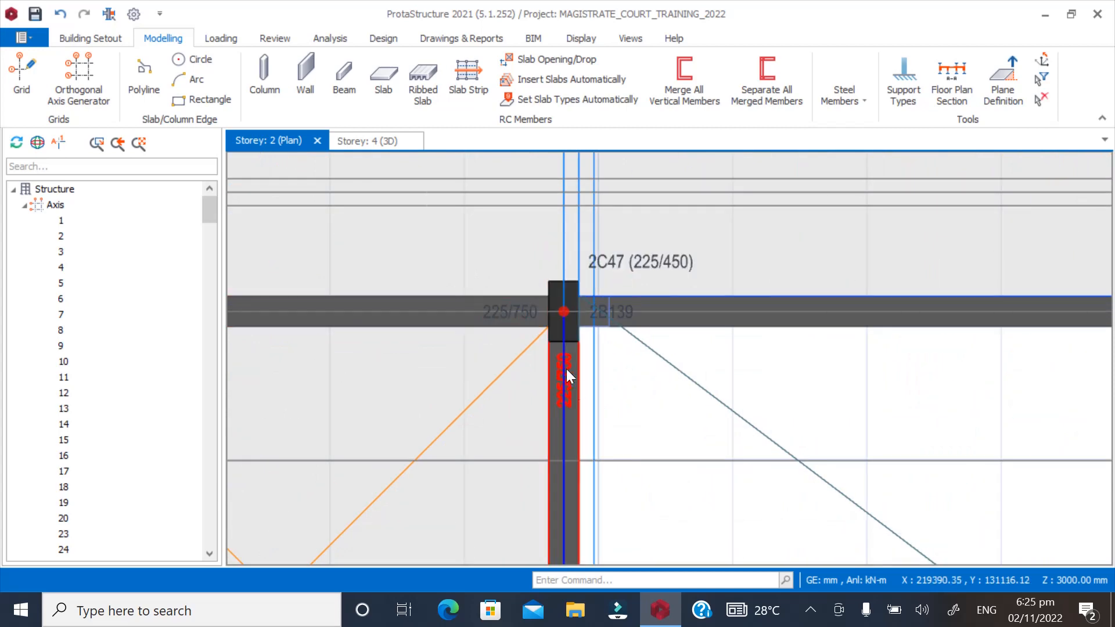
scroll(659, 361, "down", 2)
scroll(596, 309, "up", 3)
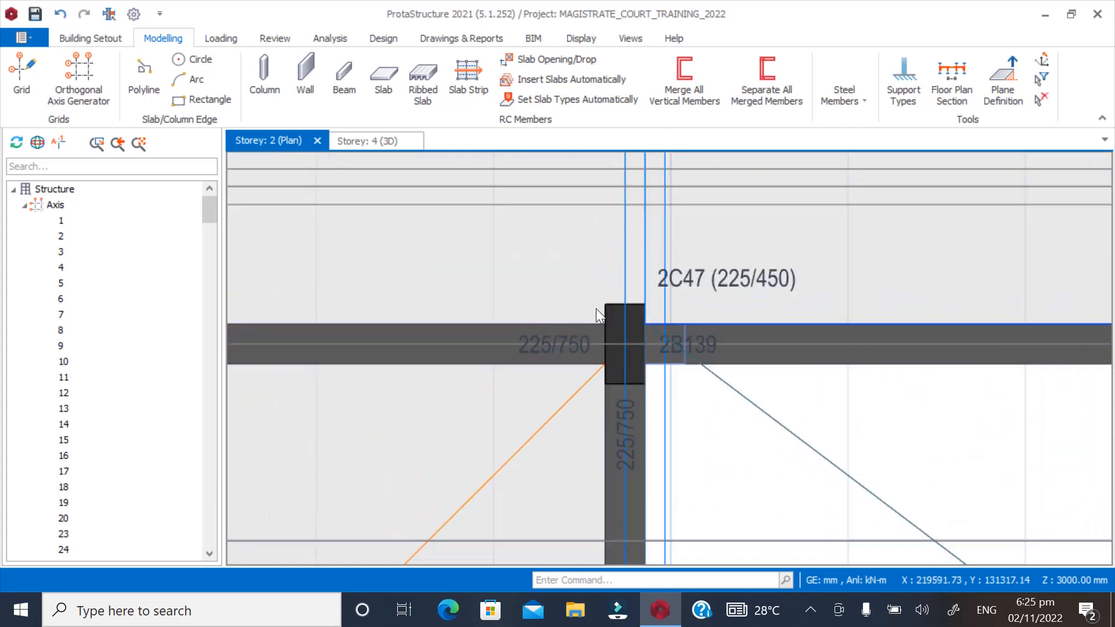
scroll(557, 368, "down", 2)
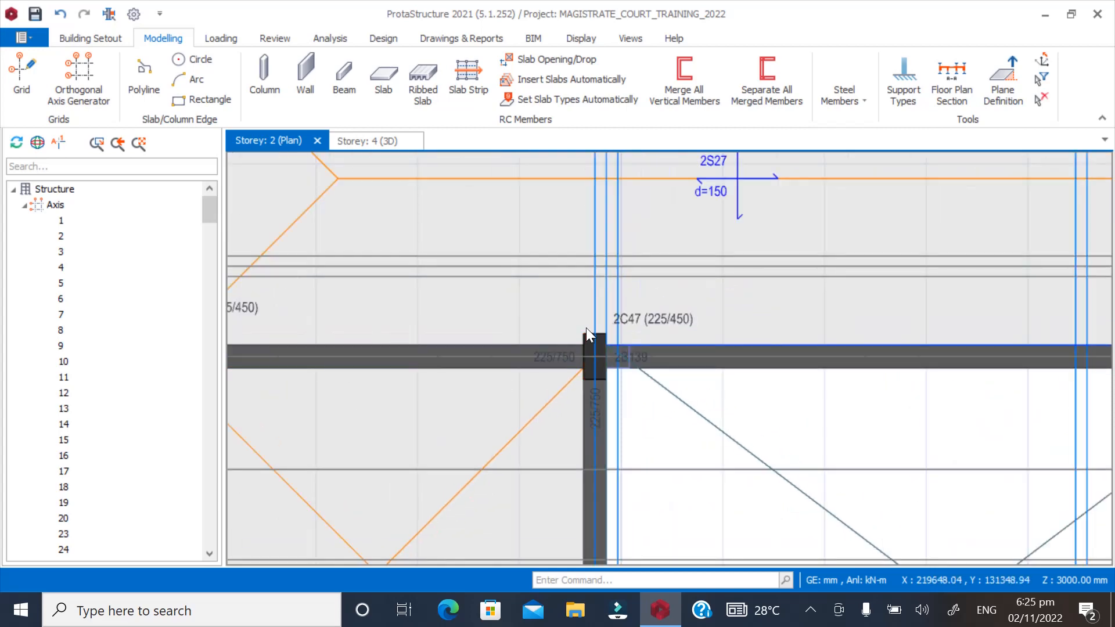
scroll(585, 328, "up", 3)
scroll(574, 370, "up", 1)
scroll(556, 308, "down", 2)
scroll(611, 317, "down", 2)
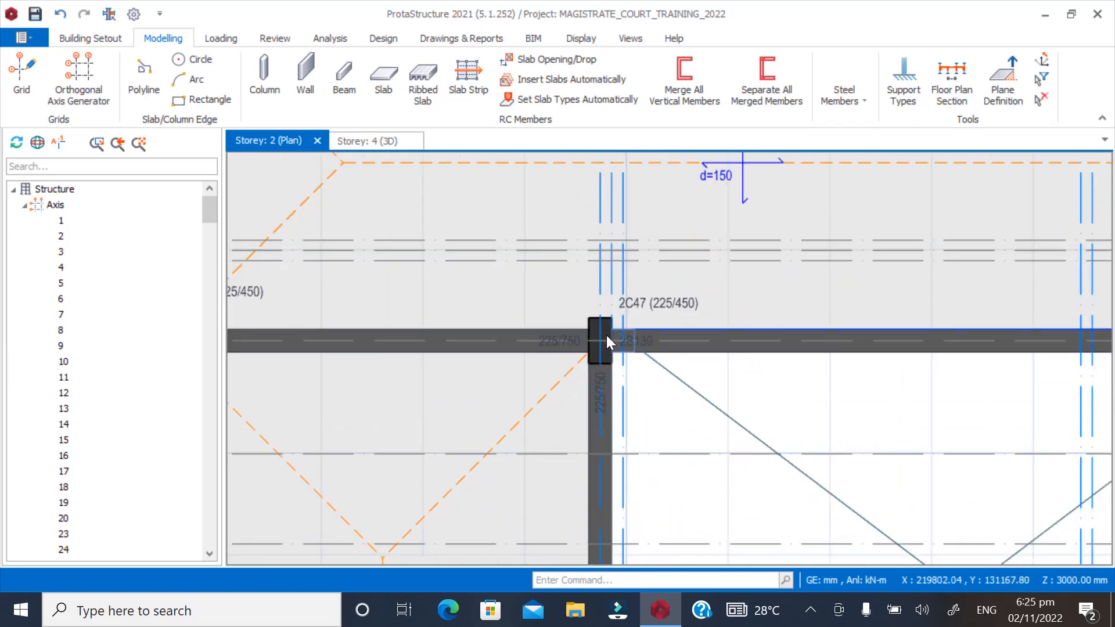
Open the properties of column 2C47 at its e1 eccentricity value
right_click(649, 301)
left_click(692, 13)
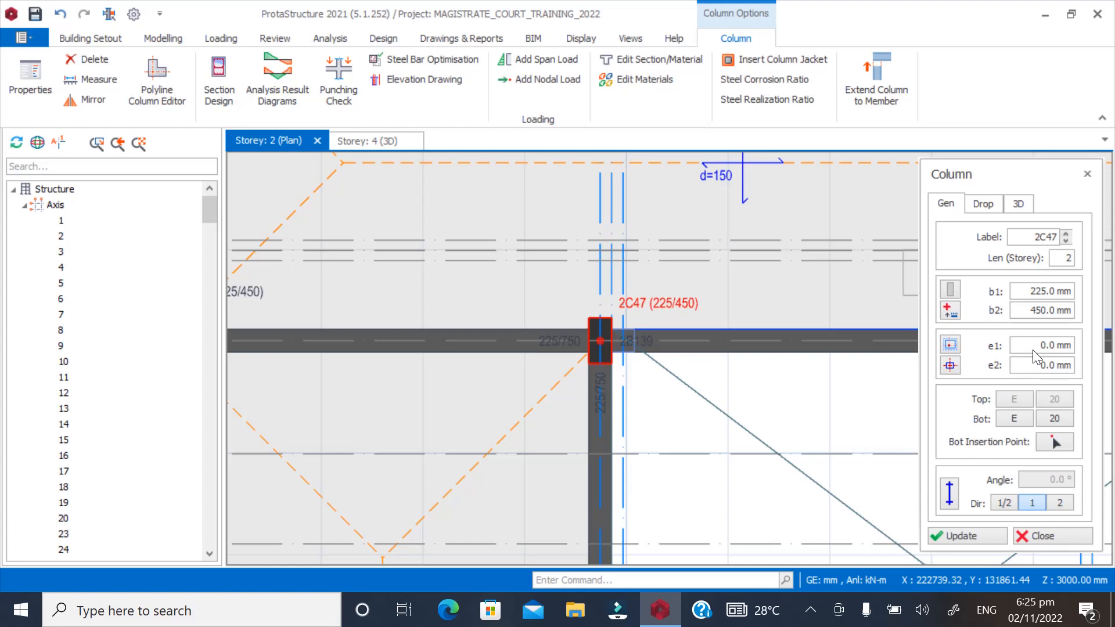
left_click(1028, 349)
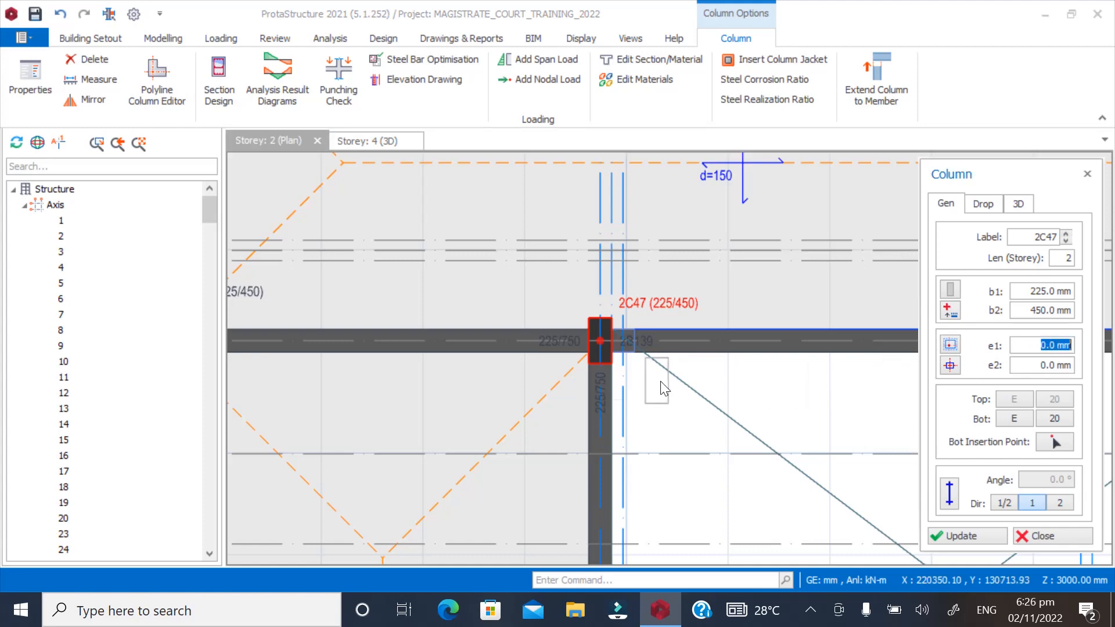
scroll(587, 347, "up", 2)
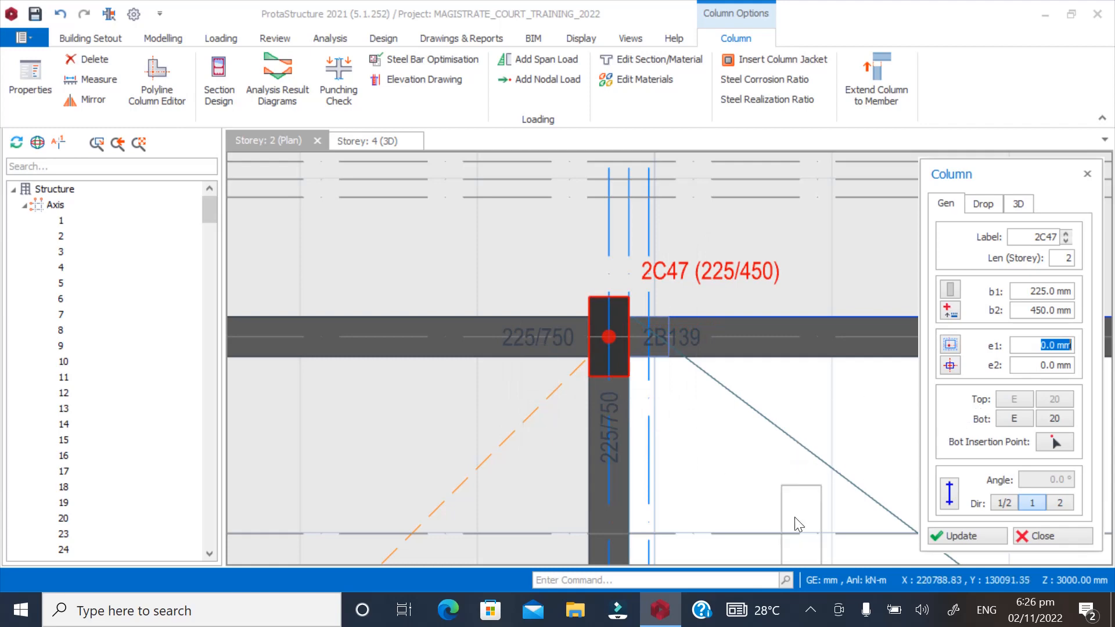
Switch to the Windows Calculator, compute 225 - 112.5, and close the calculator
left_click(283, 615)
type("CAL")
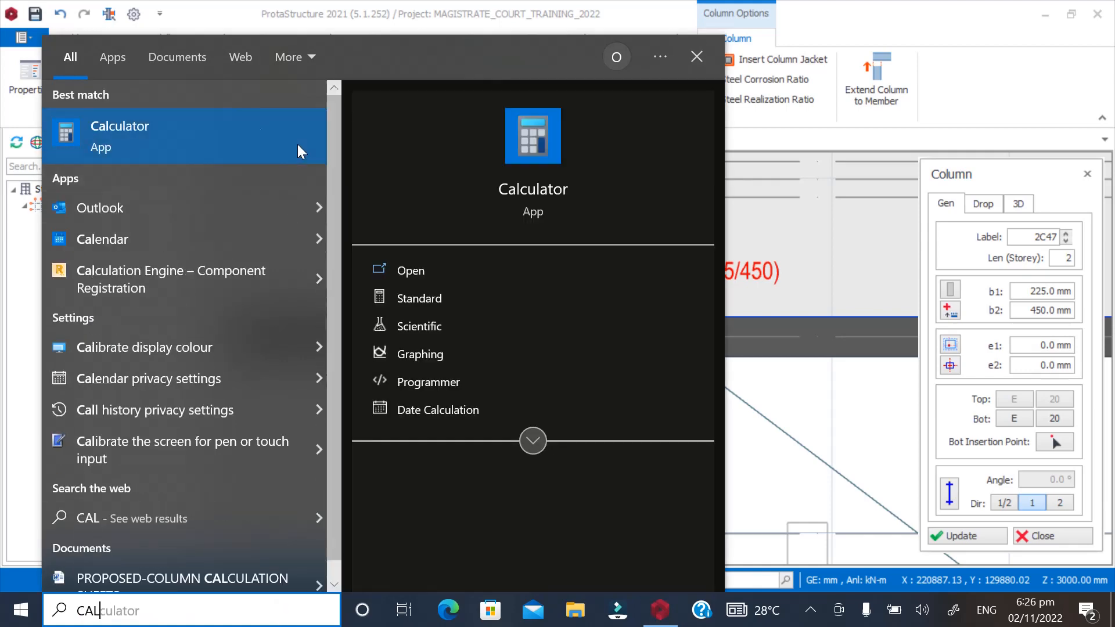
left_click(255, 158)
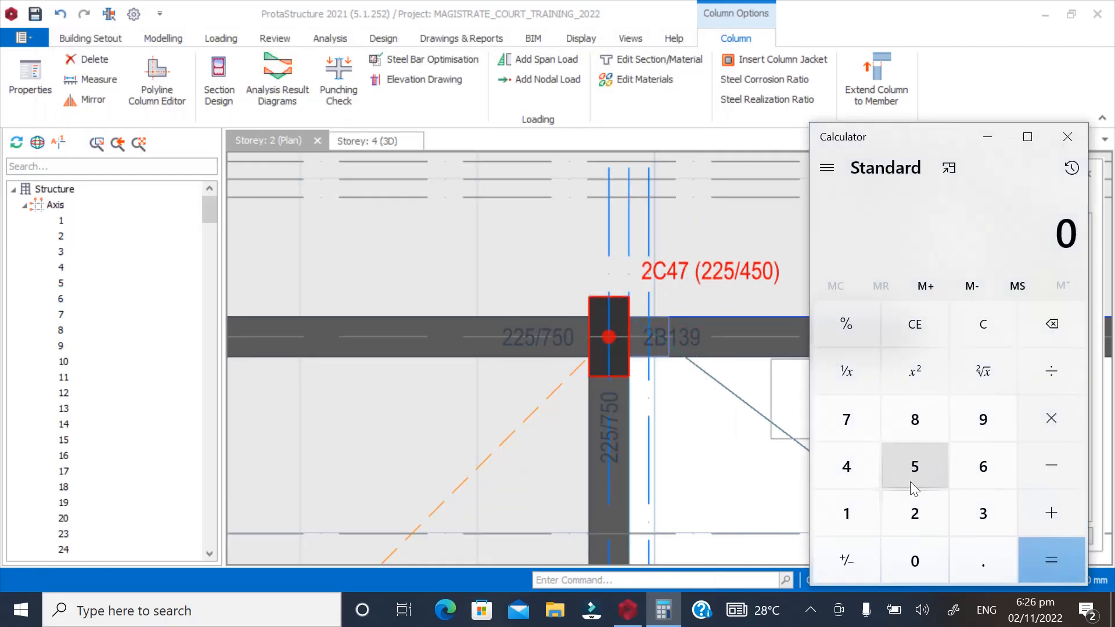
double_click(913, 515)
left_click(905, 479)
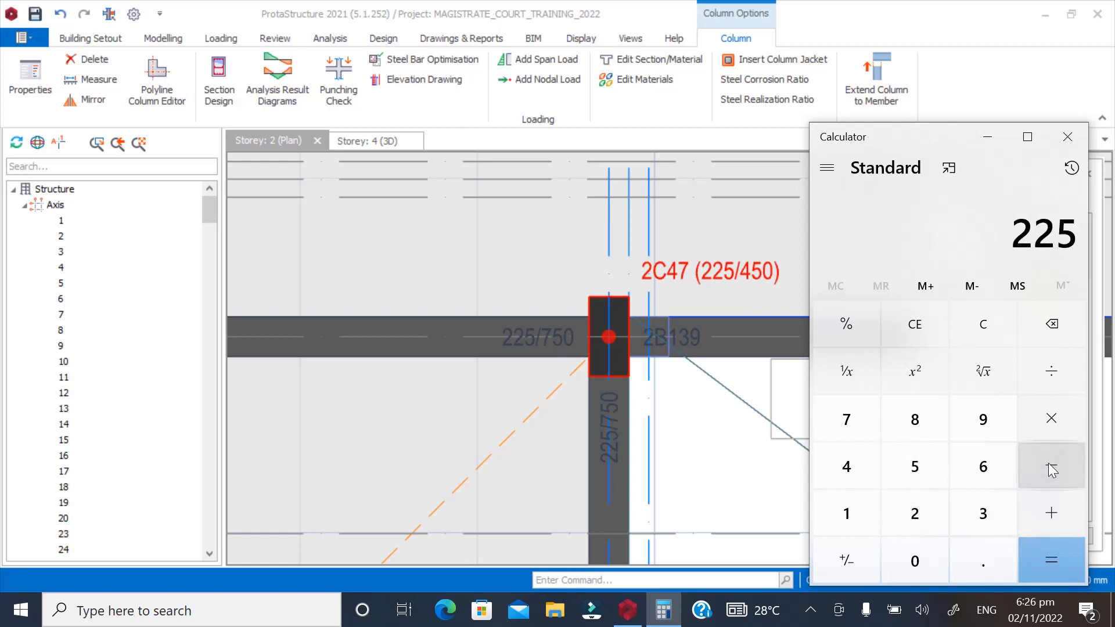
double_click(847, 517)
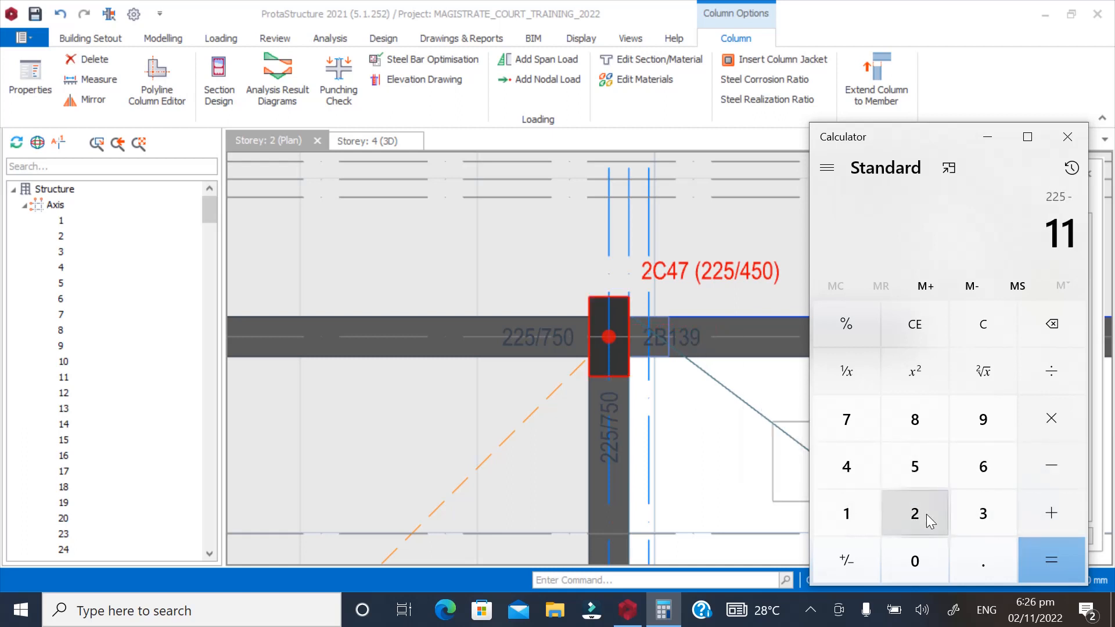
left_click(916, 514)
left_click(981, 557)
left_click(1048, 570)
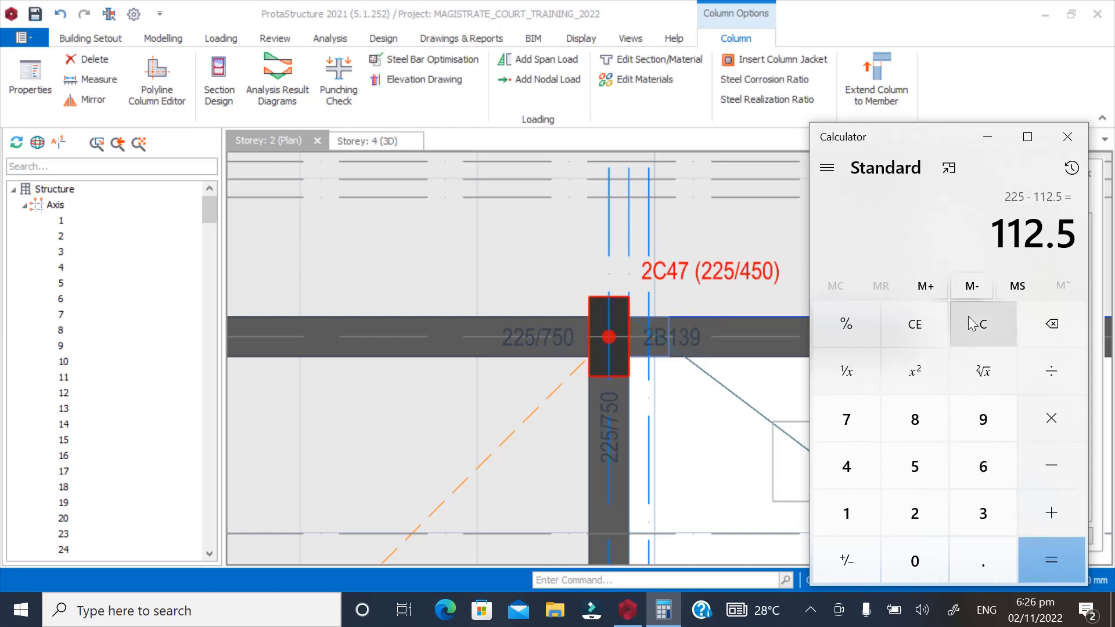
left_click(1068, 137)
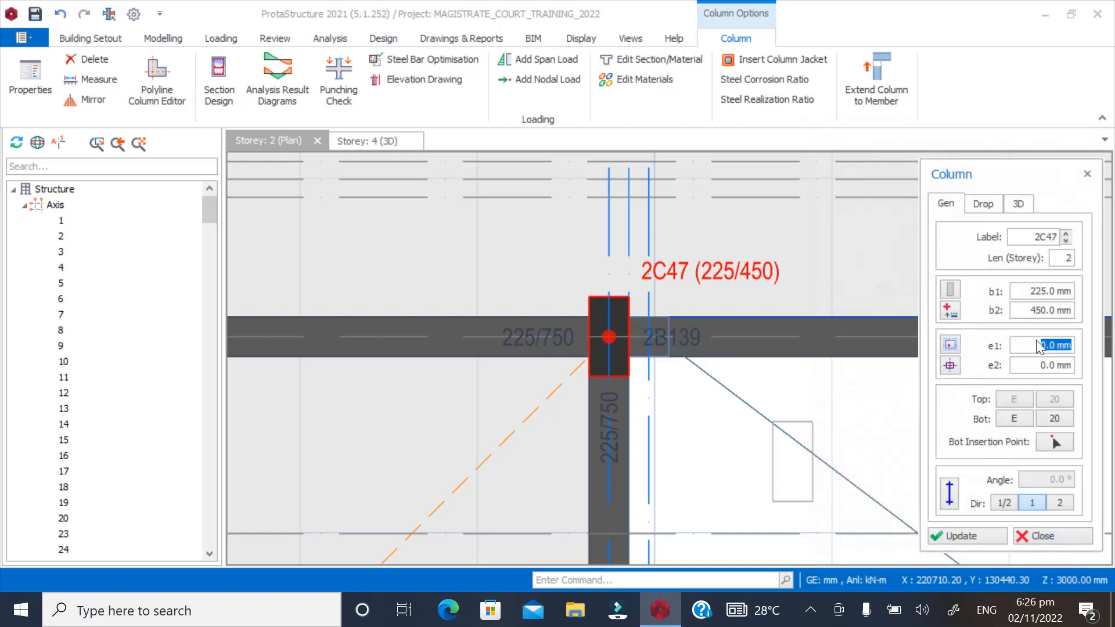
Try an e1 eccentricity of 112.5 mm on column 2C47, and set e1 back to 0 mm
type("112")
left_click(957, 535)
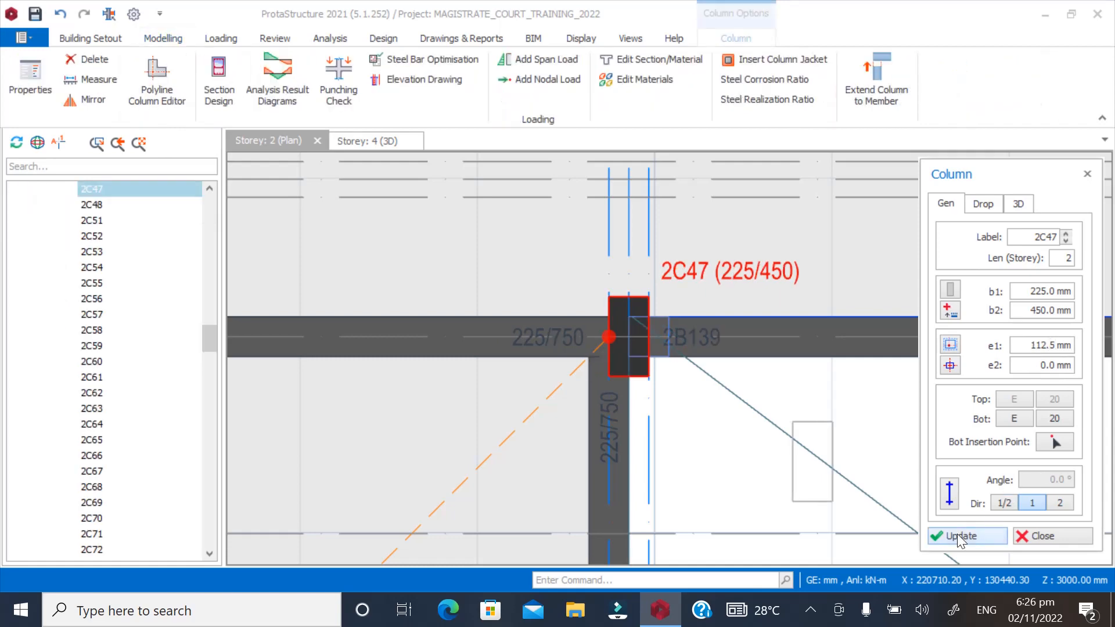
left_click_drag(1023, 351, 1078, 347)
type("0")
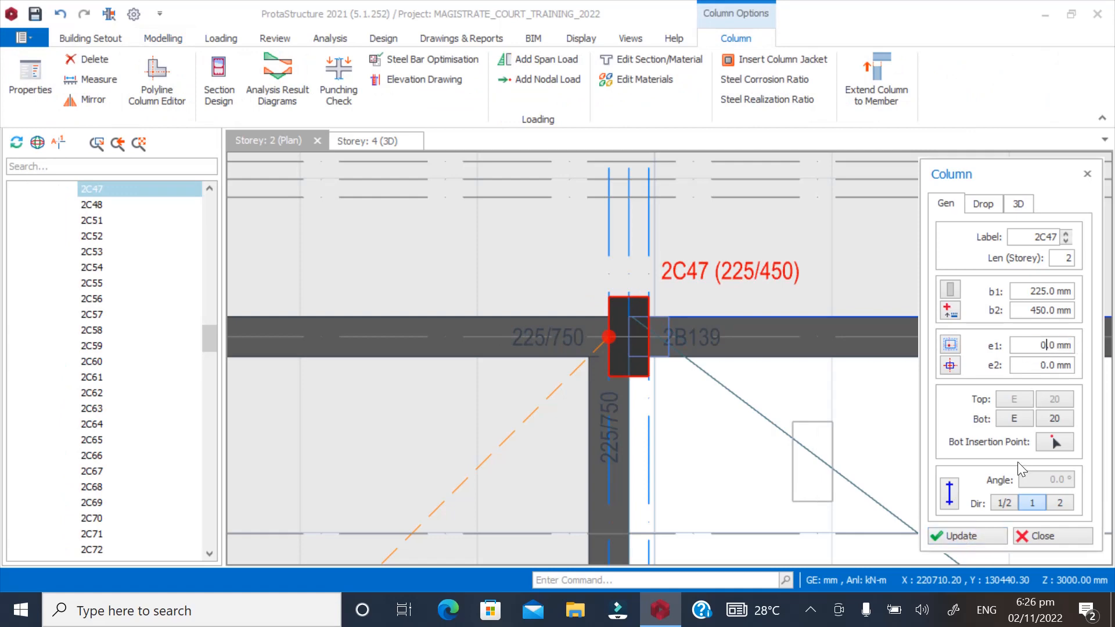
left_click(954, 534)
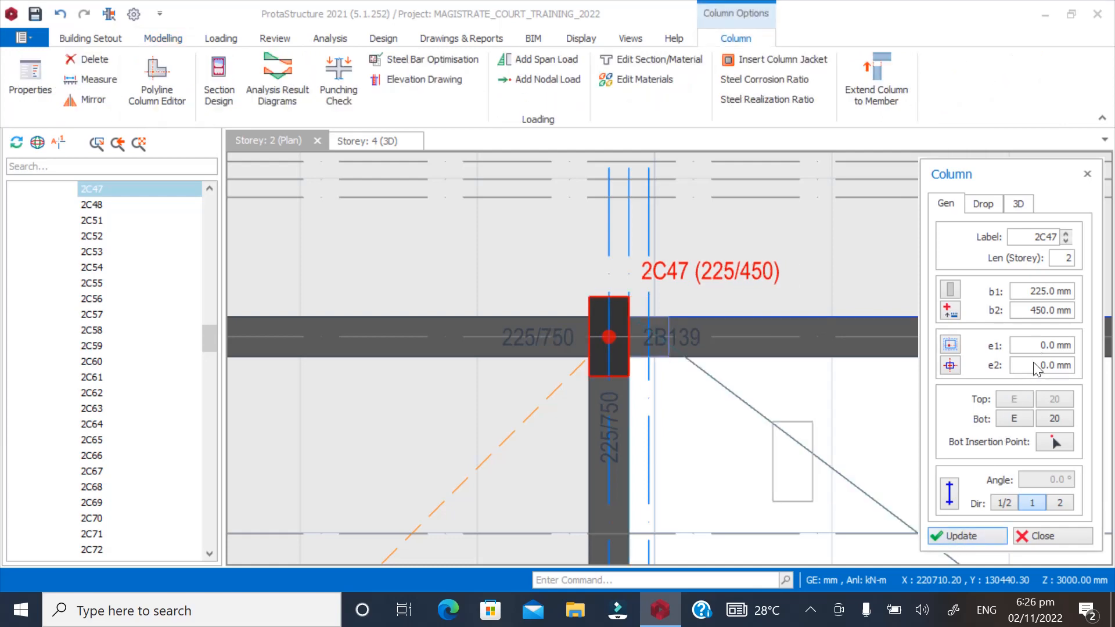
Try an e2 eccentricity of 112.5 mm on column 2C47, replace it with -112.5 mm, and close the column properties
left_click_drag(1033, 361, 1082, 362)
type("112.5")
left_click(957, 537)
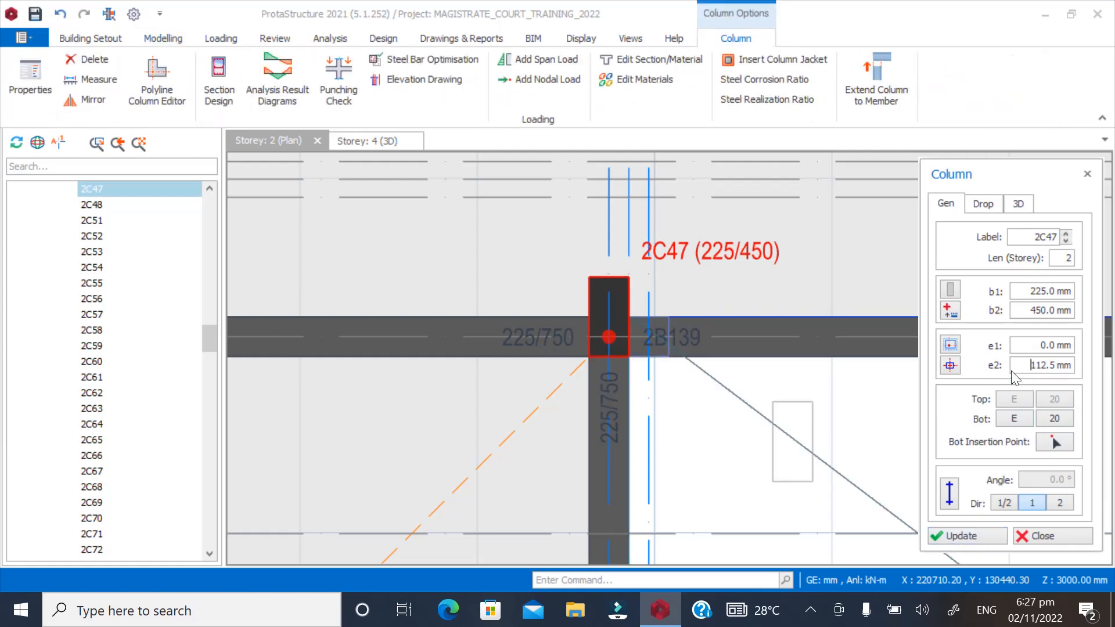
left_click(952, 534)
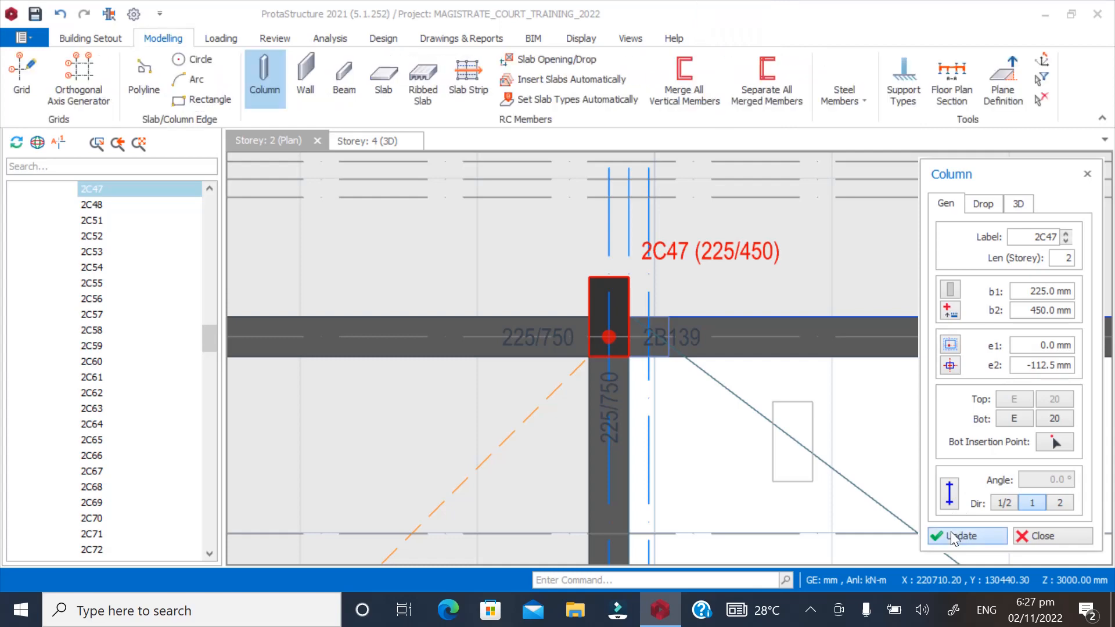
left_click(1043, 536)
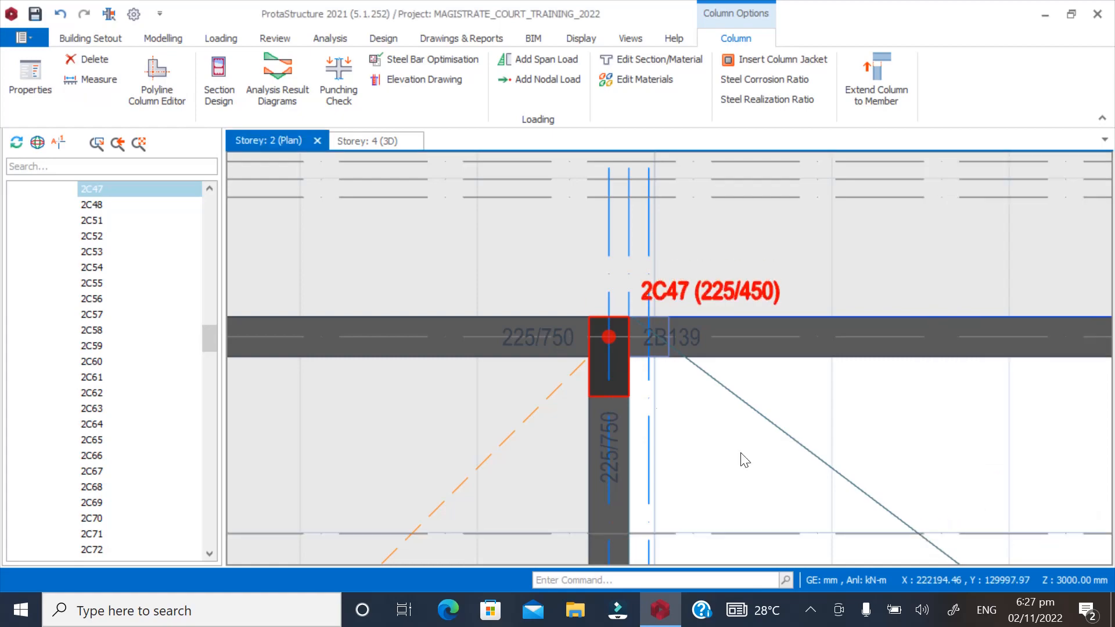
scroll(547, 273, "down", 5)
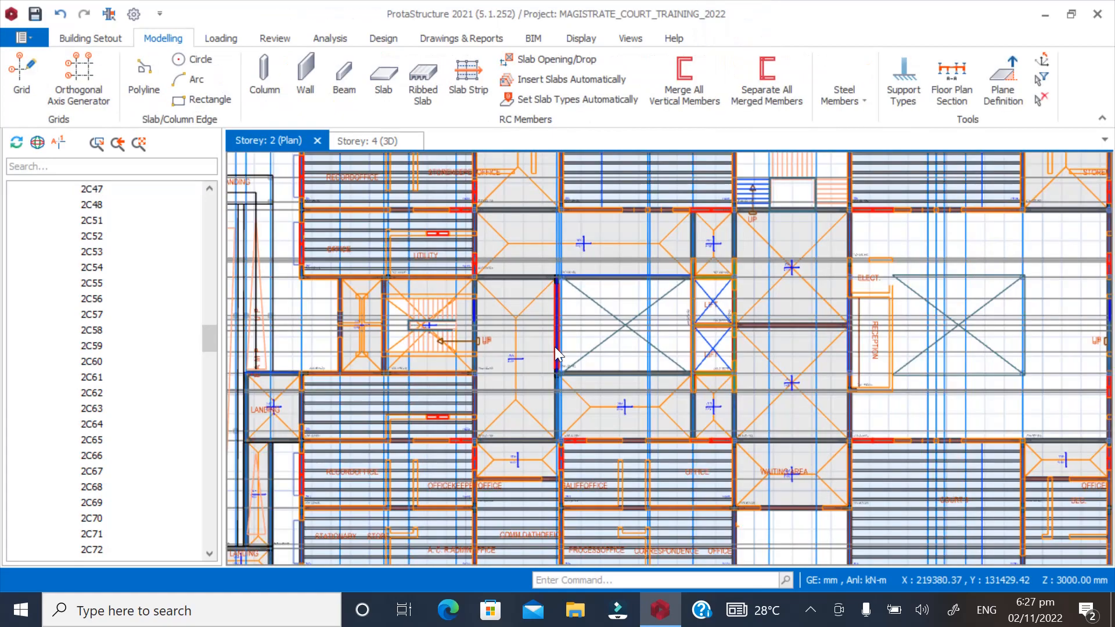
scroll(568, 406, "up", 5)
scroll(486, 355, "down", 6)
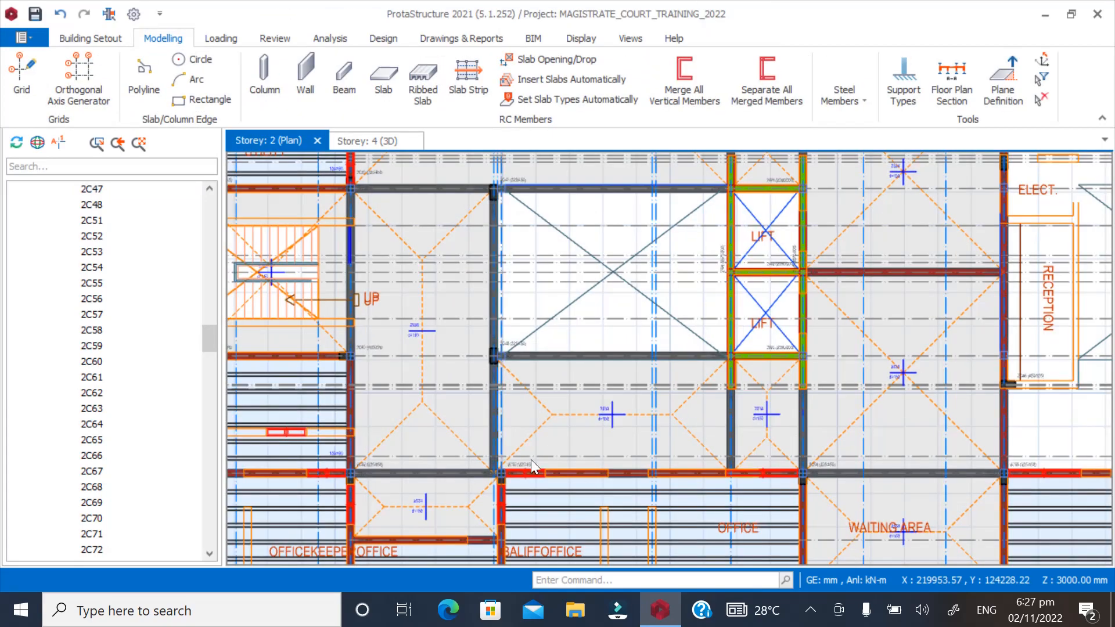
scroll(619, 347, "up", 2)
scroll(555, 367, "down", 2)
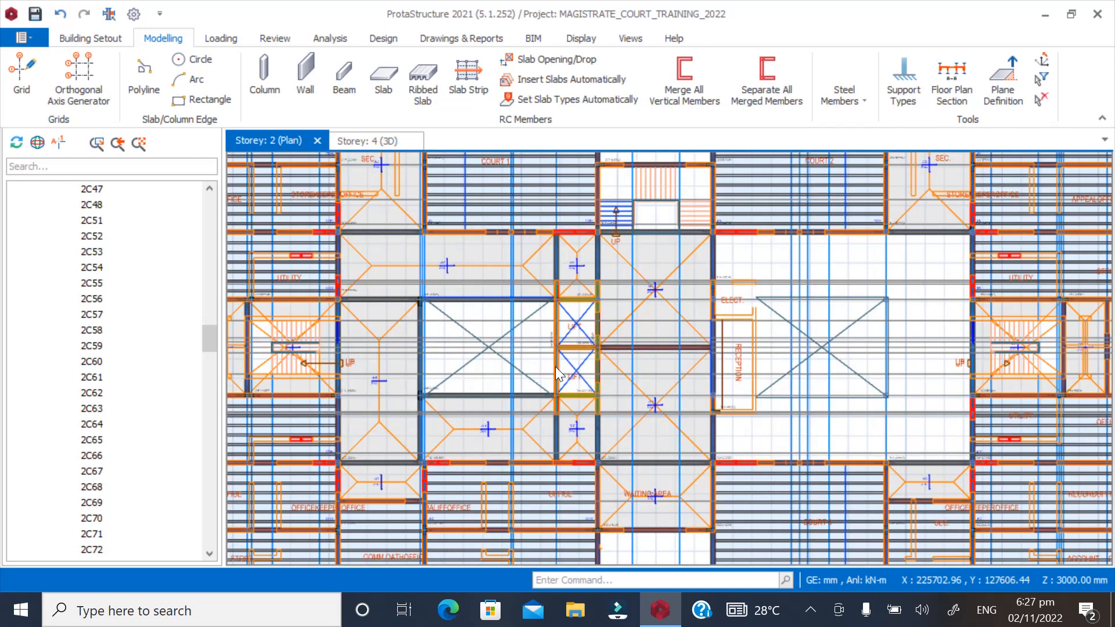
Offset the vertical axis at the outer side of the void beside the reception about 113 mm outward, onto the void's upper outer corner
scroll(791, 324, "up", 3)
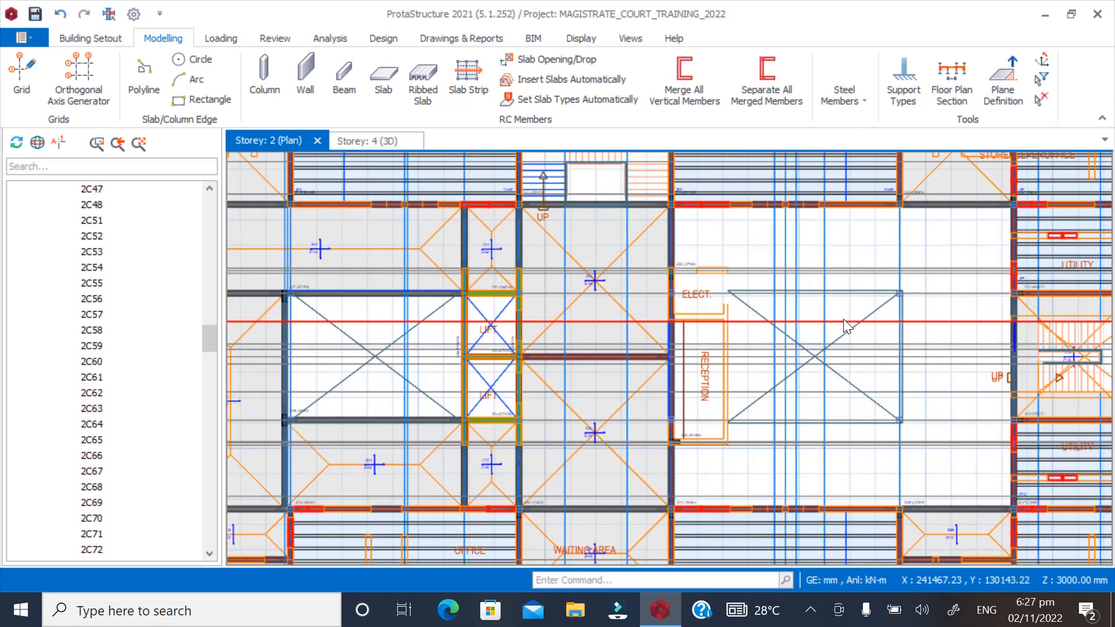
scroll(658, 360, "down", 2)
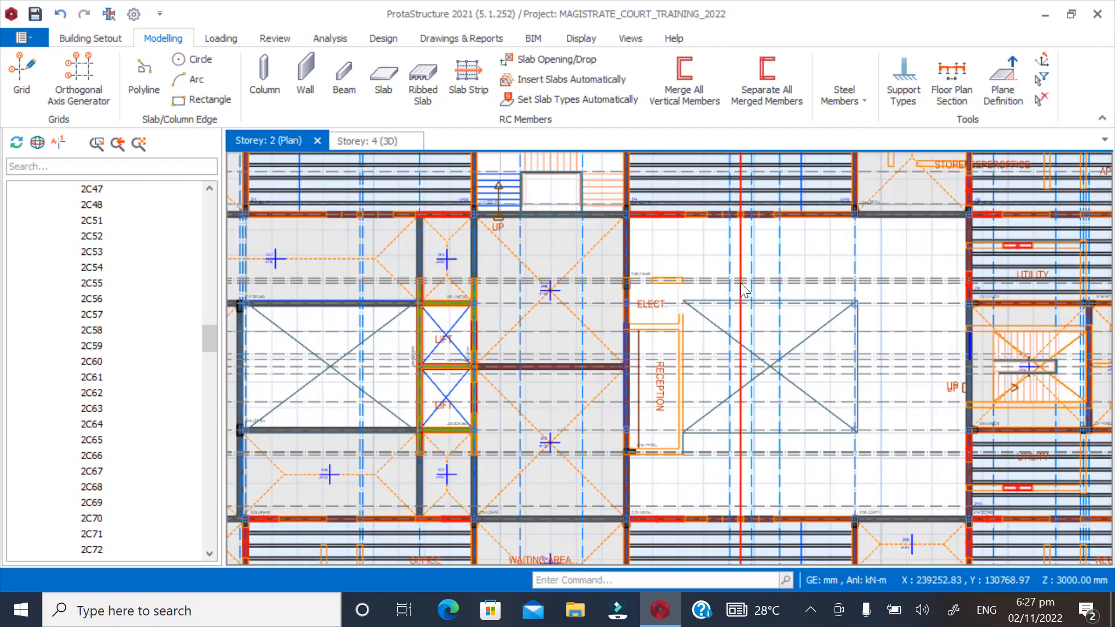
scroll(684, 358, "up", 3)
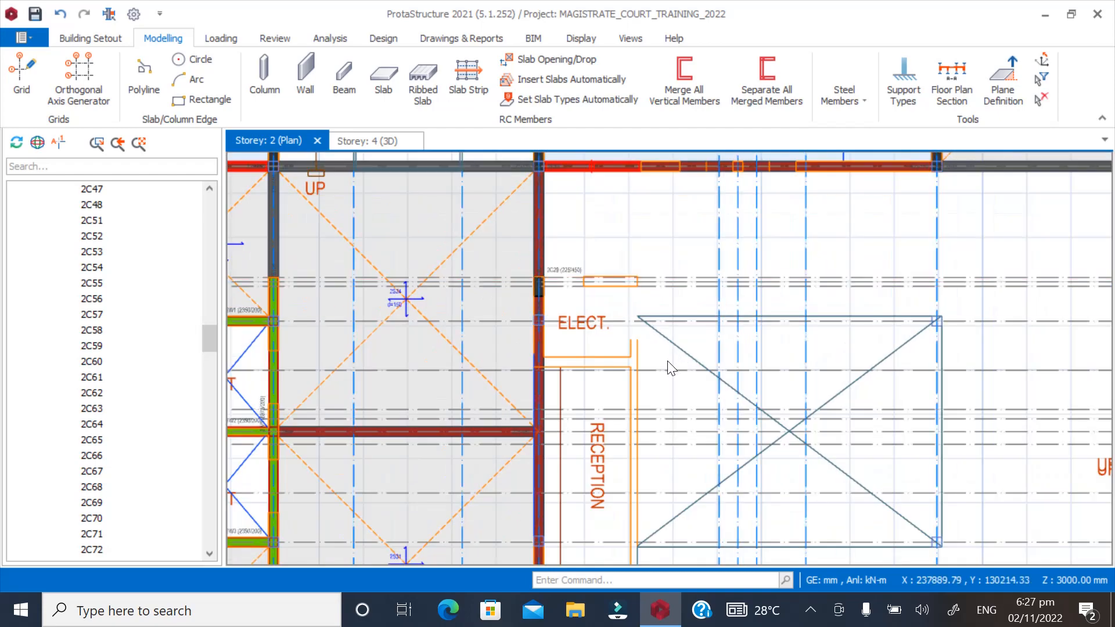
scroll(699, 298, "down", 2)
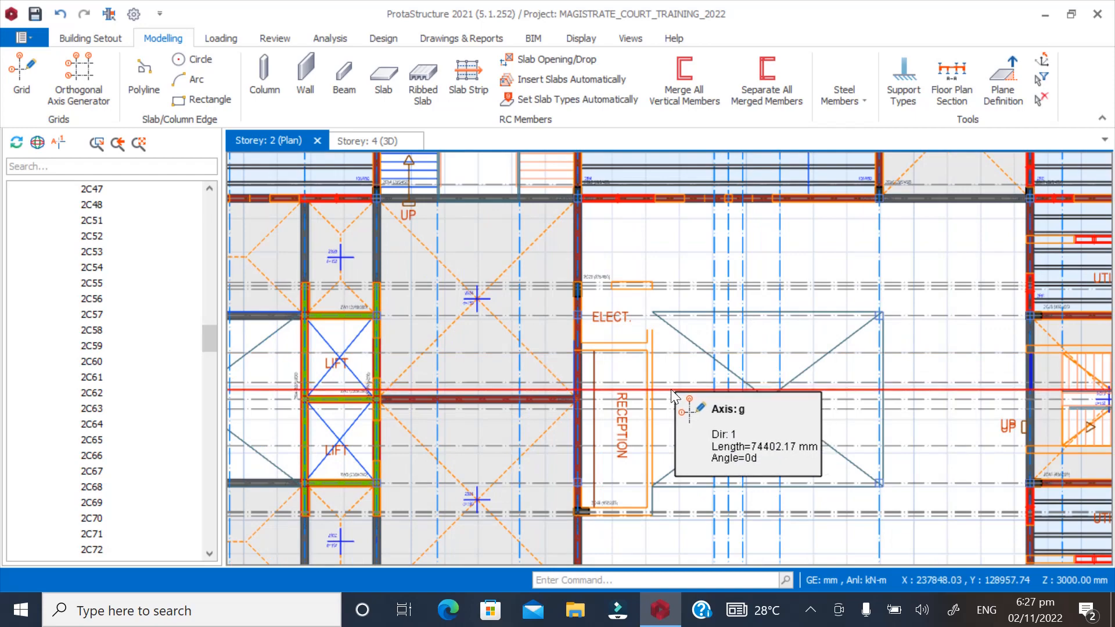
scroll(608, 357, "up", 2)
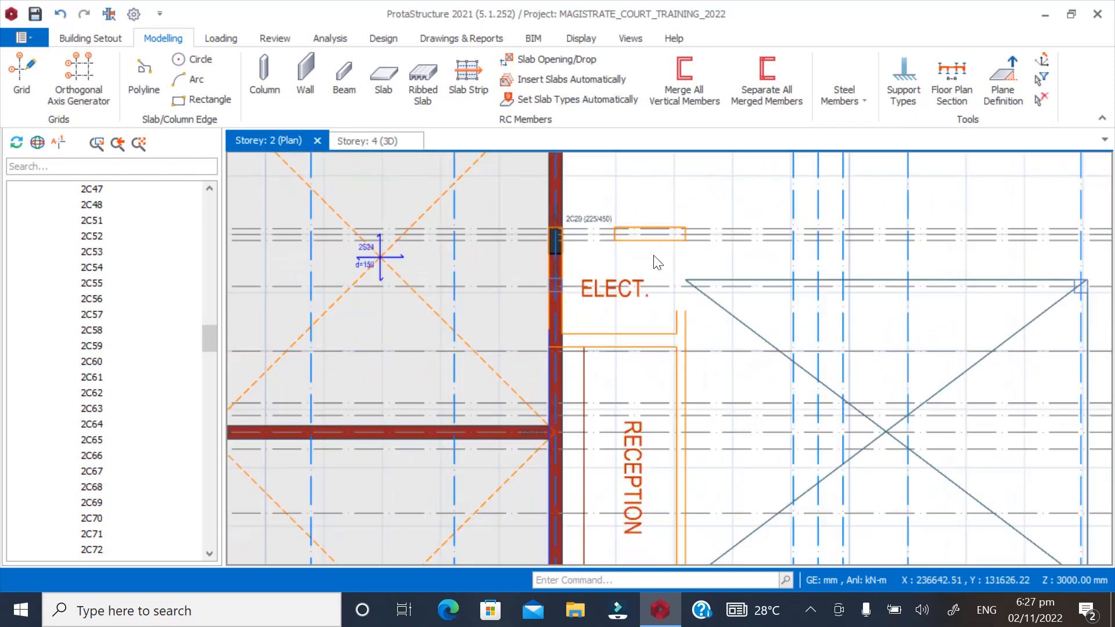
scroll(715, 302, "down", 2)
scroll(927, 301, "up", 4)
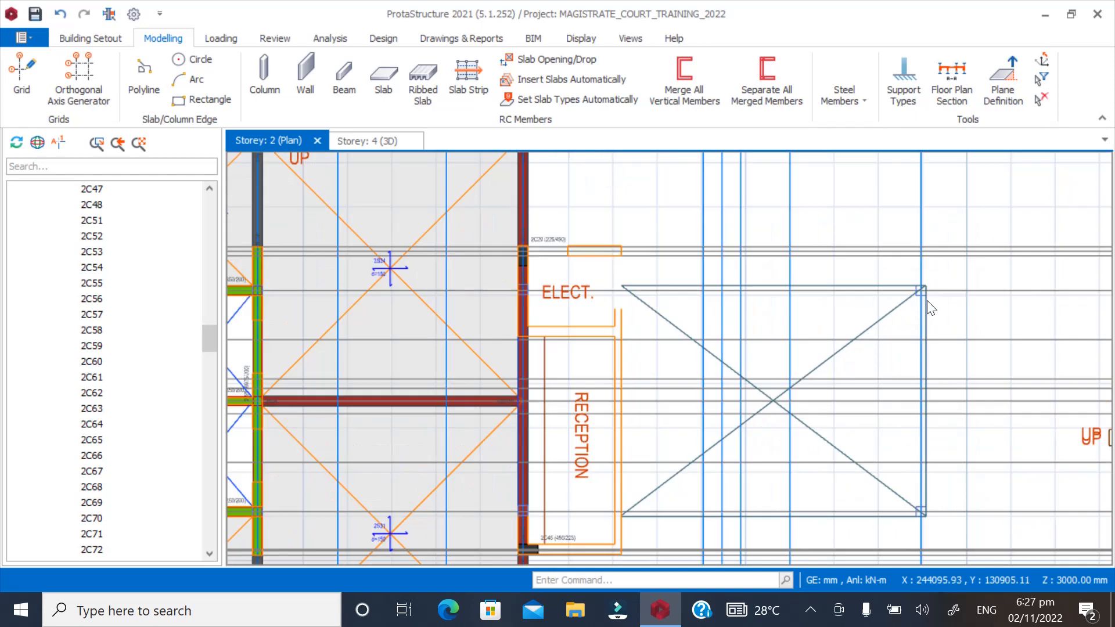
scroll(668, 331, "down", 2)
scroll(856, 291, "up", 2)
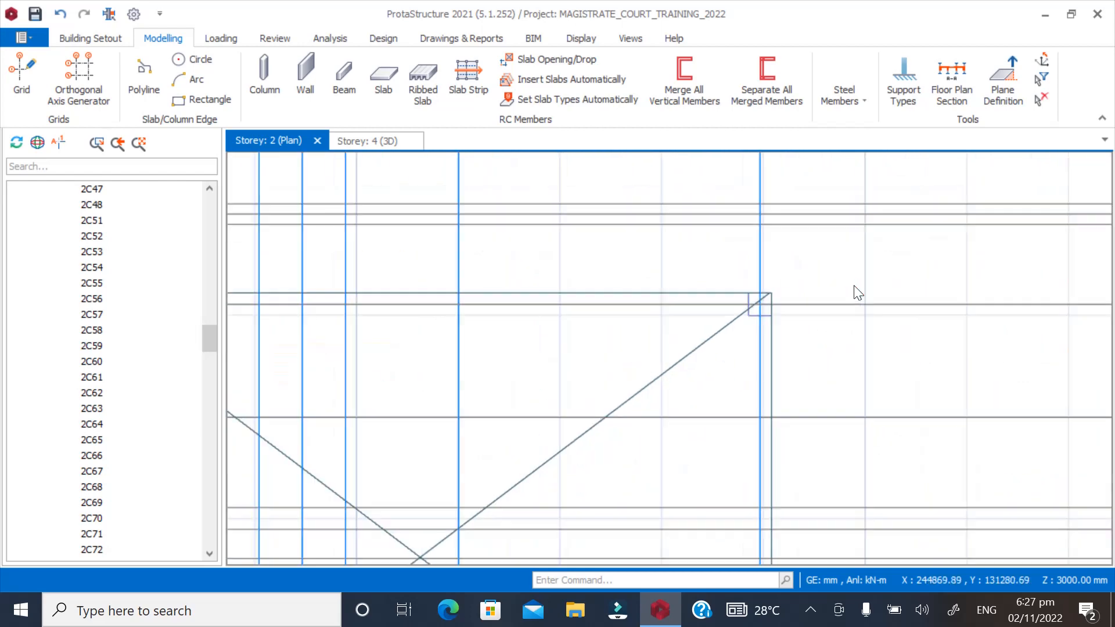
right_click(762, 256)
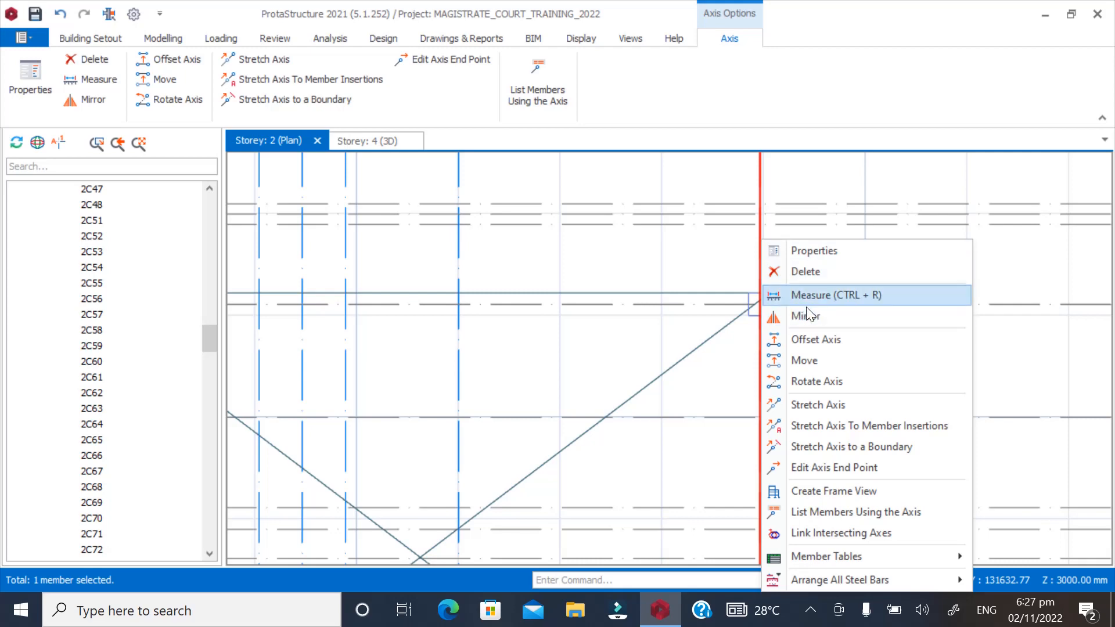
left_click(799, 339)
scroll(792, 304, "up", 2)
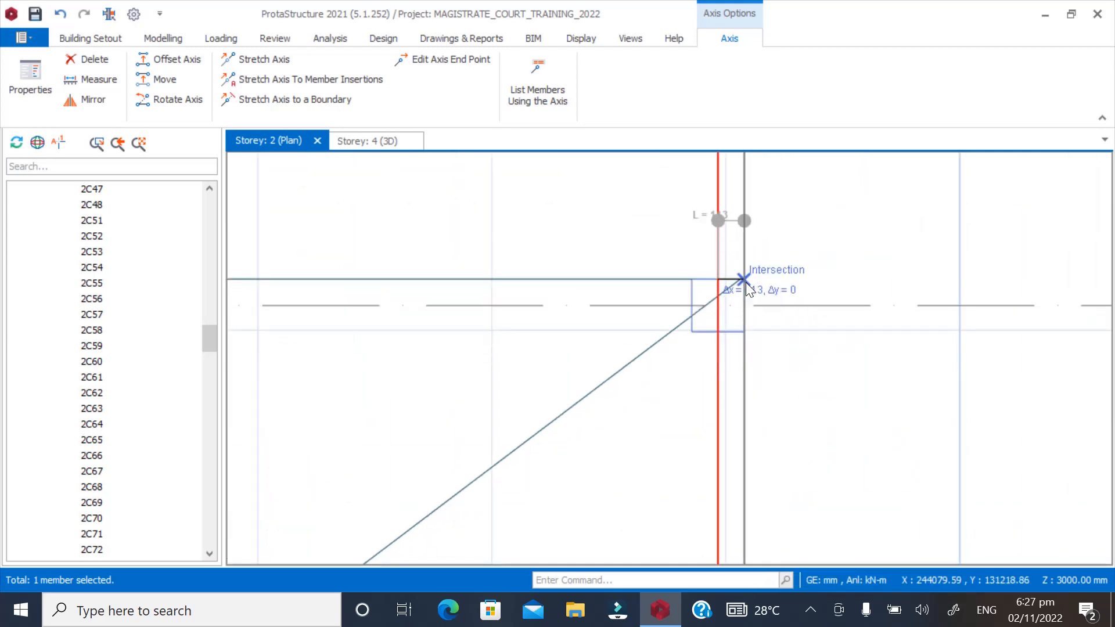
left_click(778, 280)
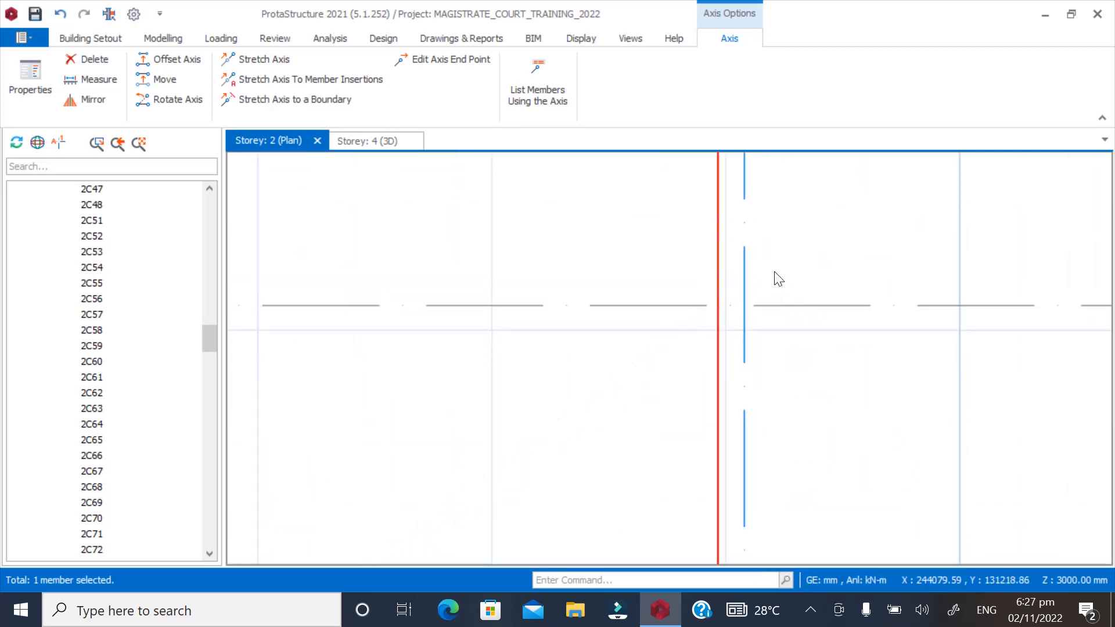
key("Escape")
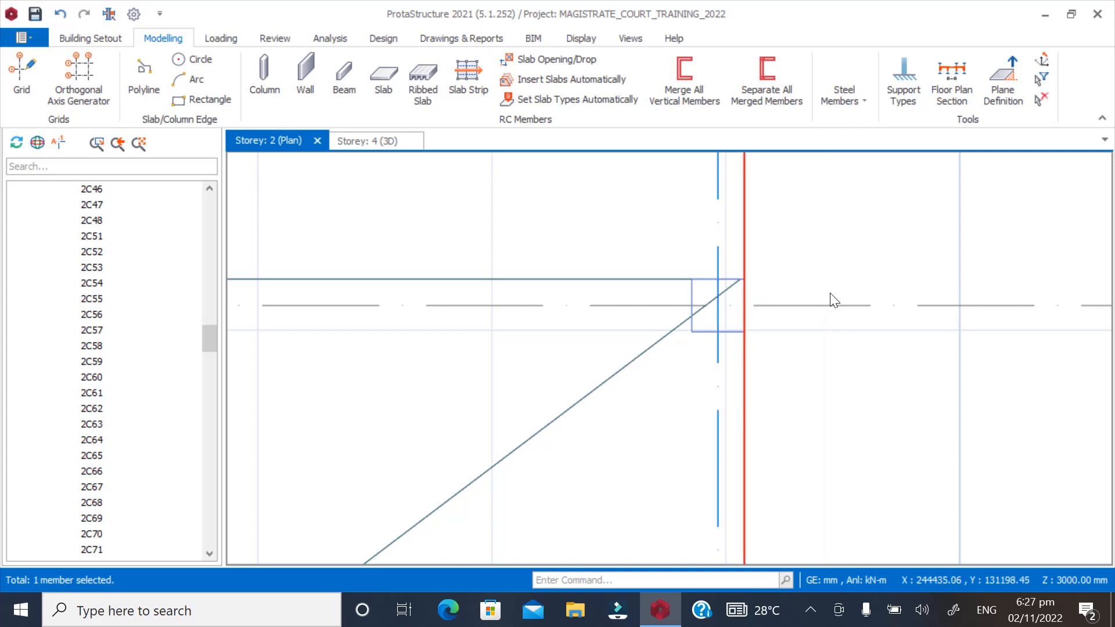
Offset the new axis on the void's outer edge a further 112.5 mm outward, away from the void
right_click(746, 222)
left_click(787, 322)
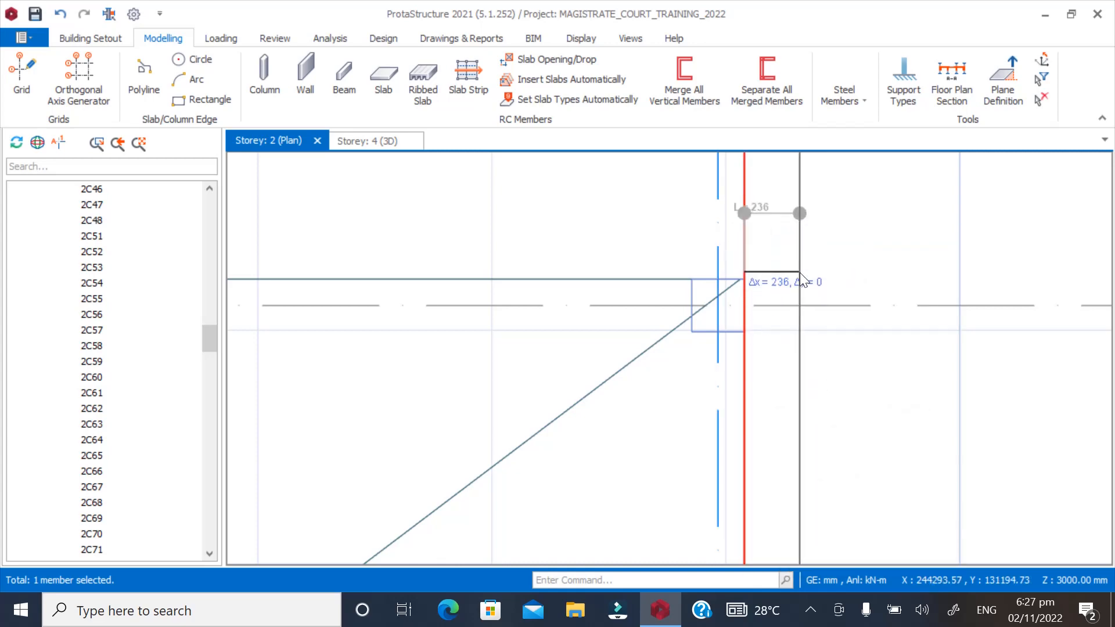
key("Tab")
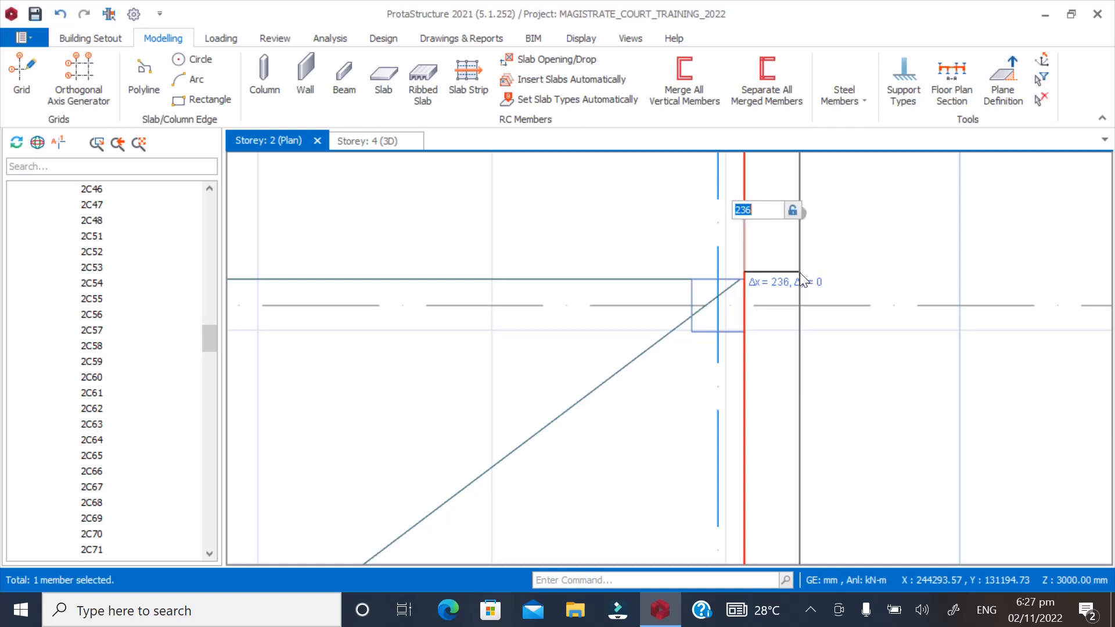
type("112.5")
key("Return")
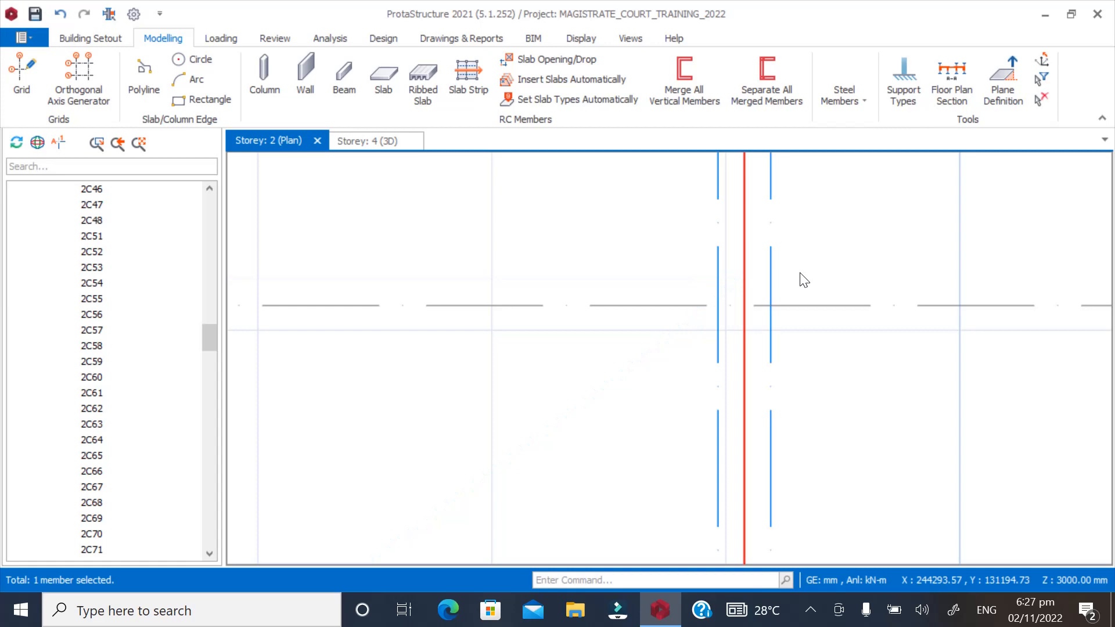
key("Escape")
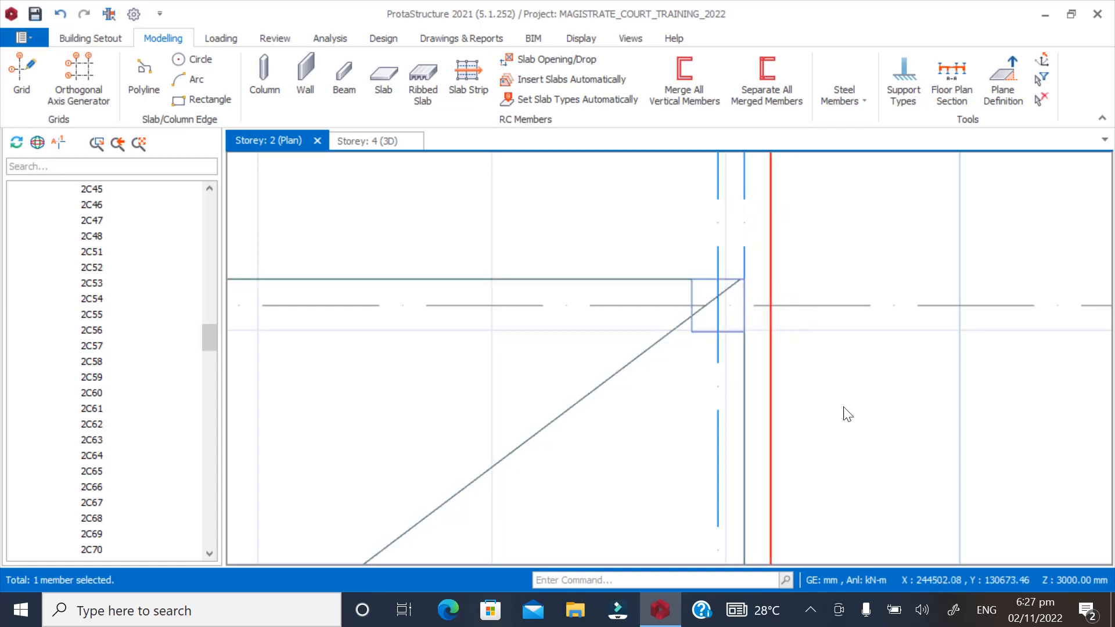
key("Escape")
Examine the axes along the void beside the reception and columns 2C47 and 2C48 at the other void for reference
scroll(794, 275, "down", 5)
scroll(793, 274, "down", 4)
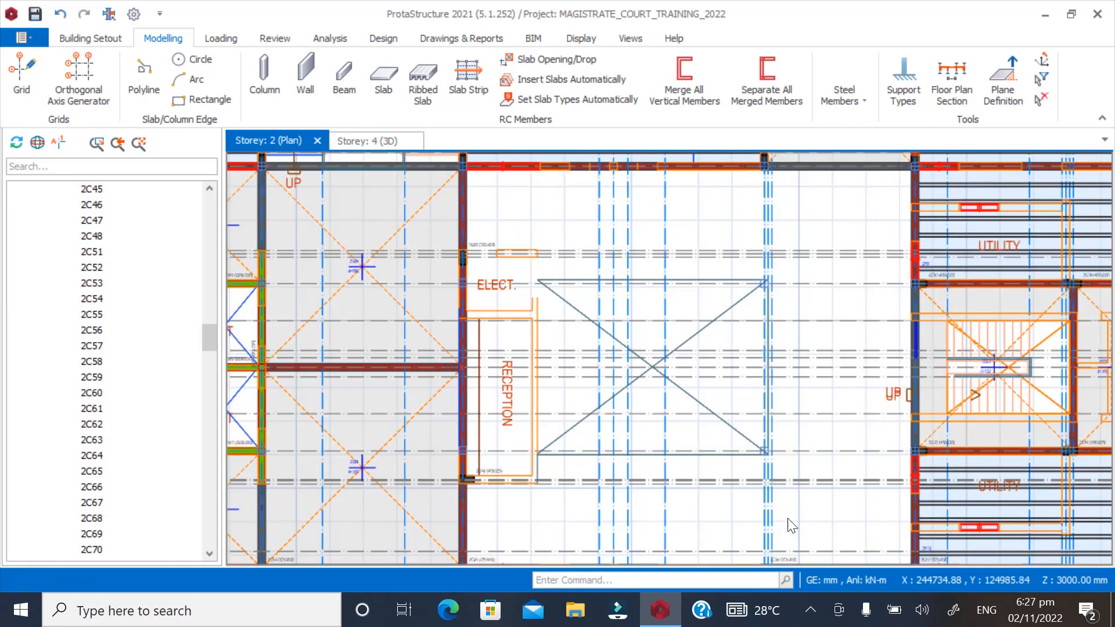
scroll(755, 393, "up", 6)
scroll(650, 451, "down", 4)
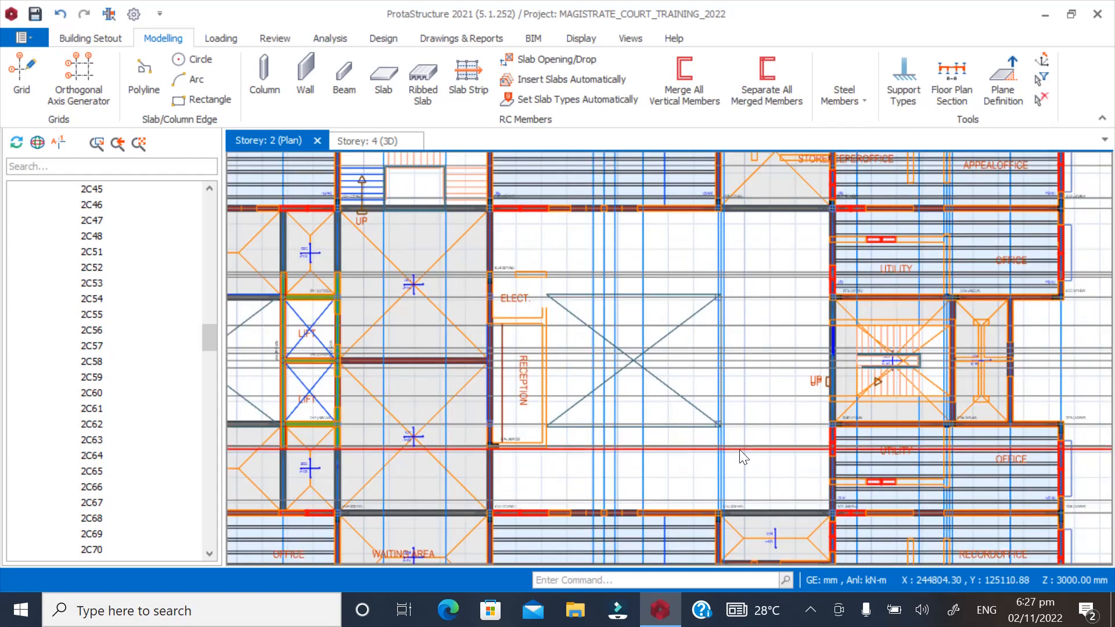
scroll(447, 369, "up", 5)
scroll(344, 335, "up", 2)
scroll(423, 343, "down", 3)
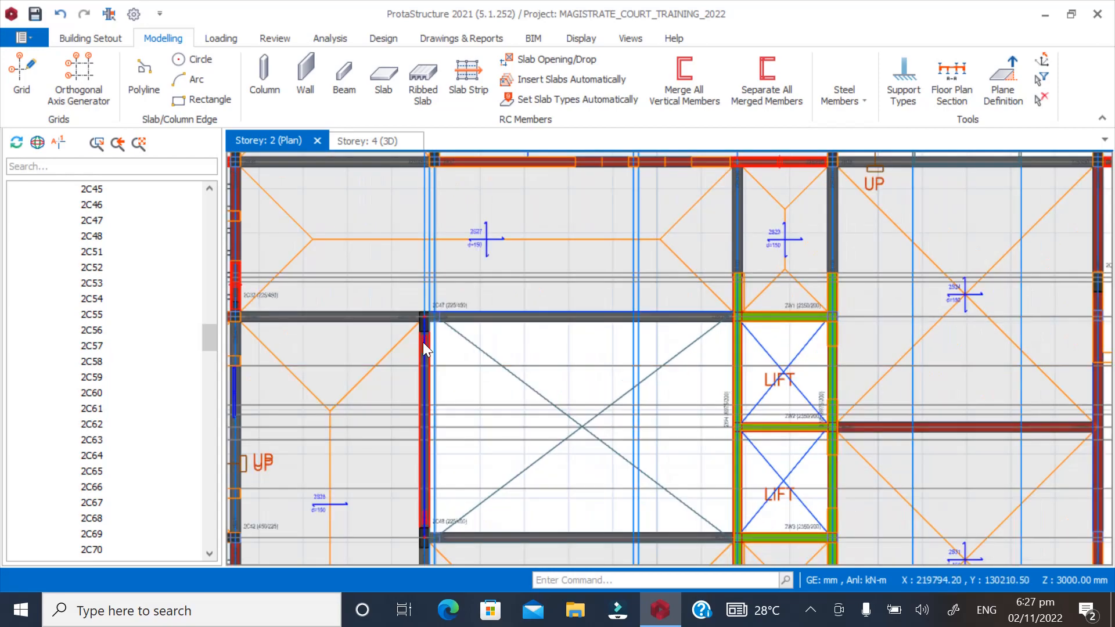
scroll(436, 308, "up", 5)
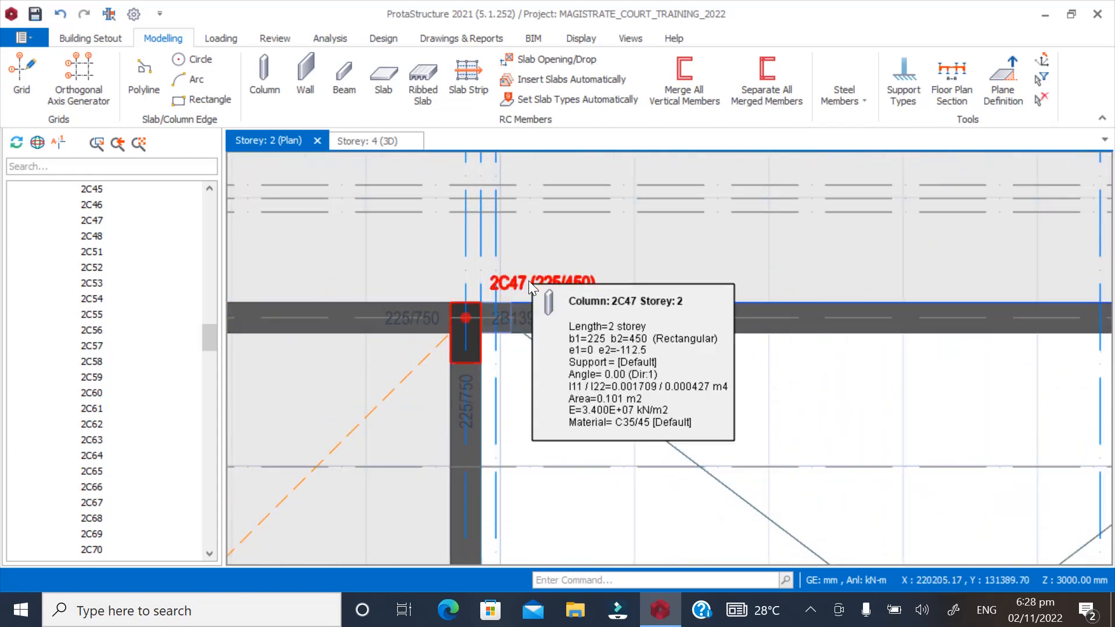
scroll(516, 260, "down", 5)
scroll(523, 348, "up", 5)
Insert a 225 x 450 mm column with column 2C48's settings on the outermost new axis at the reception-side void's upper outer corner
left_click(545, 329)
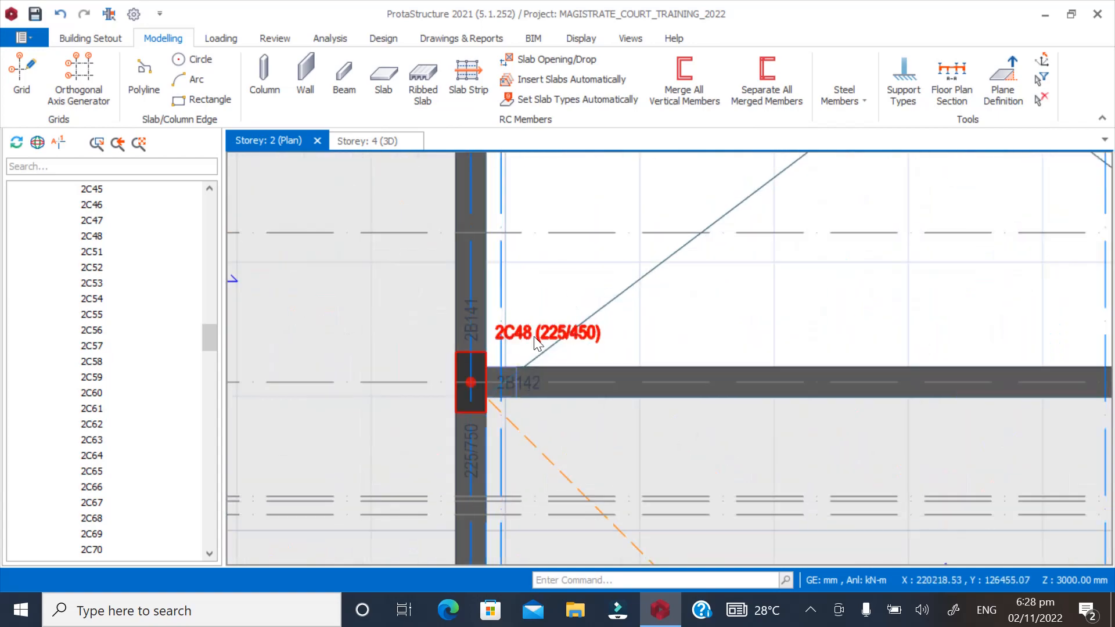
left_click(169, 36)
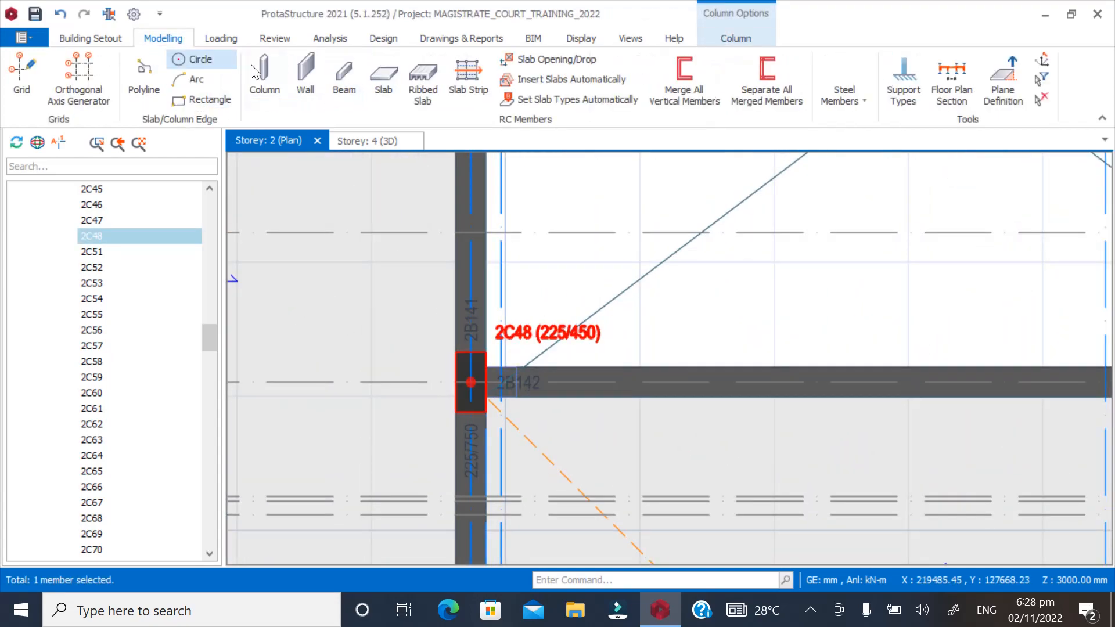
left_click(263, 77)
scroll(451, 377, "down", 3)
scroll(451, 378, "up", 1)
scroll(392, 418, "down", 4)
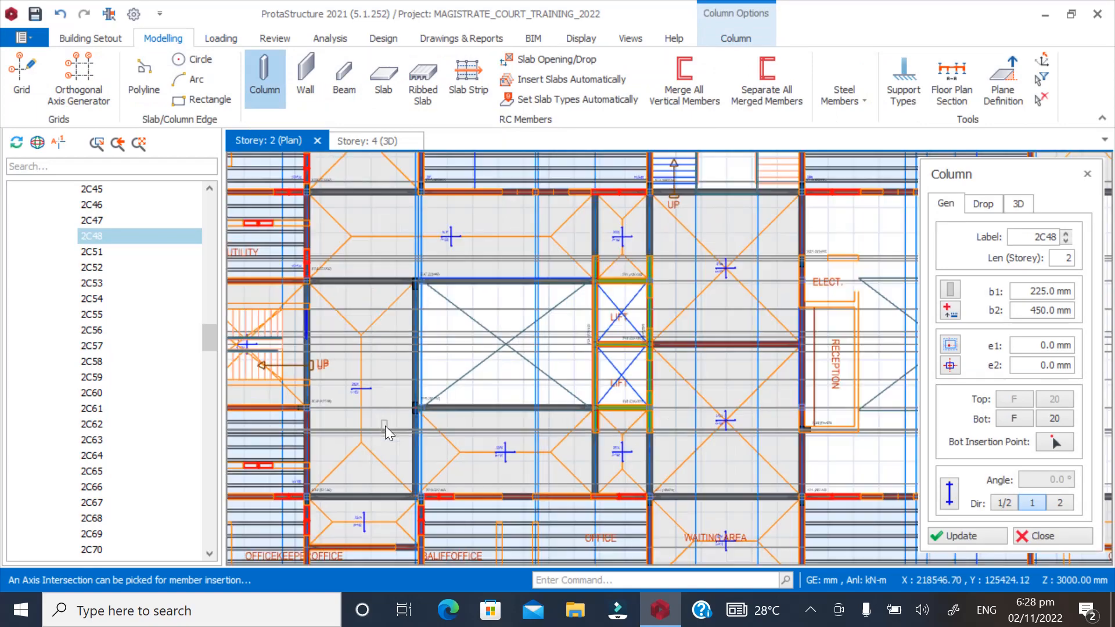
scroll(434, 409, "down", 1)
scroll(849, 317, "up", 1)
scroll(904, 320, "up", 5)
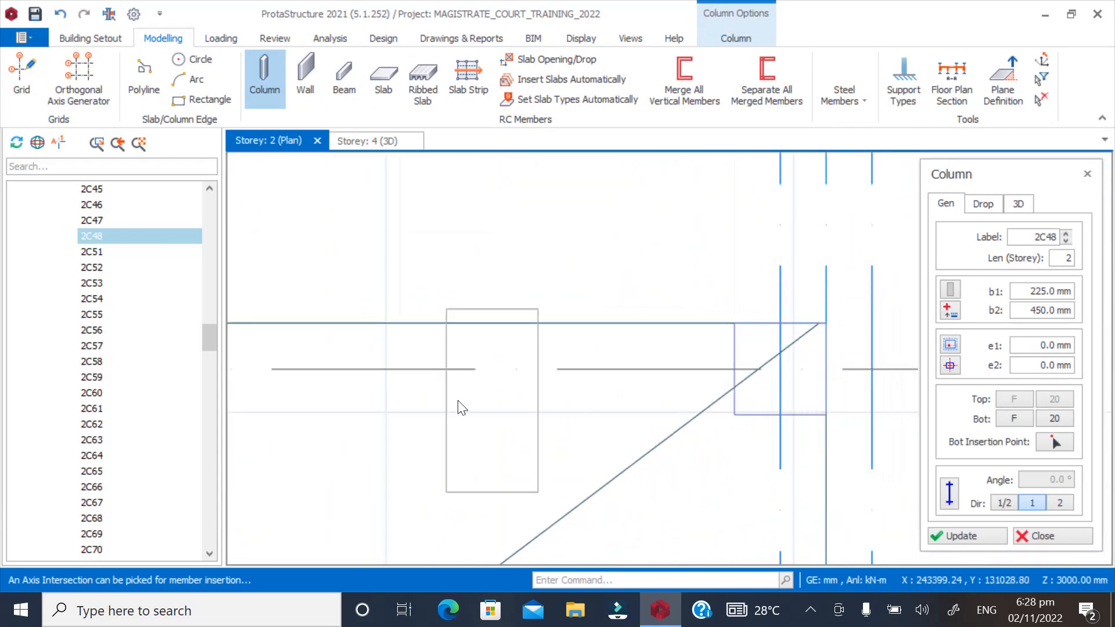
scroll(507, 402, "down", 2)
left_click(692, 379)
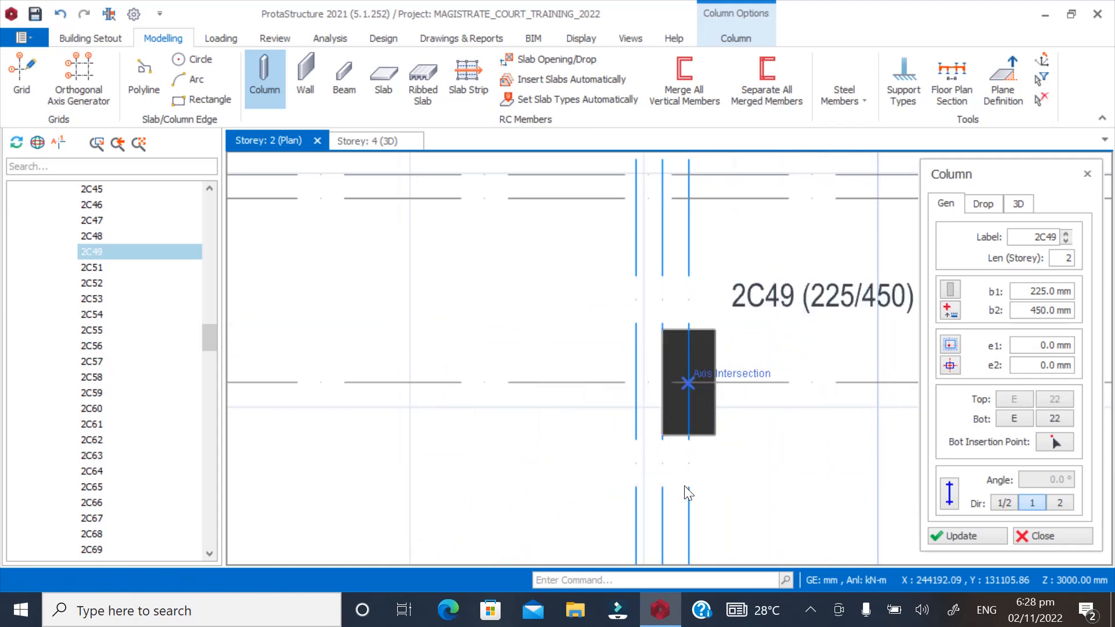
Insert a matching 225 x 450 mm column on the outermost new axis at the void's lower outer corner and finish column placement
scroll(618, 250, "down", 8)
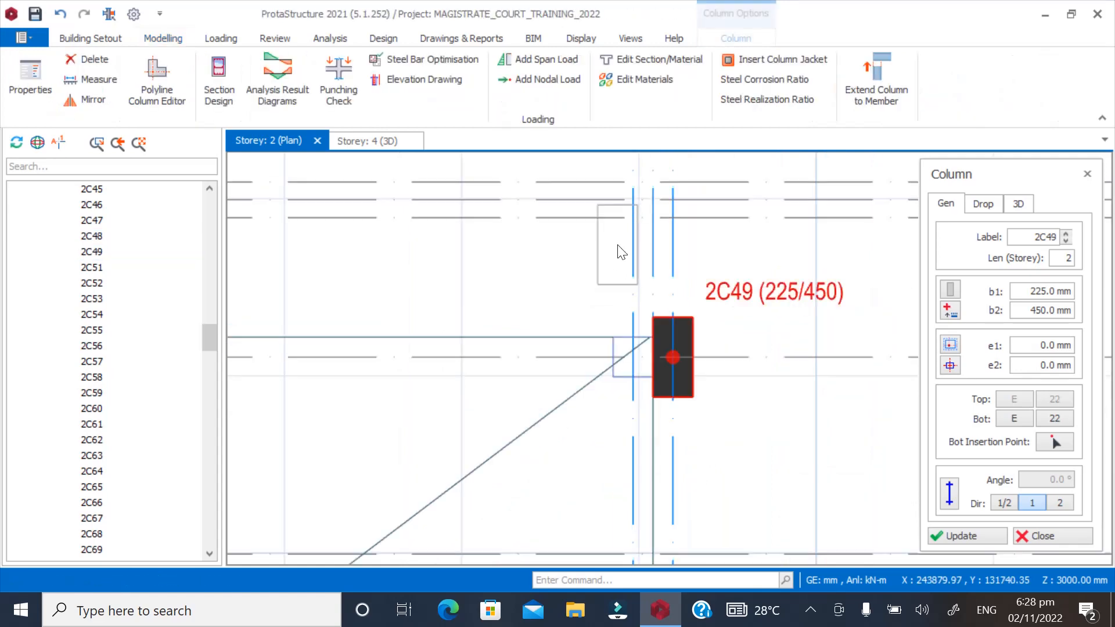
scroll(643, 330, "up", 4)
scroll(649, 422, "up", 3)
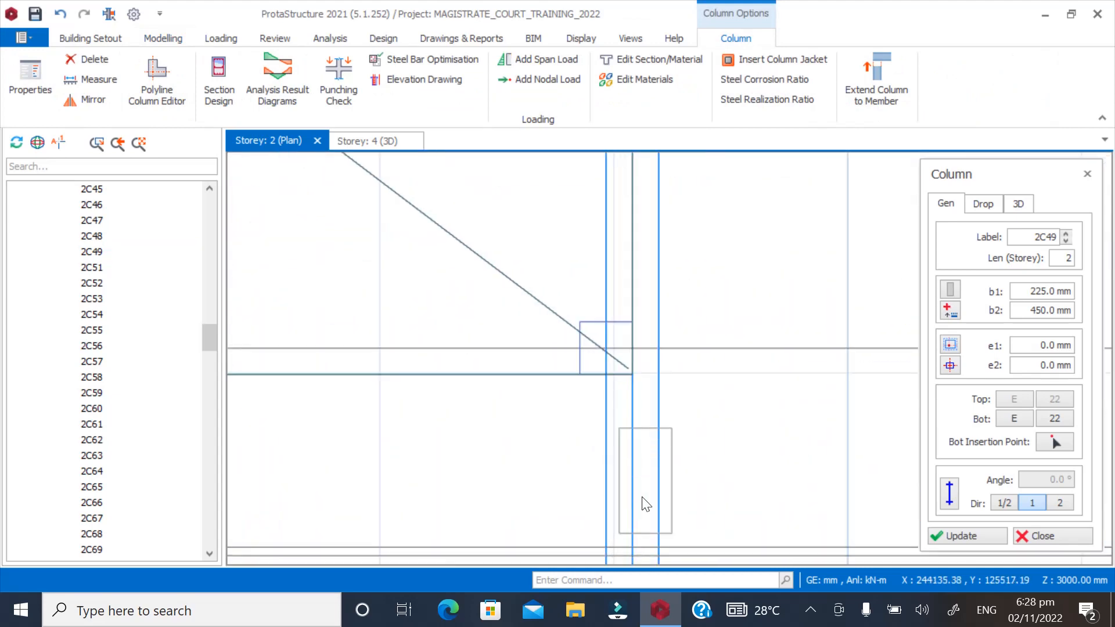
left_click(641, 402)
left_click(642, 403)
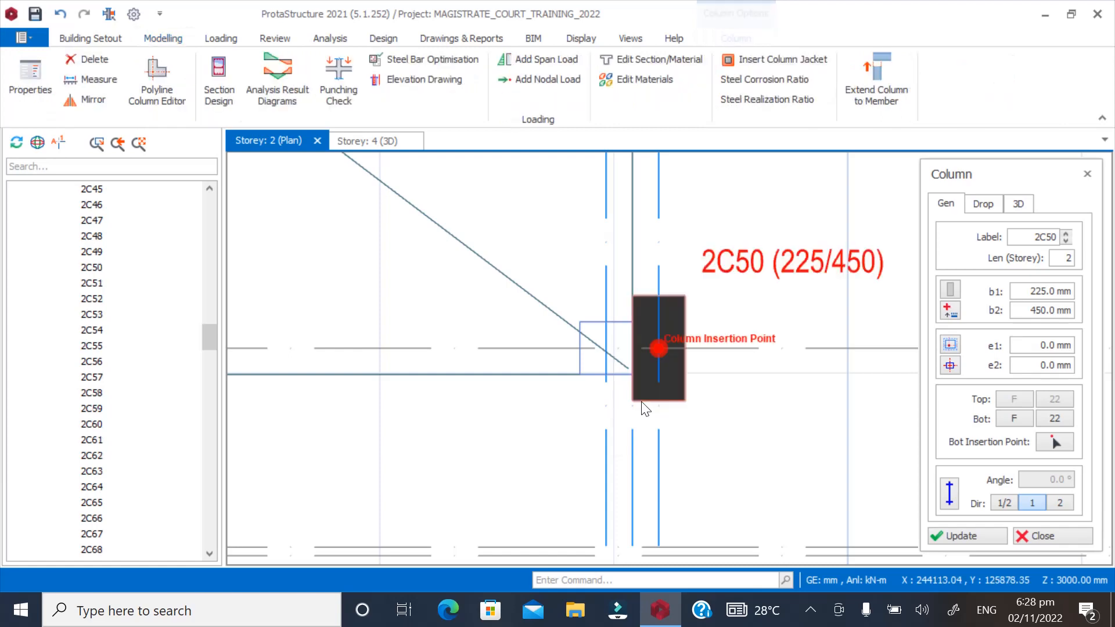
left_click(1039, 535)
scroll(801, 400, "down", 6)
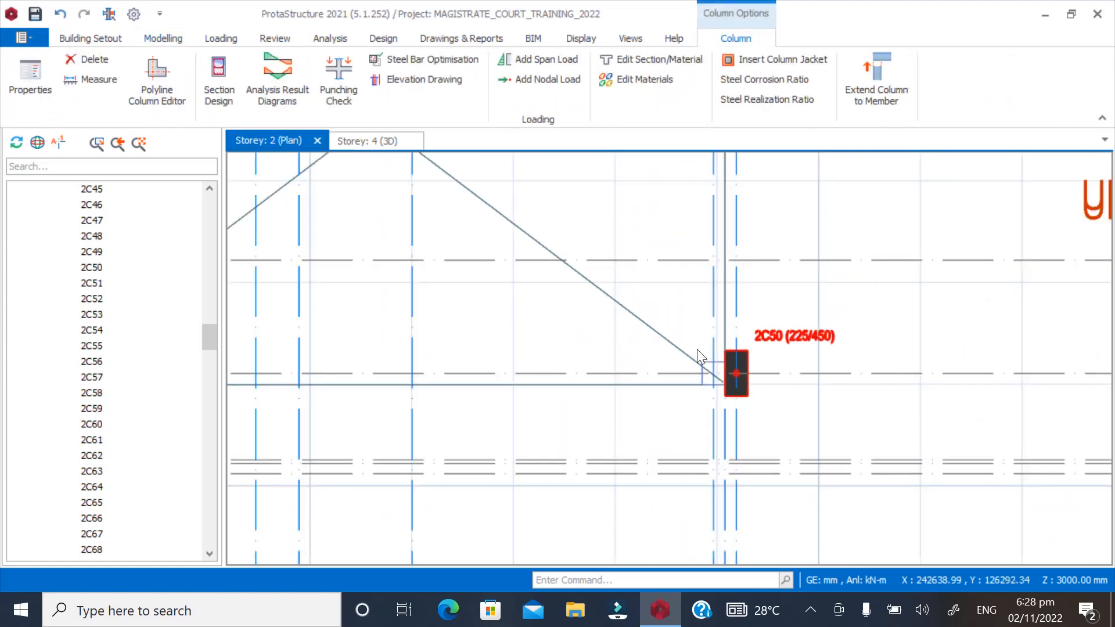
scroll(544, 304, "up", 4)
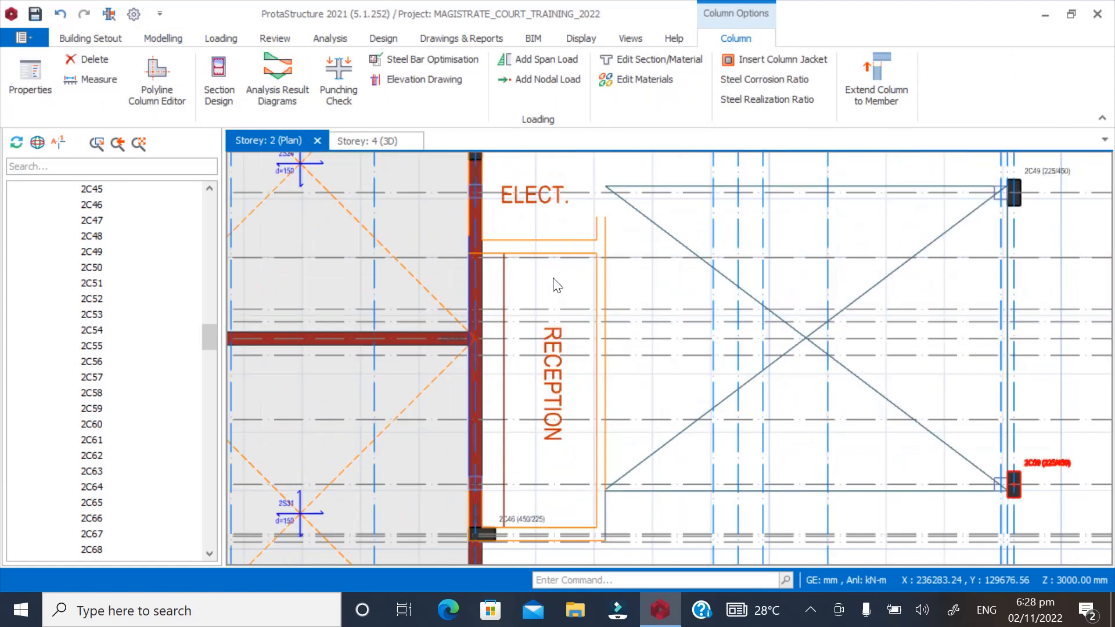
key("Escape")
Examine the void's inner side around the ELECT. and RECEPTION spaces, including columns 2C29 and 2C46 and the adjoining axes
scroll(578, 412, "down", 1)
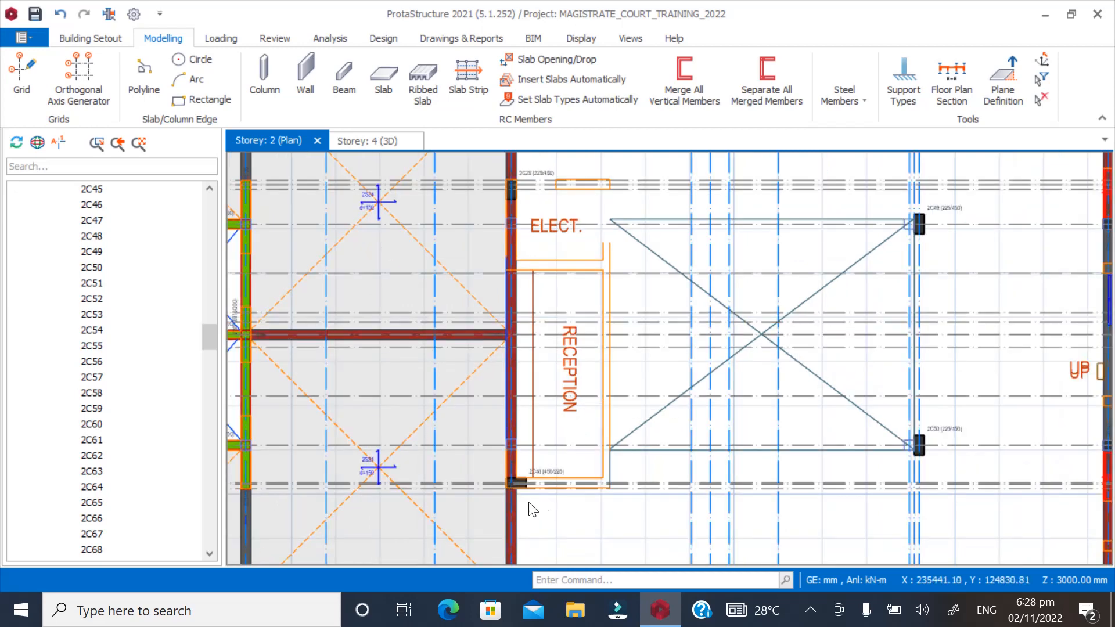
scroll(533, 509, "up", 2)
scroll(521, 458, "down", 2)
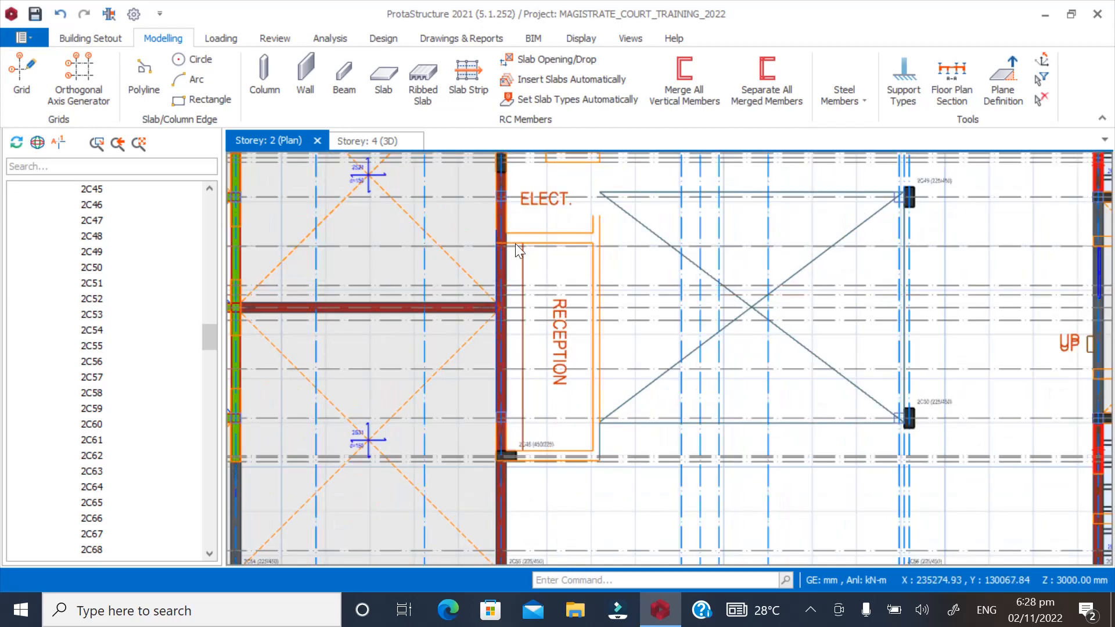
scroll(514, 242, "up", 2)
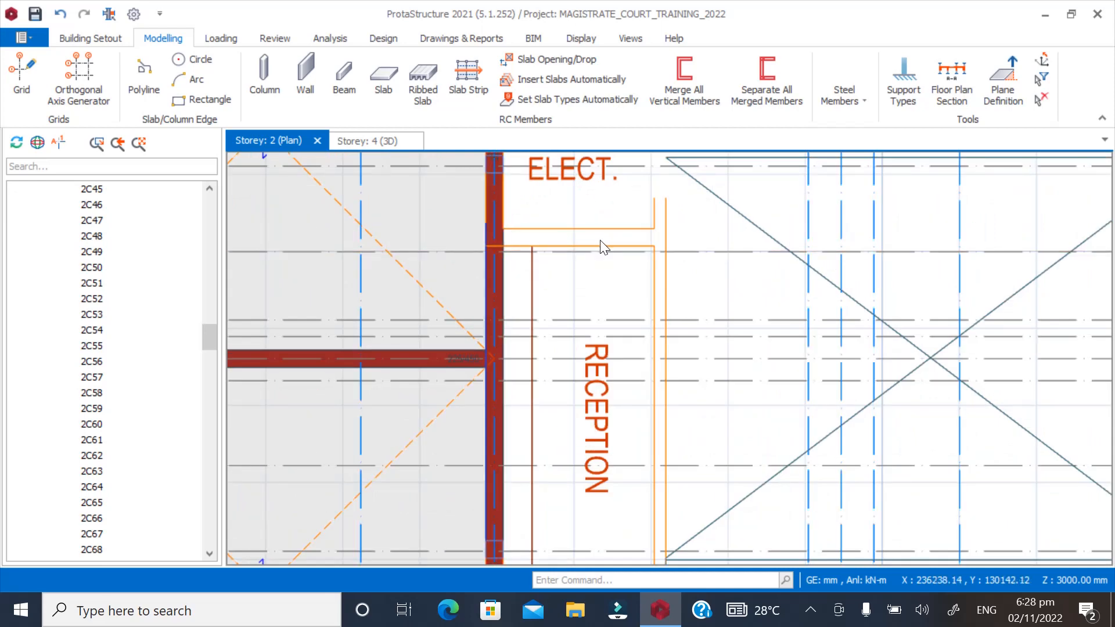
scroll(632, 332, "down", 1)
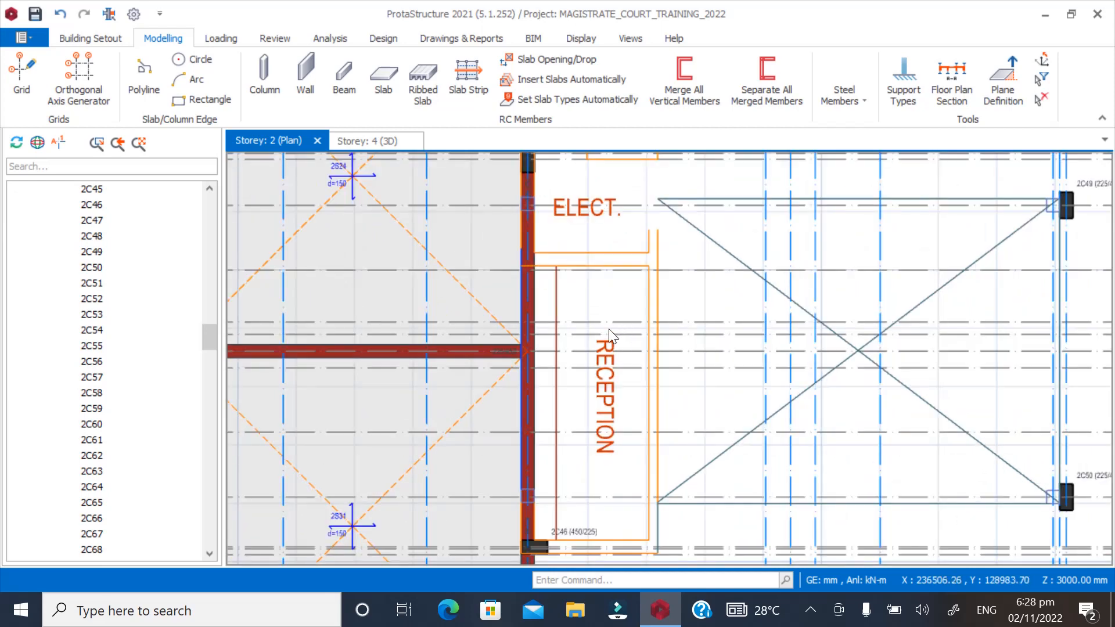
scroll(590, 335, "down", 1)
scroll(554, 258, "up", 2)
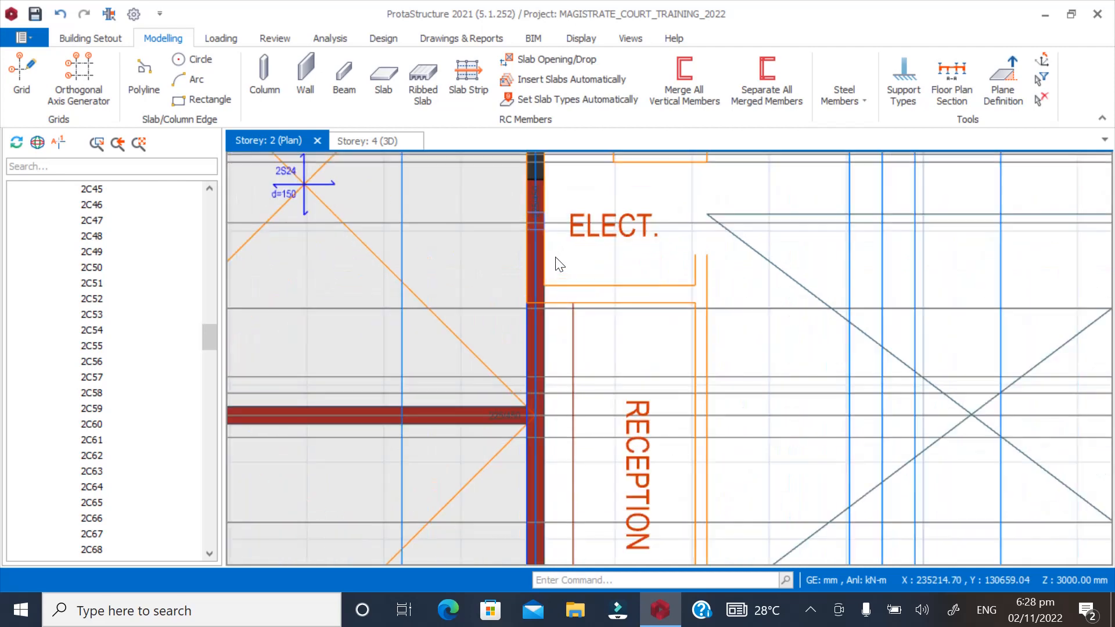
scroll(542, 319, "down", 1)
scroll(541, 320, "down", 1)
scroll(567, 292, "up", 2)
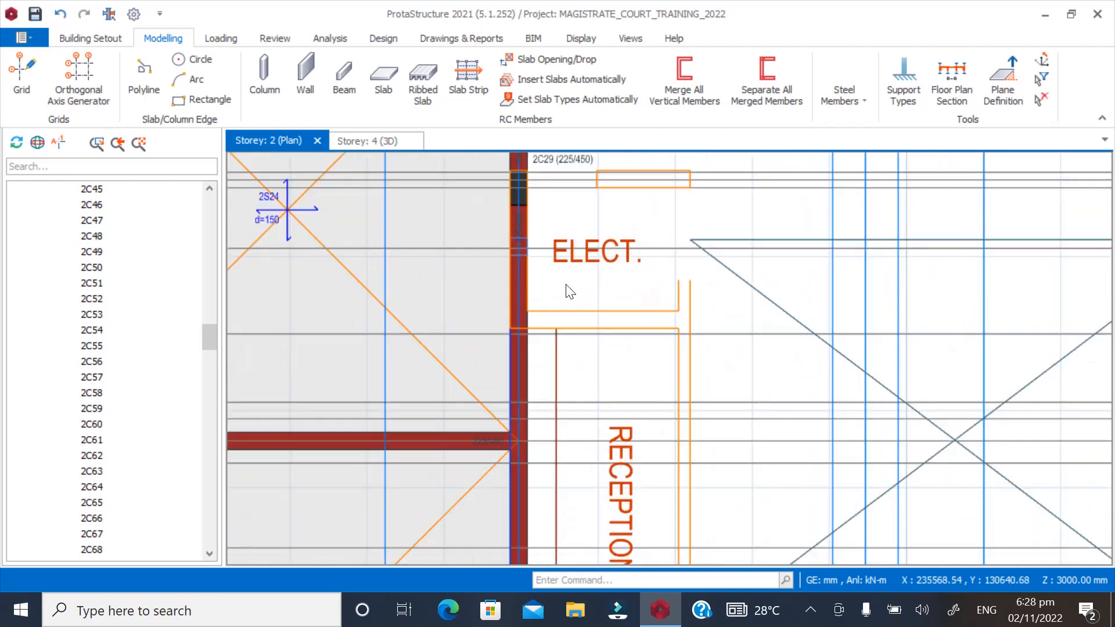
Offset the horizontal axis crossing the reception by about 1186 mm to the ELECT.-side face of the wall between ELECT. and RECEPTION
right_click(738, 403)
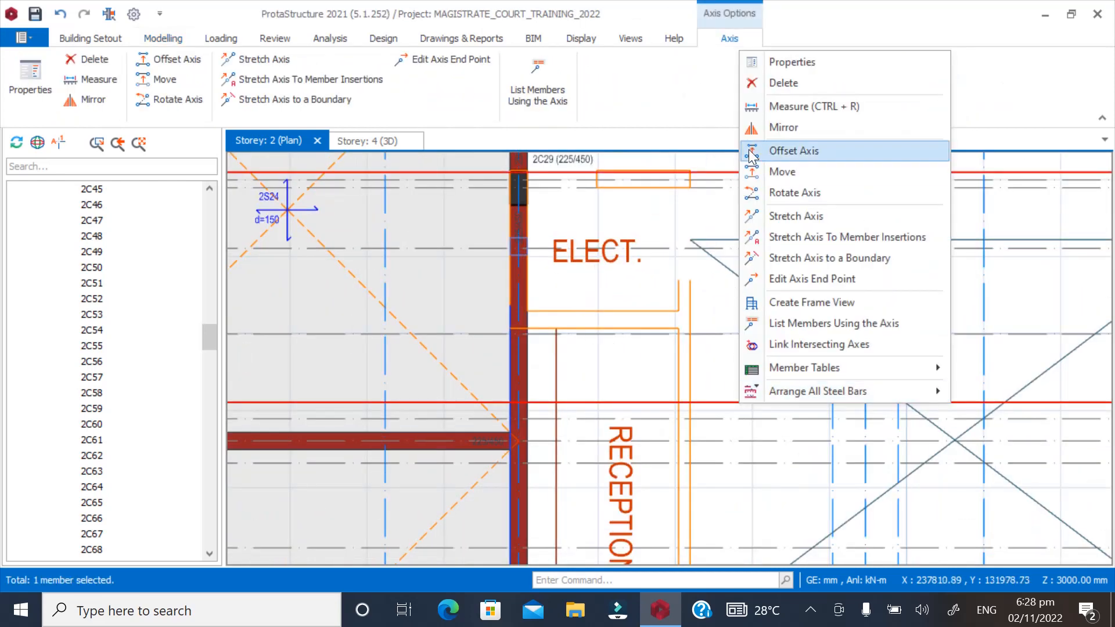
left_click(782, 150)
scroll(667, 291, "up", 2)
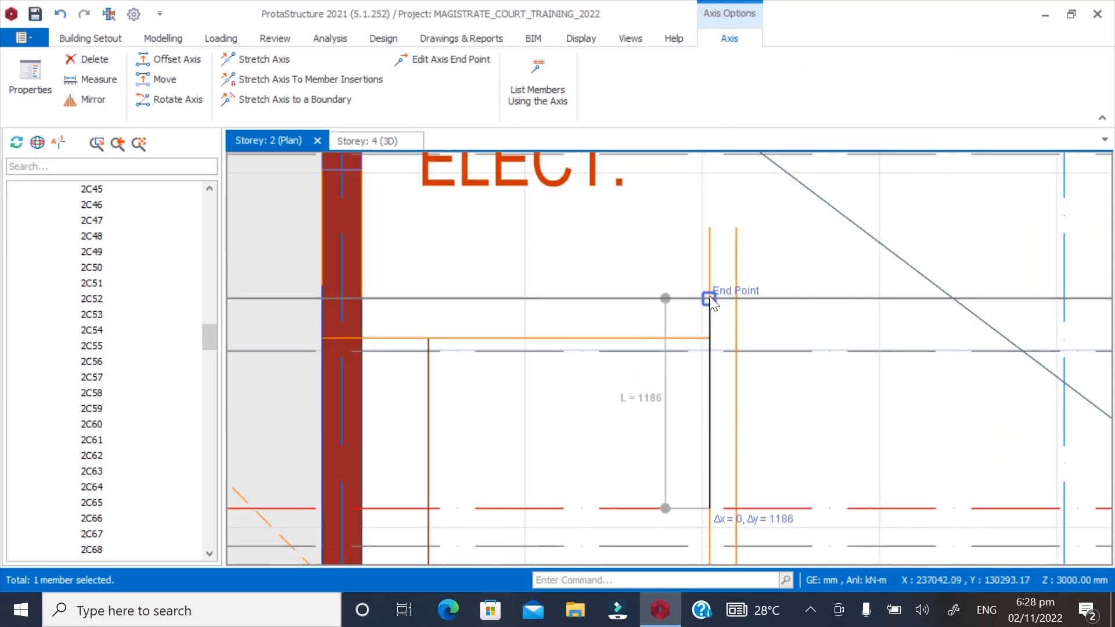
left_click(667, 329)
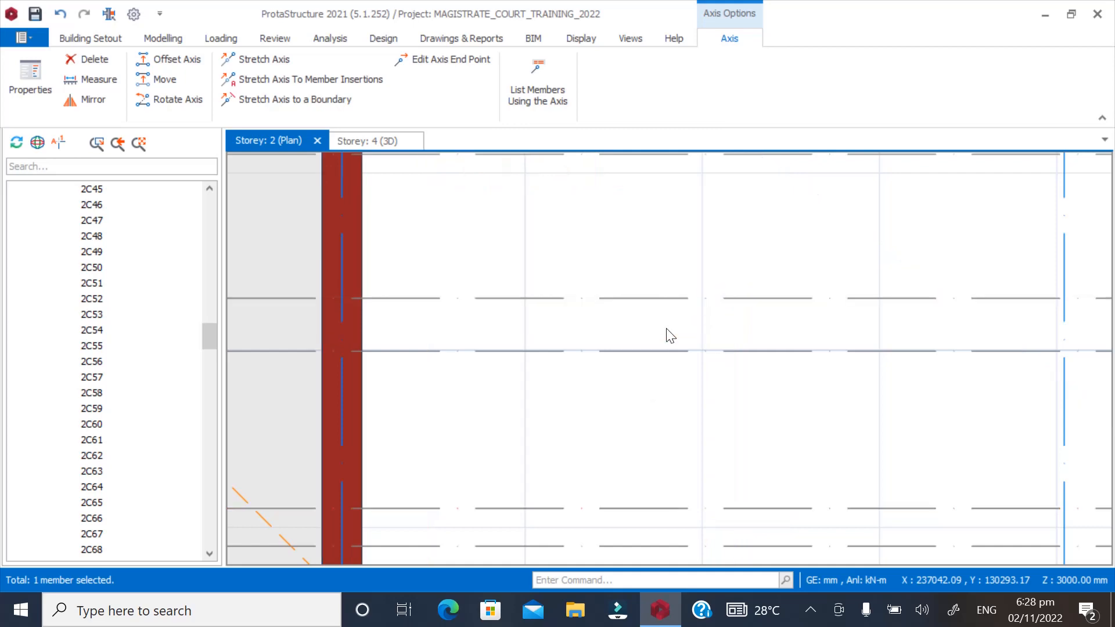
key("Escape")
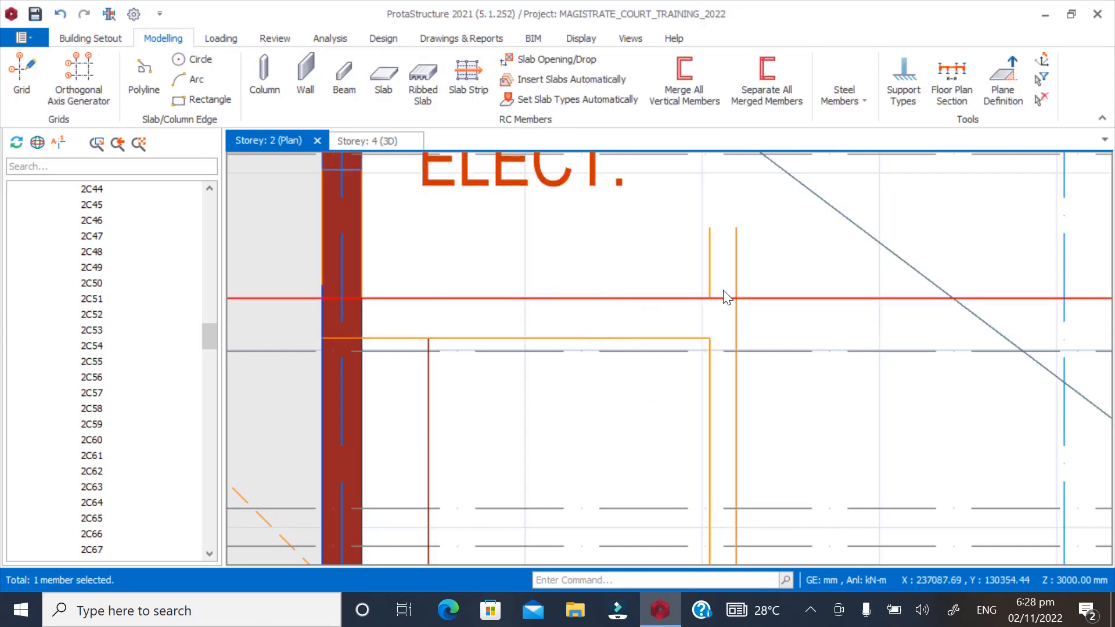
Offset the new wall-face axis towards the reception onto the centreline of the wall between ELECT. and RECEPTION
right_click(761, 307)
left_click(803, 104)
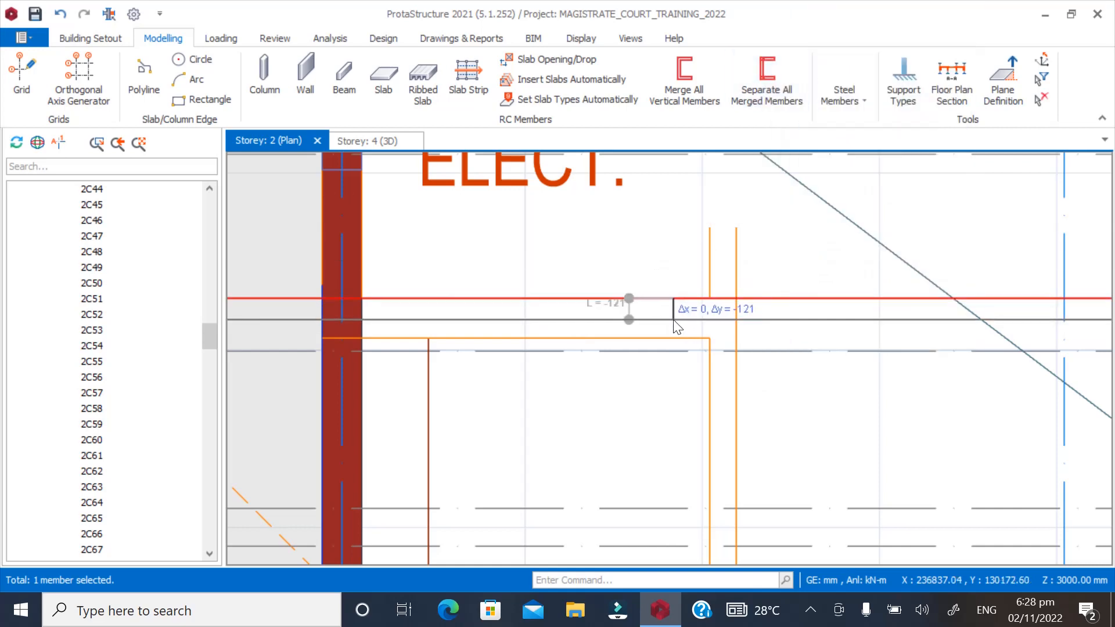
key("Tab")
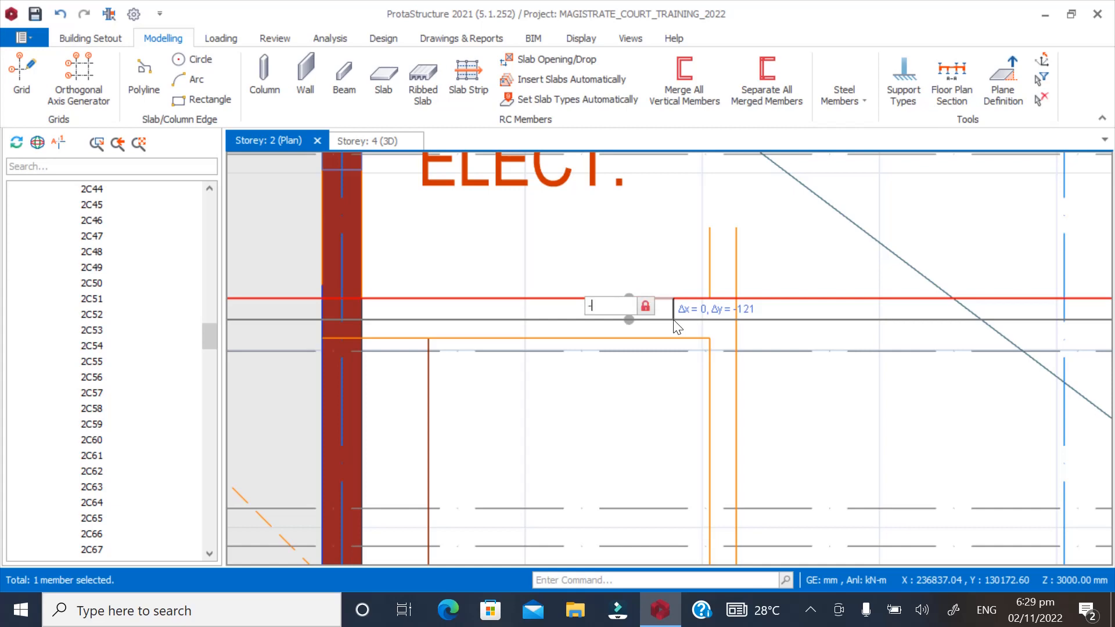
key("Return")
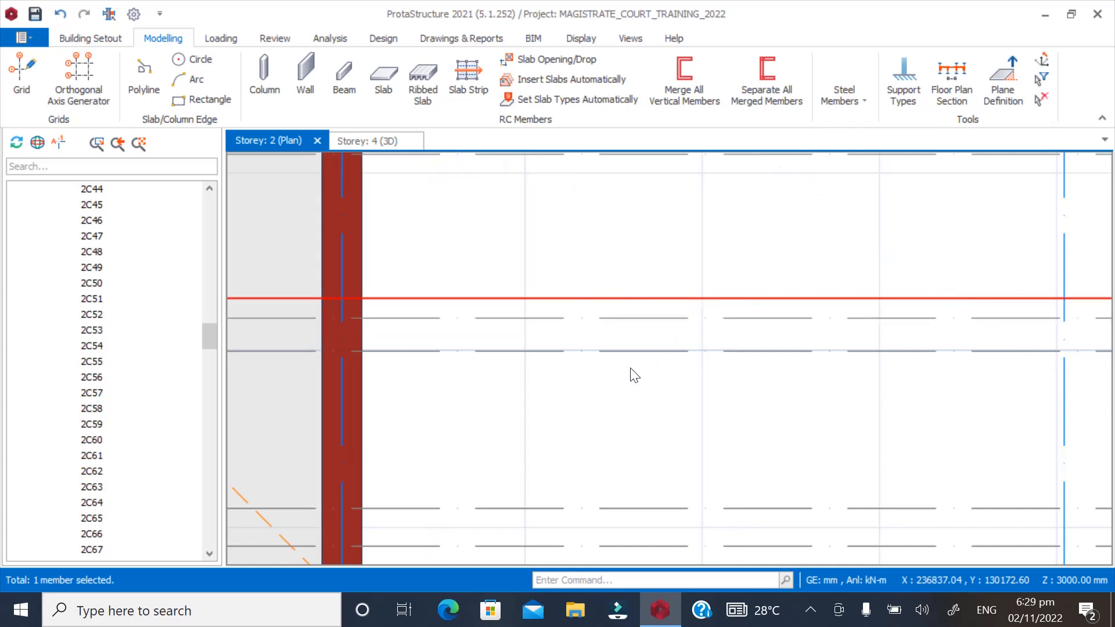
key("Escape")
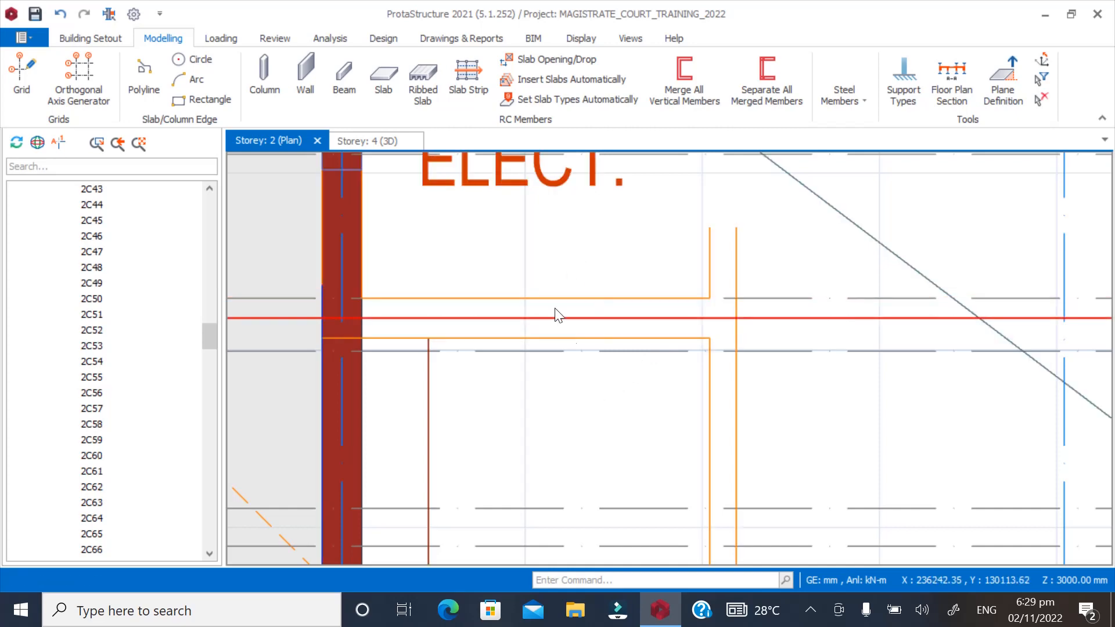
Examine the axes along the reception's lower wall beside column 2C46, including axis G, and those at its upper wall
scroll(542, 275, "down", 3)
scroll(541, 274, "down", 2)
scroll(531, 430, "up", 6)
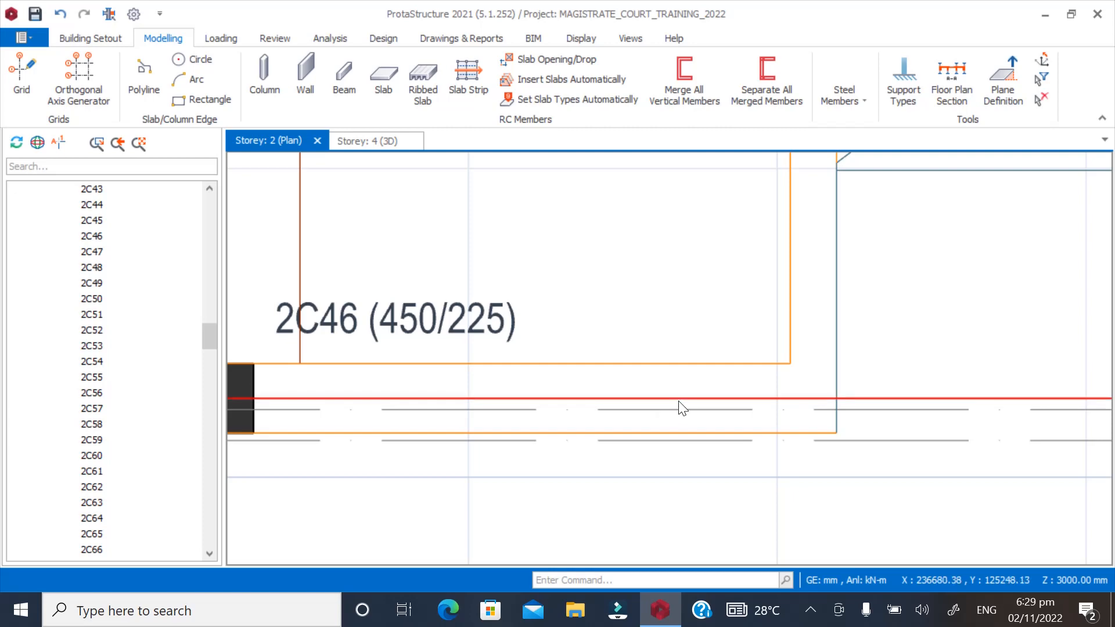
scroll(691, 394, "down", 3)
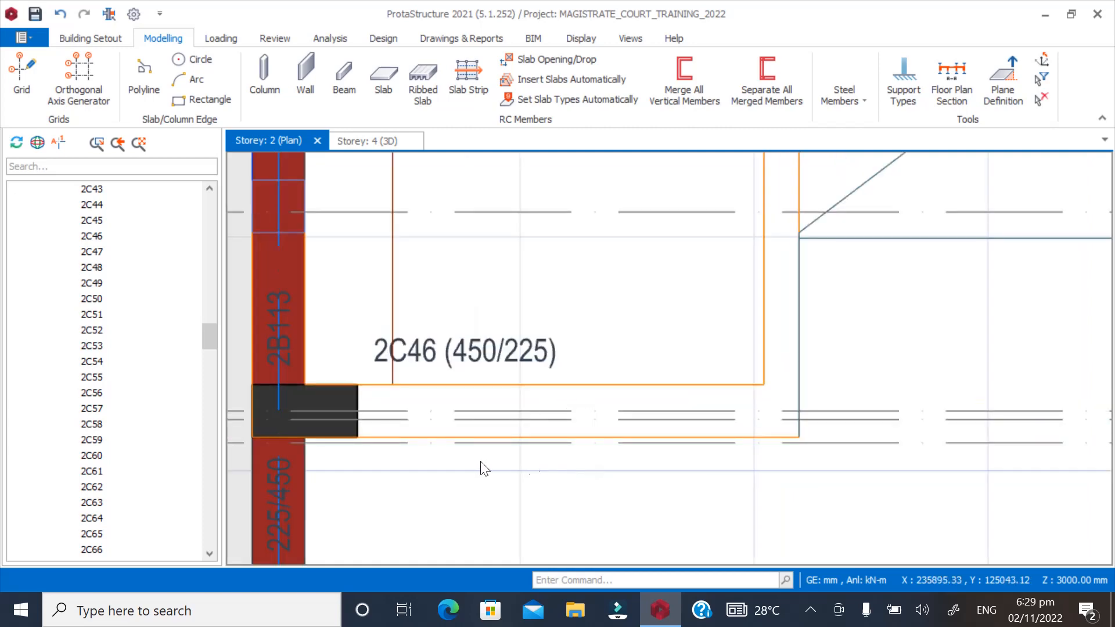
scroll(668, 444, "up", 2)
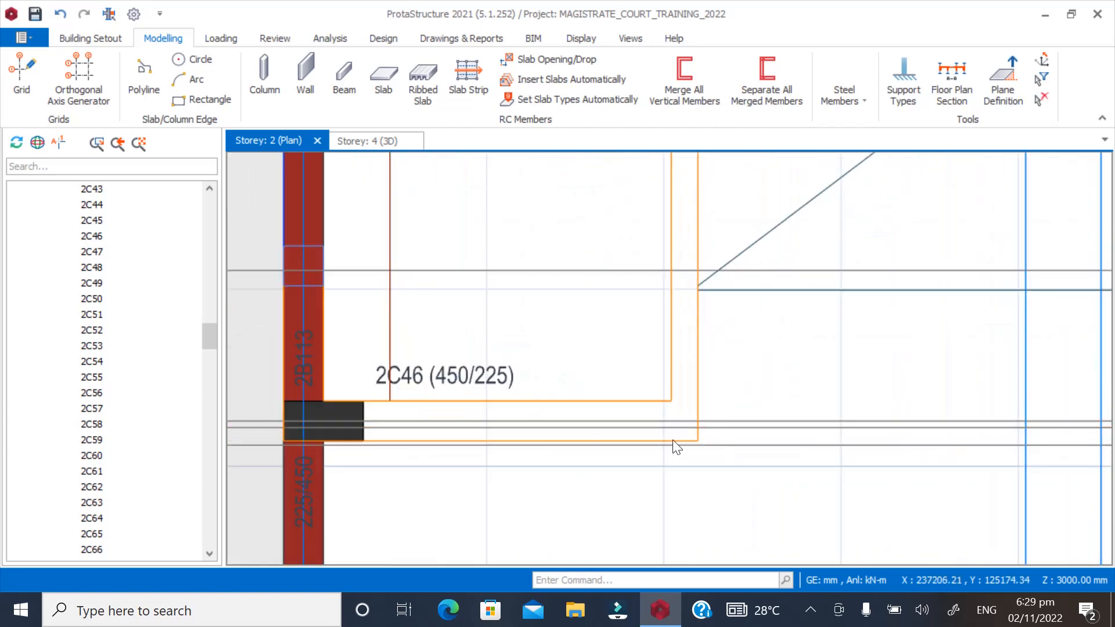
scroll(582, 448, "up", 1)
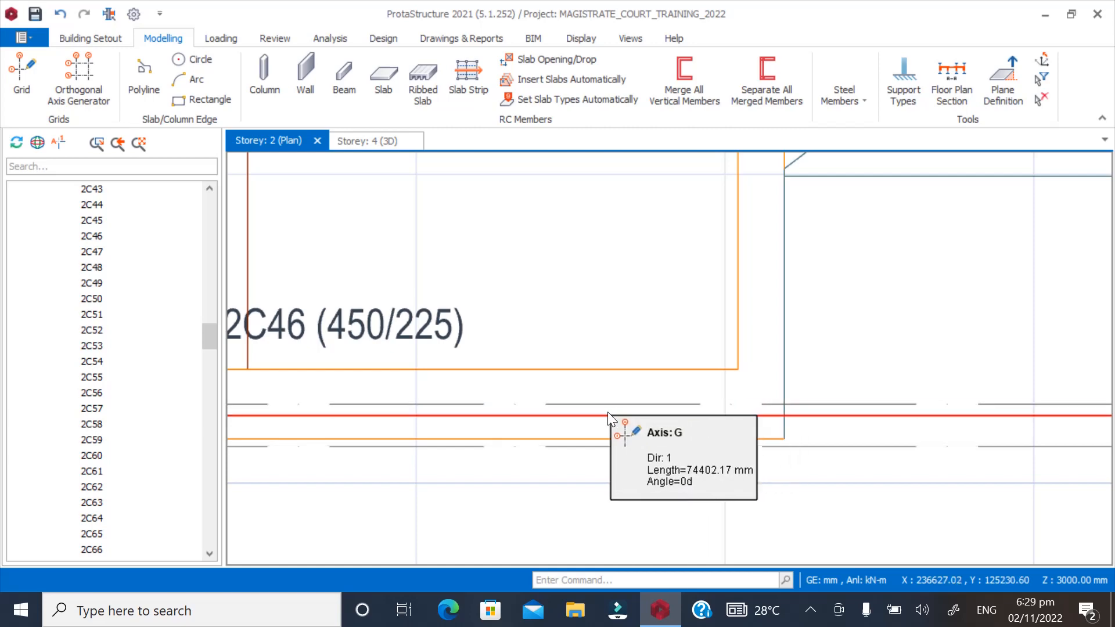
scroll(595, 406, "down", 3)
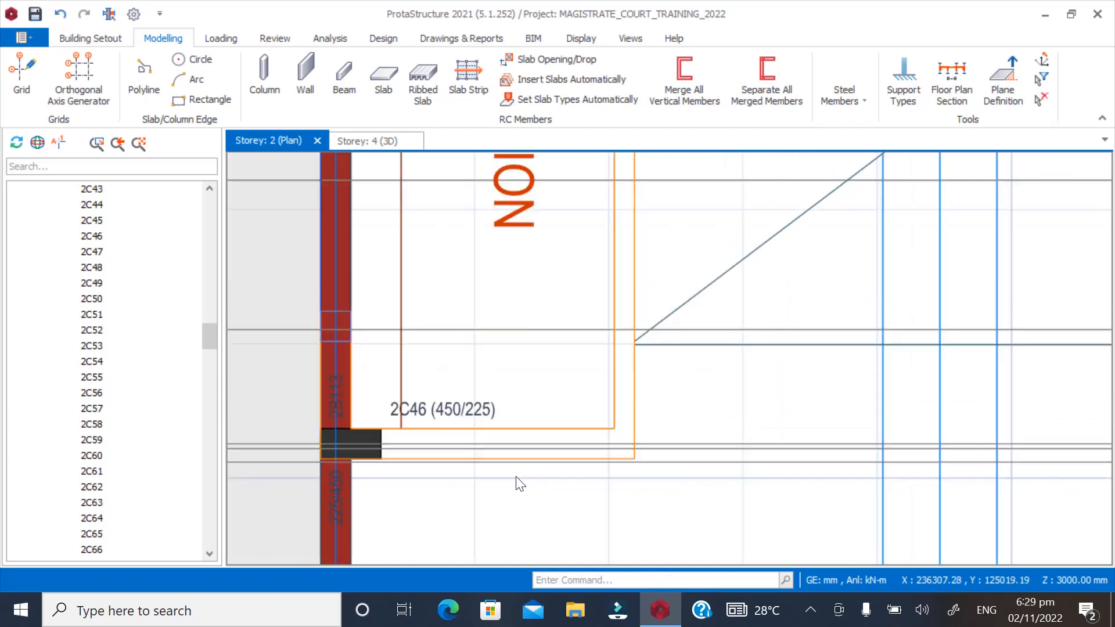
scroll(562, 246, "up", 1)
scroll(584, 367, "up", 2)
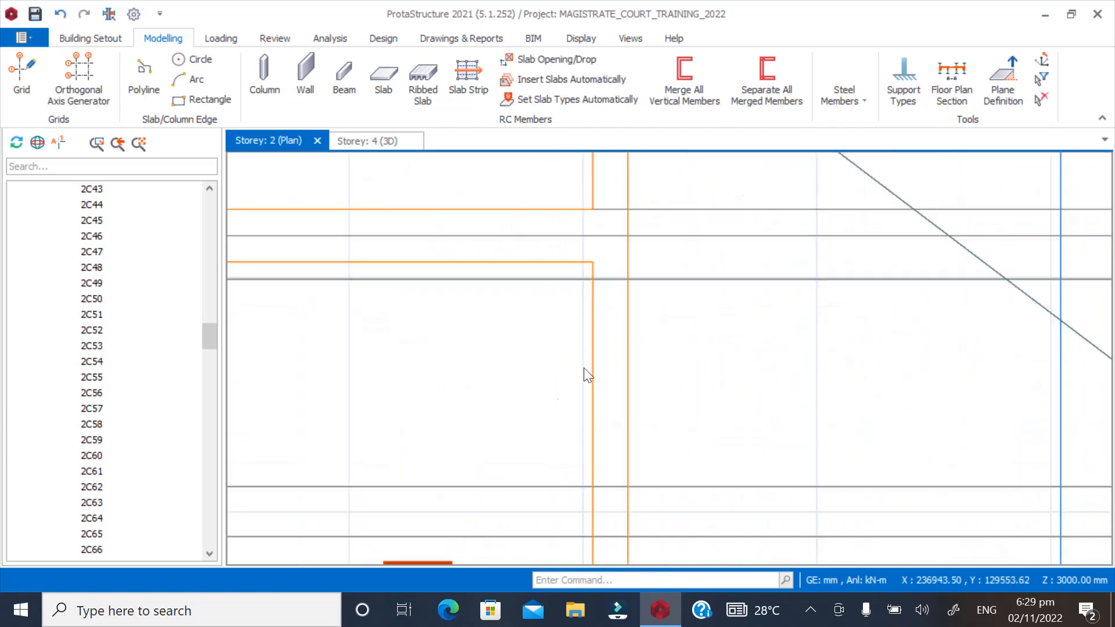
scroll(604, 267, "down", 2)
scroll(639, 349, "up", 1)
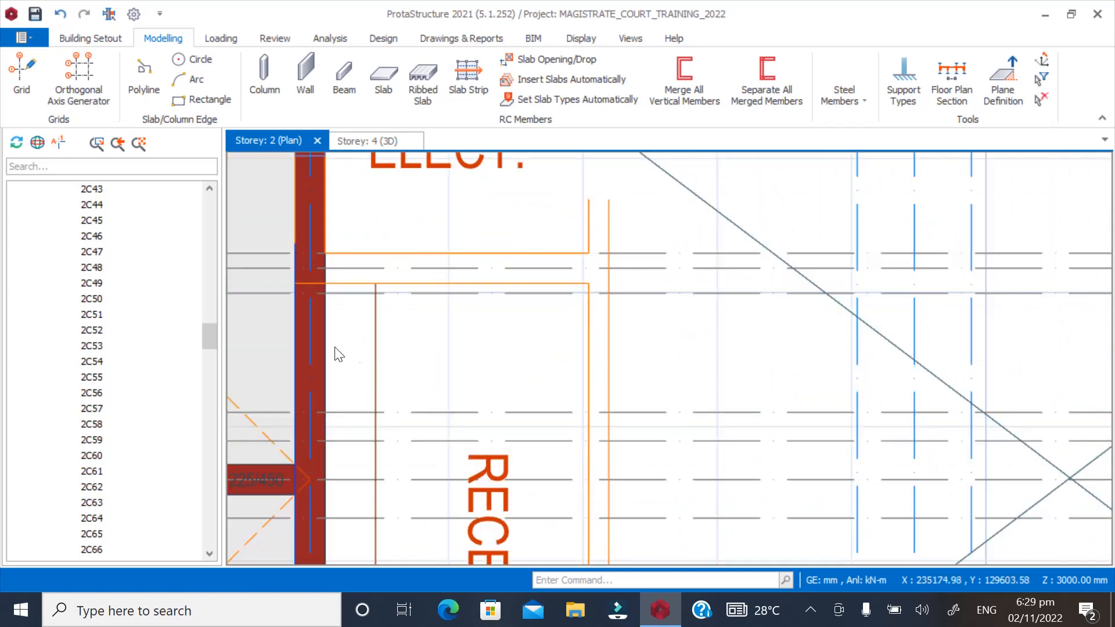
left_click(313, 339)
right_click(313, 339)
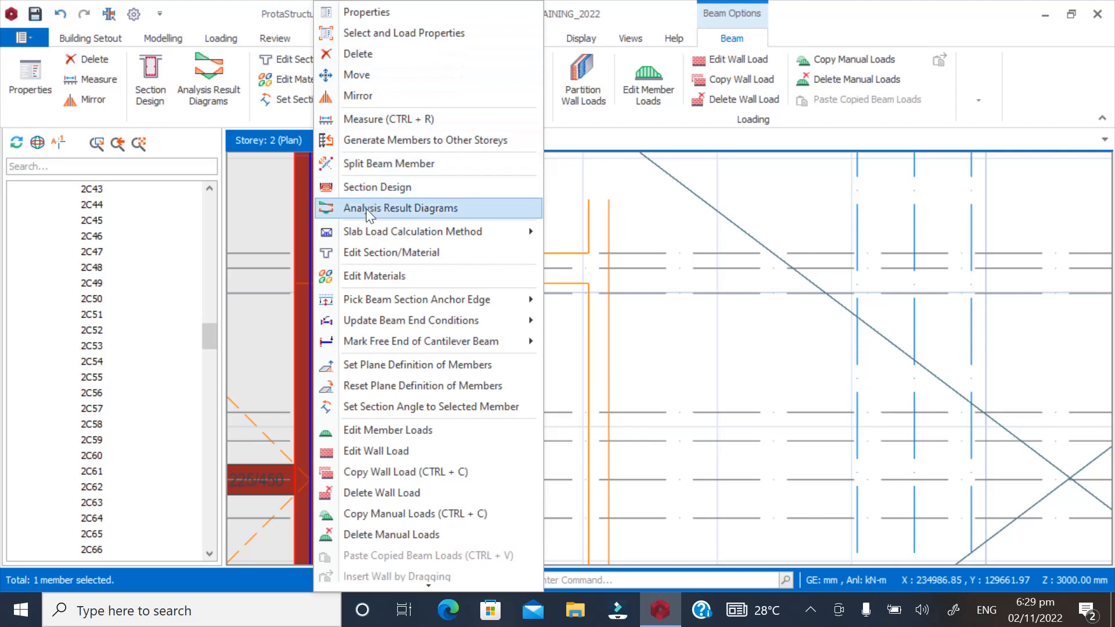
left_click(270, 311)
right_click(313, 358)
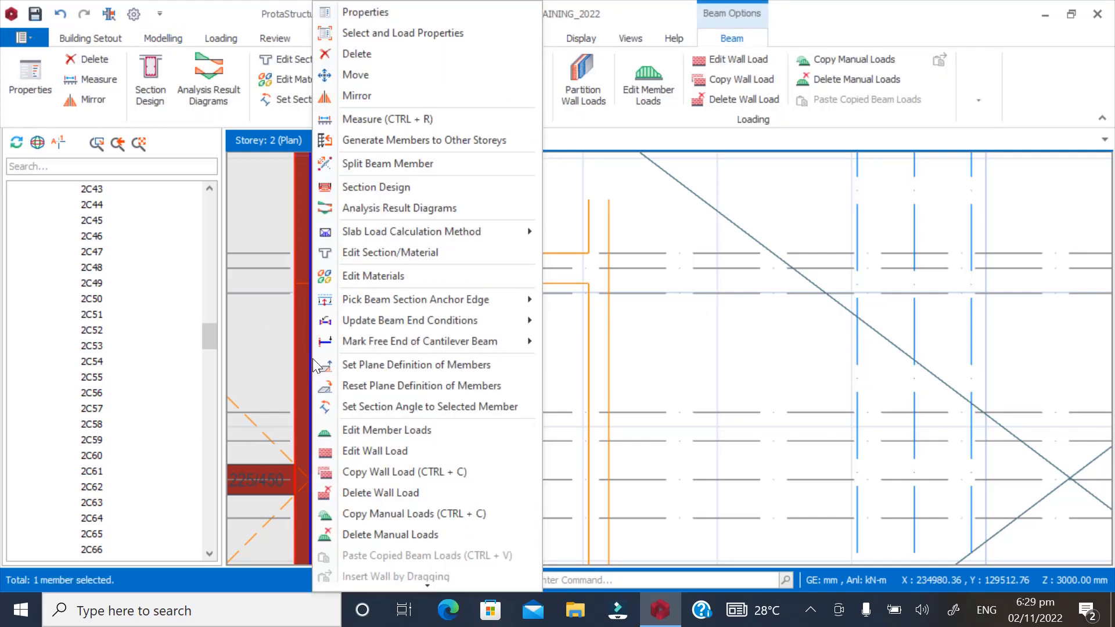
left_click(261, 300)
Offset the vertical axis through the adjoining slab bay by about 3808 mm to the inner face of the reception's void-side wall
scroll(450, 283, "down", 3)
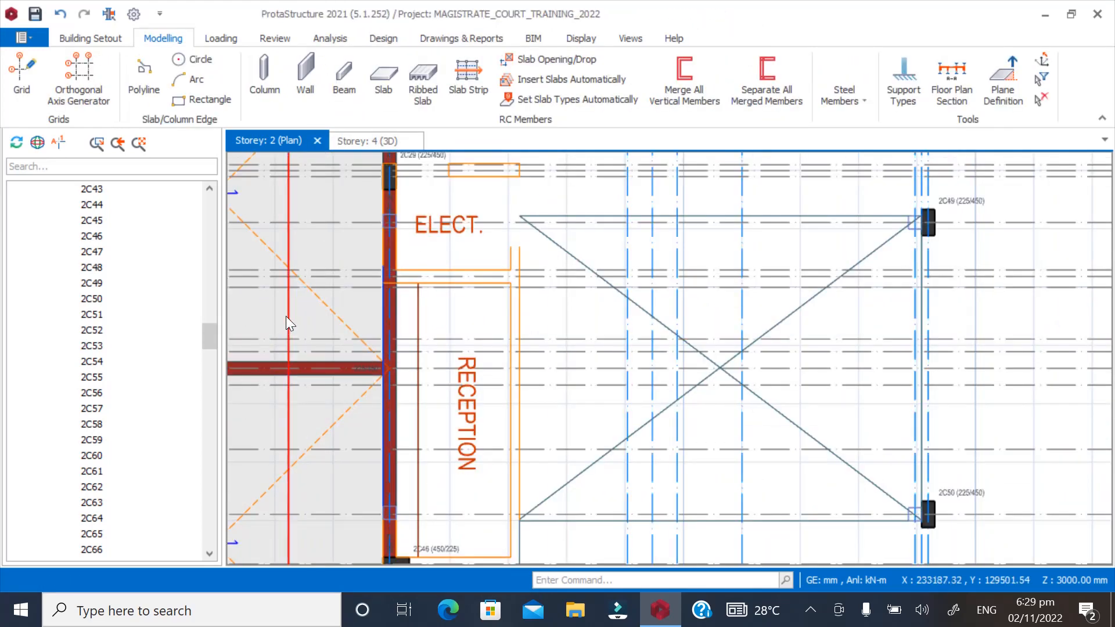
right_click(286, 316)
left_click(325, 104)
scroll(493, 254, "up", 5)
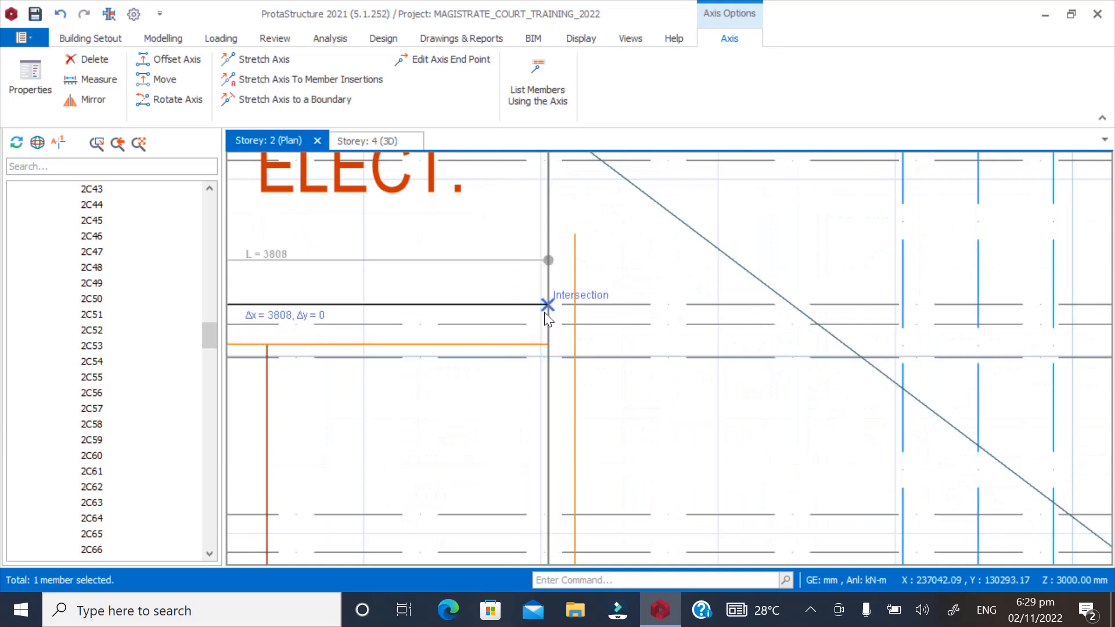
left_click(542, 314)
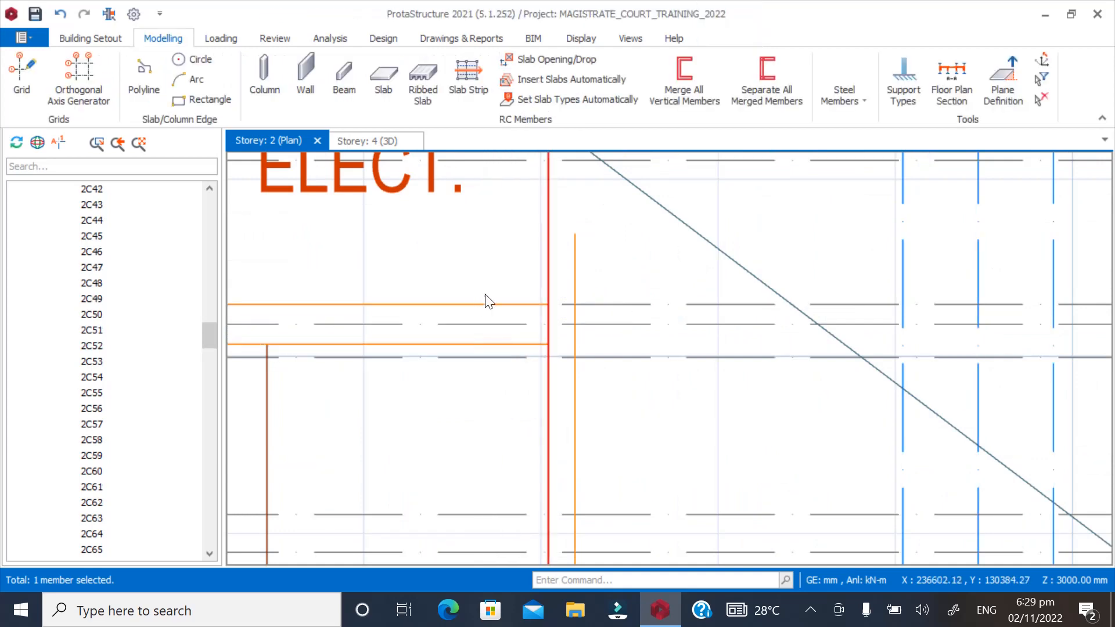
Measure the thickness of the reception's void-side wall from the new axis to its outer face
scroll(524, 315, "up", 3)
right_click(500, 238)
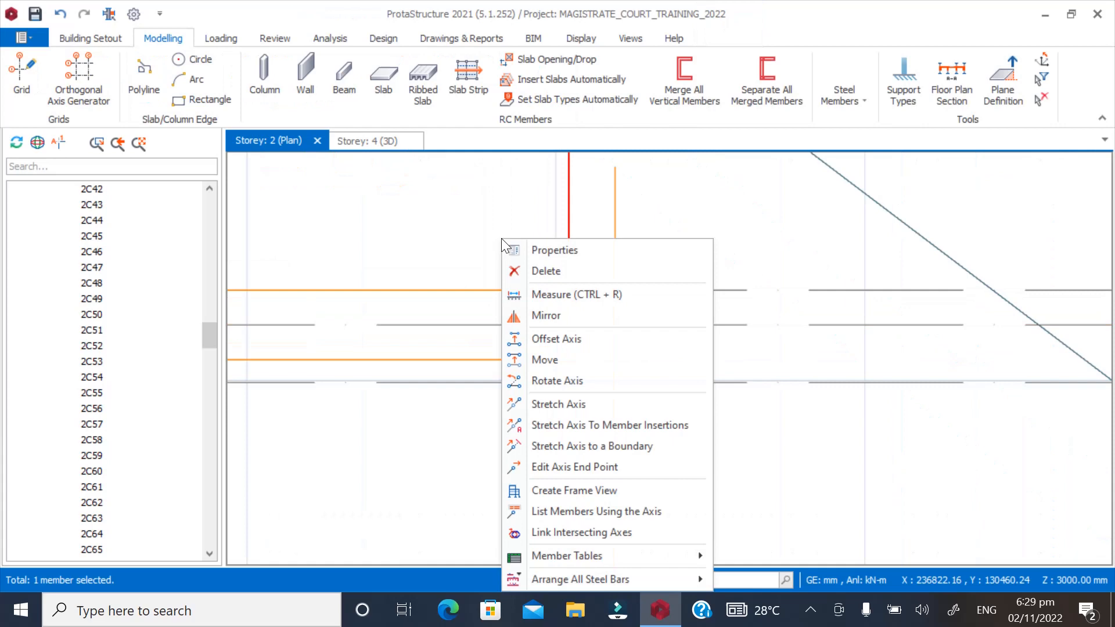
left_click(543, 294)
left_click(566, 291)
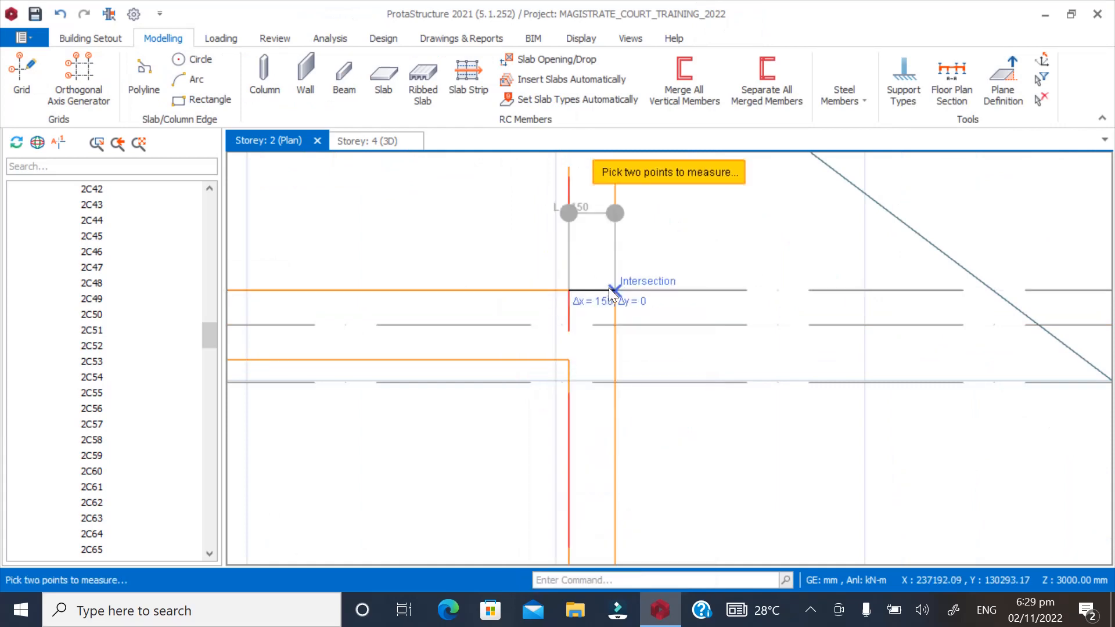
key("Escape")
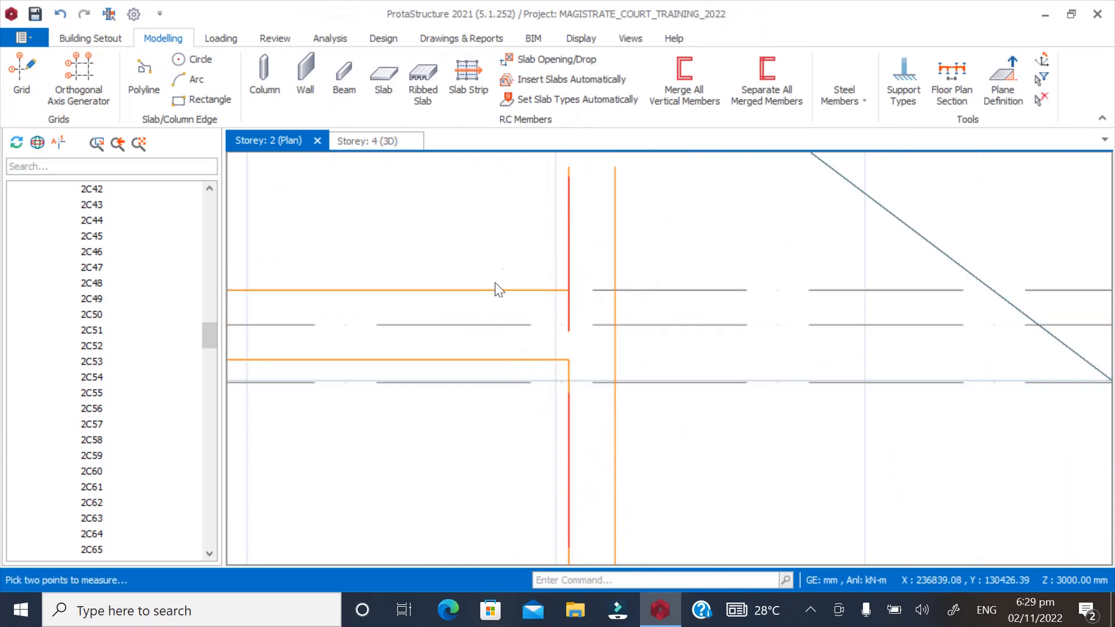
Offset the inner wall-face axis towards the void onto the centreline of the reception's void-side wall
scroll(618, 285, "down", 2)
scroll(618, 284, "down", 1)
scroll(548, 259, "down", 2)
scroll(562, 281, "up", 3)
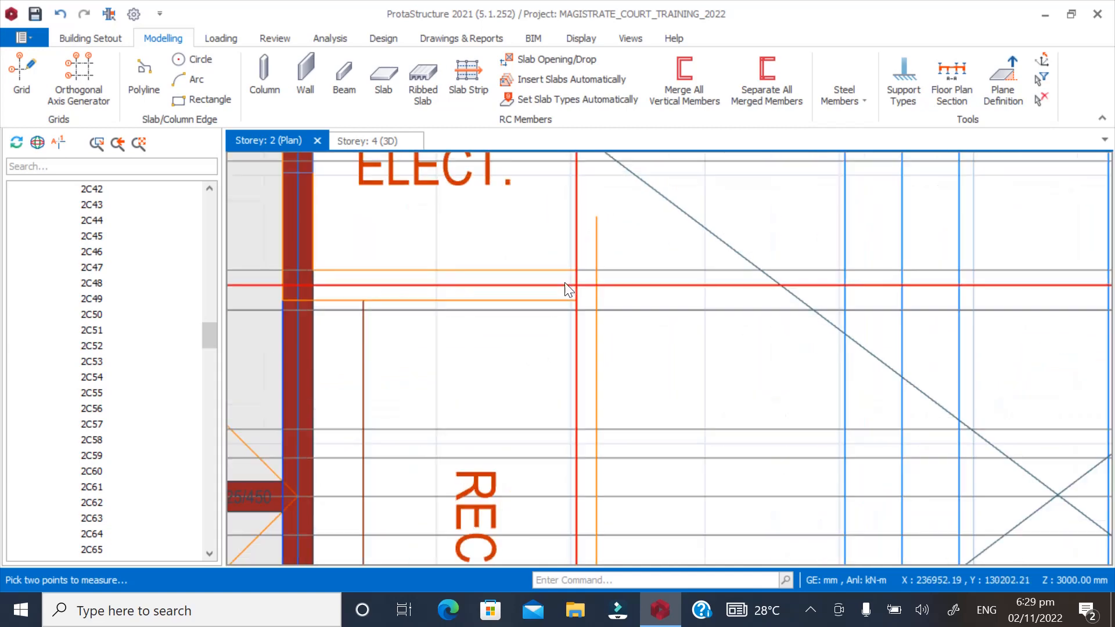
right_click(585, 228)
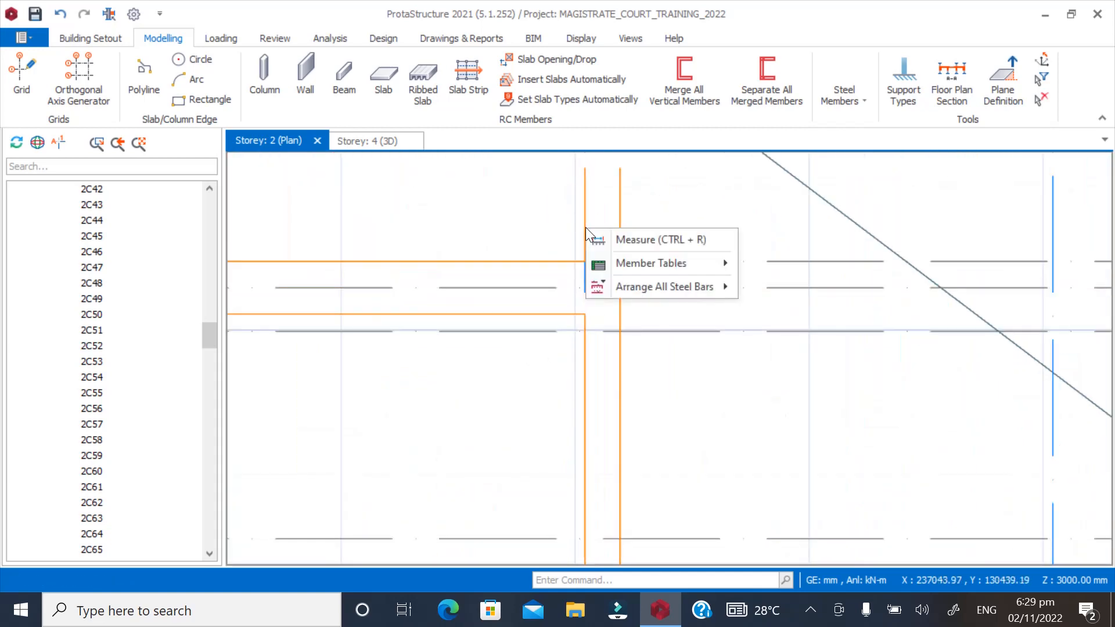
left_click(569, 389)
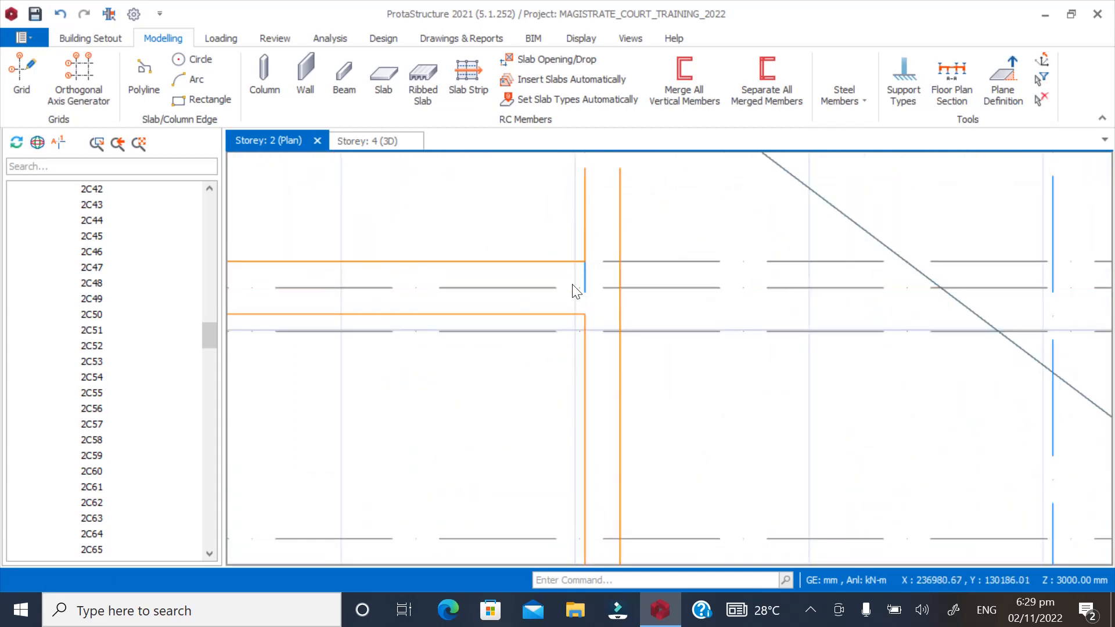
right_click(586, 279)
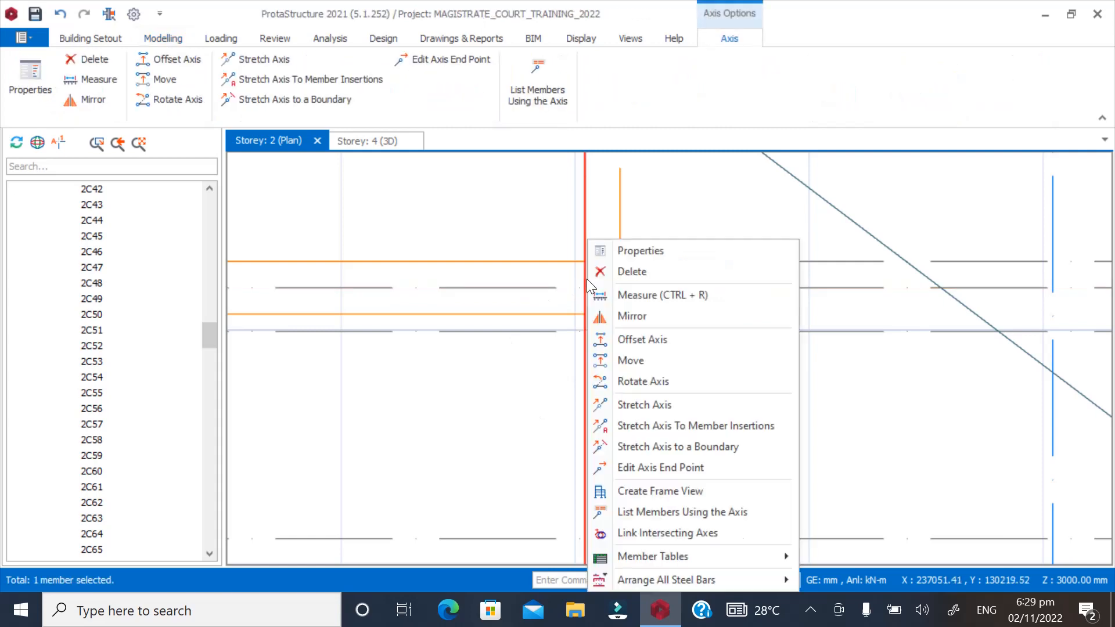
left_click(619, 339)
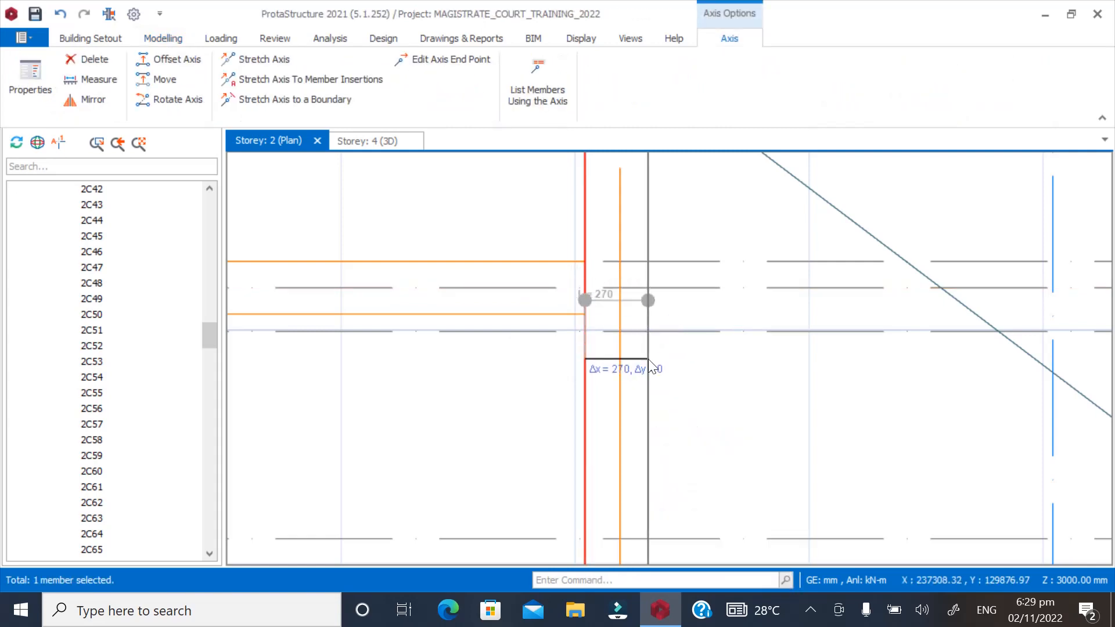
key("Tab")
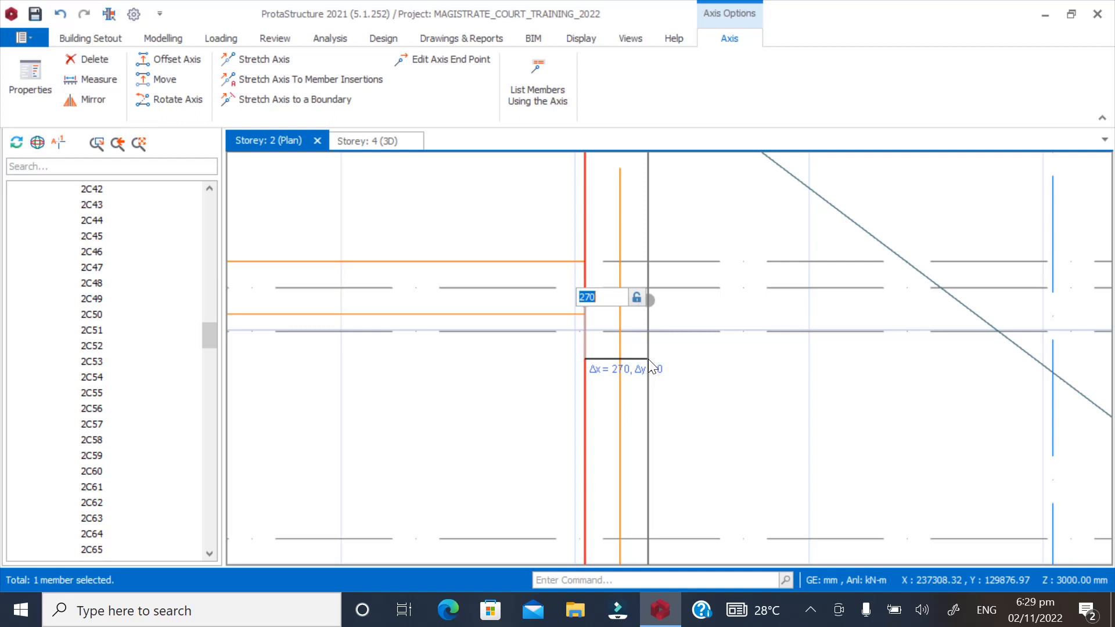
key("Return")
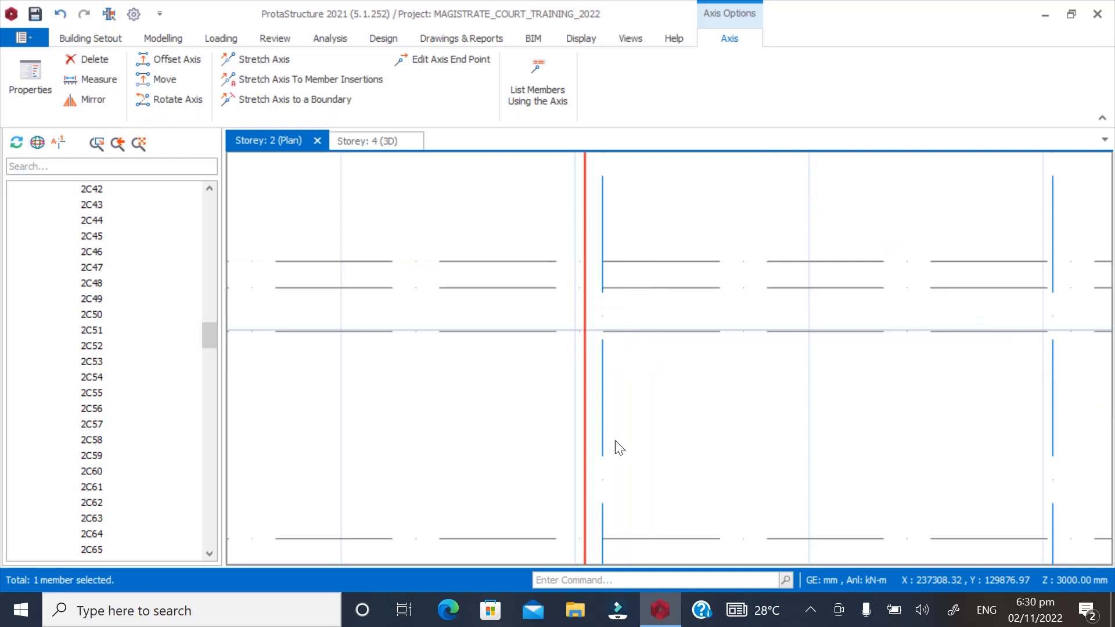
key("Escape")
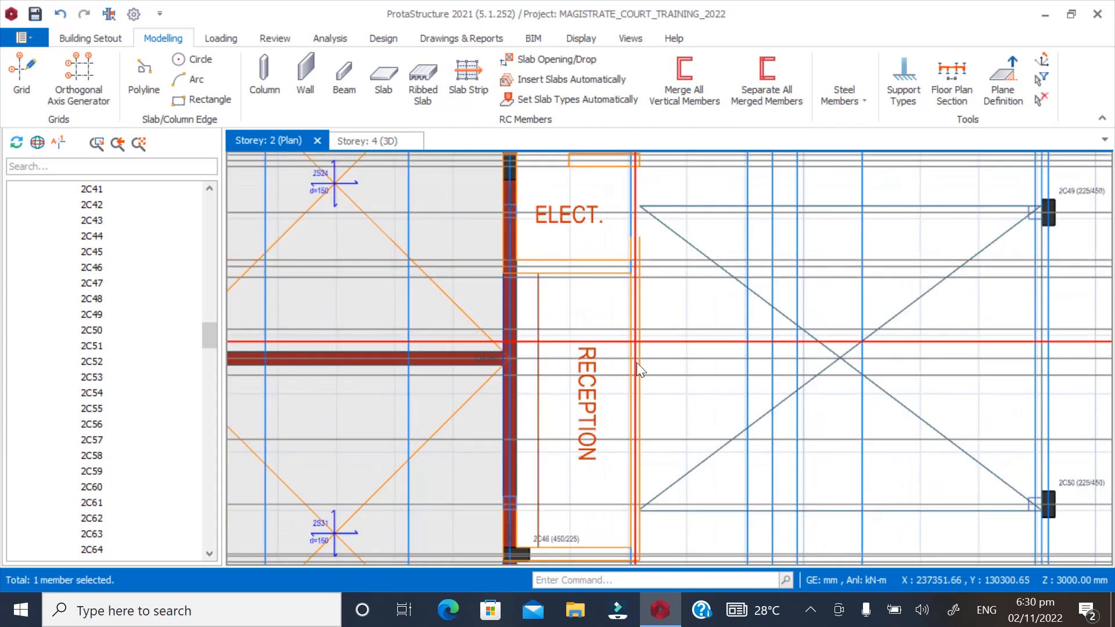
Start a shear wall with a thickness of 225 mm and extensions of 112.5 mm at both ends
scroll(598, 249, "up", 2)
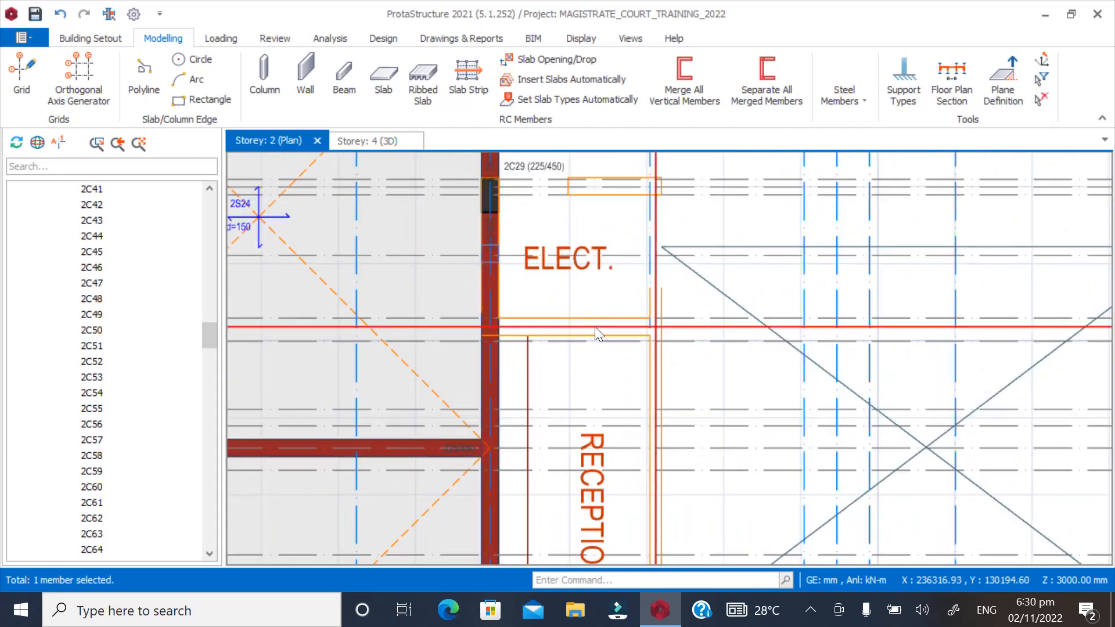
scroll(537, 406, "down", 3)
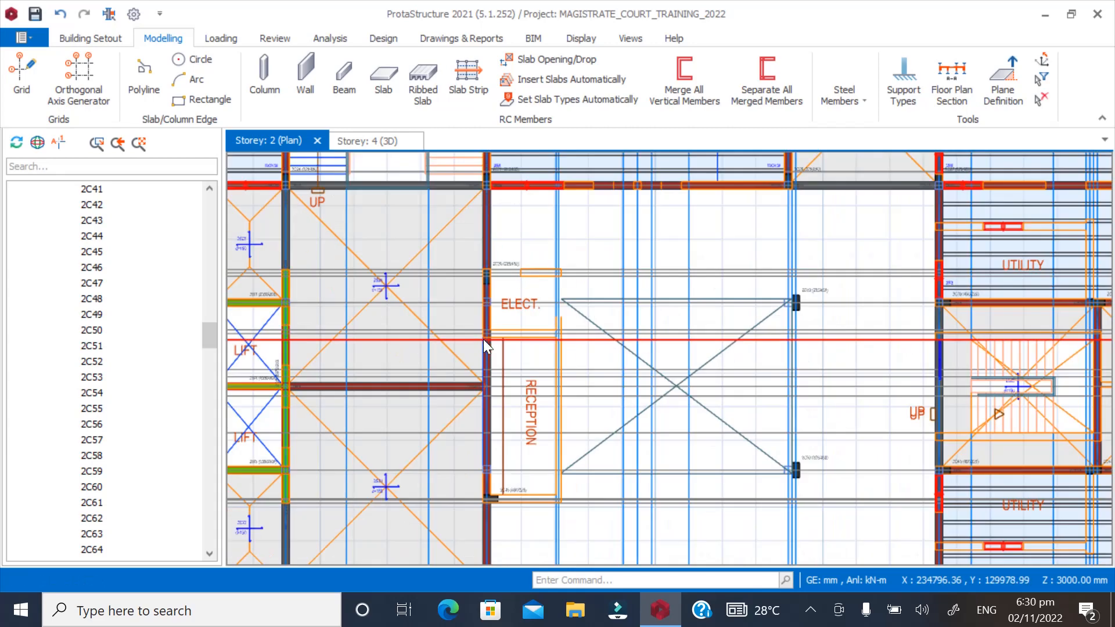
scroll(537, 406, "up", 2)
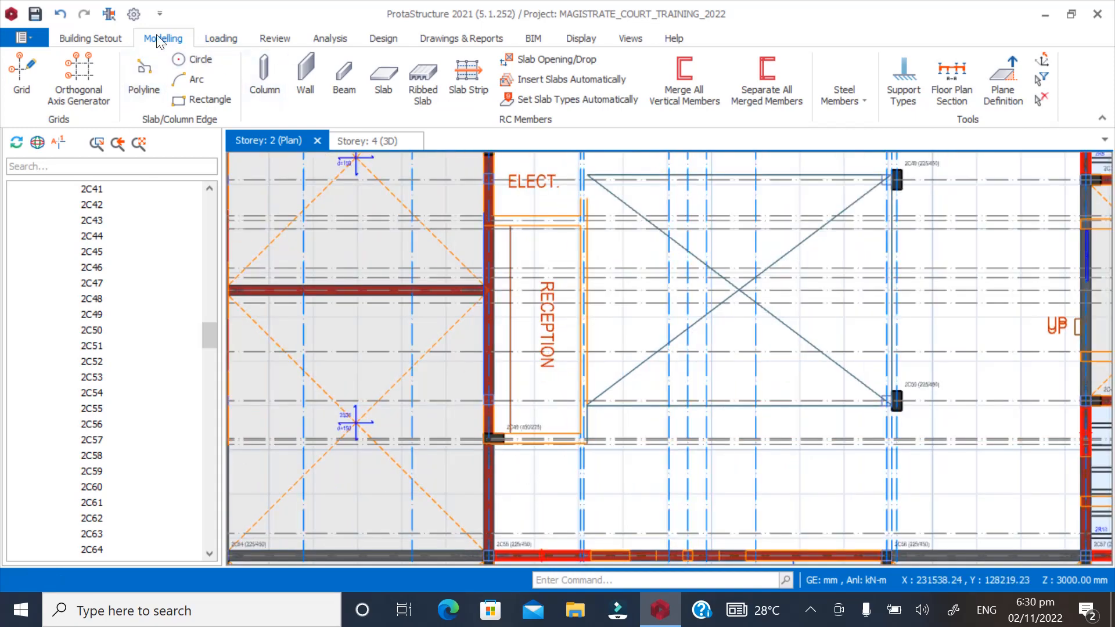
left_click(304, 70)
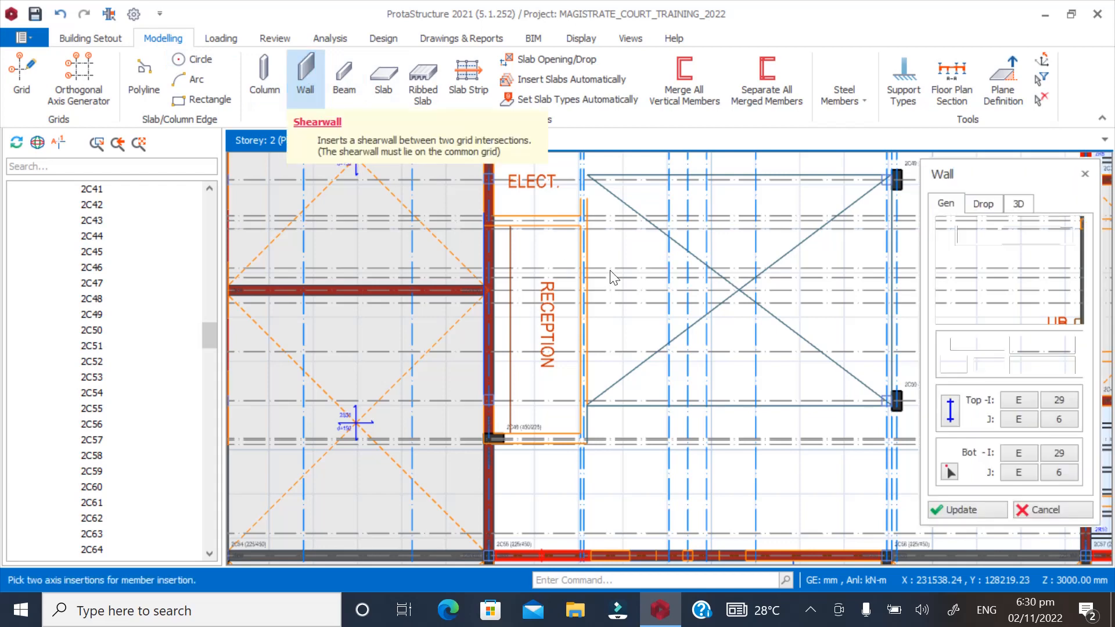
left_click(1065, 296)
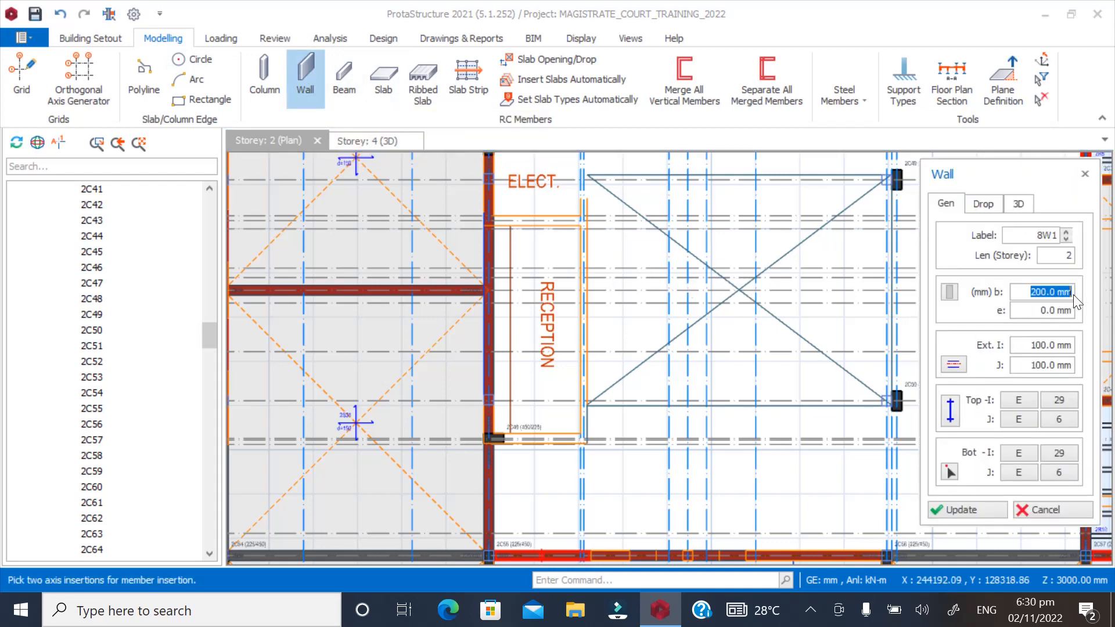
type("225")
left_click_drag(1031, 347, 1079, 347)
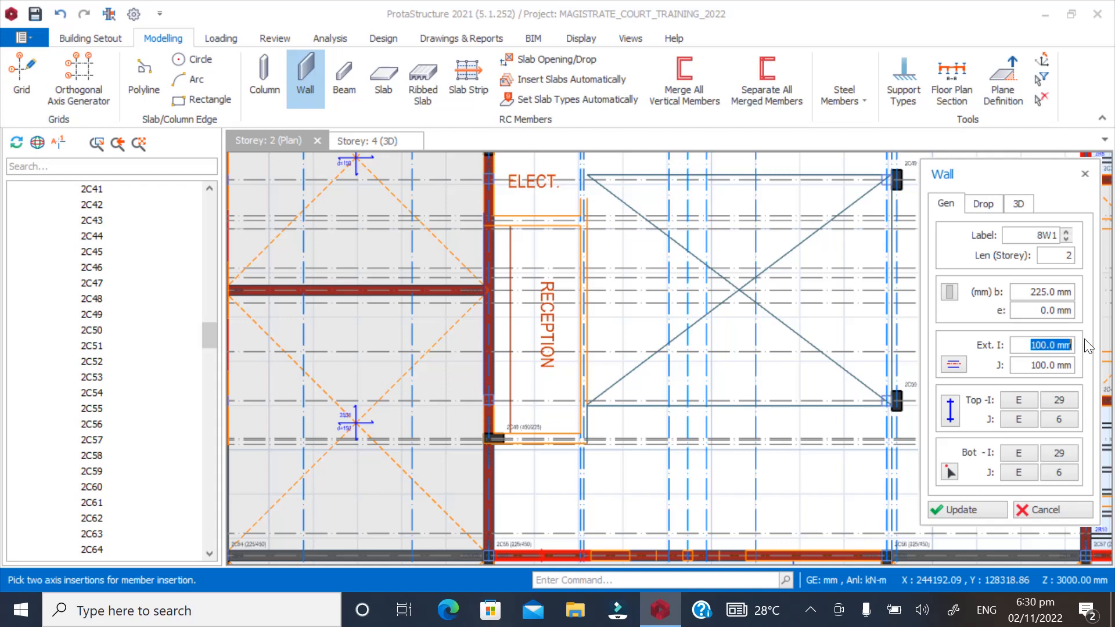
type("12")
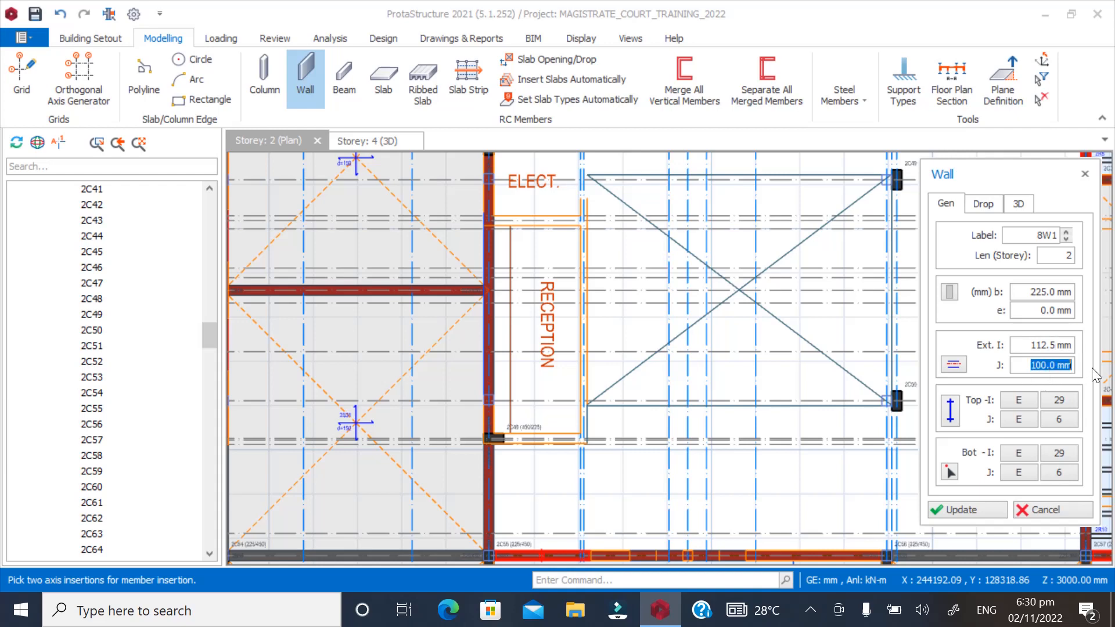
type("112")
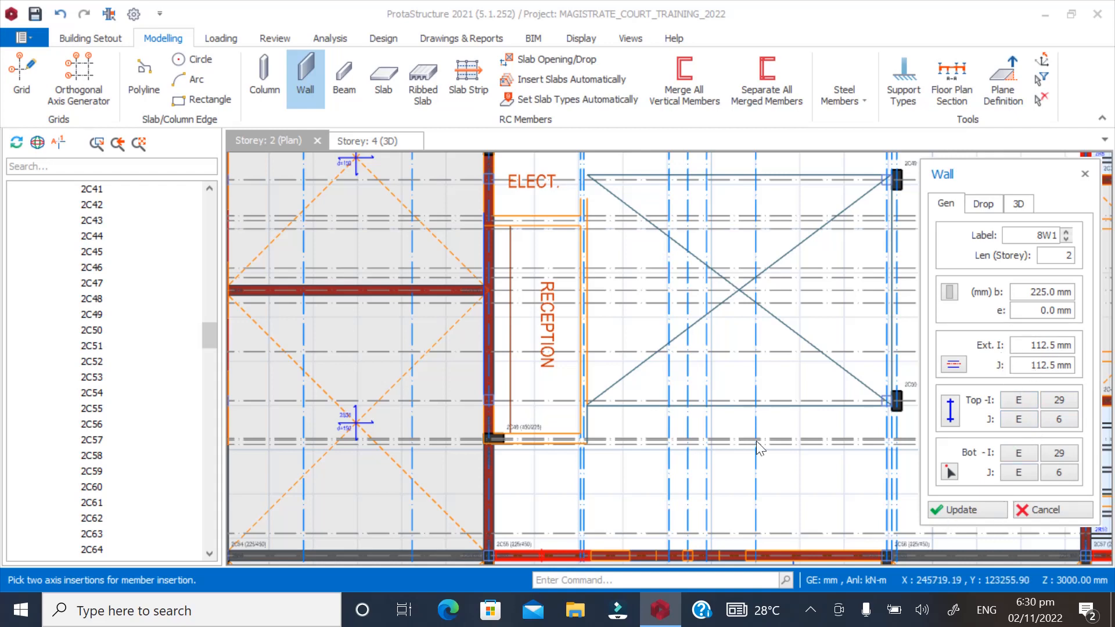
Try to insert the wall between the ELECT. room and the reception, from the slab-edge beam axis to the void-side wall centreline
scroll(500, 208, "up", 4)
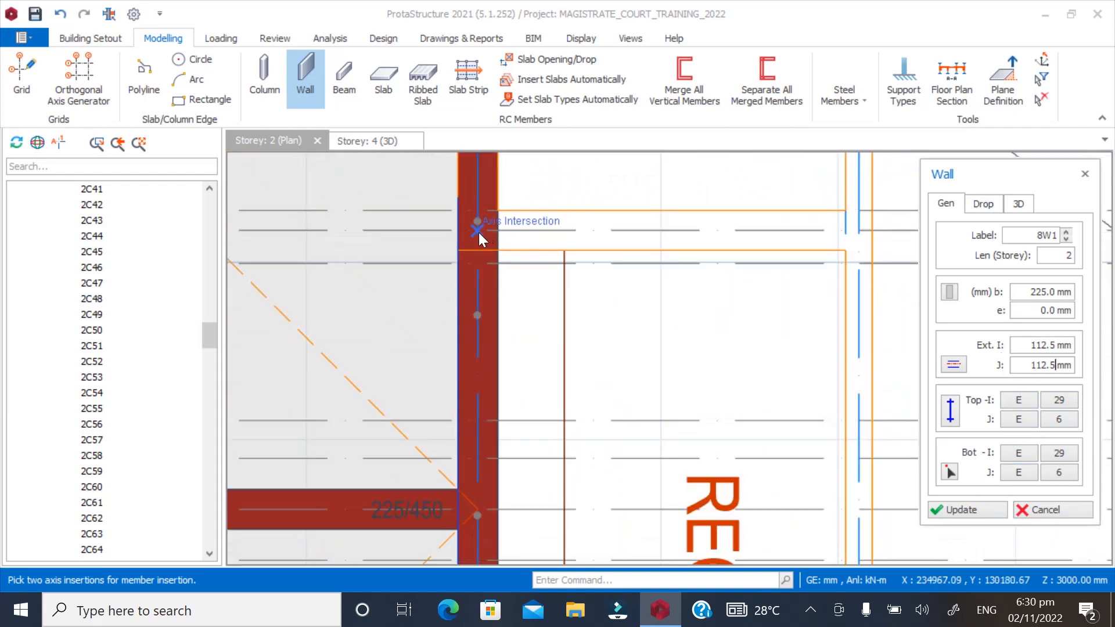
left_click(477, 229)
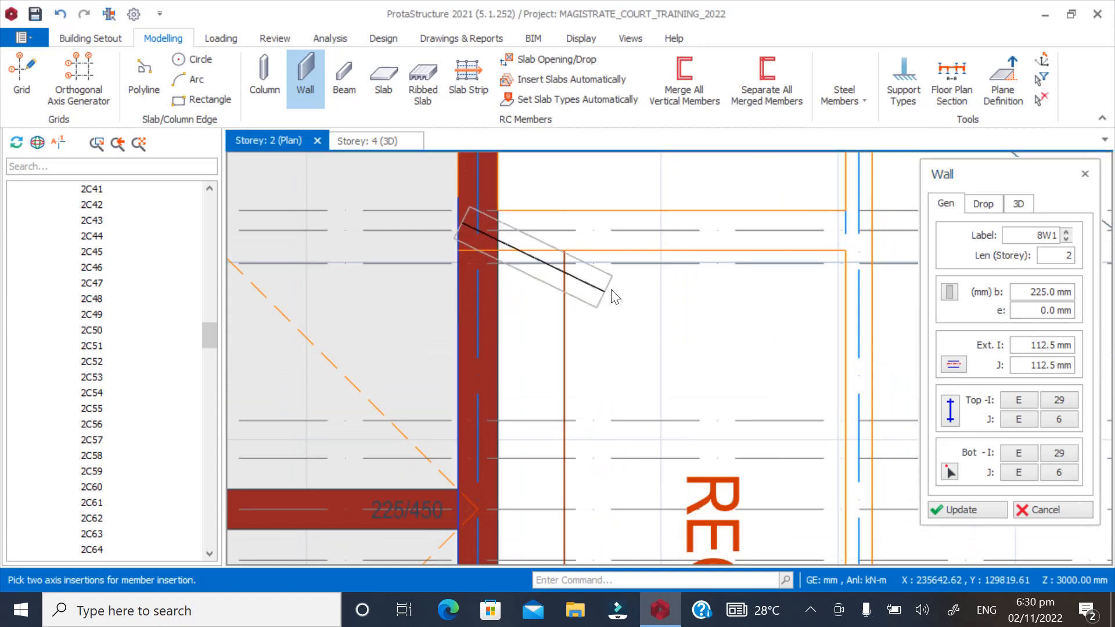
left_click(858, 235)
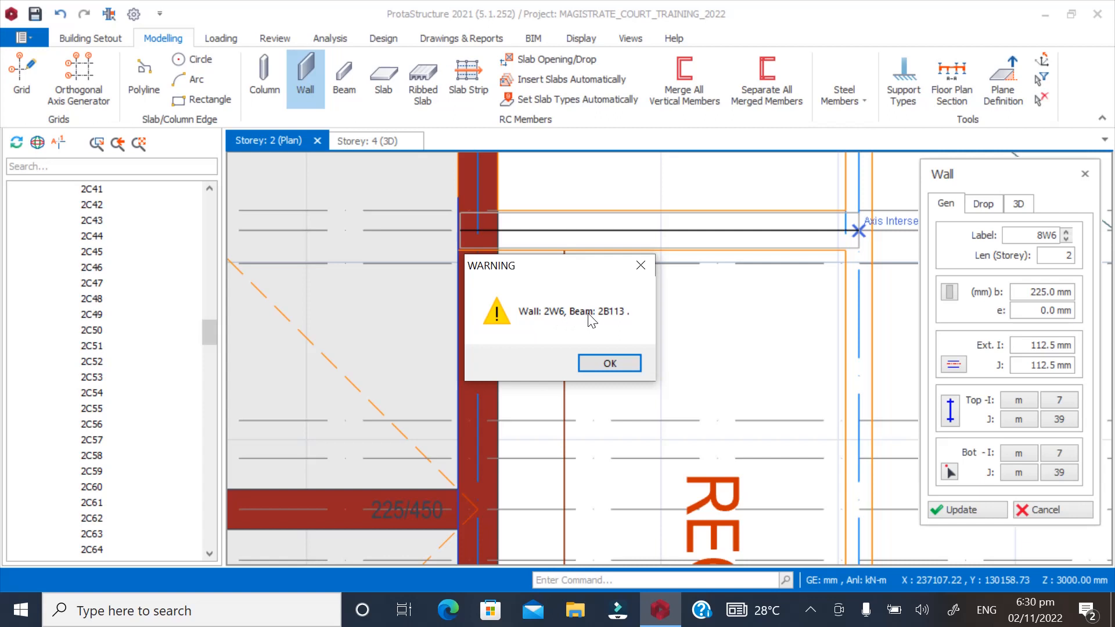
left_click(624, 368)
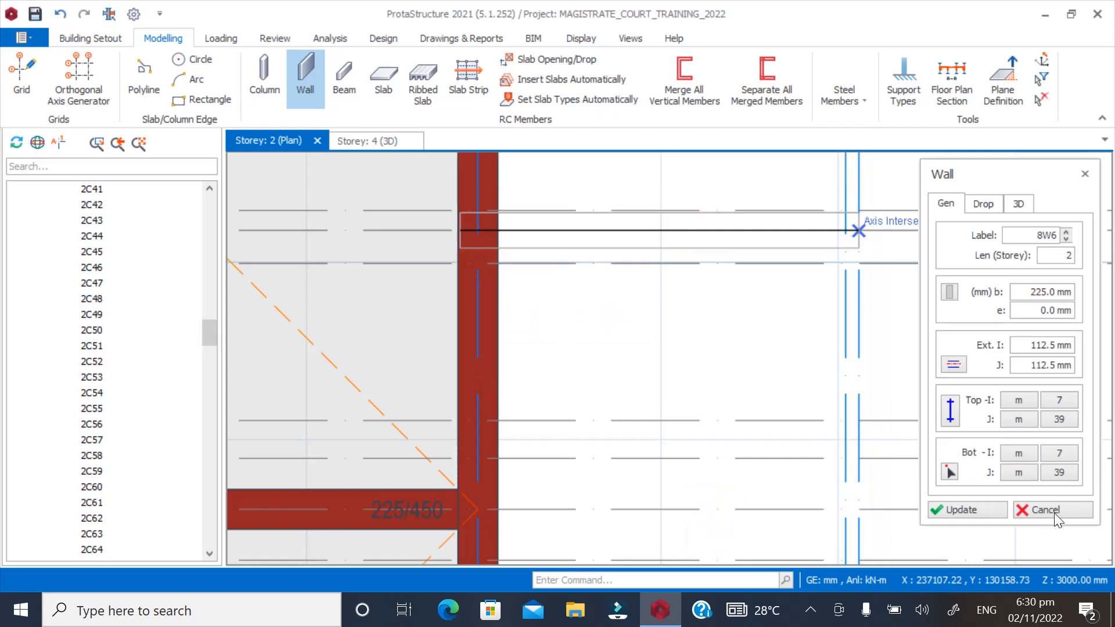
left_click(1054, 512)
left_click(1054, 513)
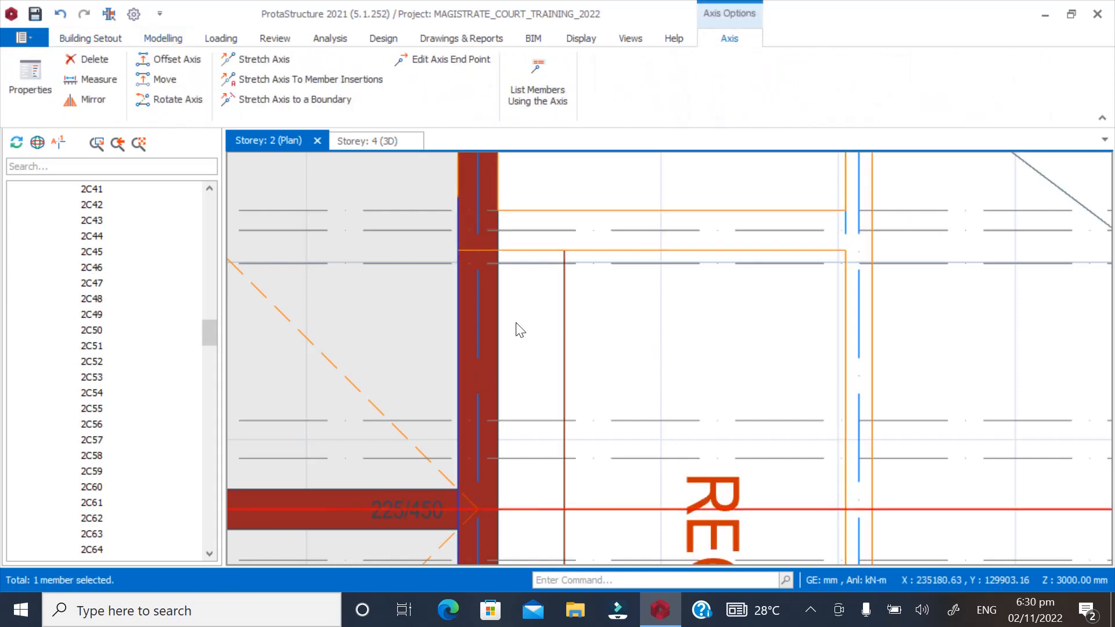
Delete beam 2B112 directly above column 2C29
scroll(518, 325, "down", 3)
scroll(515, 229, "up", 2)
scroll(481, 414, "up", 3)
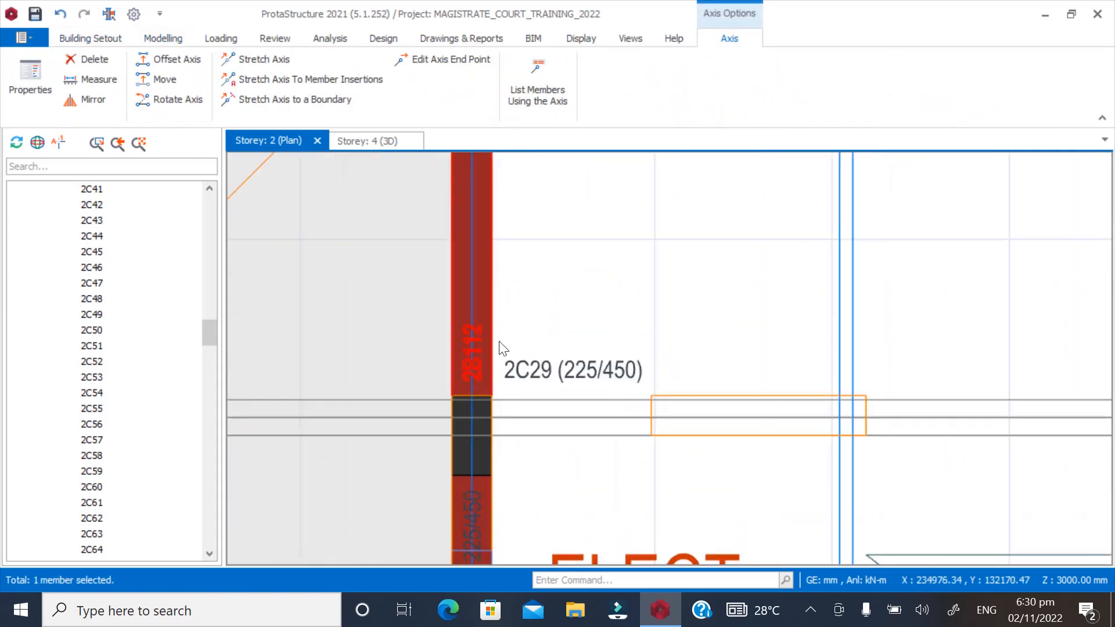
left_click(480, 354)
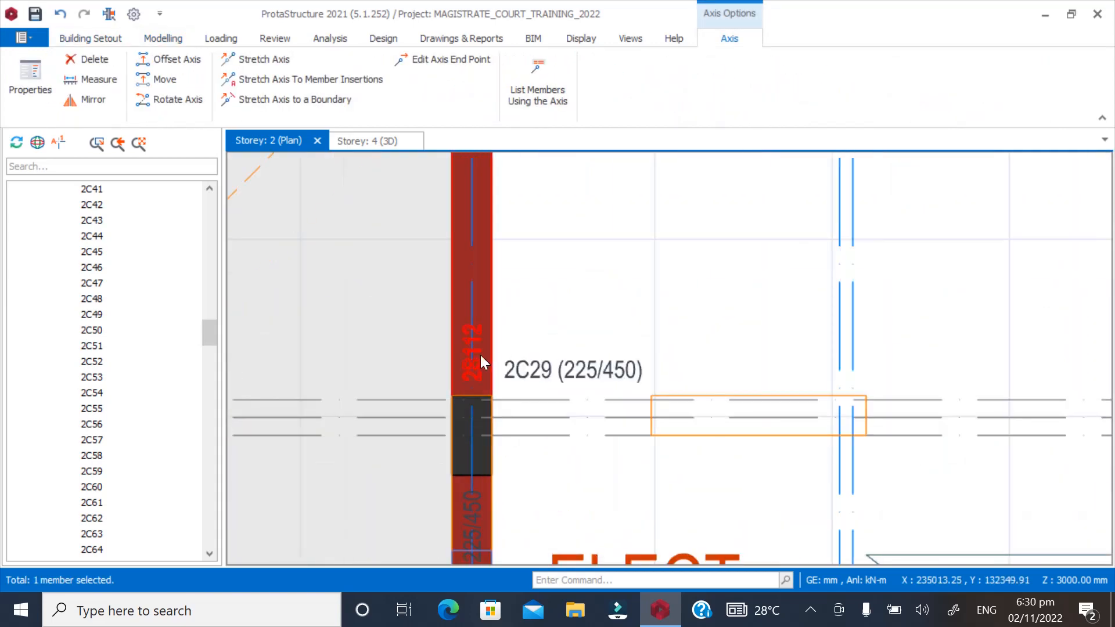
left_click(526, 331)
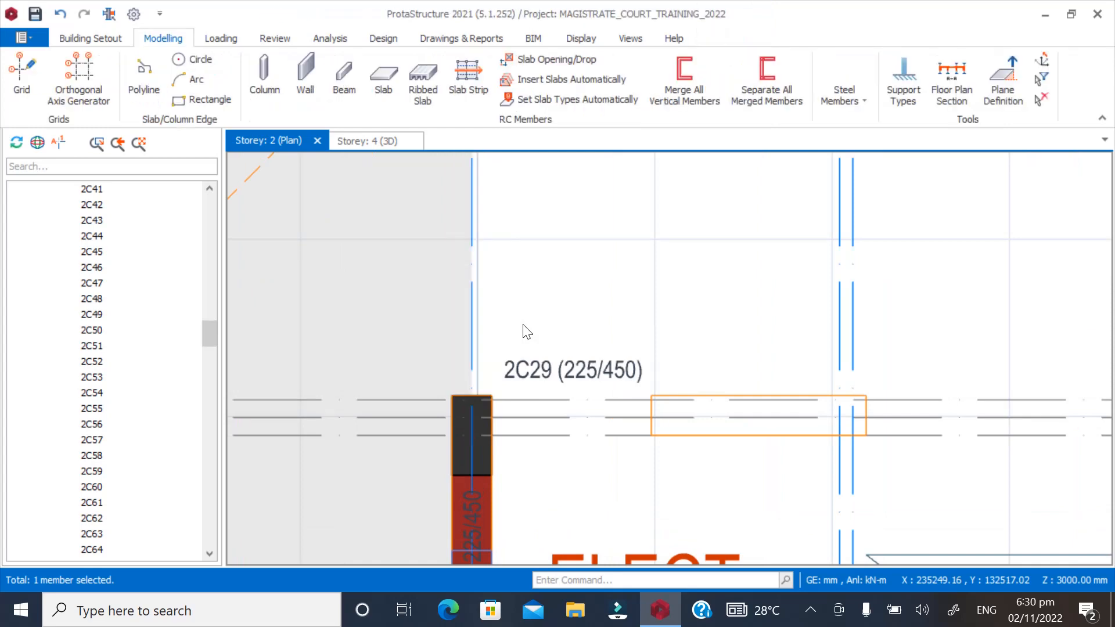
Delete the 225/450 beam running down from column 2C29 beside the ELECT. room and reception
scroll(540, 294, "down", 3)
scroll(504, 451, "up", 3)
left_click(545, 305)
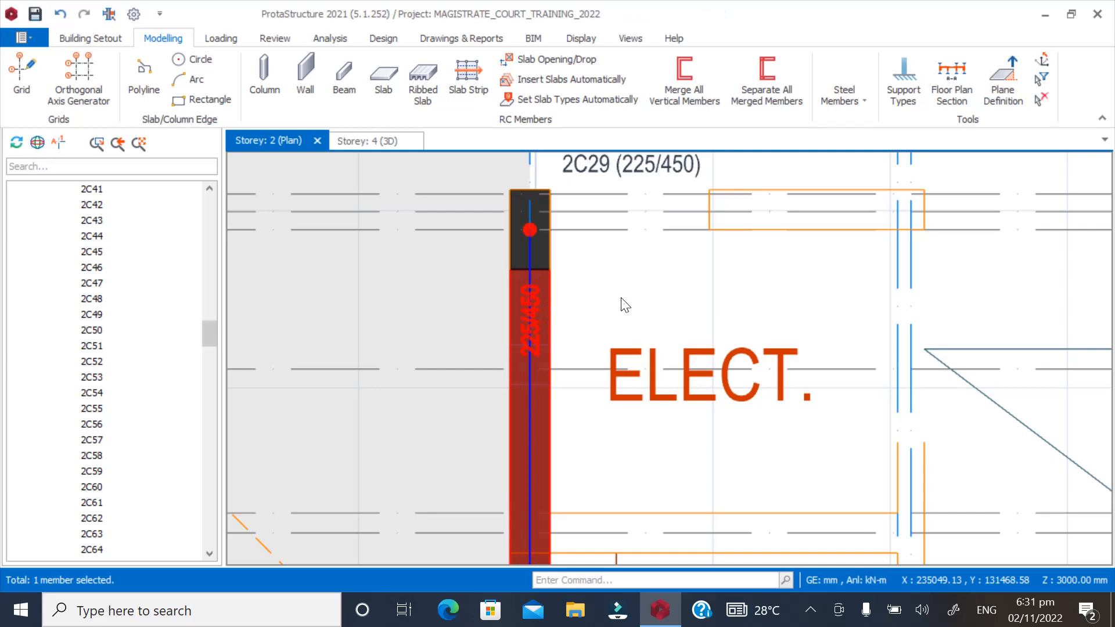
scroll(451, 348, "down", 3)
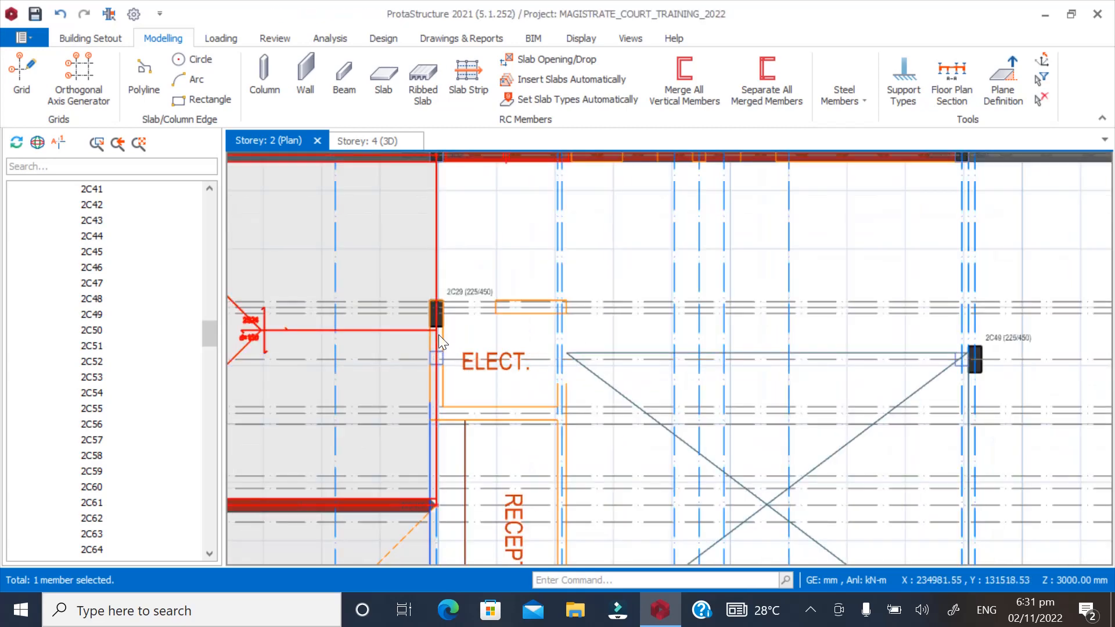
scroll(437, 336, "up", 2)
scroll(528, 270, "down", 1)
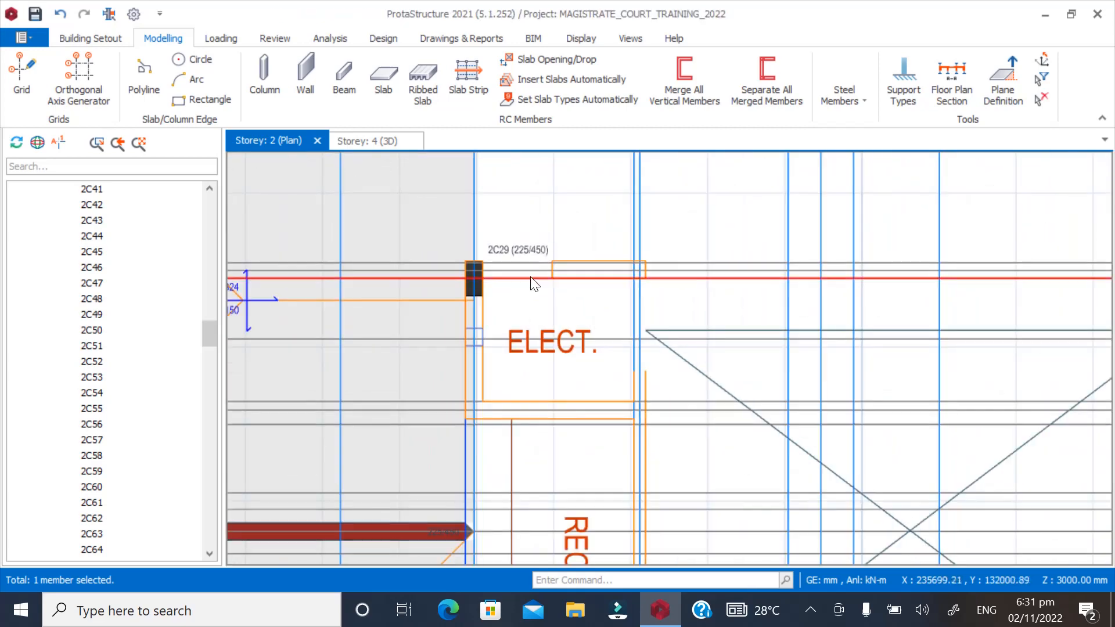
scroll(520, 316, "down", 1)
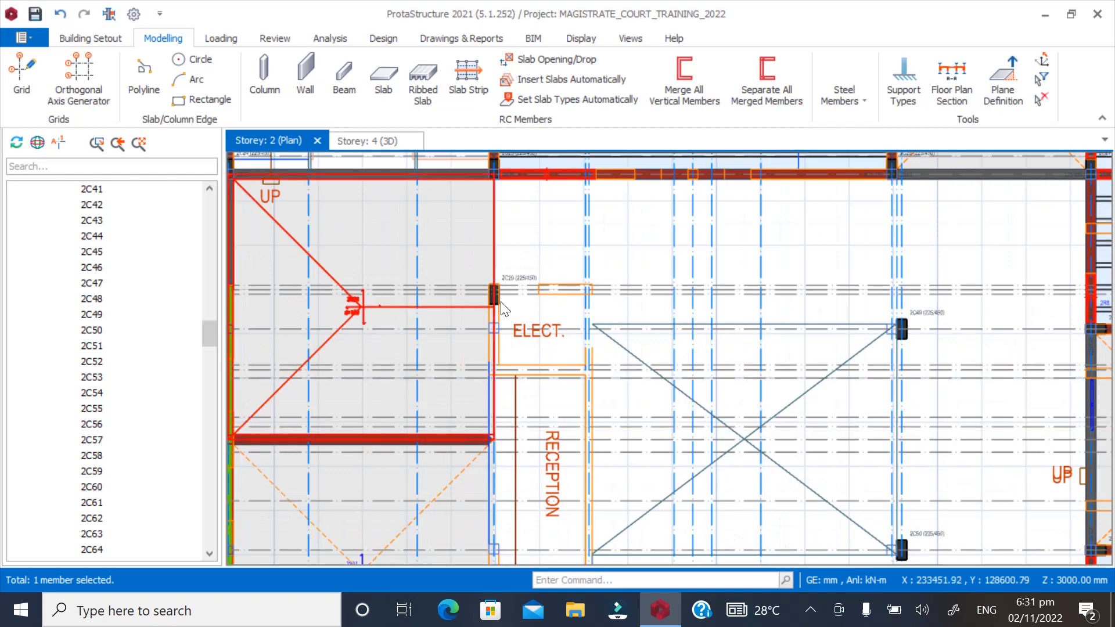
scroll(536, 296, "down", 2)
scroll(512, 368, "up", 3)
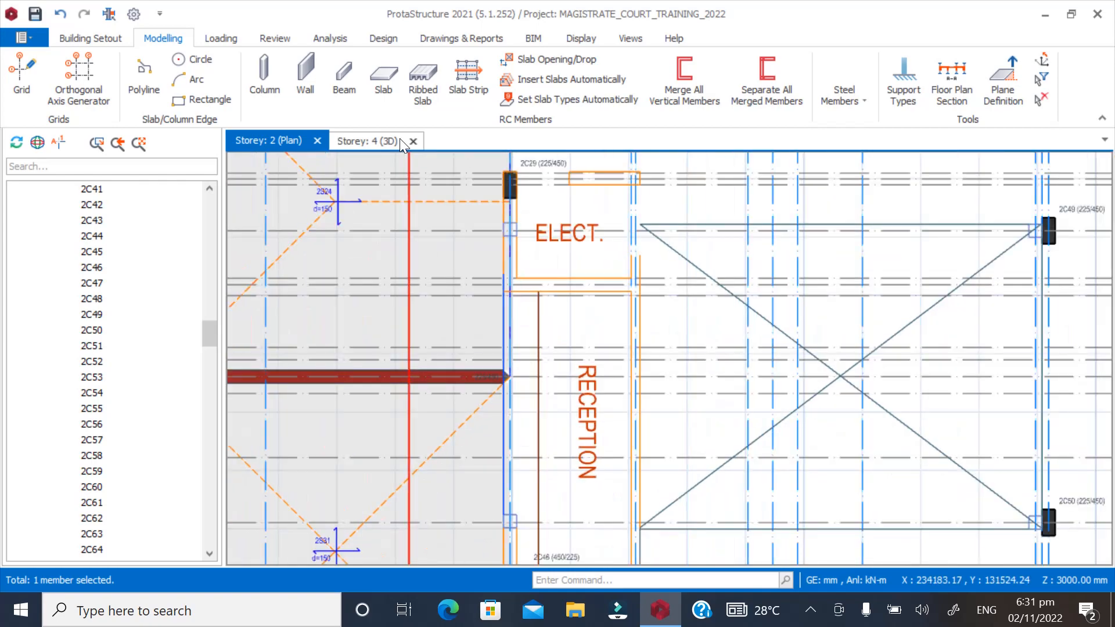
Set up a new shear wall 225 mm thick with 112.5 mm extensions at both ends
left_click(308, 80)
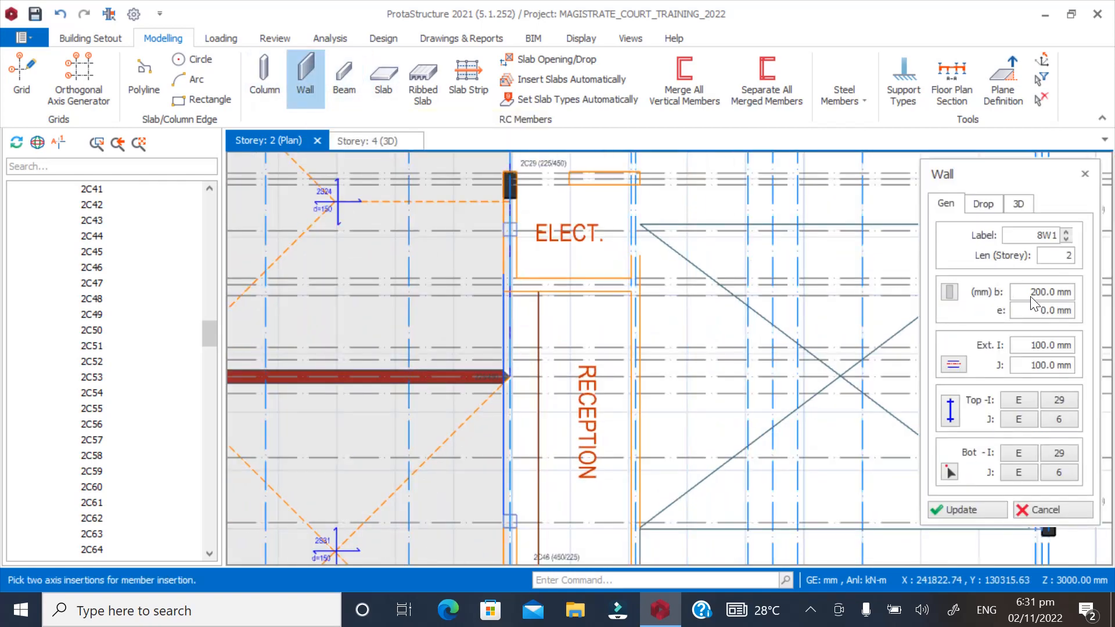
left_click_drag(1030, 292, 1091, 290)
type("25")
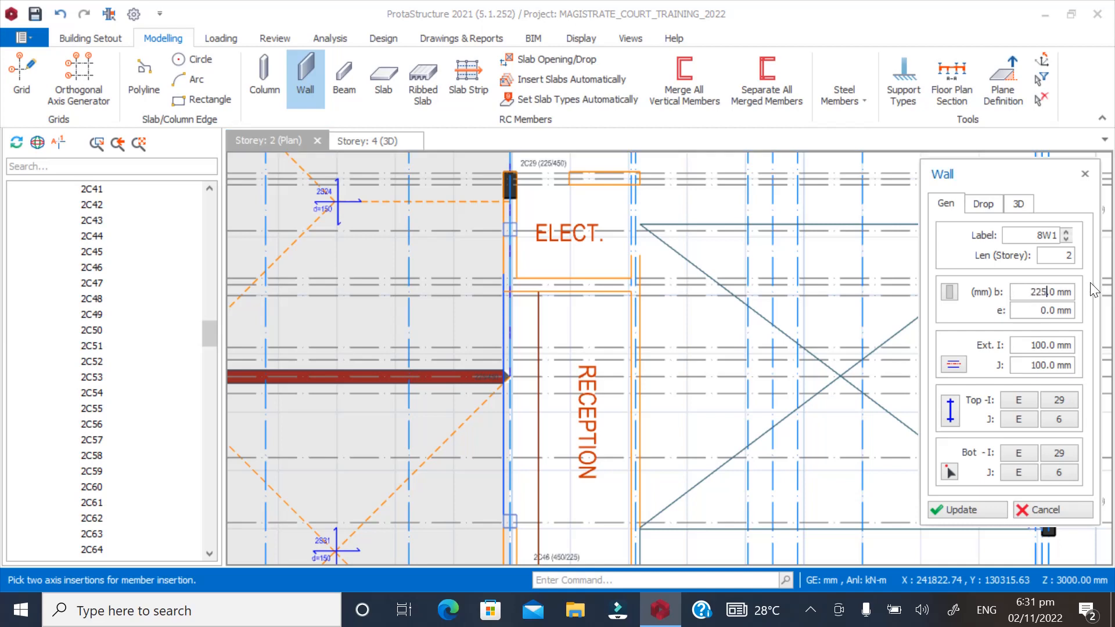
left_click_drag(1038, 349, 1089, 343)
type("12")
left_click_drag(1033, 367, 1109, 368)
type("112")
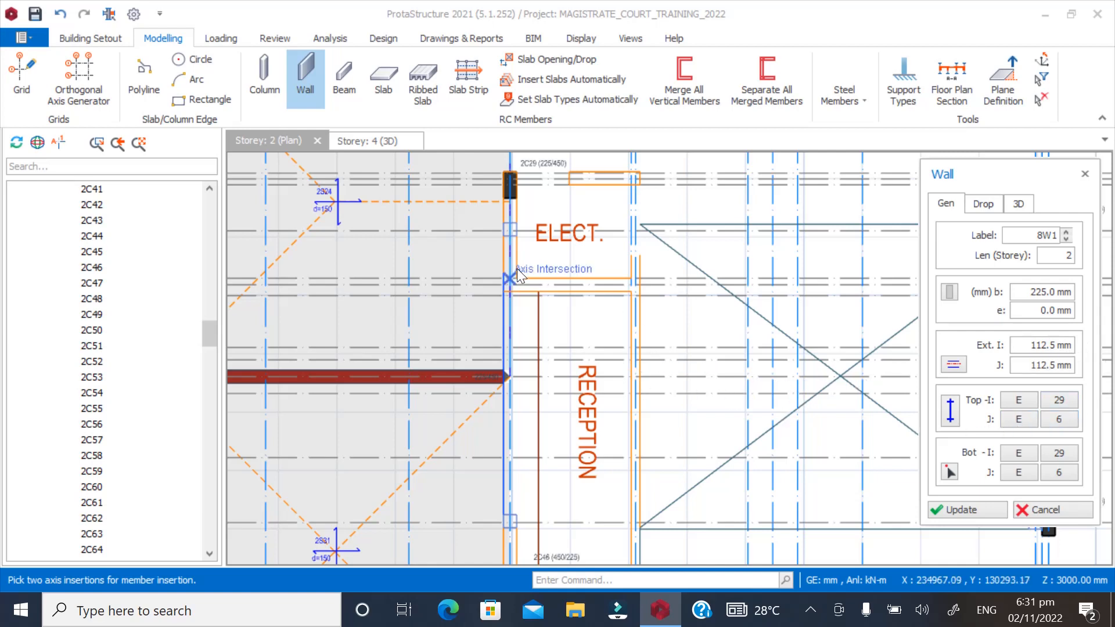
Insert the shear wall between the ELECT. room and the reception, from the slab-edge axis to the void-side wall centreline axis
scroll(509, 284, "up", 4)
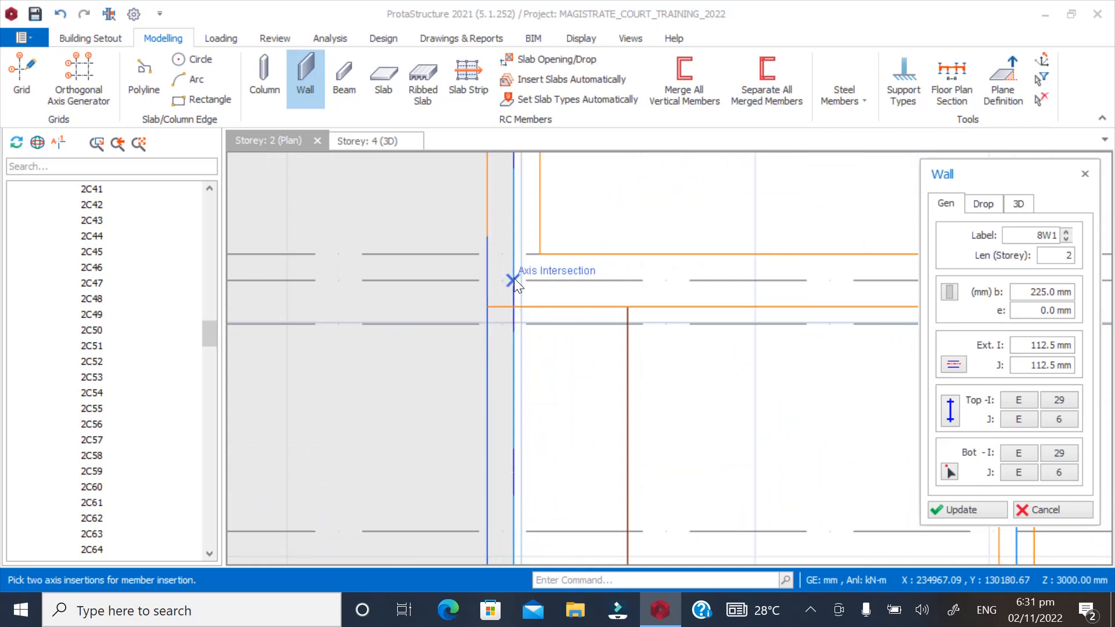
left_click(515, 279)
scroll(438, 365, "down", 3)
scroll(682, 347, "up", 3)
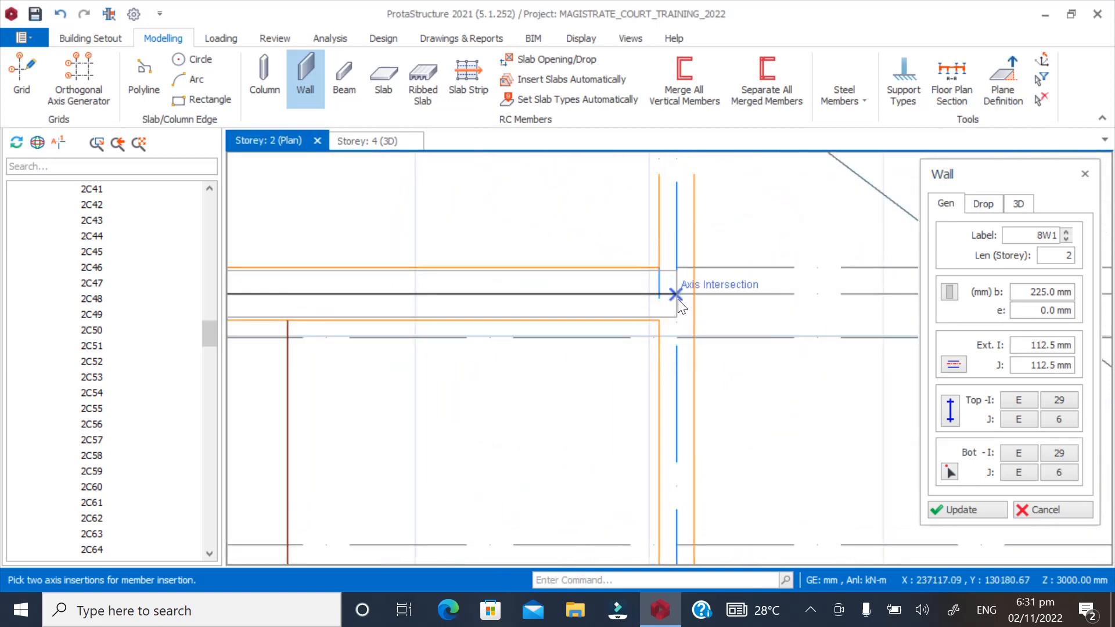
left_click(678, 300)
scroll(691, 391, "down", 3)
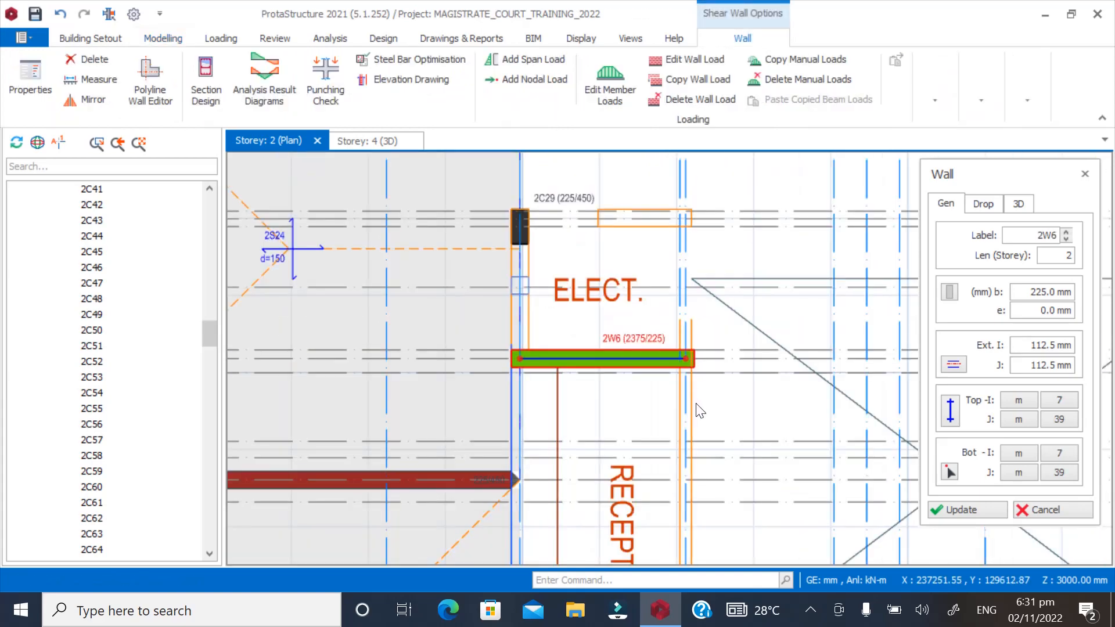
Try to insert a 225 mm shear wall along the reception's void-side centreline, from the new wall's end to the lower-wall axis
scroll(522, 200, "up", 3)
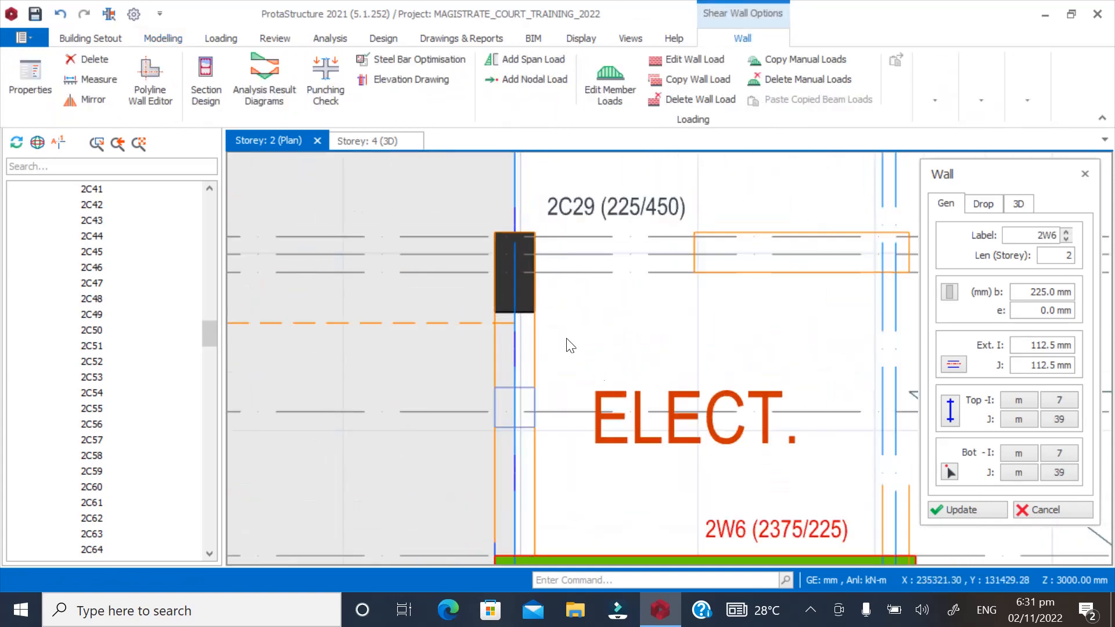
scroll(495, 321, "down", 2)
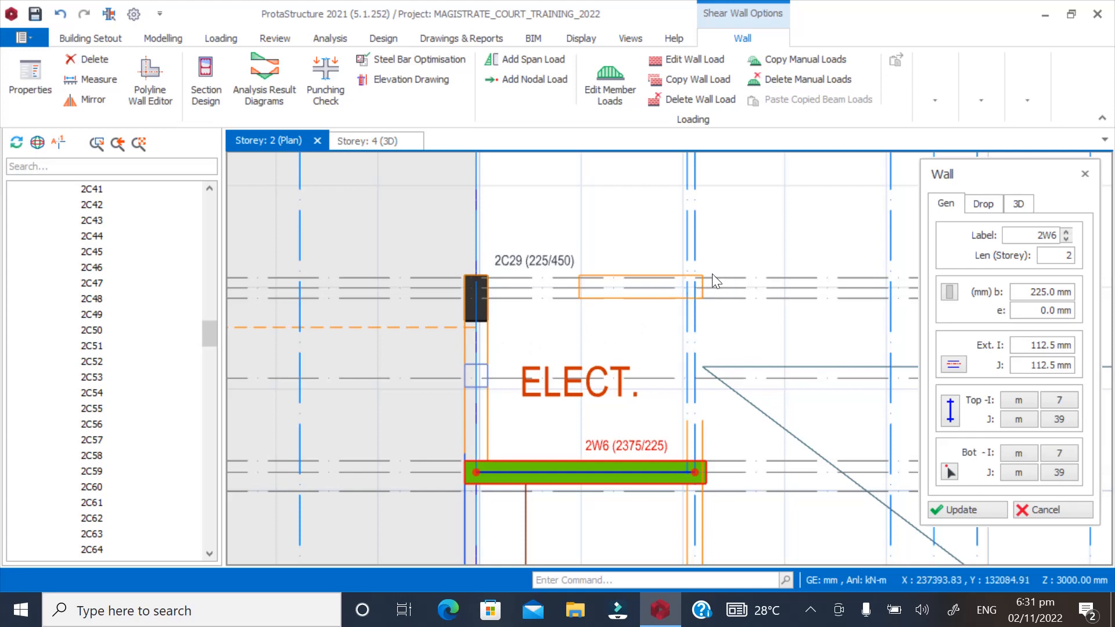
scroll(540, 406, "down", 2)
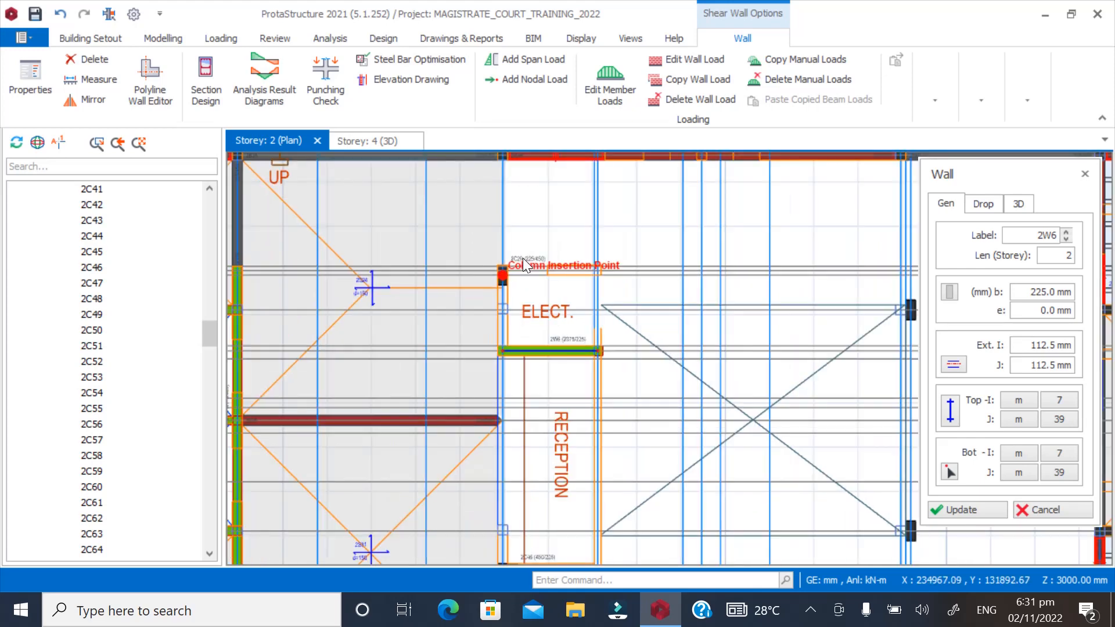
scroll(597, 358, "up", 4)
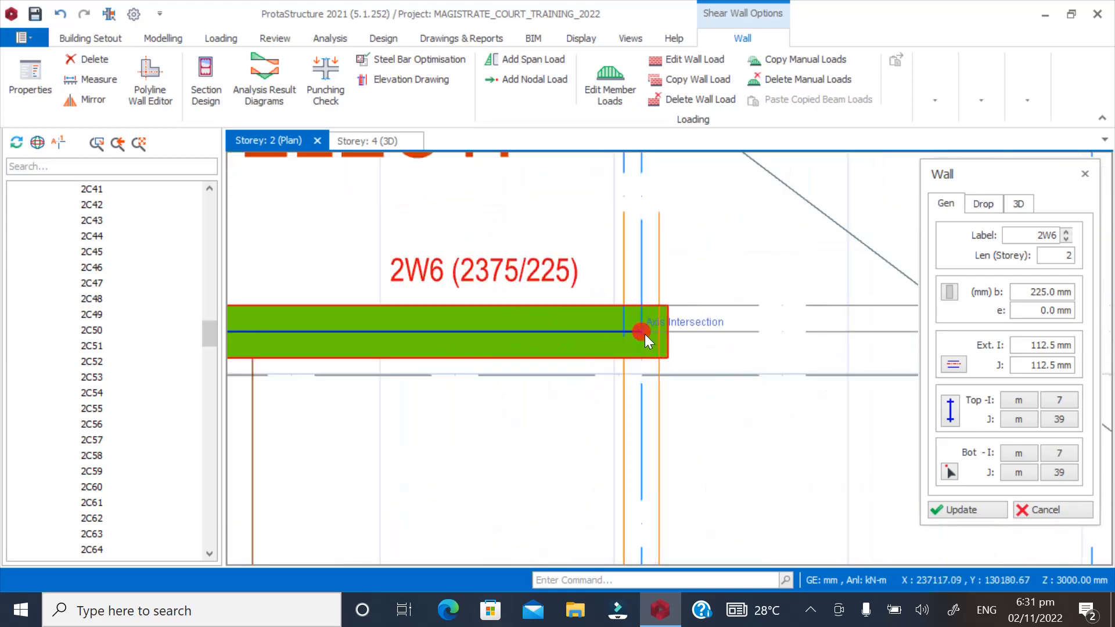
scroll(666, 267, "down", 3)
scroll(691, 430, "up", 4)
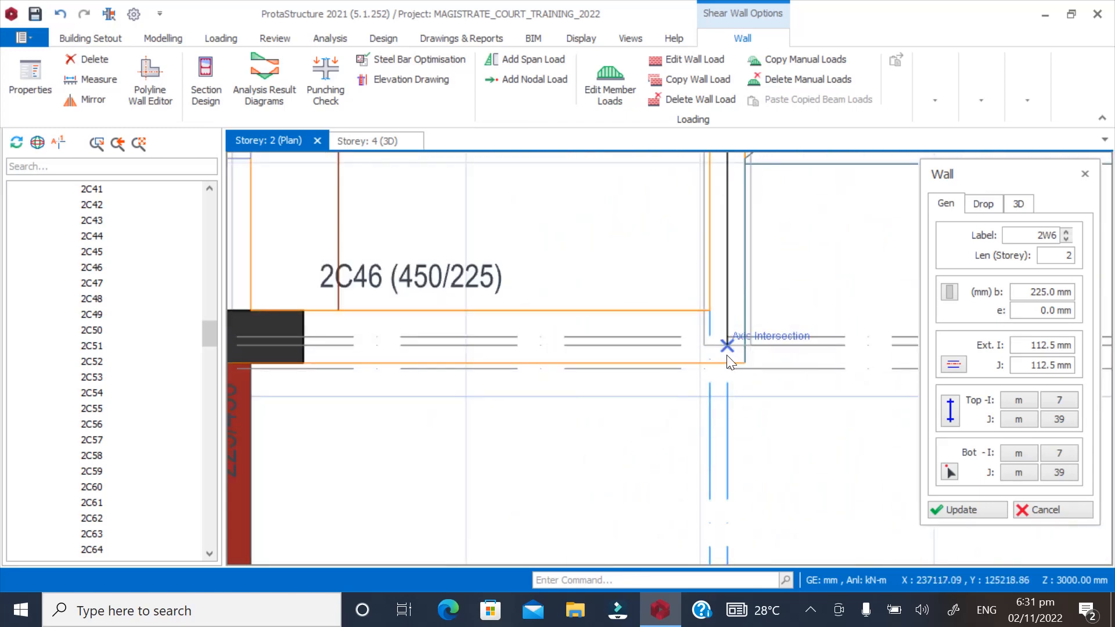
scroll(726, 346, "up", 1)
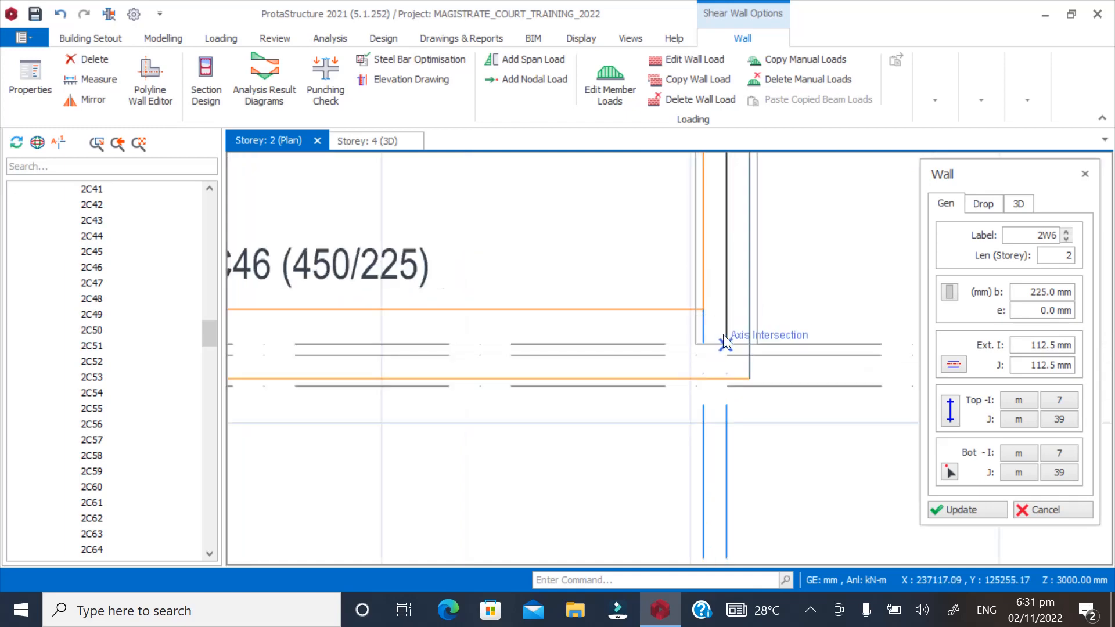
left_click(726, 348)
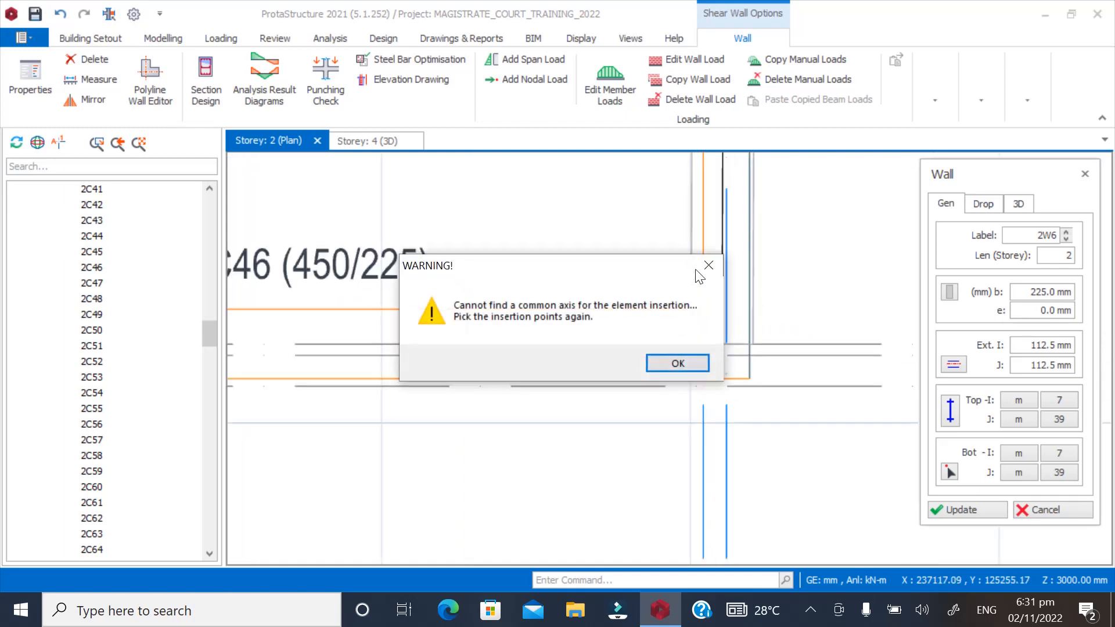
left_click(714, 267)
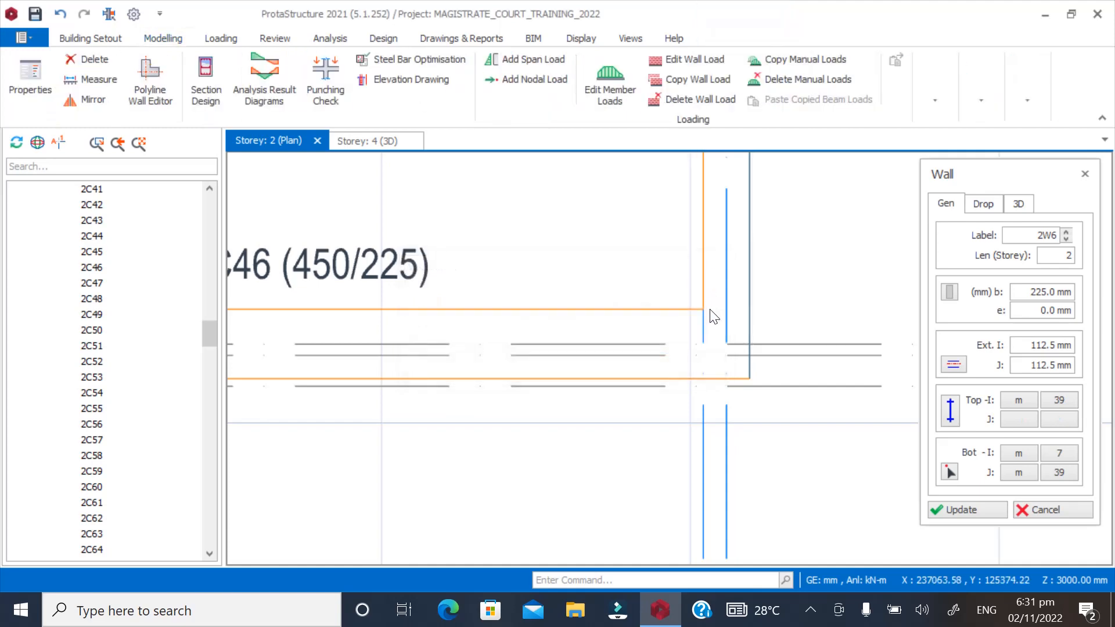
Insert a 225 mm shear wall along the reception's void-side centreline, from the lower-wall axis up to the end of the ELECT./reception wall
left_click(726, 356)
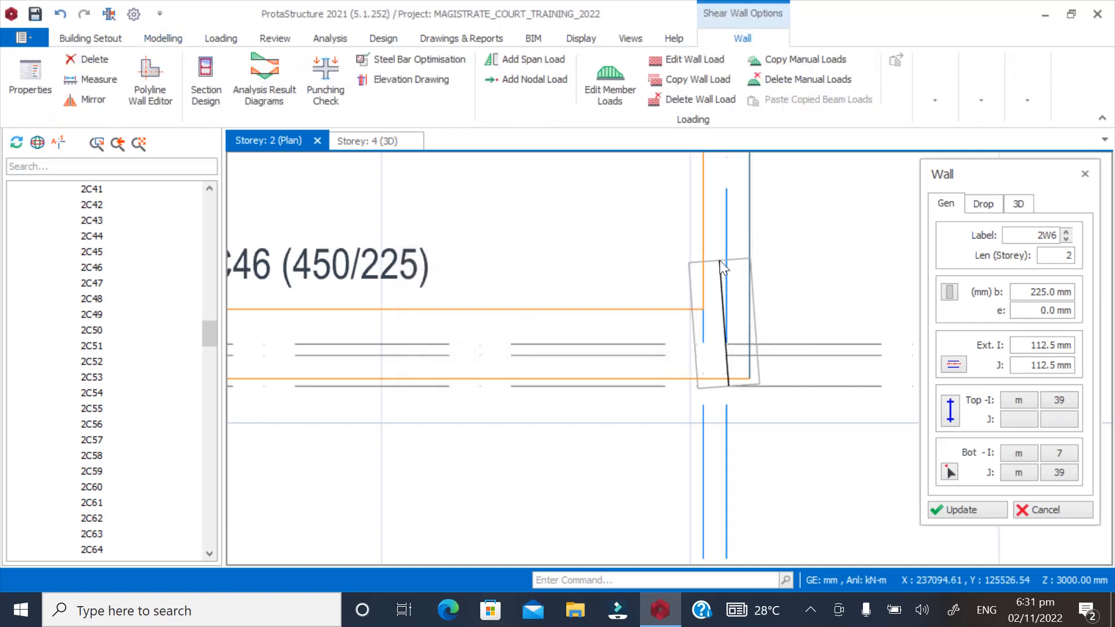
scroll(668, 418, "down", 3)
scroll(663, 422, "down", 3)
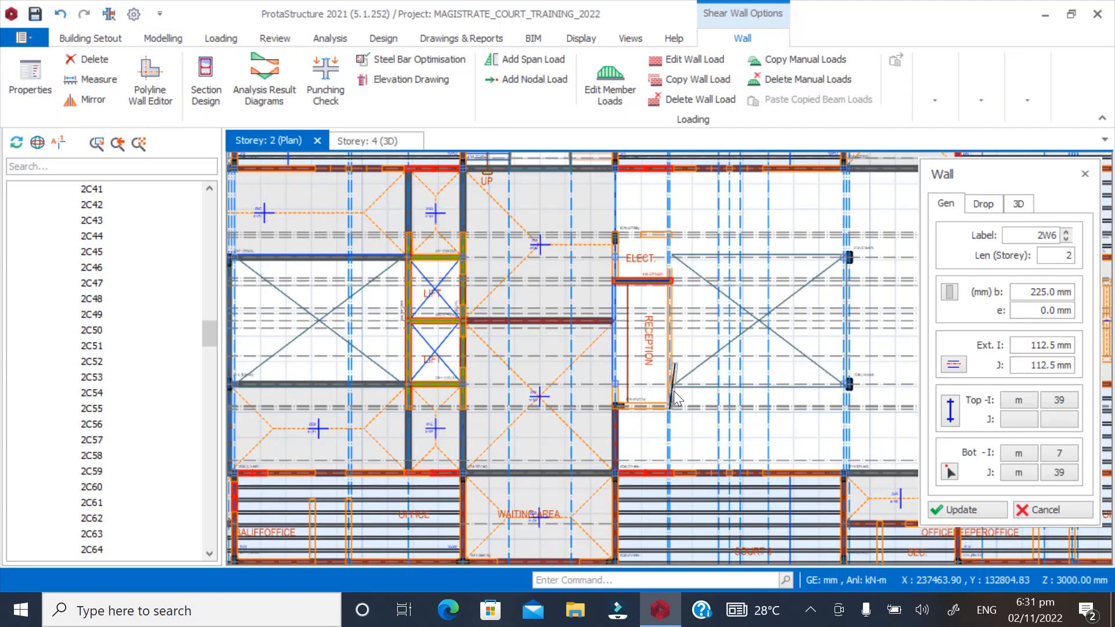
scroll(667, 383, "up", 5)
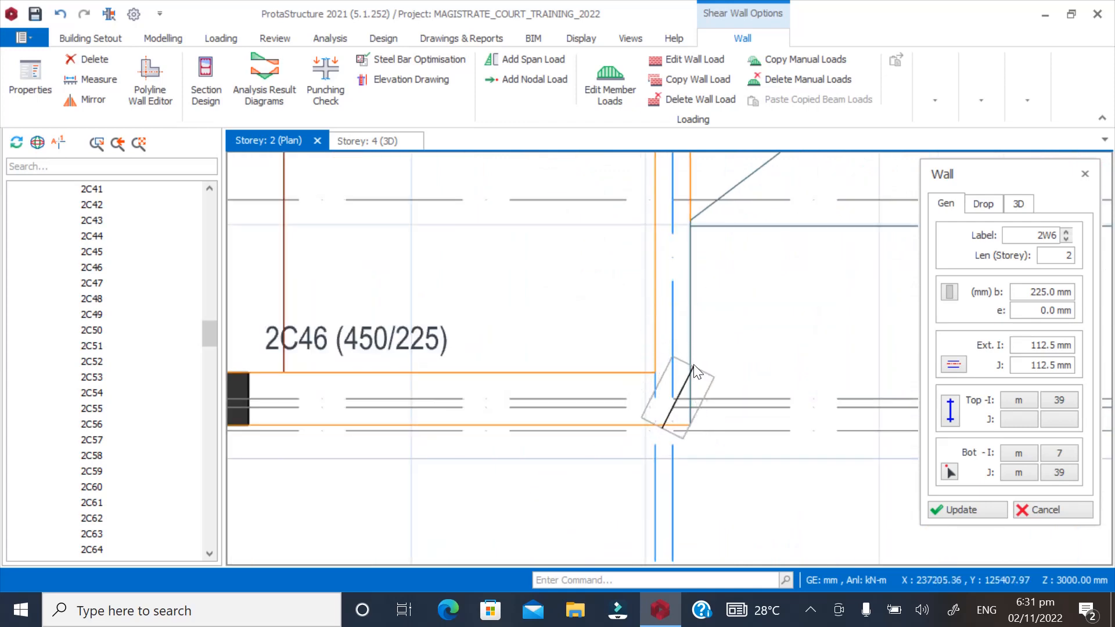
scroll(673, 400, "up", 2)
left_click(677, 381)
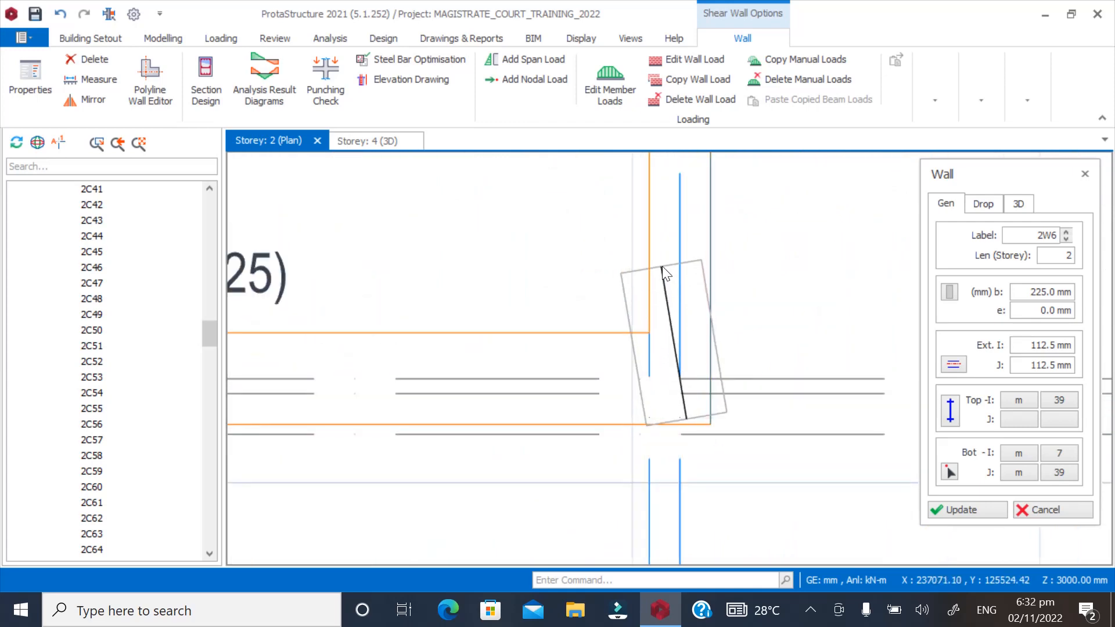
scroll(649, 423, "down", 2)
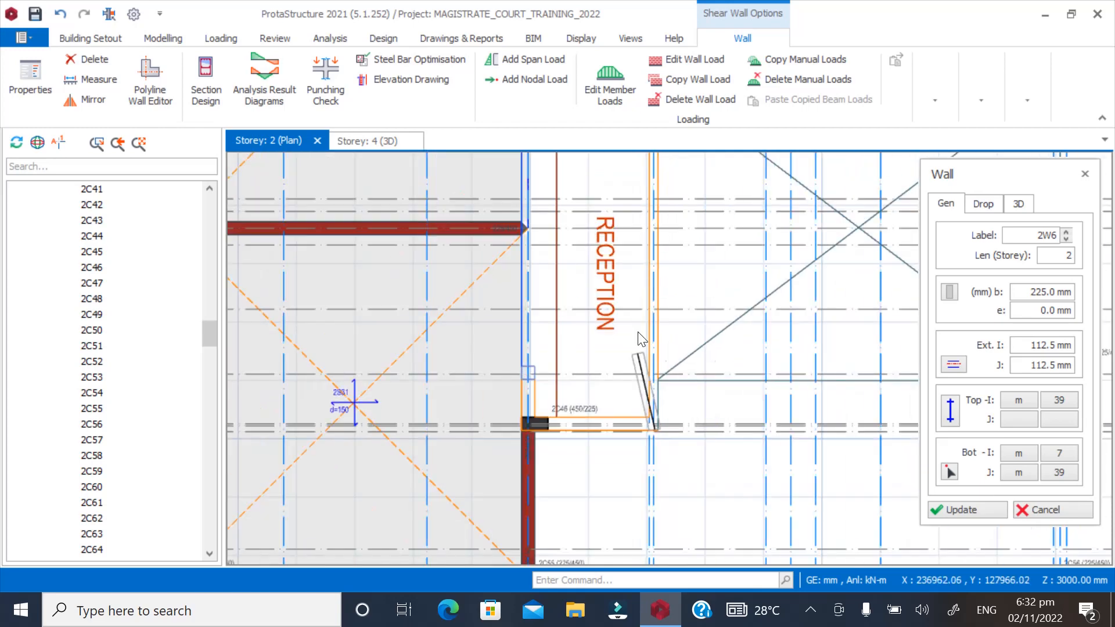
scroll(634, 266, "down", 2)
scroll(649, 280, "up", 2)
scroll(649, 280, "up", 3)
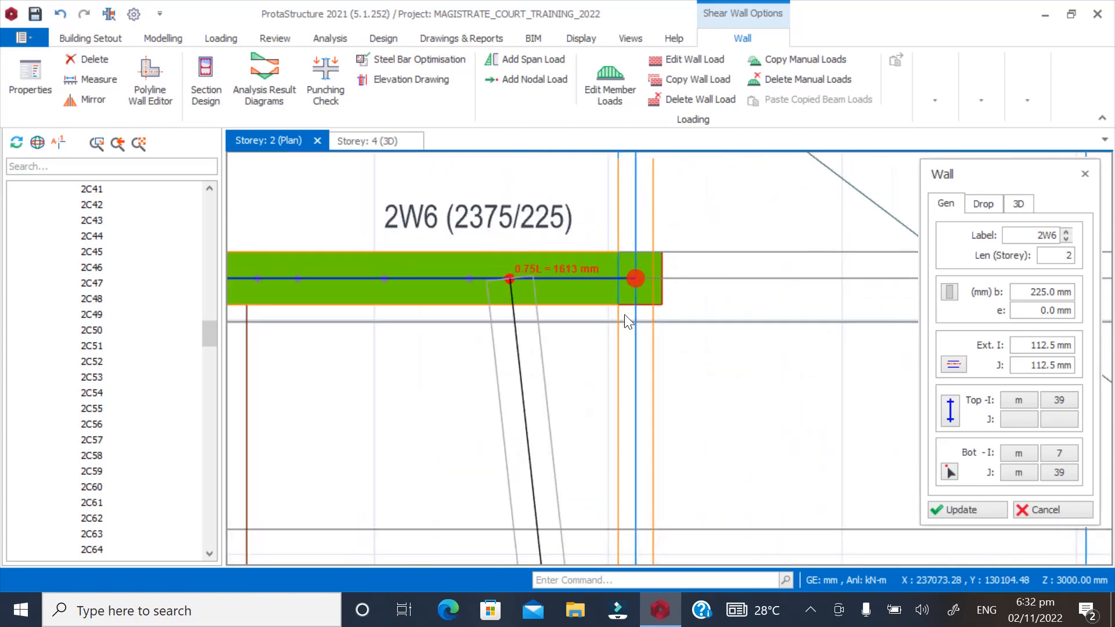
left_click(636, 282)
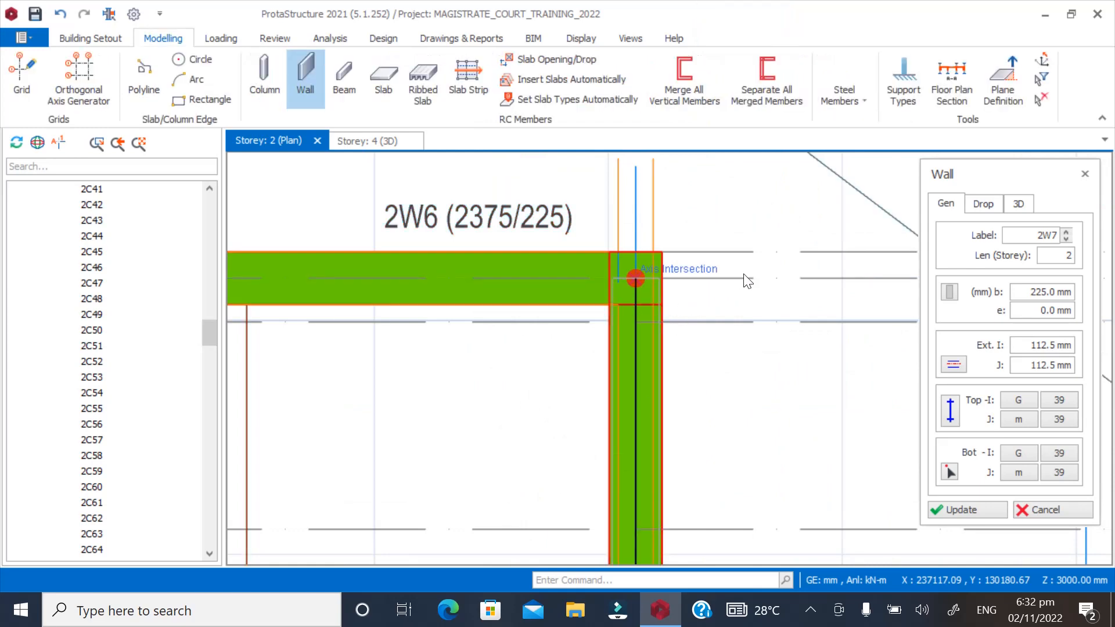
Insert a 225 mm shear wall along the reception's lower side, from the void-side wall's lower end to the slab-edge axis at column 2C46
scroll(741, 279, "down", 5)
scroll(713, 422, "up", 8)
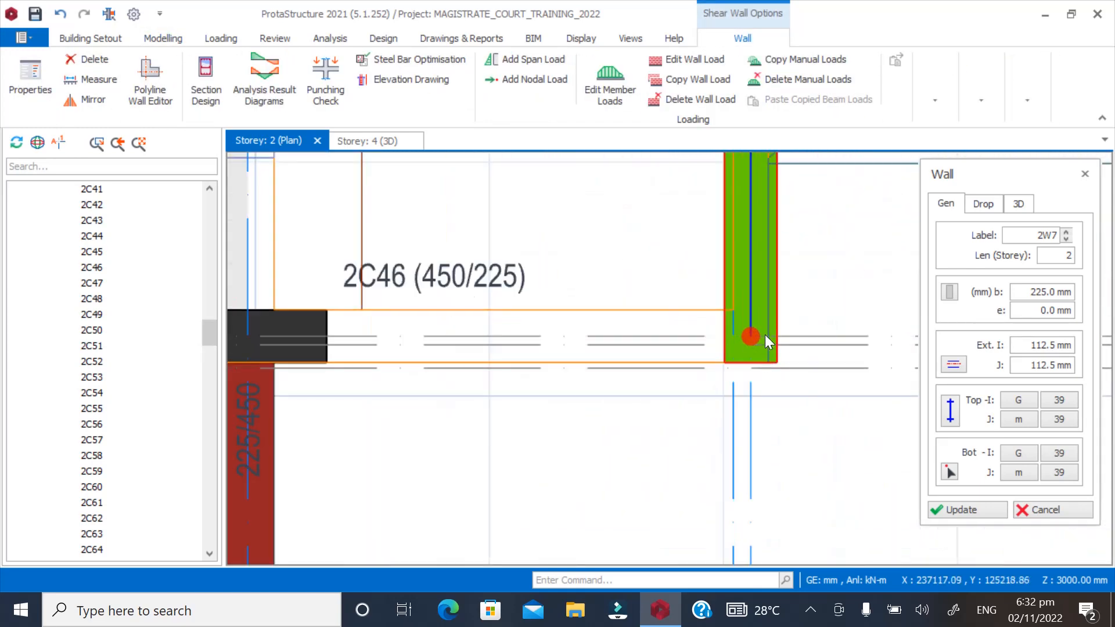
scroll(737, 372, "up", 2)
left_click(751, 335)
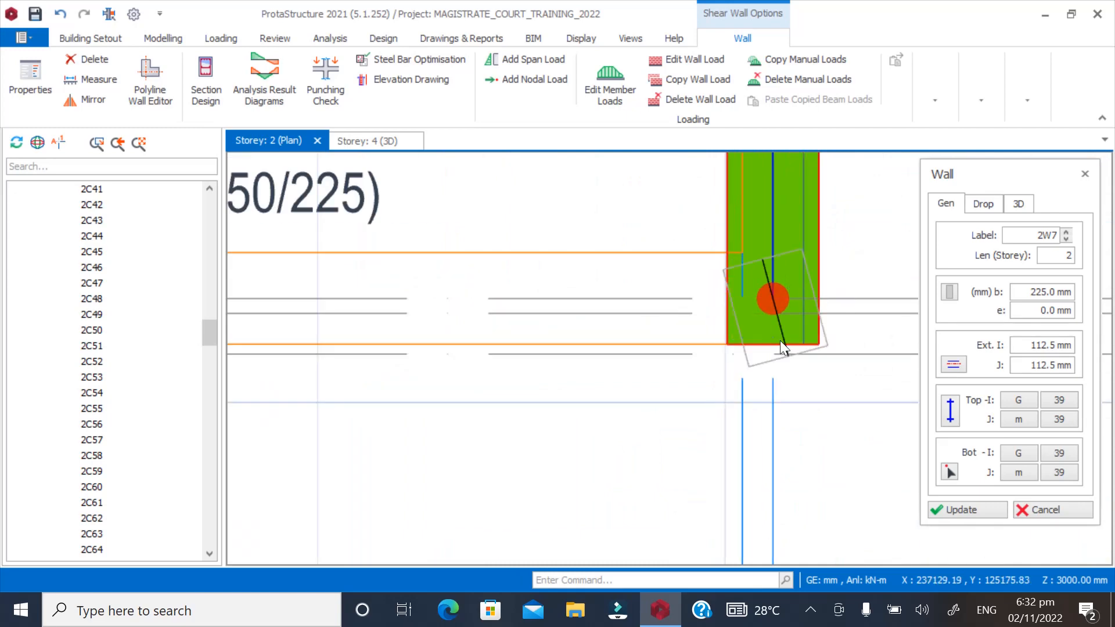
scroll(779, 340, "down", 4)
scroll(540, 365, "up", 3)
left_click(503, 327)
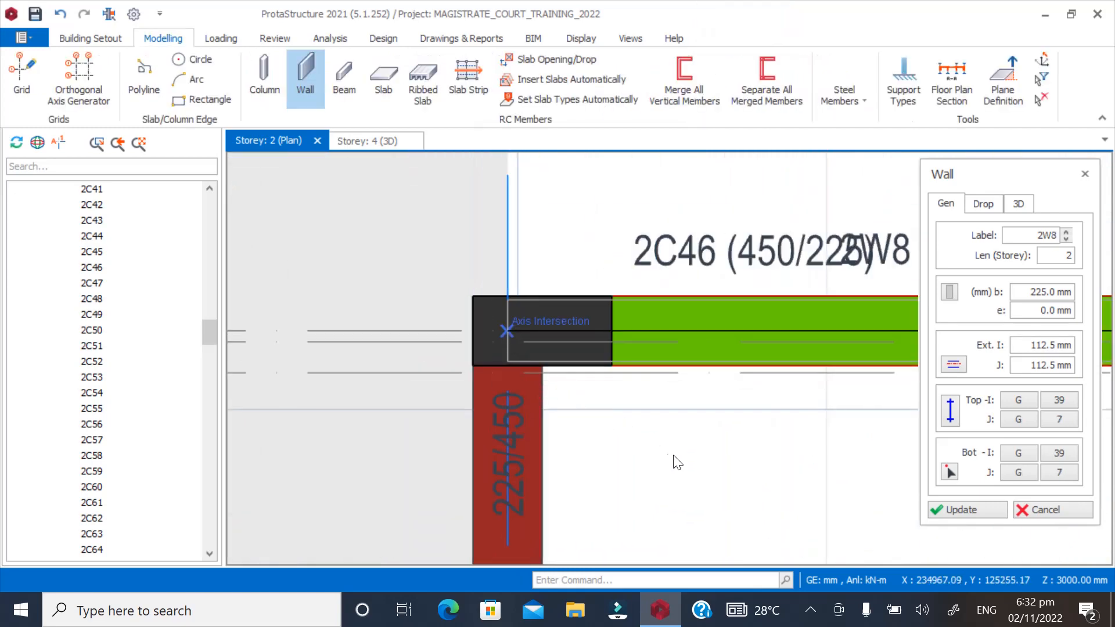
scroll(678, 465, "down", 5)
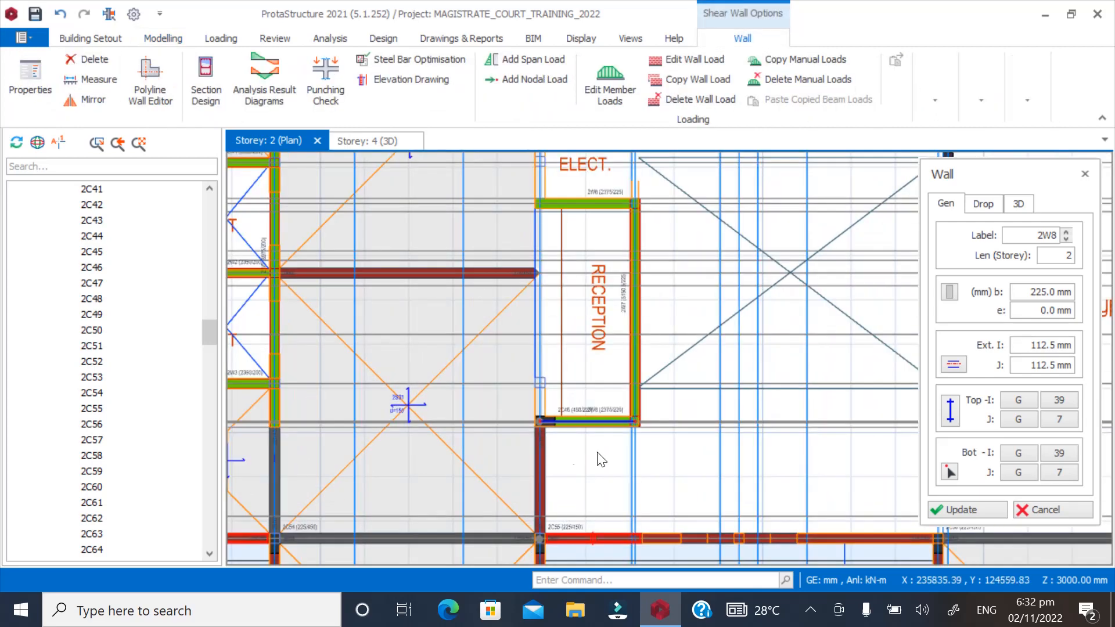
scroll(583, 290, "up", 2)
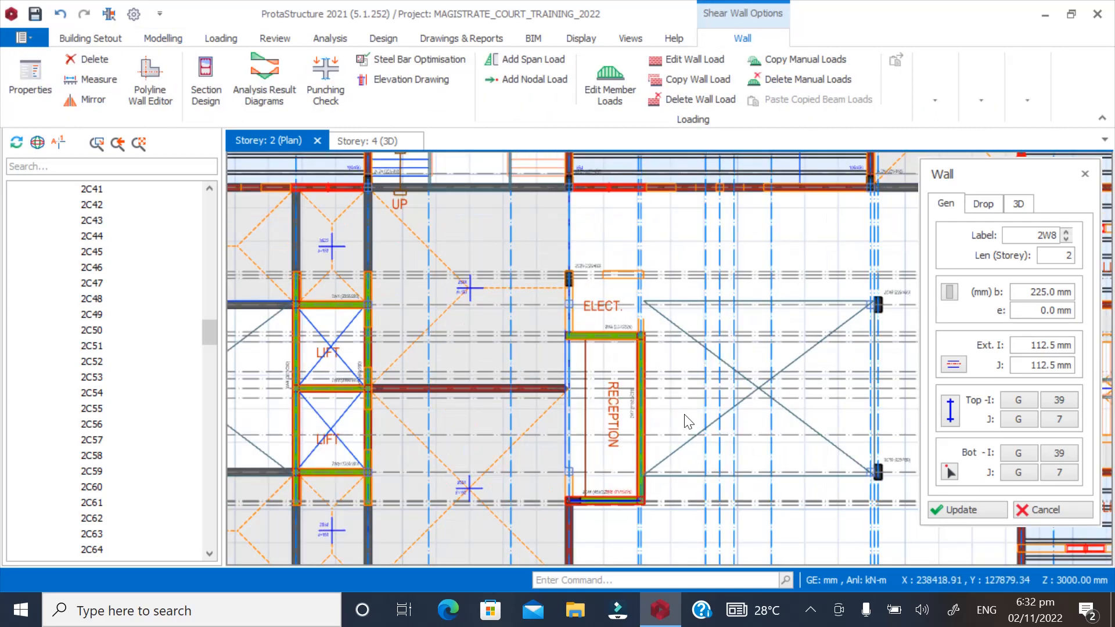
left_click(1045, 510)
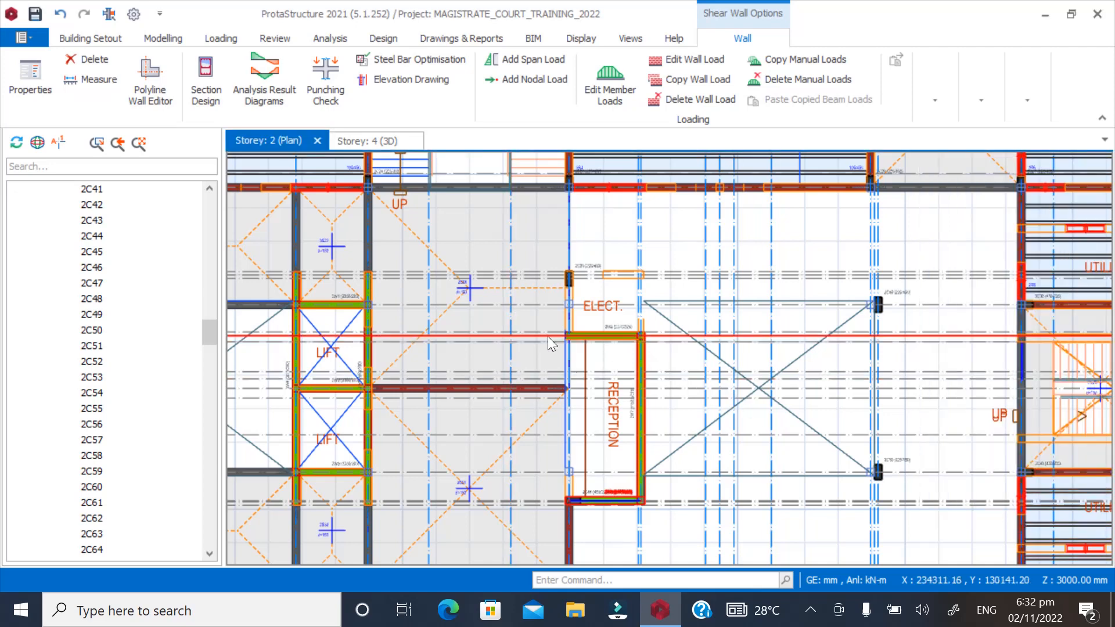
Insert a 225/450 beam along the slab-edge axis from the column at the end of beam 2B39 to column 2C29, reusing the corridor beam's properties
scroll(550, 174, "up", 2)
scroll(551, 328, "down", 1)
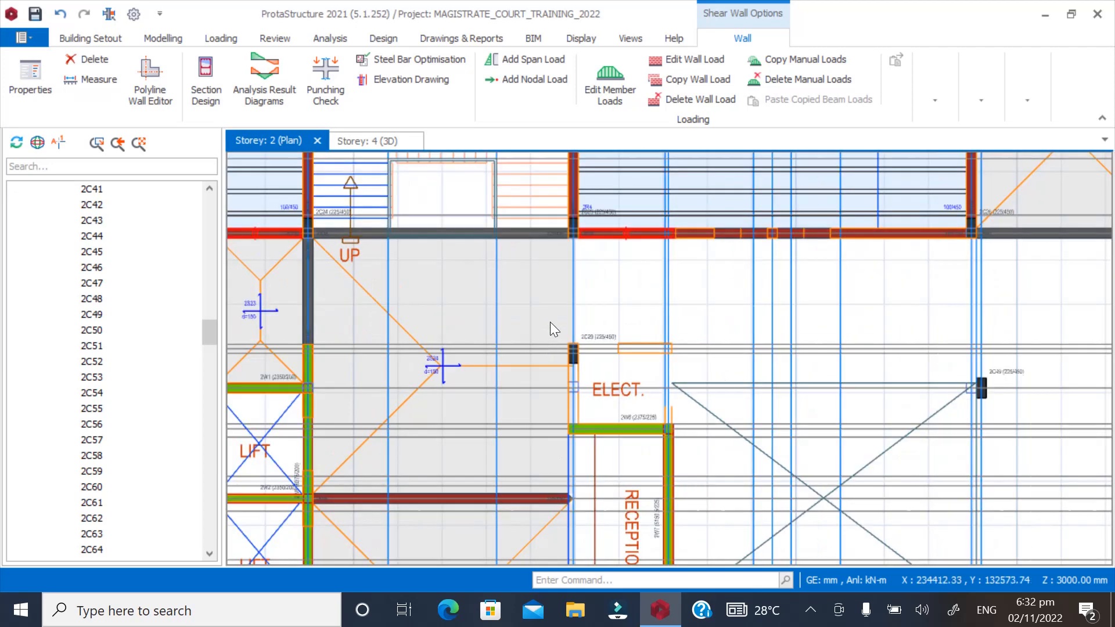
scroll(507, 533, "up", 3)
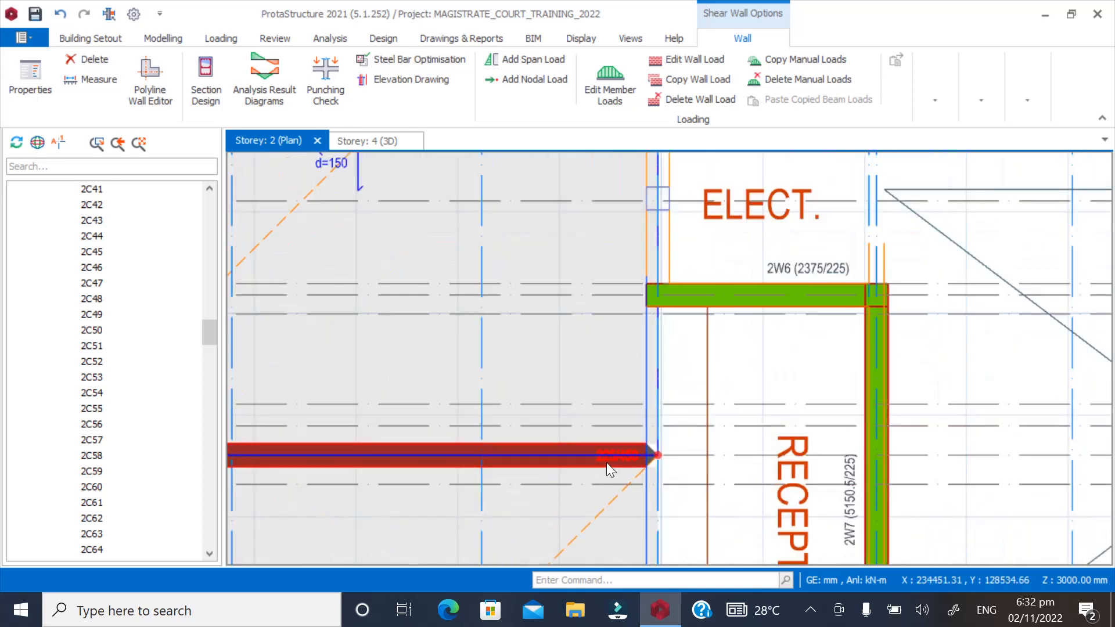
left_click(605, 457)
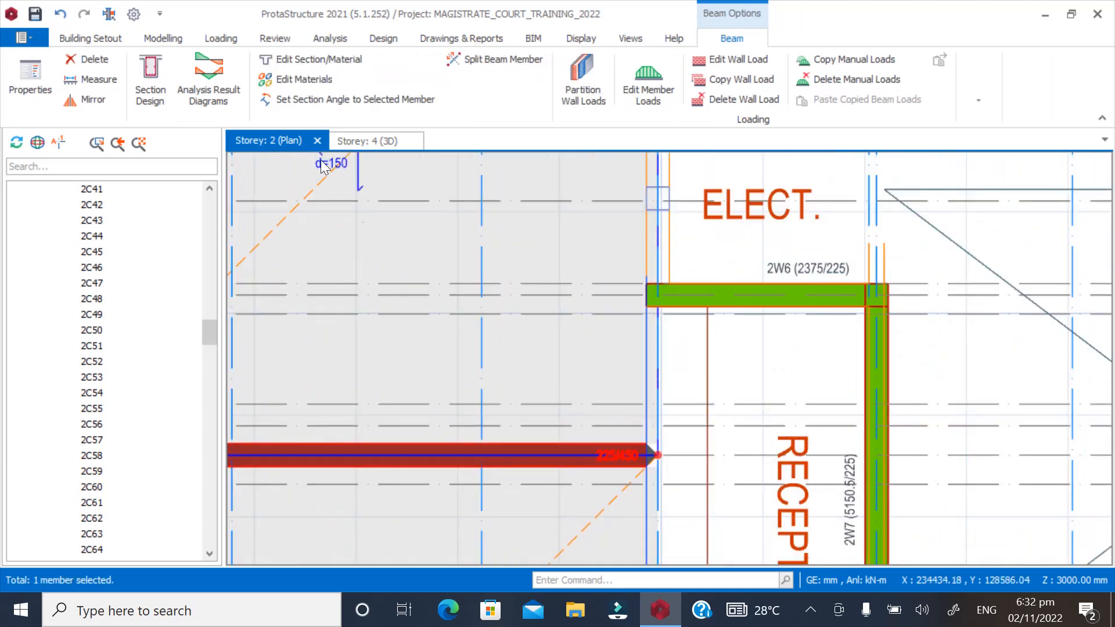
left_click(152, 41)
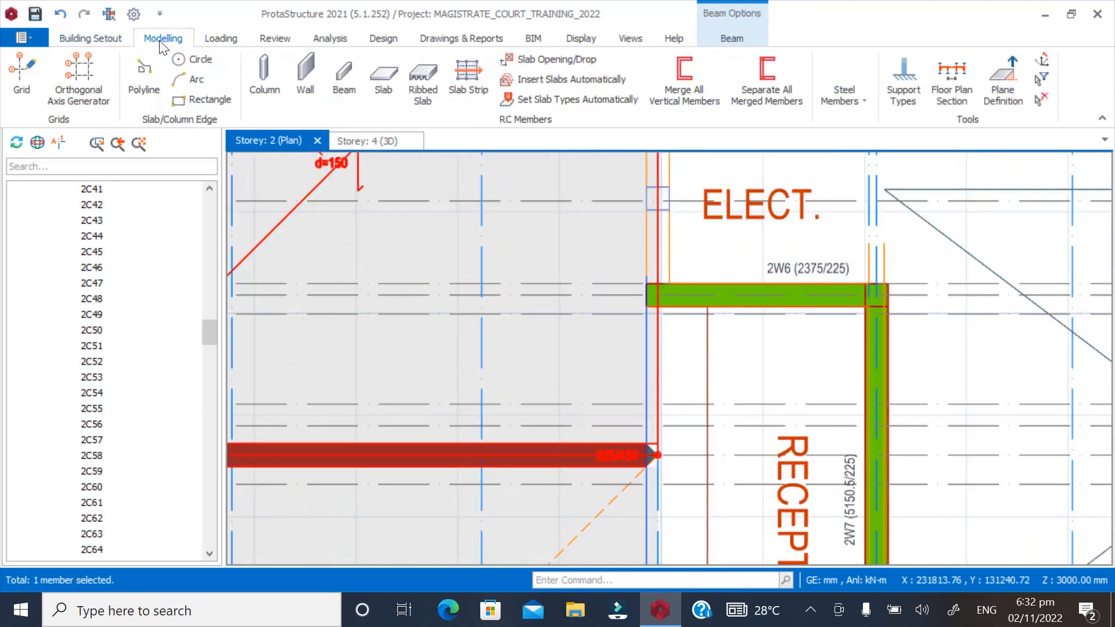
left_click(349, 79)
scroll(522, 414, "down", 2)
scroll(600, 223, "up", 3)
scroll(568, 413, "down", 3)
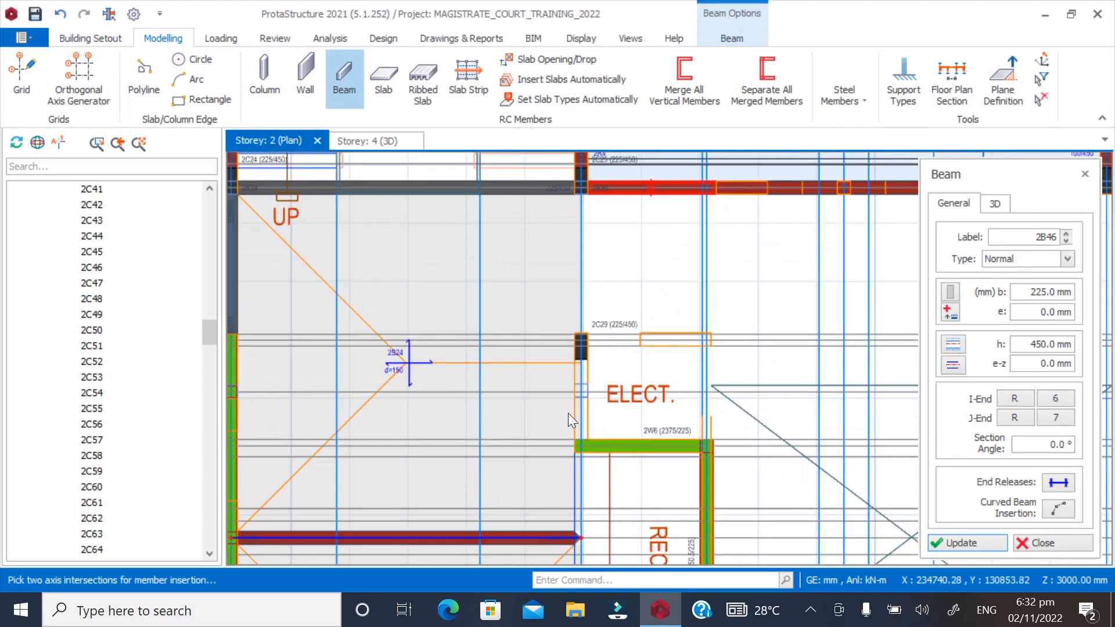
scroll(580, 190, "up", 3)
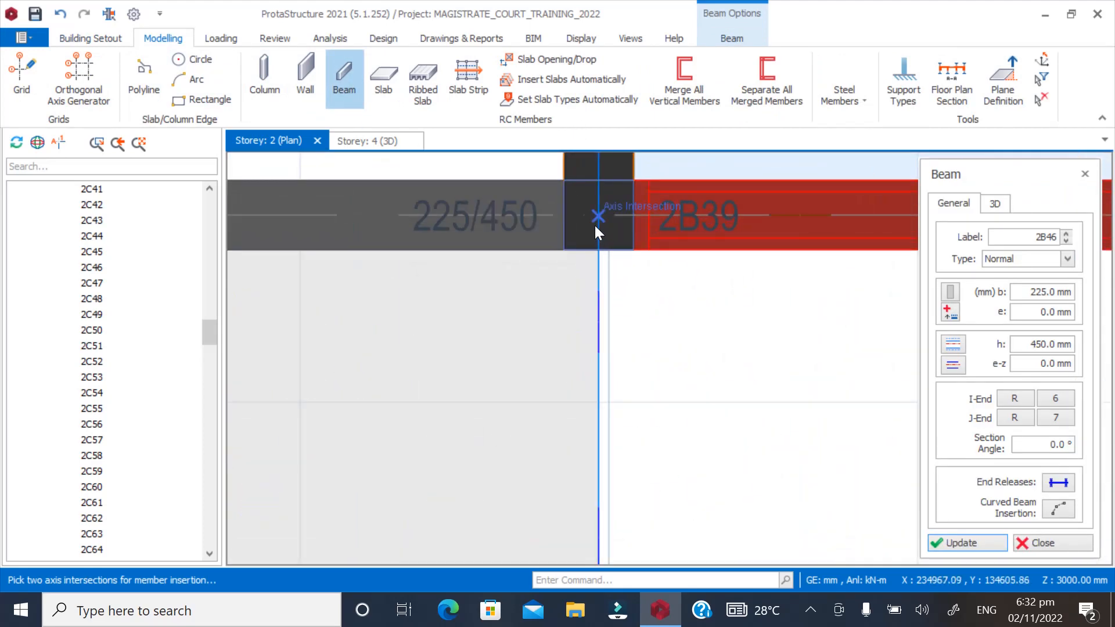
scroll(597, 178, "down", 1)
scroll(565, 279, "down", 2)
scroll(562, 419, "up", 4)
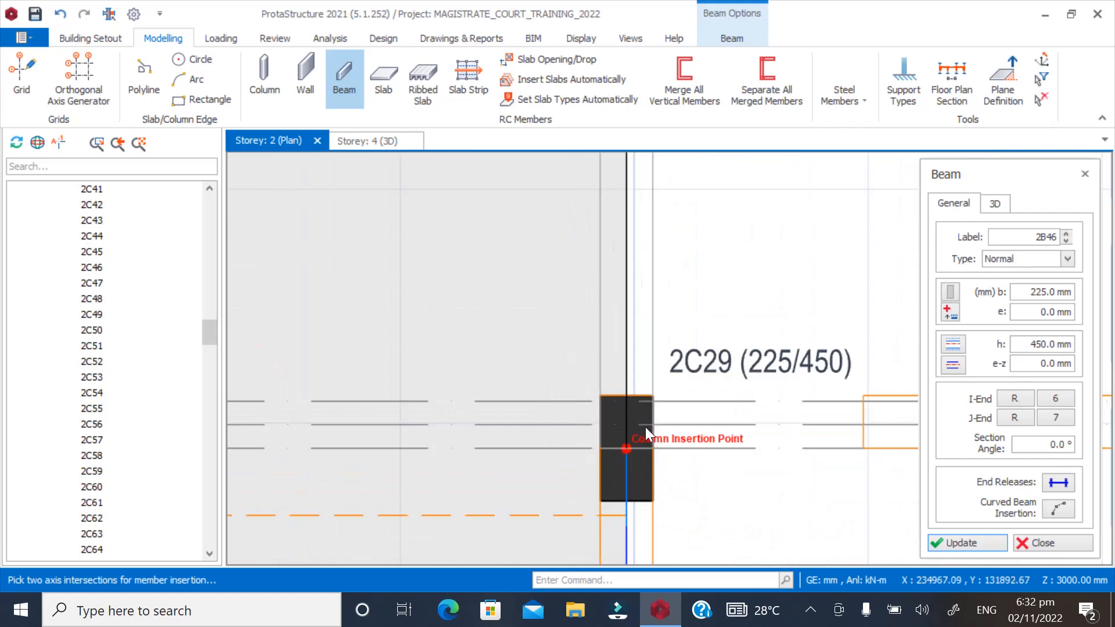
left_click(624, 447)
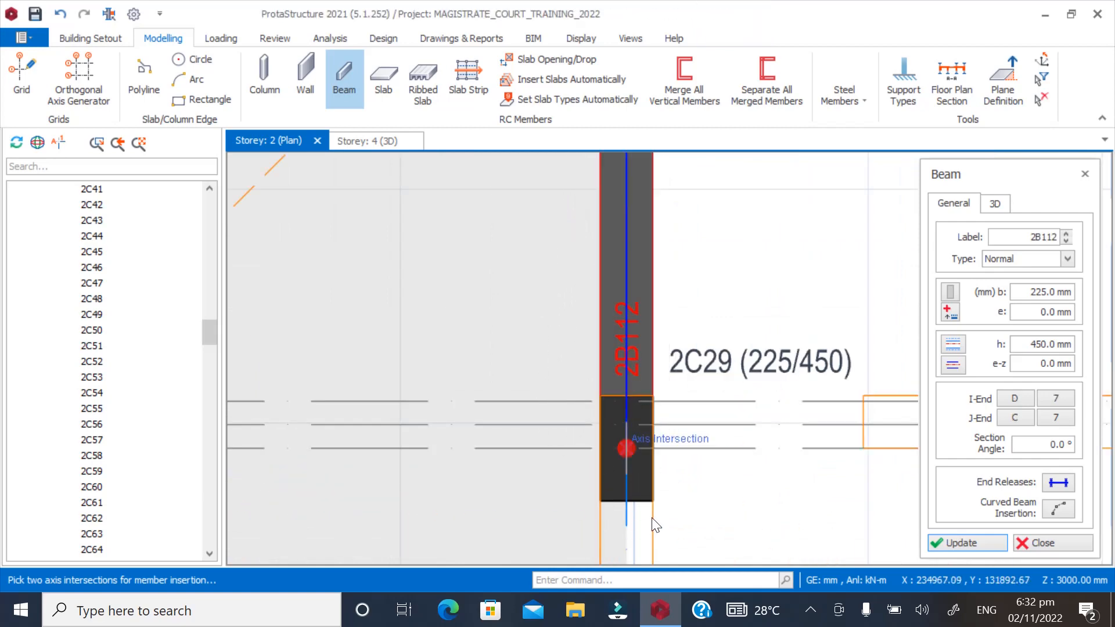
Continue the 225/450 beam from column 2C29 along the slab edge to column 2C46, declining to split it at supporting spans
scroll(555, 437, "down", 3)
scroll(597, 308, "down", 3)
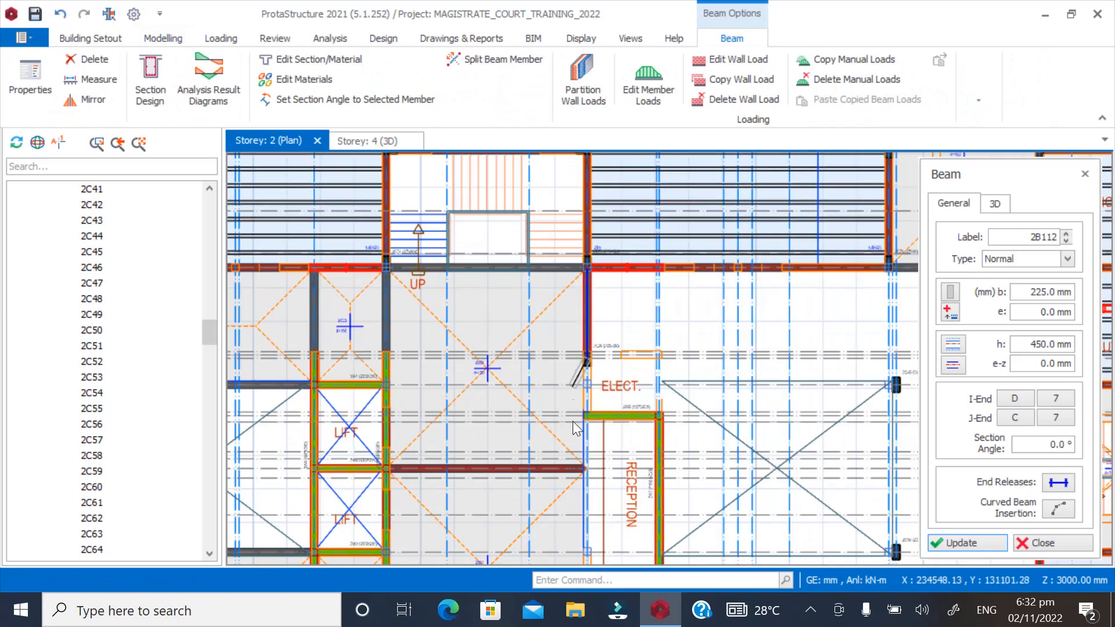
scroll(583, 379, "up", 4)
scroll(581, 375, "down", 3)
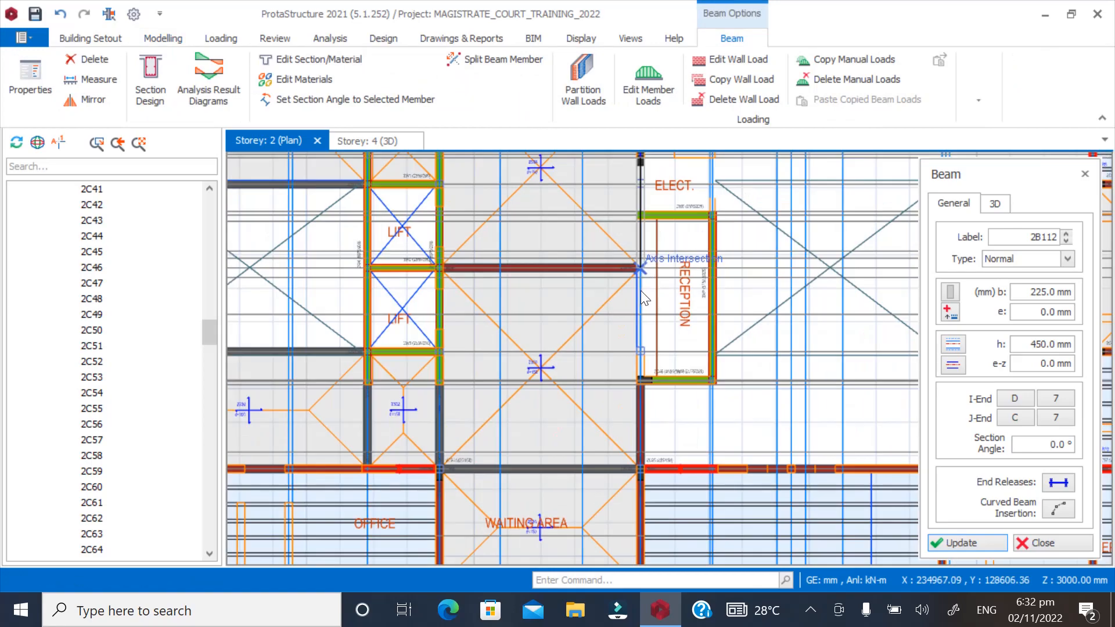
scroll(640, 290, "up", 6)
left_click(681, 333)
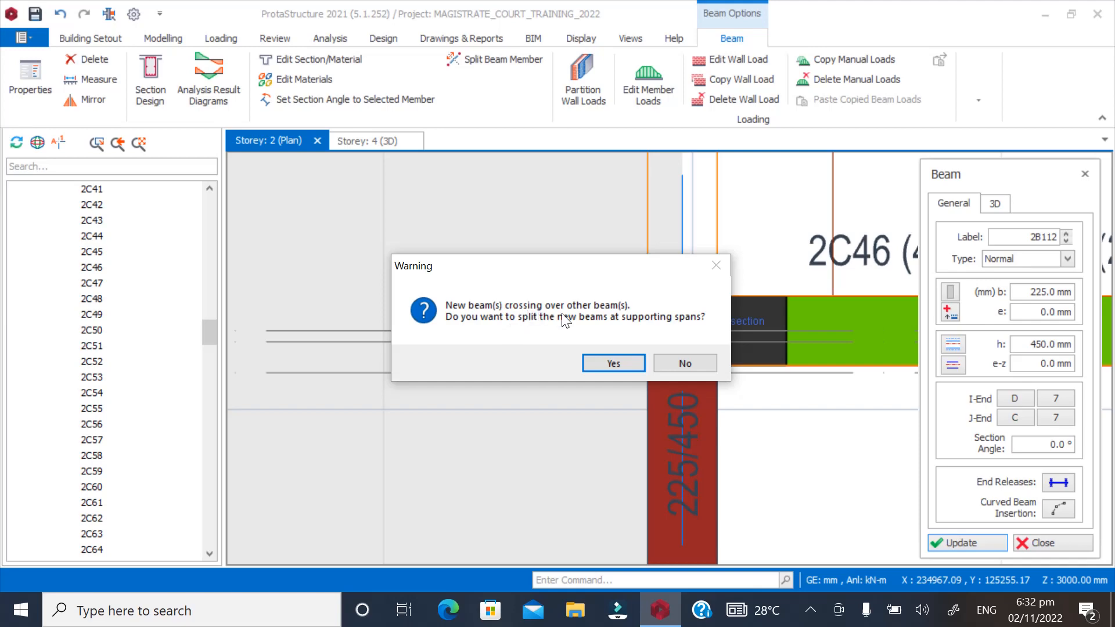
left_click(680, 360)
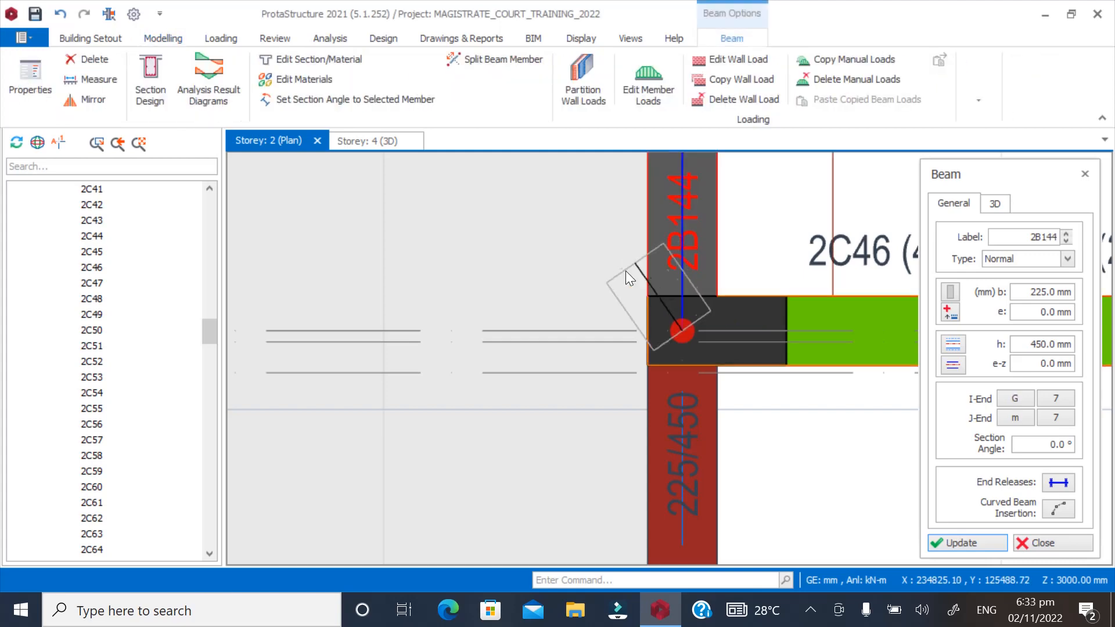
left_click(1029, 538)
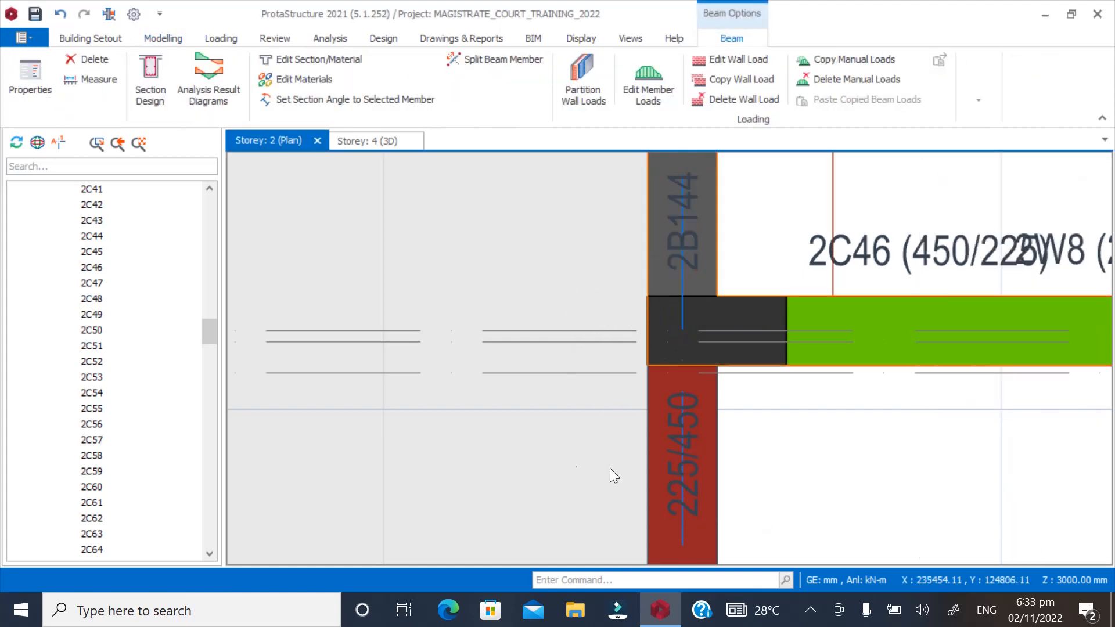
Examine the new slab-edge beams, their junction with the corridor beam, and the shear walls around the reception
scroll(552, 454, "down", 3)
scroll(552, 454, "down", 1)
scroll(695, 240, "up", 1)
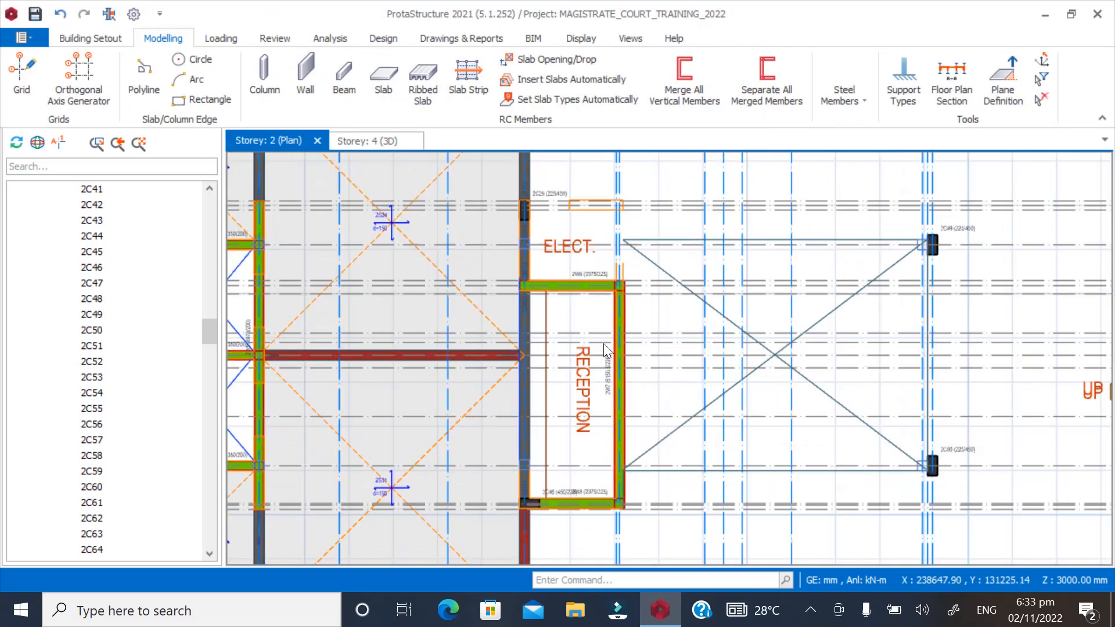
scroll(503, 392, "up", 2)
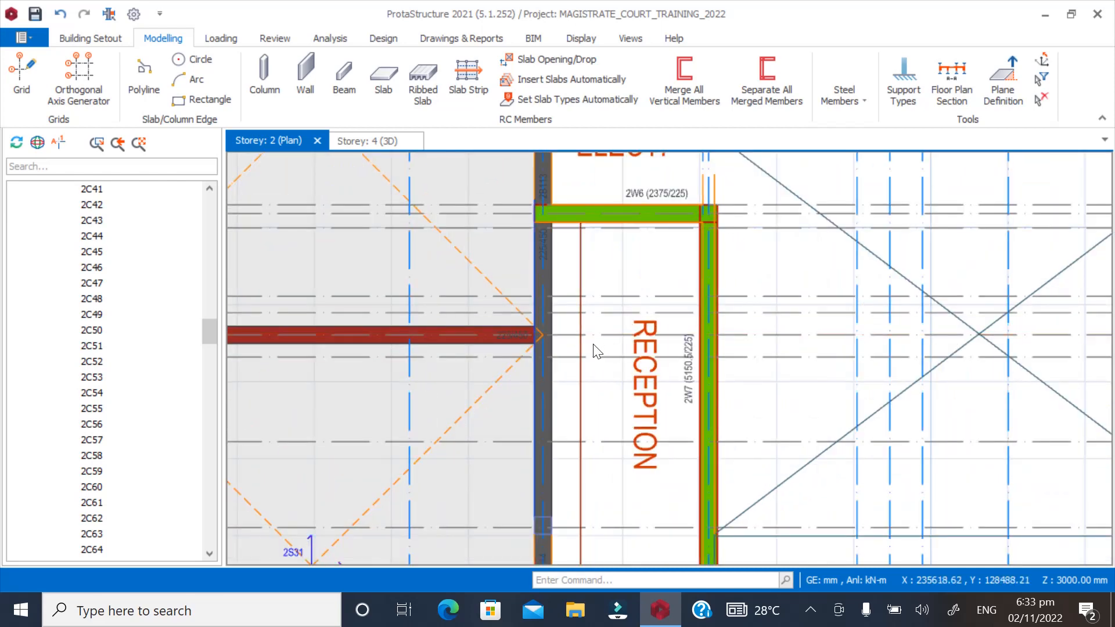
scroll(594, 348, "down", 3)
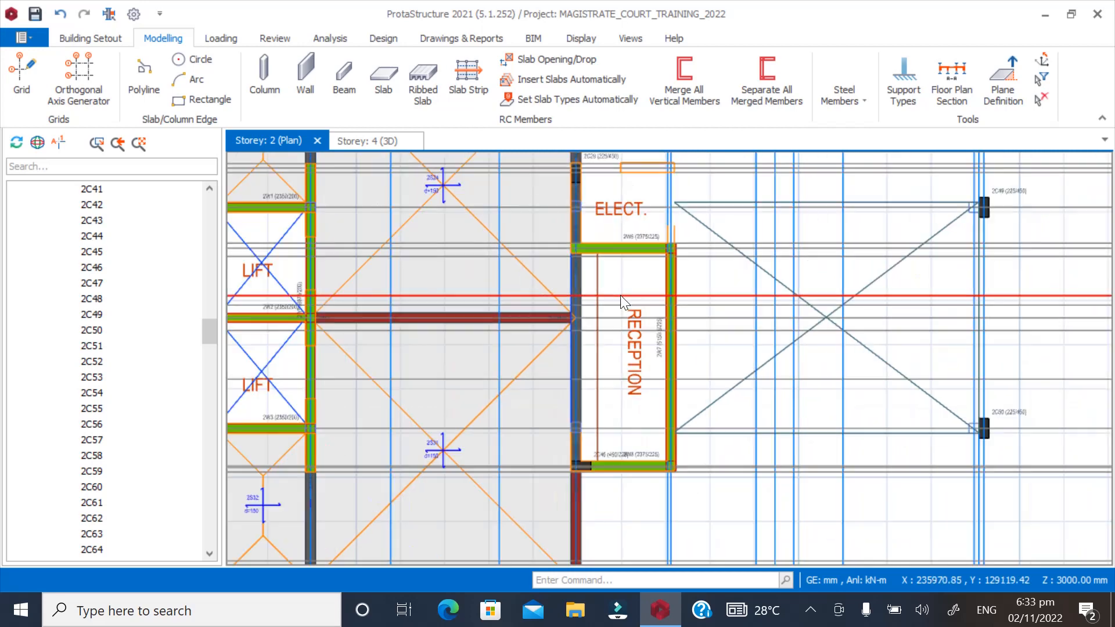
scroll(545, 317, "up", 3)
scroll(698, 254, "down", 1)
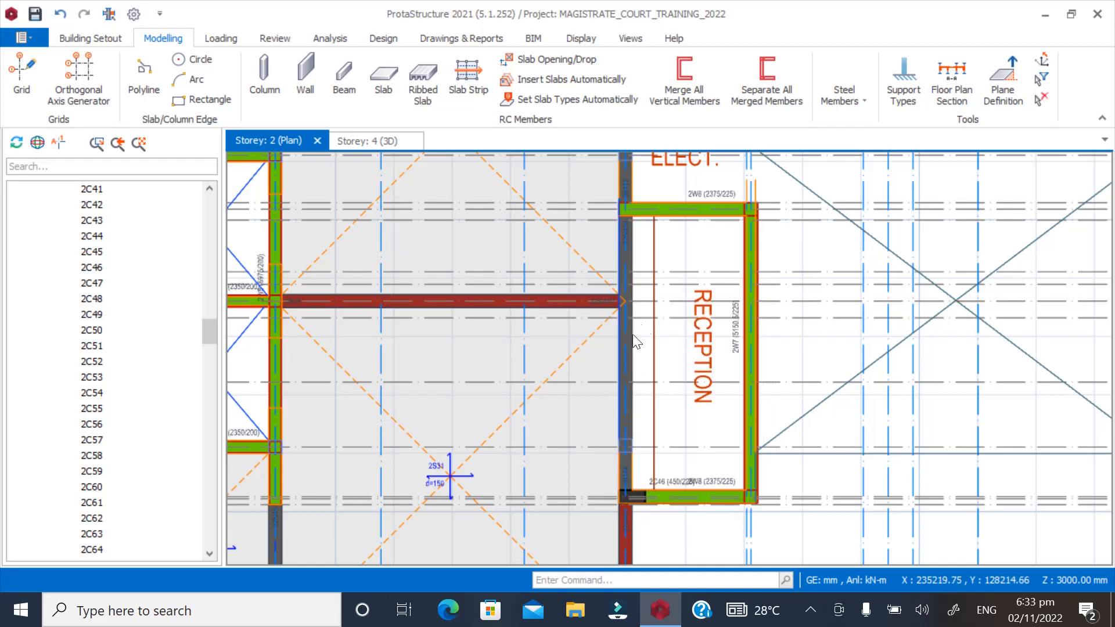
scroll(595, 327, "up", 1)
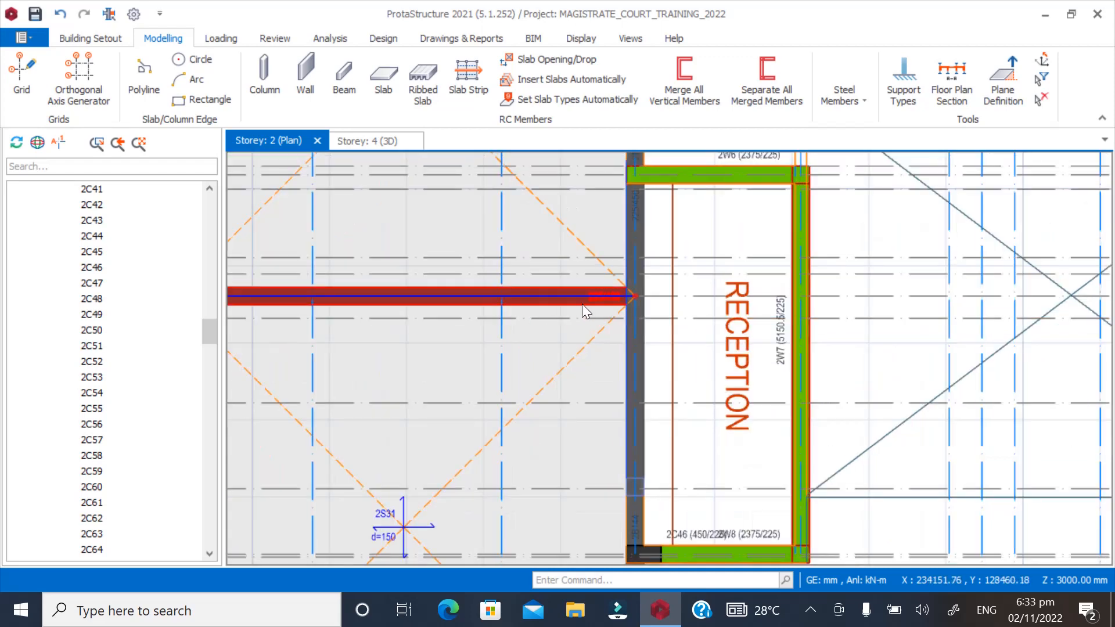
scroll(590, 305, "up", 1)
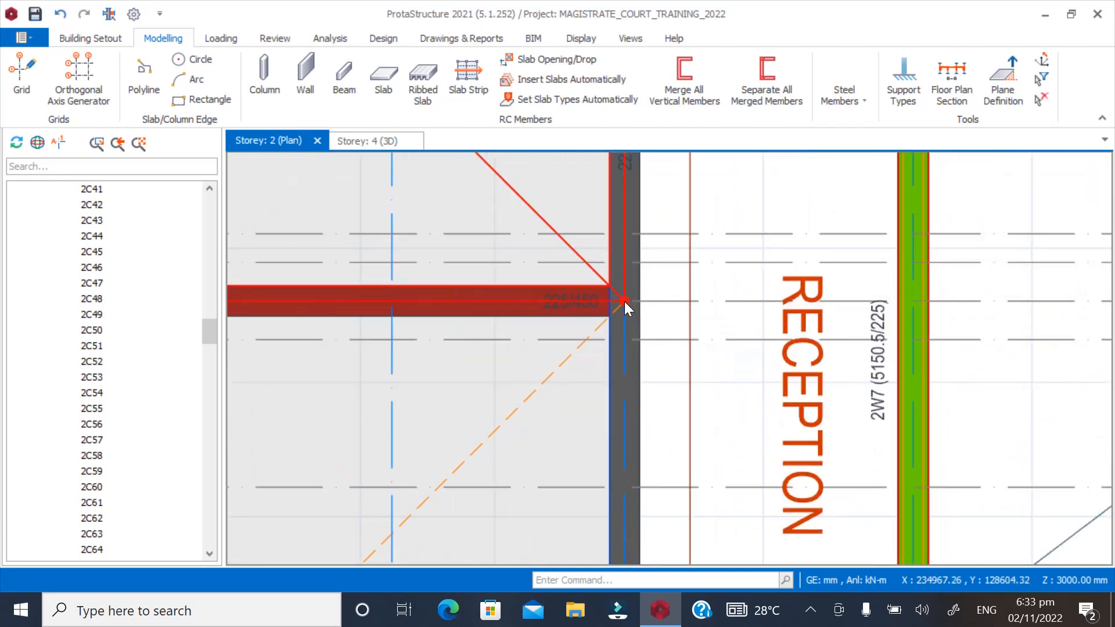
scroll(633, 271, "down", 2)
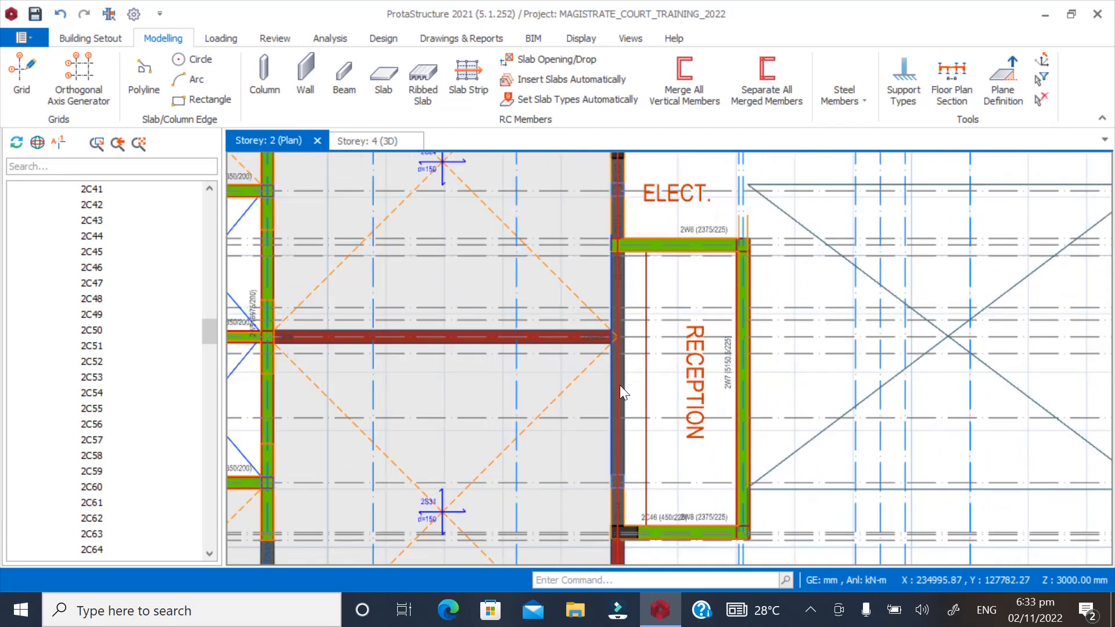
scroll(633, 269, "down", 1)
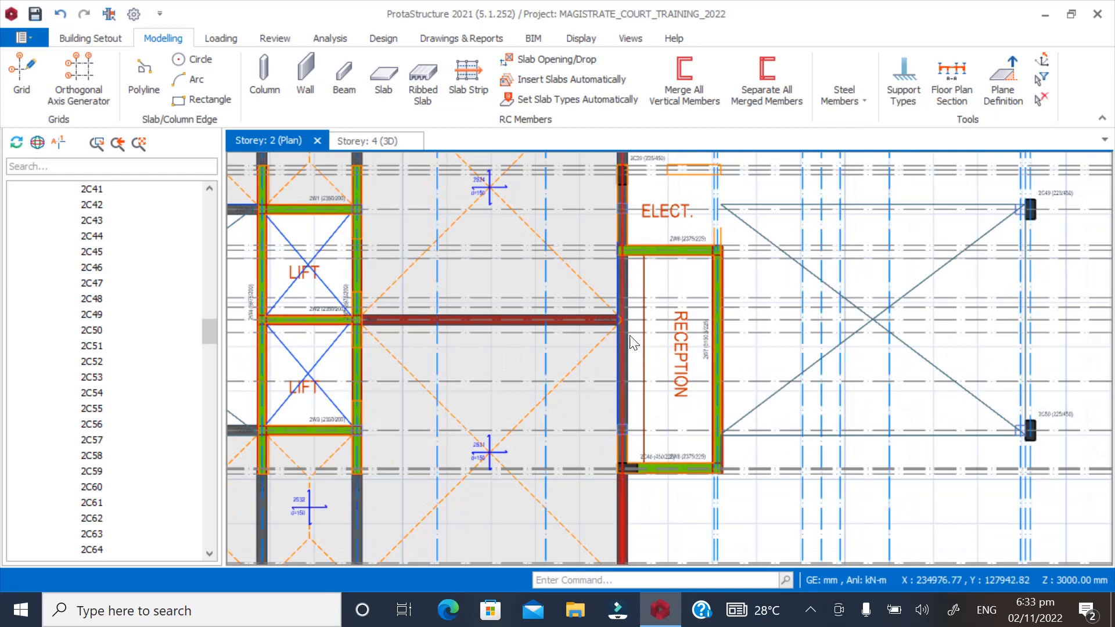
scroll(618, 256, "up", 1)
scroll(616, 262, "down", 3)
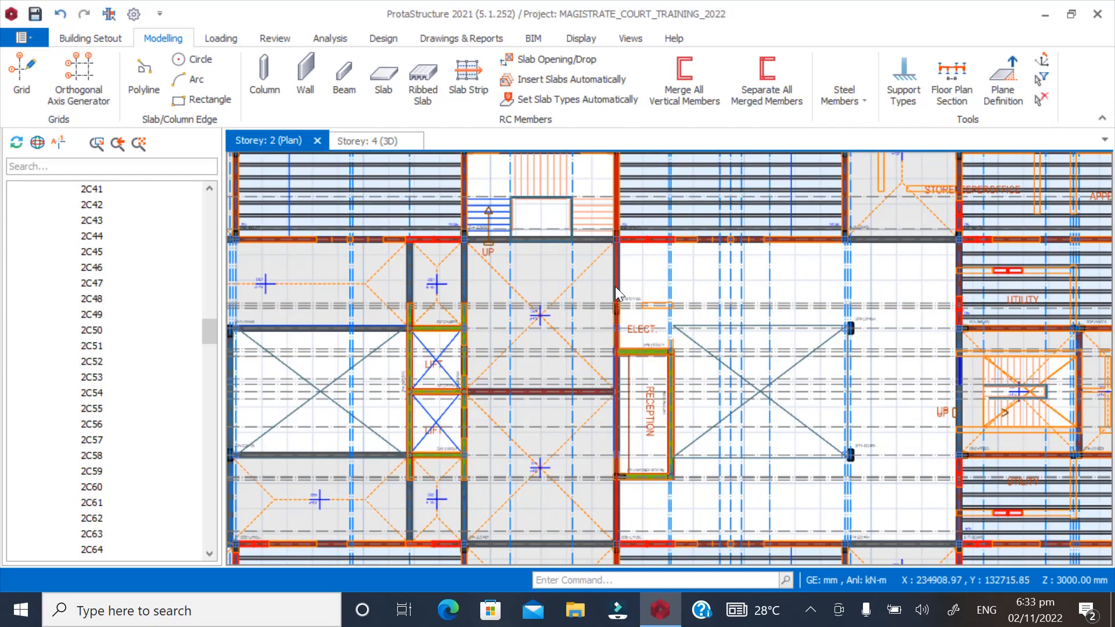
Copy the wall load from the 225/450 beam between slabs 2S24 and 2S31
scroll(615, 398, "up", 1)
scroll(614, 253, "up", 1)
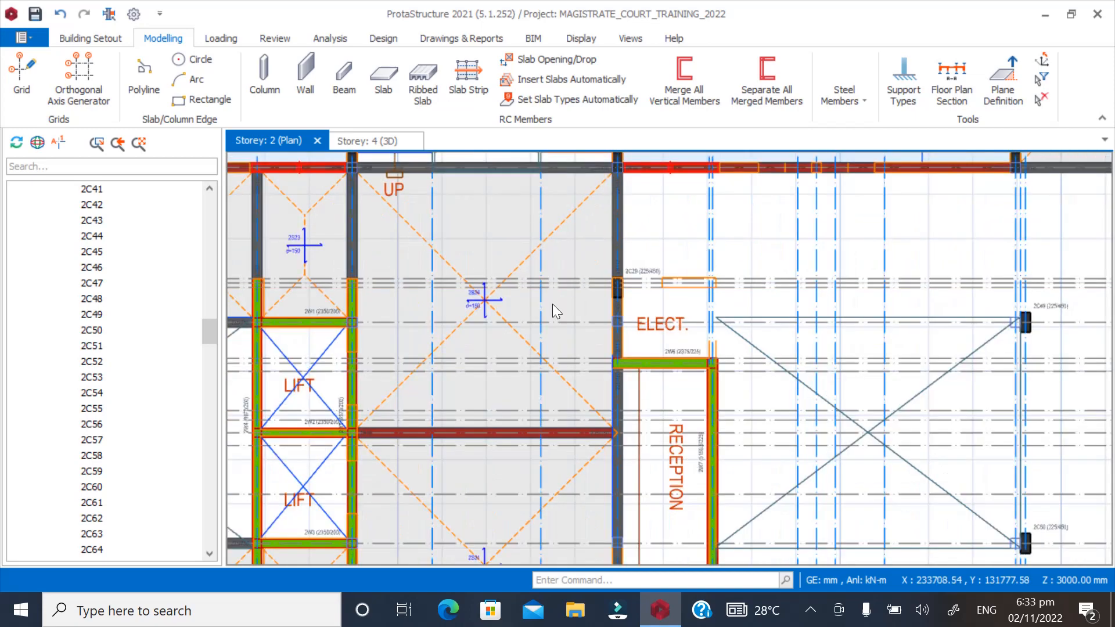
scroll(593, 357, "down", 2)
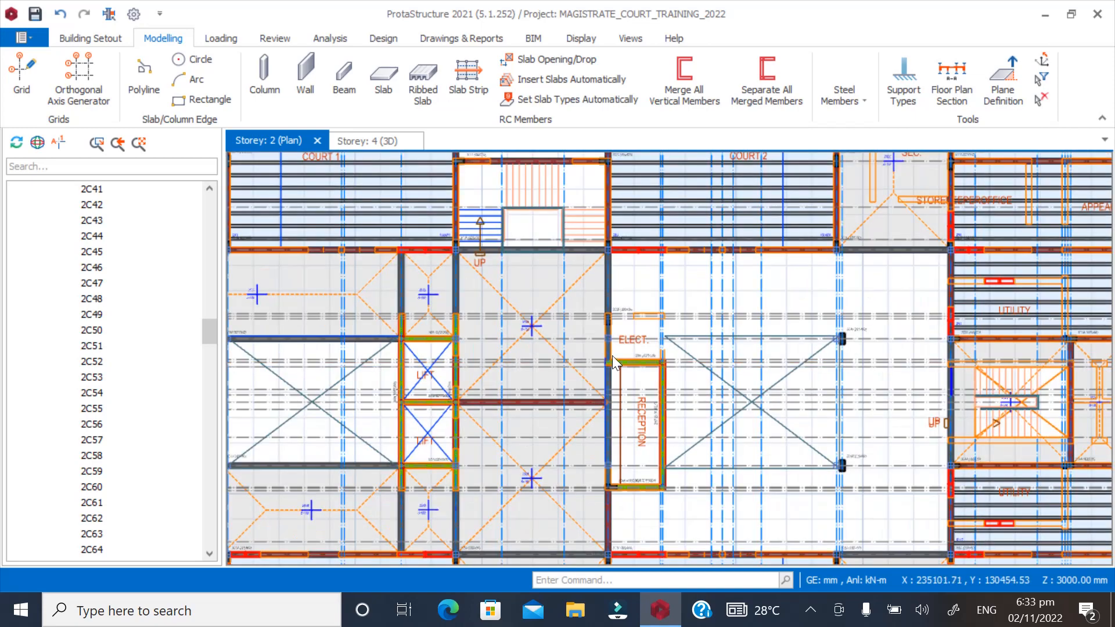
scroll(607, 285, "up", 2)
scroll(620, 313, "up", 2)
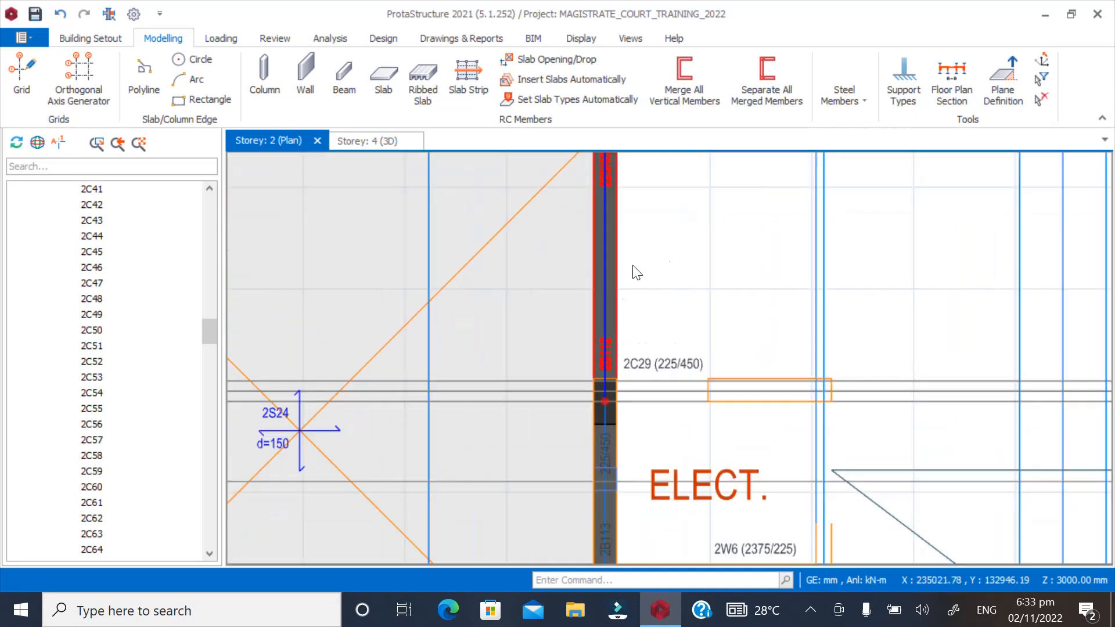
scroll(659, 290, "down", 3)
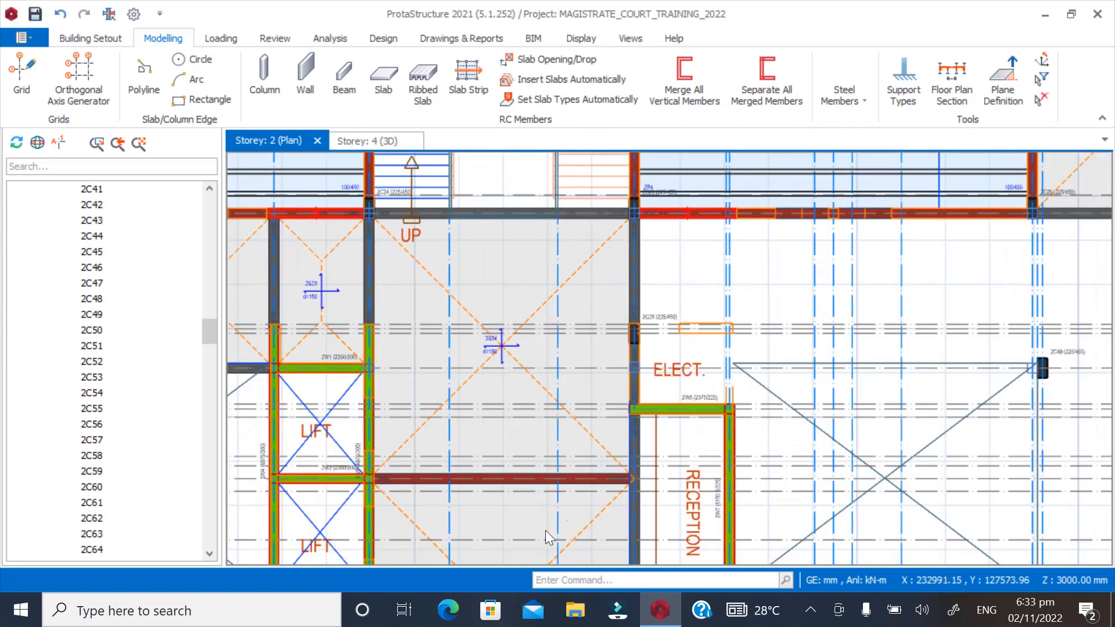
scroll(608, 486, "up", 4)
left_click(689, 412)
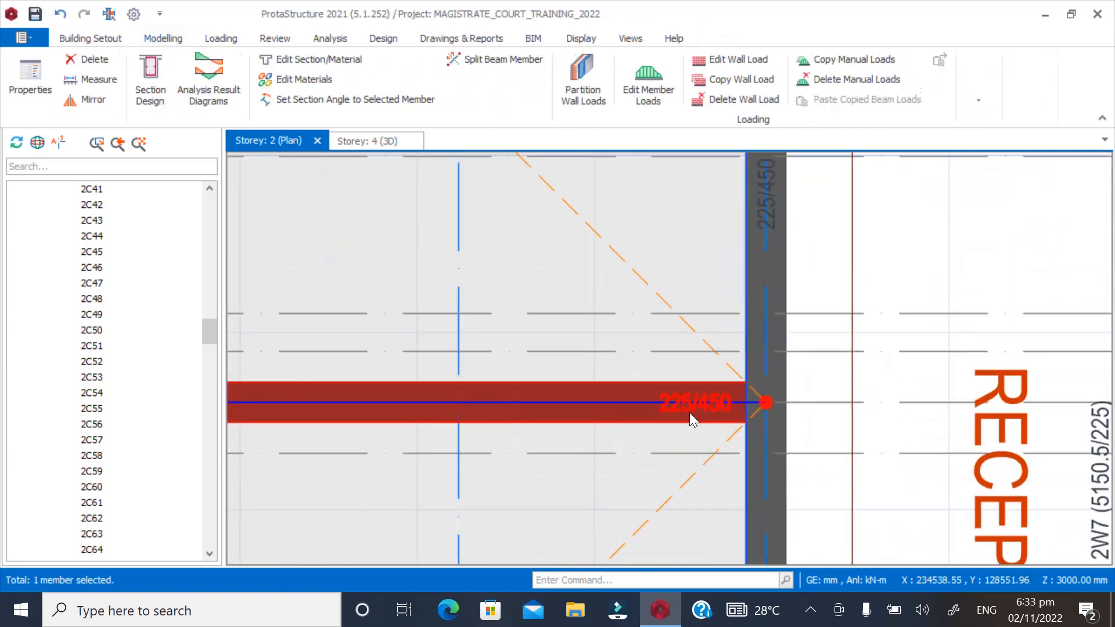
right_click(650, 417)
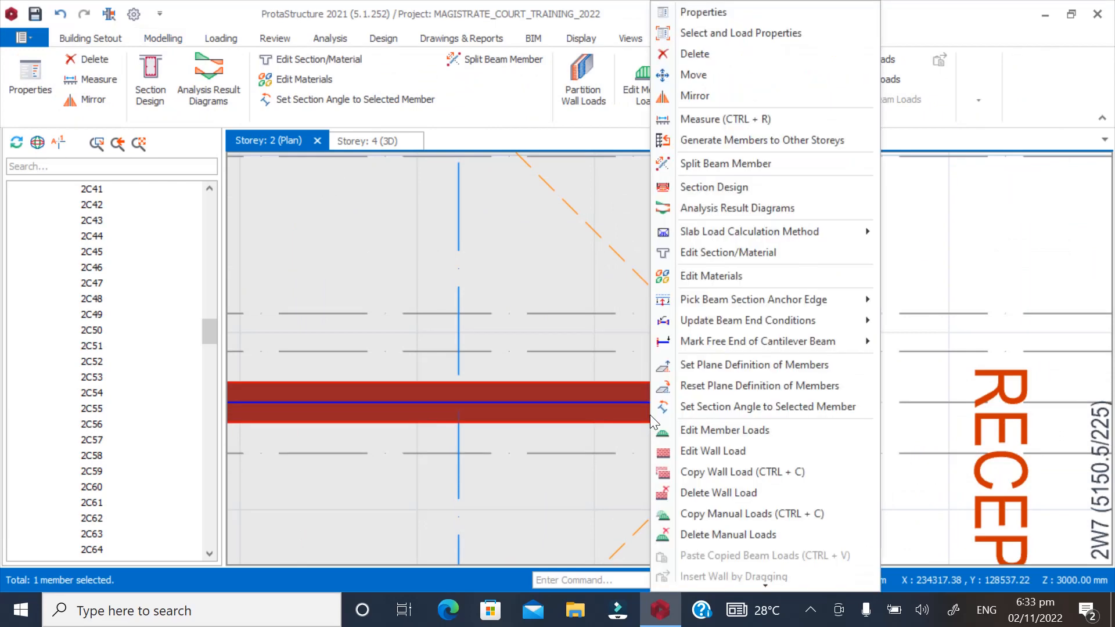
left_click(701, 471)
Paste the copied wall load onto the slab-edge beams beside the reception and above column 2C29
scroll(620, 313, "down", 3)
scroll(679, 441, "down", 3)
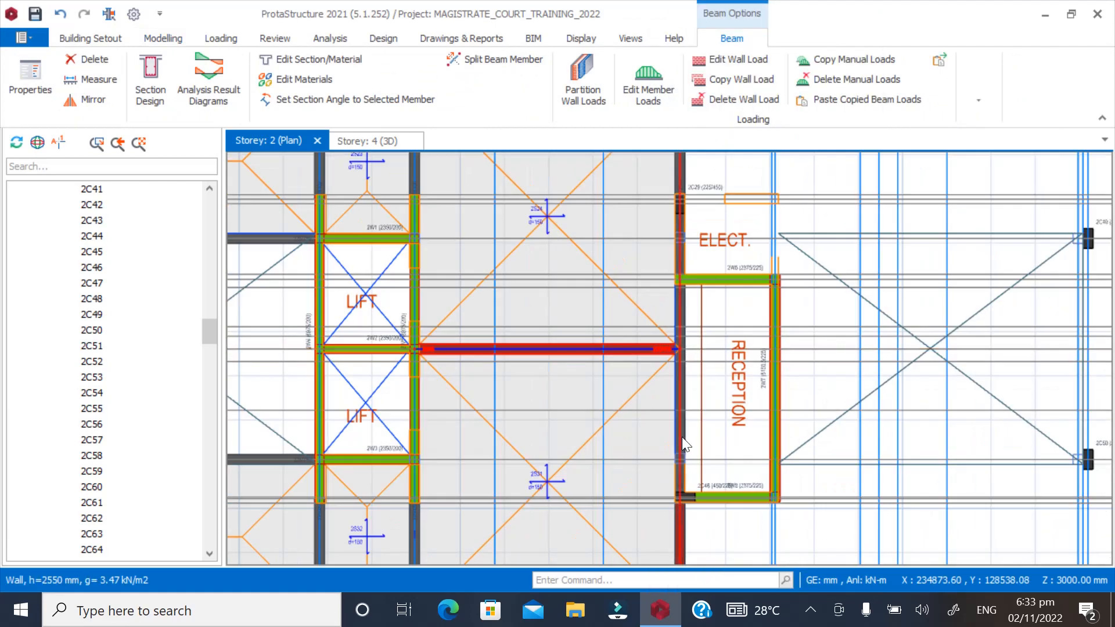
scroll(693, 437, "up", 3)
left_click(695, 436)
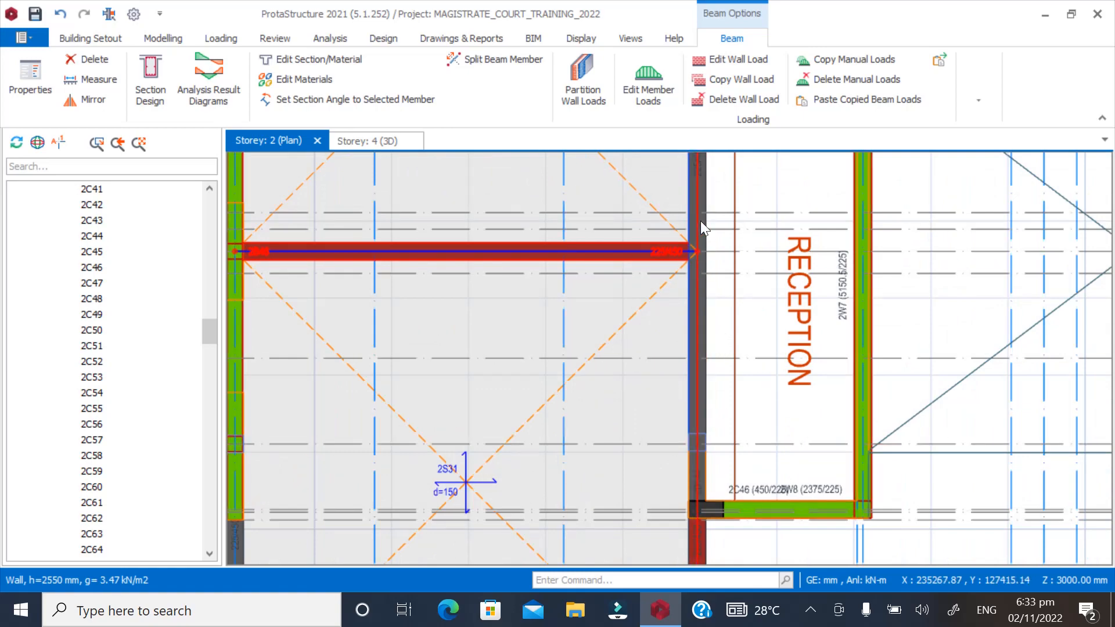
scroll(619, 469, "down", 5)
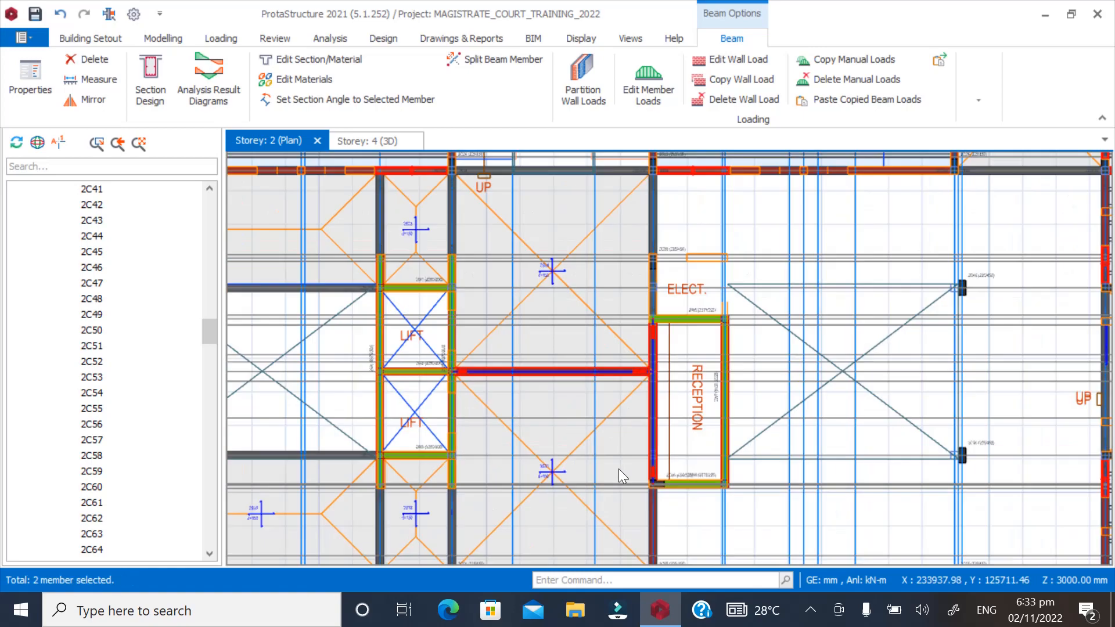
scroll(644, 407, "up", 3)
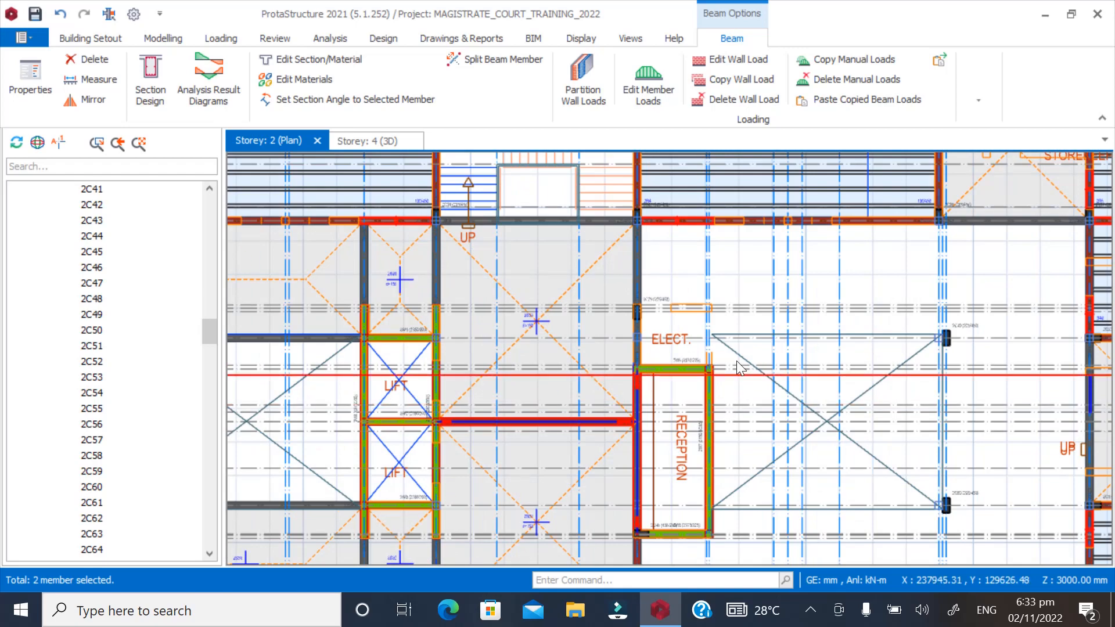
scroll(634, 232, "up", 2)
scroll(634, 234, "up", 3)
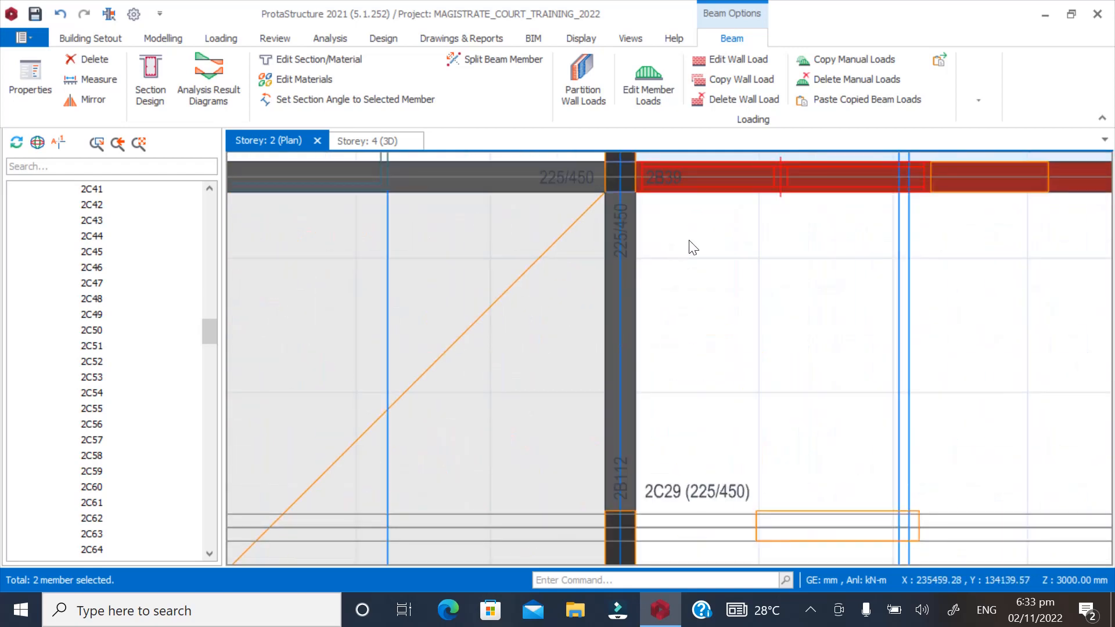
left_click(632, 229)
right_click(633, 228)
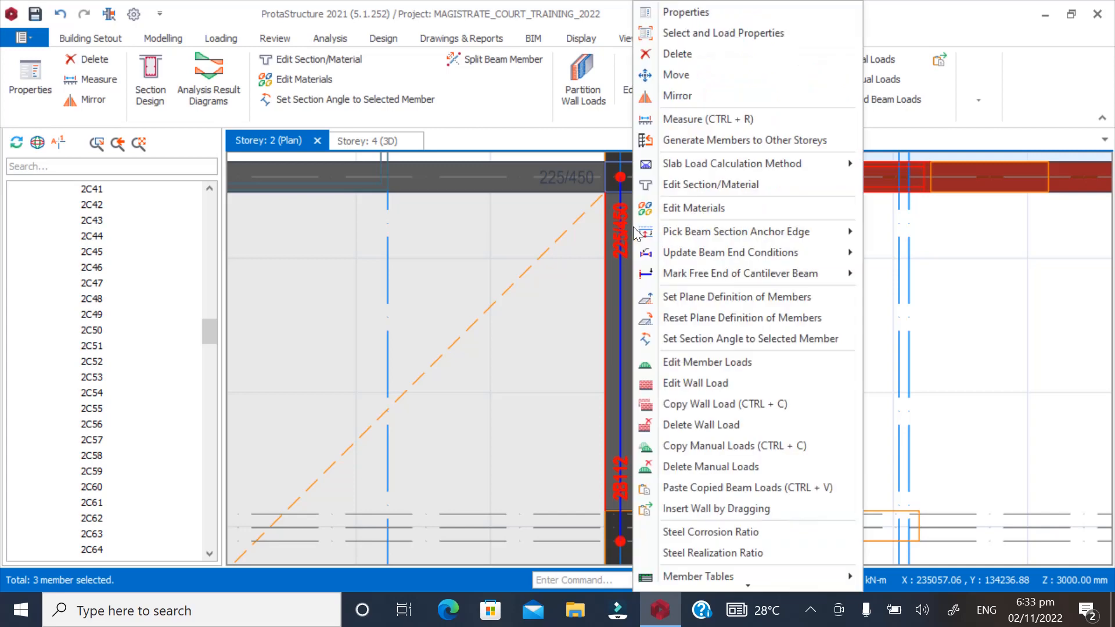
left_click(680, 486)
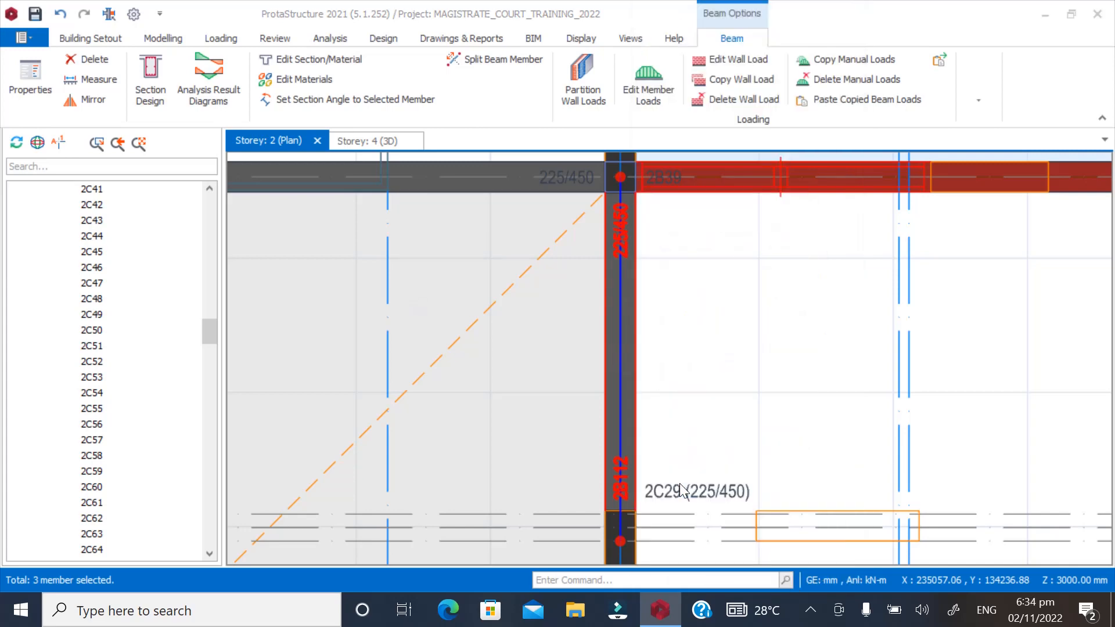
left_click(633, 364)
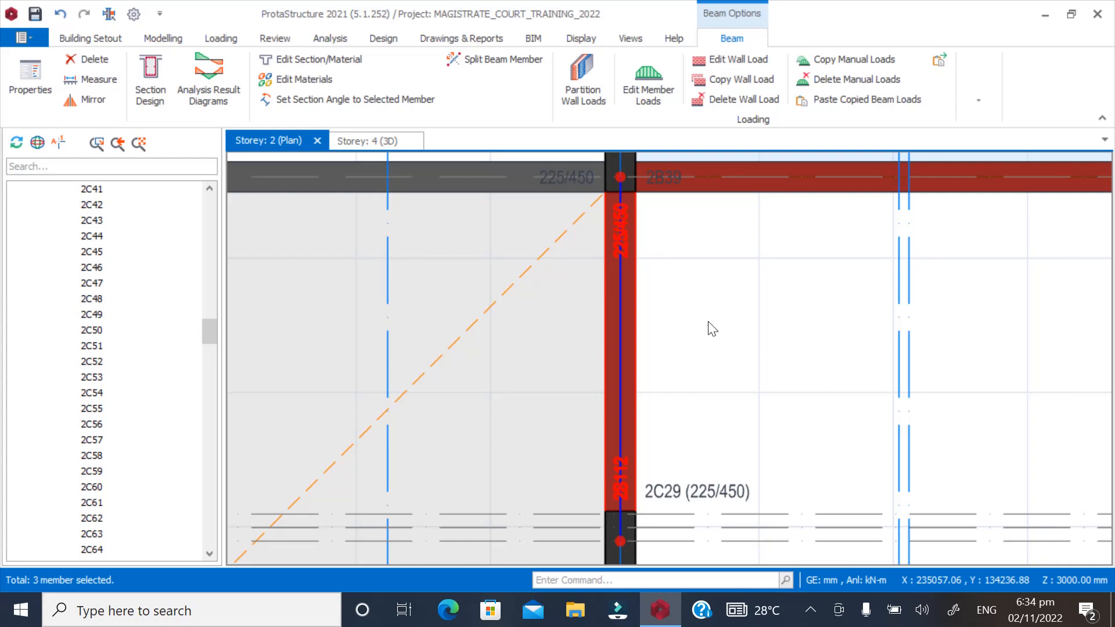
key("Escape")
Examine the ELECT. room outline, the reception walls and column 2C29 against the surrounding axes
scroll(639, 319, "down", 6)
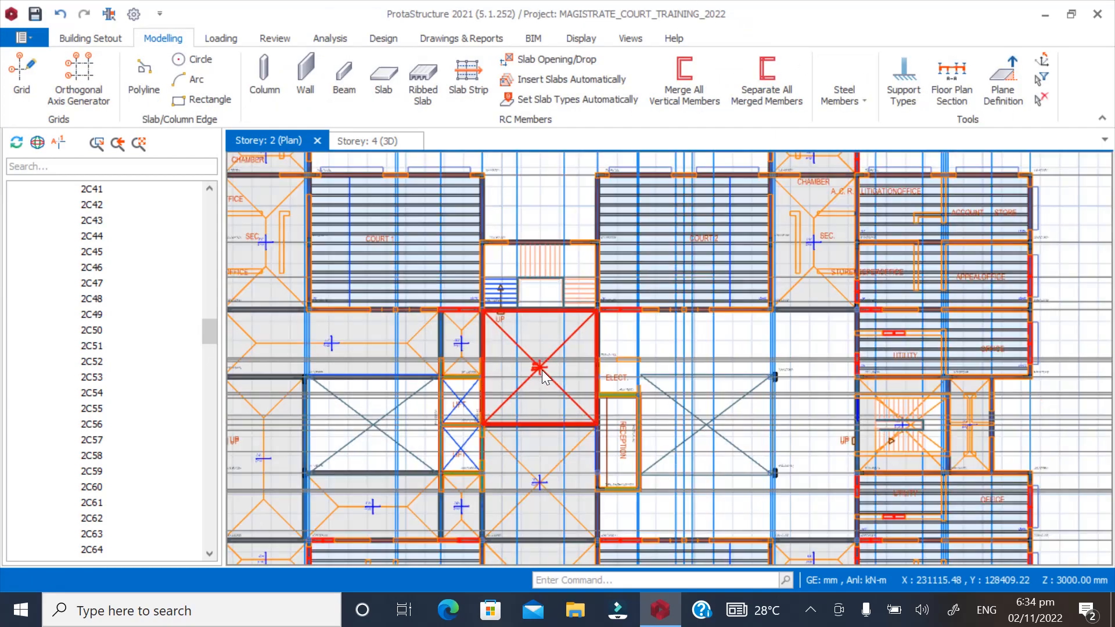
scroll(656, 375, "up", 5)
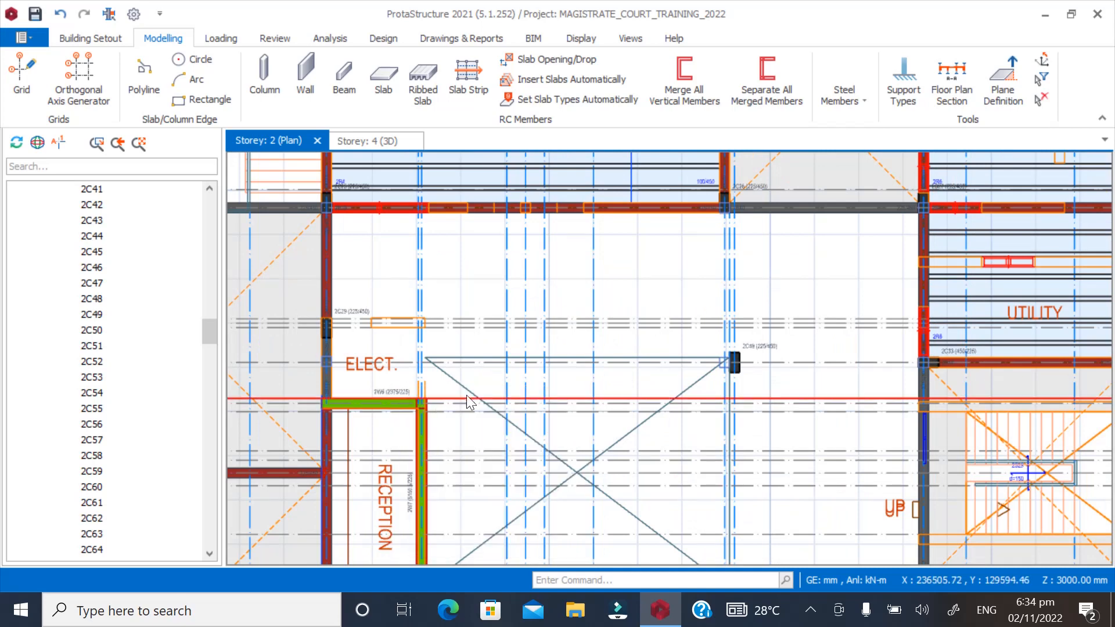
scroll(420, 413, "up", 1)
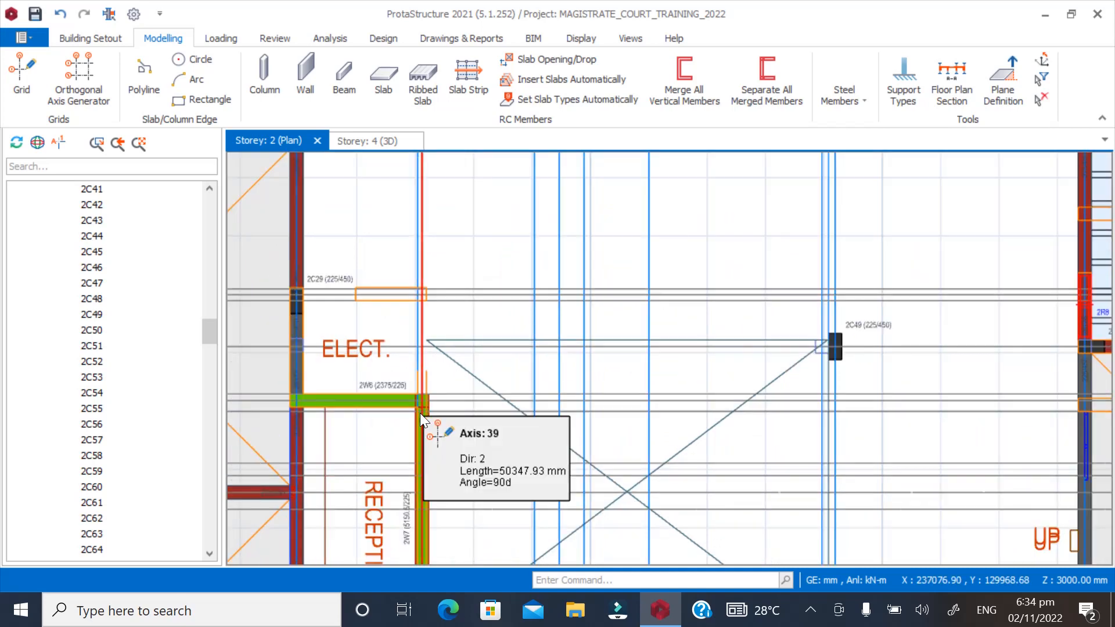
scroll(427, 429, "up", 1)
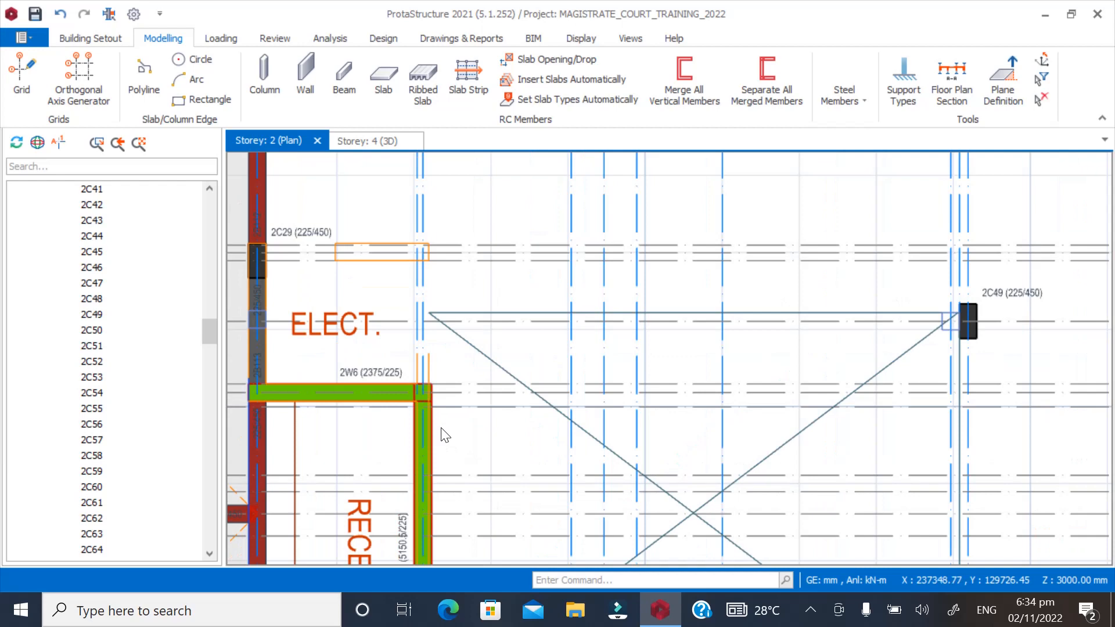
scroll(509, 310, "down", 1)
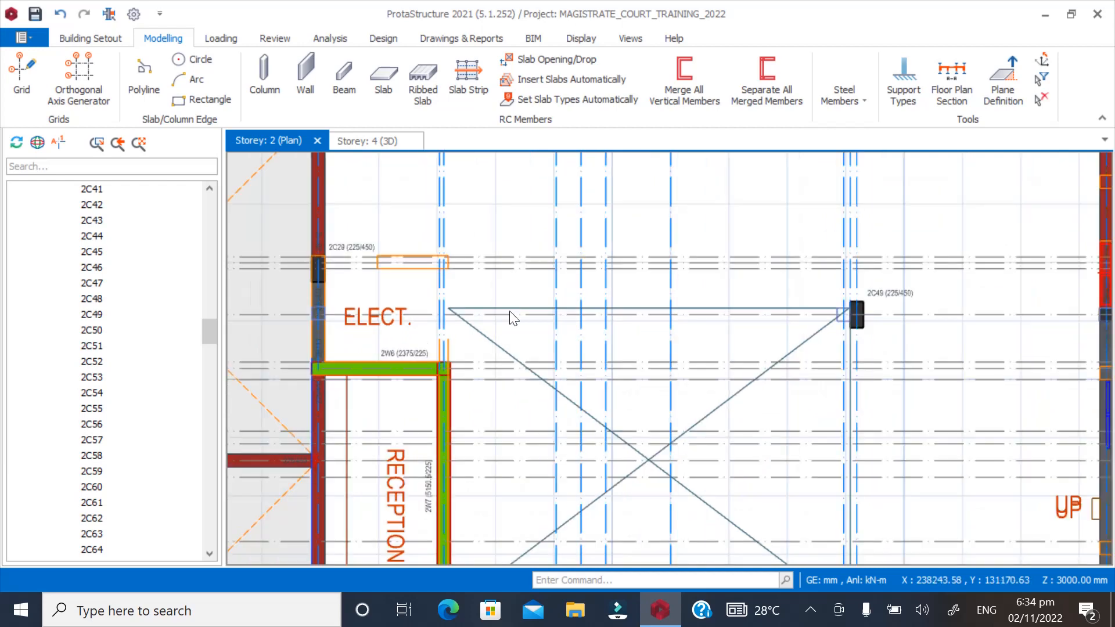
scroll(566, 256, "down", 1)
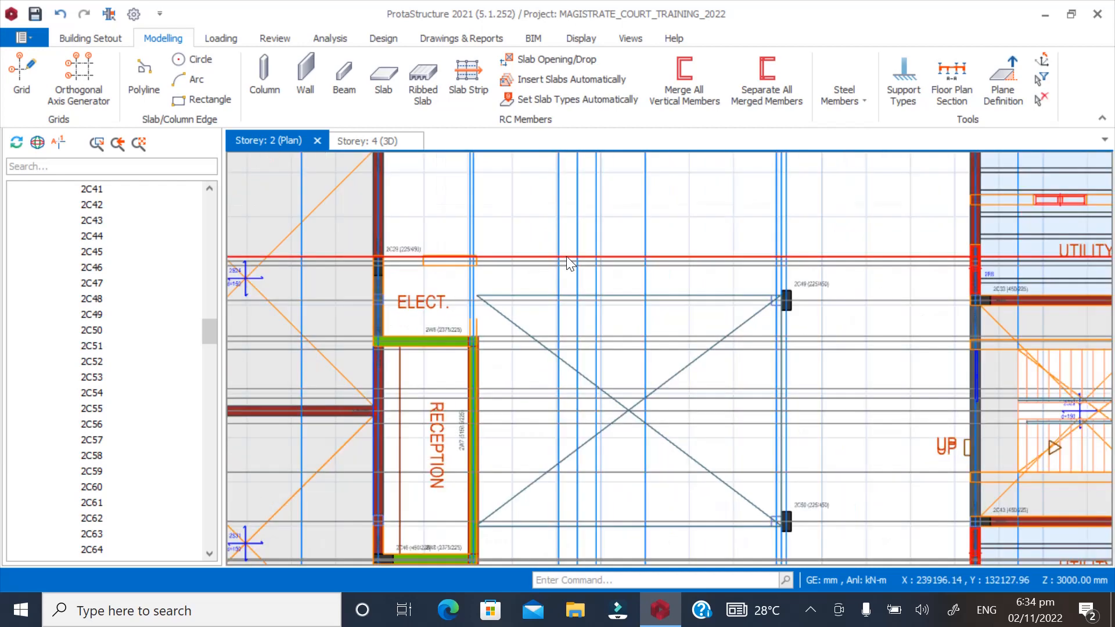
scroll(360, 290, "up", 1)
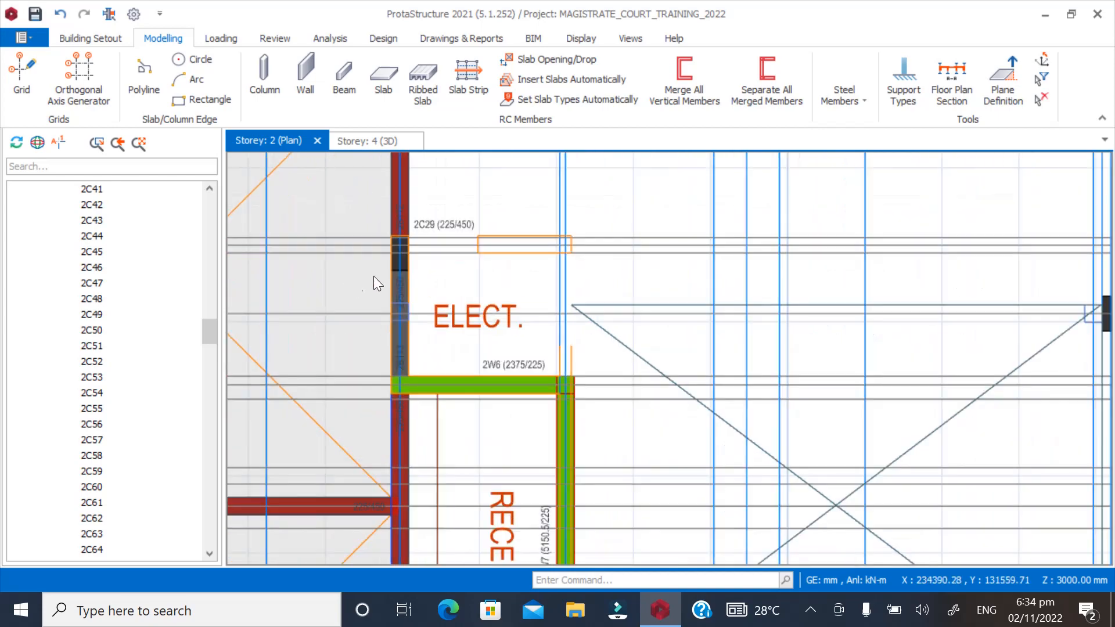
scroll(567, 287, "up", 1)
scroll(528, 440, "up", 2)
scroll(553, 315, "down", 2)
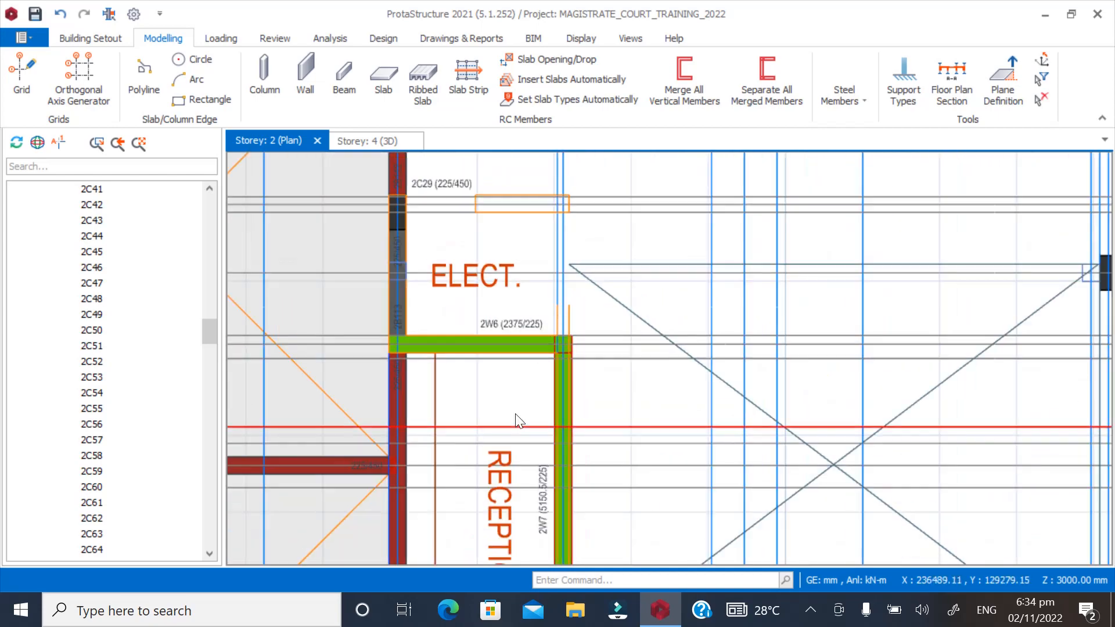
scroll(476, 388, "down", 1)
scroll(430, 282, "up", 3)
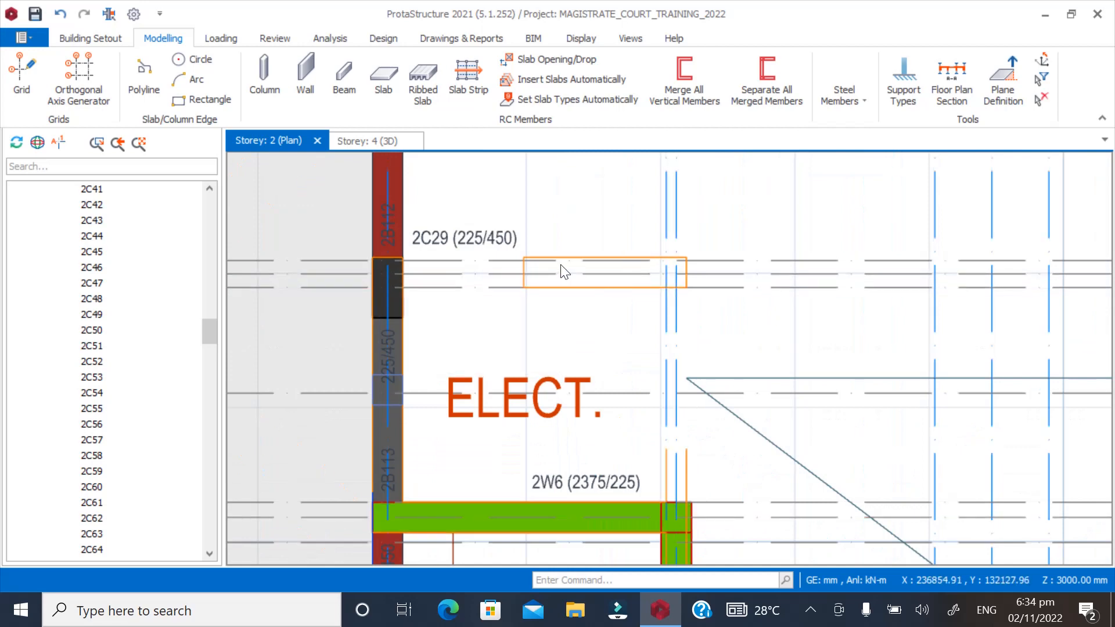
scroll(604, 266, "down", 2)
scroll(649, 256, "up", 2)
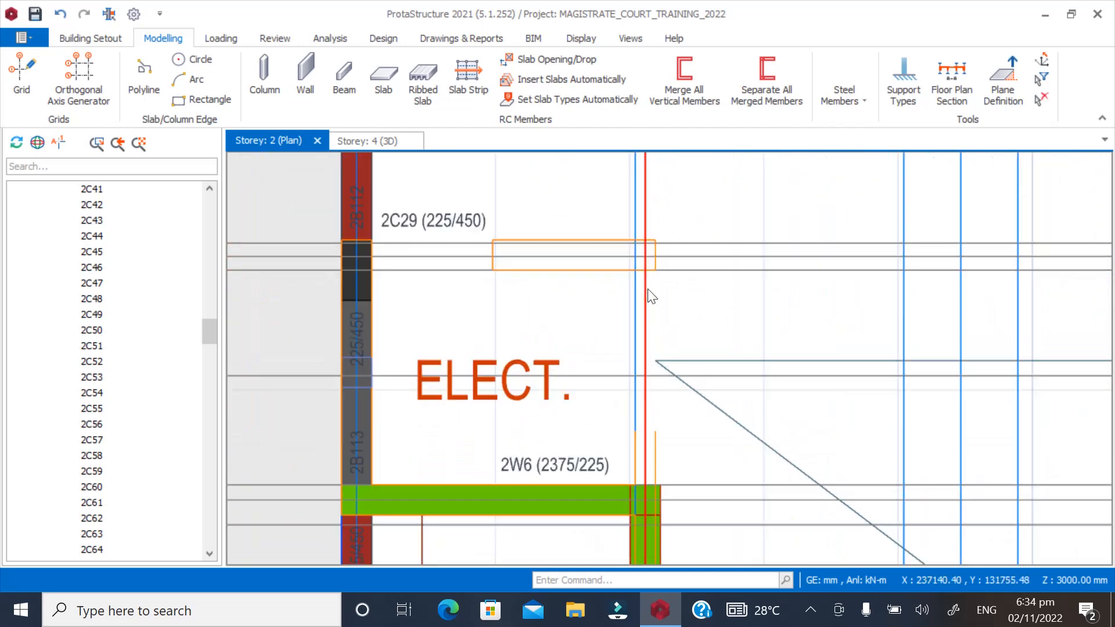
Insert a 225 mm shear wall along axis 39 from the corner of walls 2W6 and 2W7 up to the axis through column 2C29
left_click(492, 503)
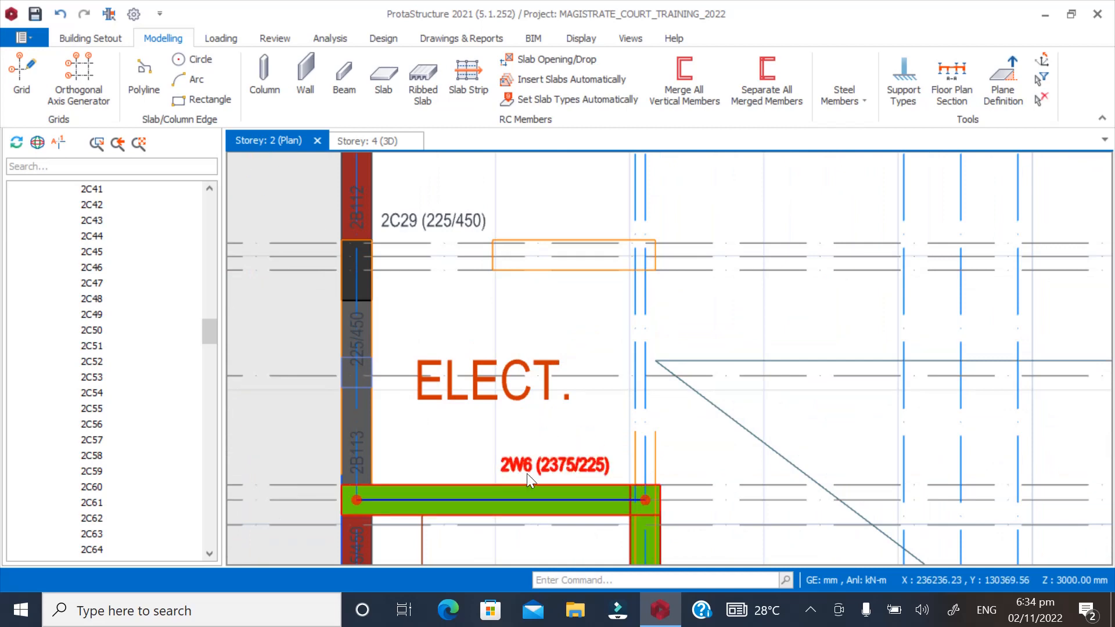
left_click(168, 37)
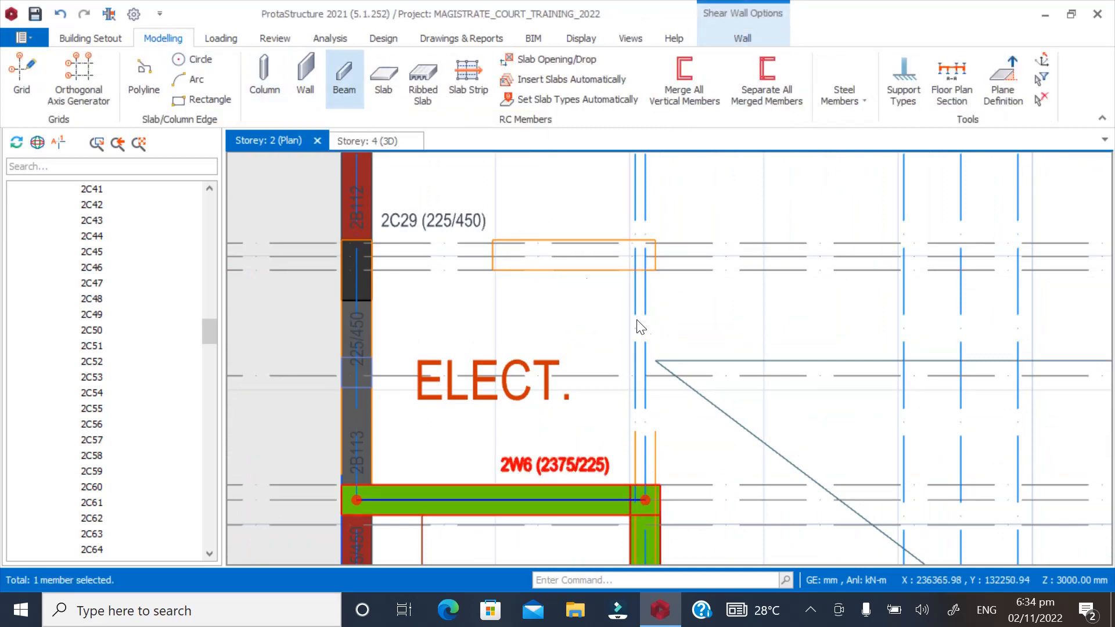
left_click(314, 72)
scroll(616, 526, "up", 2)
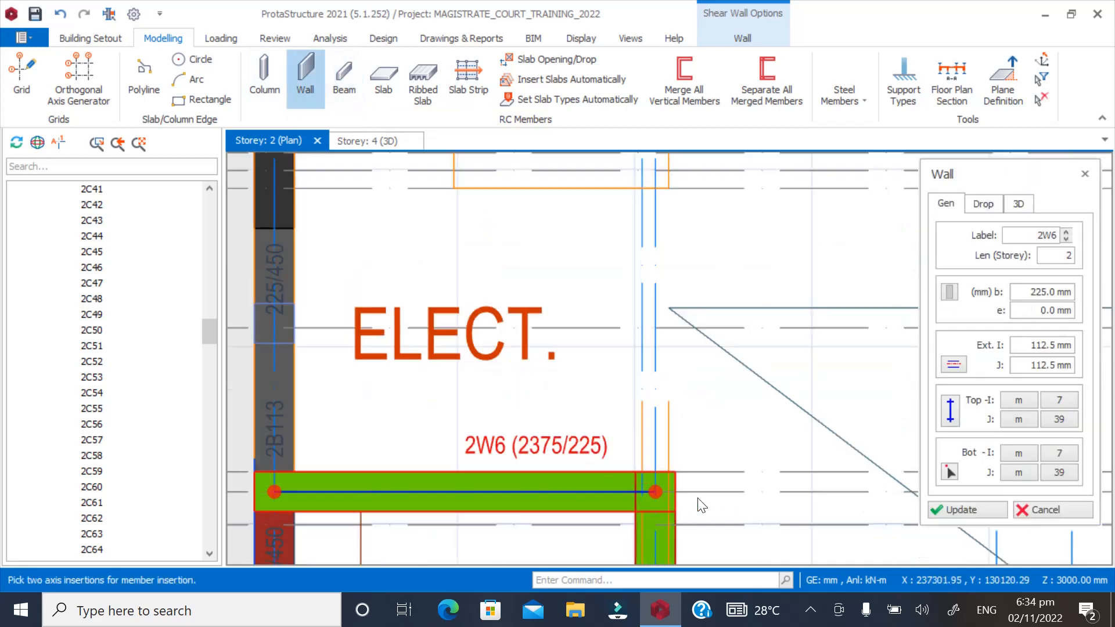
left_click(655, 493)
scroll(601, 320, "down", 1)
scroll(606, 221, "up", 2)
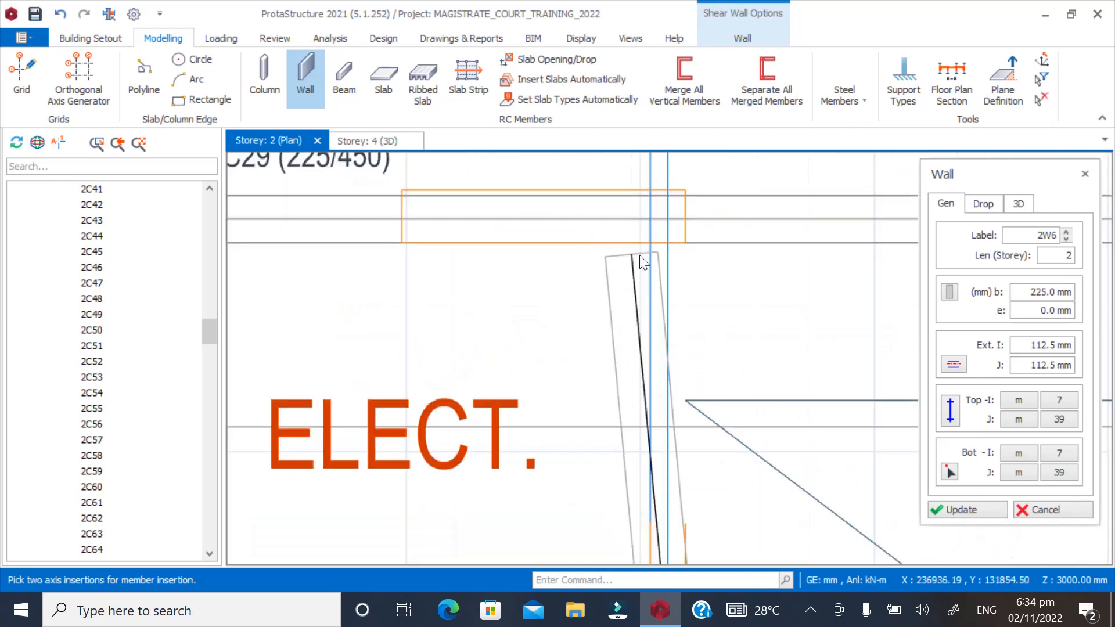
left_click(665, 212)
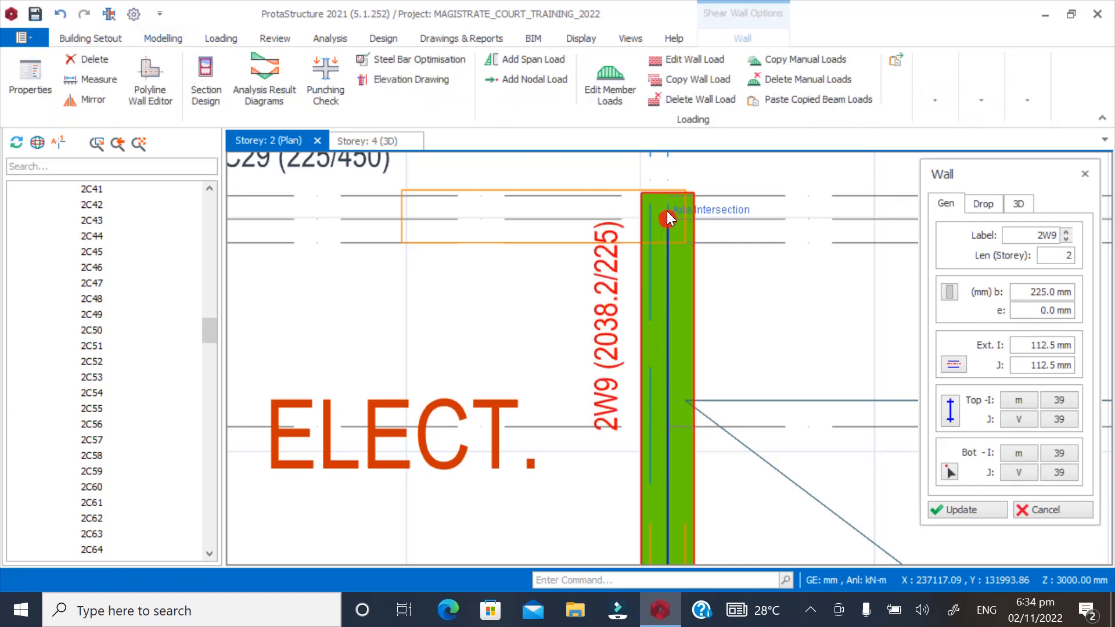
Try to insert a 225 mm shear wall along the ELECT. room's upper side, from column 2C29 to the upper end of wall 2W9
scroll(708, 340, "down", 3)
scroll(430, 278, "up", 2)
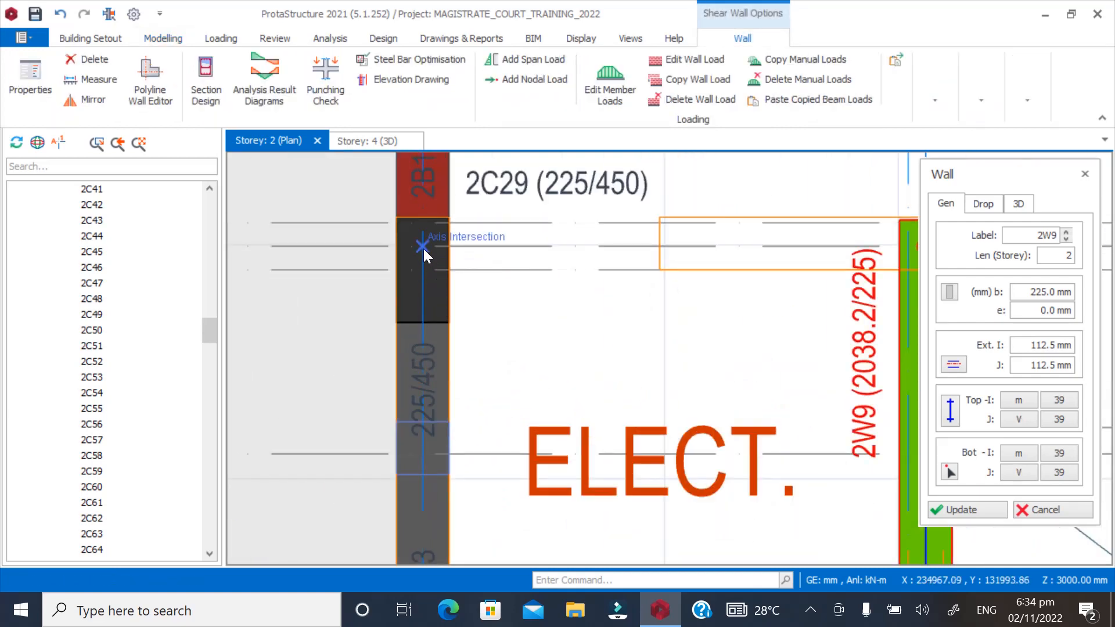
left_click(423, 248)
scroll(558, 300, "down", 1)
left_click(757, 259)
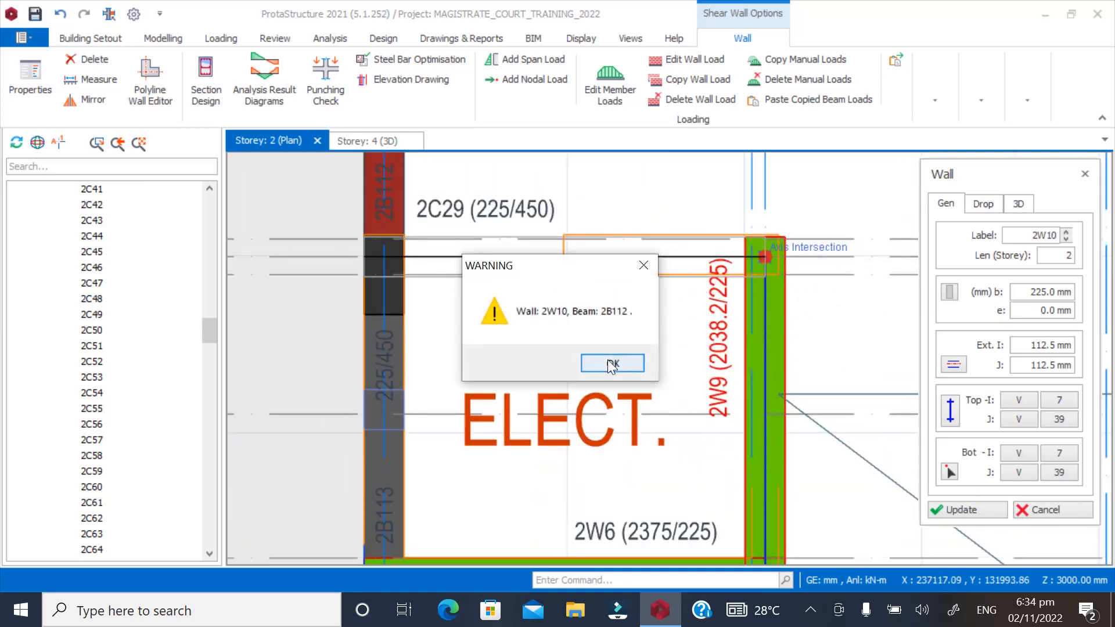
left_click(643, 265)
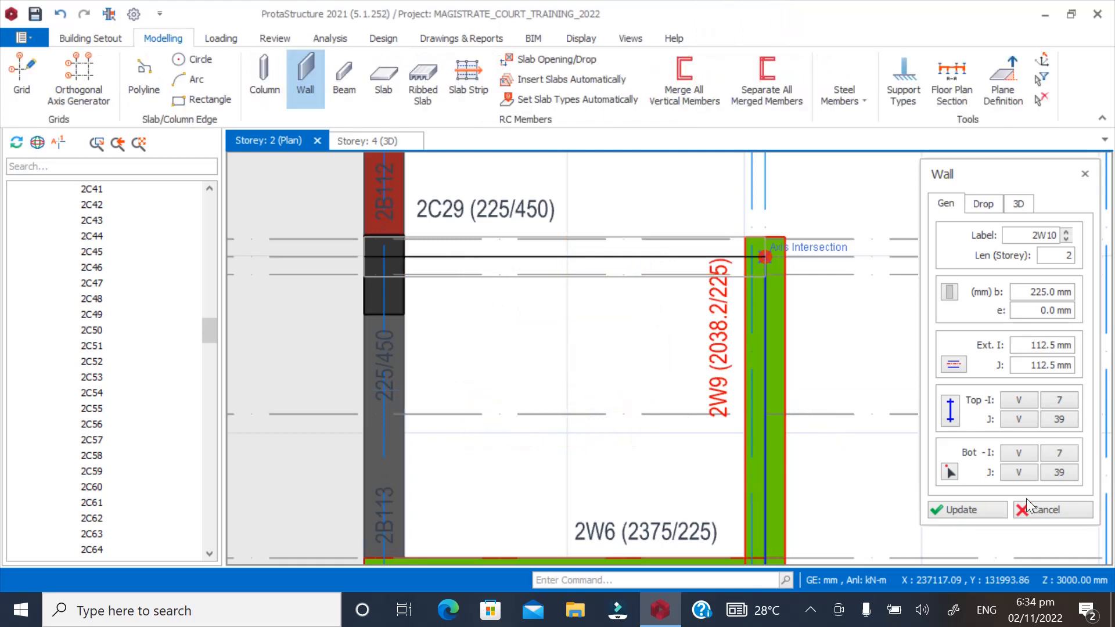
left_click(1036, 513)
Delete beam 2B112 running along the slab edge above column 2C29
scroll(364, 325, "down", 3)
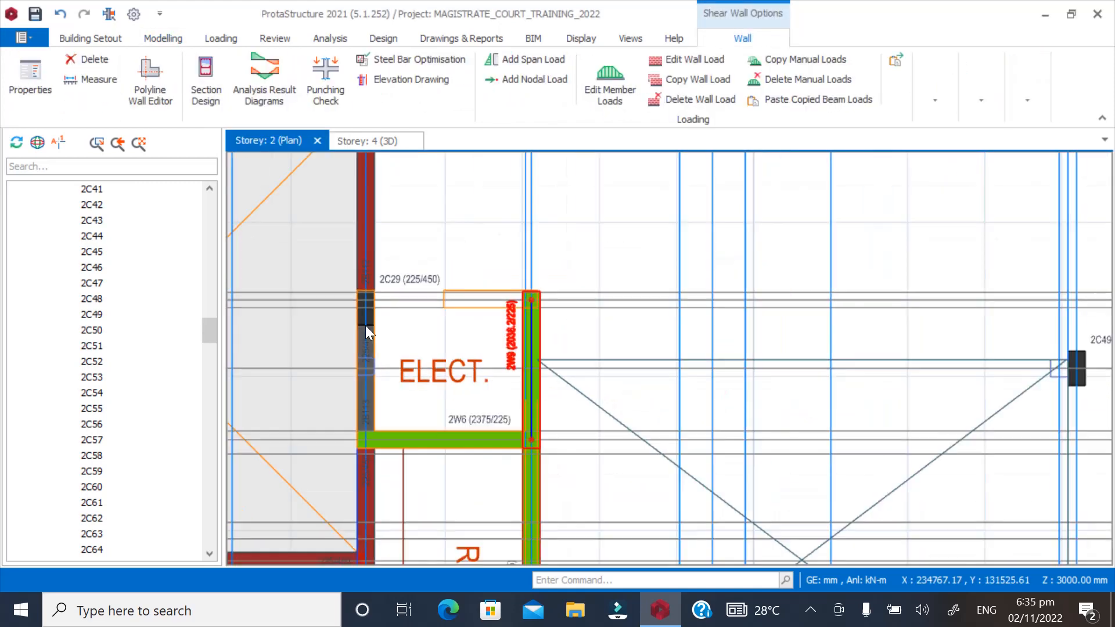
scroll(366, 313, "up", 2)
left_click(367, 302)
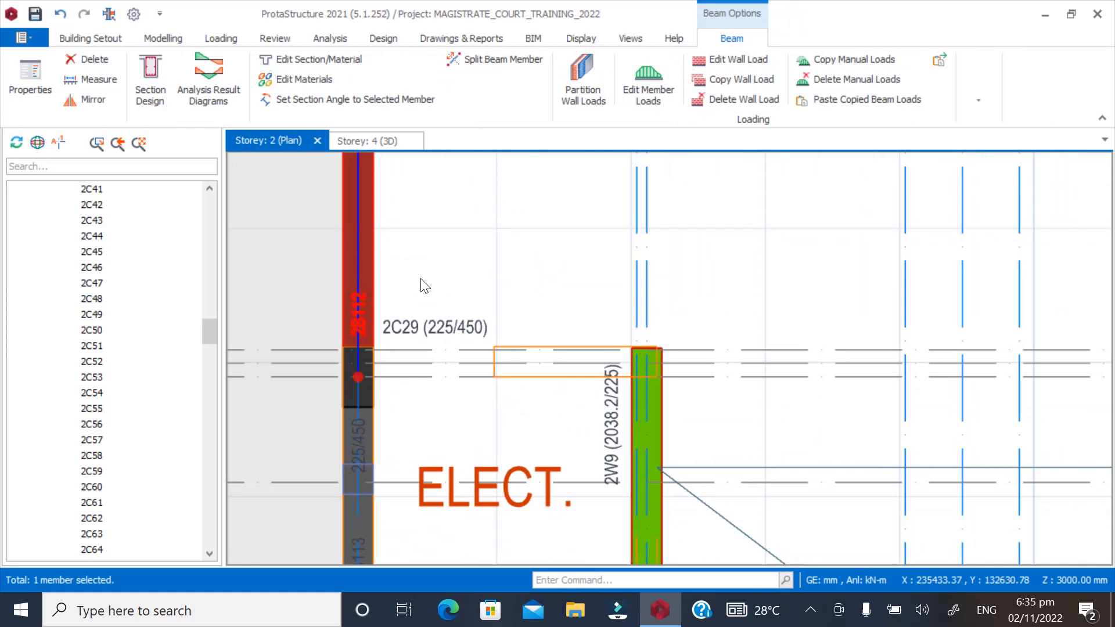
key("Escape")
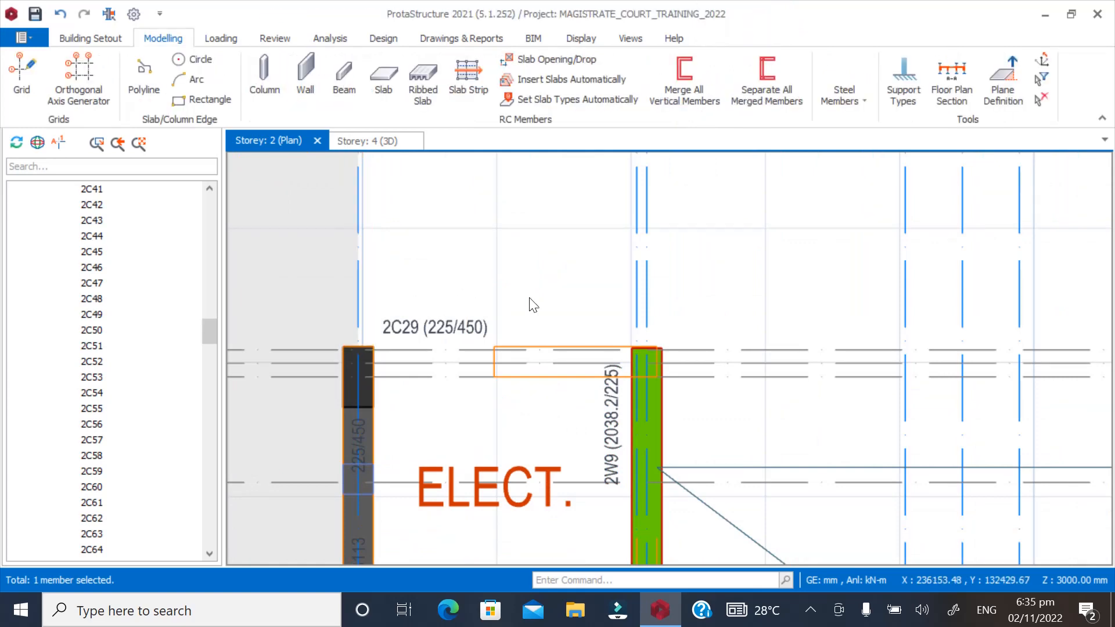
Insert a 225 mm shear wall along axis V from the upper end of wall 2W9 to axis 7 at column 2C29
left_click(378, 421)
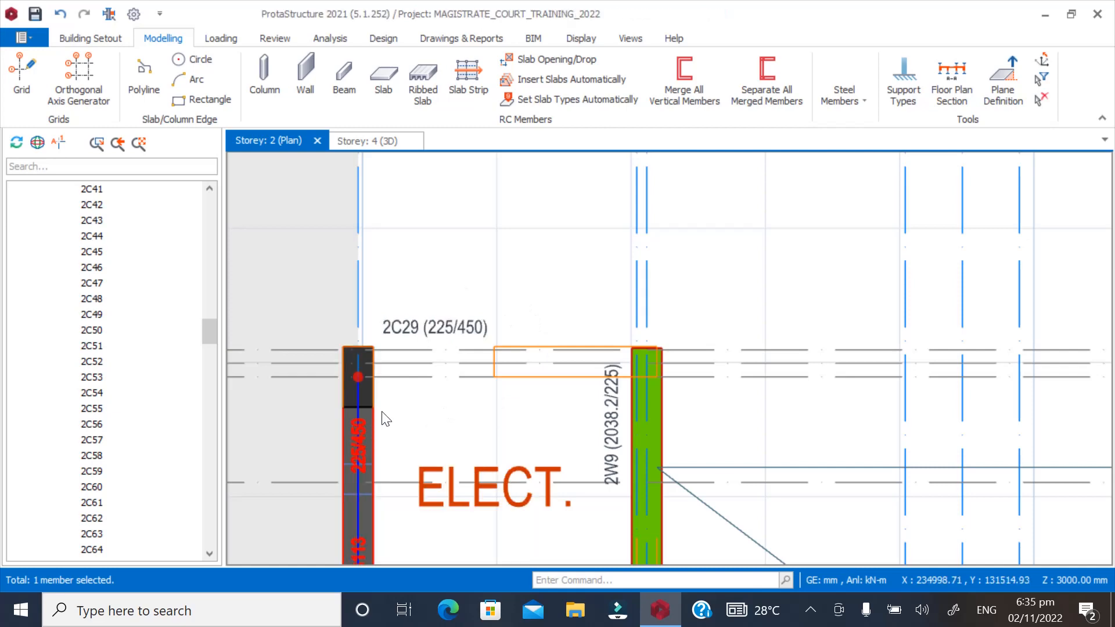
left_click(609, 419)
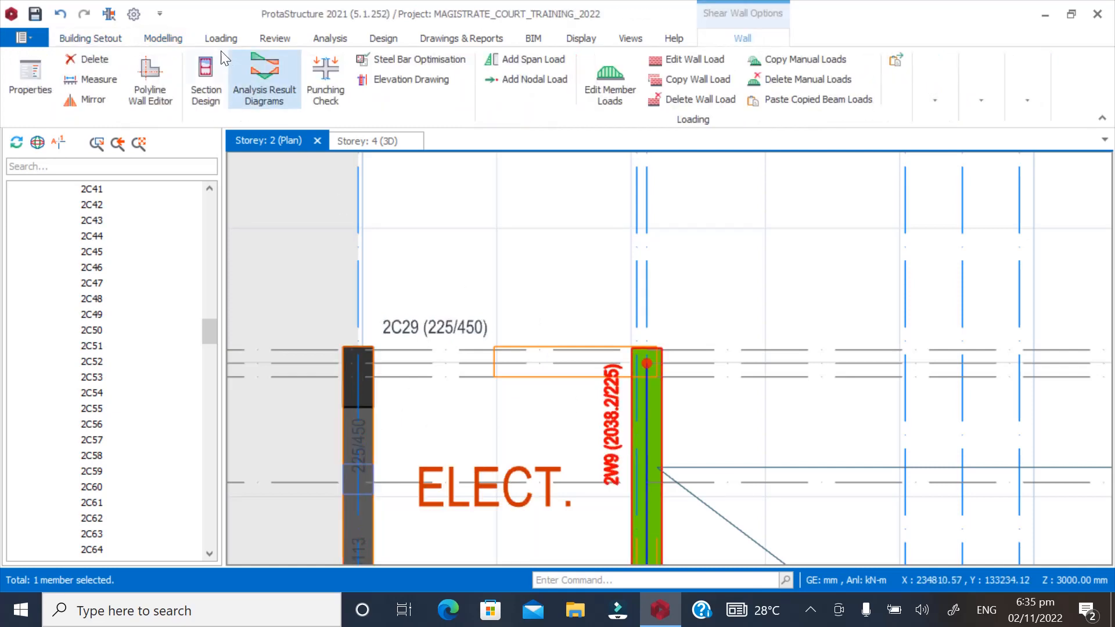
left_click(161, 39)
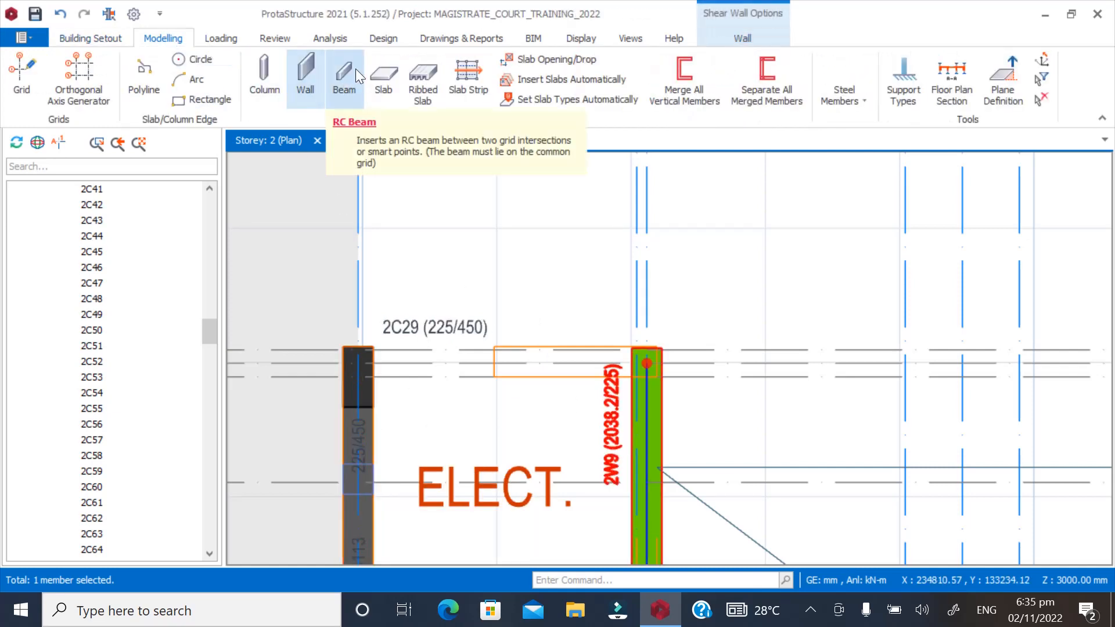
left_click(307, 82)
scroll(609, 383, "up", 2)
left_click(661, 358)
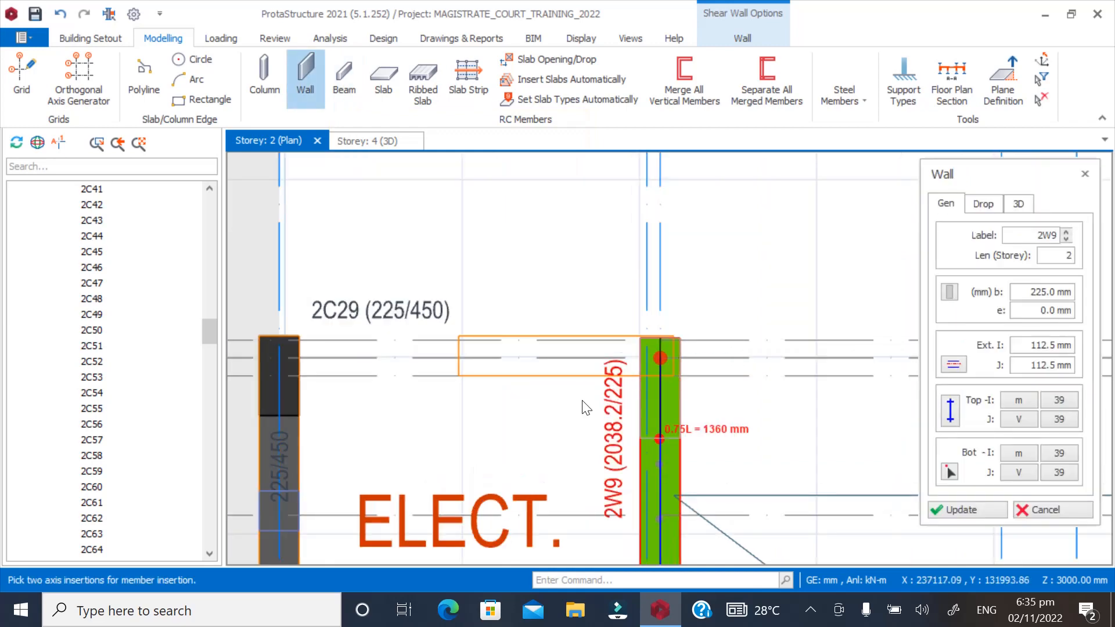
left_click(281, 356)
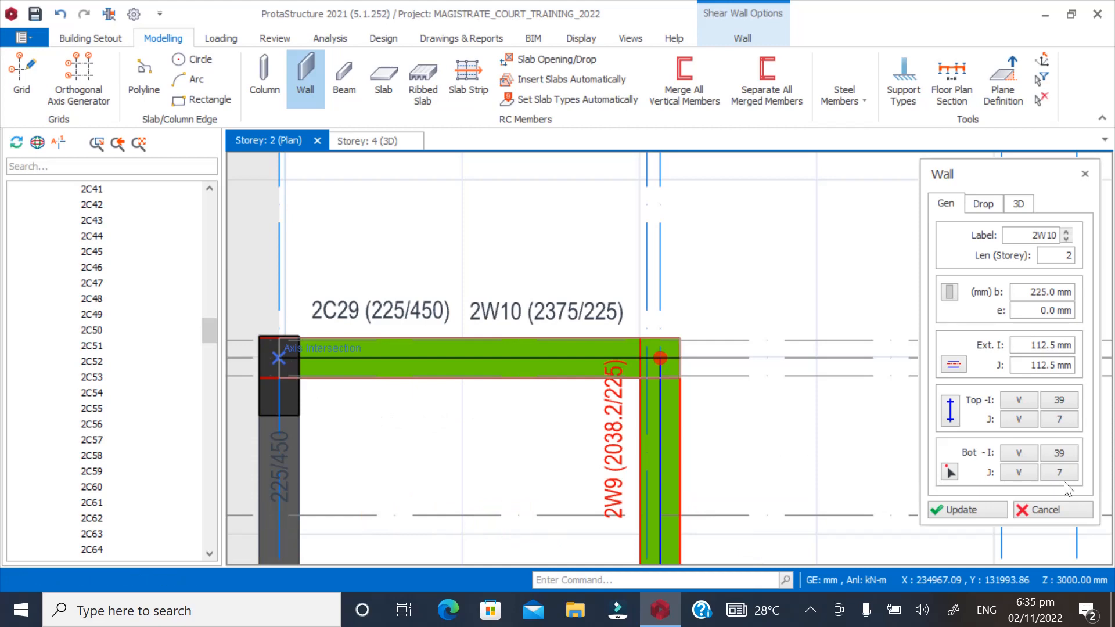
left_click(1040, 512)
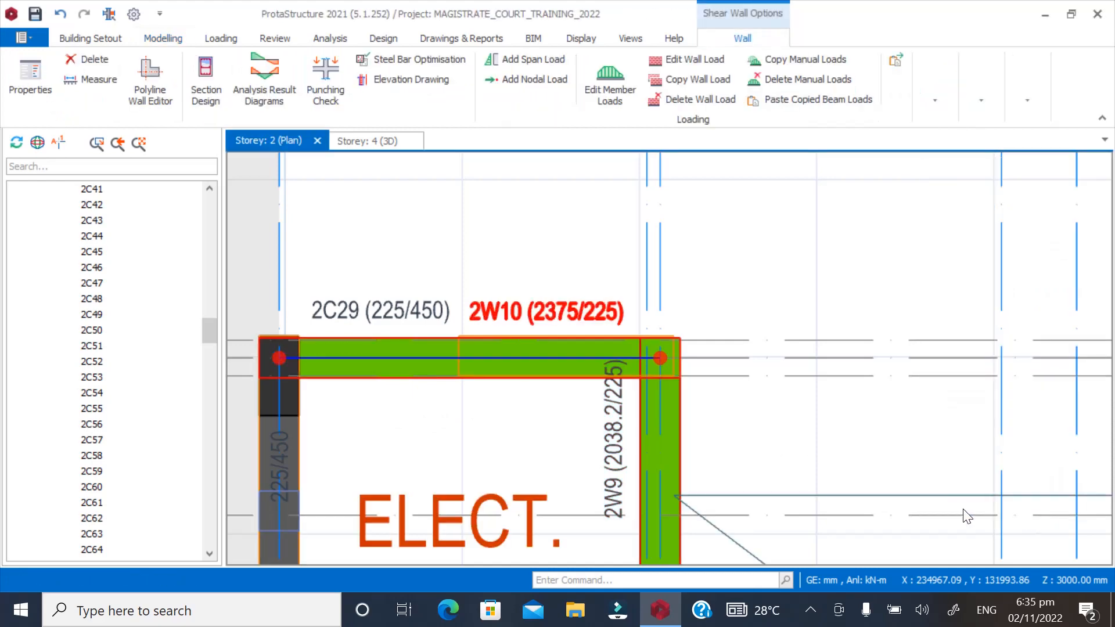
Insert a 225 x 450 mm beam along axis 7 from column 2C29 up to column 2C25 and check its junction at column 2C29
left_click(286, 456)
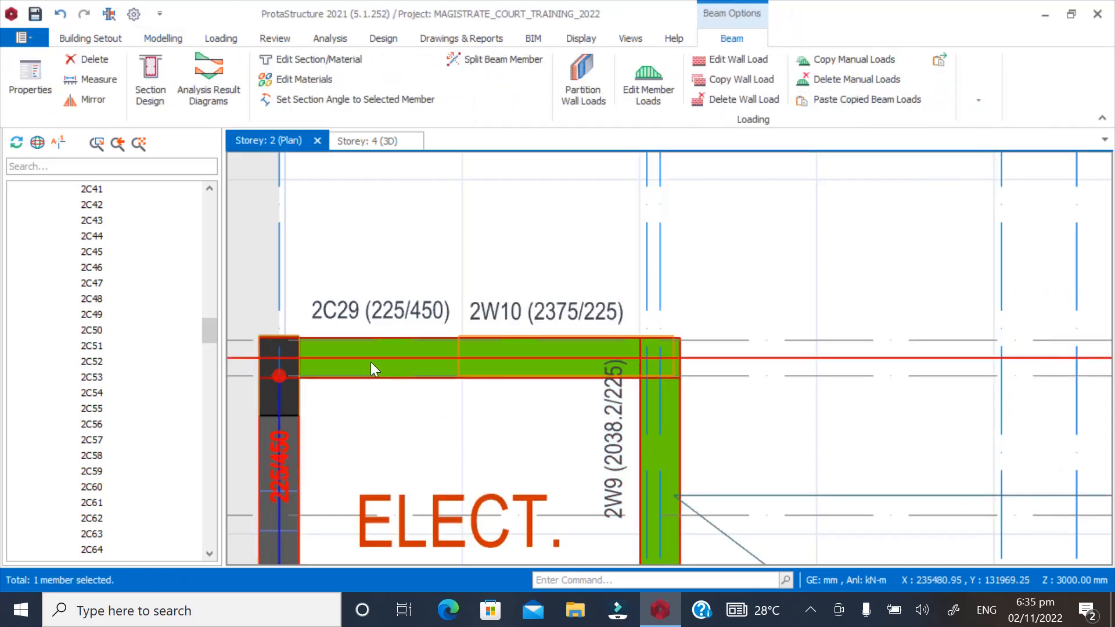
left_click(164, 39)
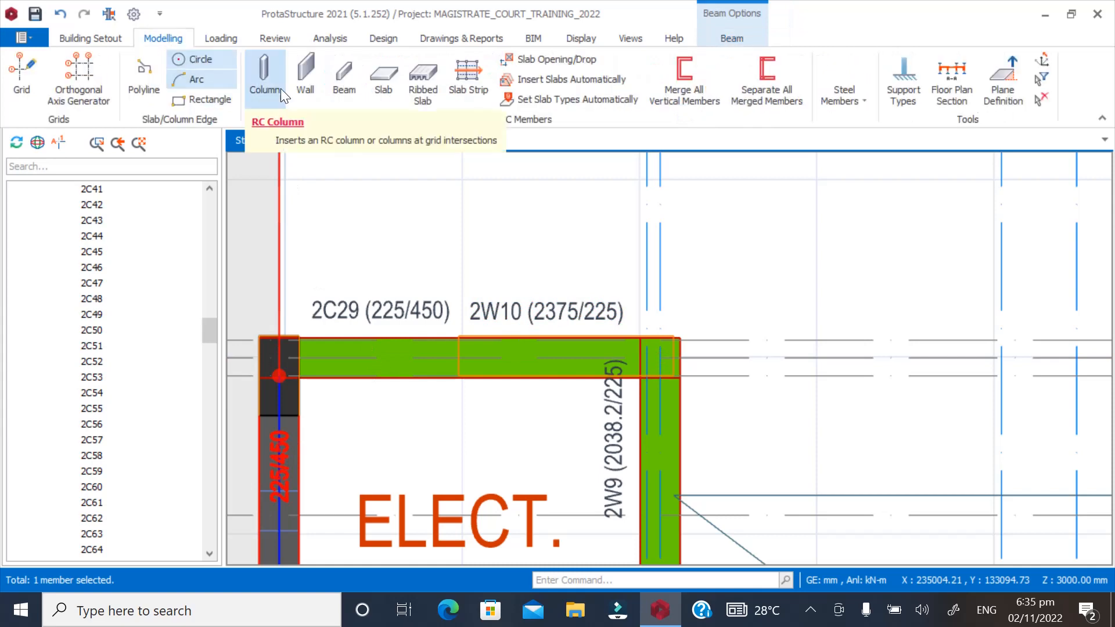
left_click(342, 77)
left_click(271, 377)
scroll(355, 429, "down", 4)
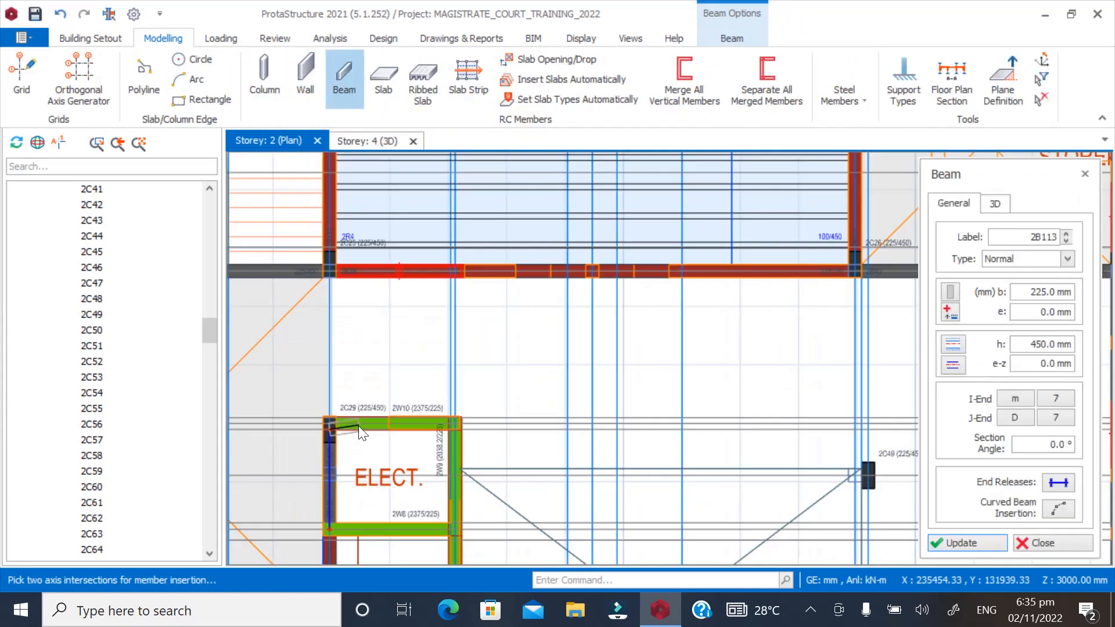
scroll(320, 285, "up", 3)
left_click(338, 253)
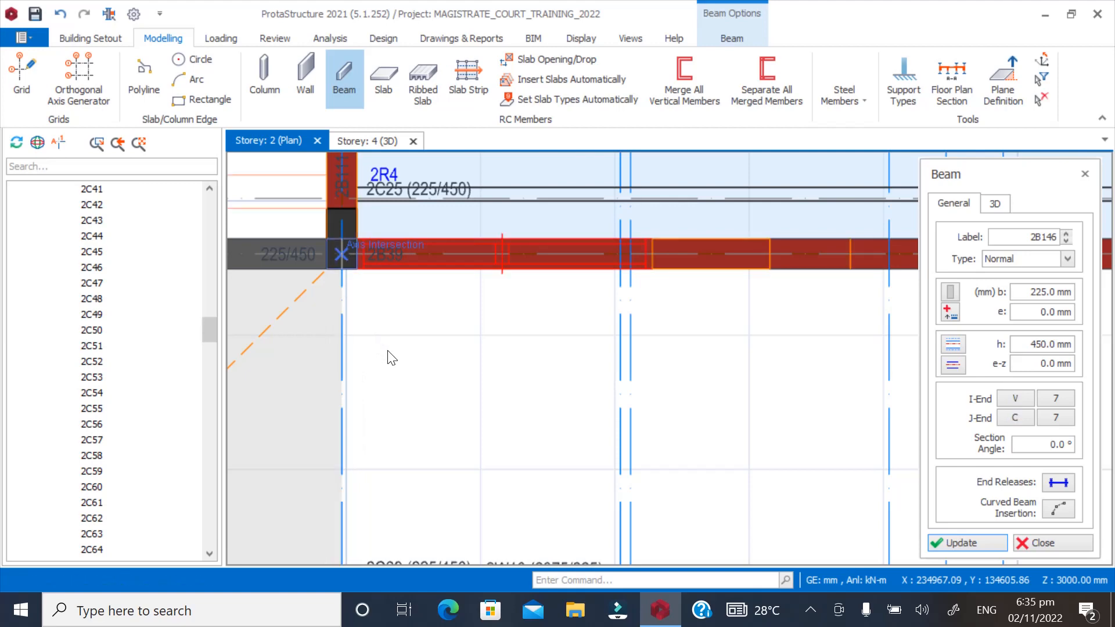
left_click(1037, 541)
scroll(626, 391, "down", 5)
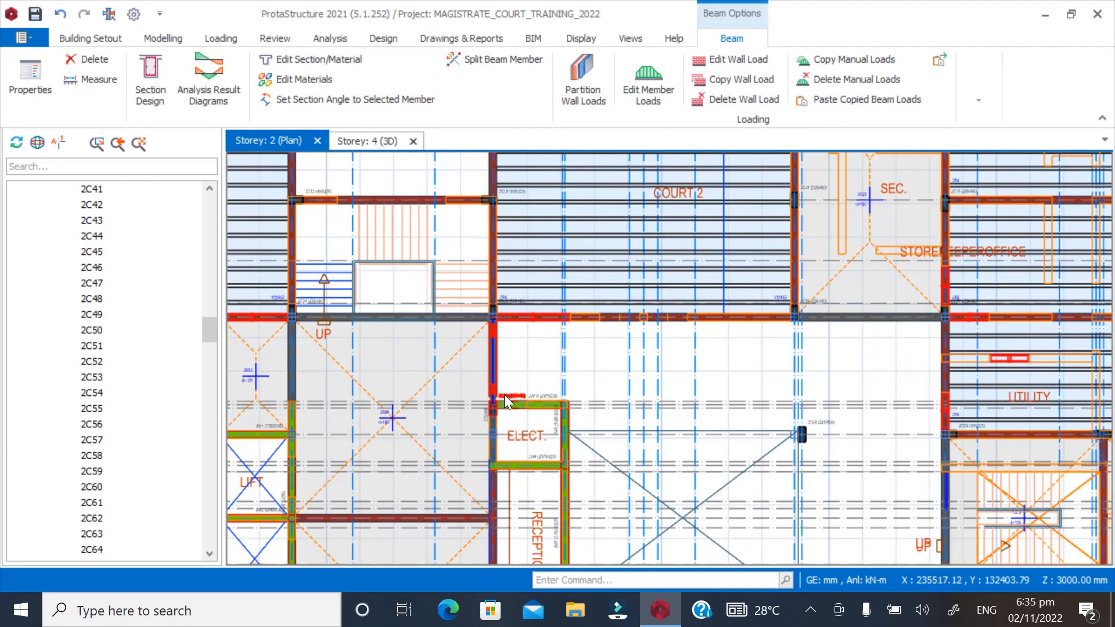
scroll(495, 392, "up", 5)
scroll(457, 402, "up", 3)
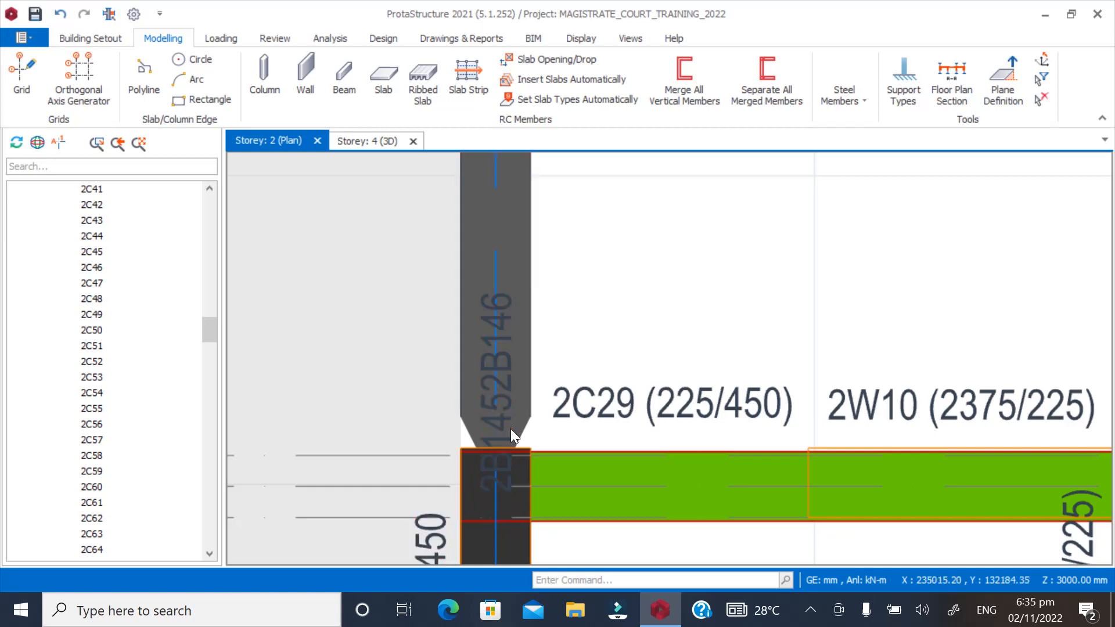
Delete the short beam 2B145 at column 2C29 and beam 2B146 running up from it
left_click(512, 410)
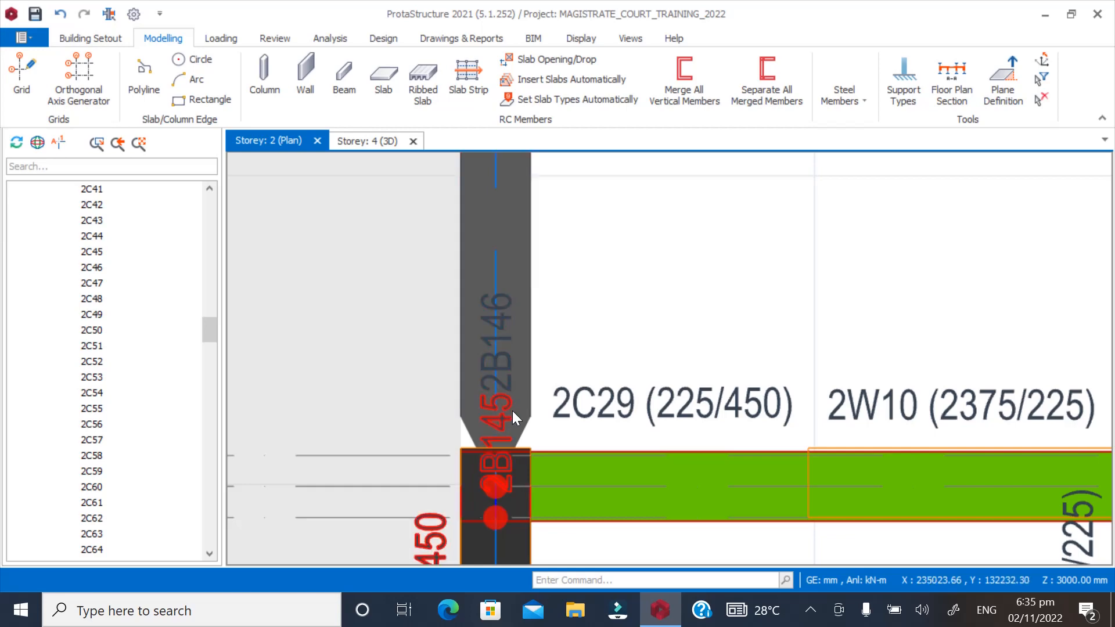
left_click(597, 370)
left_click(511, 360)
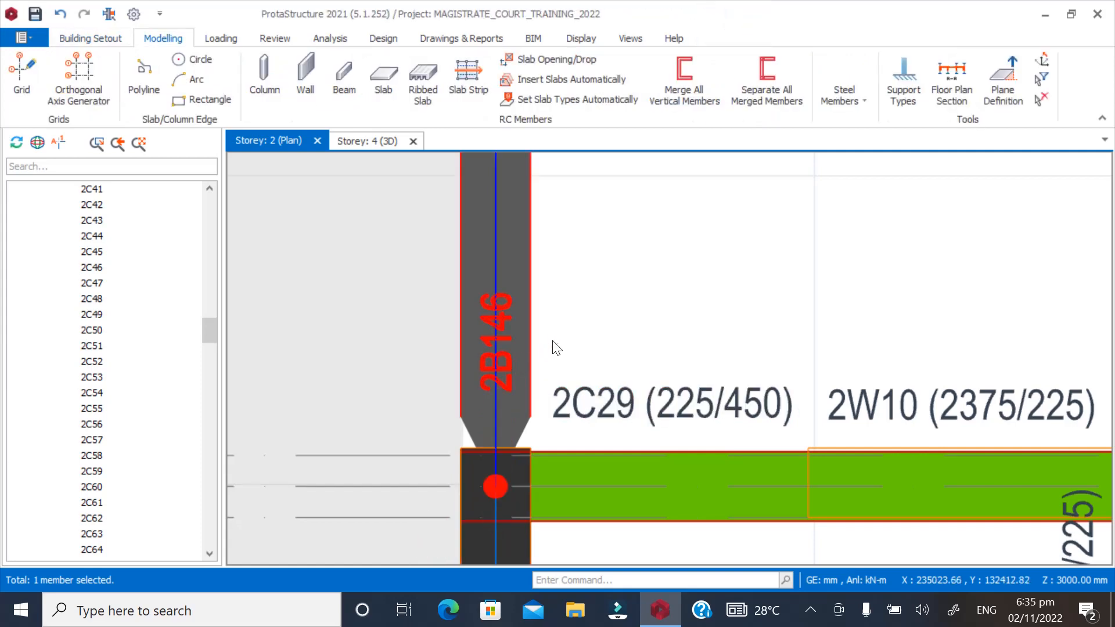
key("Delete")
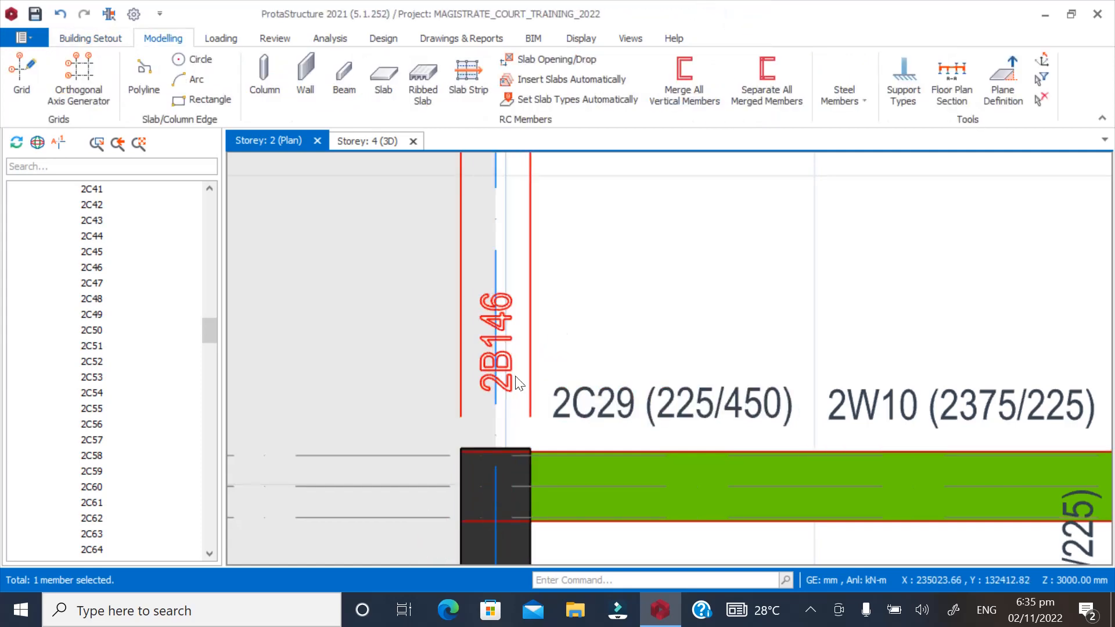
Try inserting a 225 x 450 mm beam along the gridline from column 2C29's lower axis intersection up to column 2C25
scroll(420, 329, "down", 2)
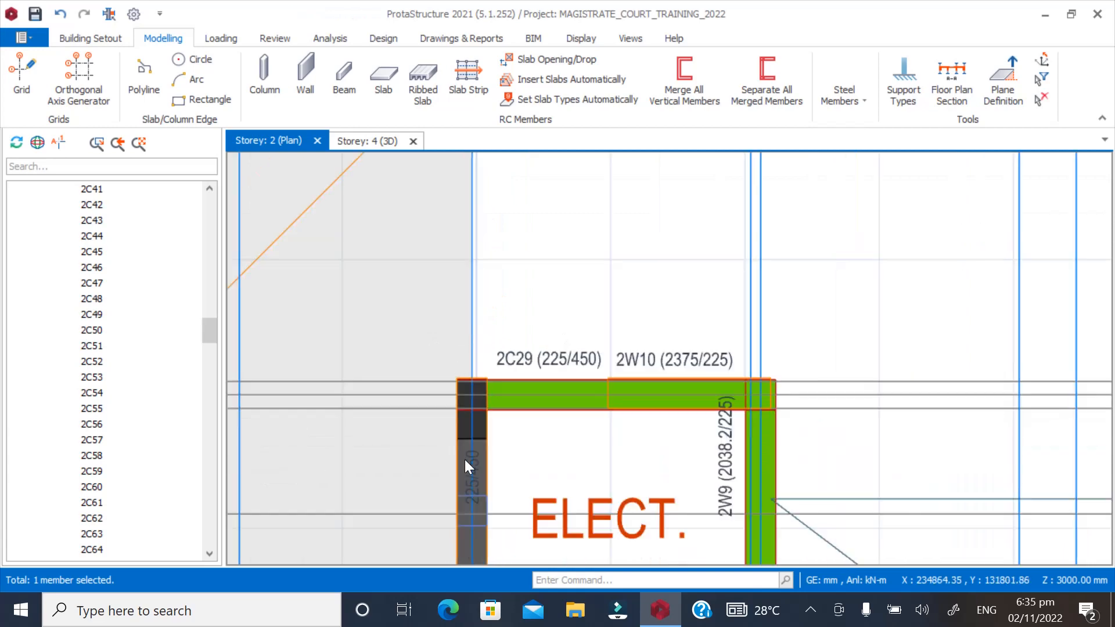
scroll(480, 500, "up", 2)
left_click(462, 436)
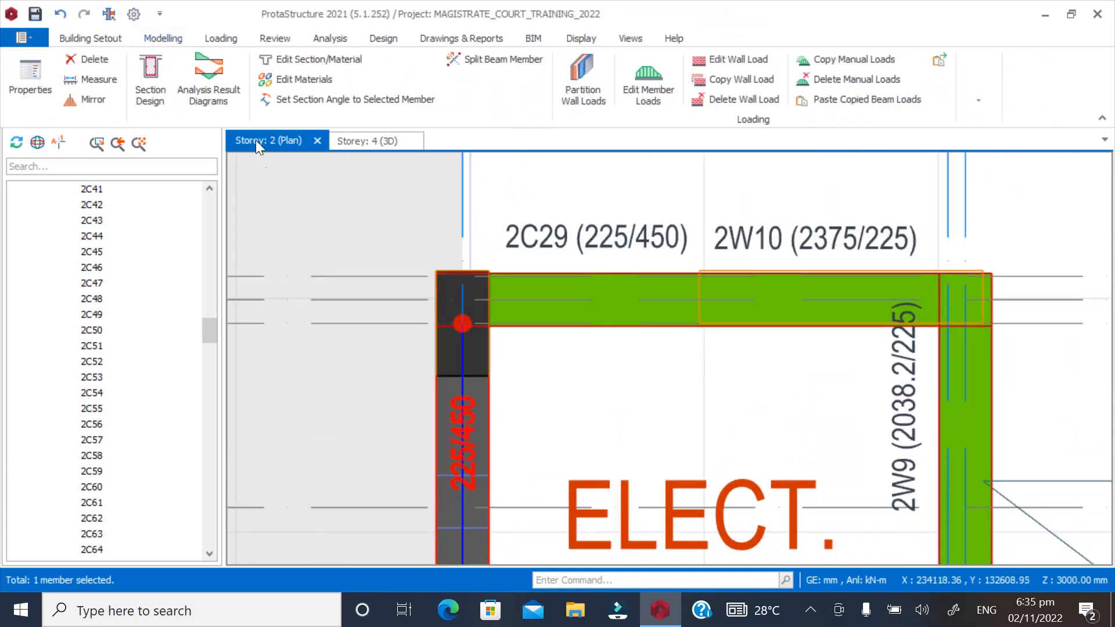
left_click(170, 43)
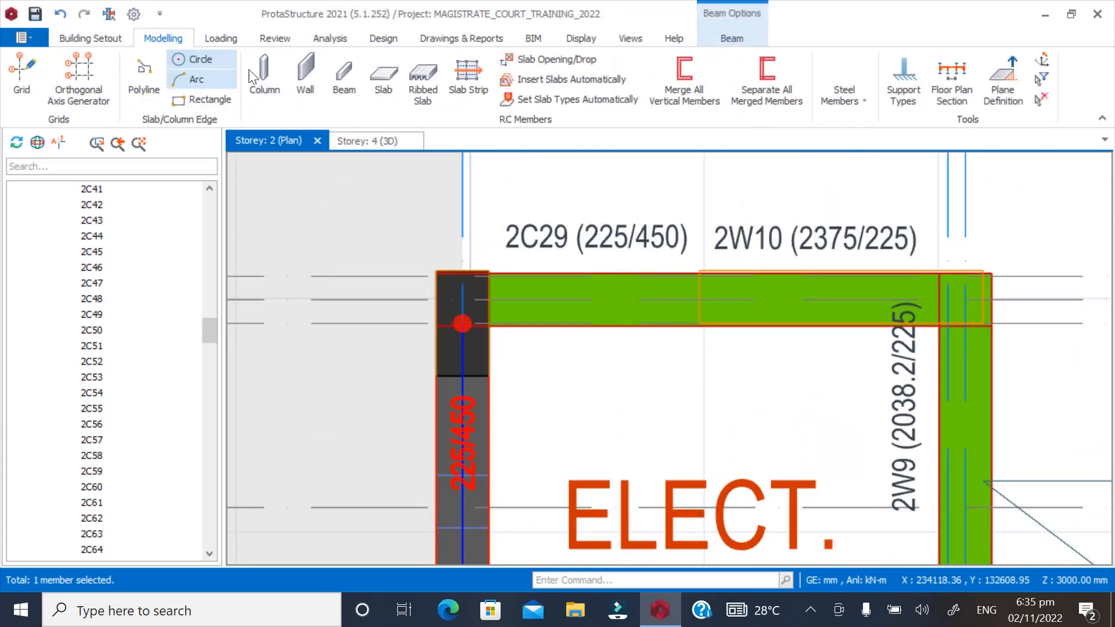
left_click(346, 82)
left_click(460, 329)
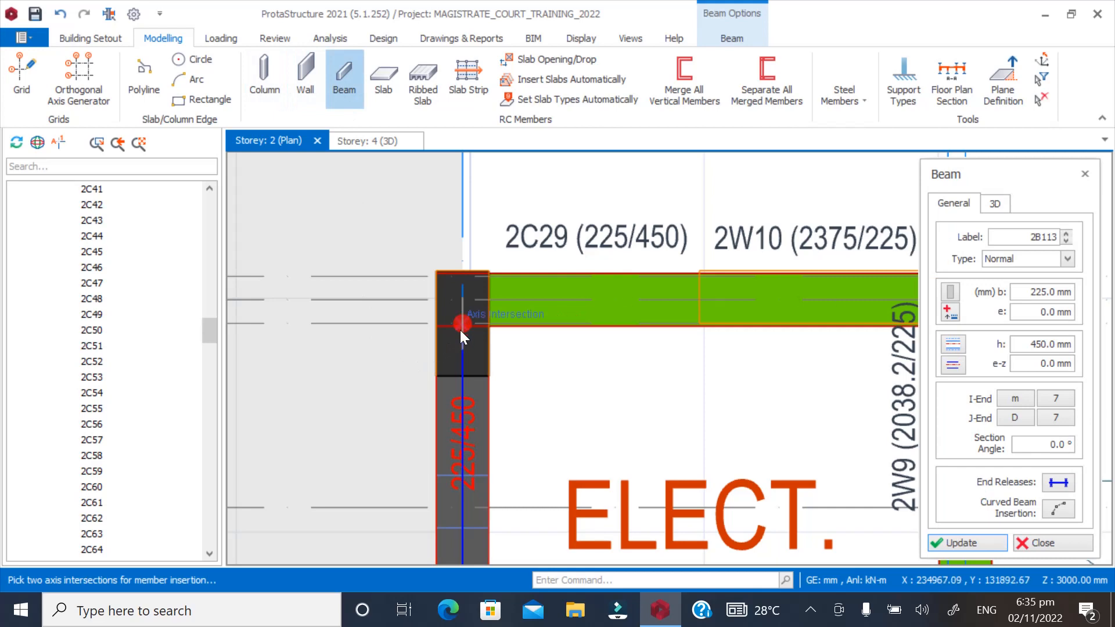
scroll(408, 479, "down", 3)
scroll(405, 334, "up", 2)
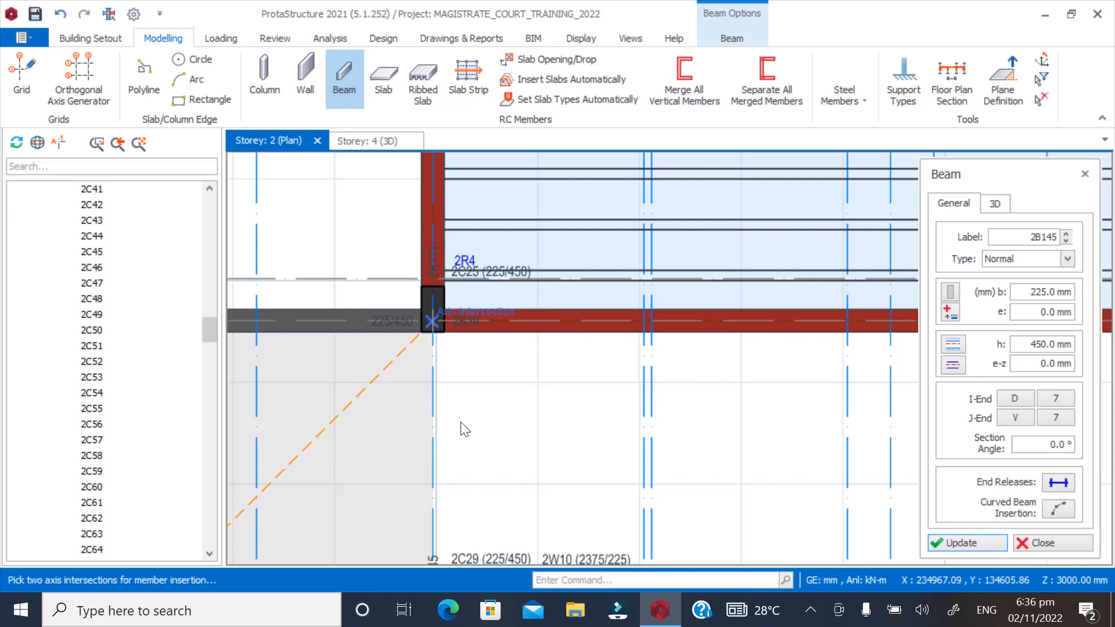
scroll(494, 373, "down", 3)
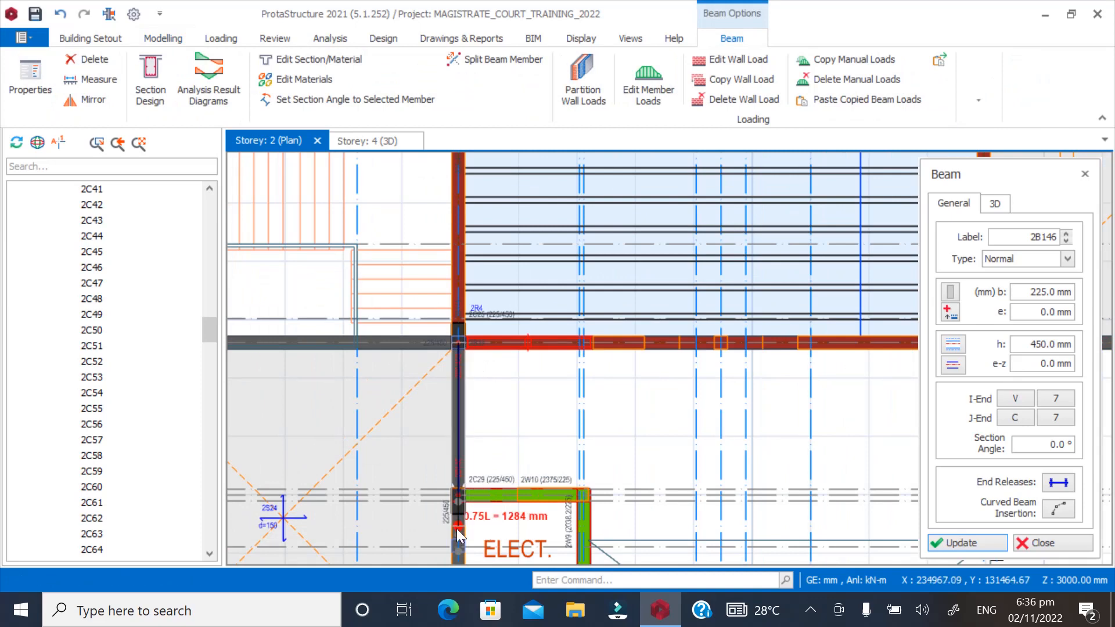
scroll(455, 522, "up", 5)
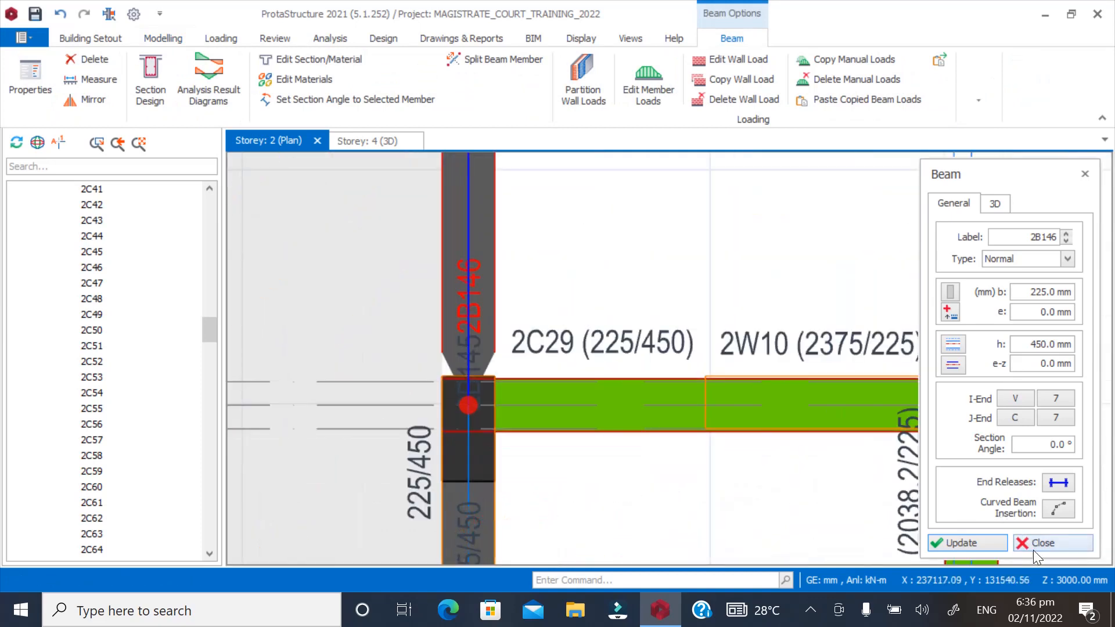
left_click(1033, 547)
key("Escape")
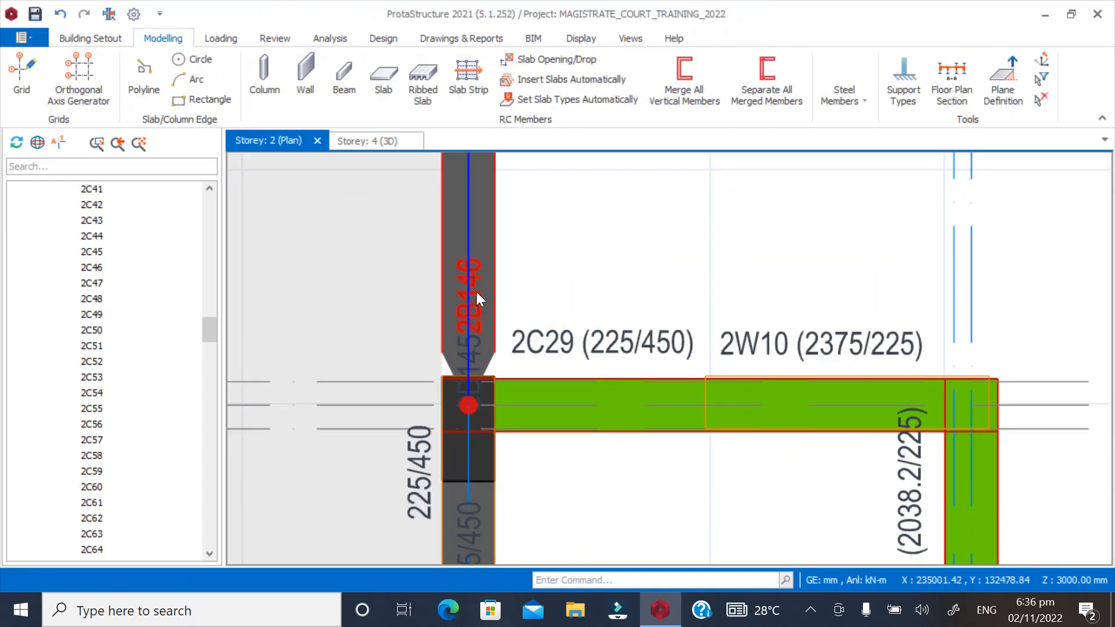
Delete the new beam 2B146 and the short stub beam 2B145 at column 2C29
left_click(476, 292)
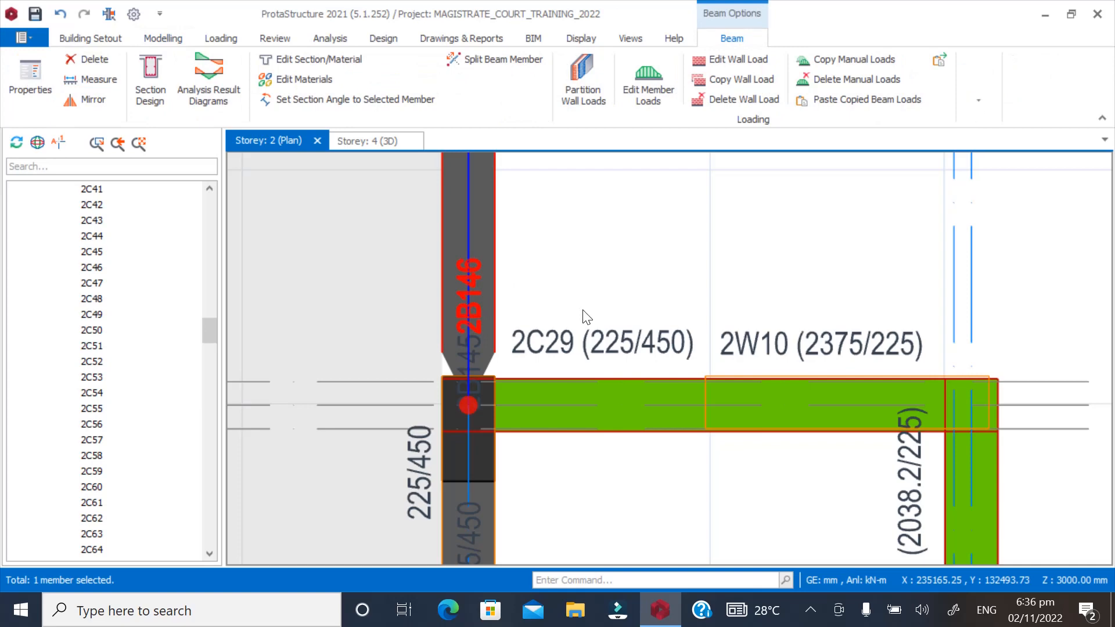
key("Delete")
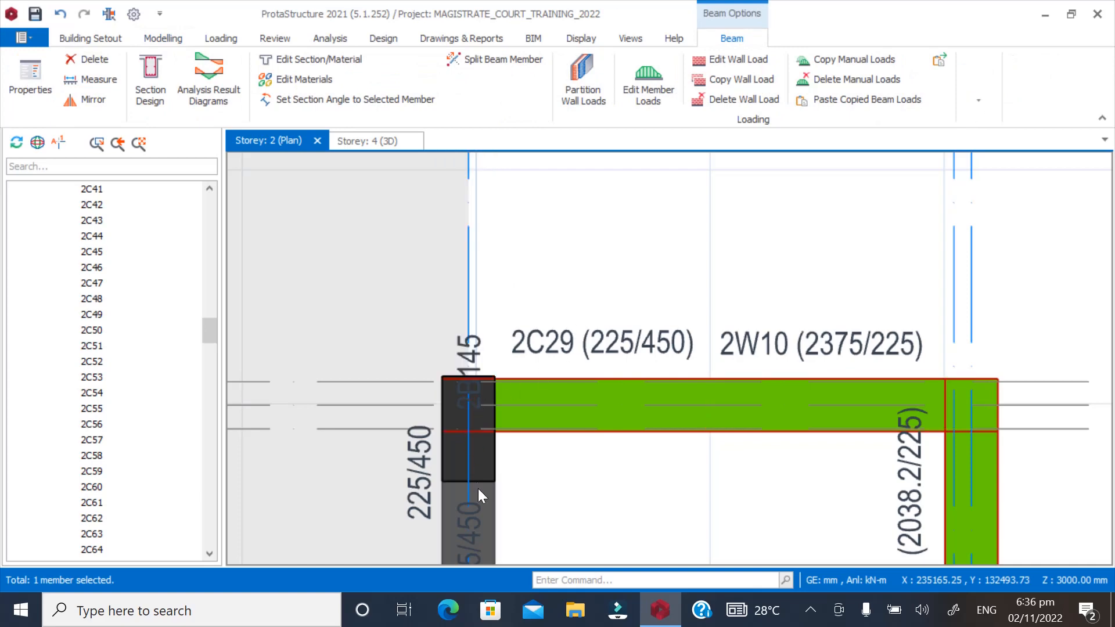
left_click(477, 436)
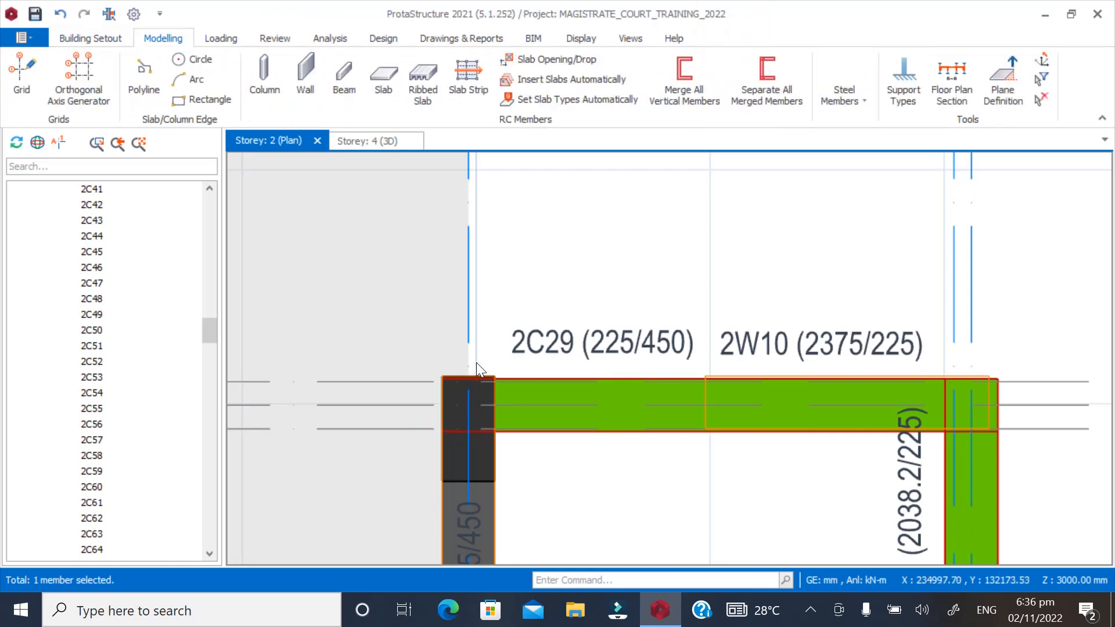
Try again to insert a 225 x 450 mm beam between column 2C29's lower axis intersection and column 2C25
scroll(464, 383, "down", 2)
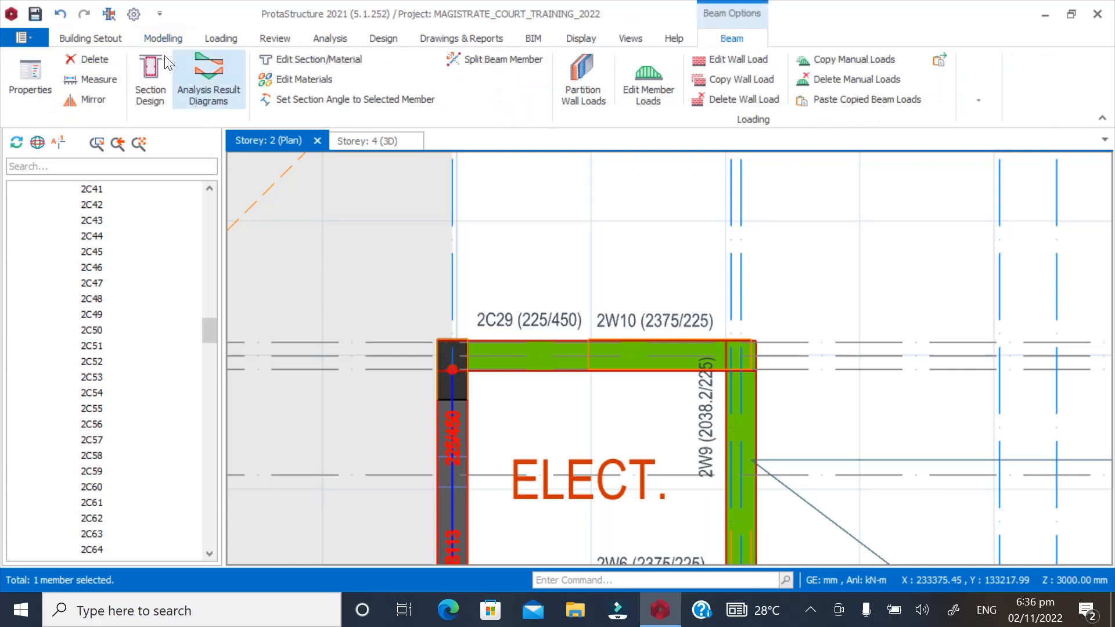
left_click(157, 42)
left_click(343, 78)
scroll(435, 406, "up", 5)
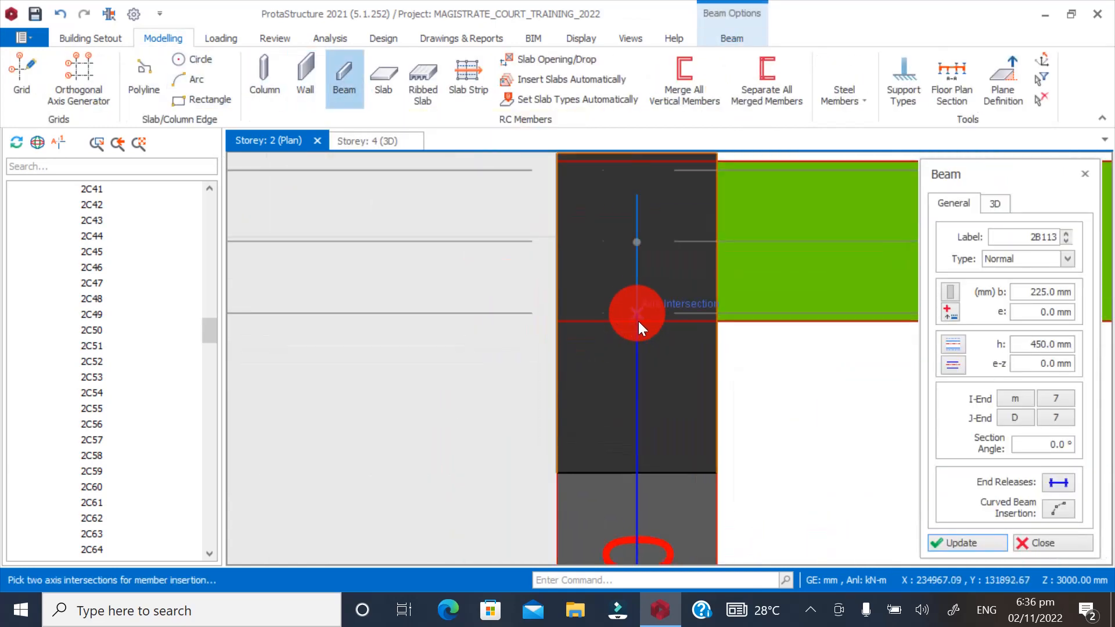
scroll(639, 322, "down", 4)
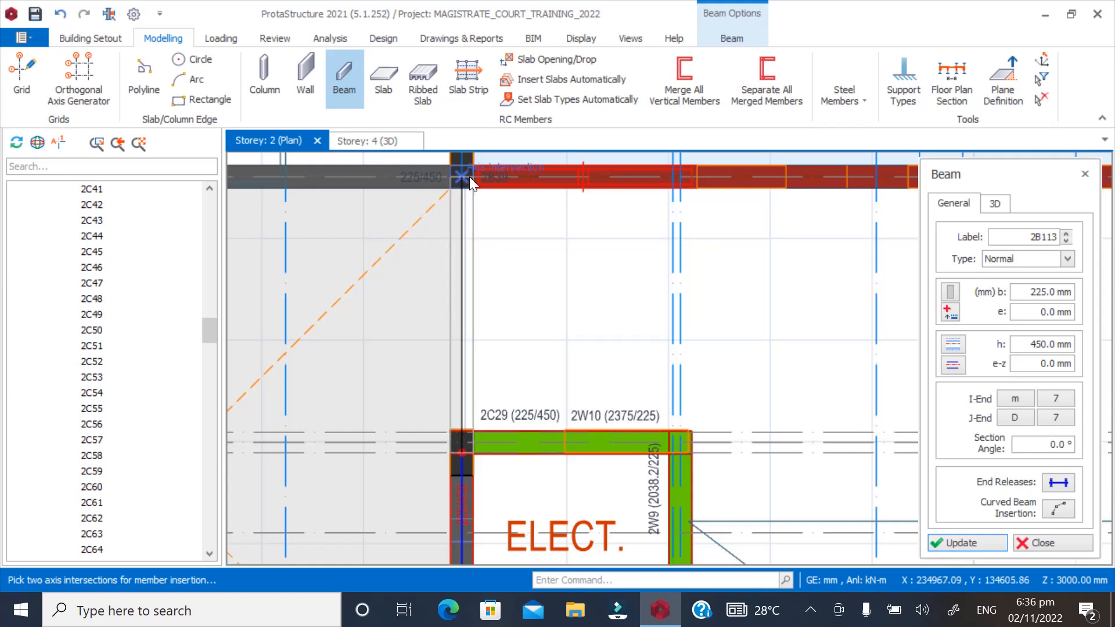
left_click(469, 176)
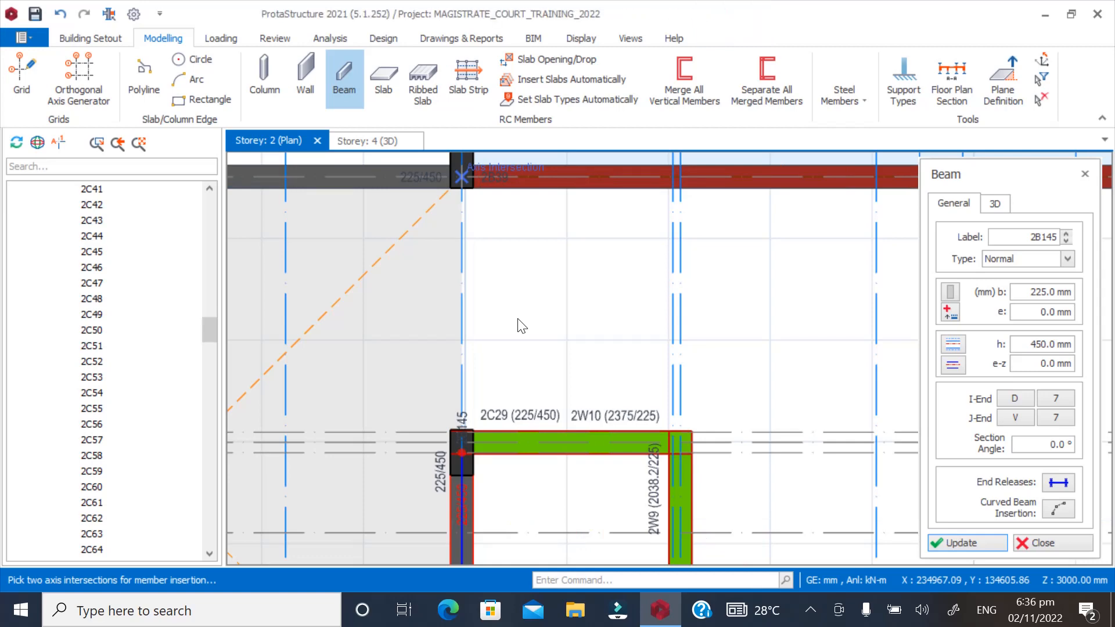
left_click(521, 326)
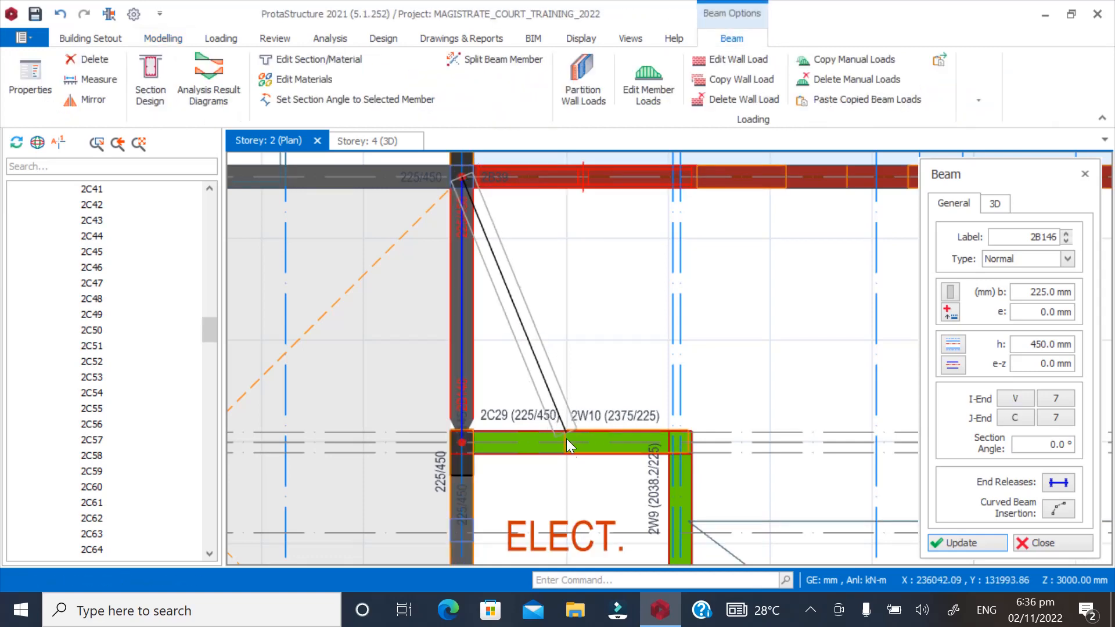
left_click(1064, 544)
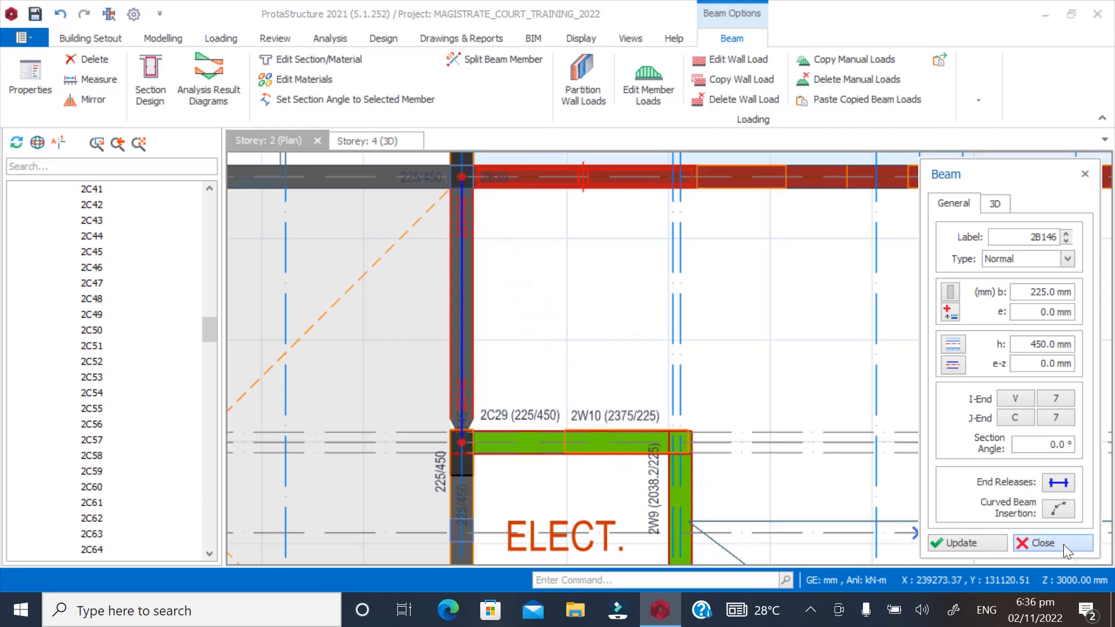
left_click(1064, 545)
Delete the reinserted beam 2B146 between columns 2C29 and 2C25
scroll(483, 436, "up", 2)
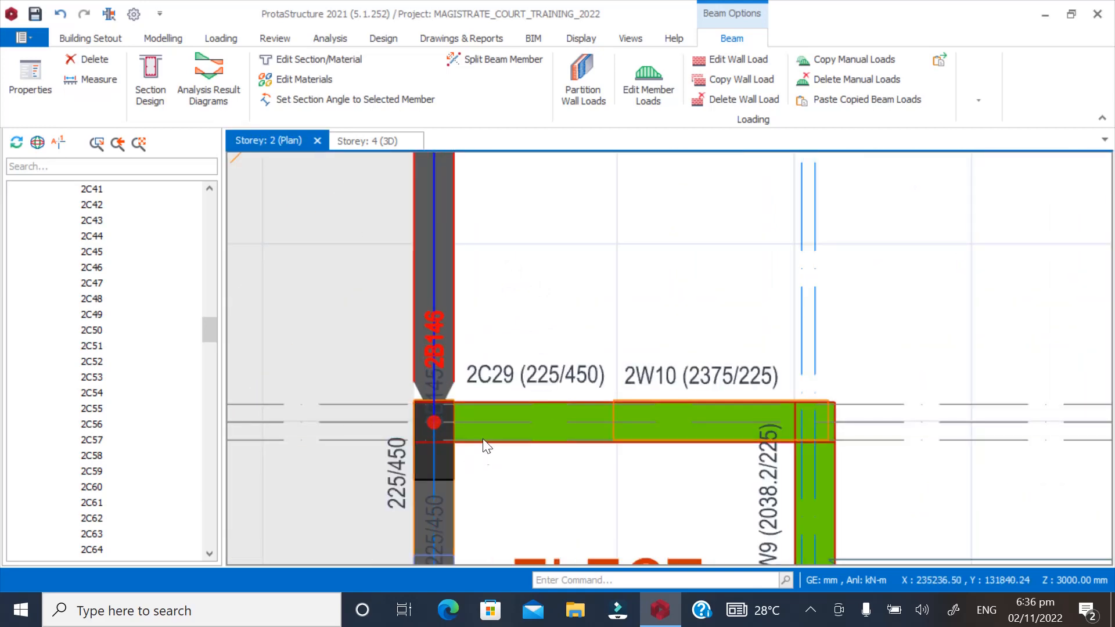
left_click(445, 315)
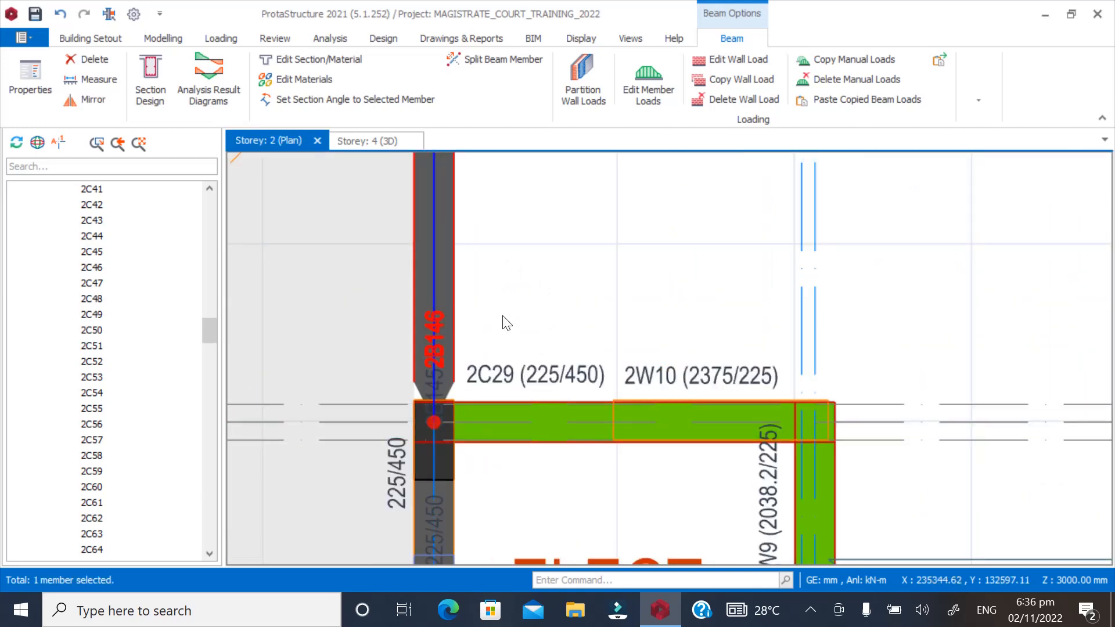
key("Delete")
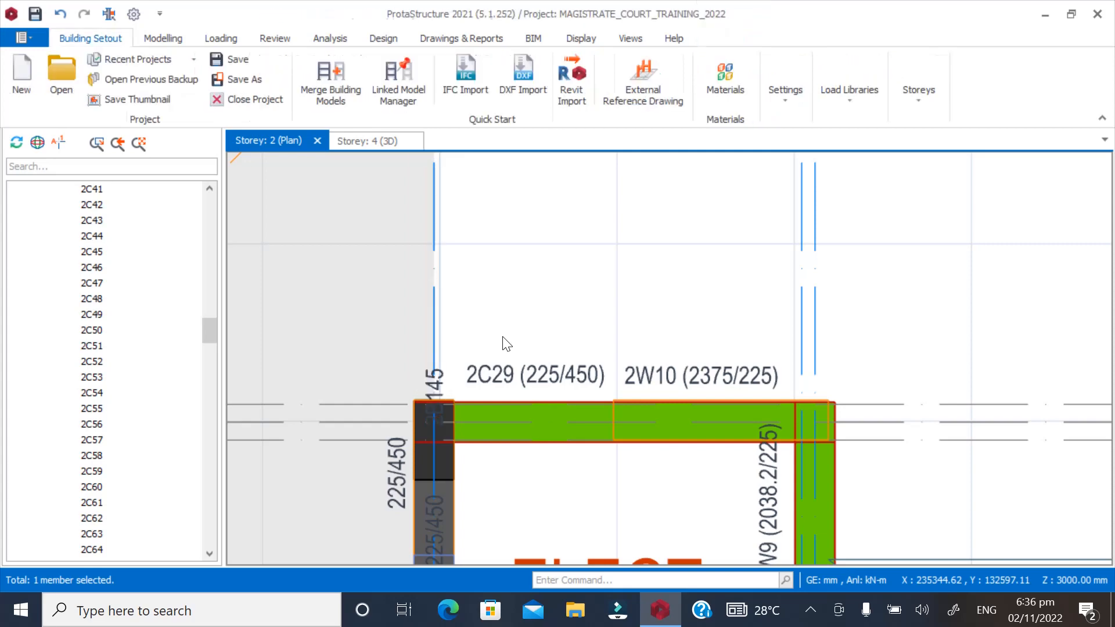
Try inserting a 225 x 450 mm beam from column 2C29's middle axis intersection to column 2C25
left_click(438, 496)
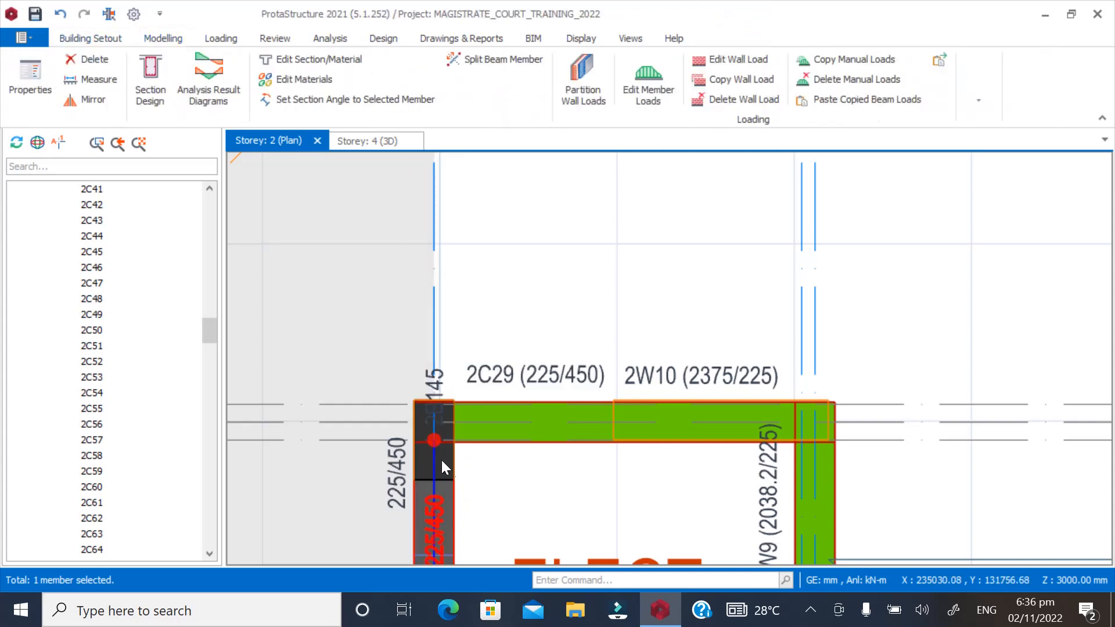
left_click(170, 36)
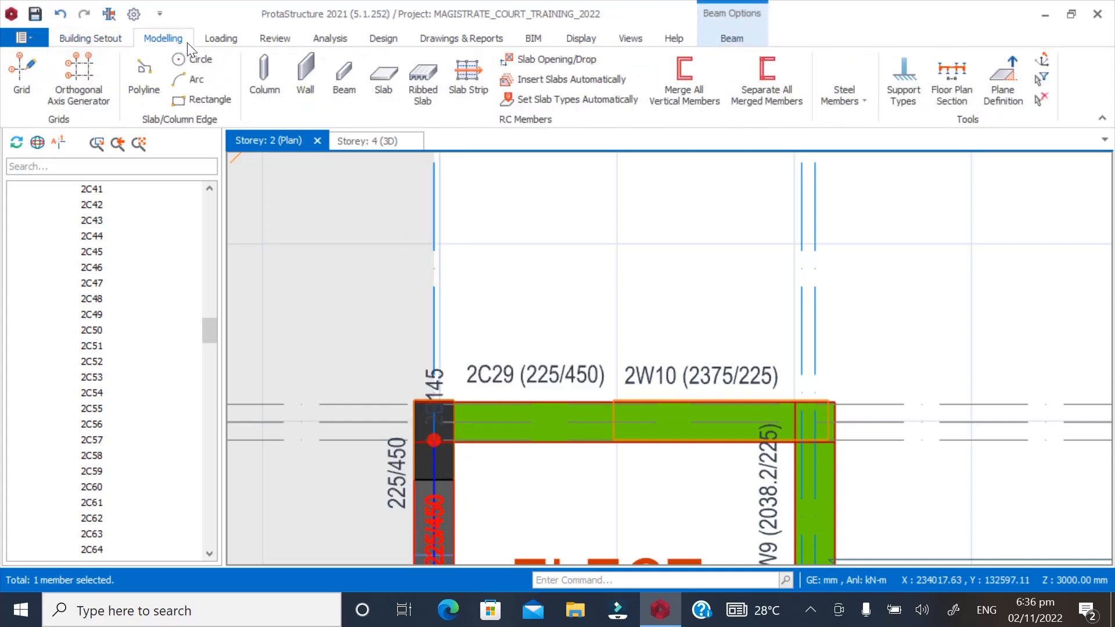
left_click(344, 81)
scroll(379, 435, "up", 2)
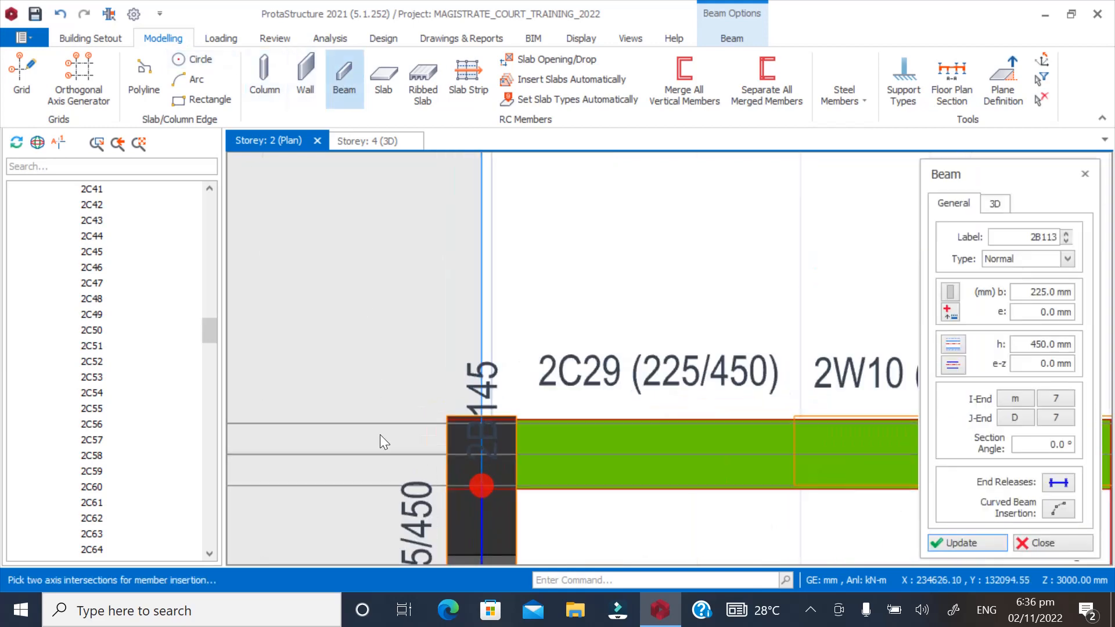
left_click(480, 456)
scroll(391, 506, "down", 3)
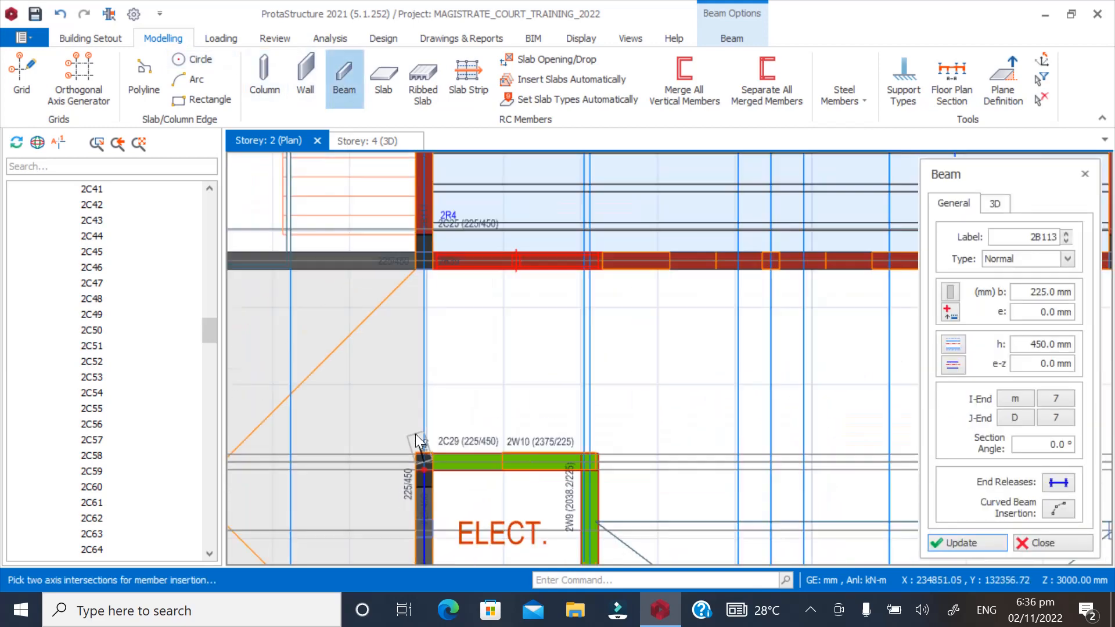
left_click(424, 261)
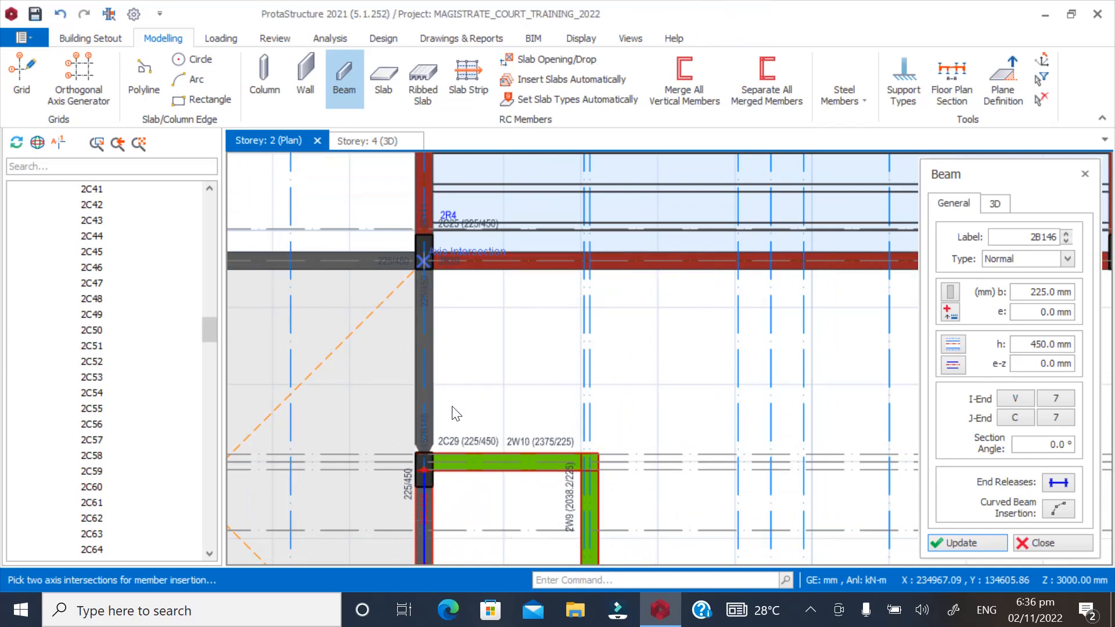
left_click(1048, 545)
Delete beam 2B146 running from column 2C29's middle axis intersection to column 2C25
scroll(448, 425, "down", 2)
scroll(424, 478, "up", 5)
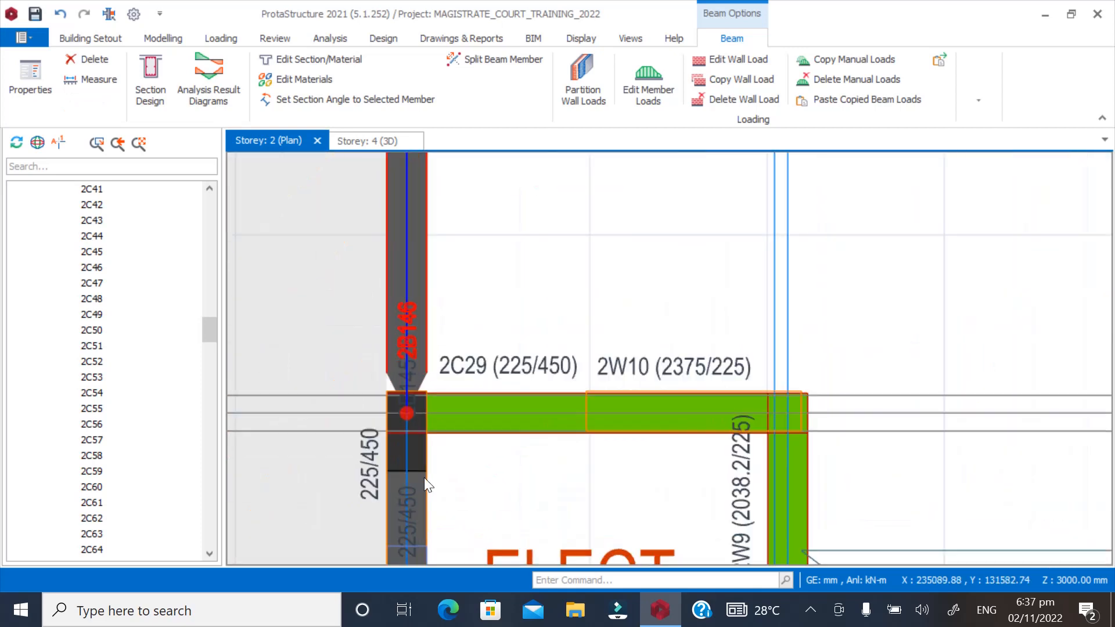
left_click(426, 325)
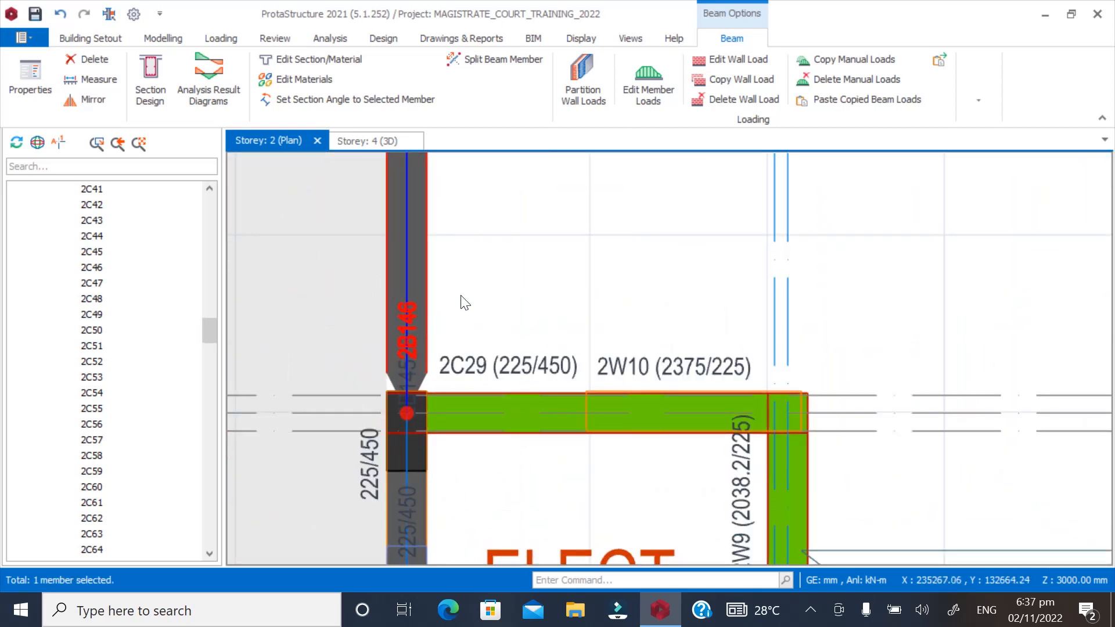
key("Delete")
Delete the stub beam 2B145 at column 2C29 and the 225/450 beam beside the ELECT. room
scroll(473, 299, "down", 2)
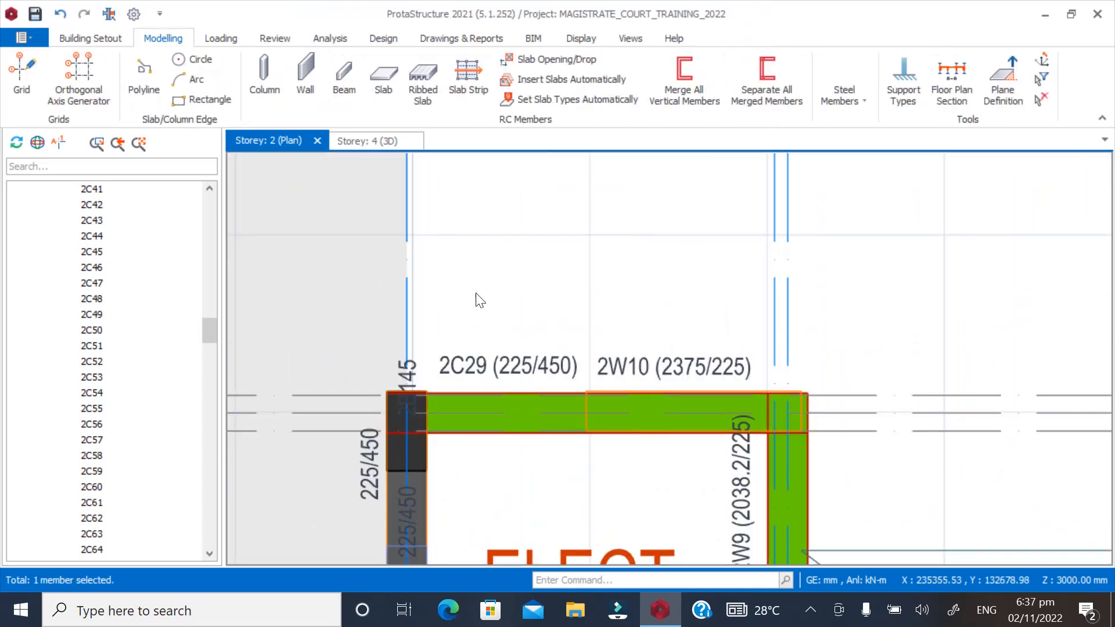
scroll(441, 302, "up", 2)
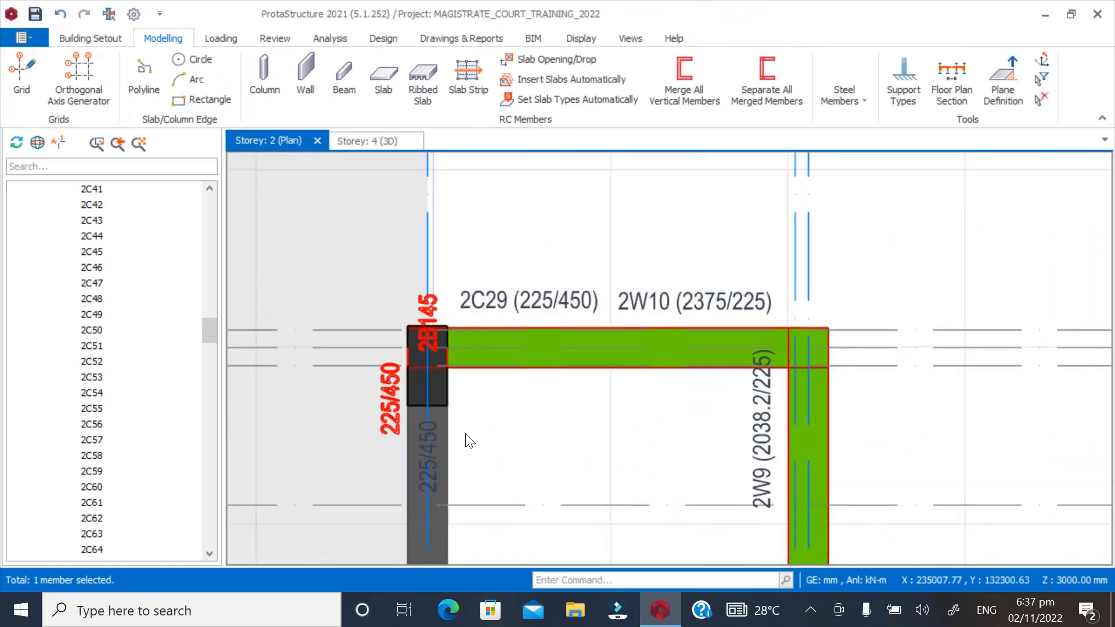
left_click(438, 432)
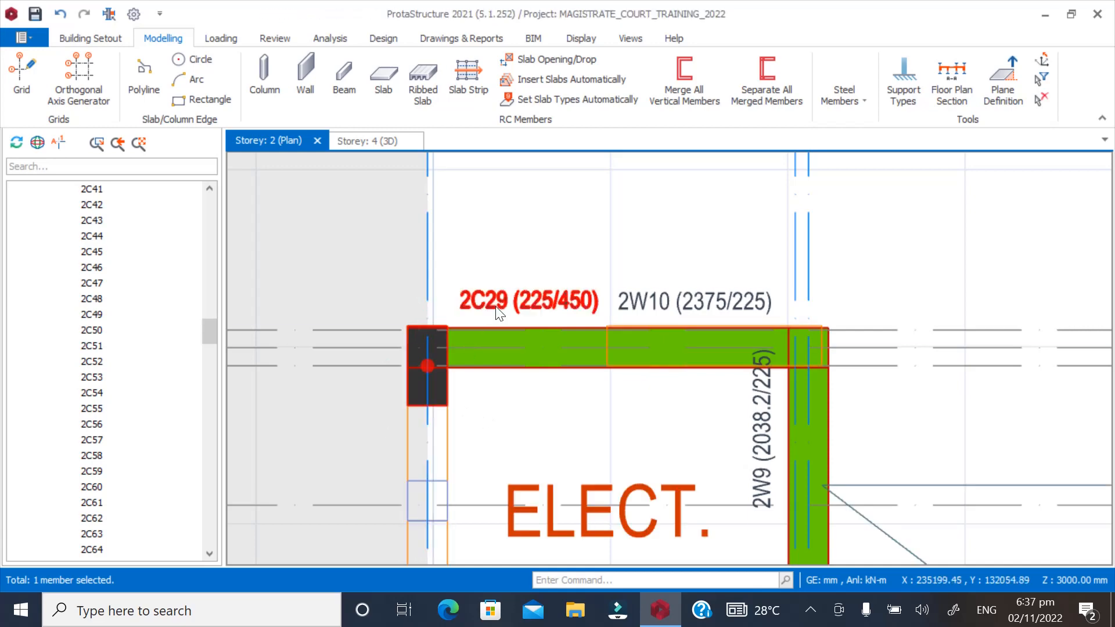
Try inserting a 225 x 450 mm beam from column 2C25 down to the middle axis intersection at column 2C29
scroll(468, 435, "down", 3)
left_click(464, 508)
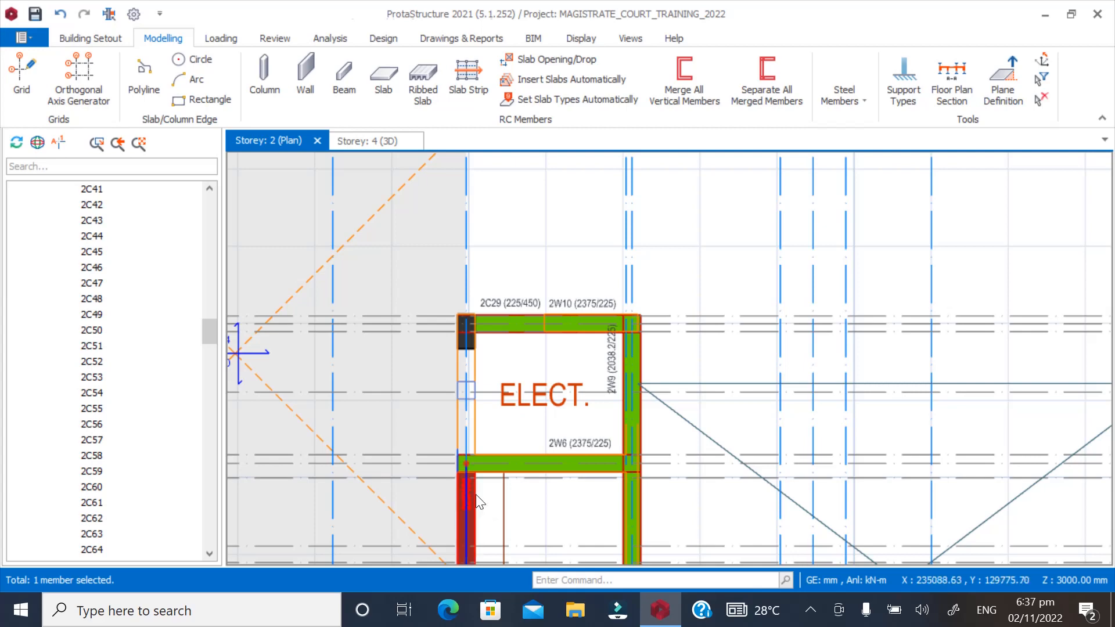
left_click(166, 36)
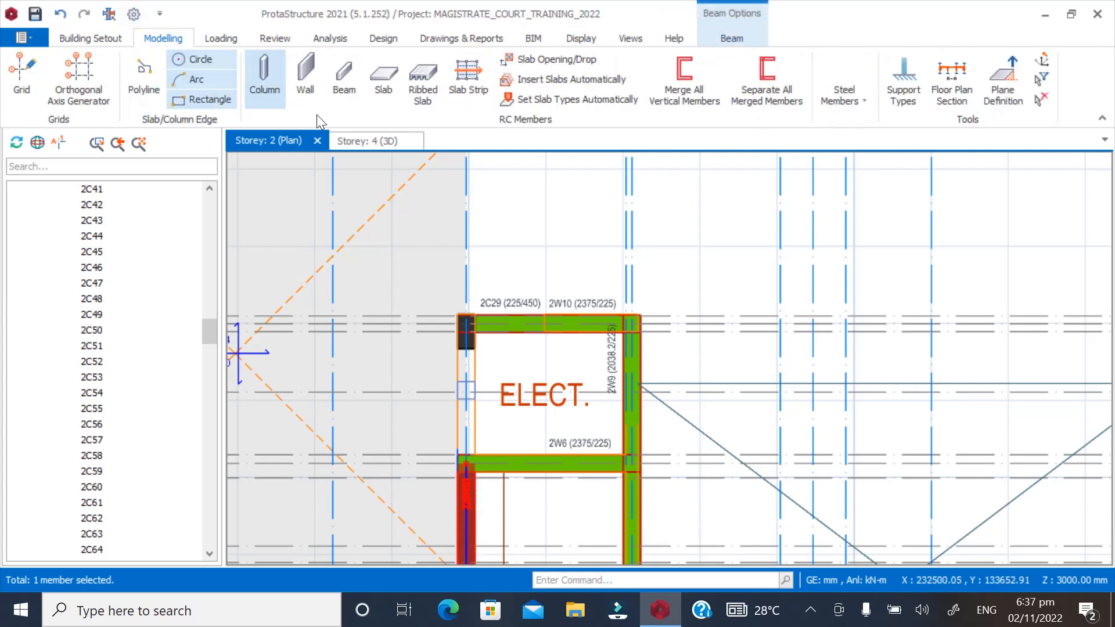
left_click(345, 81)
scroll(438, 243, "up", 3)
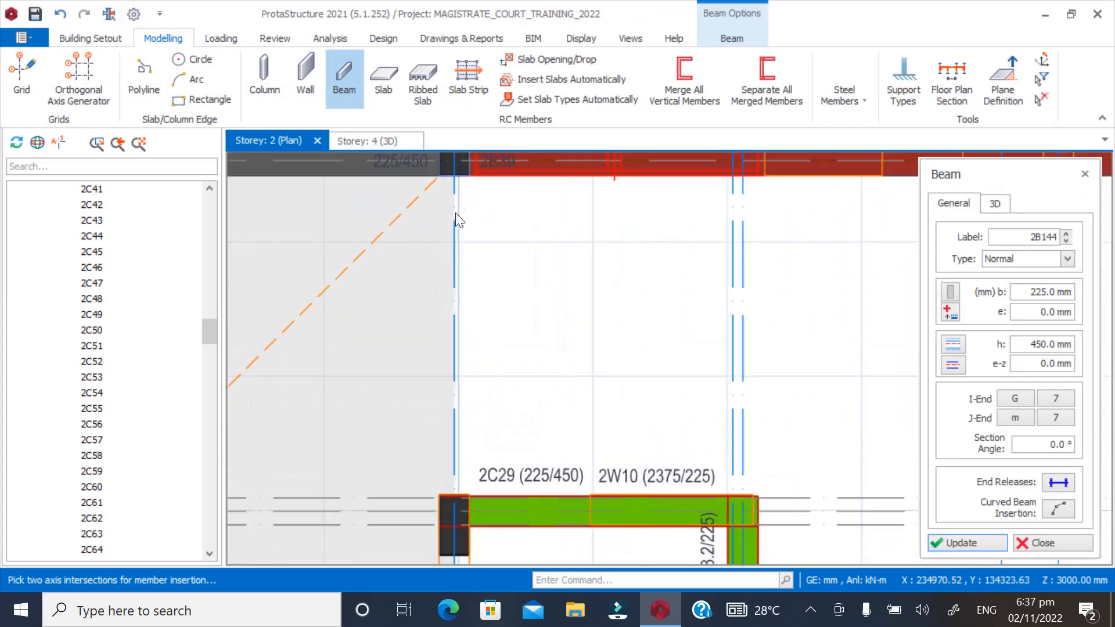
scroll(461, 182, "down", 3)
scroll(437, 445, "up", 3)
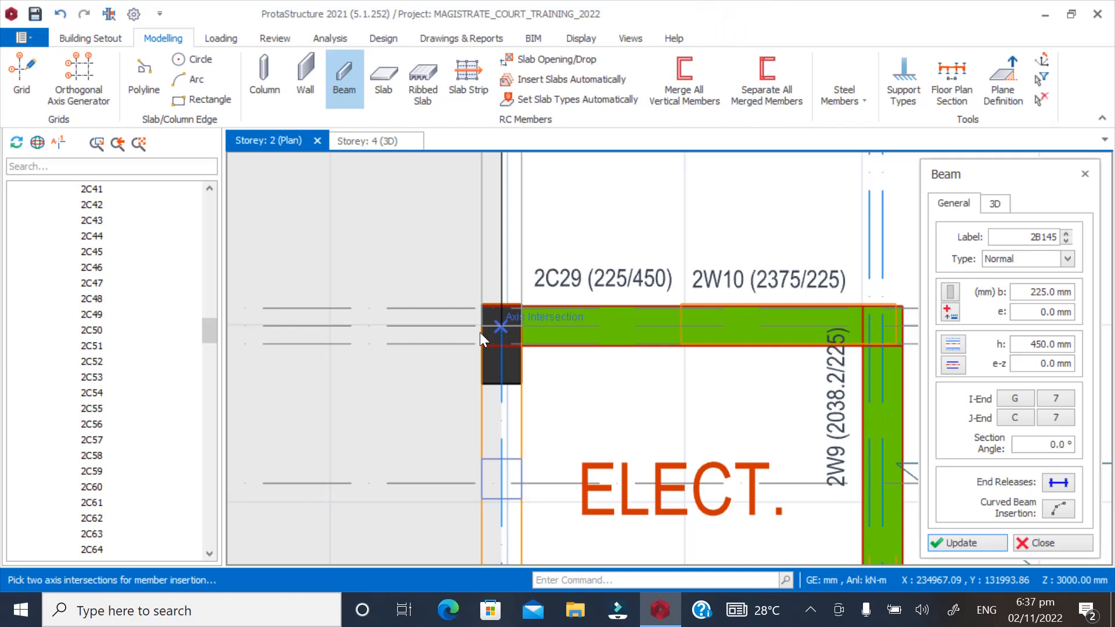
left_click(480, 332)
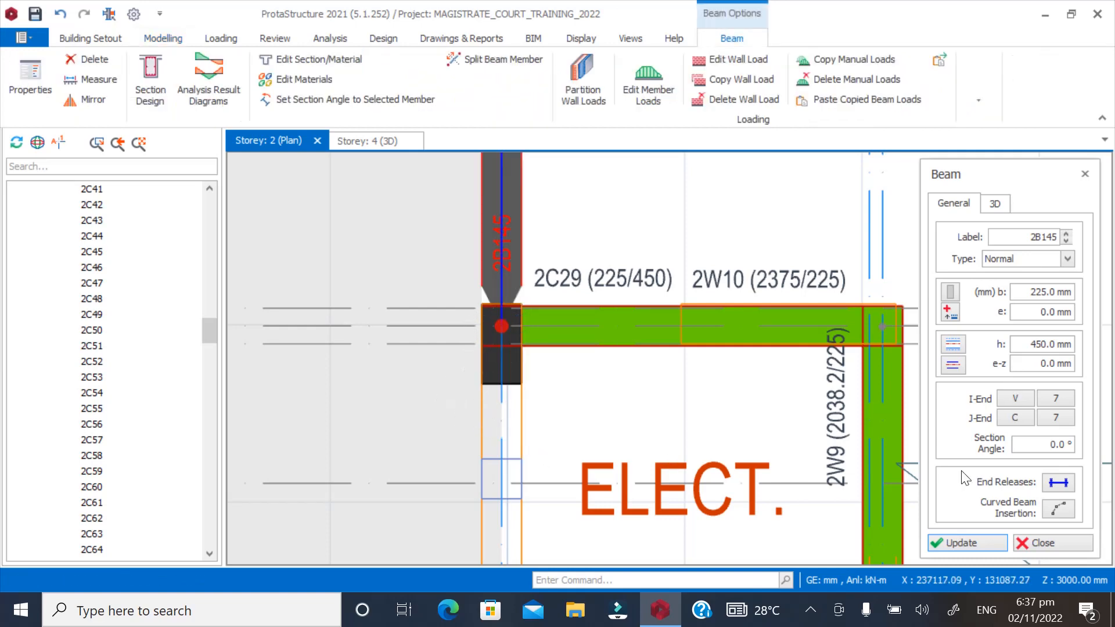
left_click(1035, 544)
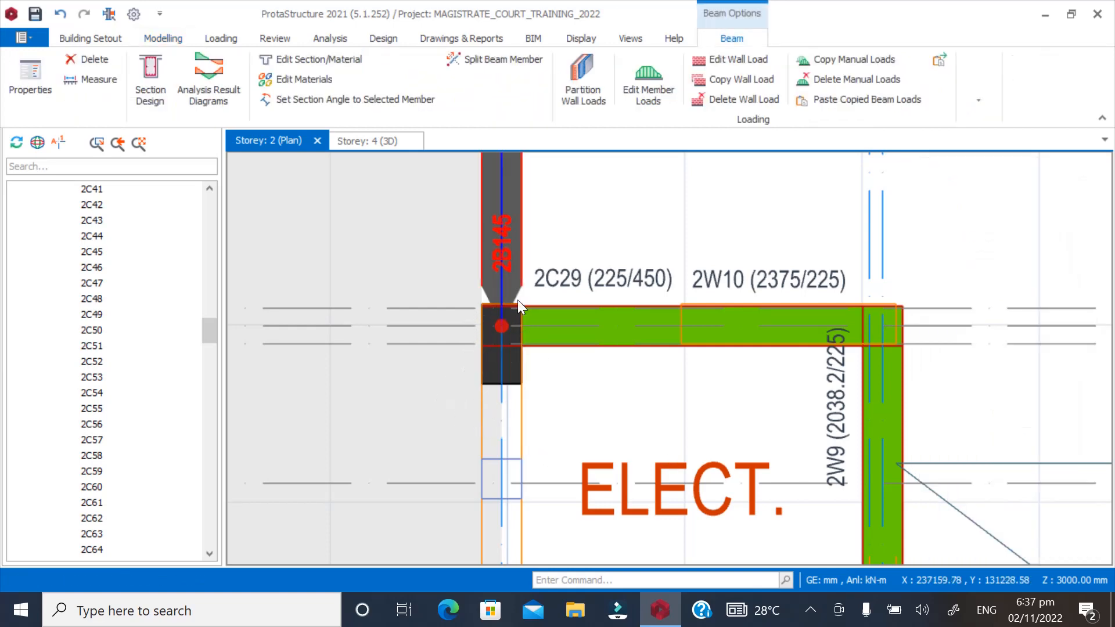
Delete beam 2B145 running from column 2C25 to column 2C29's middle axis intersection
left_click(511, 253)
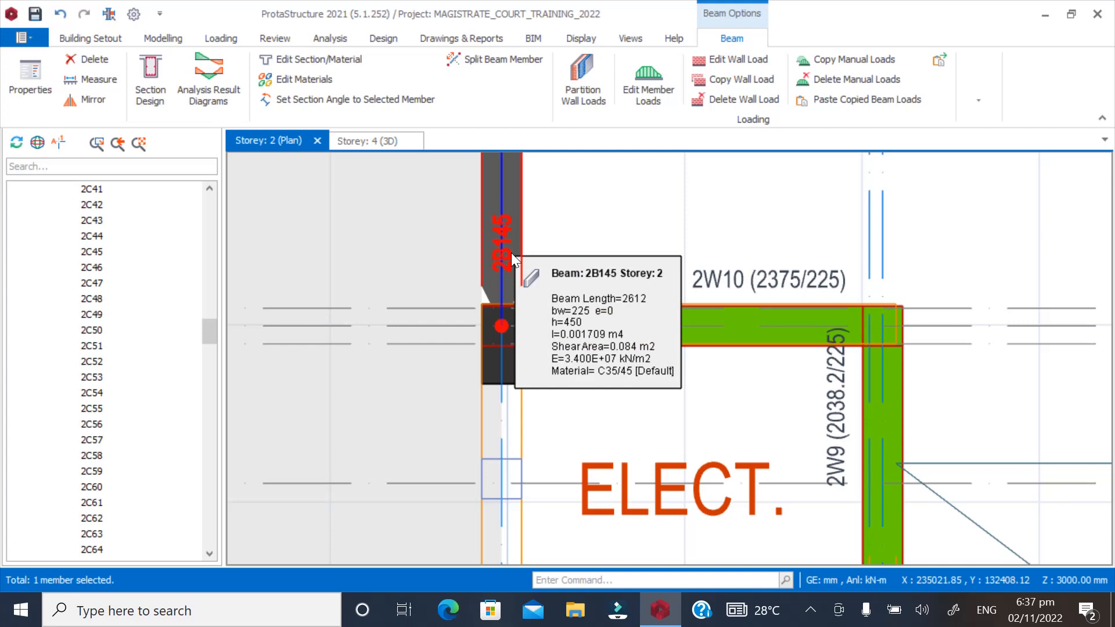
key("Delete")
scroll(412, 355, "down", 4)
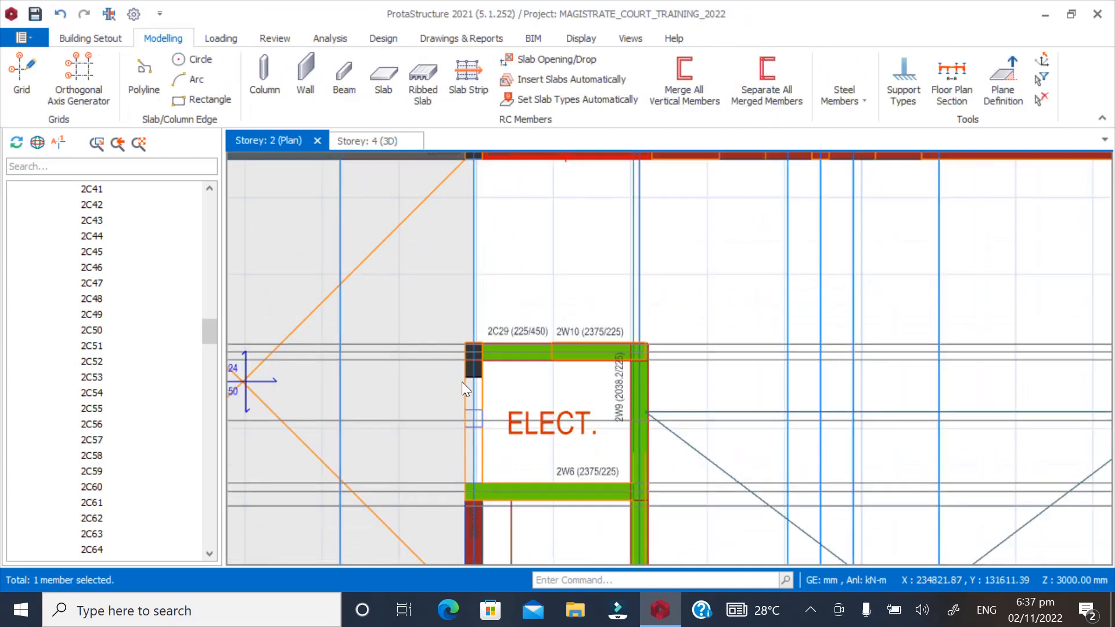
Try inserting a 225 x 450 mm beam from column 2C25 to the lower axis intersection at column 2C29
left_click(473, 530)
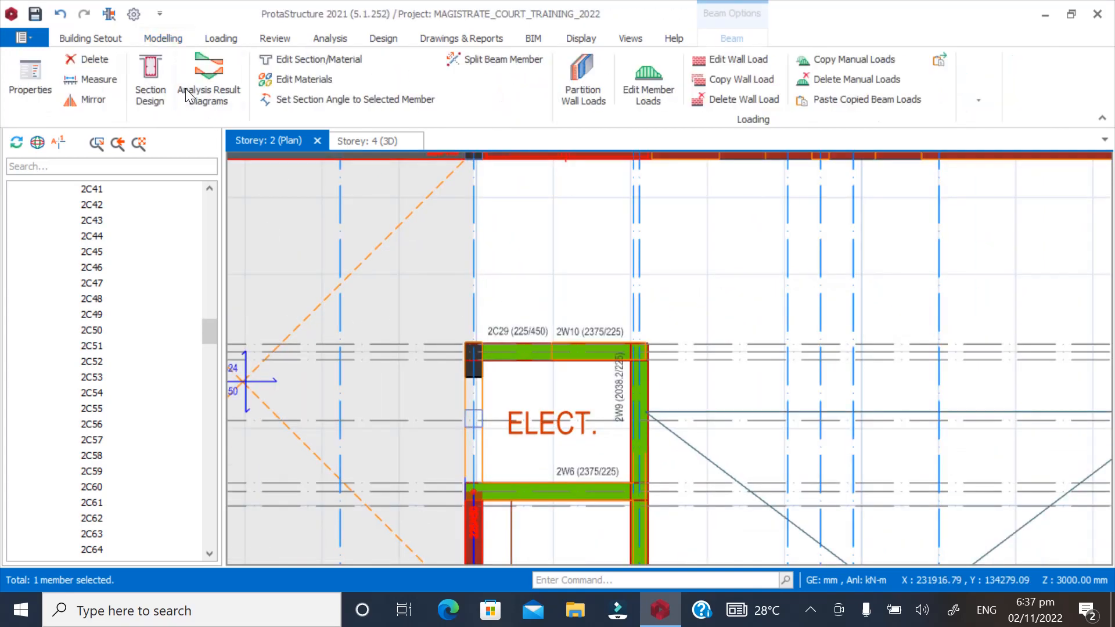
left_click(163, 38)
left_click(344, 78)
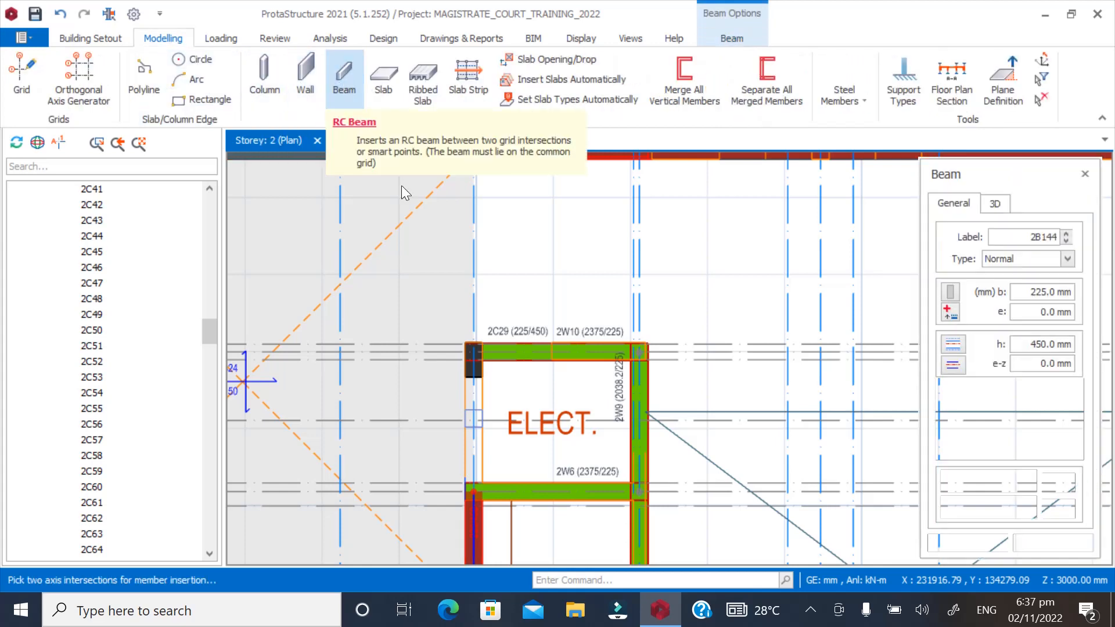
scroll(455, 295, "down", 1)
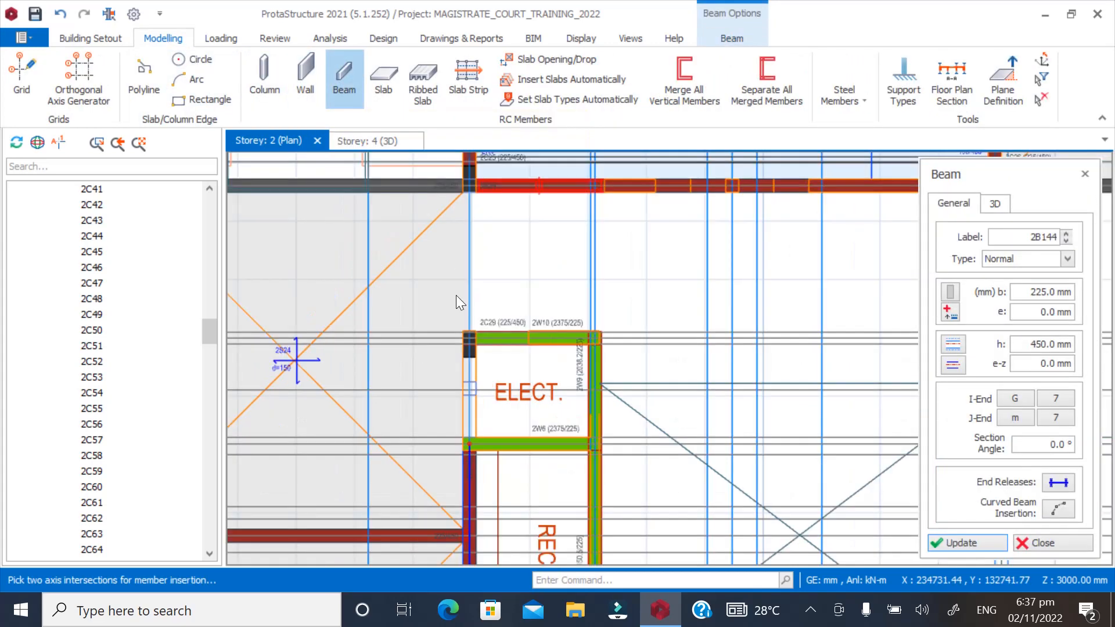
scroll(476, 273, "up", 2)
left_click(494, 256)
scroll(497, 252, "down", 2)
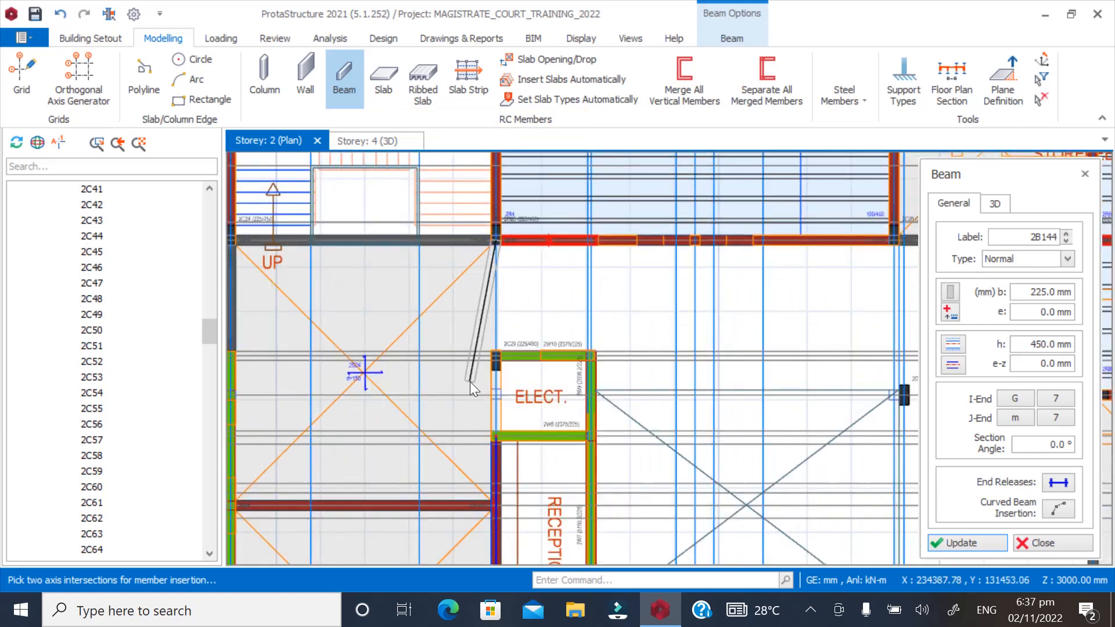
scroll(489, 372, "up", 2)
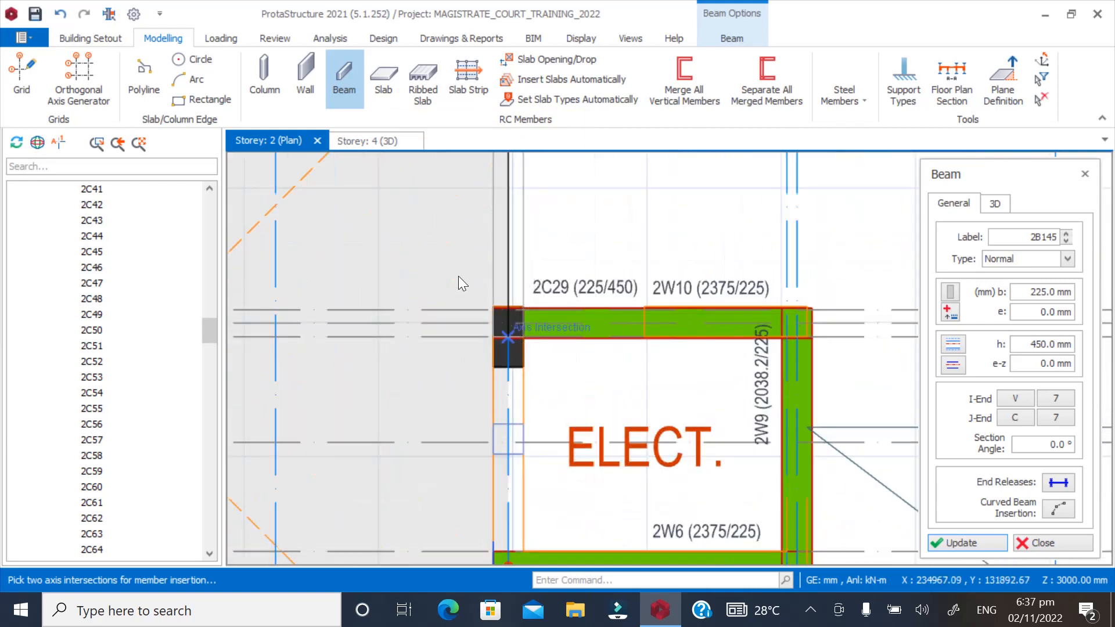
left_click(459, 276)
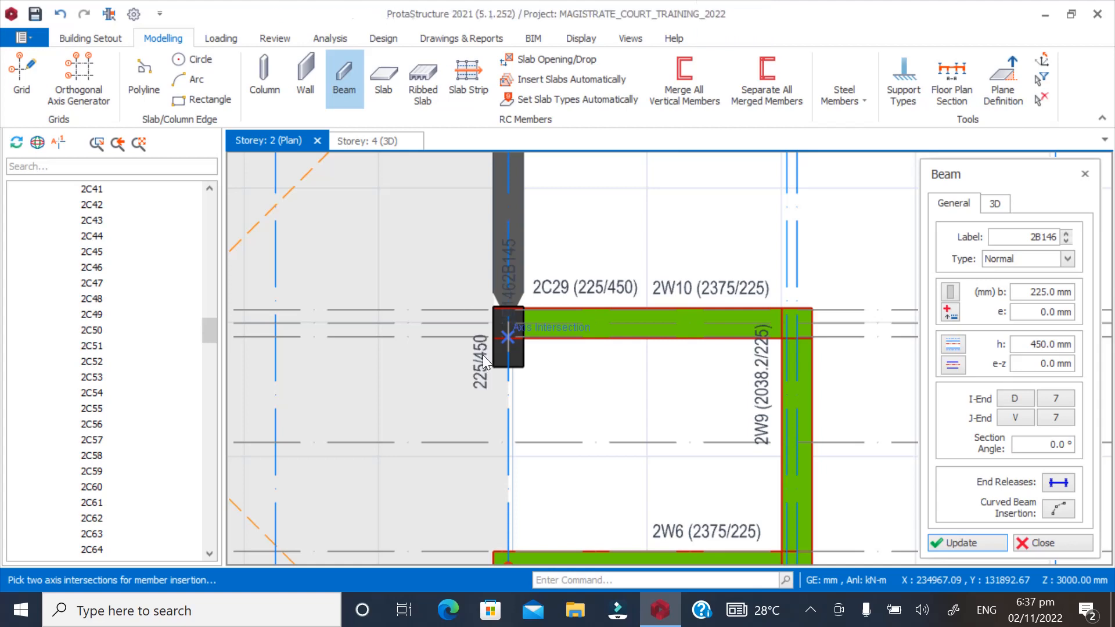
left_click(1044, 545)
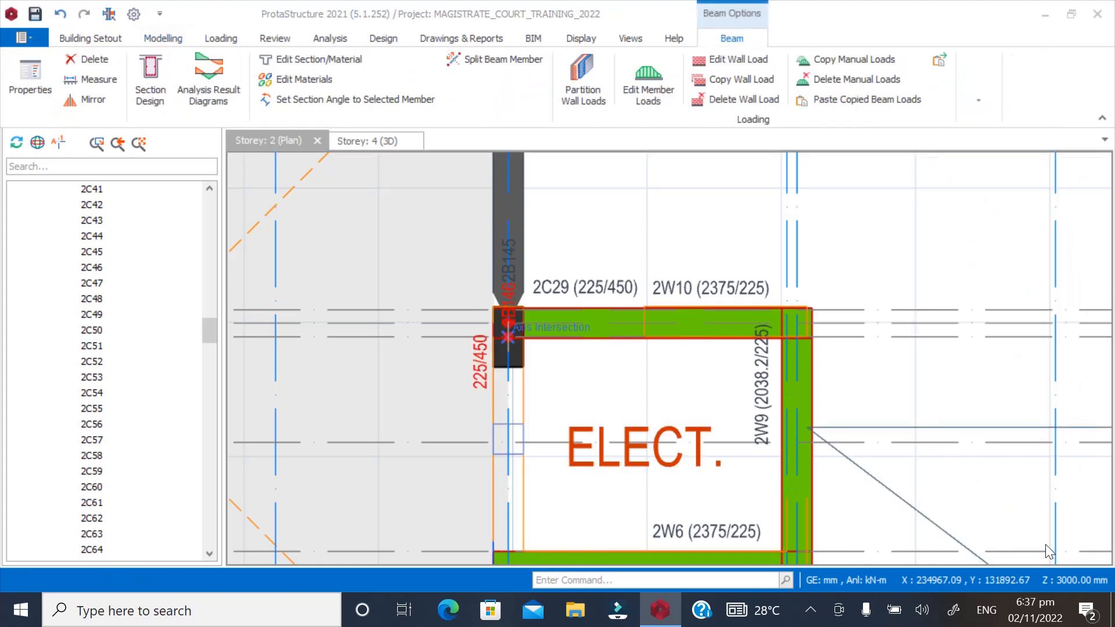
Delete the stub beam 2B146 inside column 2C29 and the adjoining beam 2B145 above it
scroll(522, 293, "up", 2)
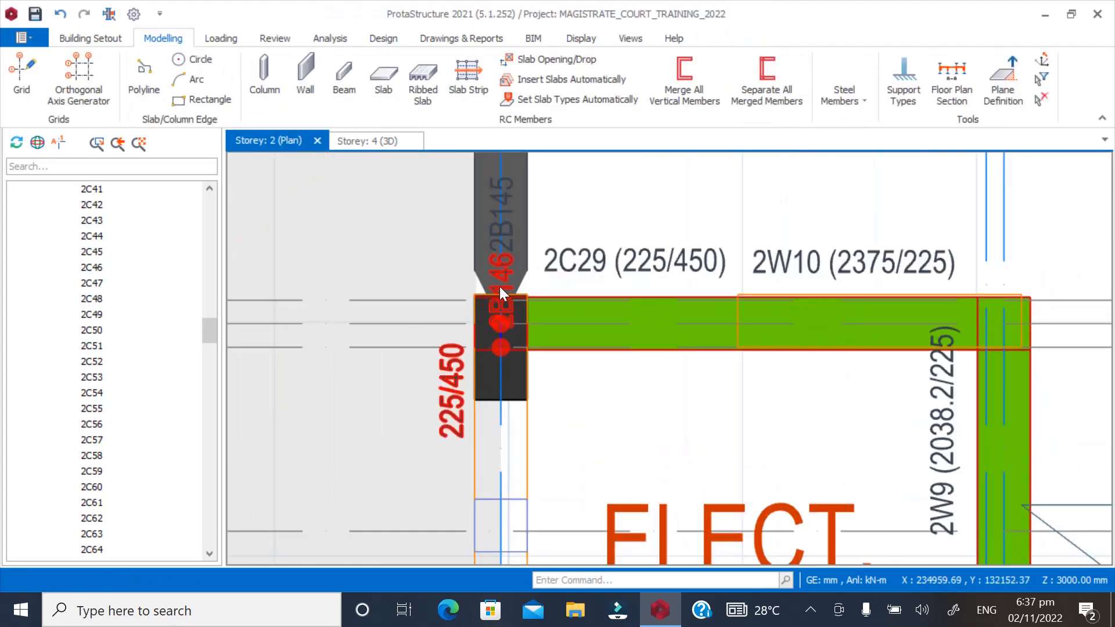
left_click(499, 287)
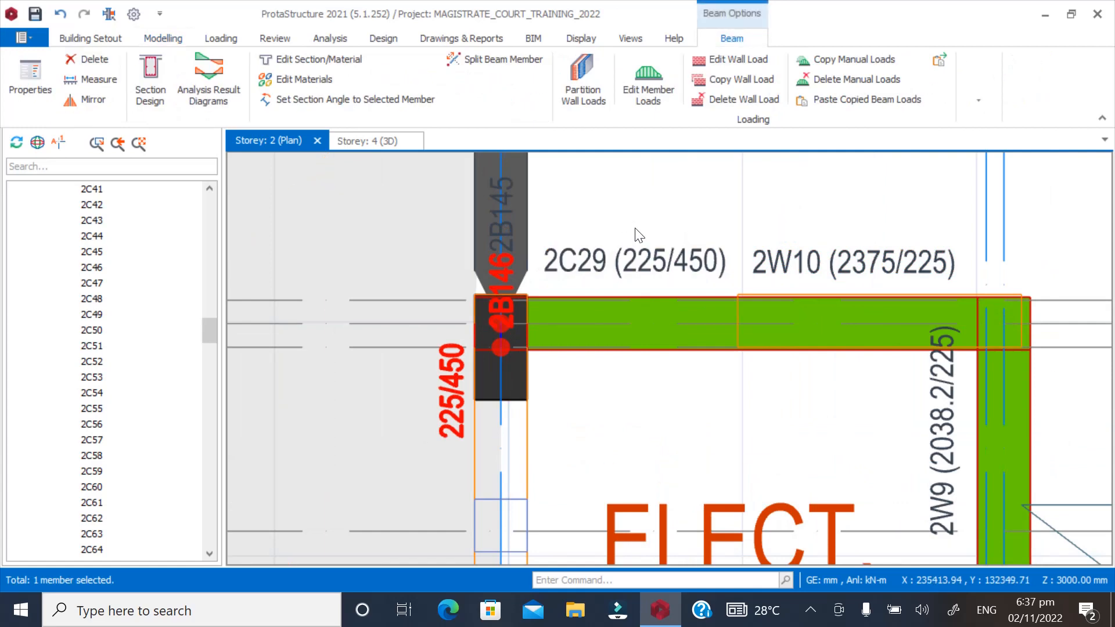
key("Delete")
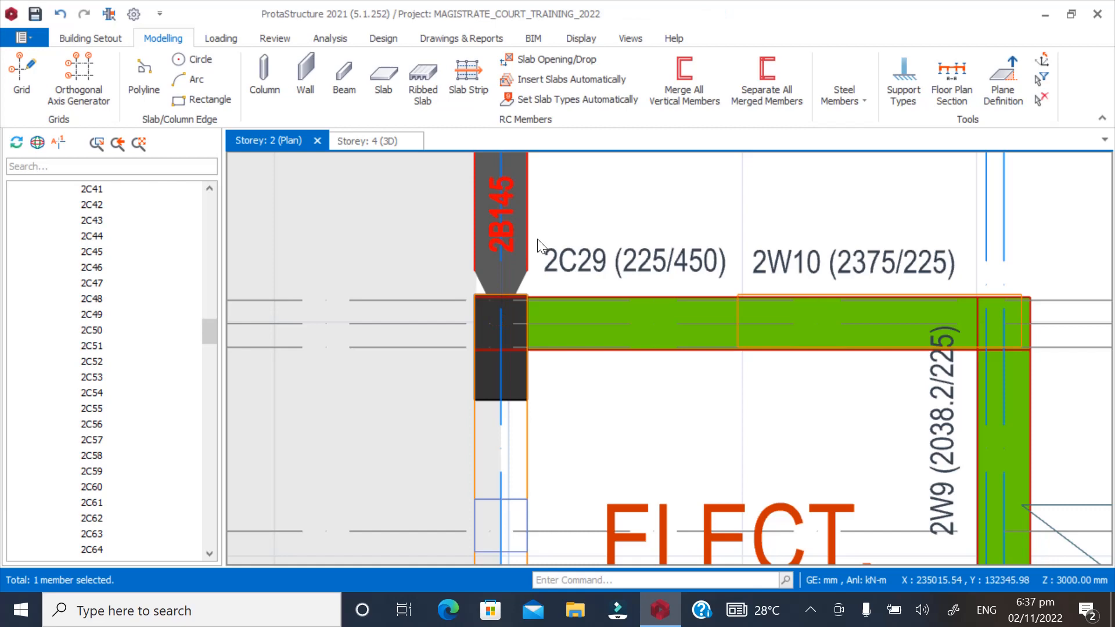
Try deleting column 2C29, and undo the deletion
left_click(587, 248)
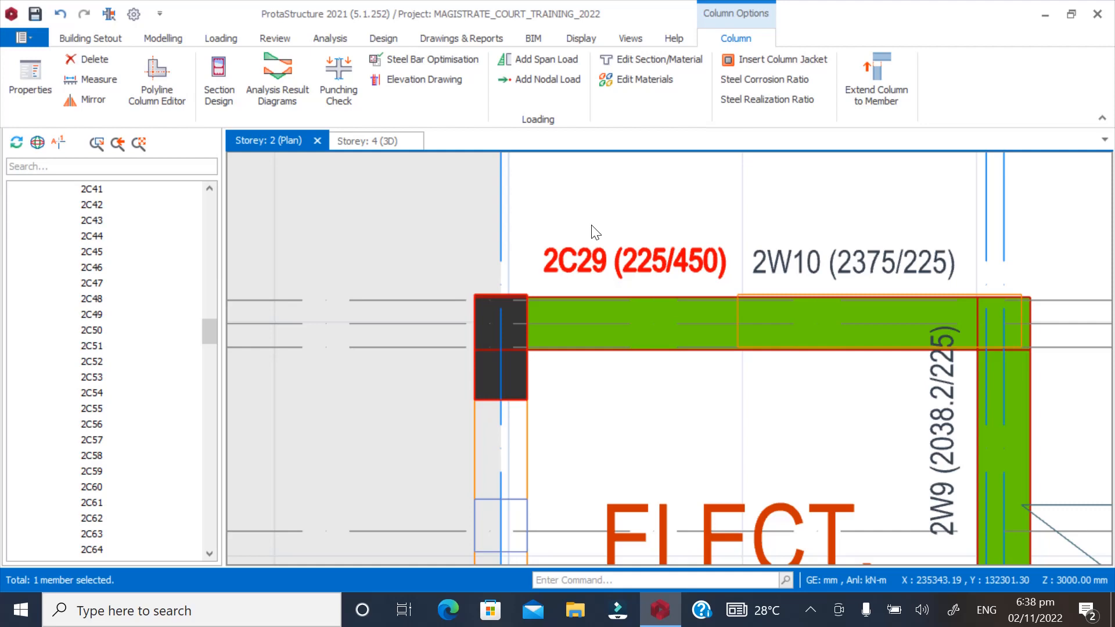
key("Delete")
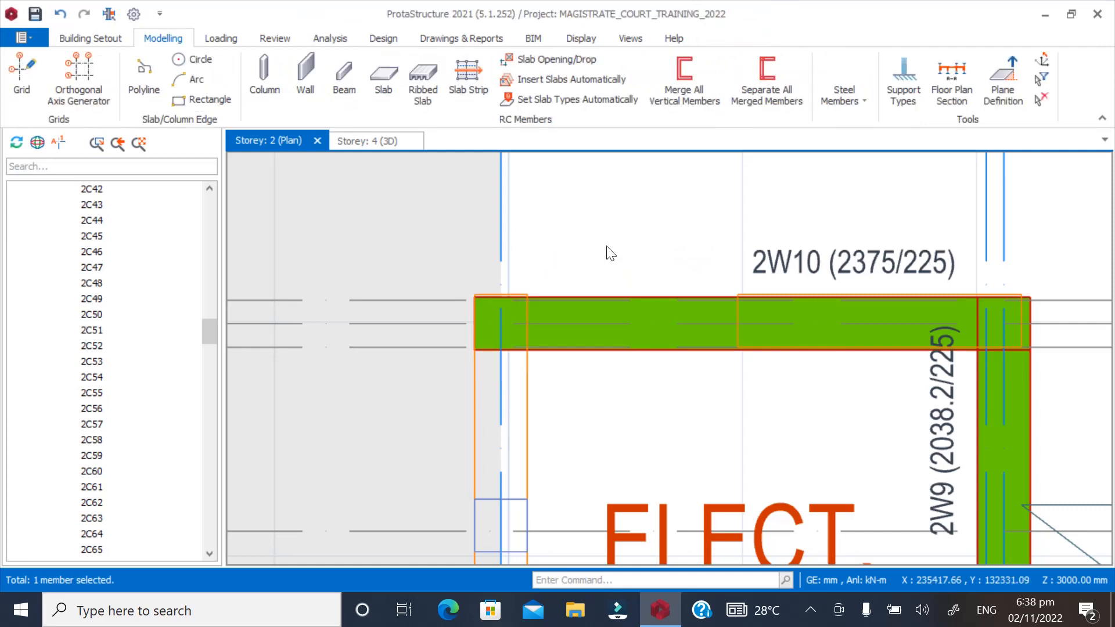
left_click(761, 272)
key("ctrl+z")
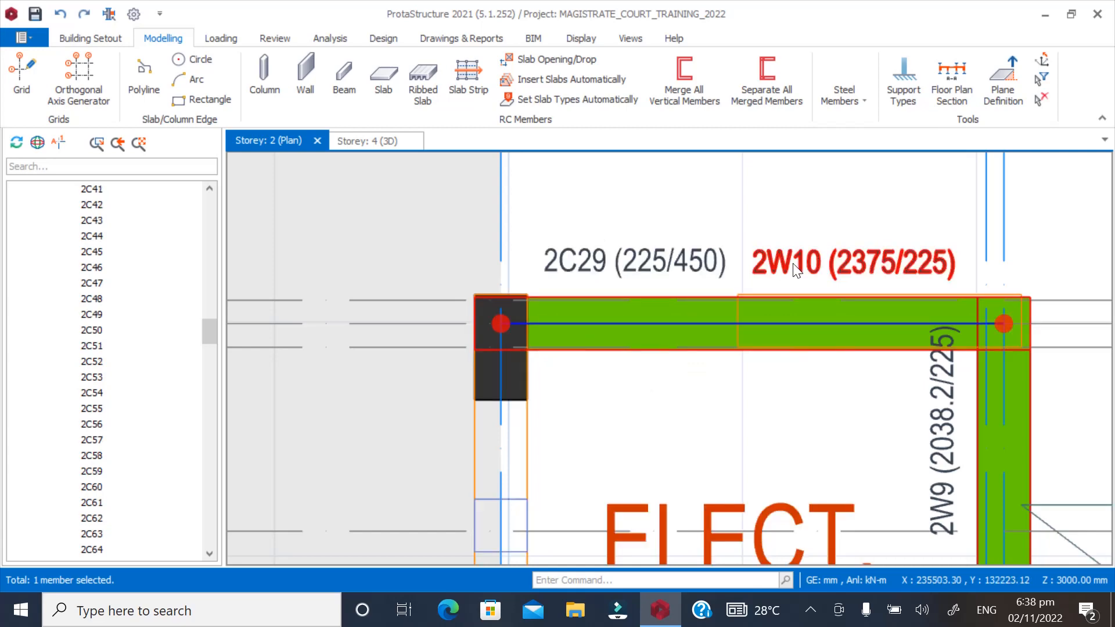
Delete wall 2W10 along the upper side of the ELECT. room
left_click(789, 268)
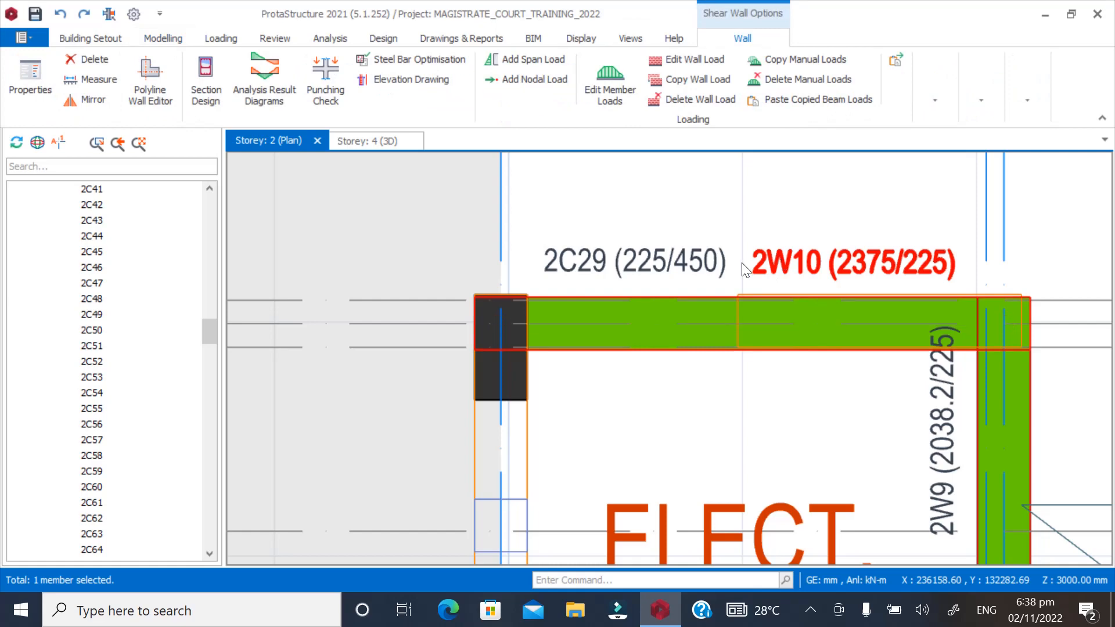
key("Escape")
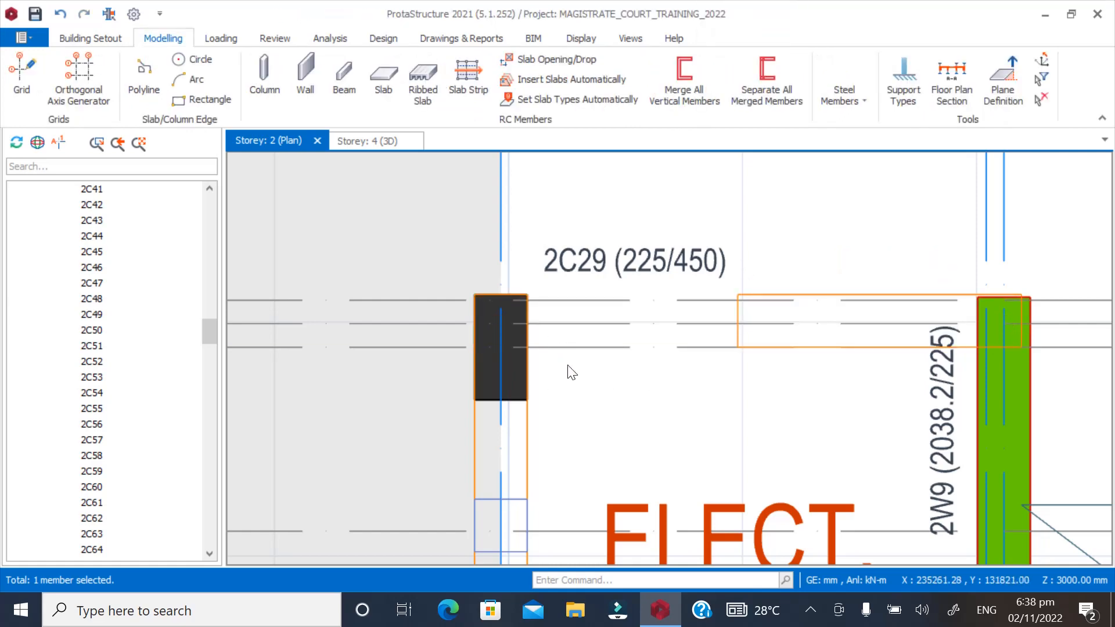
Try inserting a 225 x 450 mm beam from column 2C29's middle axis intersection up to column 2C25, with wall 2W10 removed
scroll(555, 371, "down", 3)
scroll(555, 370, "up", 2)
left_click(520, 509)
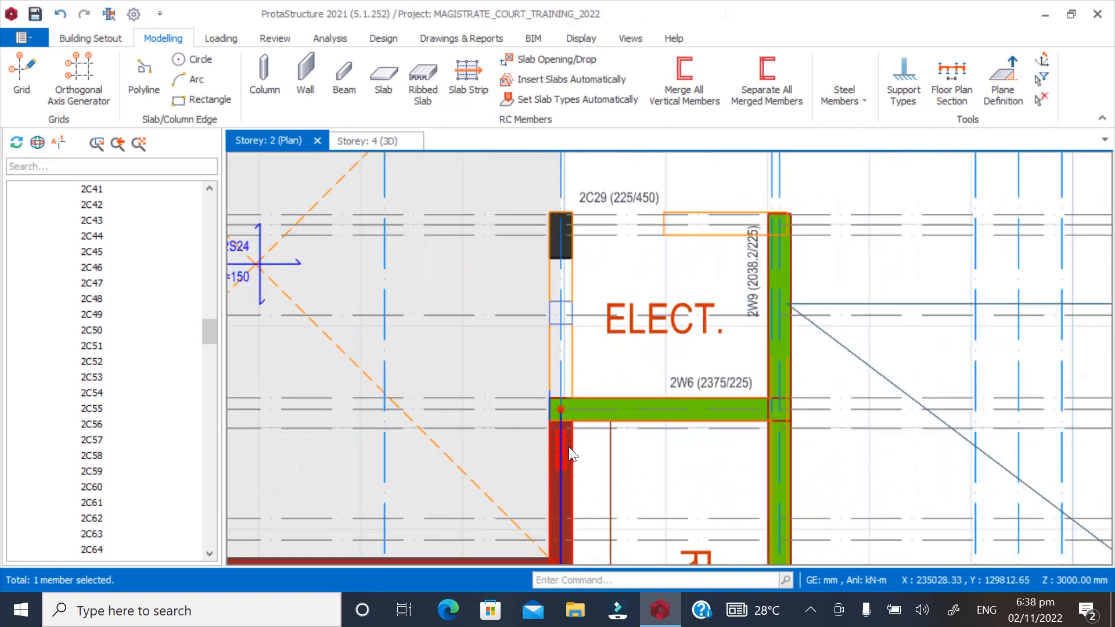
left_click(163, 38)
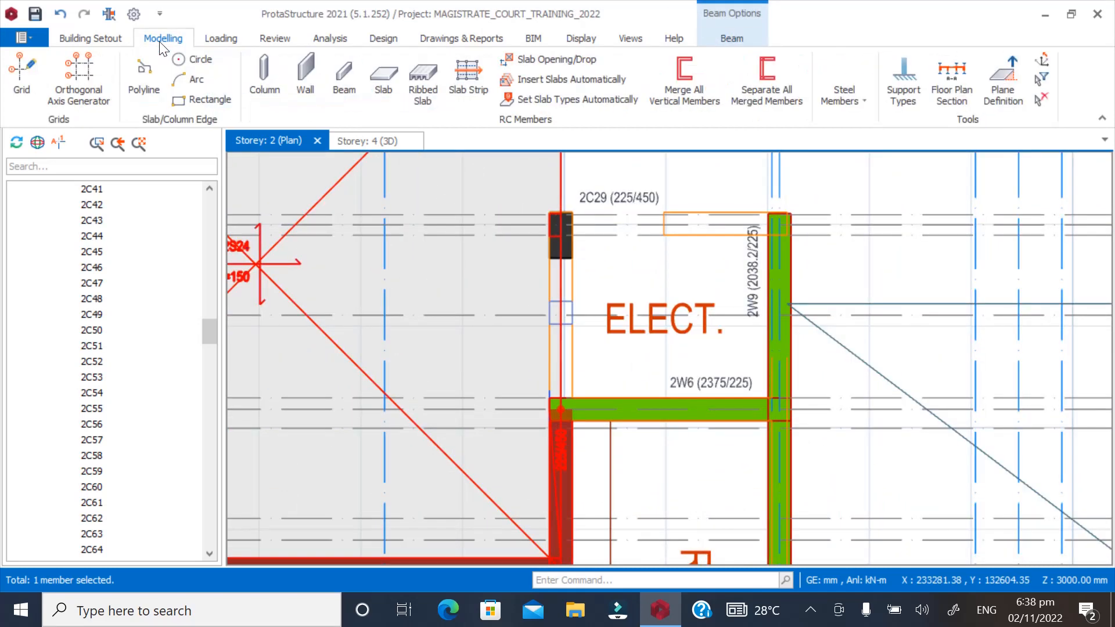
left_click(347, 78)
scroll(560, 192, "up", 3)
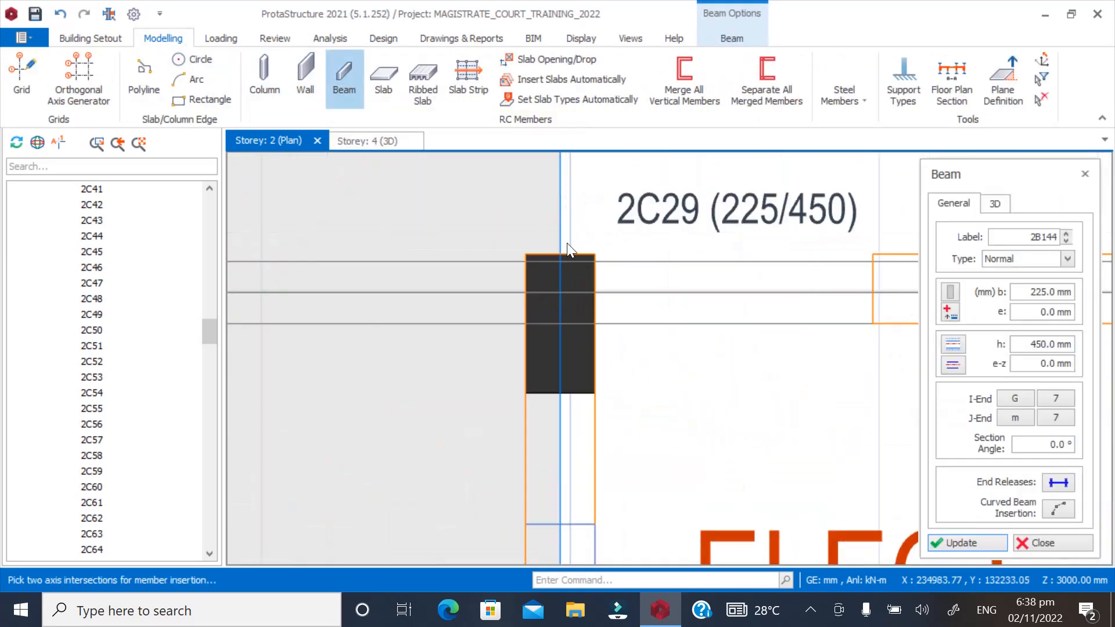
left_click(567, 302)
scroll(530, 395, "down", 4)
scroll(522, 246, "up", 2)
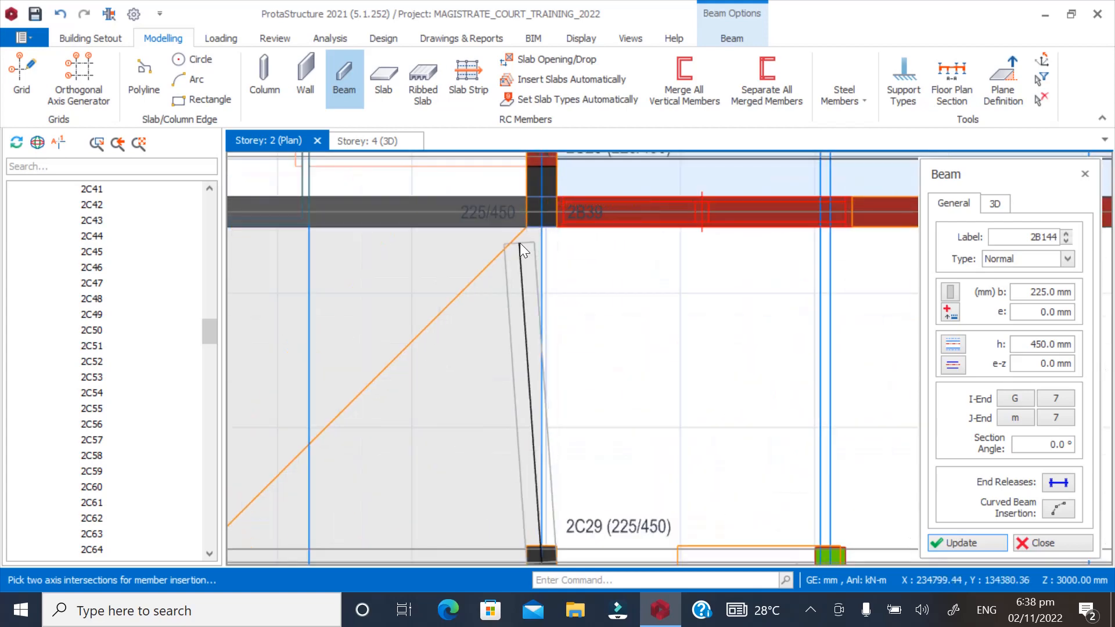
left_click(539, 213)
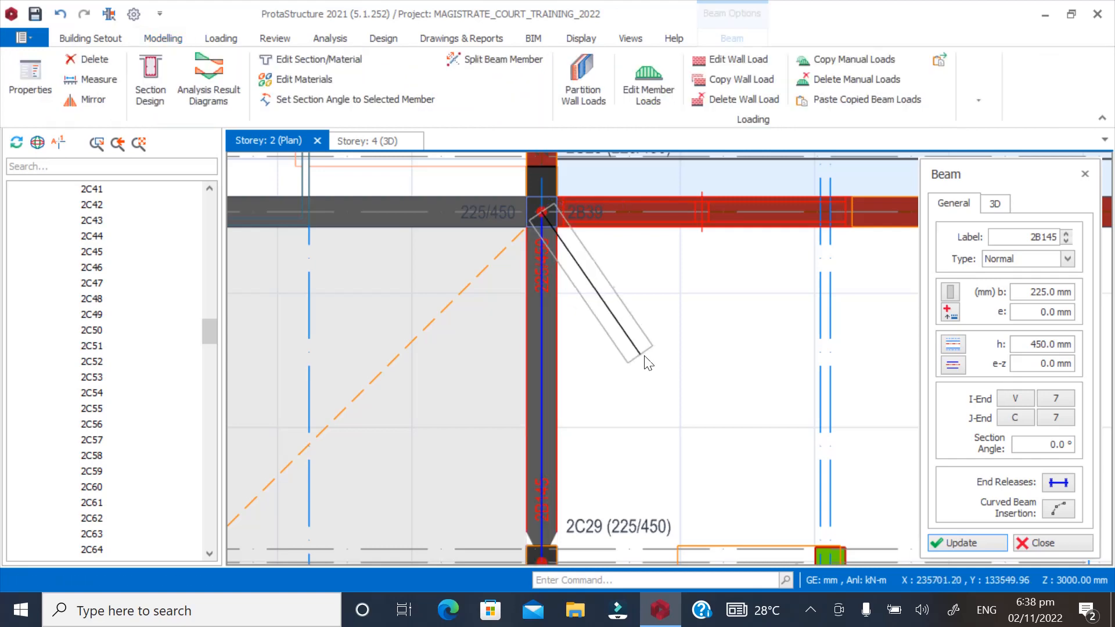
left_click(1037, 543)
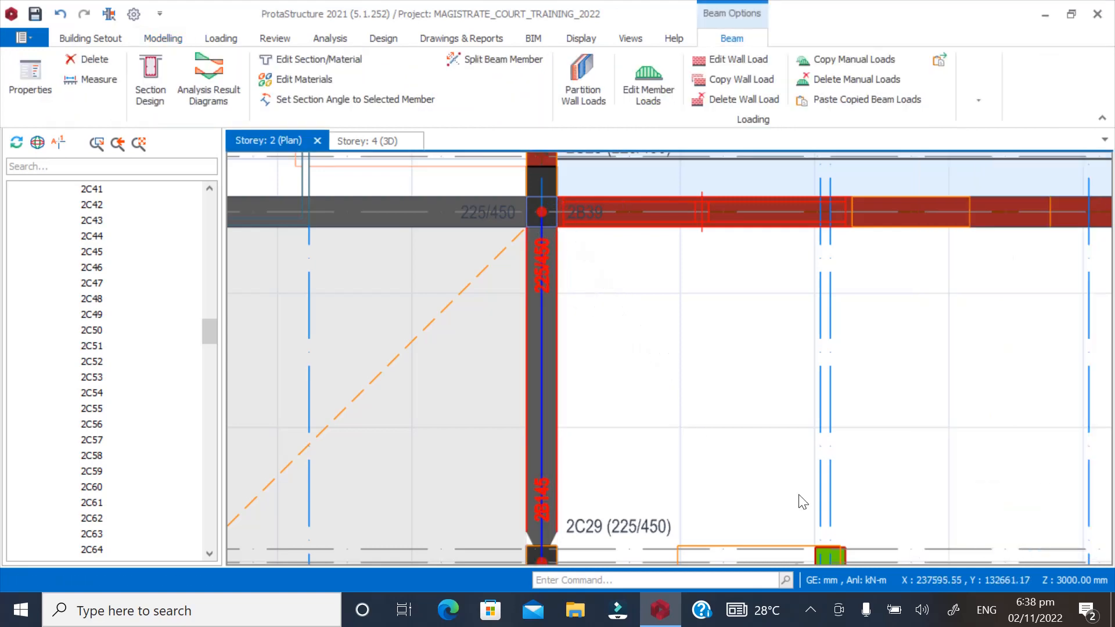
Delete beam 2B145 between columns 2C29 and 2C25
scroll(555, 377, "down", 2)
scroll(563, 481, "up", 4)
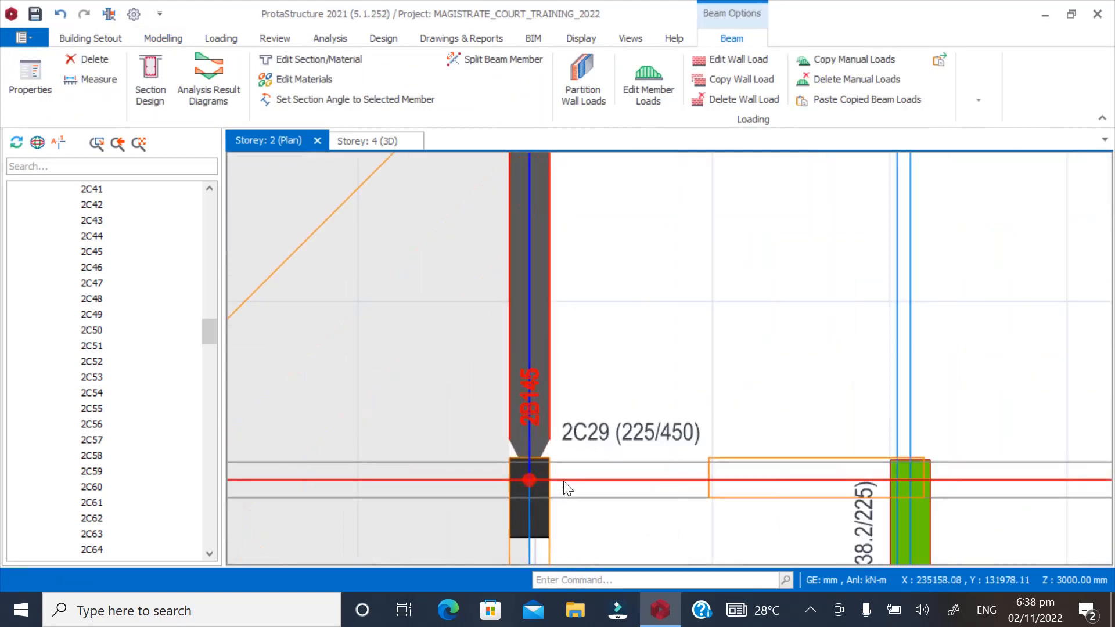
left_click(537, 393)
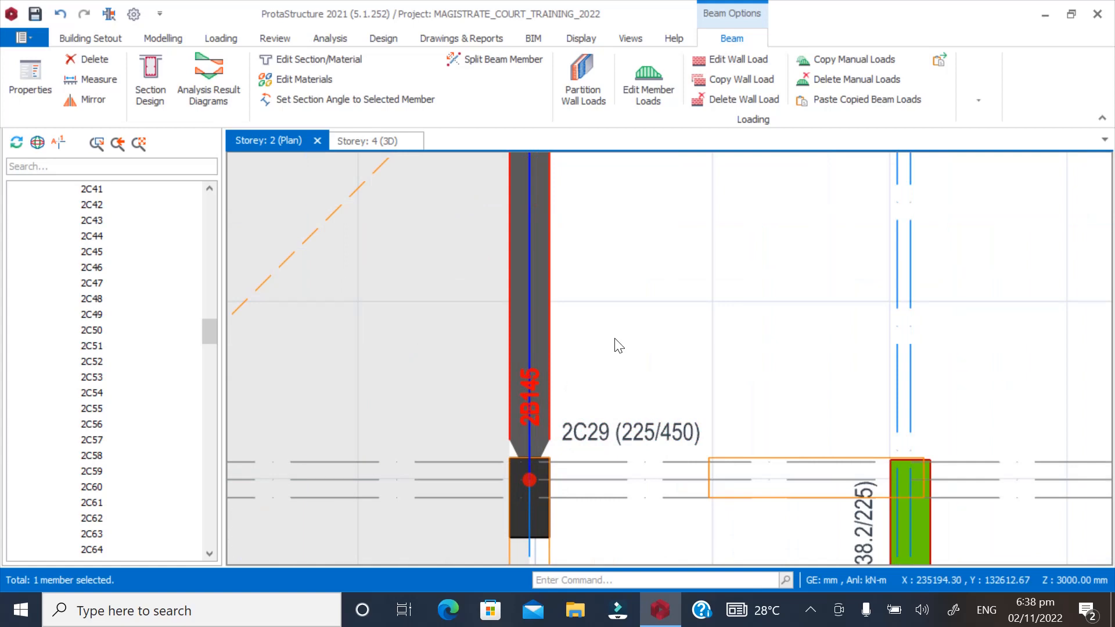
key("Delete")
Insert a 225 x 450 mm beam between columns 2C29 and 2C25, using the beam below wall 2W6 as the template
scroll(521, 336, "down", 3)
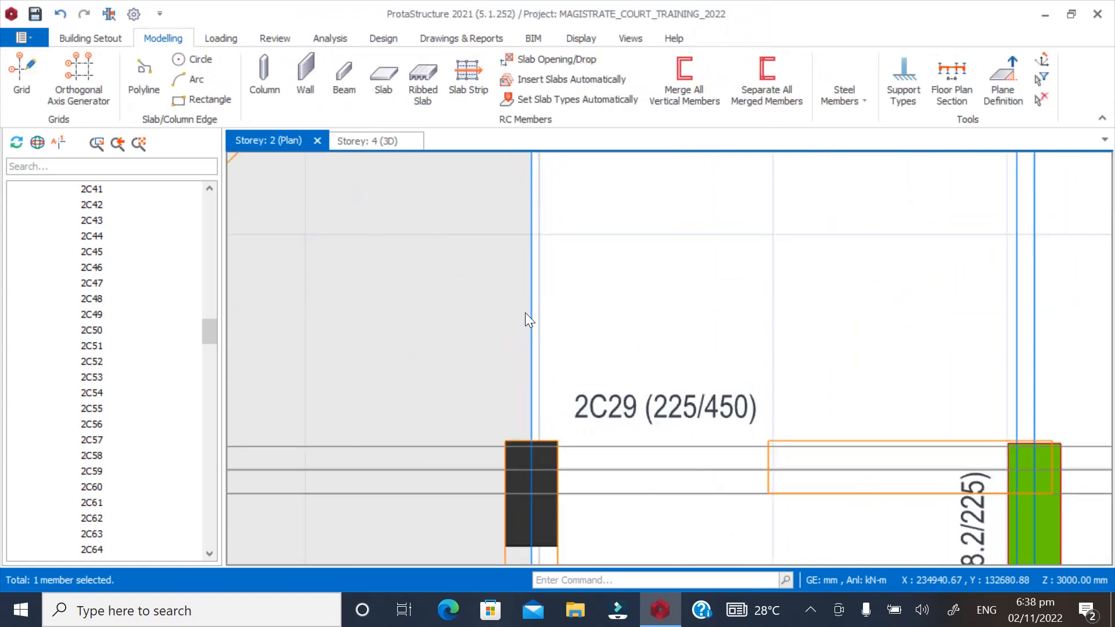
scroll(534, 392, "up", 2)
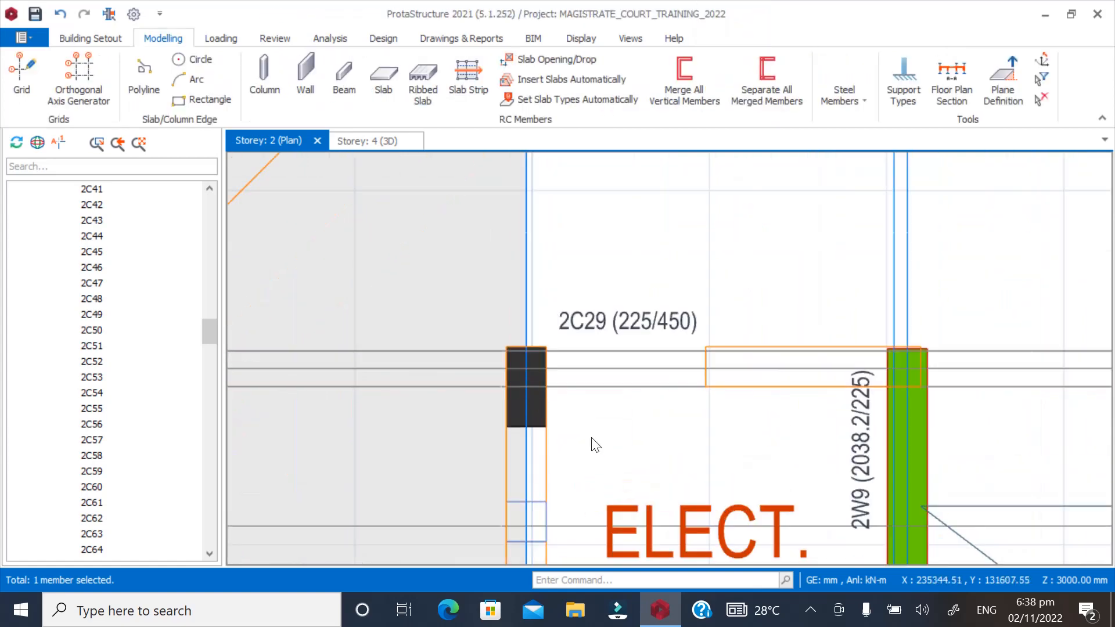
scroll(635, 368, "down", 4)
scroll(571, 530, "up", 2)
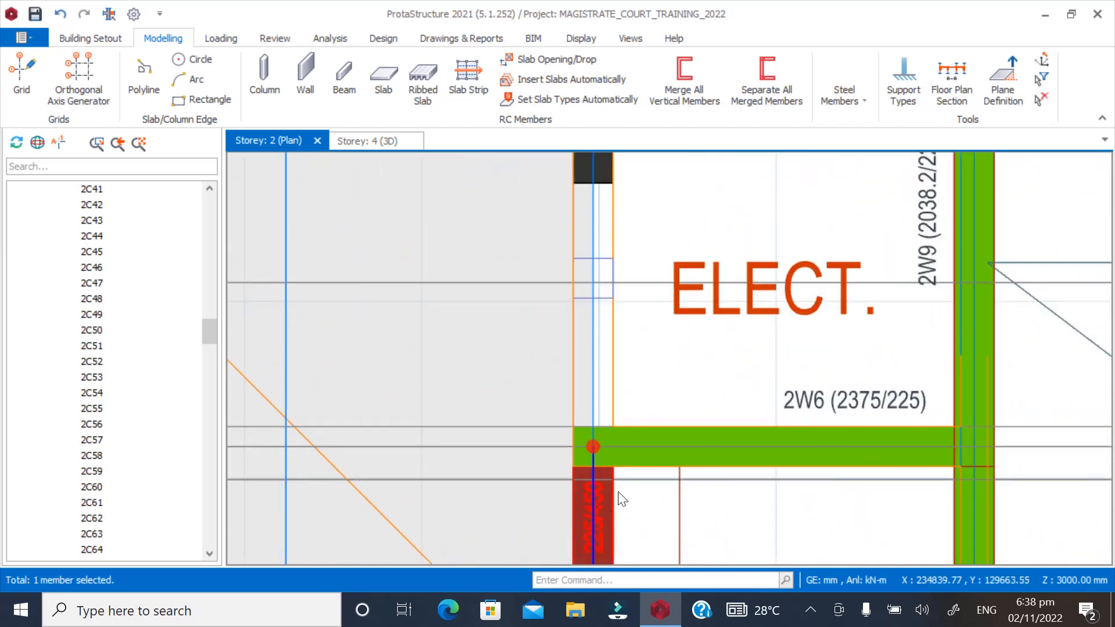
left_click(606, 499)
left_click(169, 39)
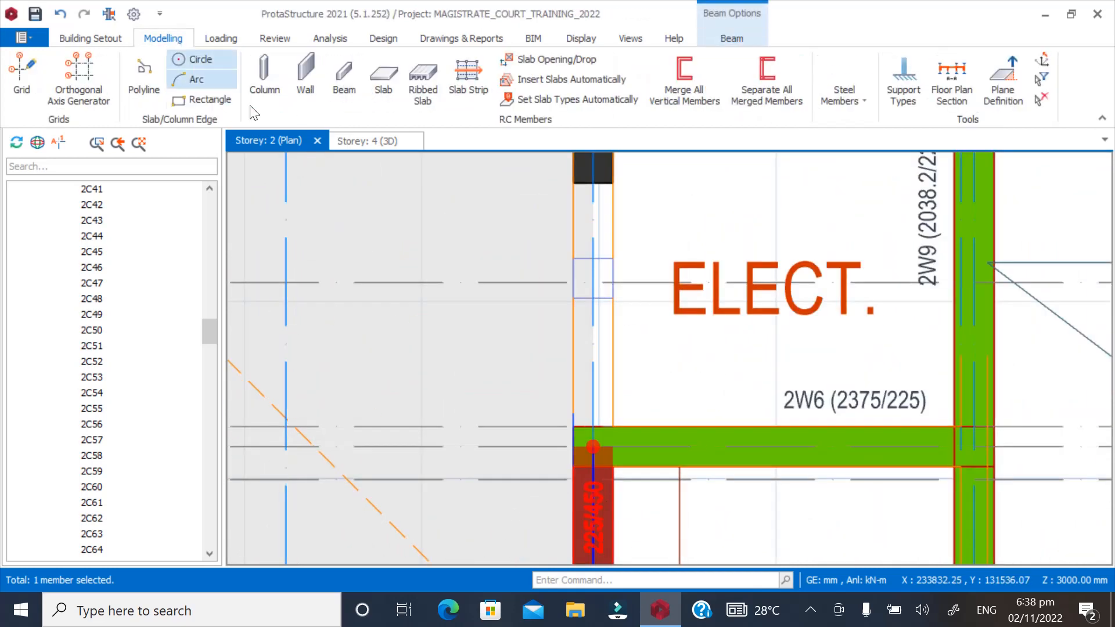
left_click(342, 78)
scroll(526, 414, "down", 1)
scroll(529, 378, "down", 1)
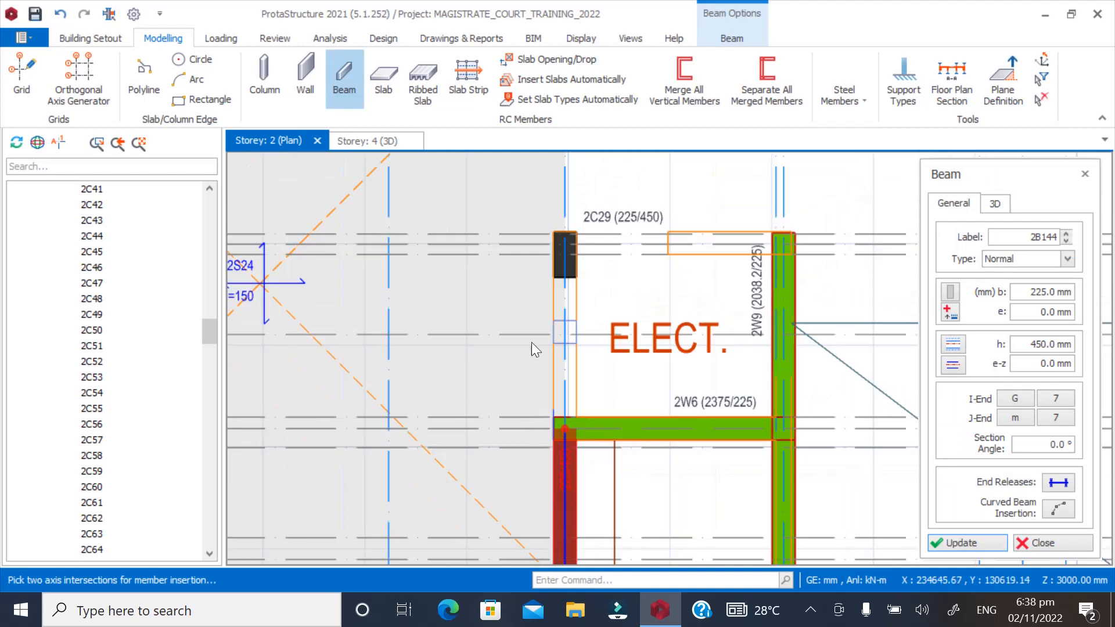
scroll(535, 328, "down", 1)
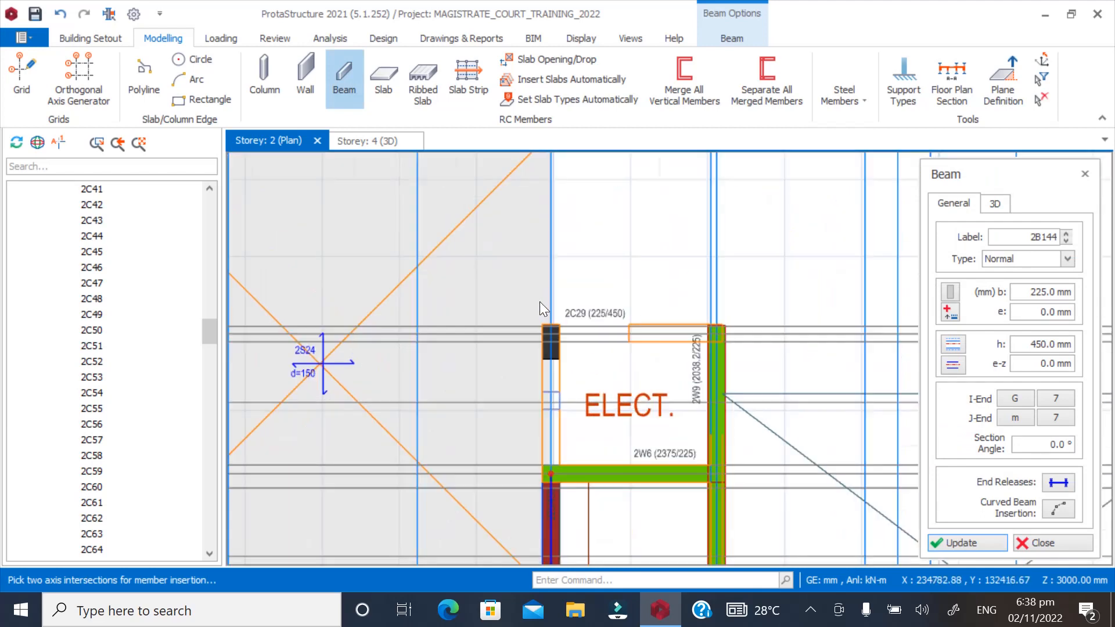
scroll(539, 301, "up", 1)
scroll(524, 310, "down", 1)
scroll(541, 301, "up", 2)
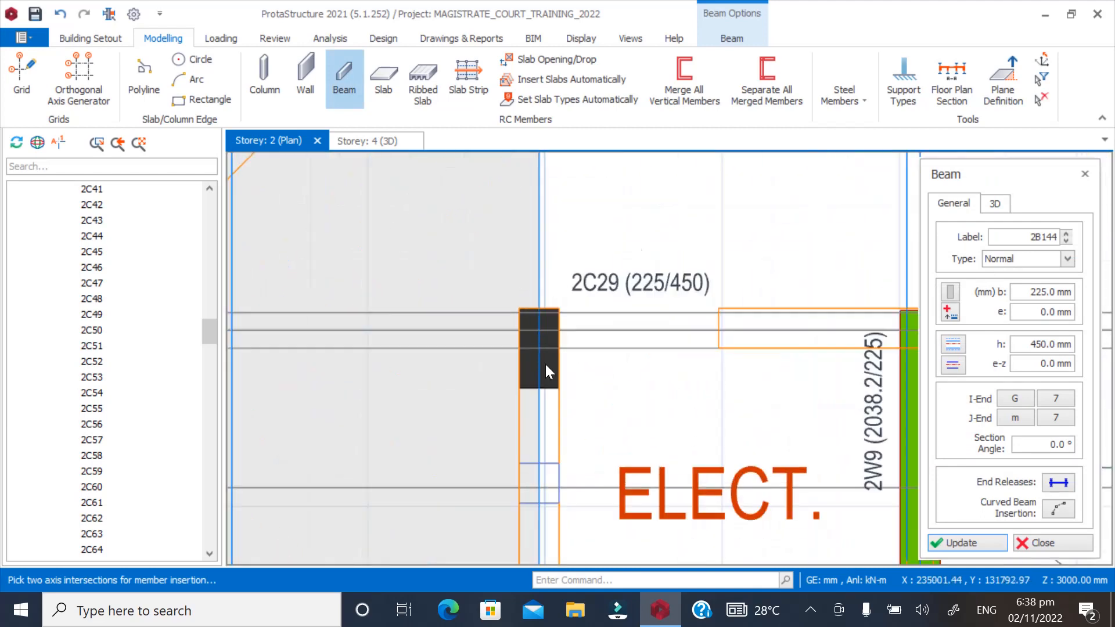
left_click(538, 326)
scroll(517, 372, "down", 2)
scroll(505, 299, "up", 2)
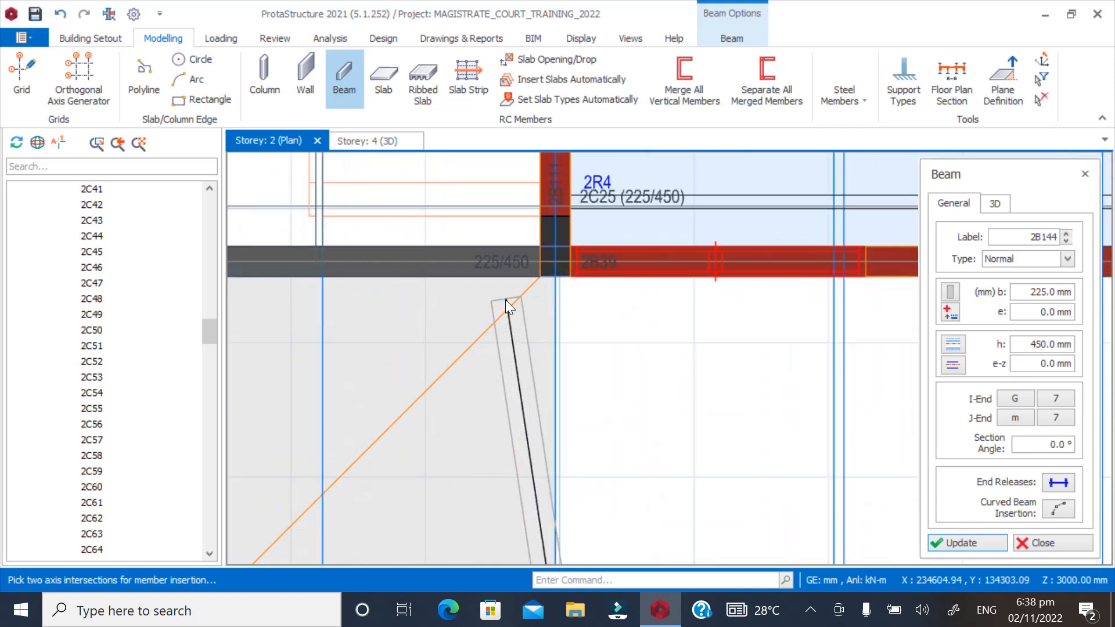
left_click(533, 358)
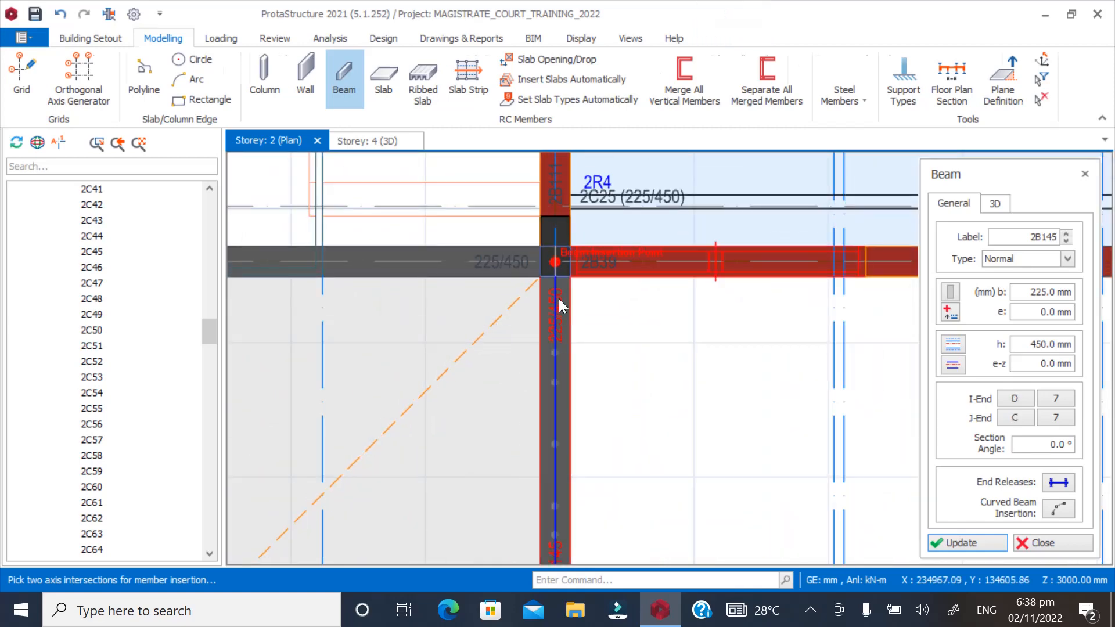
Insert a 225 x 450 mm beam along the same axis from column 2C29 down to the end of wall 2W6
scroll(552, 291, "down", 2)
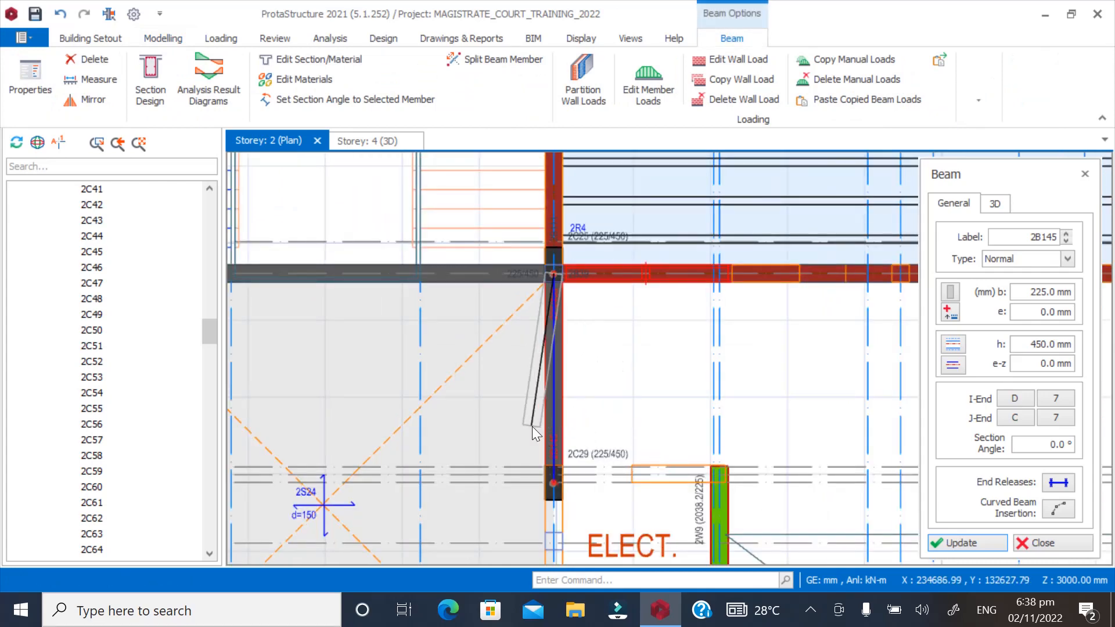
scroll(552, 482, "up", 3)
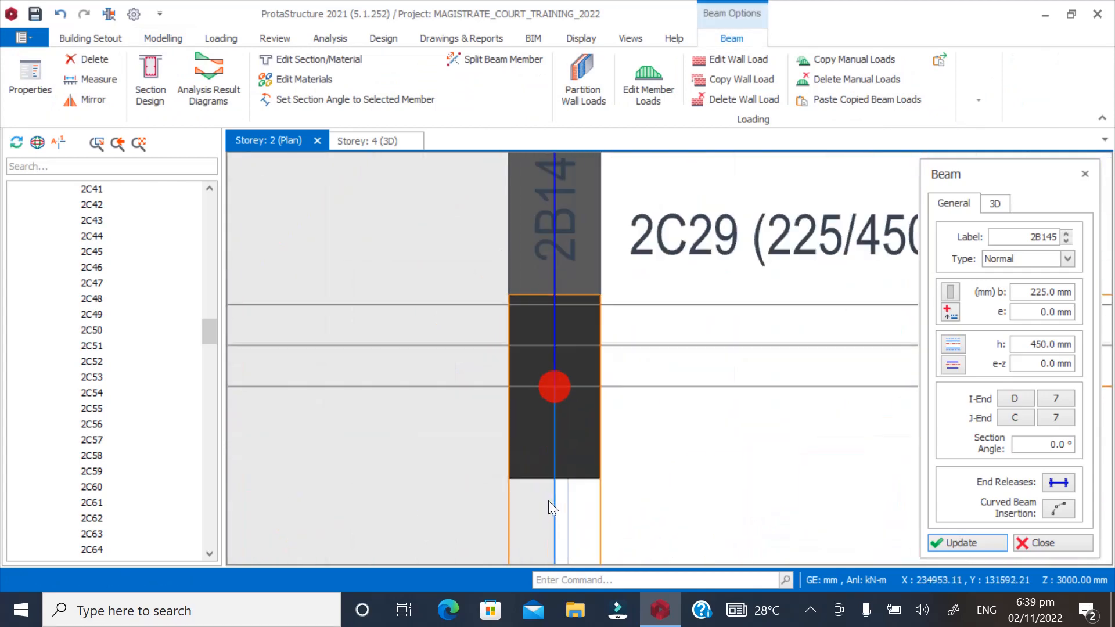
left_click(555, 387)
scroll(557, 226, "down", 5)
scroll(556, 352, "up", 3)
scroll(526, 373, "up", 2)
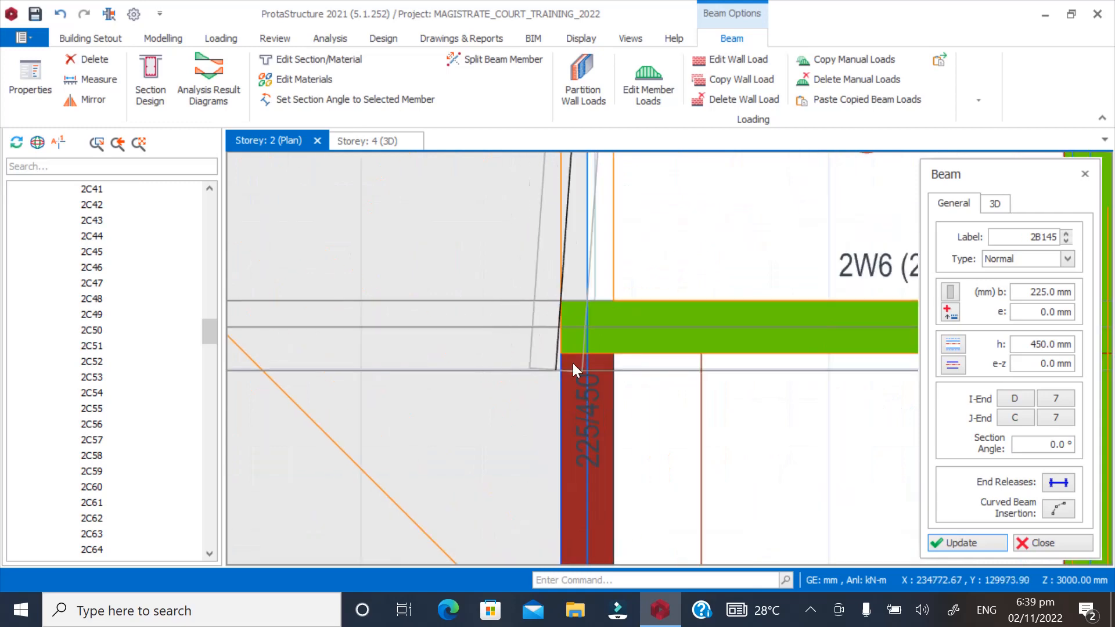
left_click(538, 329)
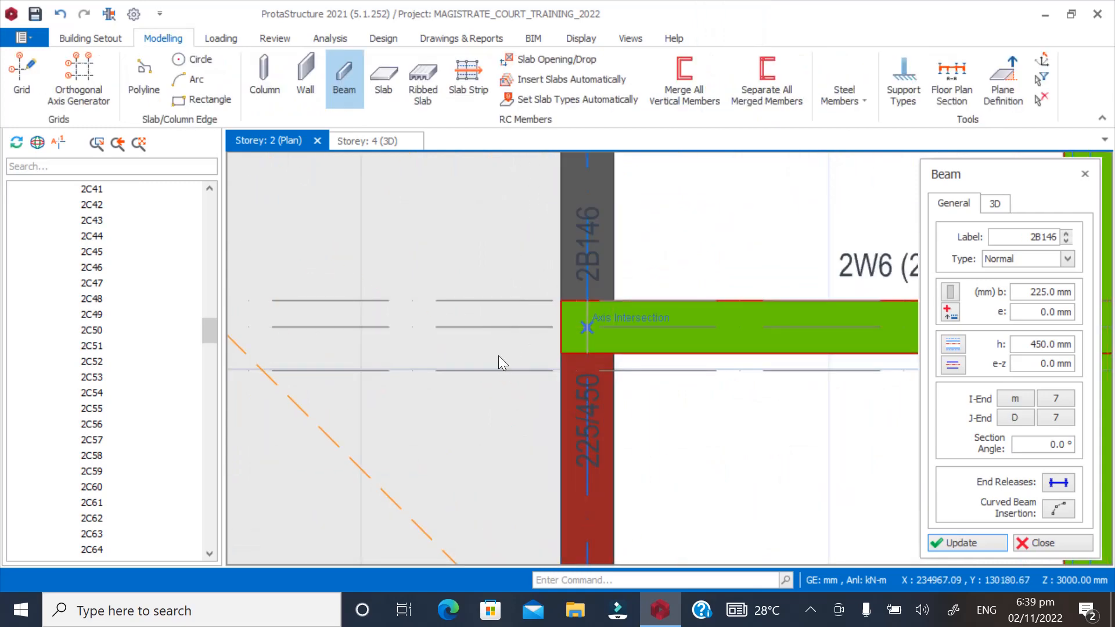
scroll(447, 446, "down", 4)
key("Escape")
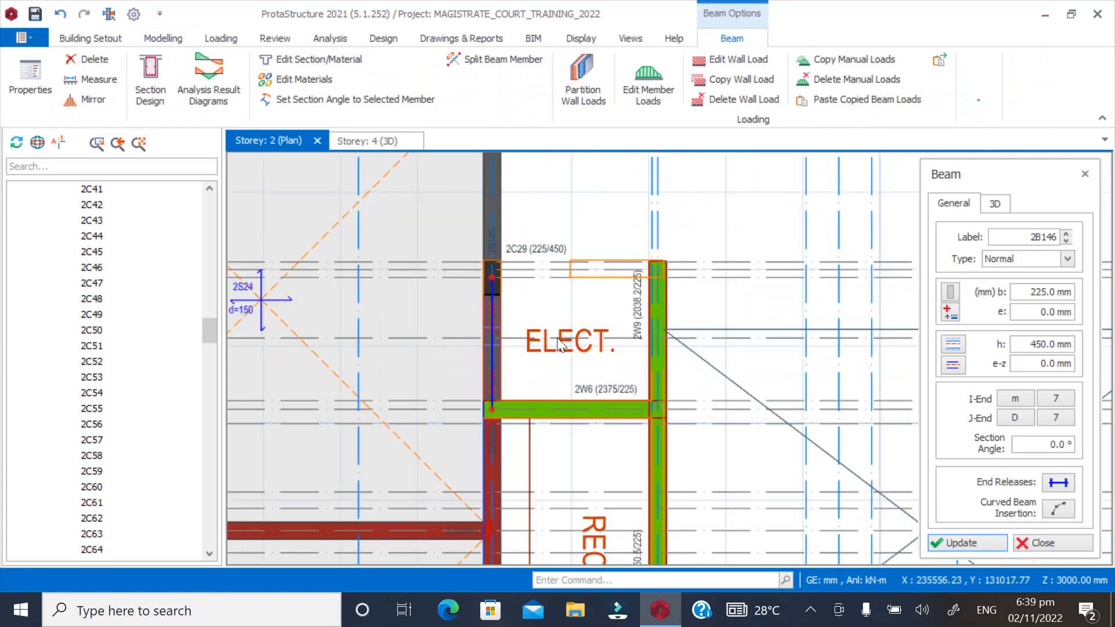
left_click(1043, 542)
scroll(560, 341, "up", 3)
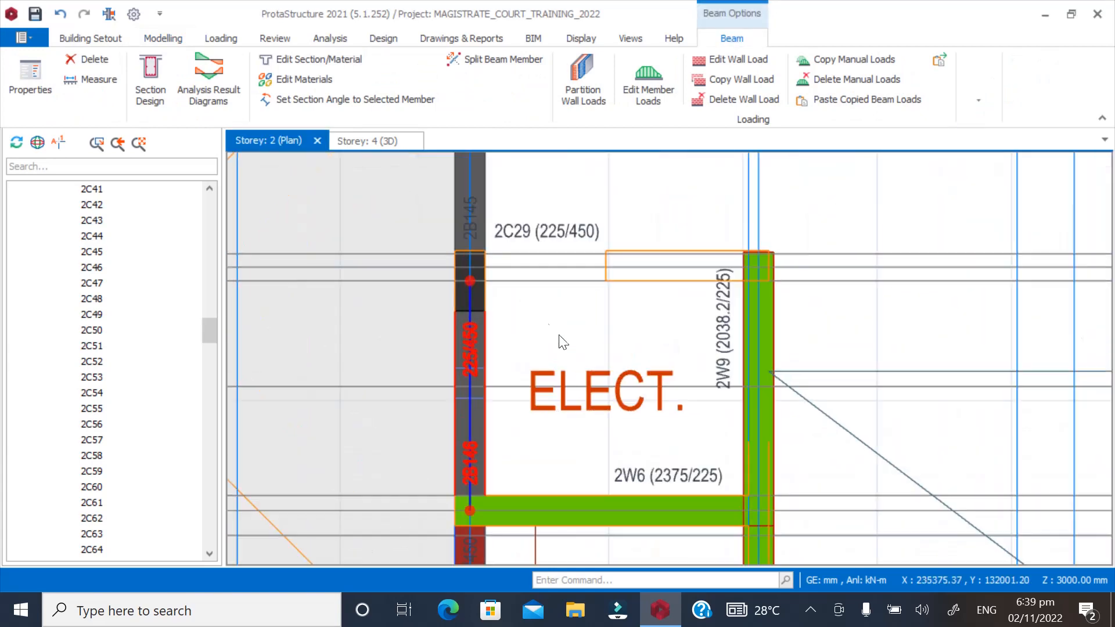
key("Escape")
Try inserting a 225 mm thick wall from column 2C29's central axis to the upper end of wall 2W9
left_click(730, 333)
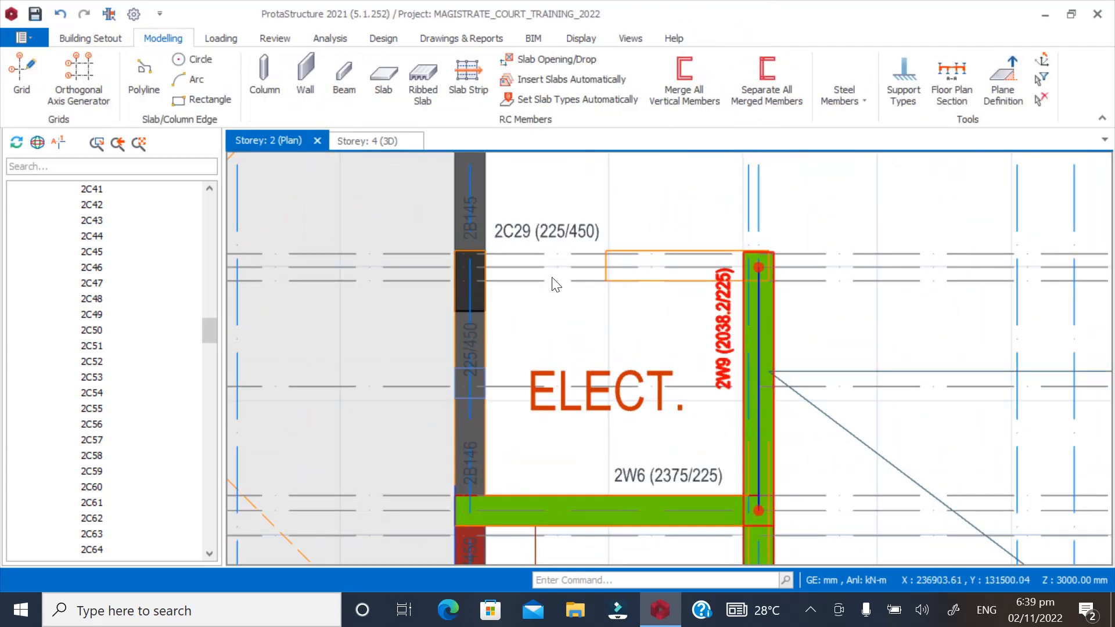
left_click(150, 41)
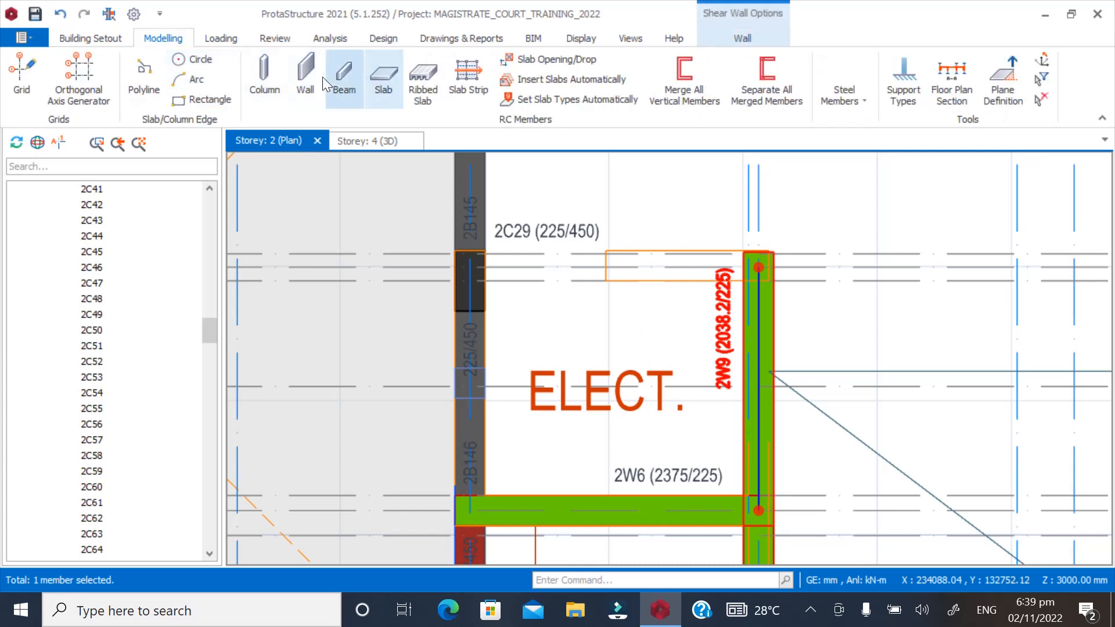
left_click(298, 69)
scroll(455, 267, "up", 3)
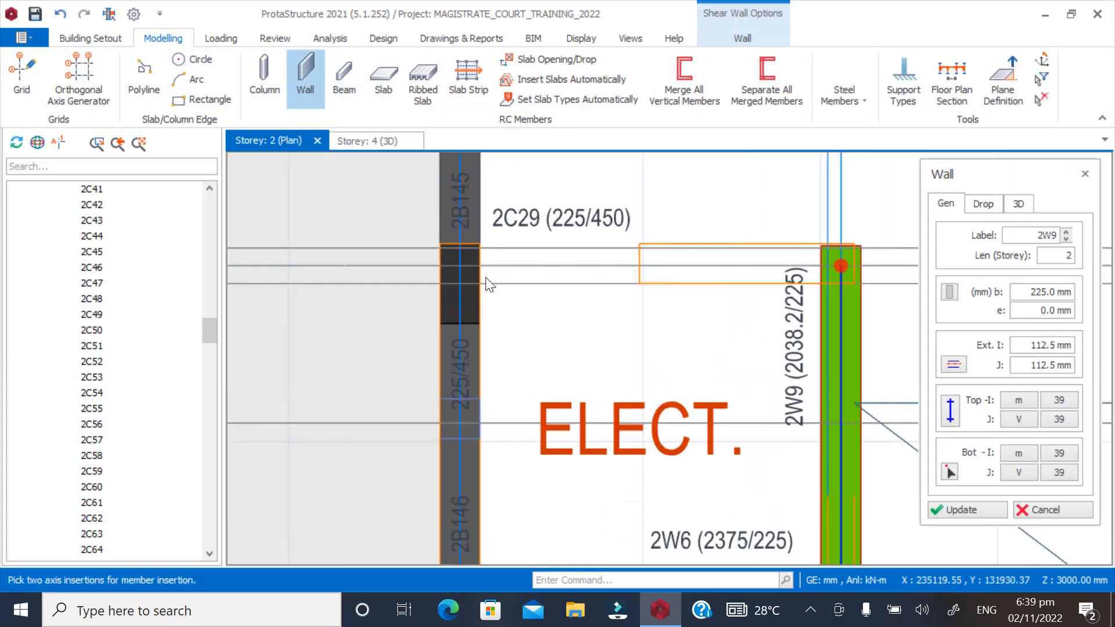
left_click(455, 268)
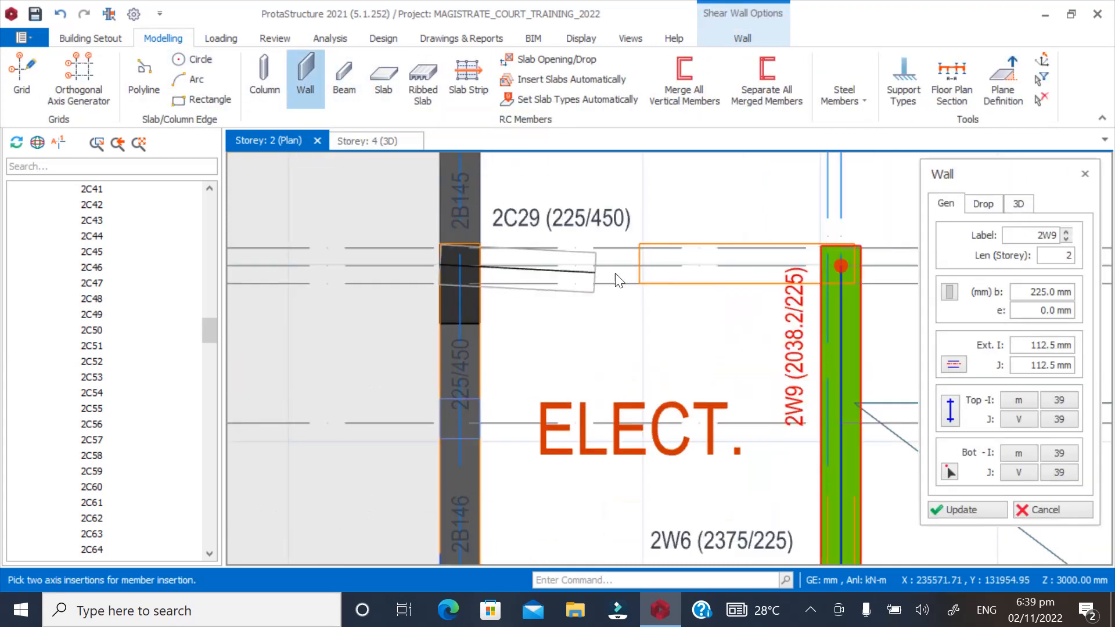
left_click(840, 266)
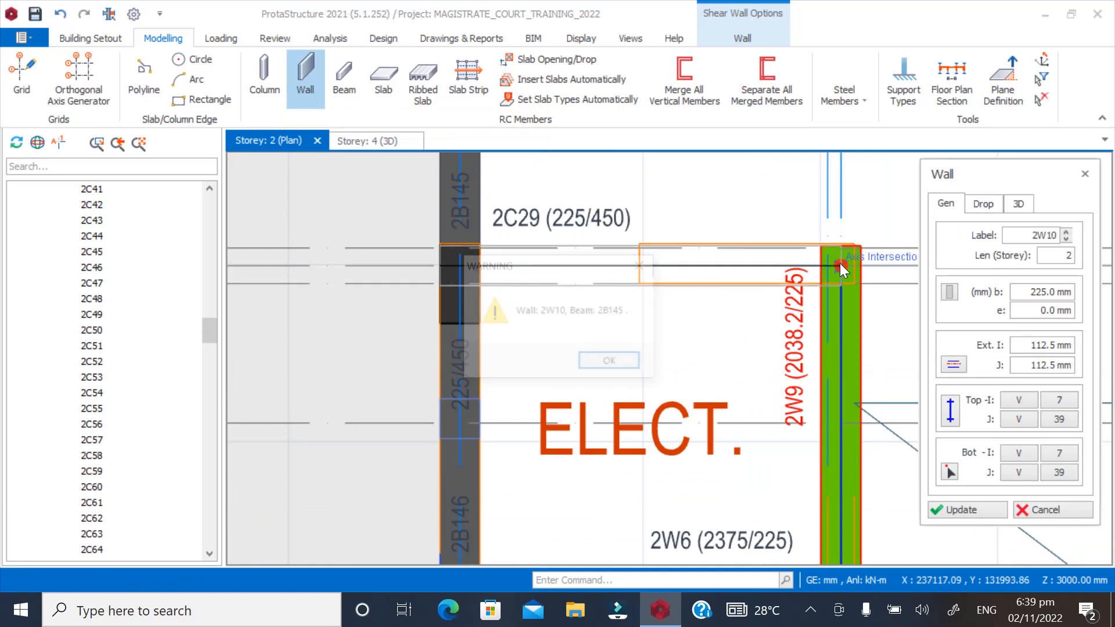
left_click(604, 359)
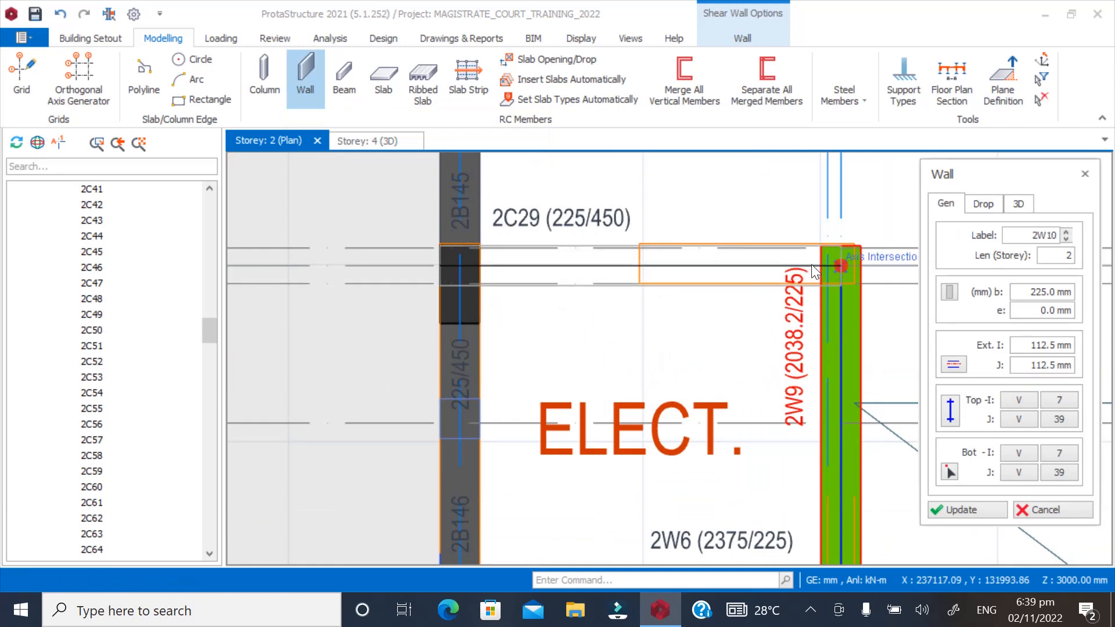
key("Escape")
Try inserting the same wall in the reverse direction, from wall 2W9's upper end to column 2C29's central axis
left_click(842, 269)
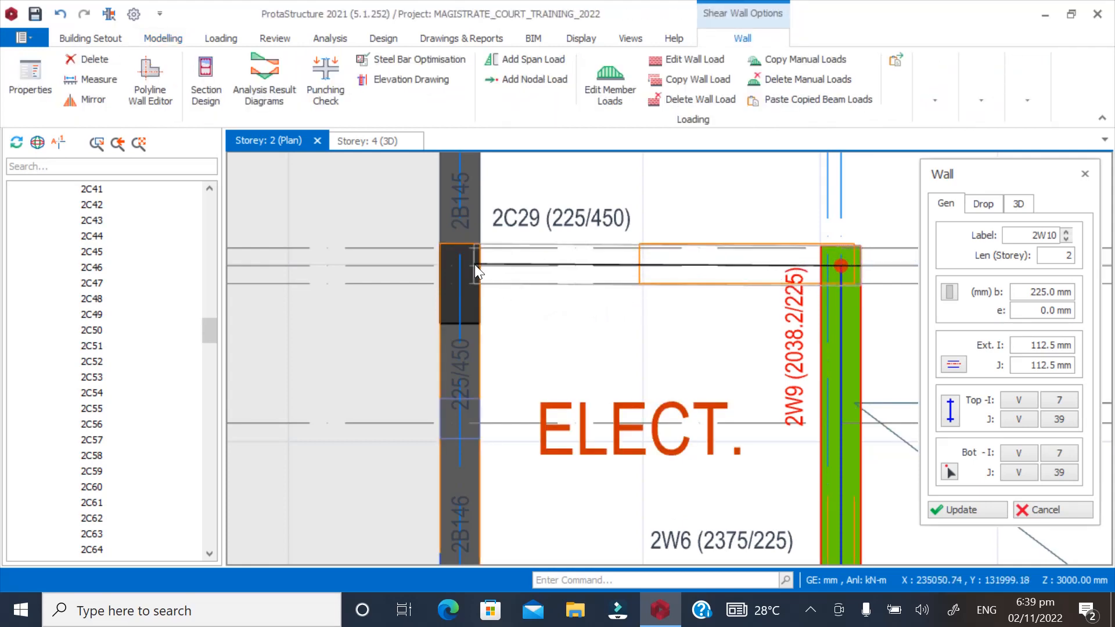
scroll(475, 264, "up", 3)
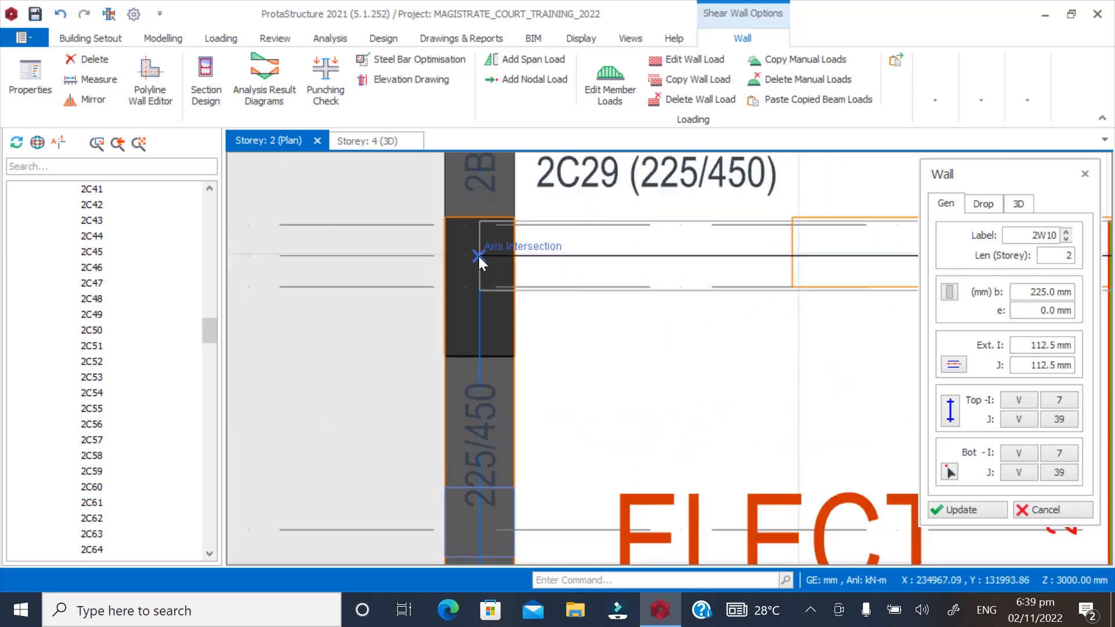
left_click(479, 256)
left_click(612, 367)
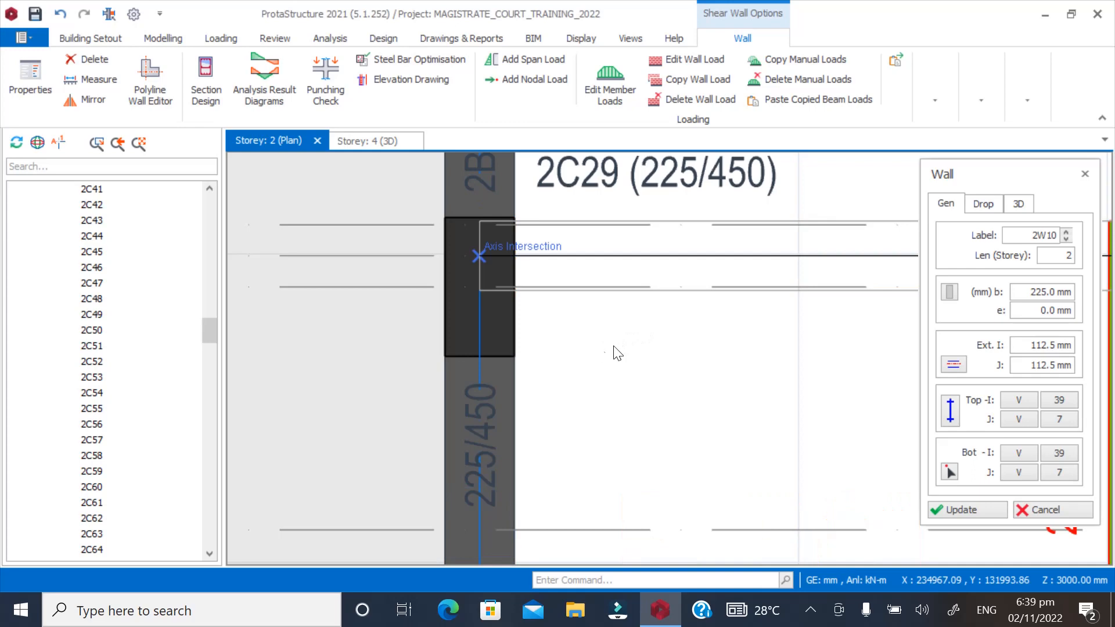
left_click(1045, 509)
scroll(529, 318, "down", 4)
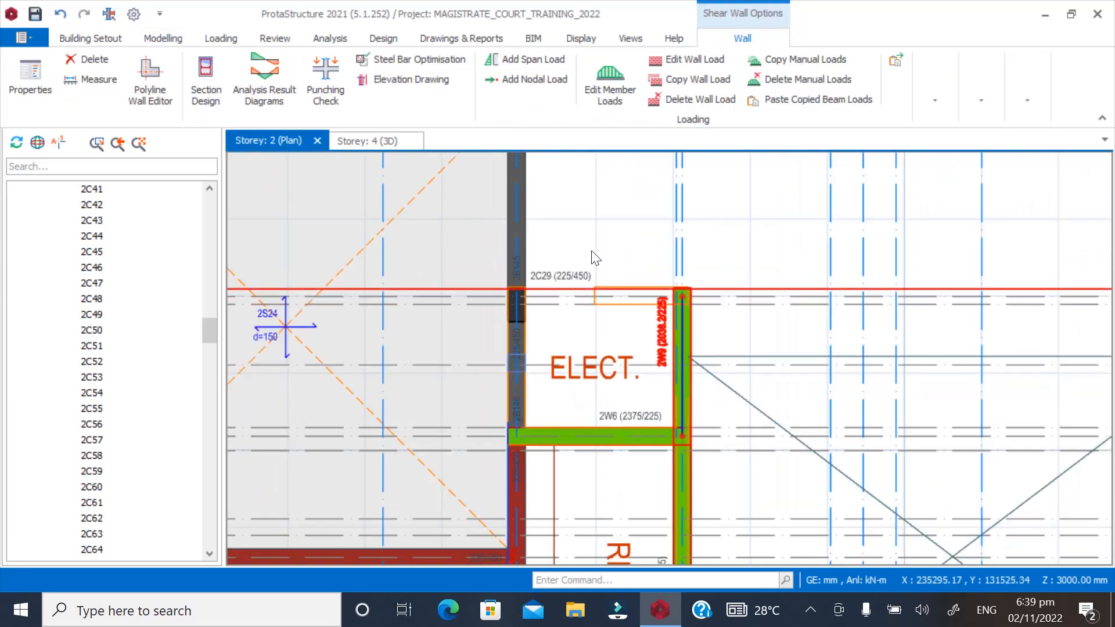
Offset the vertical axis through column 2C29 by about 113 mm onto the column face on the ELECT. room side
scroll(584, 246, "up", 3)
scroll(540, 342, "down", 1)
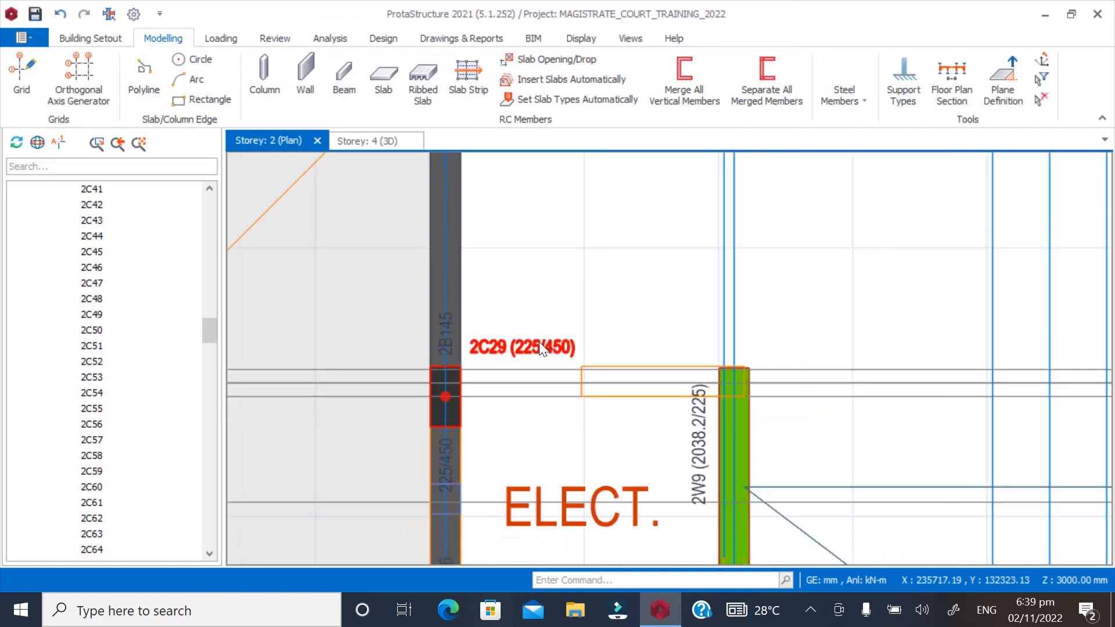
right_click(443, 296)
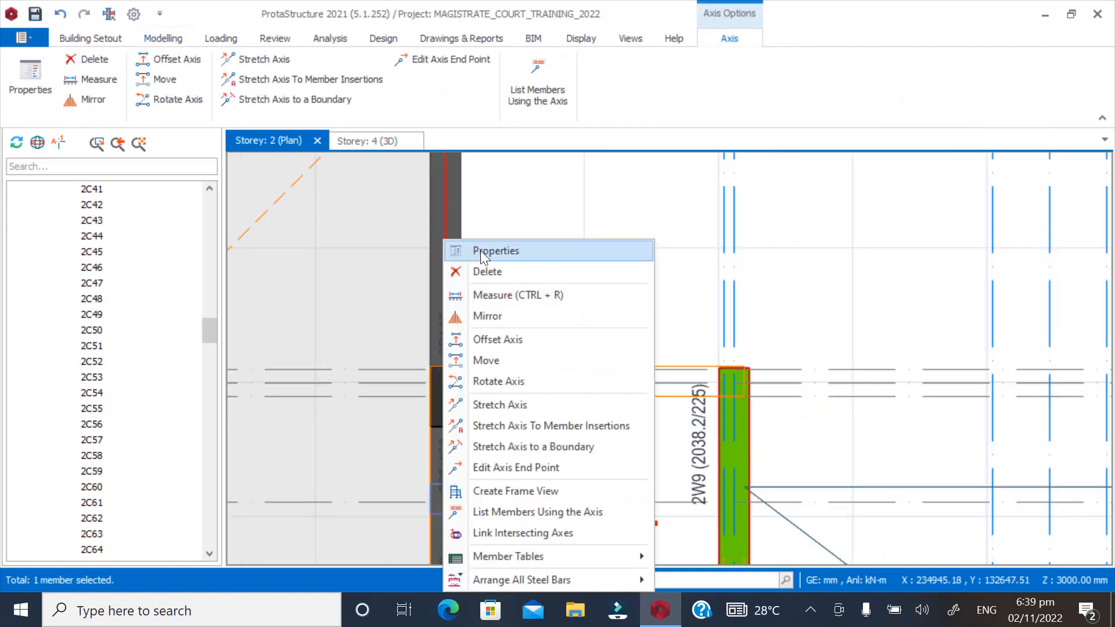
left_click(479, 339)
scroll(468, 360, "up", 2)
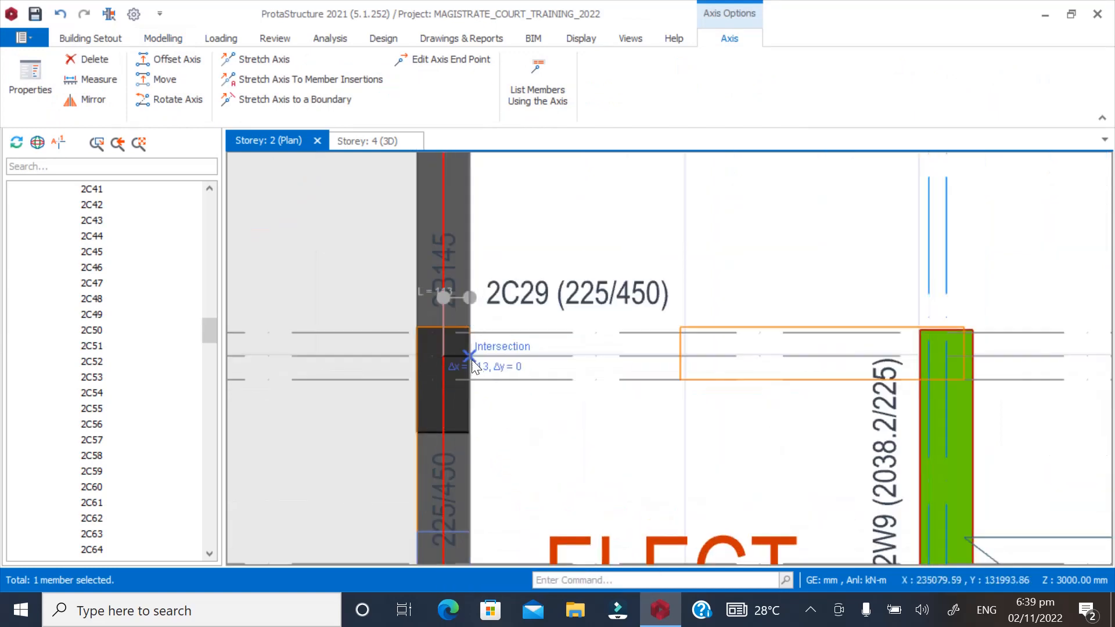
left_click(505, 280)
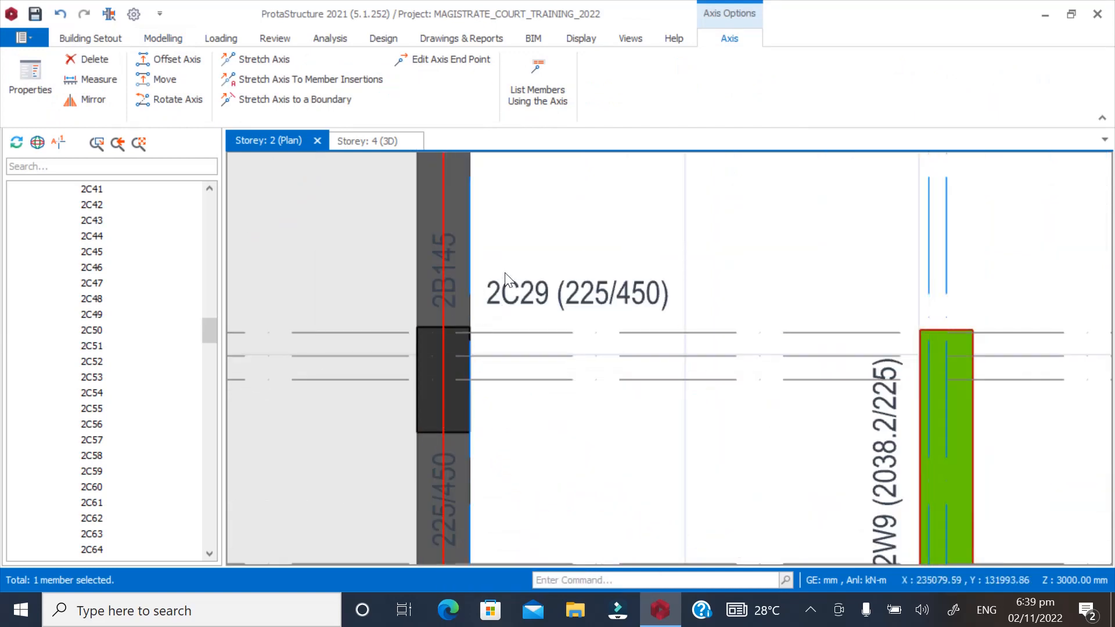
key("Escape")
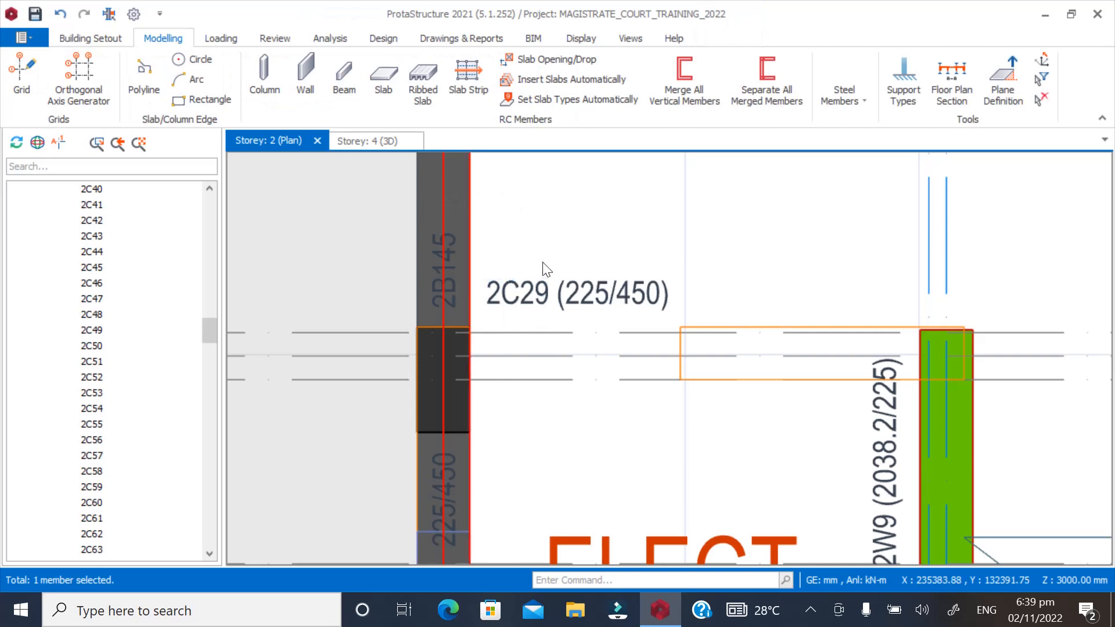
Insert a 225 mm thick wall from wall 2W9's upper end to the offset axis at column 2C29's face, using 2W9 as the template
left_click(884, 413)
left_click(181, 39)
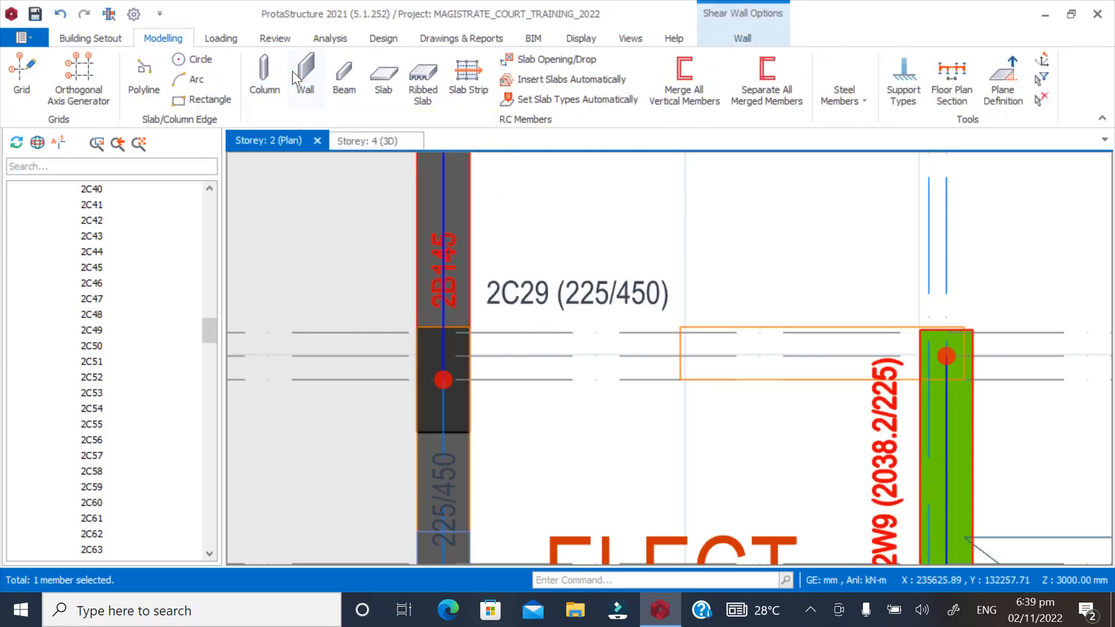
left_click(305, 75)
scroll(540, 353, "down", 2)
scroll(722, 336, "up", 2)
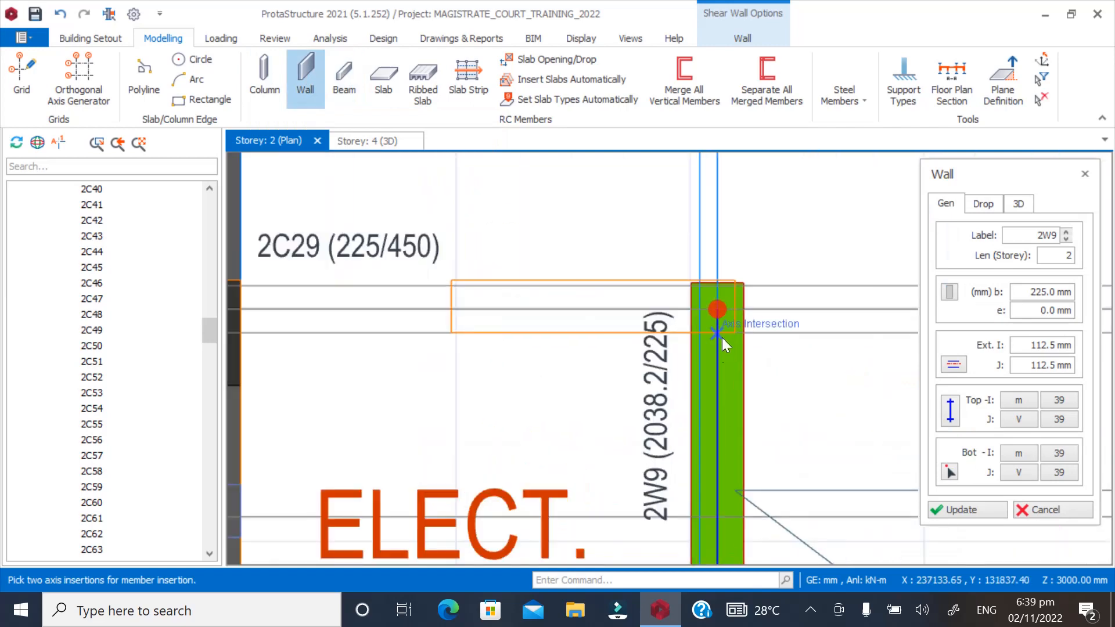
left_click(723, 311)
scroll(767, 319, "down", 2)
scroll(491, 332, "up", 2)
left_click(458, 296)
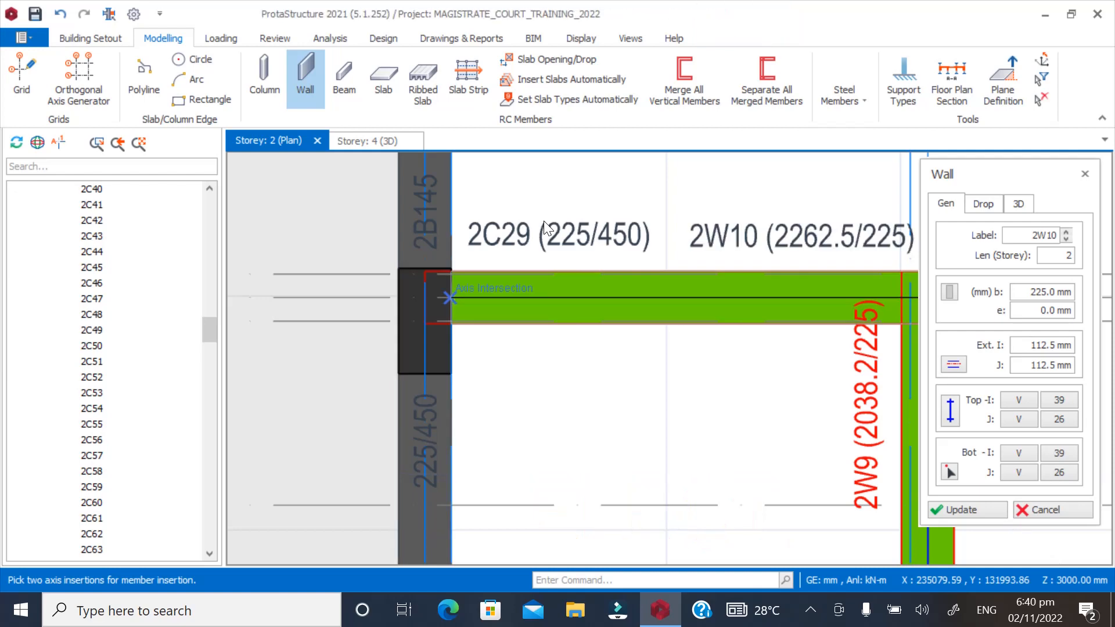
left_click(1031, 510)
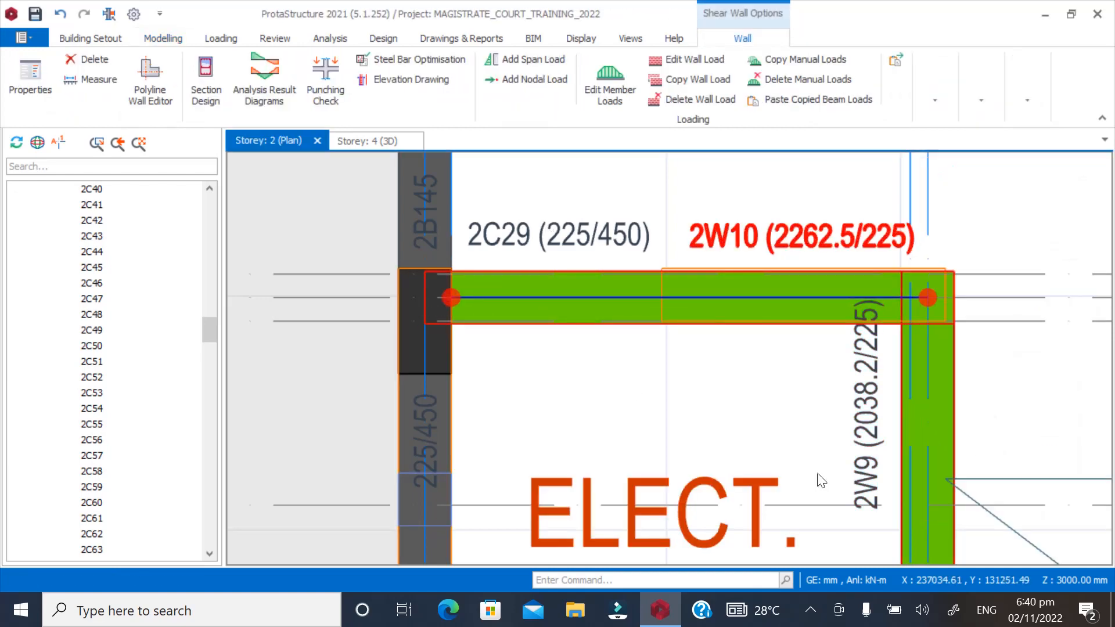
key("Escape")
scroll(557, 277, "down", 3)
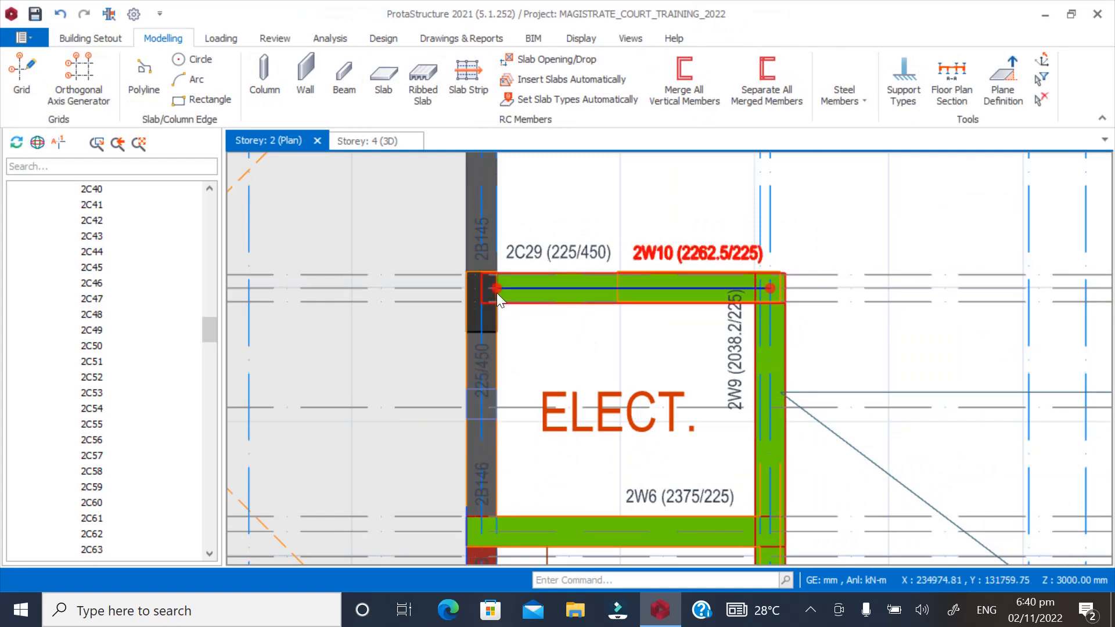
Copy the wall load from the beam beside the RECEPTION area, directly below wall 2W6 on column 2C29's gridline
scroll(497, 292, "down", 2)
scroll(515, 447, "down", 1)
scroll(552, 316, "up", 1)
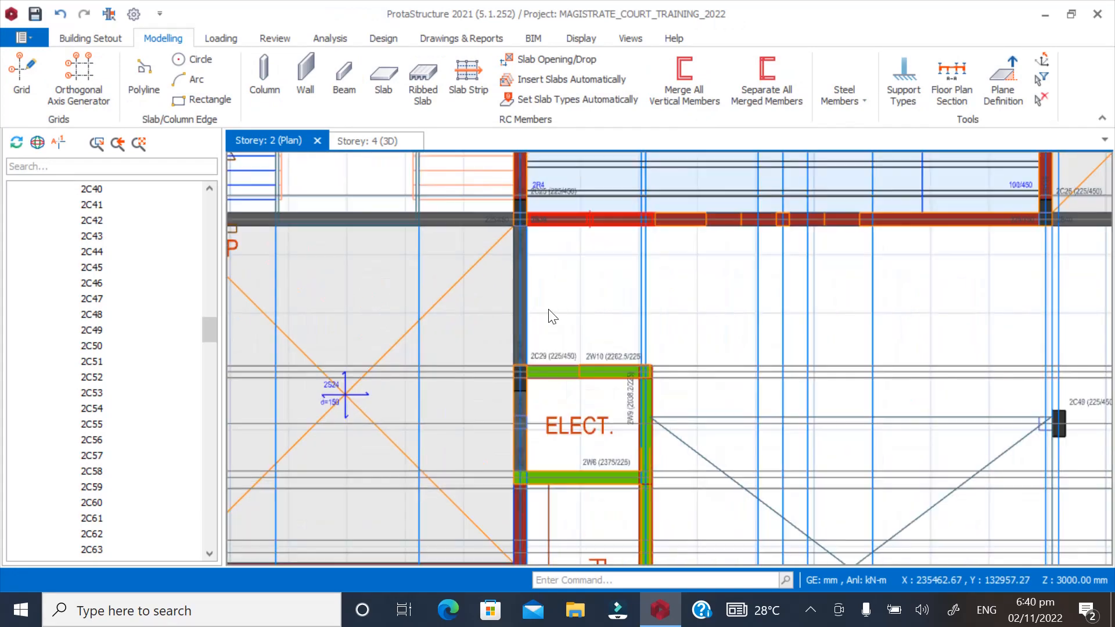
scroll(551, 316, "down", 1)
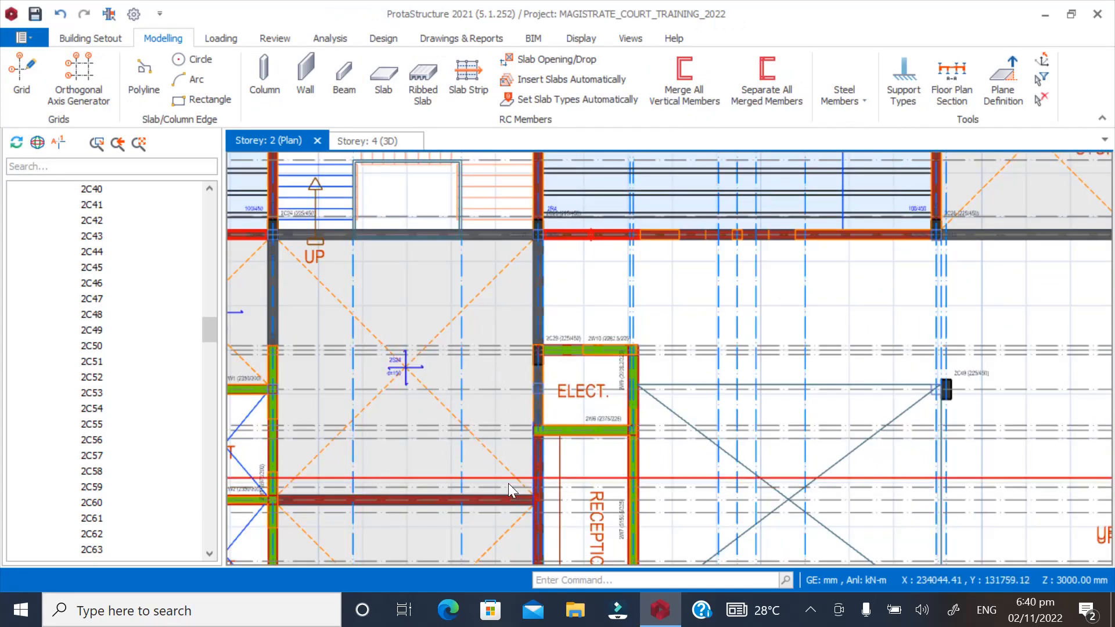
scroll(509, 487, "up", 3)
left_click(576, 416)
right_click(576, 416)
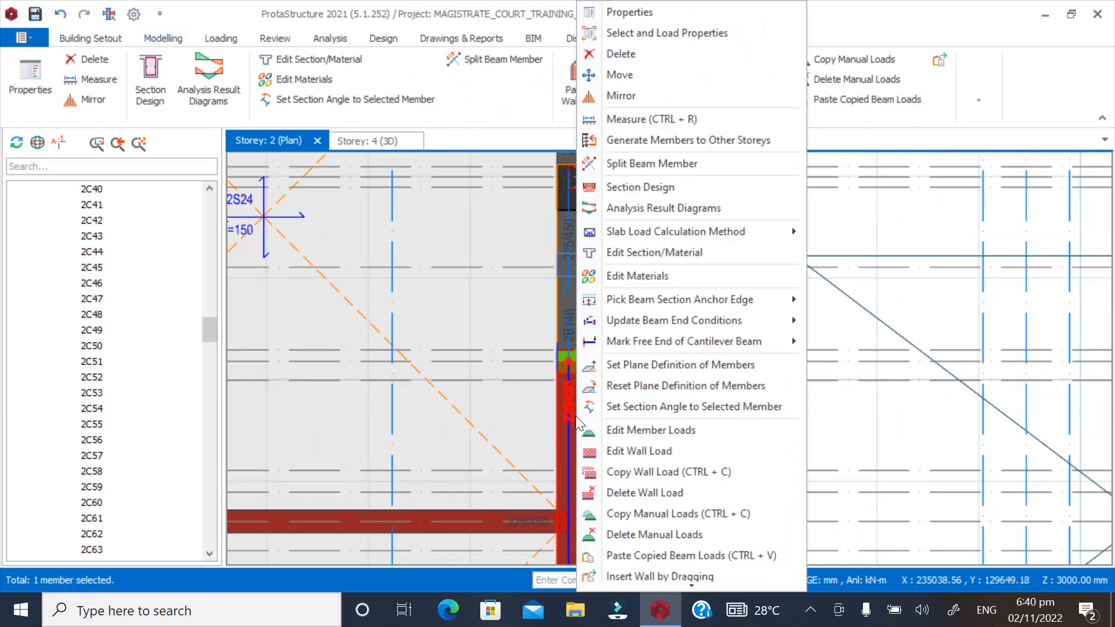
left_click(619, 470)
scroll(526, 503, "down", 4)
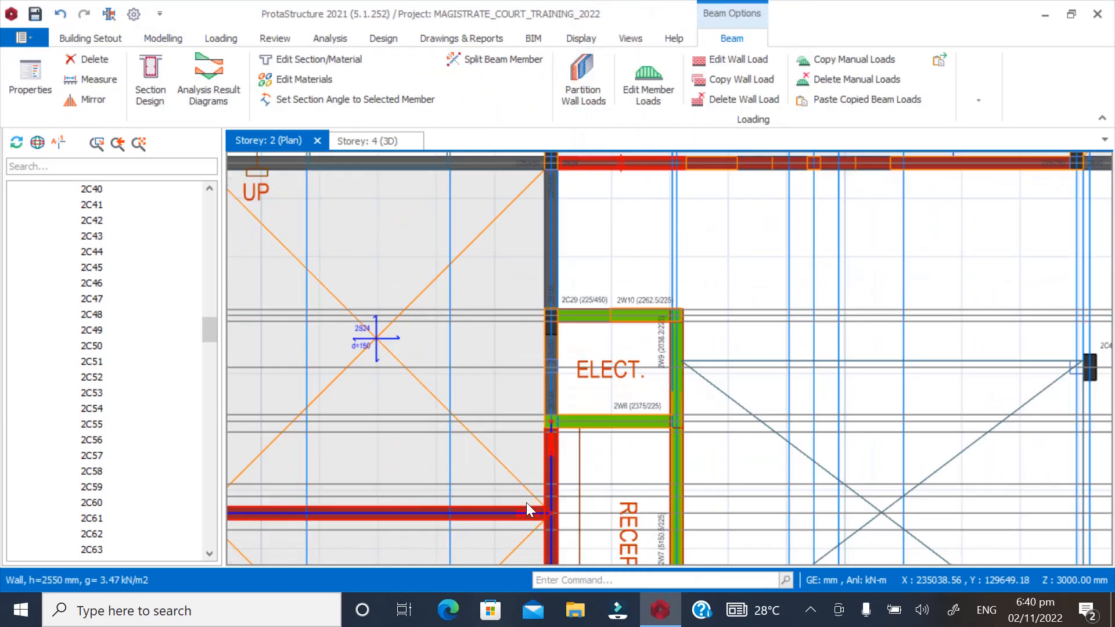
Paste the copied wall load onto the beam directly above column 2C29, accept replacing its existing wall load, and clear the selection
left_click(540, 292)
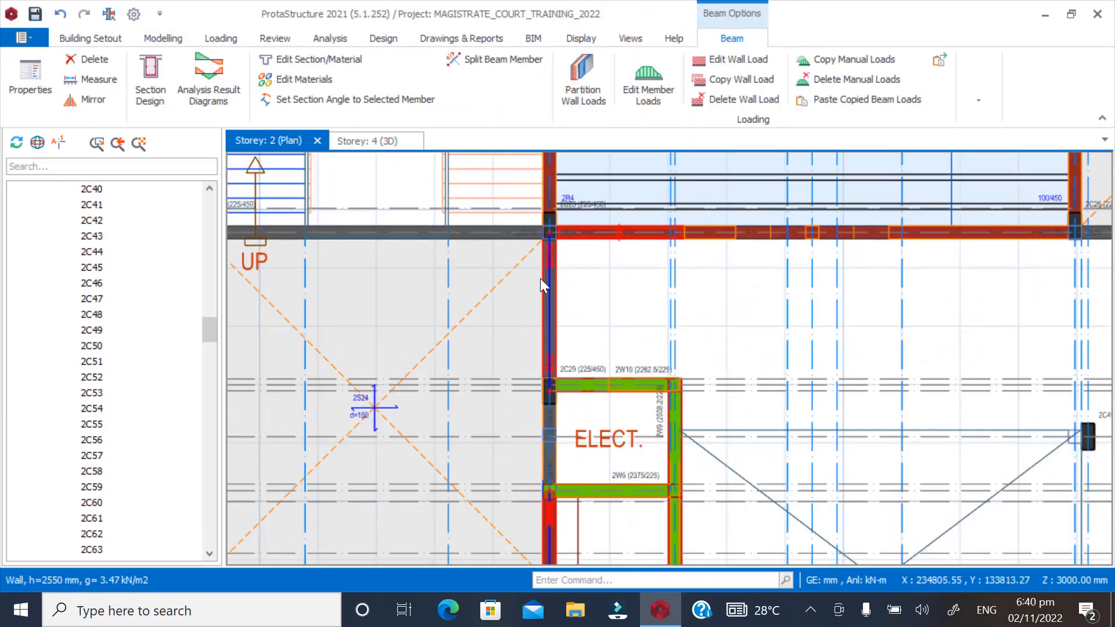
right_click(540, 278)
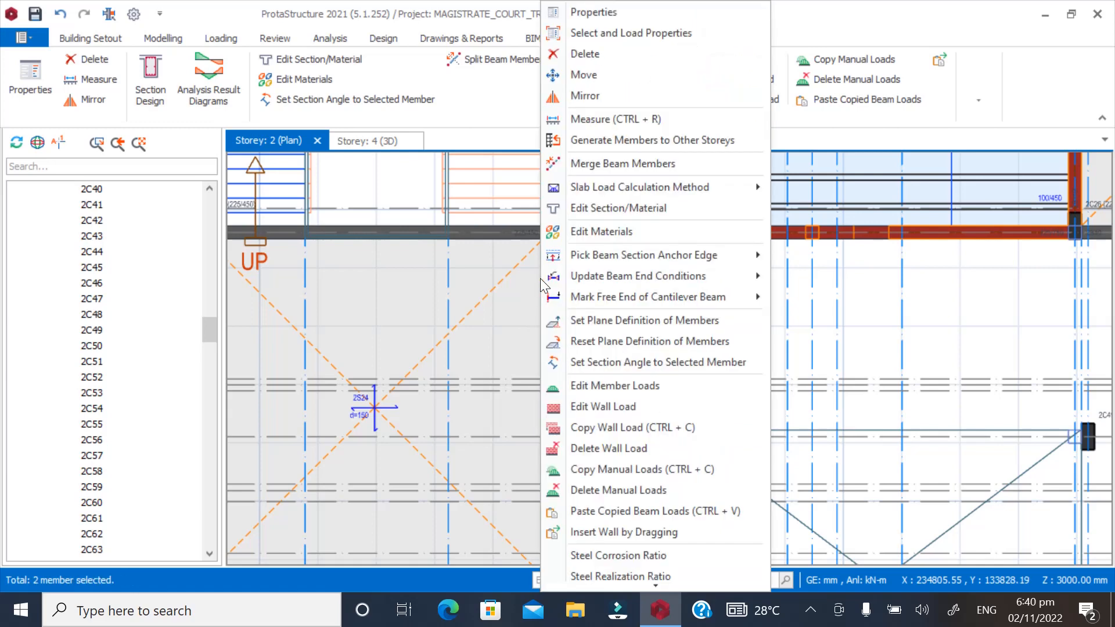
left_click(584, 511)
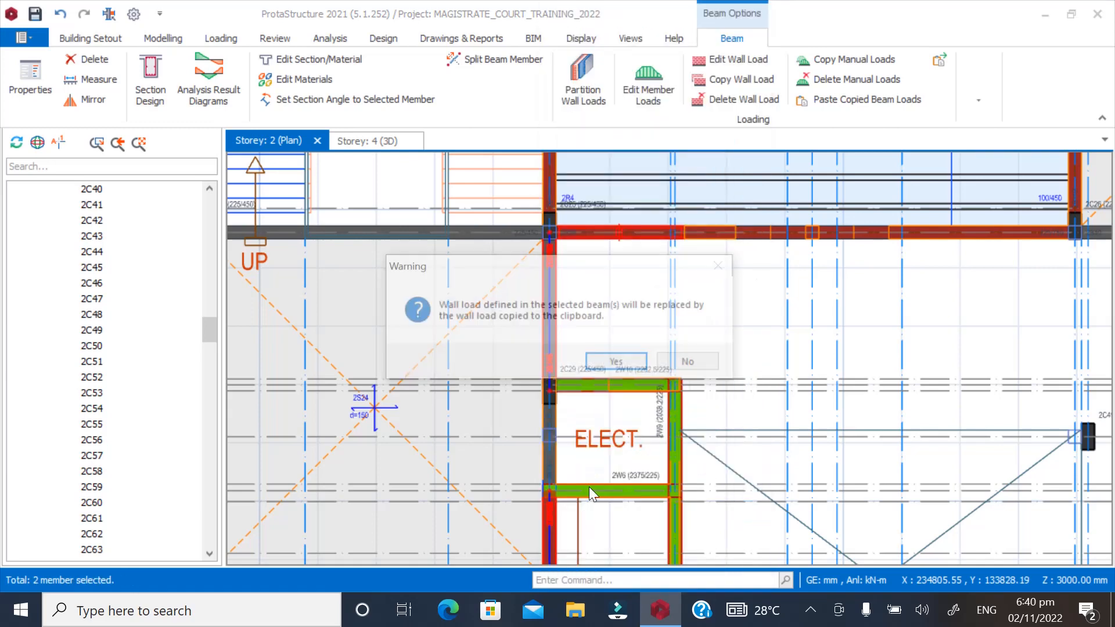
left_click(614, 365)
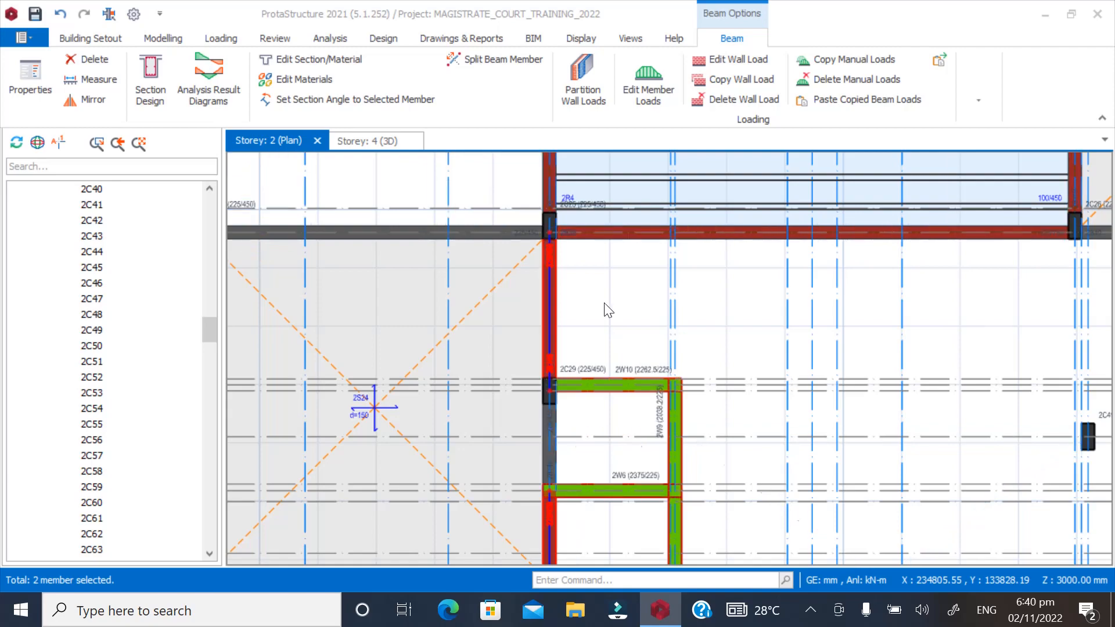
key("Escape")
Examine the framing around the crossed void beside the ELECT. and RECEPTION rooms and its counterpart across the storey 2 plan
scroll(638, 368, "down", 4)
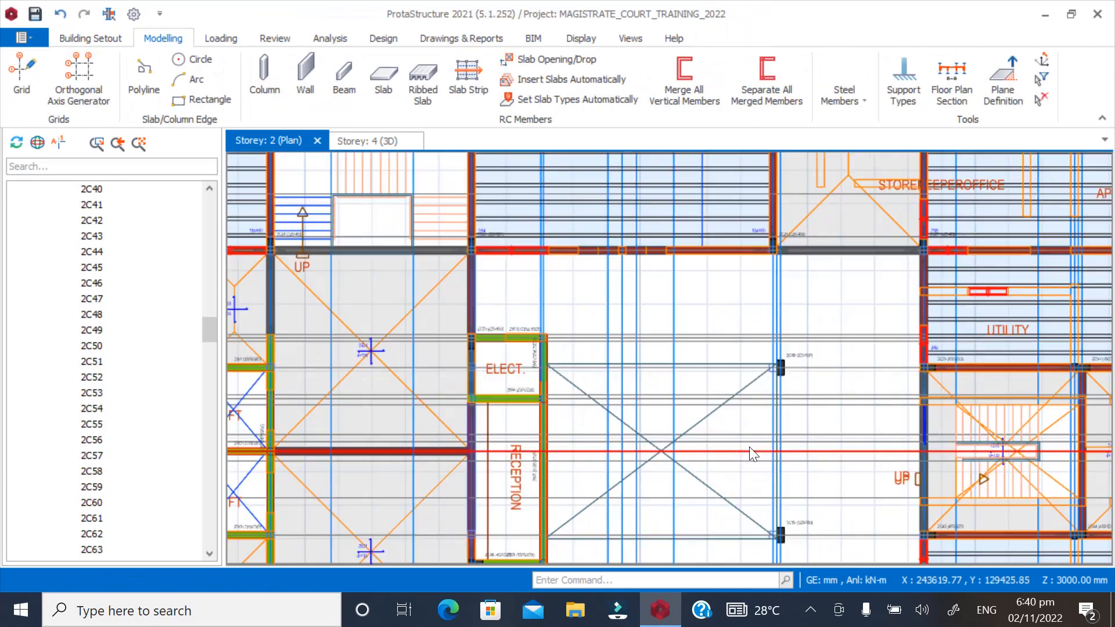
scroll(749, 448, "up", 4)
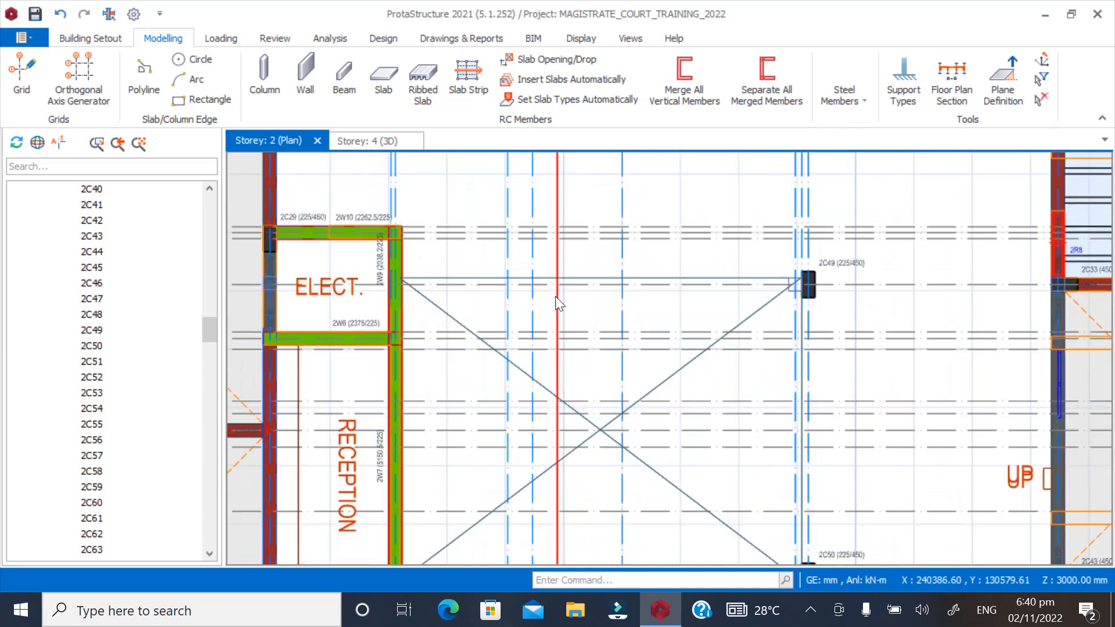
scroll(403, 254, "up", 1)
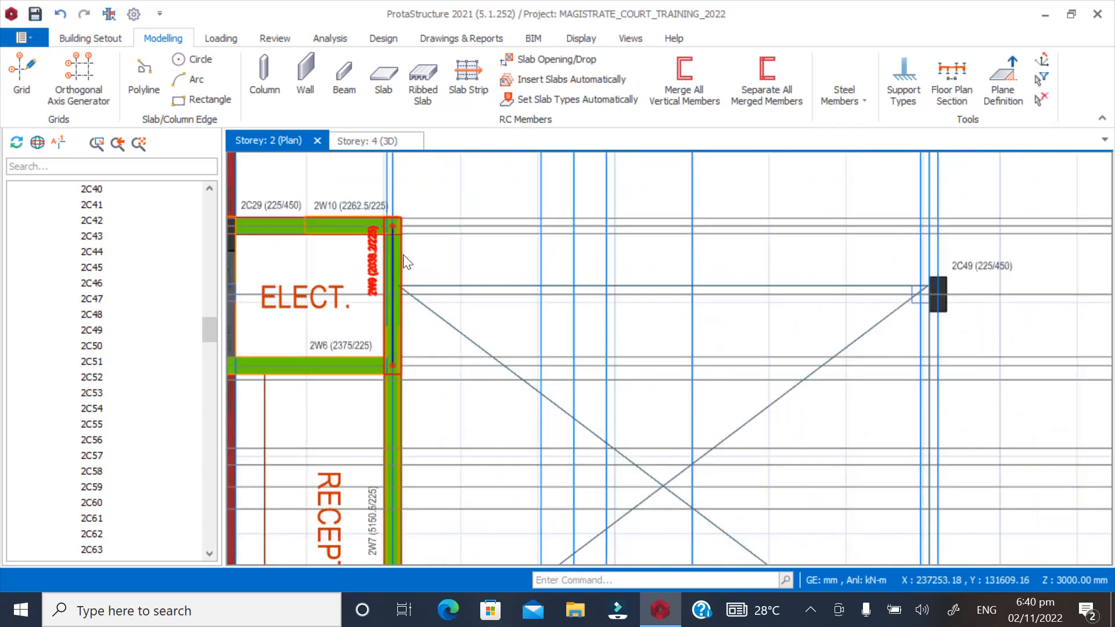
scroll(427, 409, "down", 2)
scroll(529, 330, "down", 3)
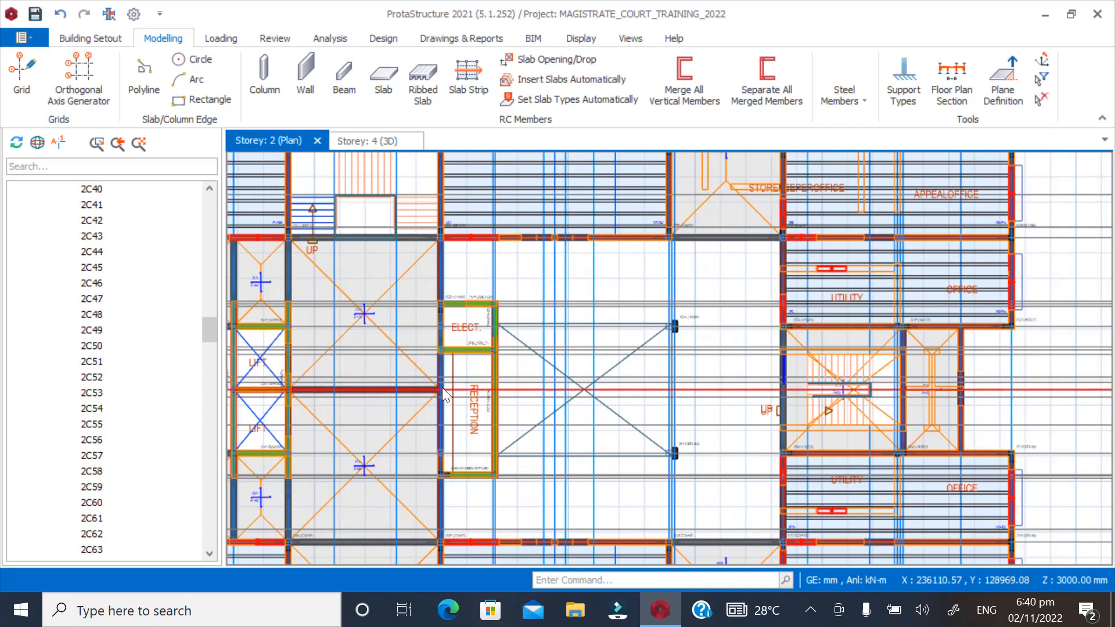
scroll(259, 354, "up", 1)
scroll(381, 380, "down", 1)
scroll(341, 370, "up", 5)
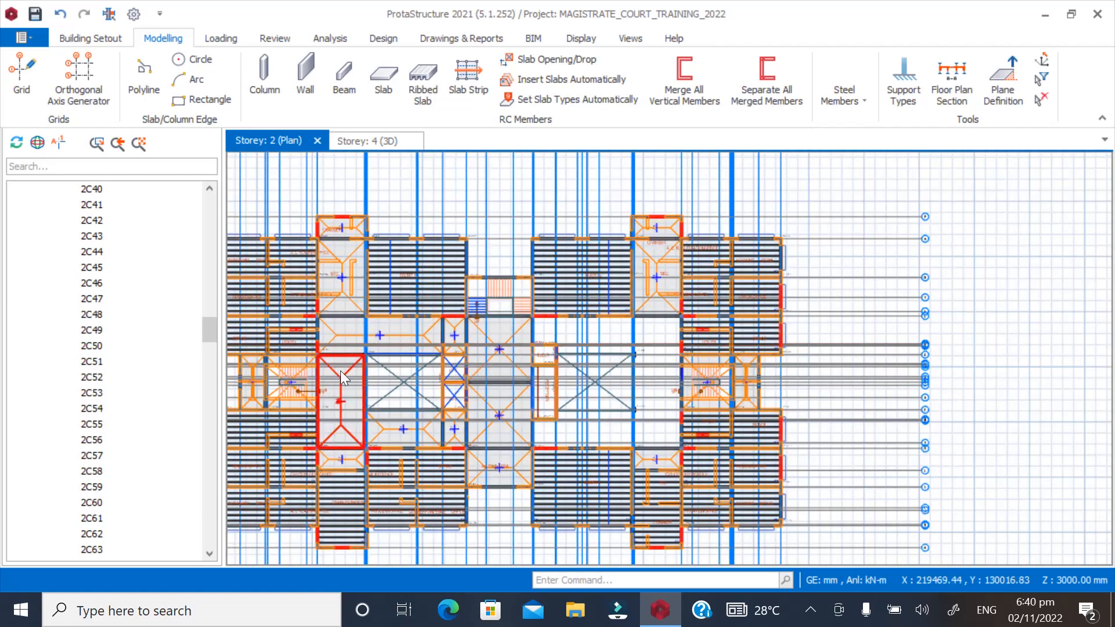
Insert a 225 x 750 mm beam from column 2C49 to wall 2W9, using the beam at column 2C47 as the template
left_click(347, 322)
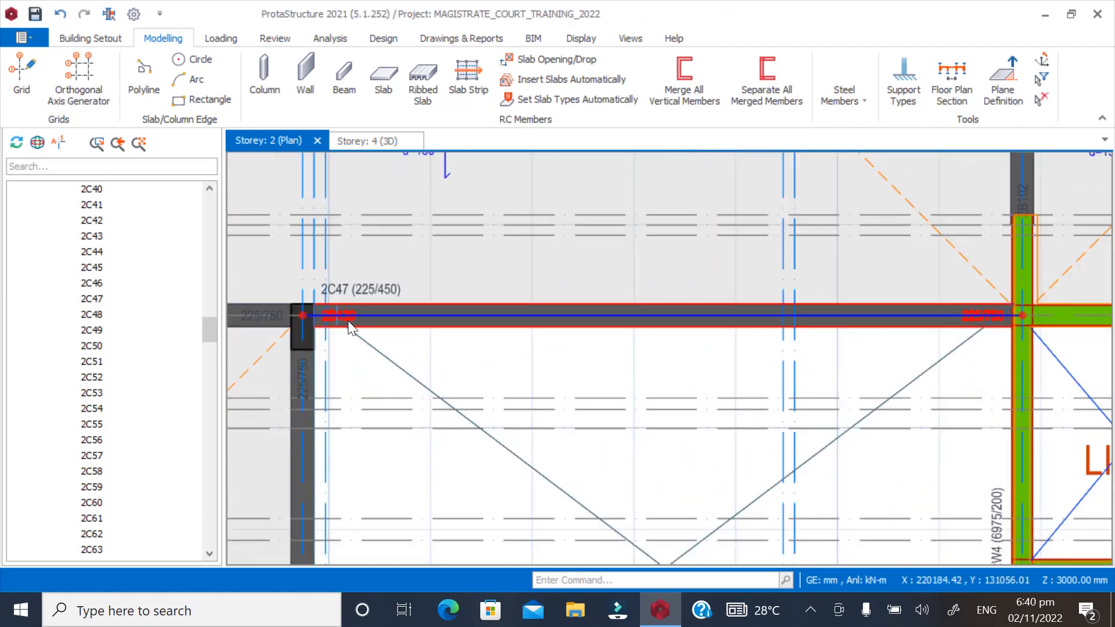
left_click(169, 38)
left_click(342, 78)
scroll(249, 290, "down", 5)
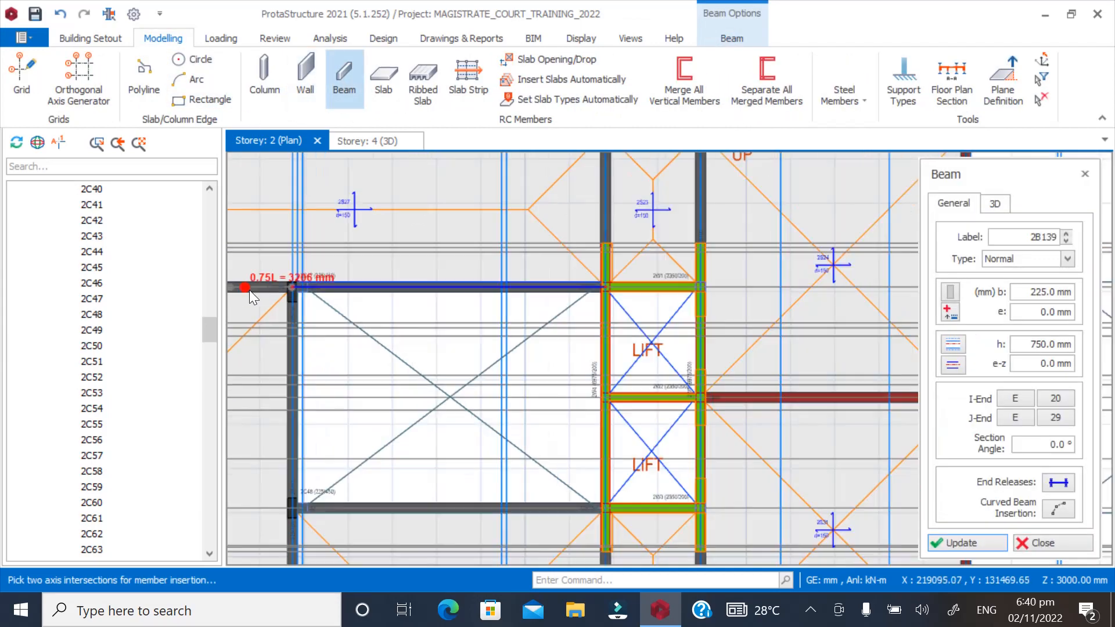
scroll(733, 299, "up", 6)
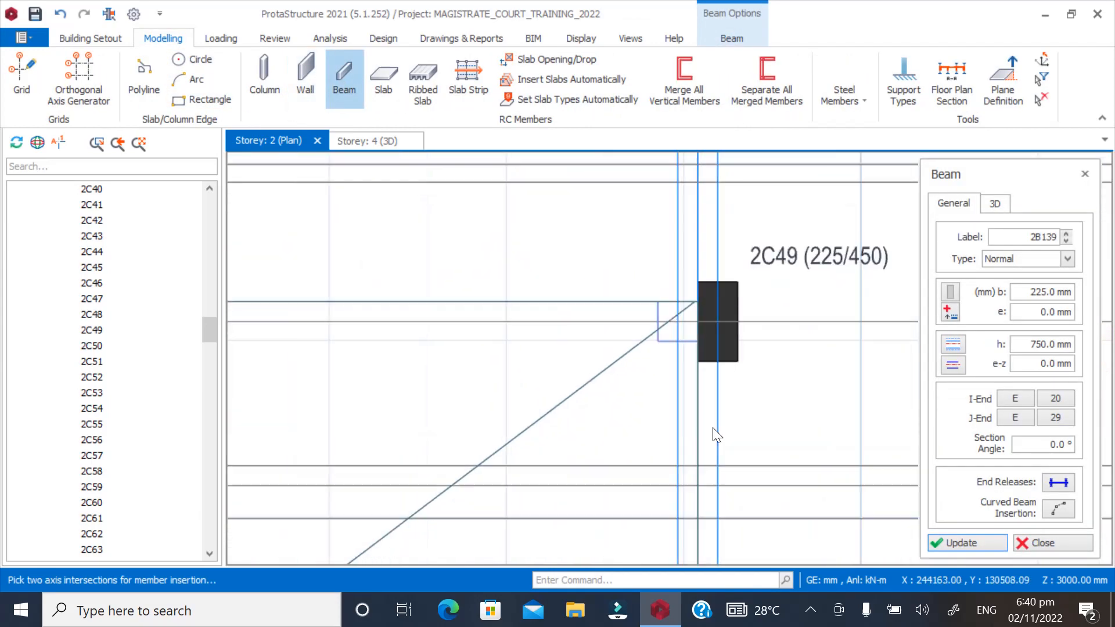
left_click(740, 300)
scroll(742, 298, "down", 4)
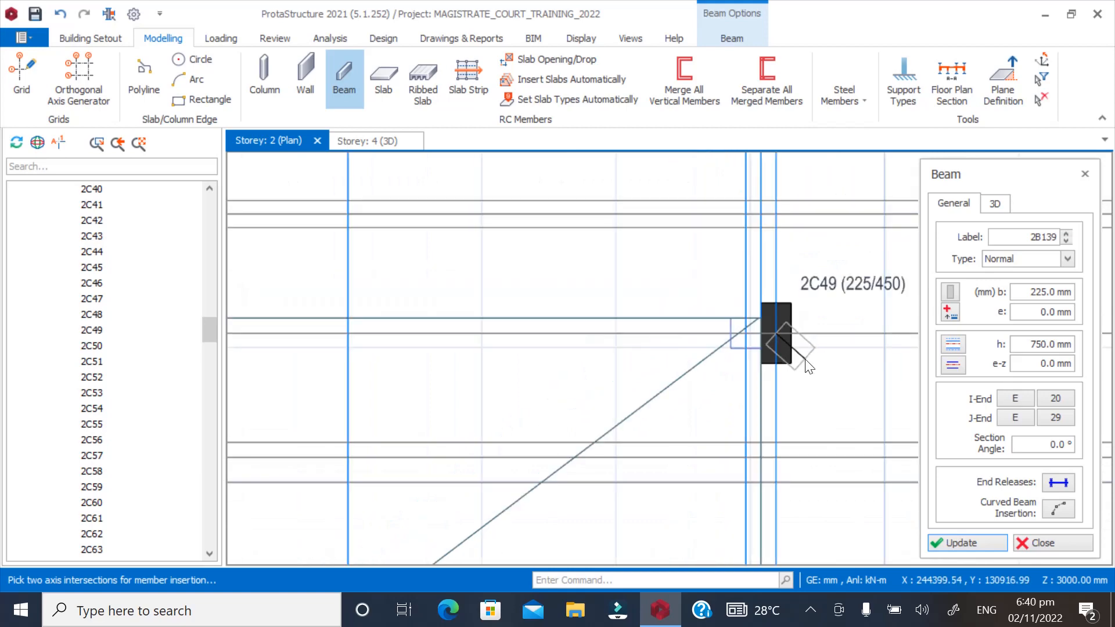
scroll(250, 372, "up", 3)
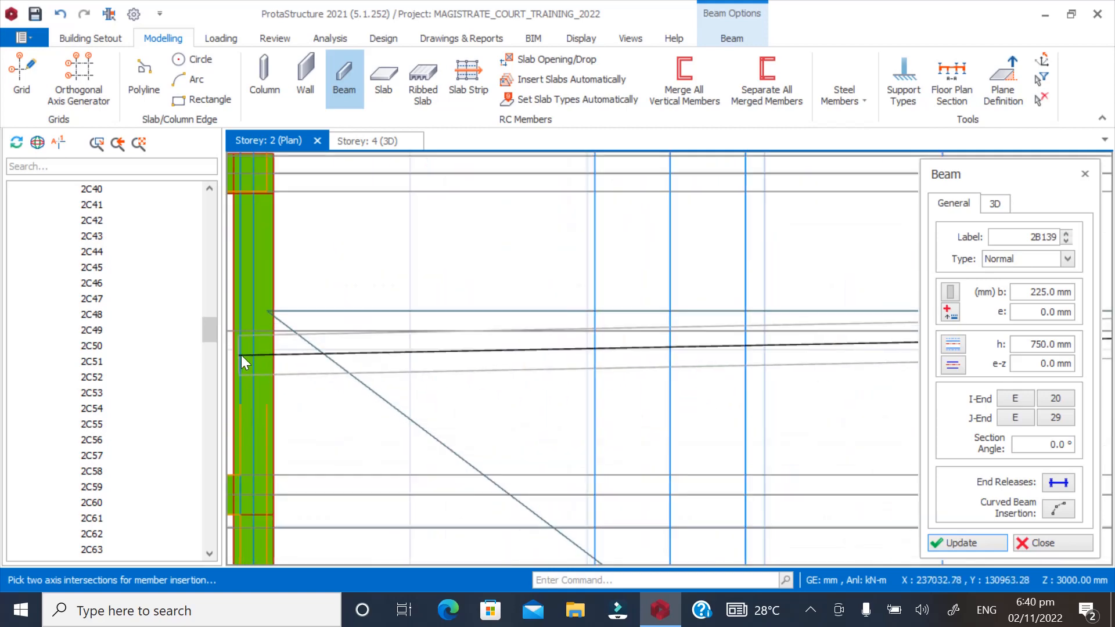
left_click(253, 326)
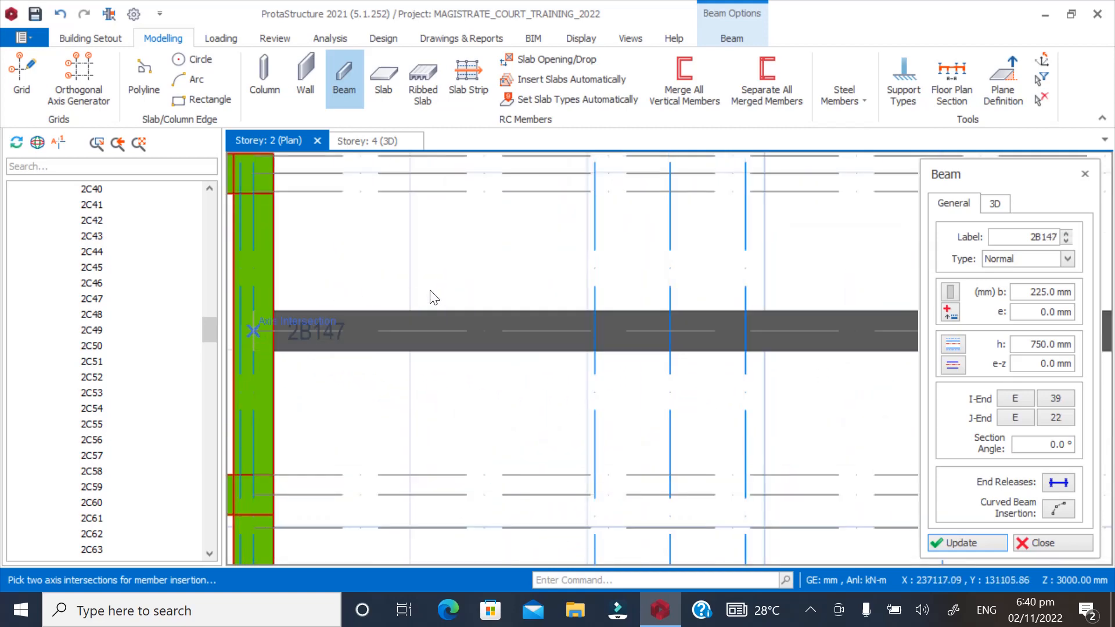
Insert a 225 x 750 mm beam from column 2C50 to column 2C49 along the void's edge
left_click(447, 344)
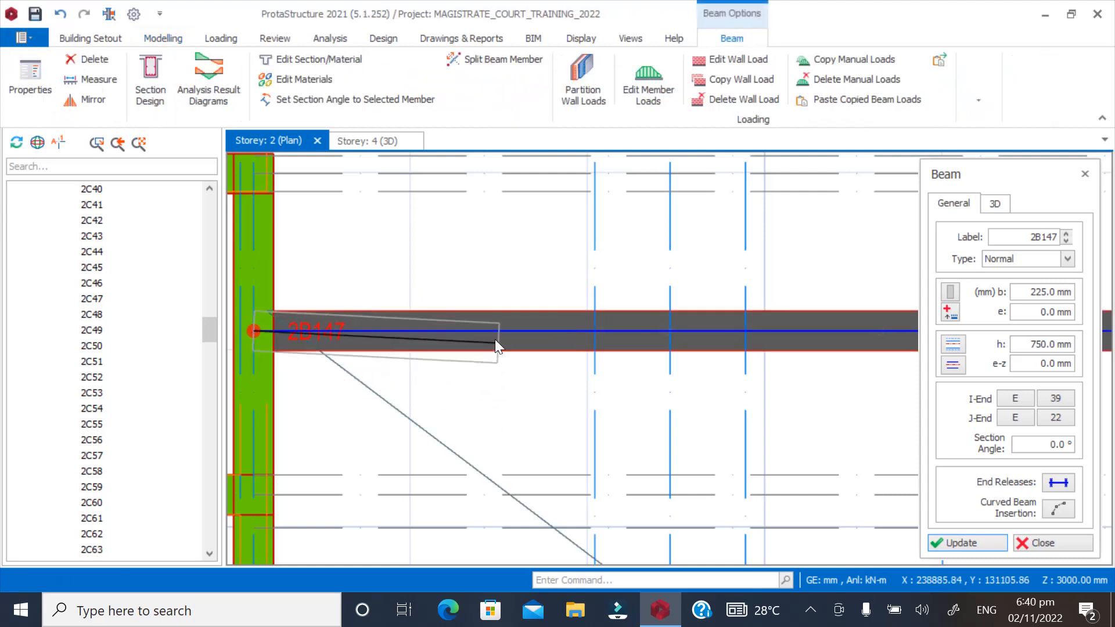
scroll(406, 372, "down", 3)
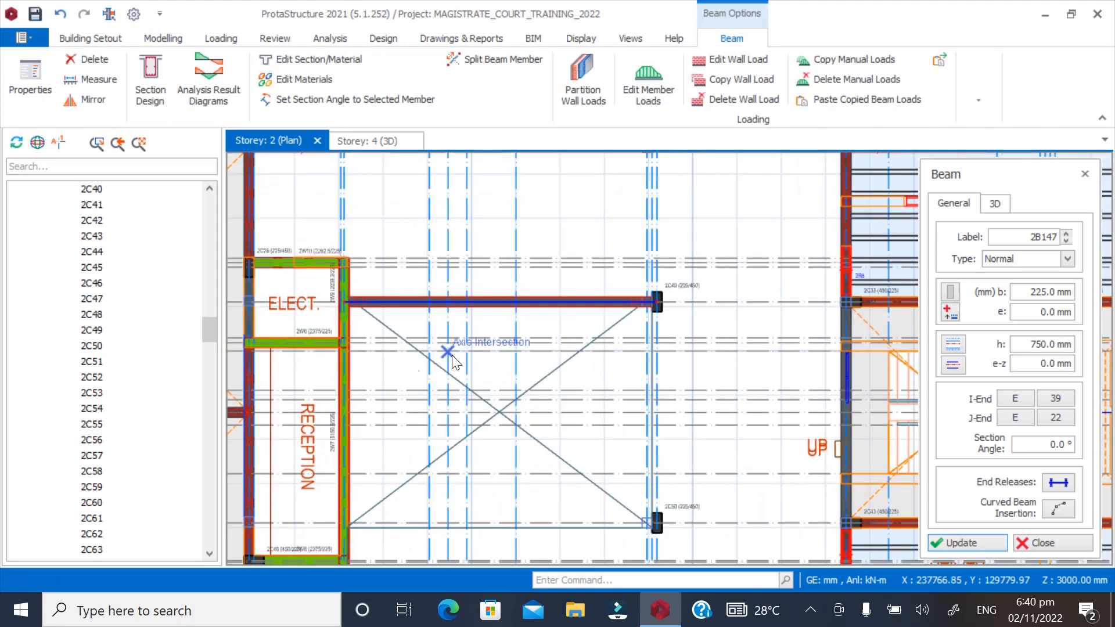
scroll(654, 527, "up", 3)
scroll(656, 531, "up", 3)
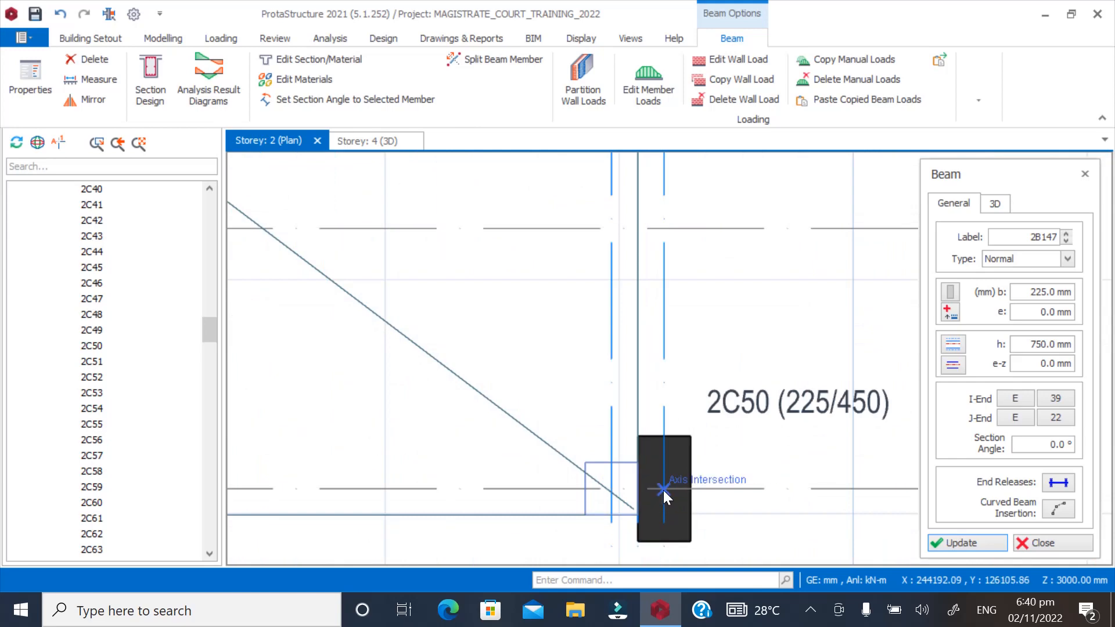
left_click(663, 490)
scroll(595, 516, "down", 5)
scroll(576, 223, "up", 3)
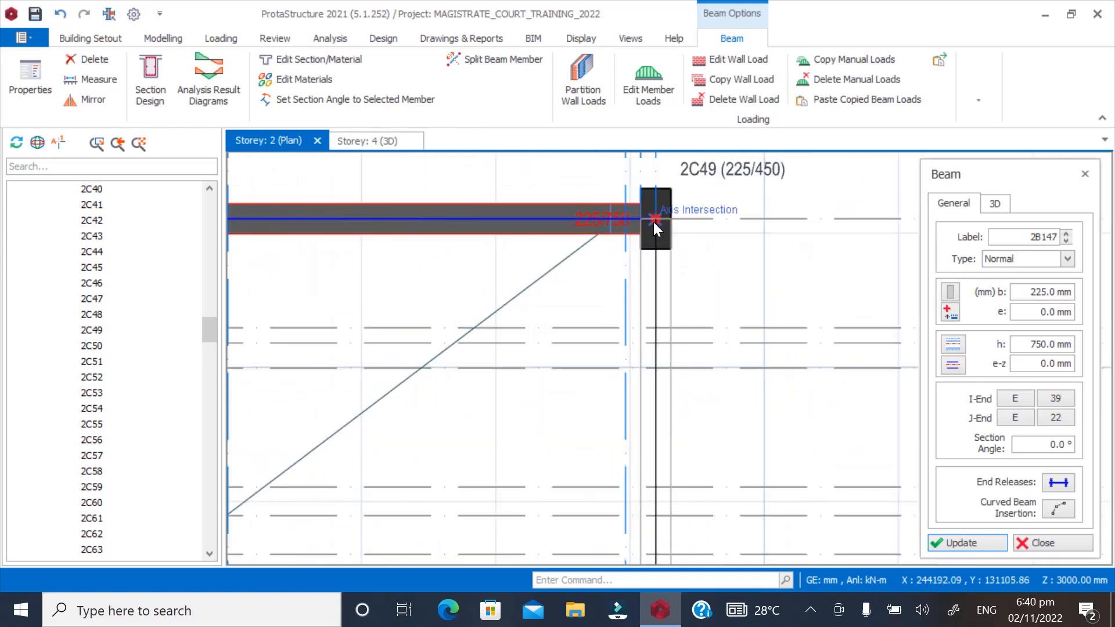
left_click(681, 338)
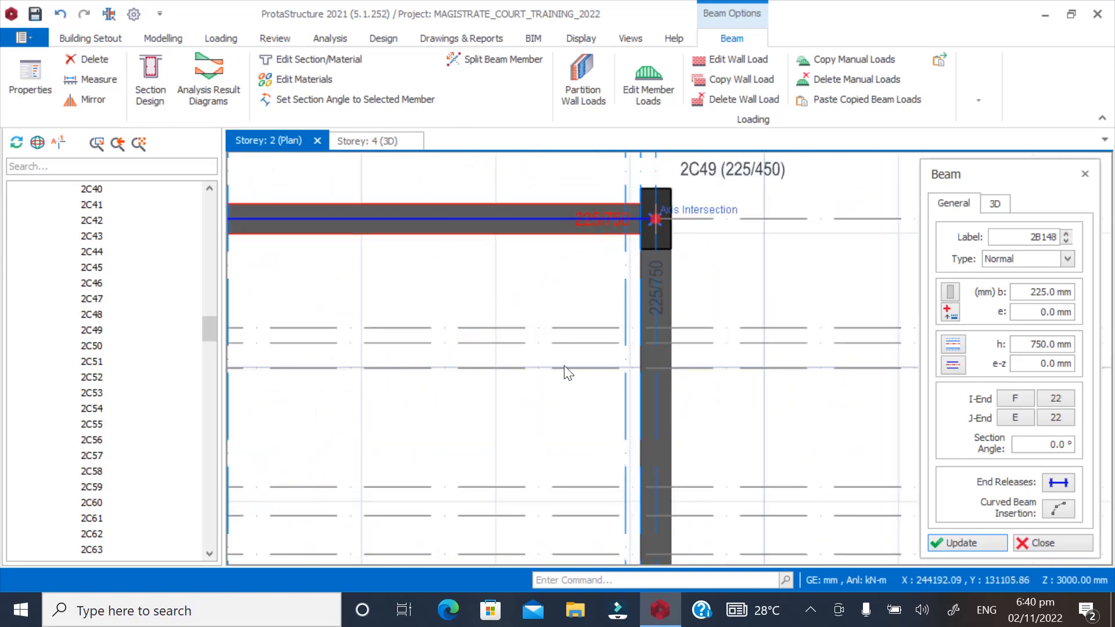
Insert a 225 x 750 mm beam from column 2C50 to the RECEPTION wall 2W7 along the void's lower edge
scroll(712, 243, "down", 3)
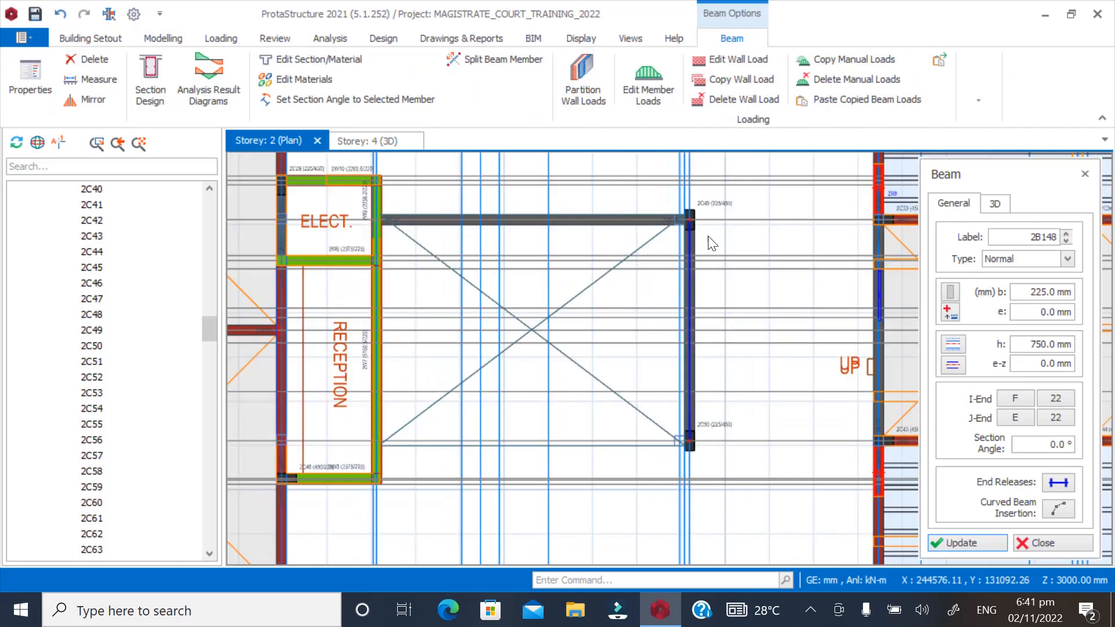
scroll(690, 441, "up", 3)
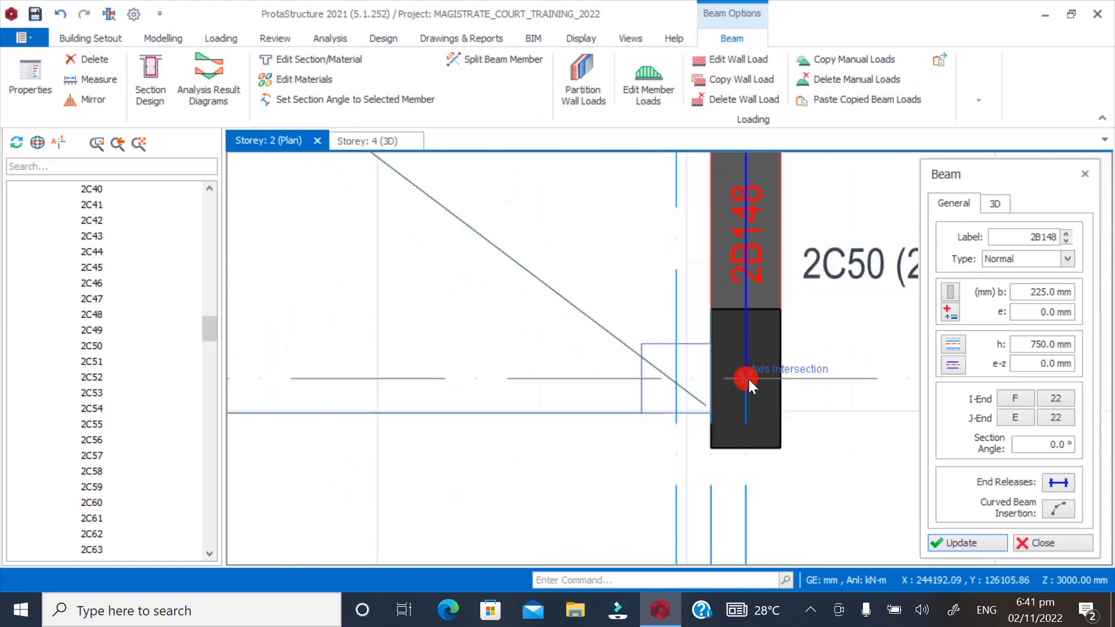
left_click(748, 379)
scroll(829, 411, "down", 4)
scroll(410, 457, "up", 3)
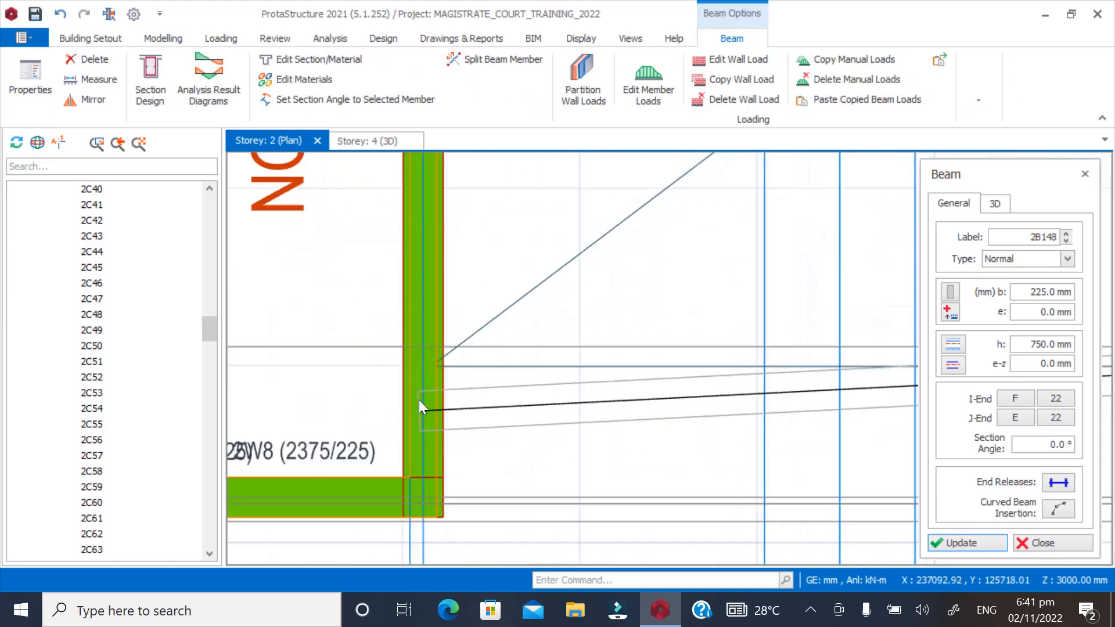
left_click(429, 351)
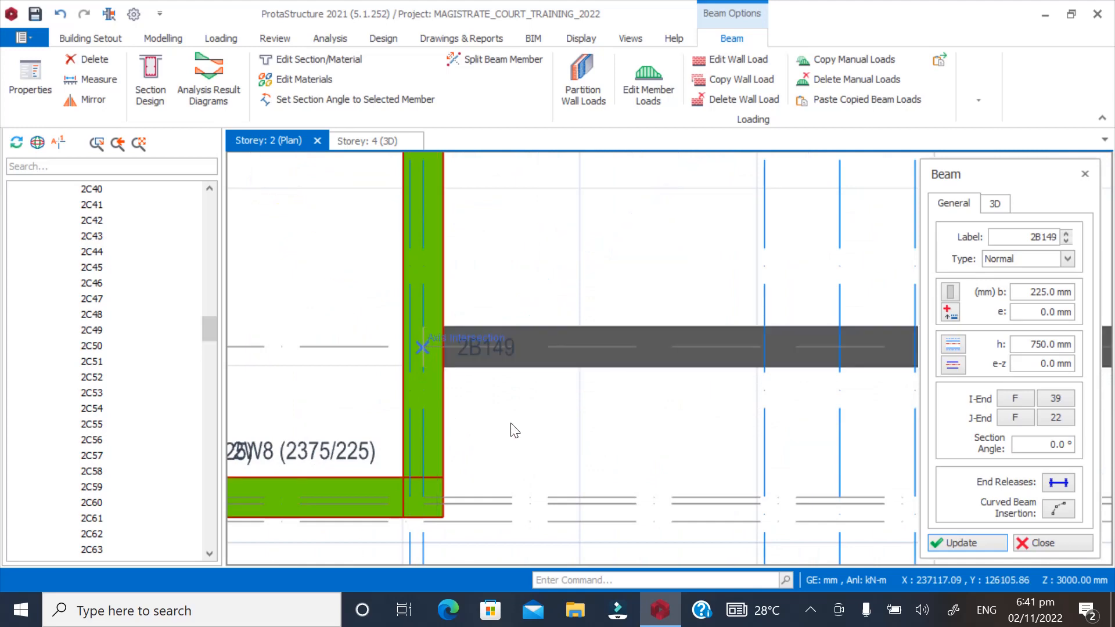
Insert a 225 x 750 mm beam from column 2C50 to column 2C43 beside the staircase
scroll(525, 453, "down", 5)
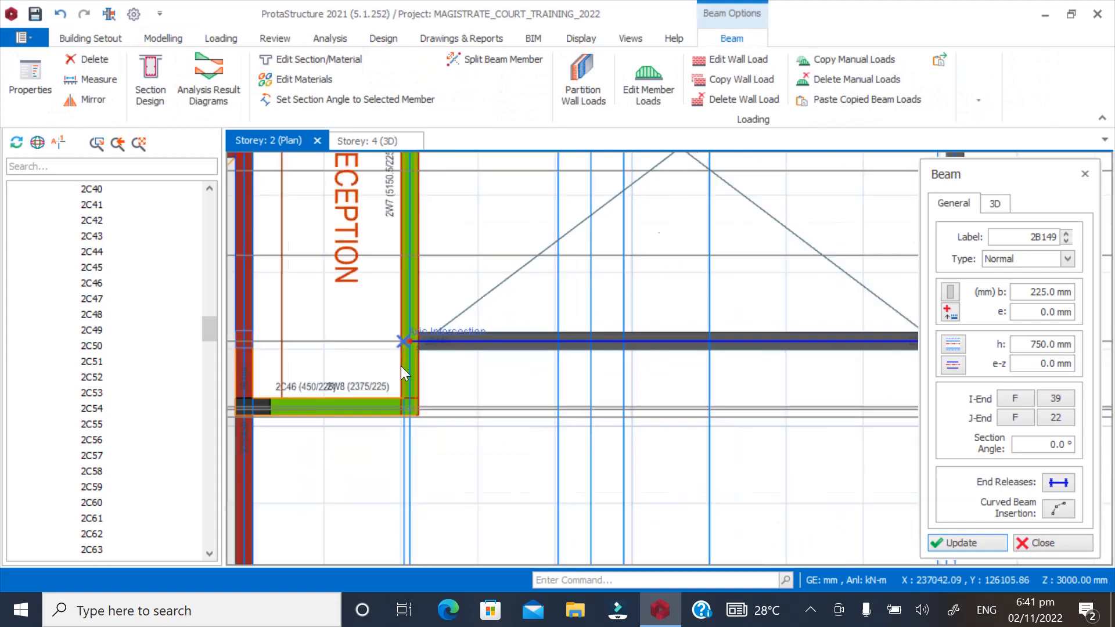
scroll(488, 383, "up", 1)
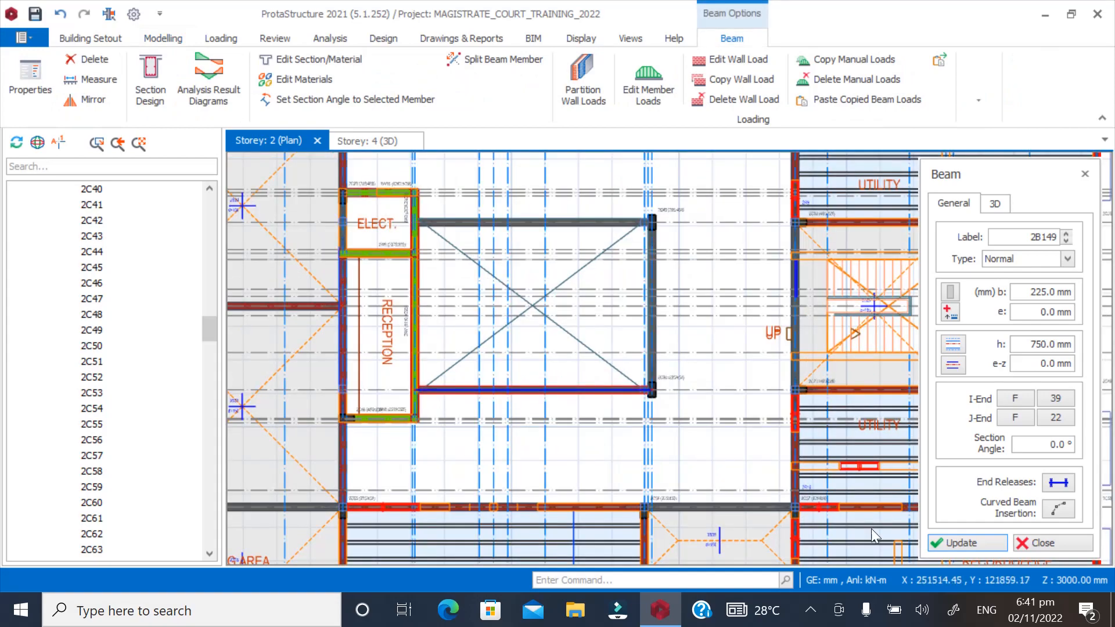
scroll(787, 411, "up", 3)
scroll(498, 385, "up", 3)
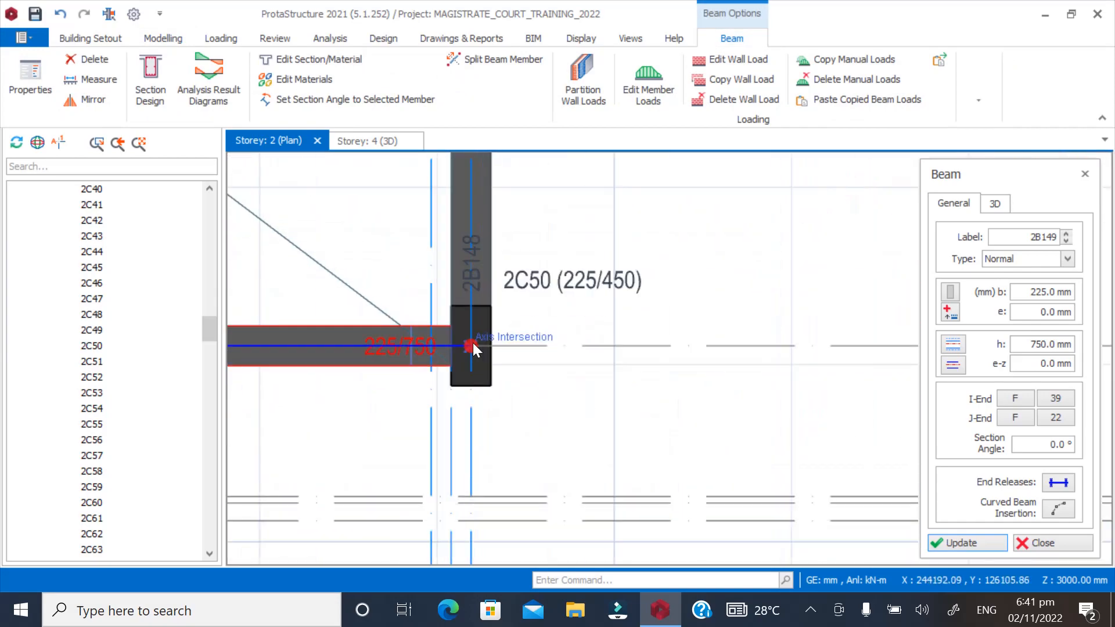
left_click(473, 343)
scroll(328, 417, "down", 4)
scroll(594, 412, "up", 3)
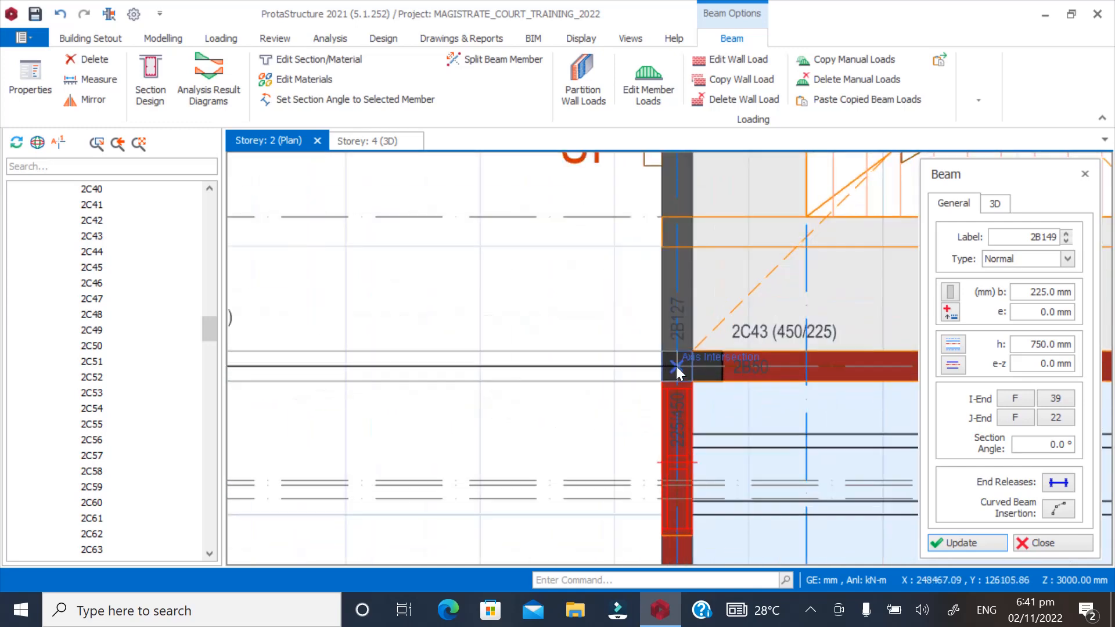
left_click(675, 366)
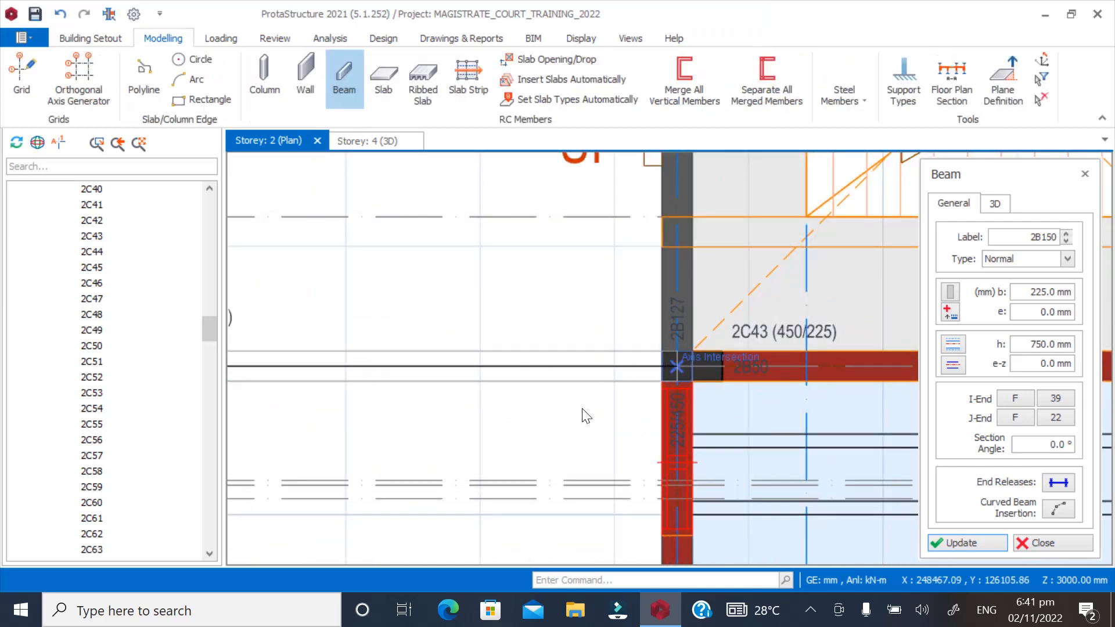
Insert a 225 x 750 mm beam from column 2C49 to beam 2B40 beside column 2C26
scroll(636, 448, "down", 5)
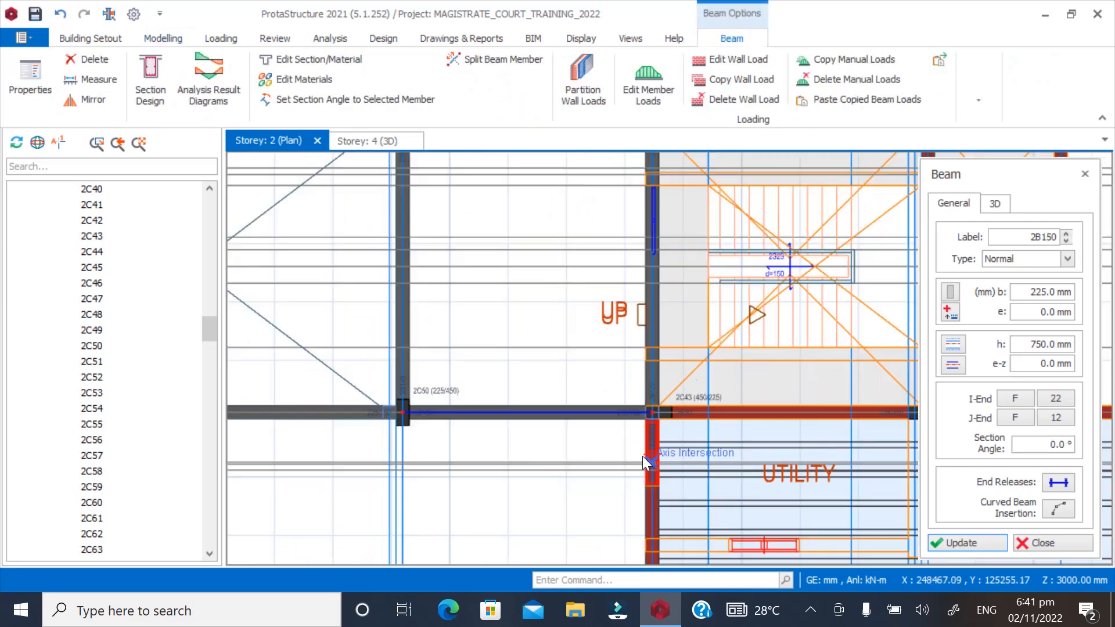
scroll(507, 269, "up", 1)
scroll(503, 234, "up", 4)
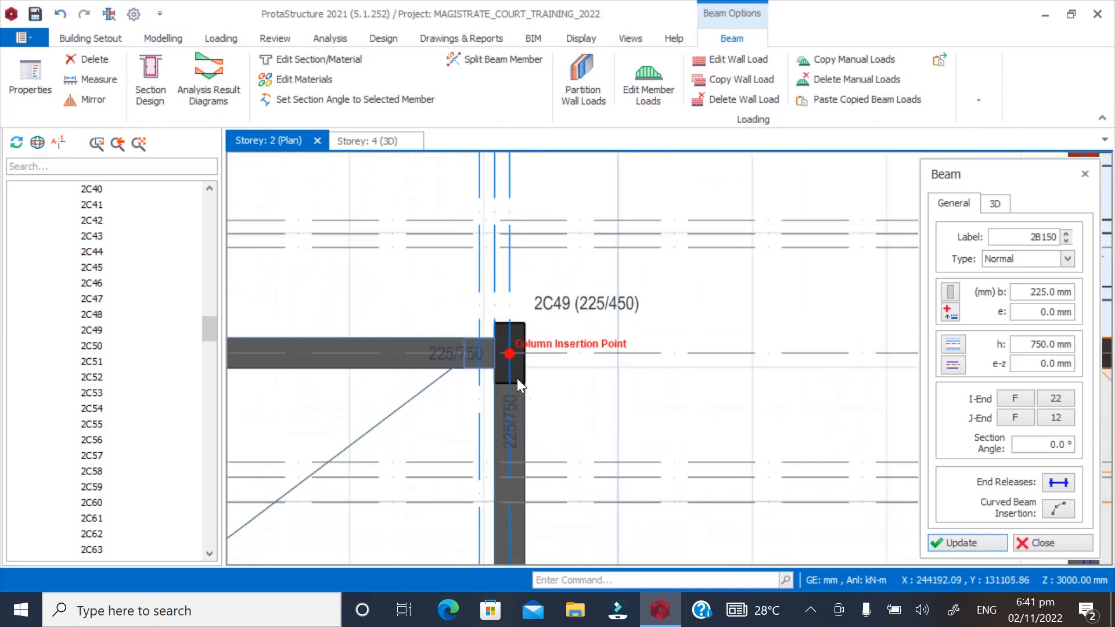
left_click(510, 353)
scroll(577, 339, "down", 4)
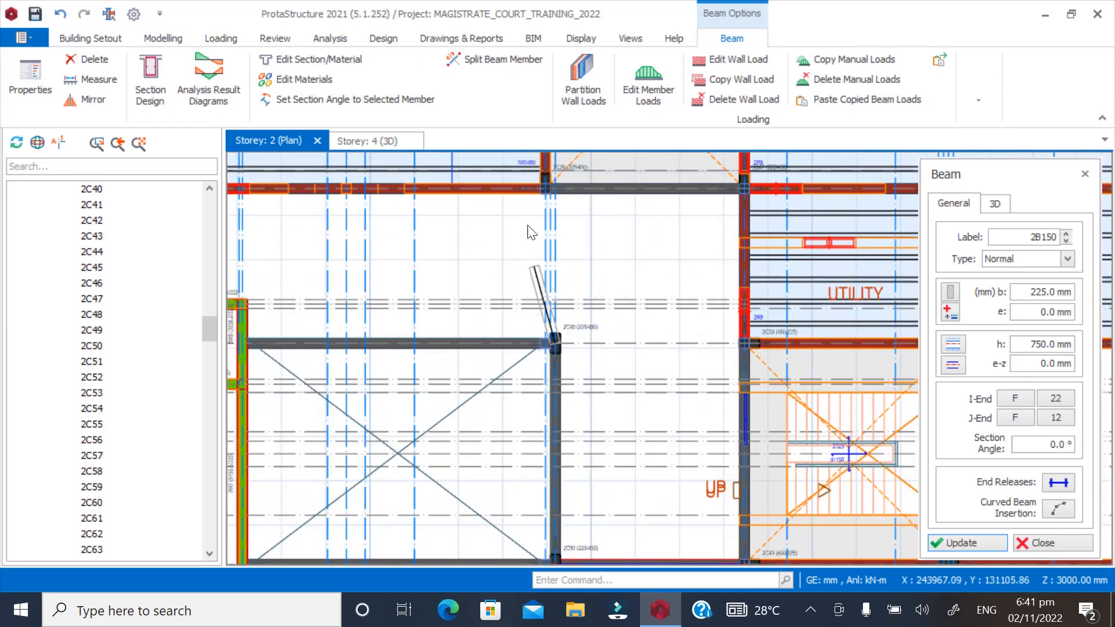
scroll(527, 231, "up", 4)
left_click(628, 214)
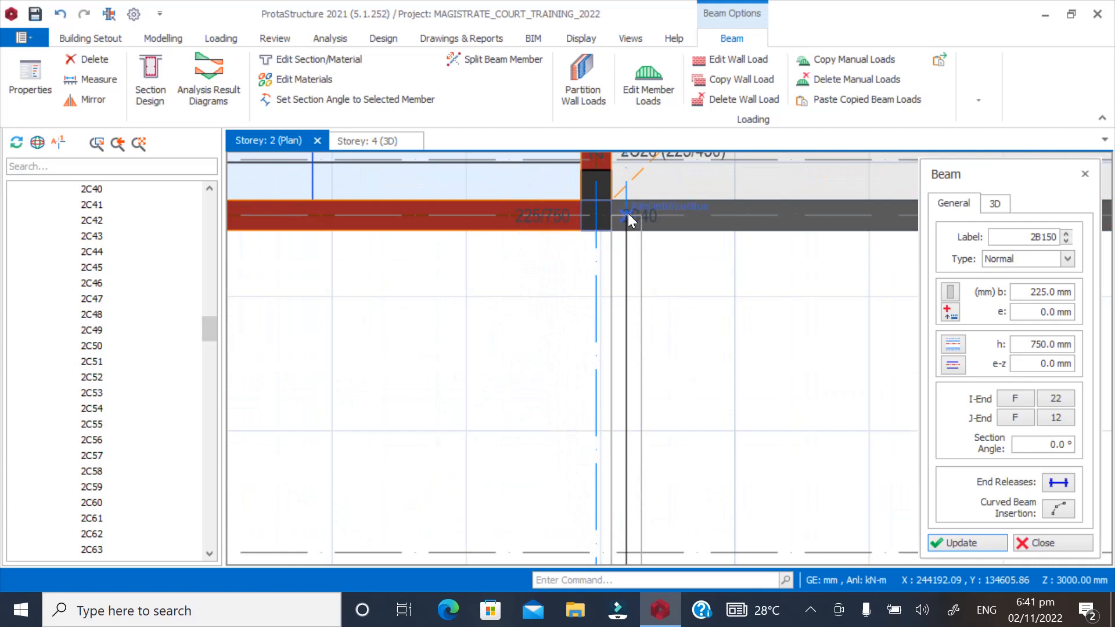
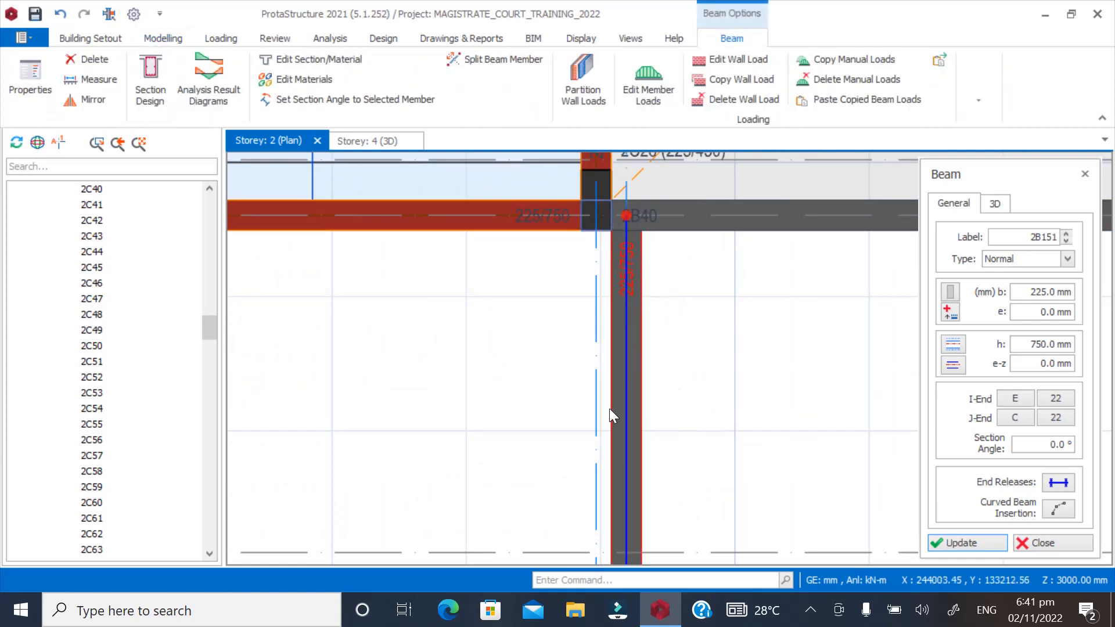
Insert a 225 x 750 mm beam from column 2C50 to beam 2B58 beside column 2C56, and finish beam insertion
scroll(544, 301, "down", 3)
scroll(544, 301, "down", 5)
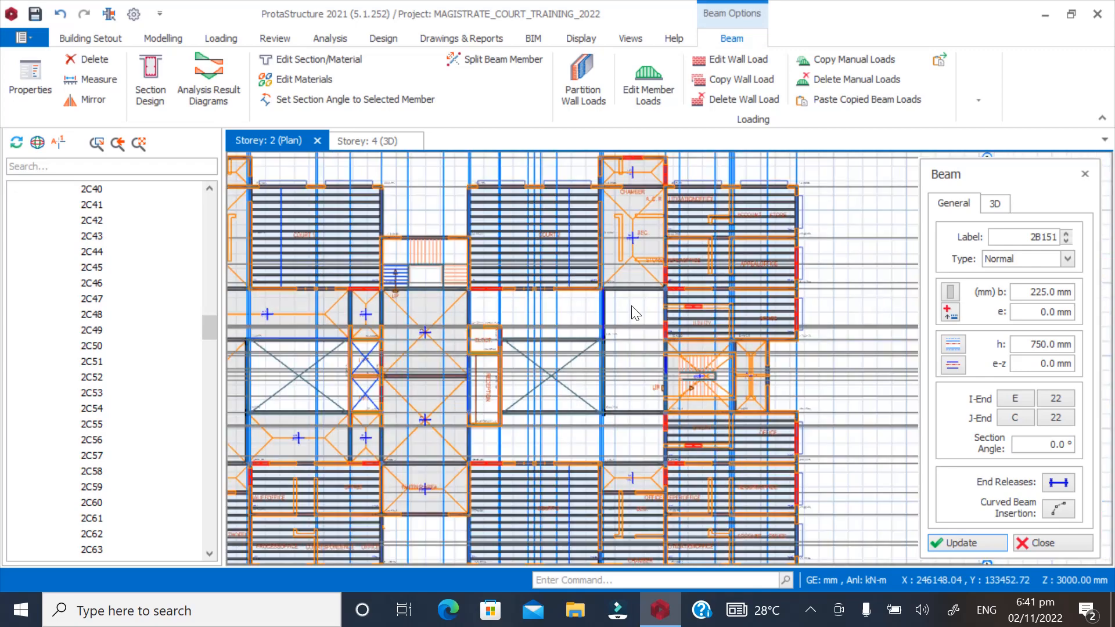
scroll(527, 457, "up", 1)
scroll(647, 451, "down", 1)
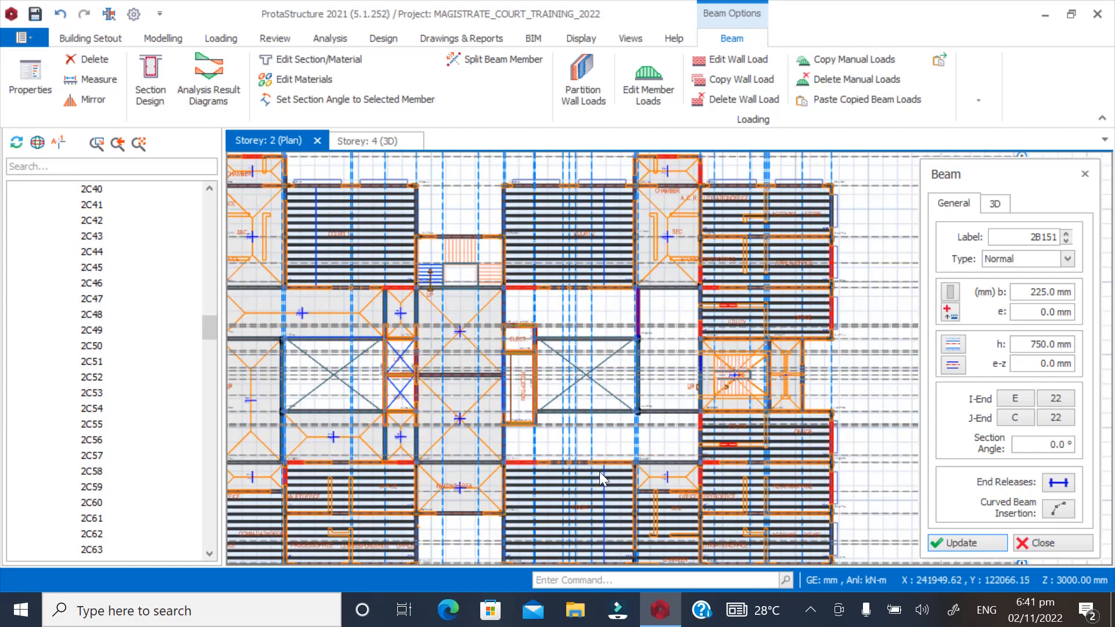
scroll(623, 359, "up", 1)
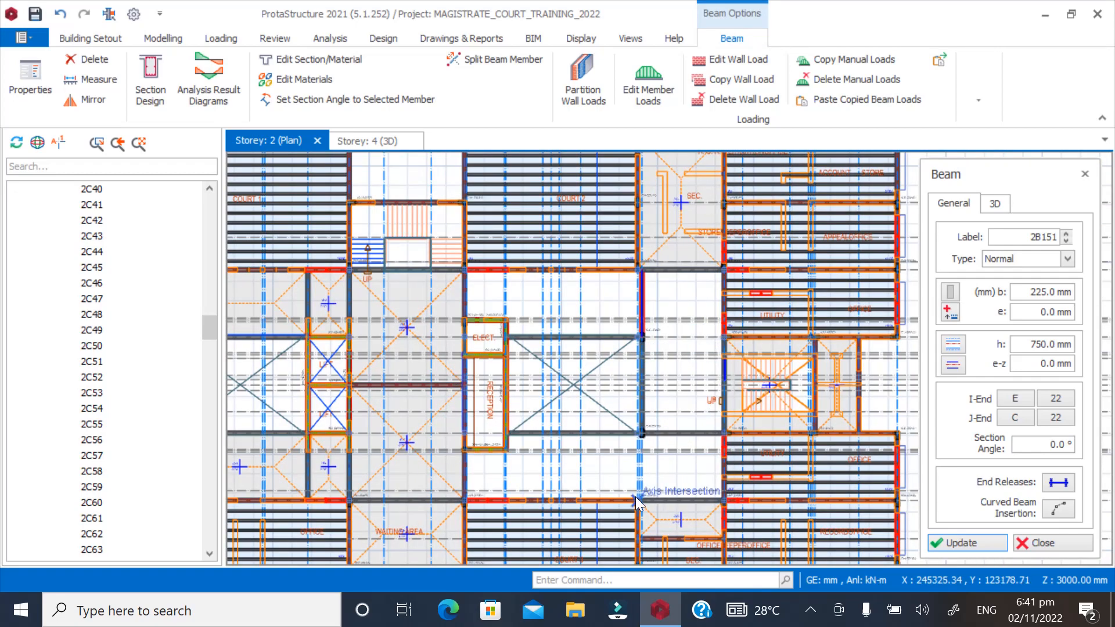
scroll(624, 504, "up", 1)
scroll(625, 503, "up", 3)
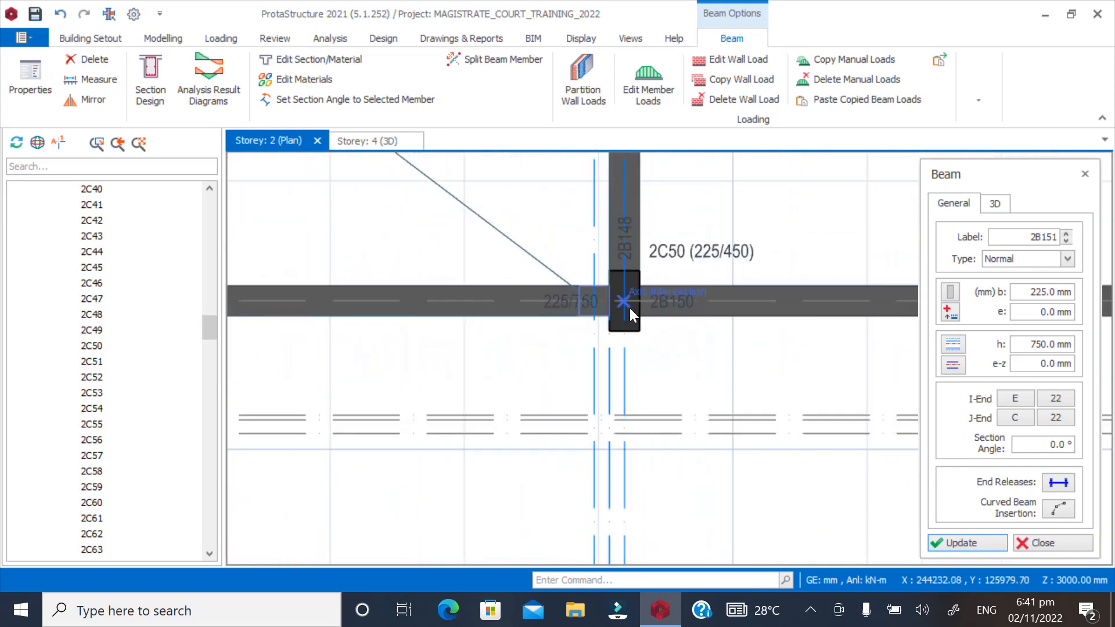
scroll(628, 303, "down", 3)
scroll(624, 443, "up", 2)
scroll(692, 373, "up", 1)
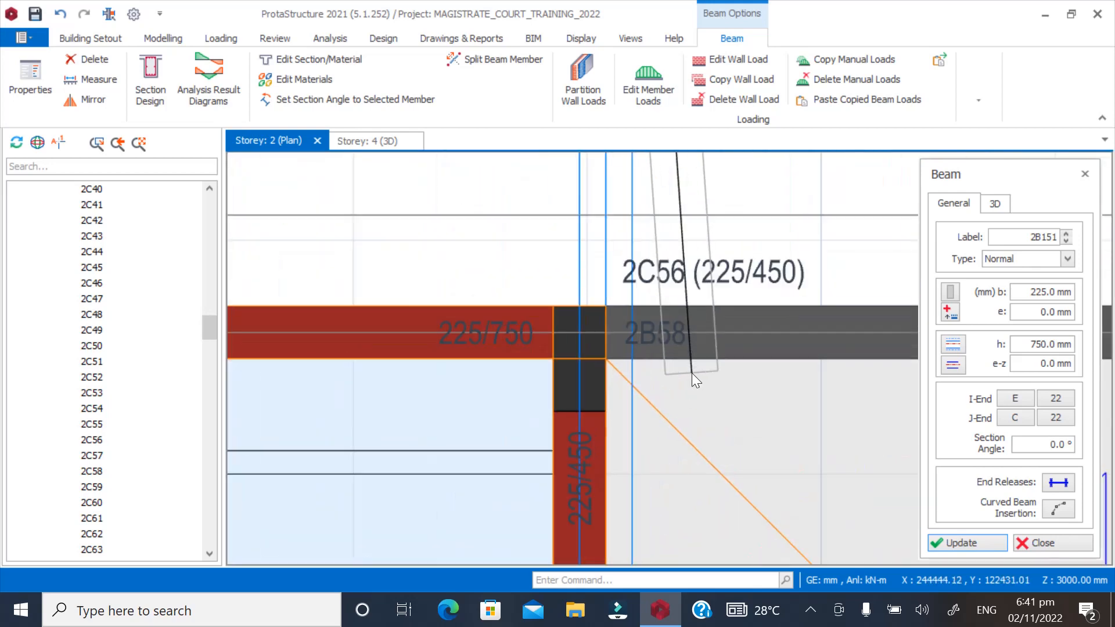
scroll(633, 332, "up", 1)
left_click(633, 333)
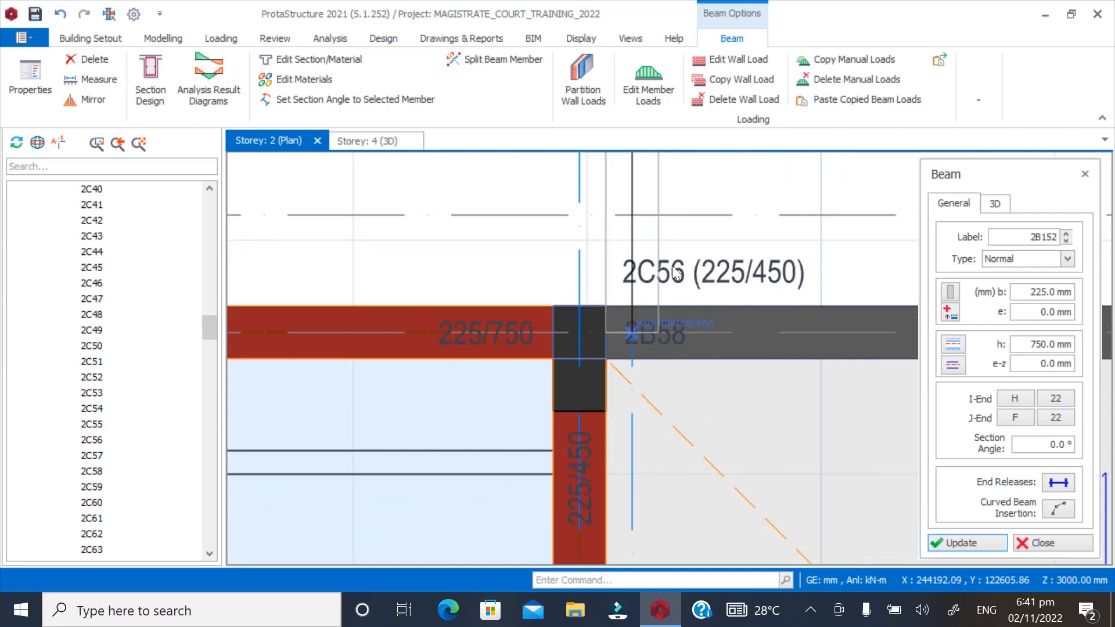
left_click(672, 273)
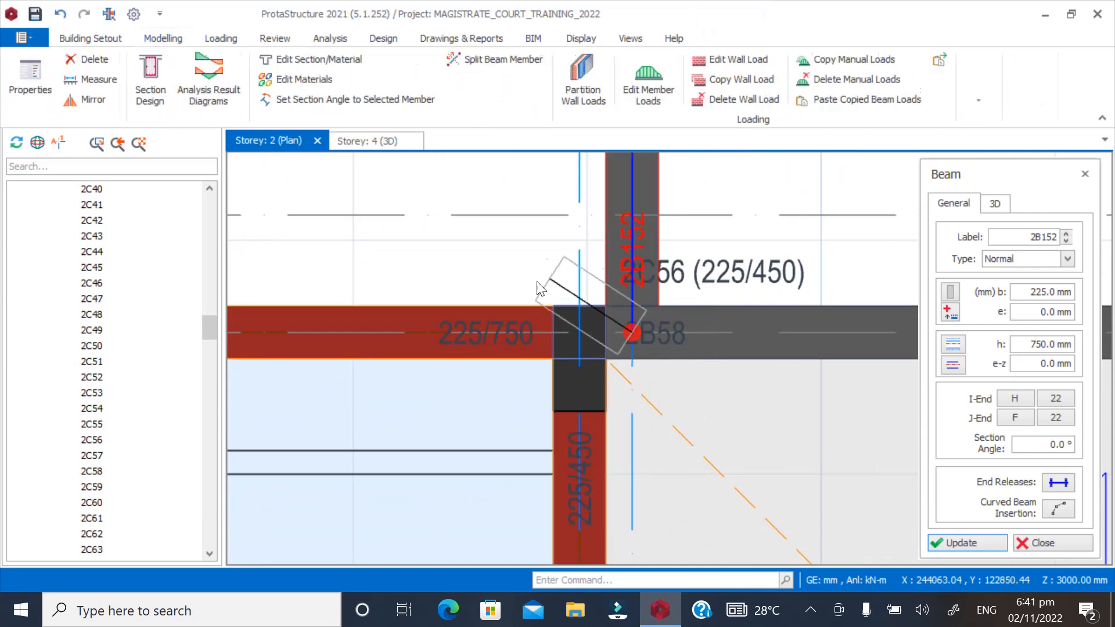
left_click(517, 327)
scroll(592, 467, "down", 5)
left_click(1038, 543)
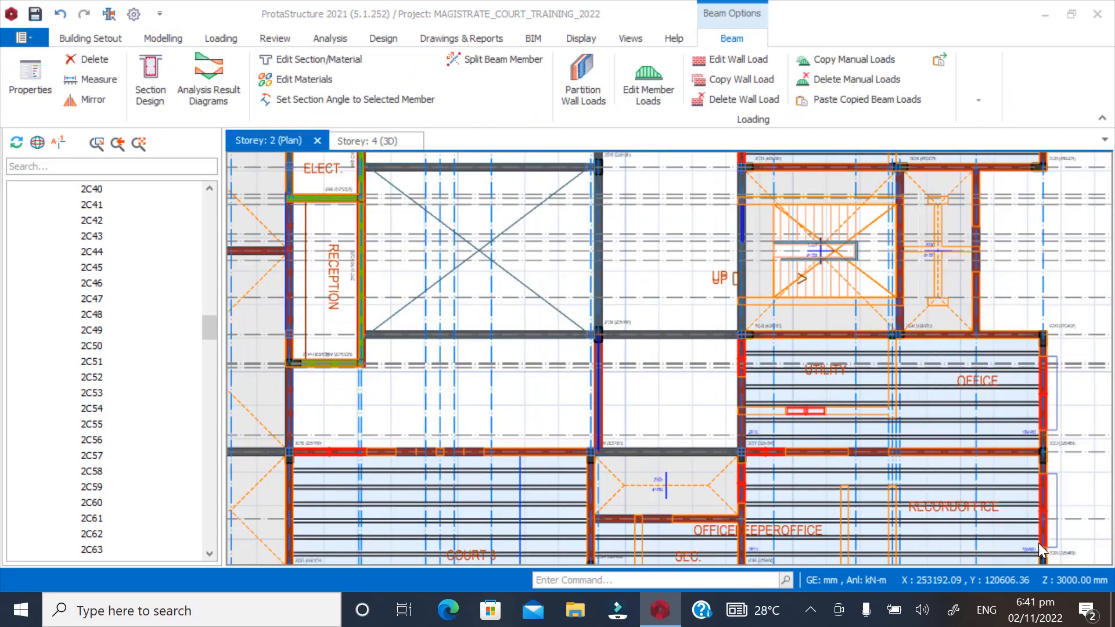
Start inserting a 150 mm thick slab, using the existing slab 2S27 beside the lift lobby as the template
scroll(597, 433, "down", 3)
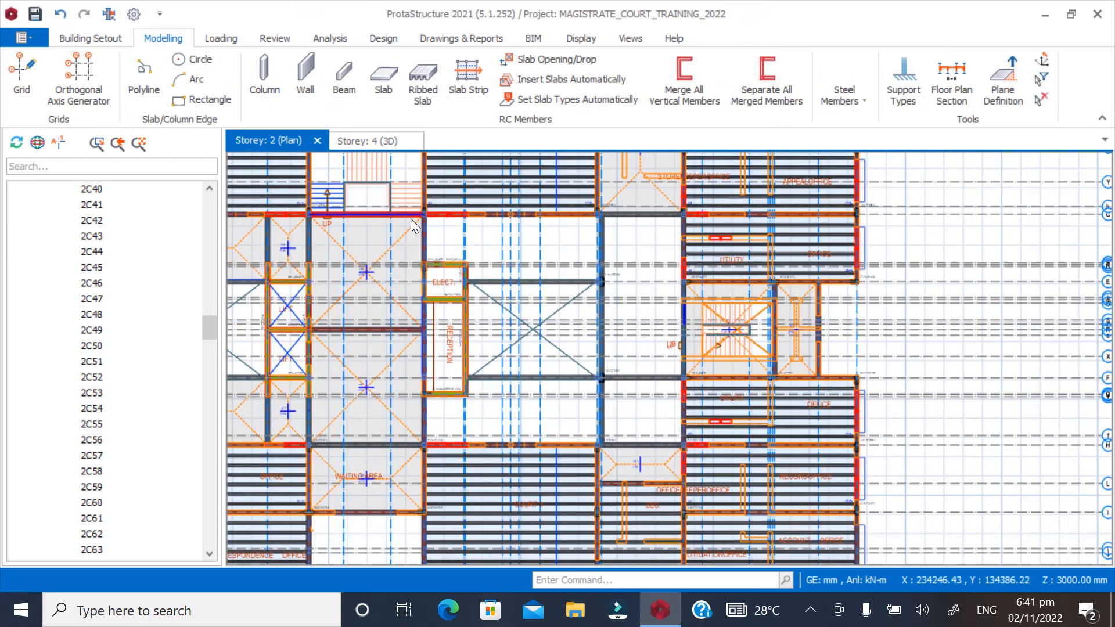
scroll(410, 218, "up", 3)
scroll(503, 303, "up", 3)
scroll(547, 405, "down", 5)
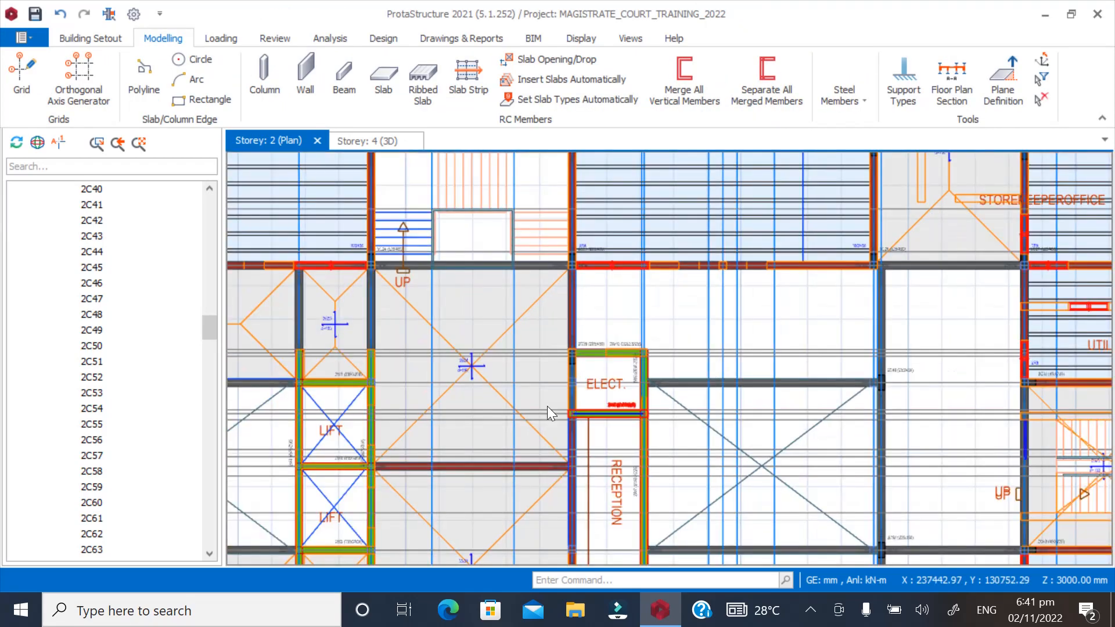
scroll(281, 361, "up", 3)
left_click(293, 339)
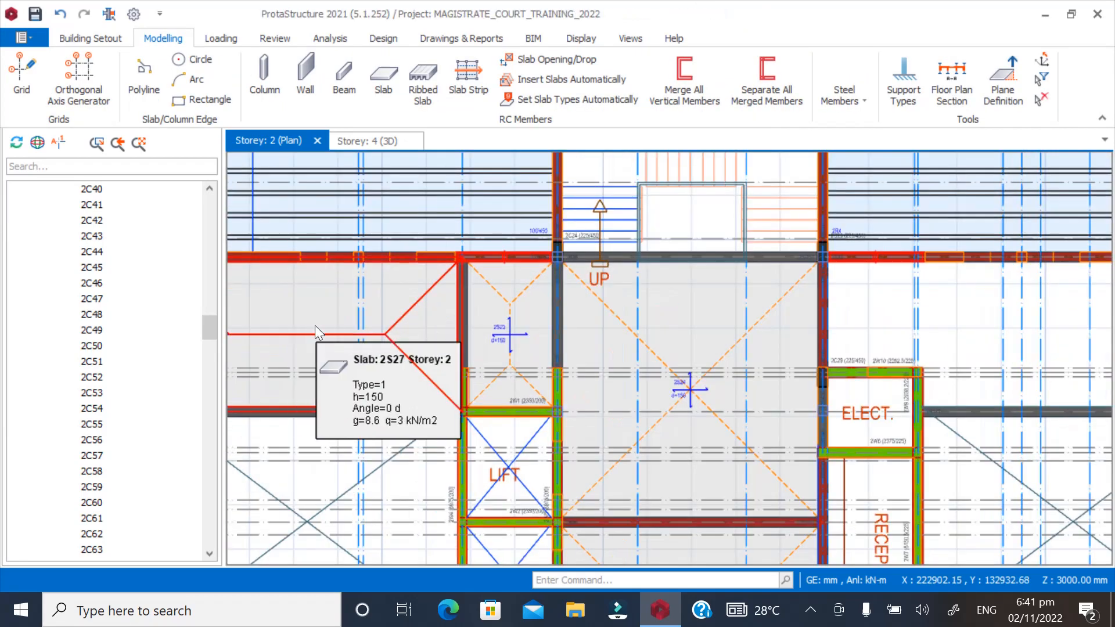
left_click(163, 38)
left_click(382, 81)
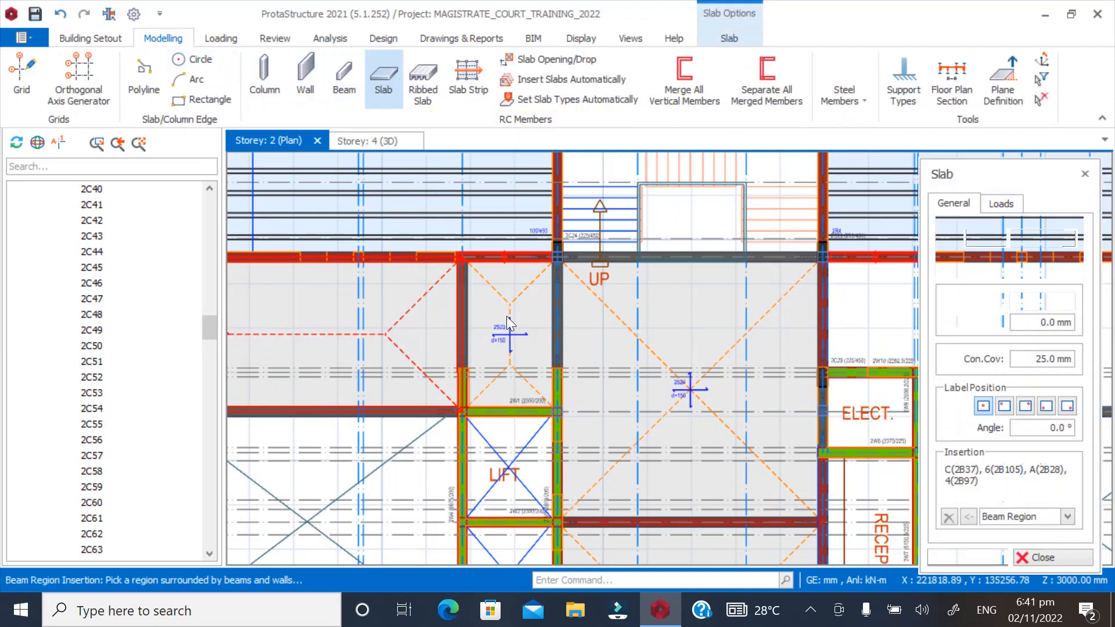
Examine which beam regions are detected for the slab around the ELECT. room and the adjacent void
scroll(318, 347, "down", 5)
scroll(605, 341, "up", 3)
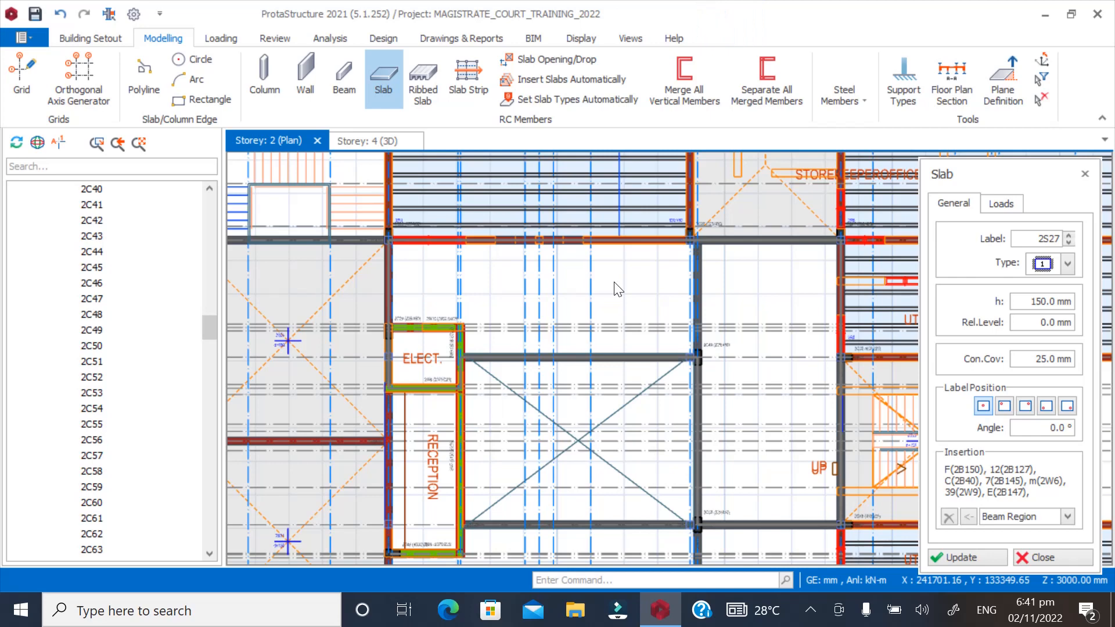
scroll(448, 343, "up", 3)
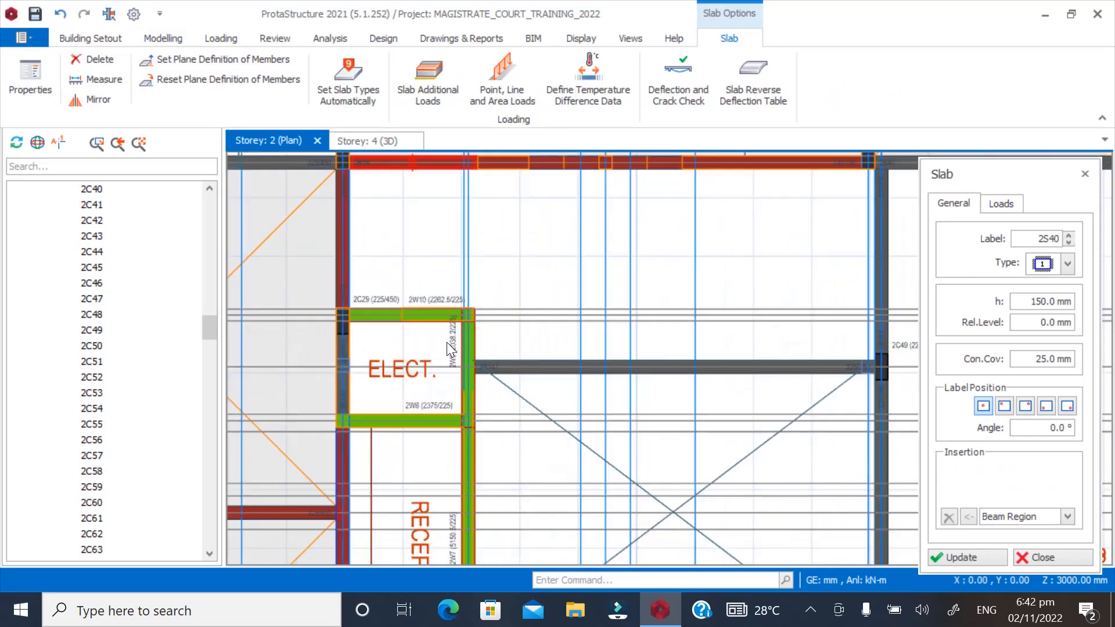
scroll(510, 272, "up", 2)
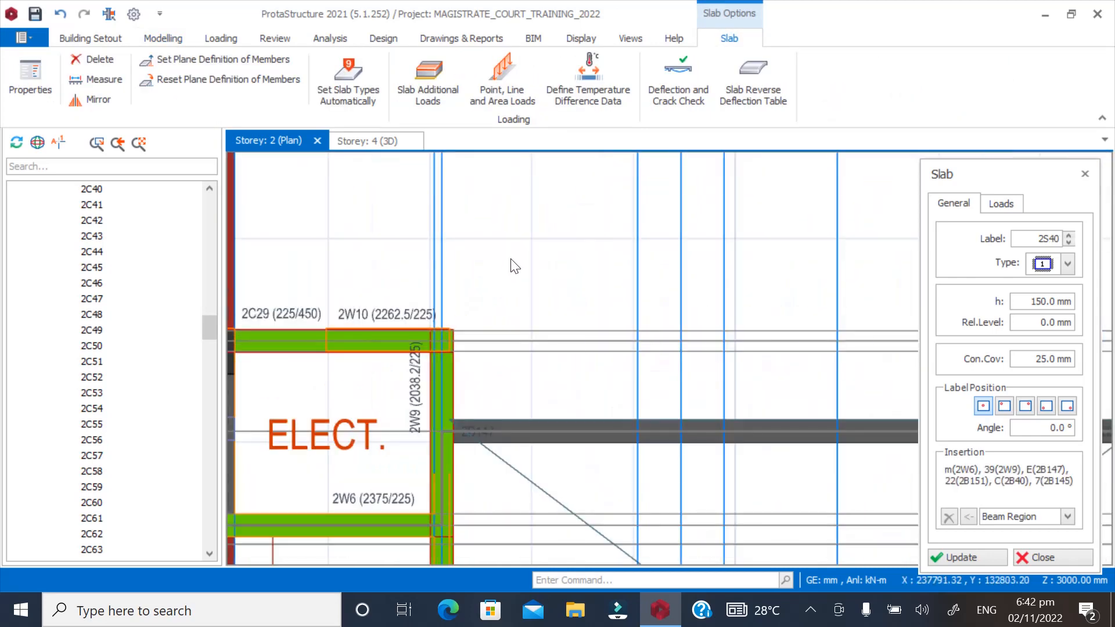
scroll(526, 281, "down", 2)
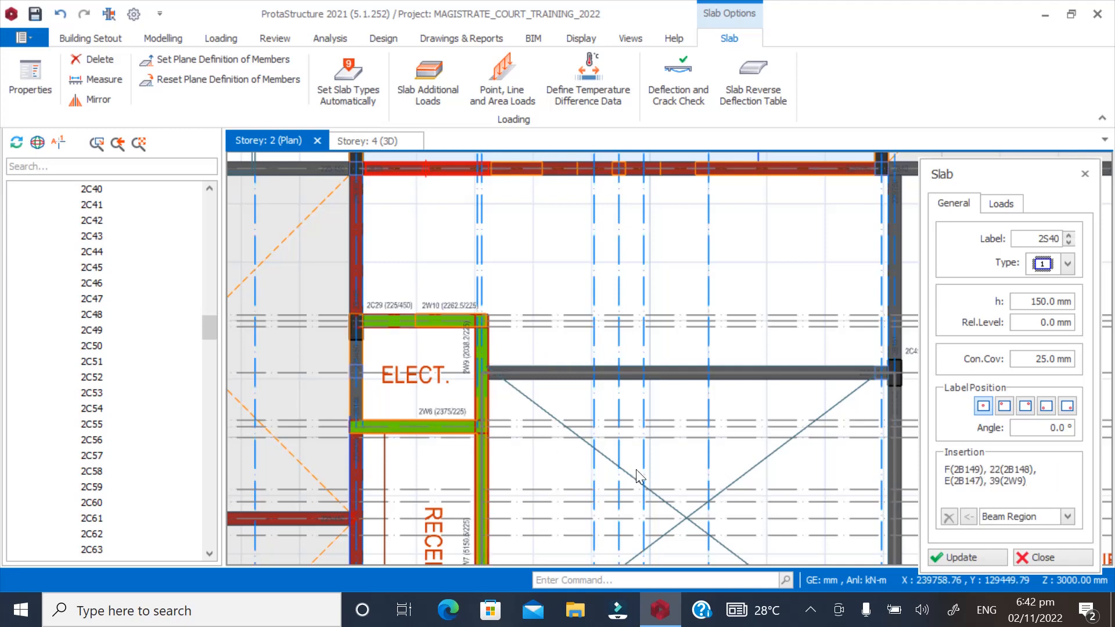
scroll(523, 447, "down", 1)
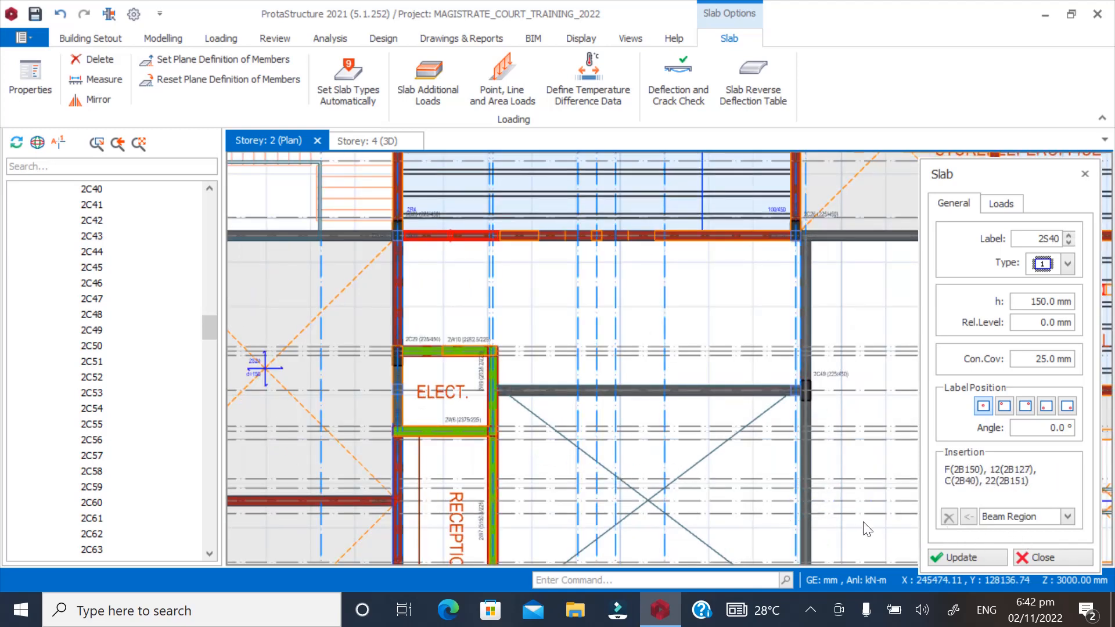
scroll(474, 419, "up", 2)
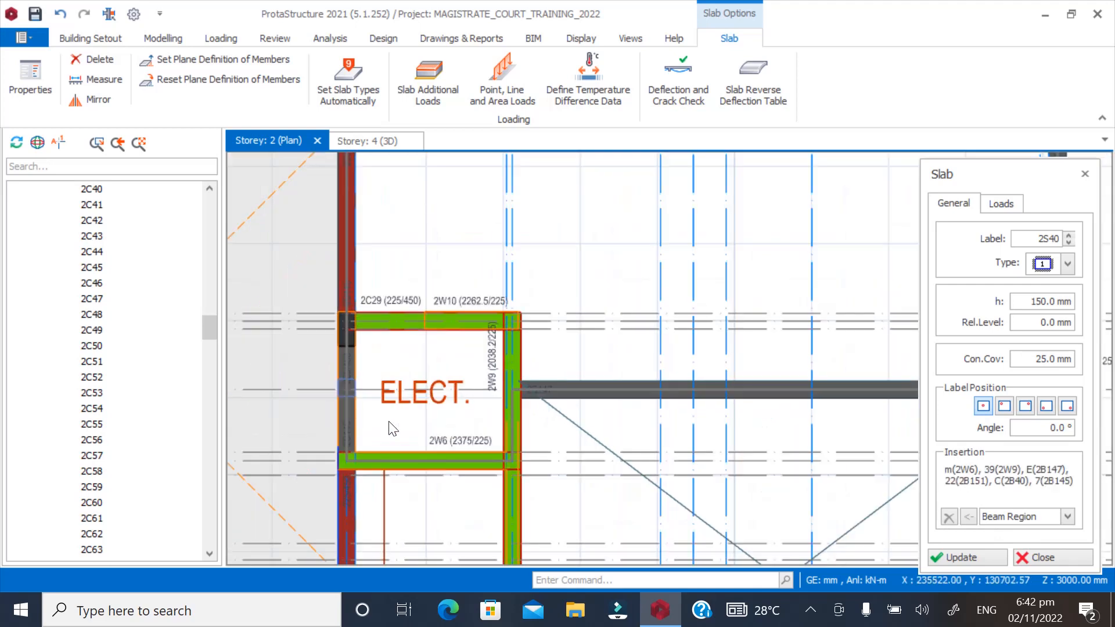
scroll(559, 320, "down", 2)
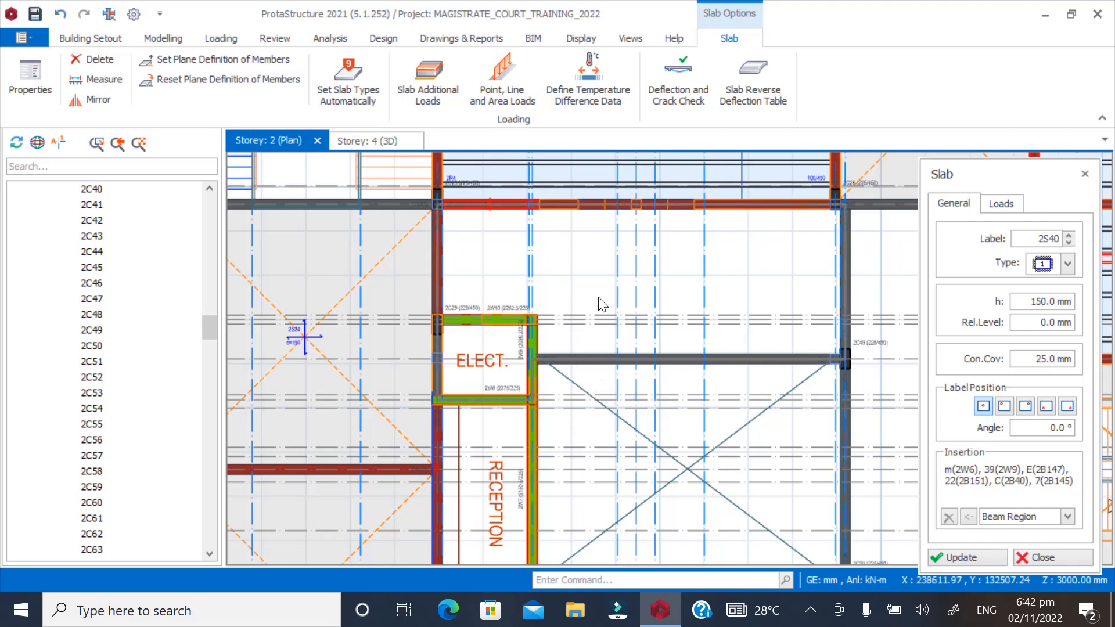
scroll(605, 280, "down", 1)
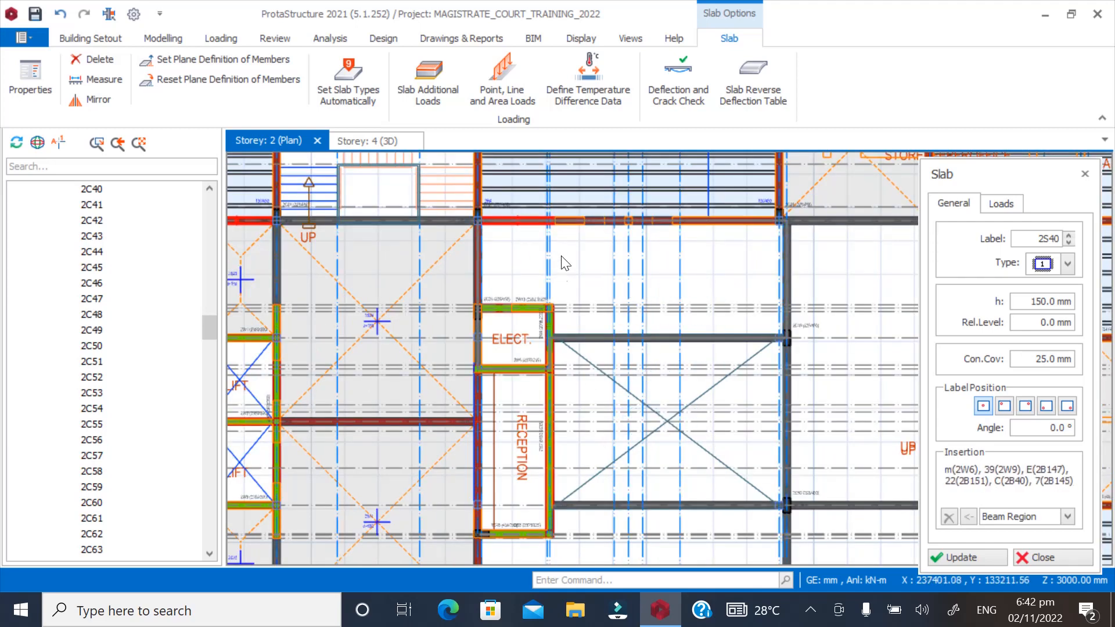
scroll(529, 303, "up", 1)
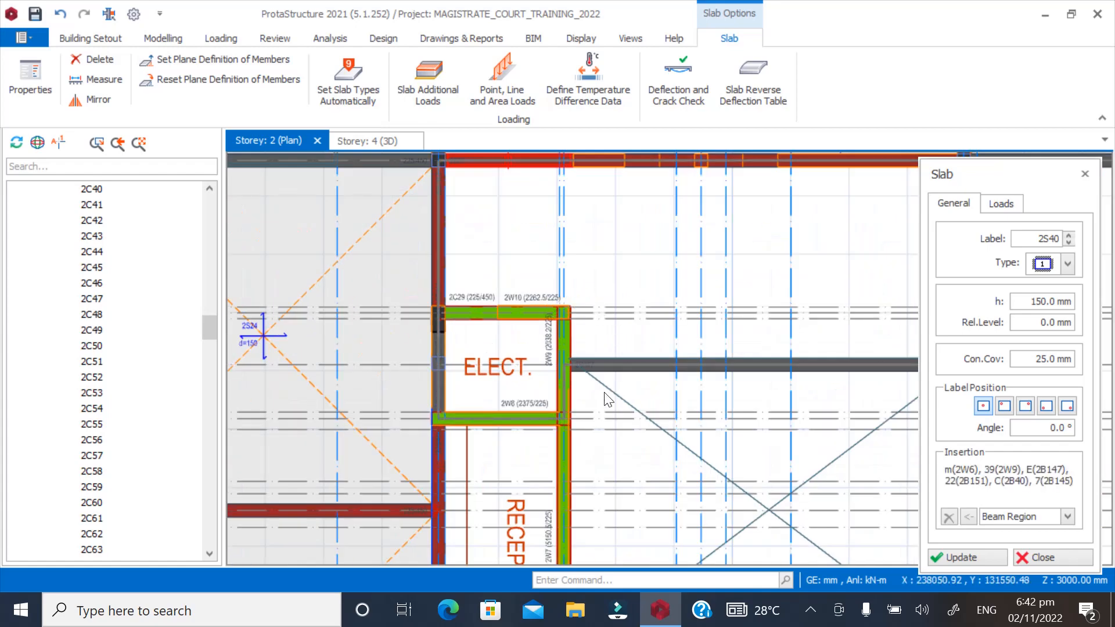
scroll(492, 423, "down", 1)
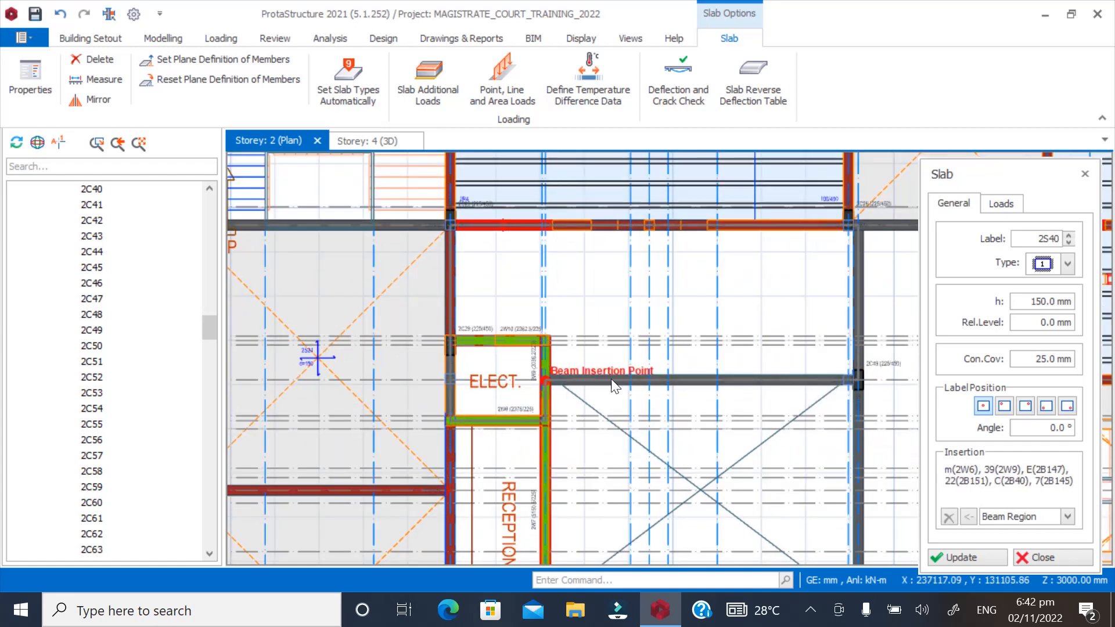
scroll(614, 384, "down", 2)
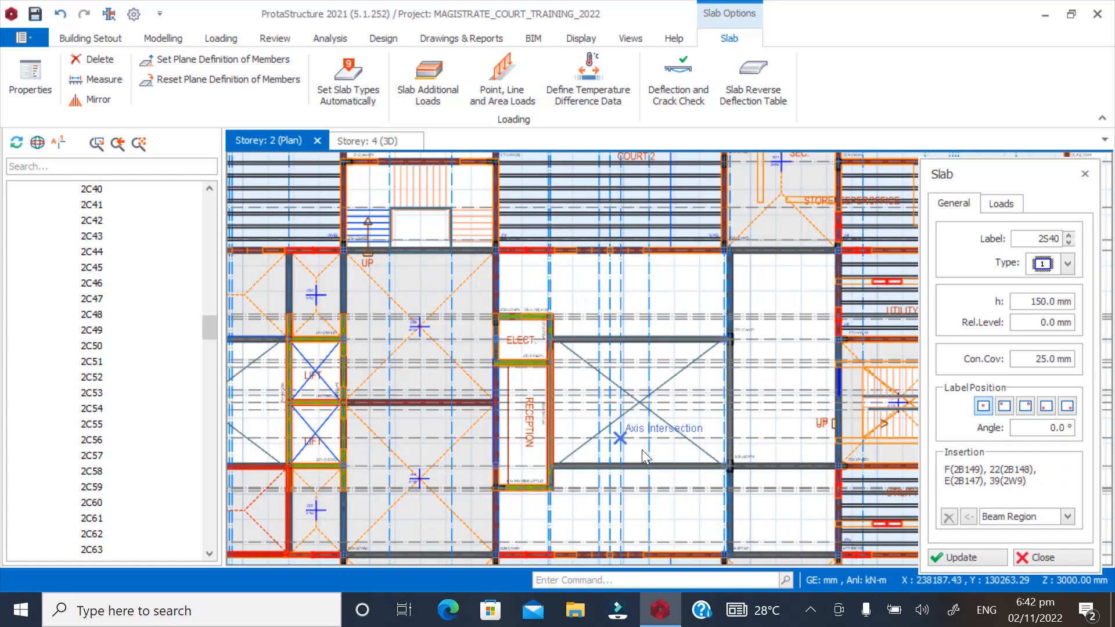
Switch slab insertion to Pick Points and pick the corners at columns 2C25 and 2C29, the ELECT. room corner and the start of beam 2B147
left_click(1067, 516)
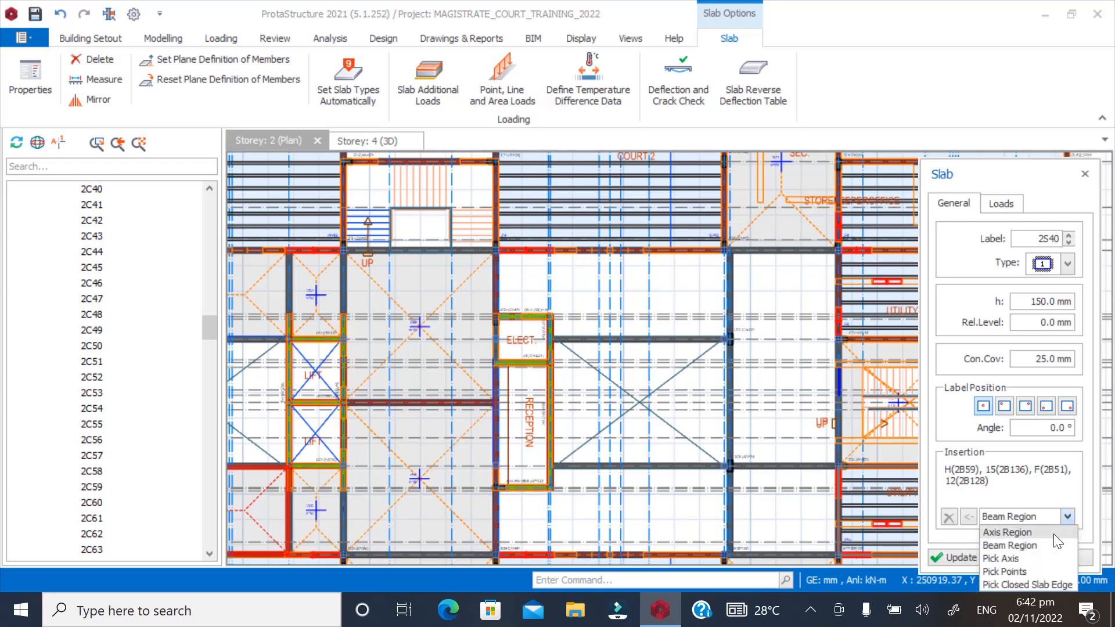
left_click(1004, 570)
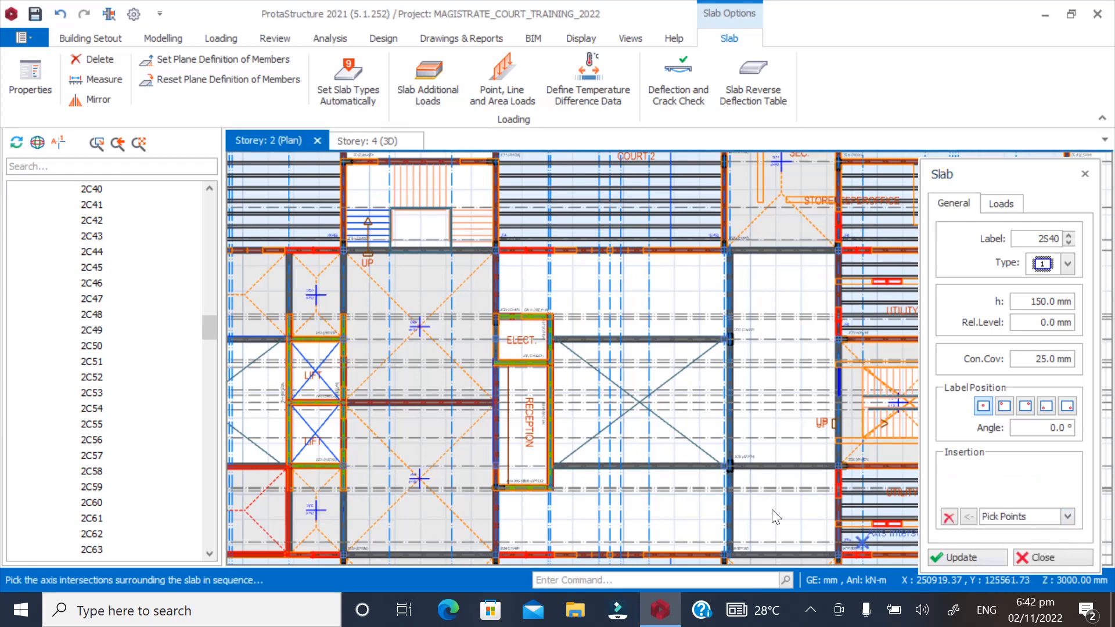
scroll(517, 254, "up", 4)
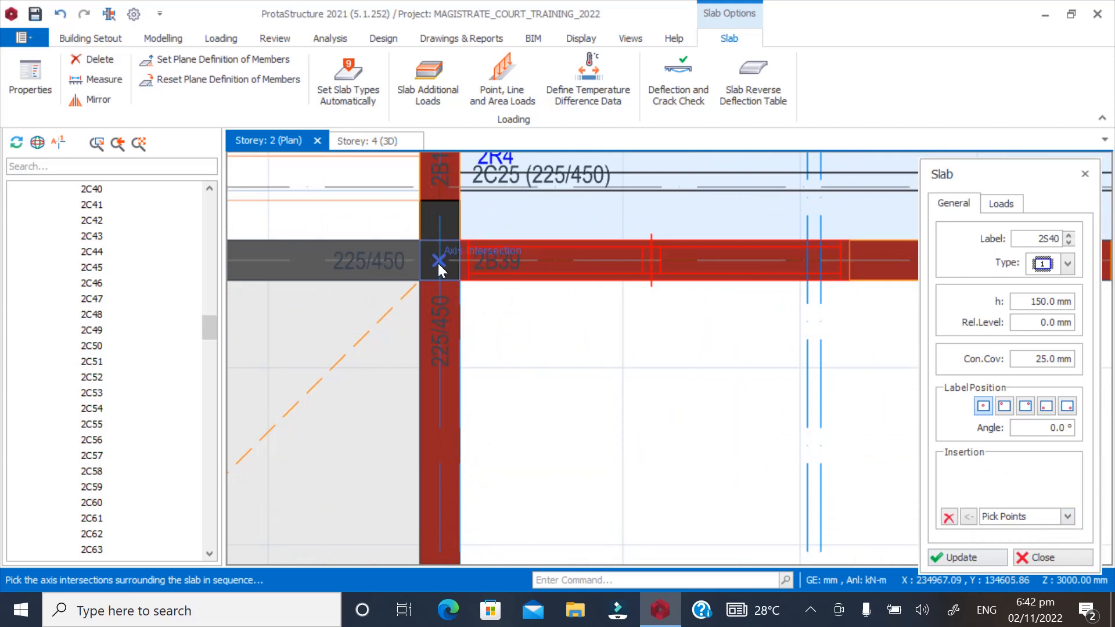
left_click(437, 261)
scroll(380, 253, "down", 5)
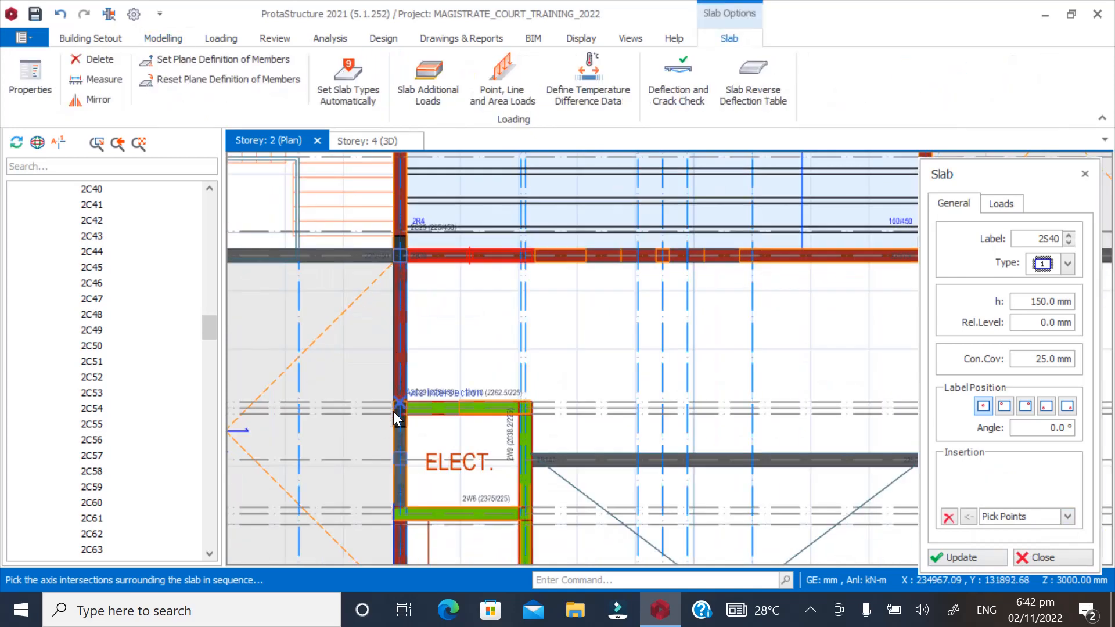
scroll(393, 414, "up", 5)
left_click(409, 360)
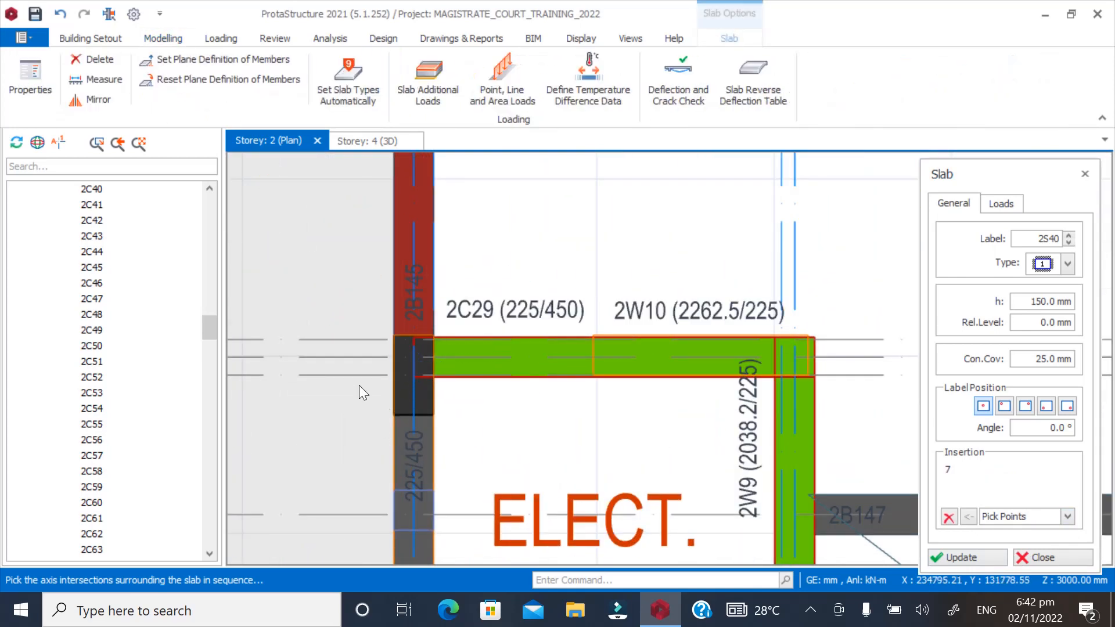
scroll(591, 393, "down", 5)
scroll(629, 362, "up", 5)
left_click(616, 358)
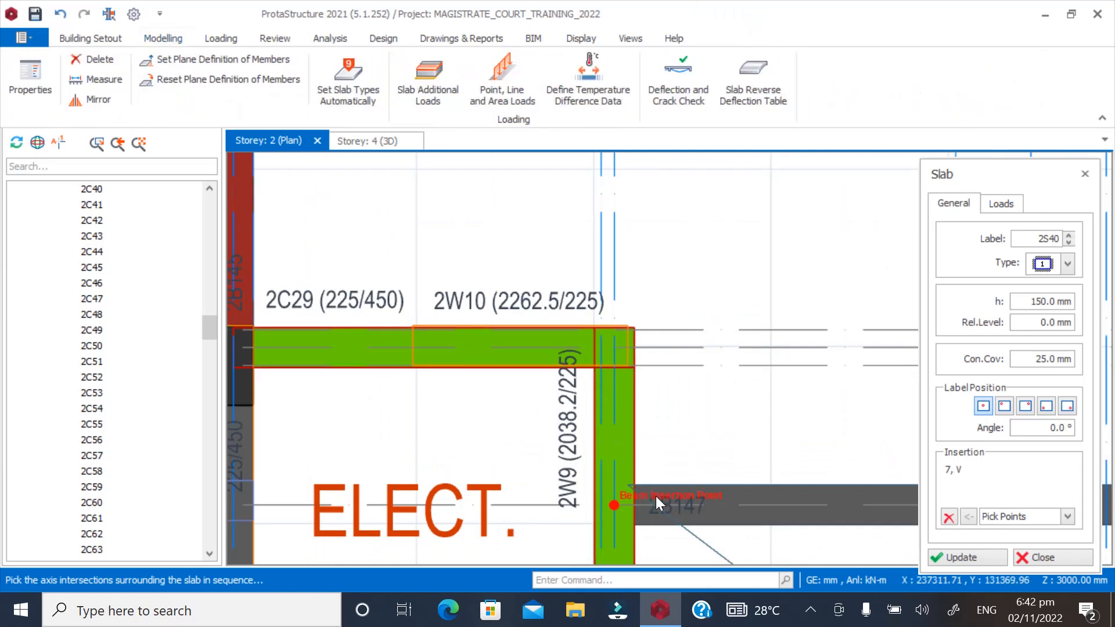
left_click(615, 507)
Pick the remaining corners at column 2C49 and beam 2B40 to insert the 150 mm slab between COURT 2 and the void
scroll(407, 459, "down", 5)
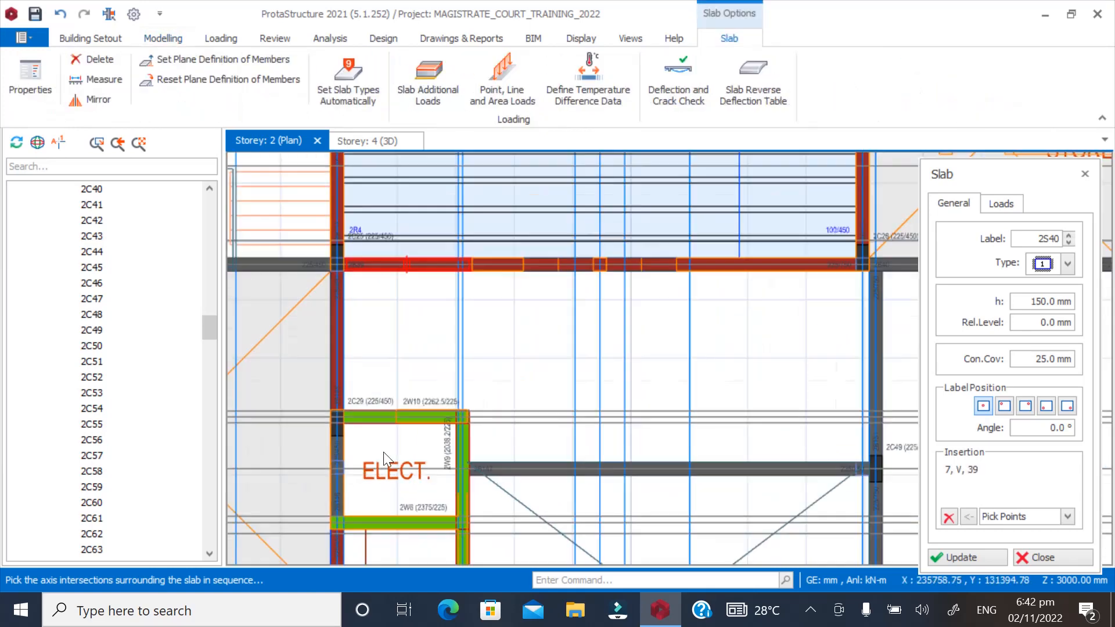
scroll(755, 464, "up", 5)
left_click(741, 409)
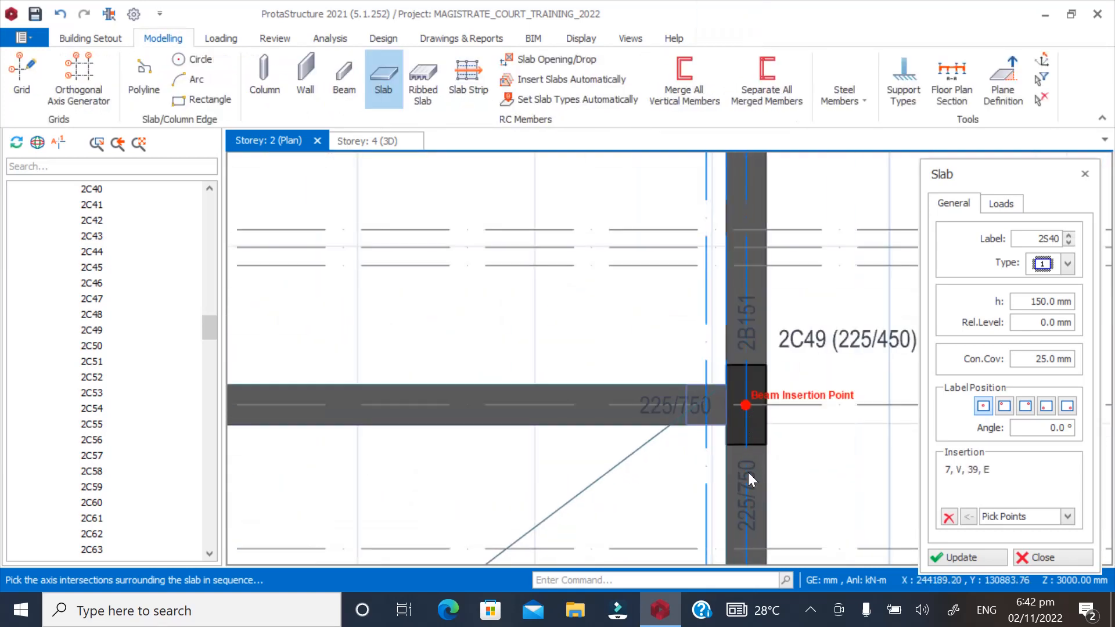
scroll(755, 482, "down", 5)
scroll(754, 325, "up", 5)
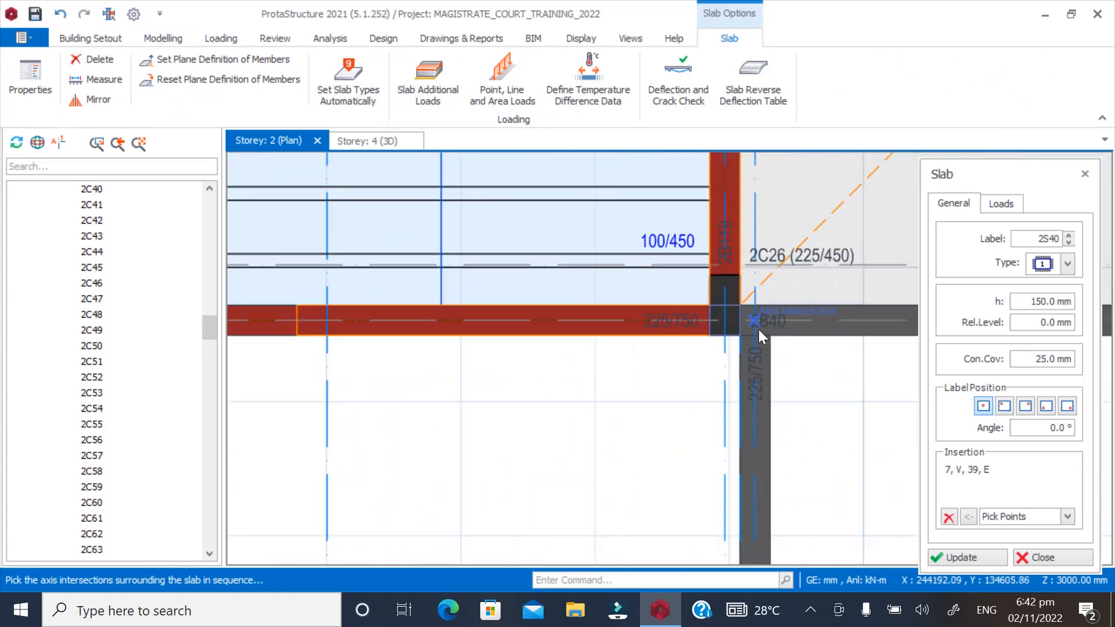
left_click(757, 326)
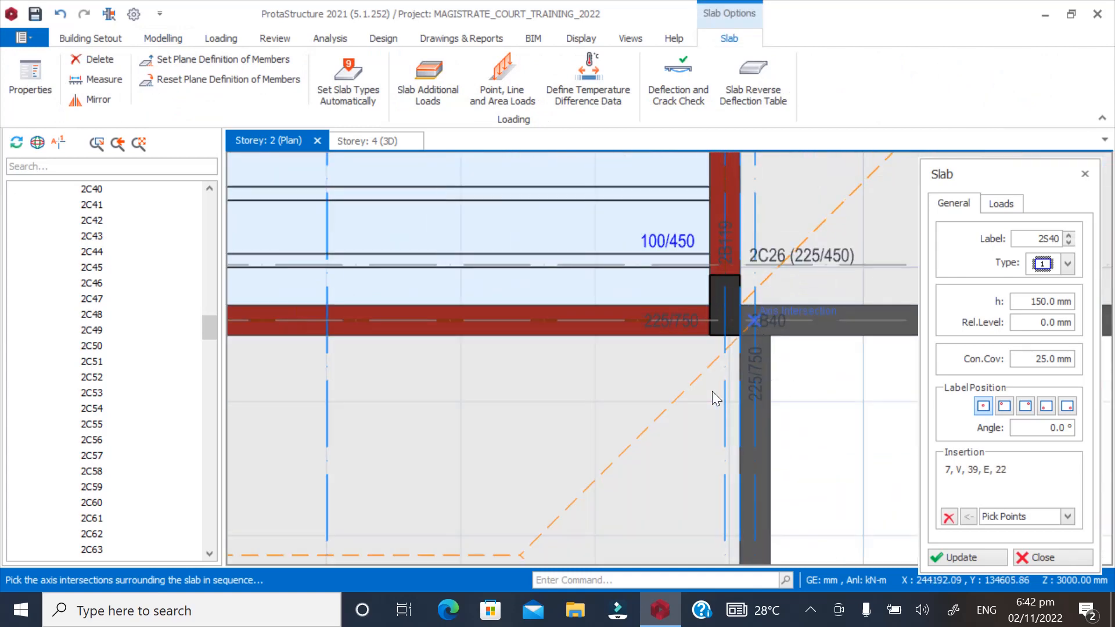
left_click(660, 401)
scroll(632, 360, "down", 5)
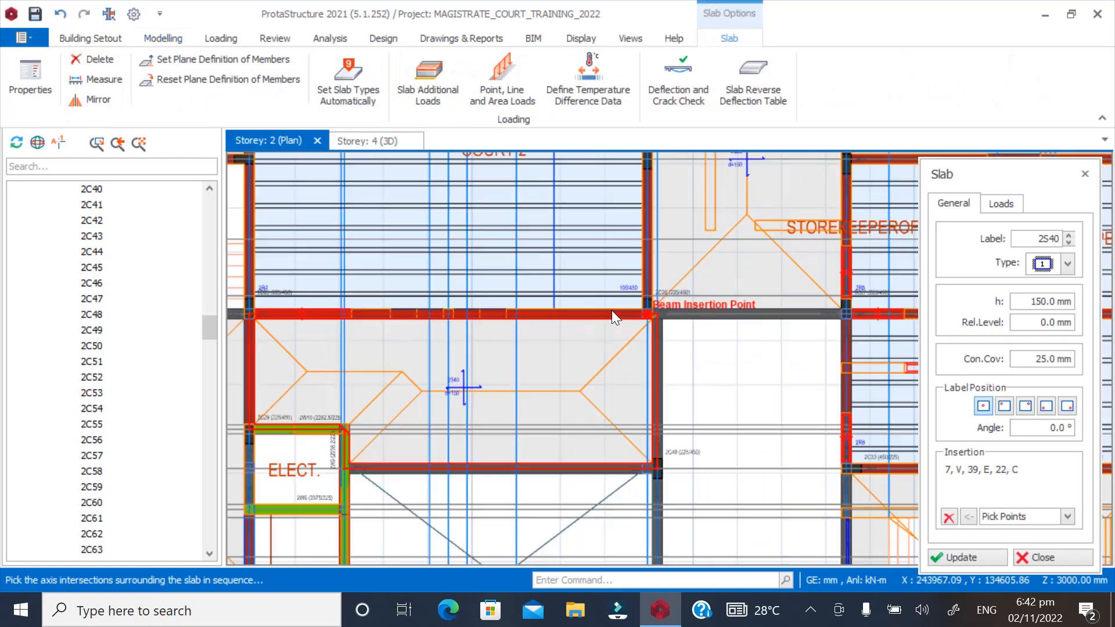
scroll(499, 357, "up", 4)
scroll(501, 336, "down", 3)
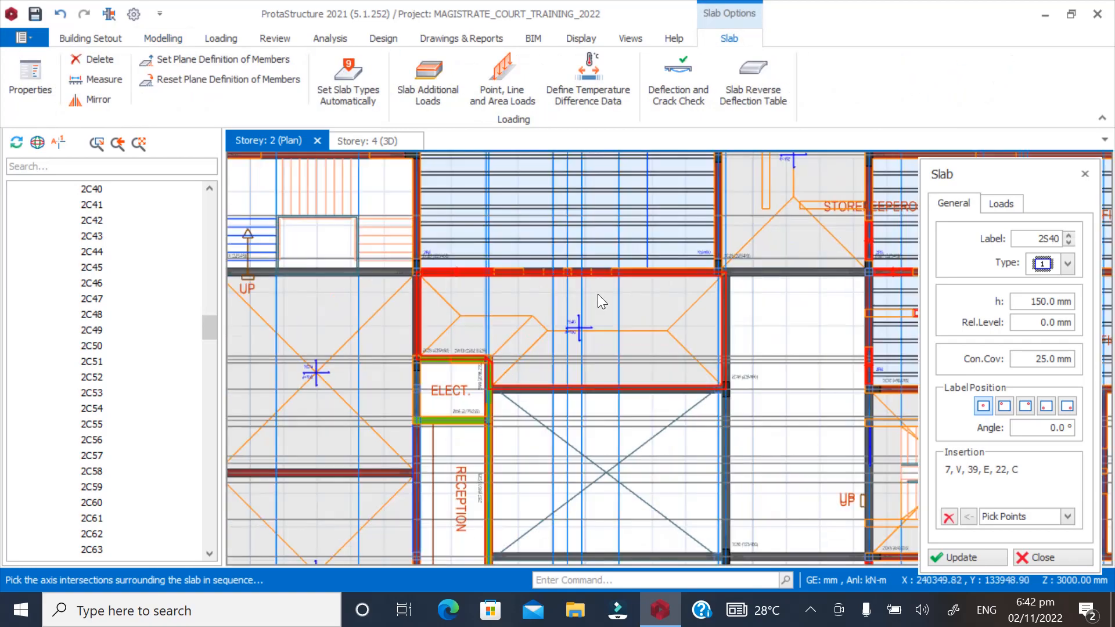
scroll(598, 296, "up", 2)
scroll(598, 433, "down", 2)
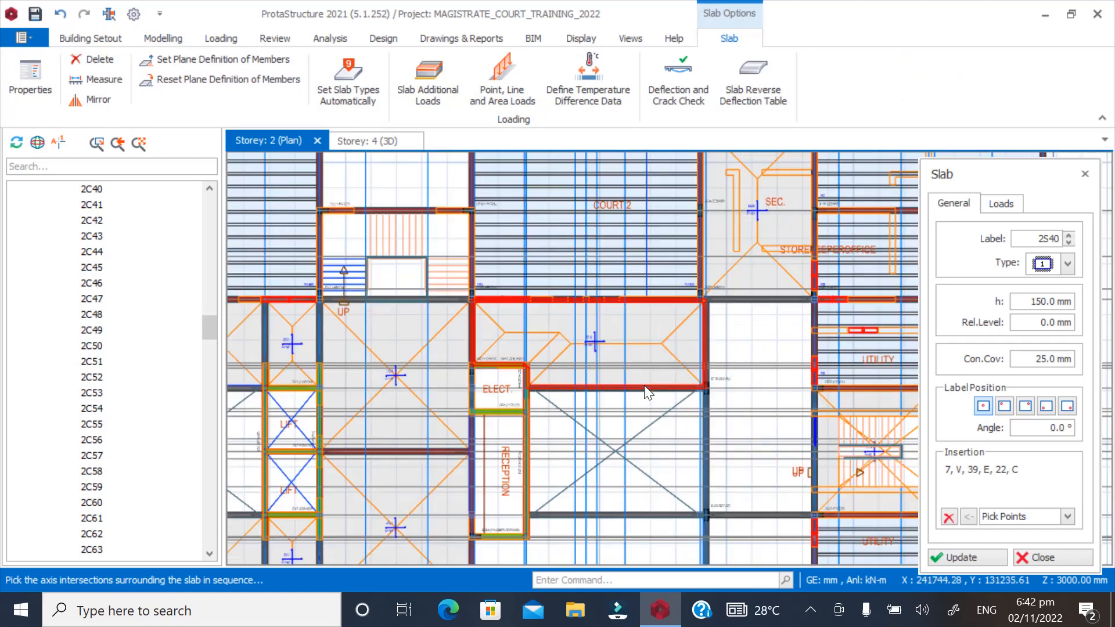
Clear the picked points and start another 150 mm slab outline with corners at column 2C50 and beam 2B58 beside column 2C56
scroll(545, 482, "up", 3)
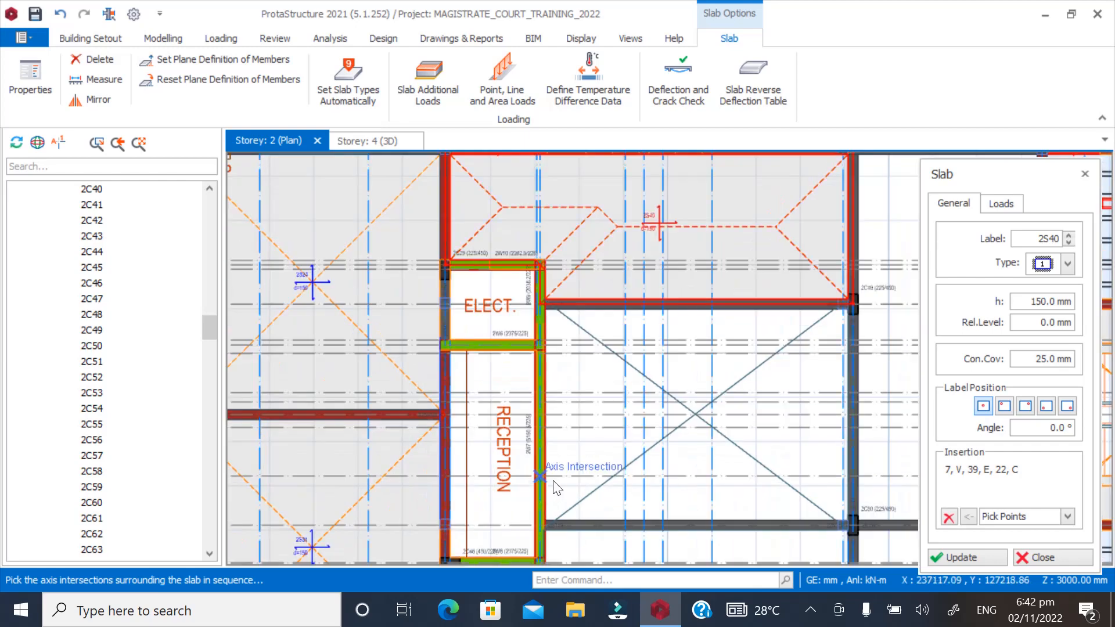
scroll(581, 492, "down", 2)
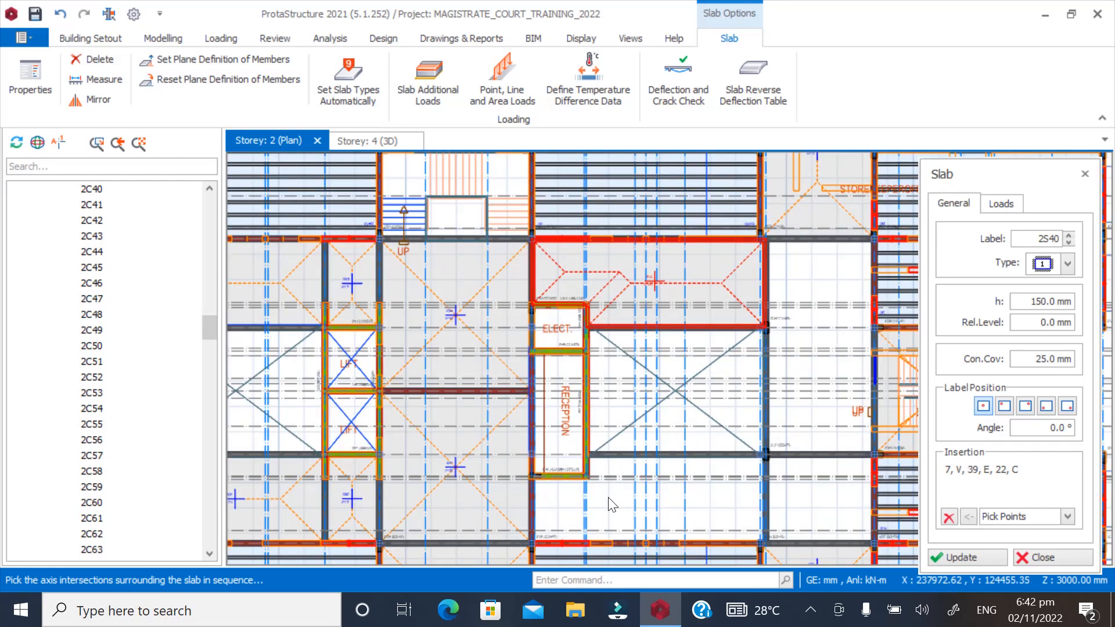
scroll(609, 511, "up", 4)
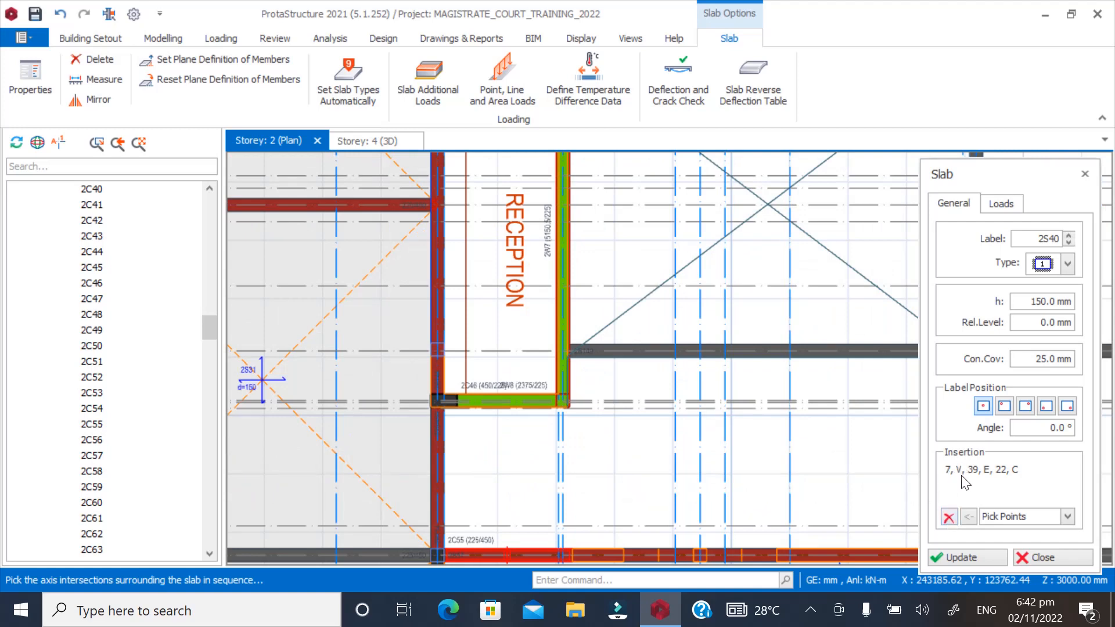
left_click(948, 517)
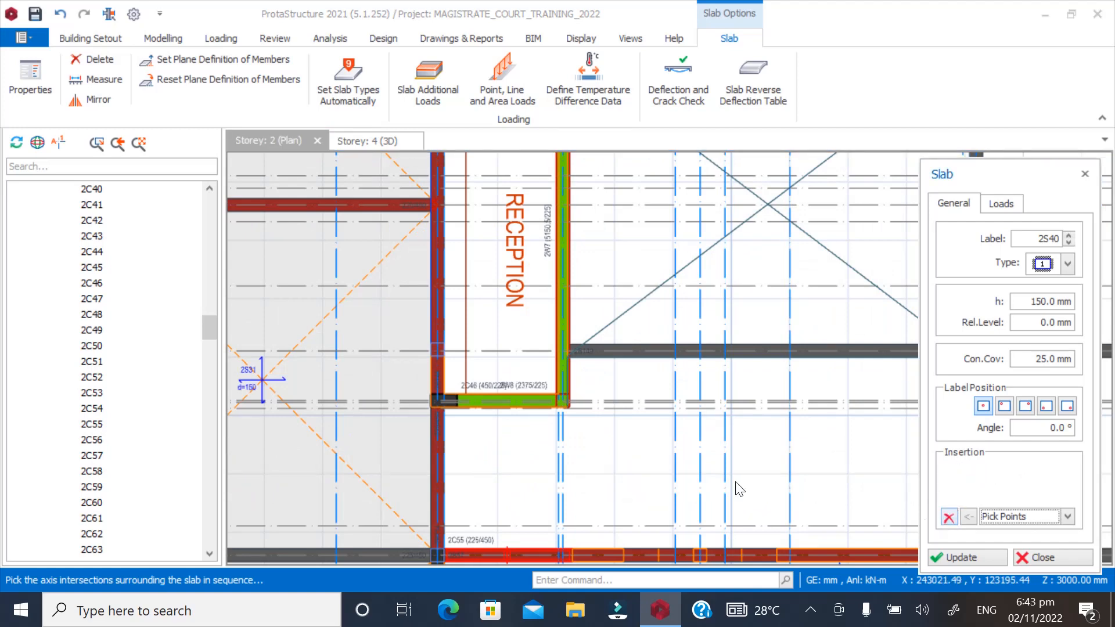
scroll(569, 378, "up", 3)
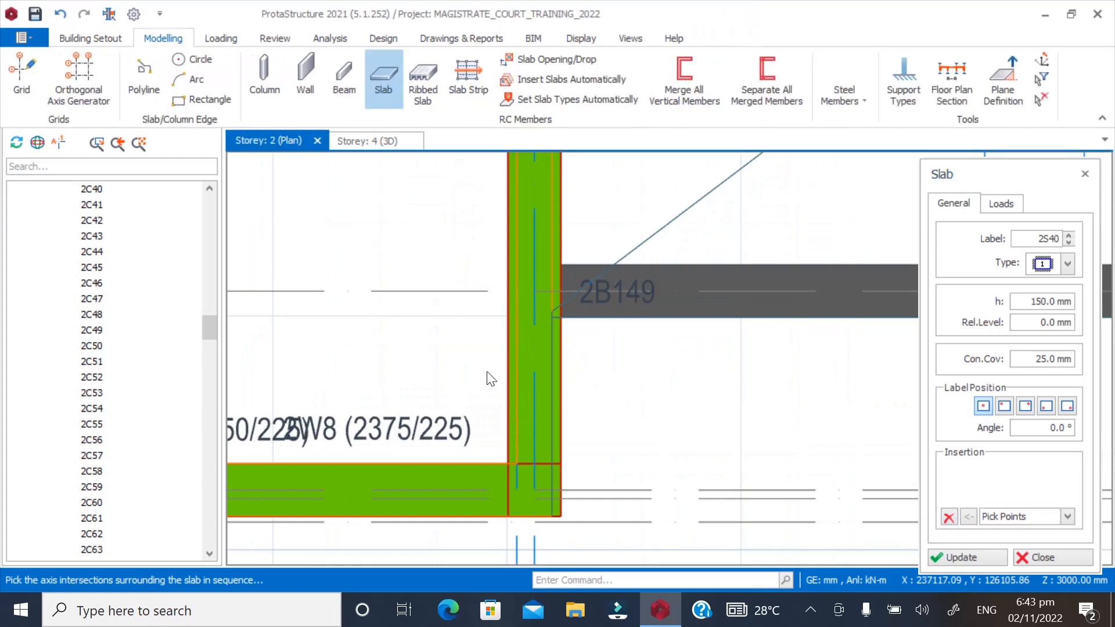
scroll(533, 295, "down", 3)
scroll(663, 356, "up", 4)
scroll(664, 356, "up", 2)
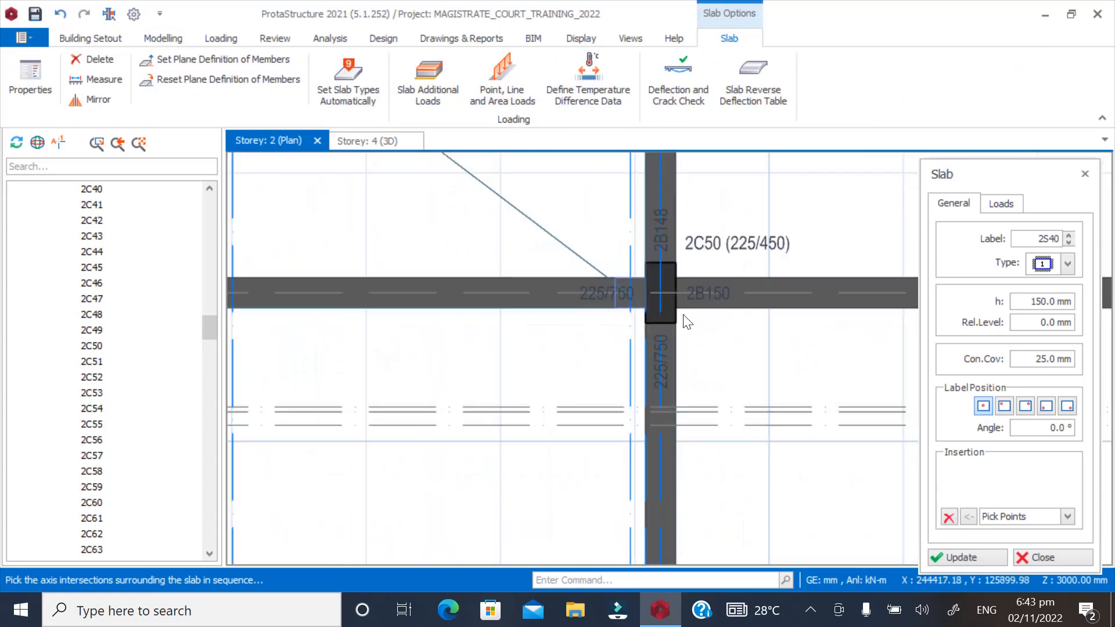
left_click(661, 297)
scroll(713, 277, "down", 3)
scroll(734, 449, "up", 4)
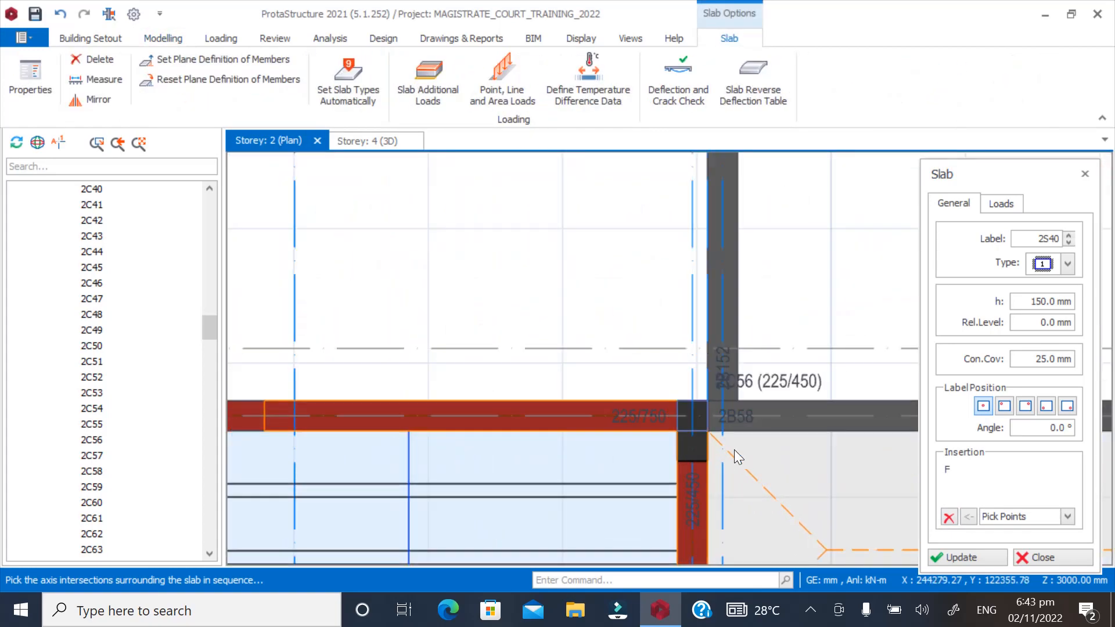
left_click(721, 414)
Pick the corners at columns 2C55 and 2C46 and the end of wall 2W8 to insert the 150 mm slab below RECEPTION and the void
scroll(816, 443, "down", 3)
scroll(498, 446, "up", 4)
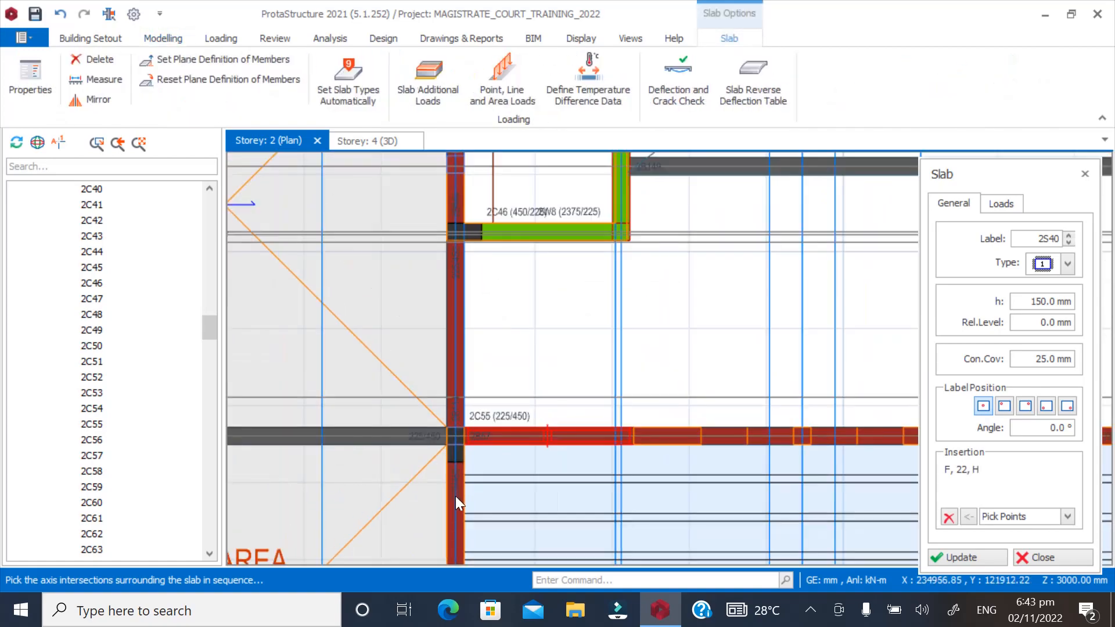
left_click(461, 384)
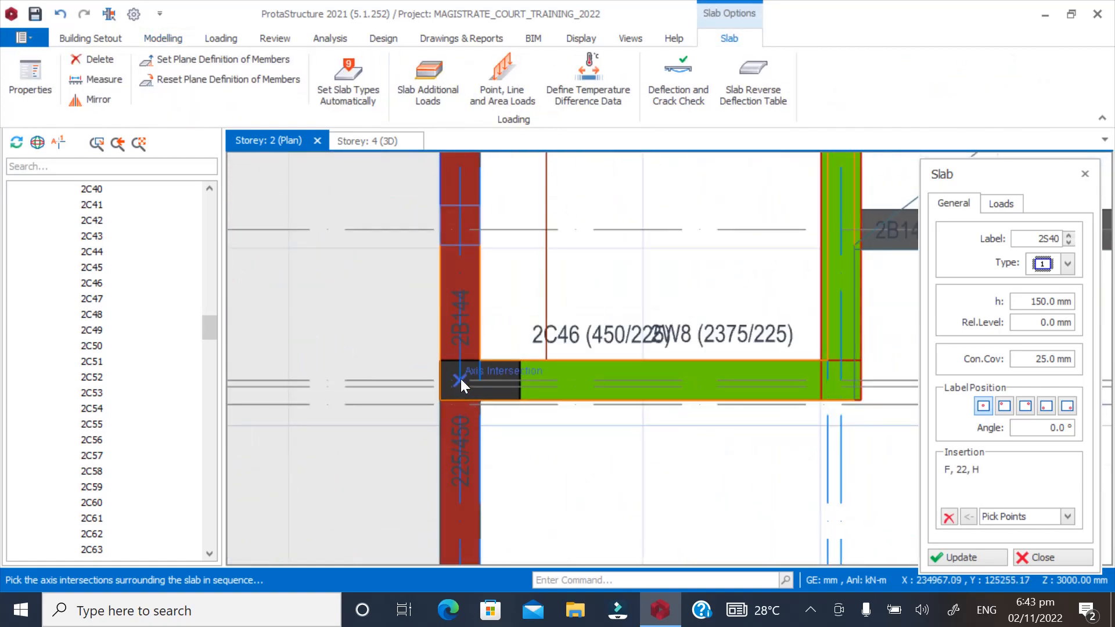
left_click(461, 379)
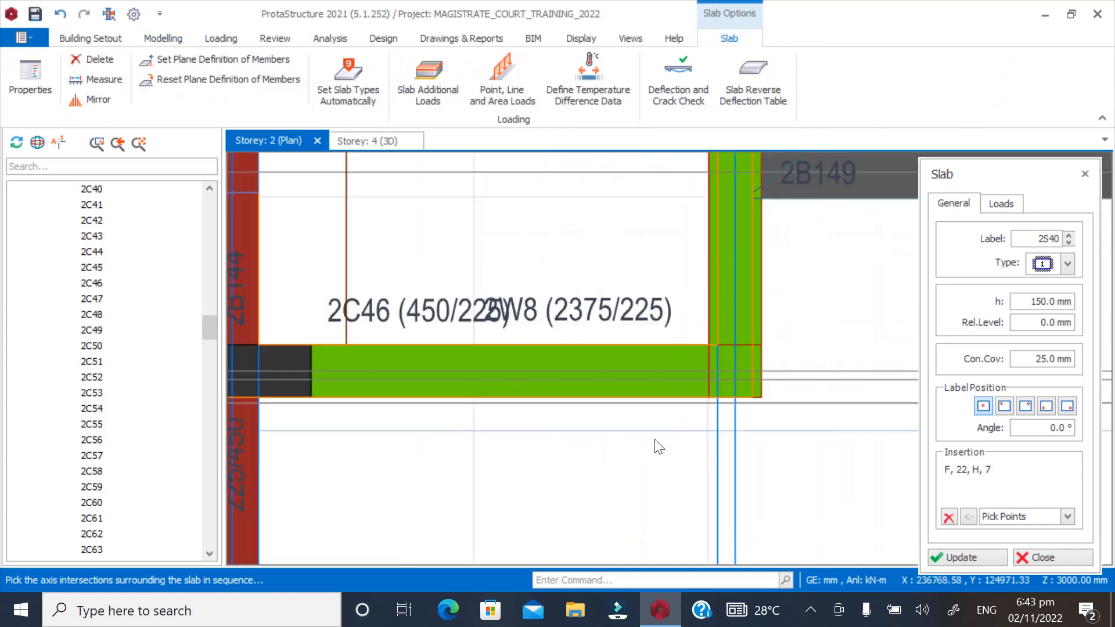
left_click(733, 378)
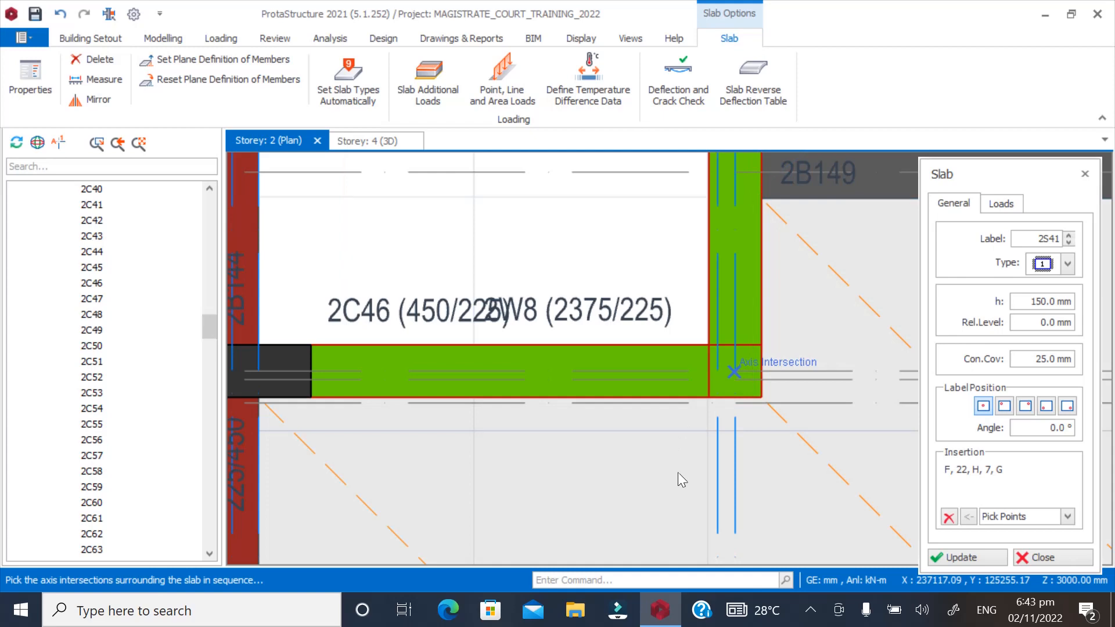
left_click(533, 405)
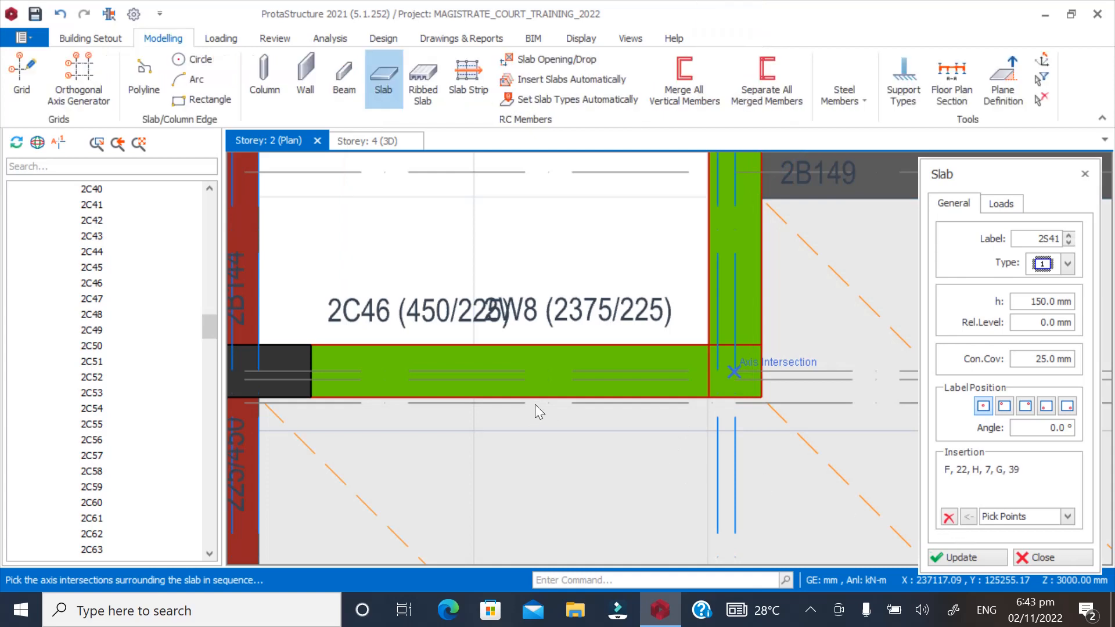
scroll(548, 408, "down", 6)
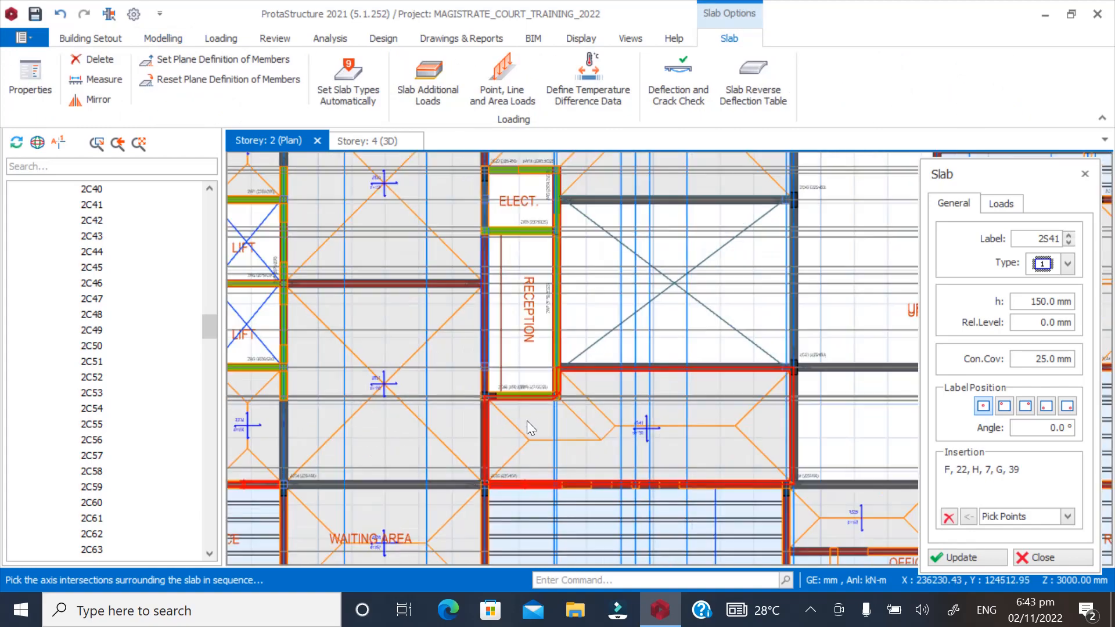
Switch to Beam Region, insert 150 mm slabs in the long bay beside the void and the bay between beams 2B150 and 2B58, and finish slab insertion
scroll(703, 300, "up", 3)
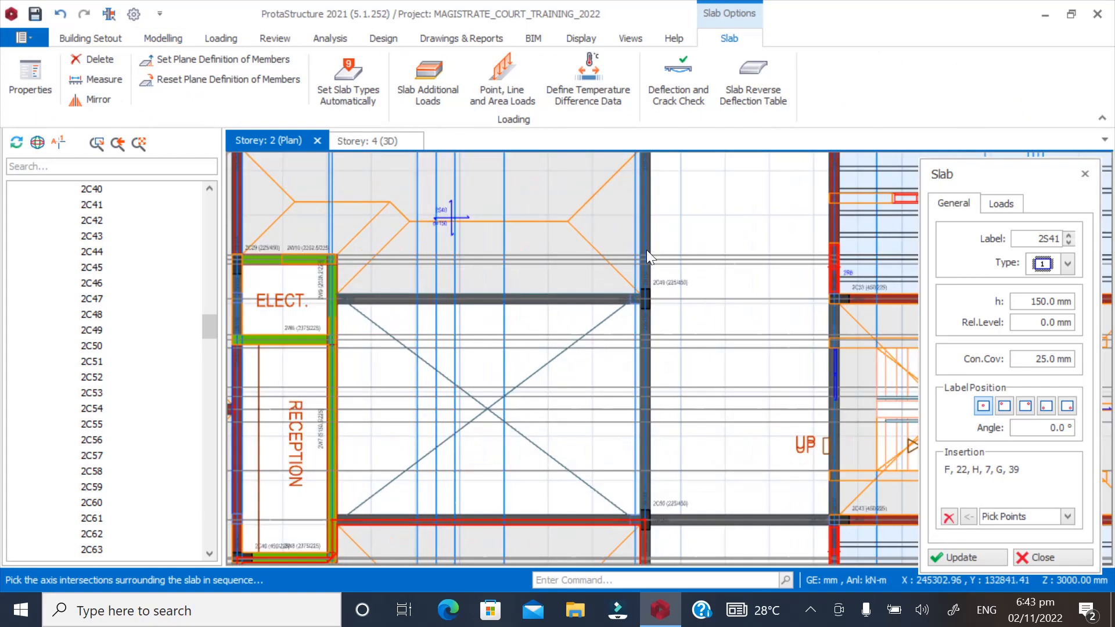
scroll(646, 250, "down", 2)
left_click(1068, 516)
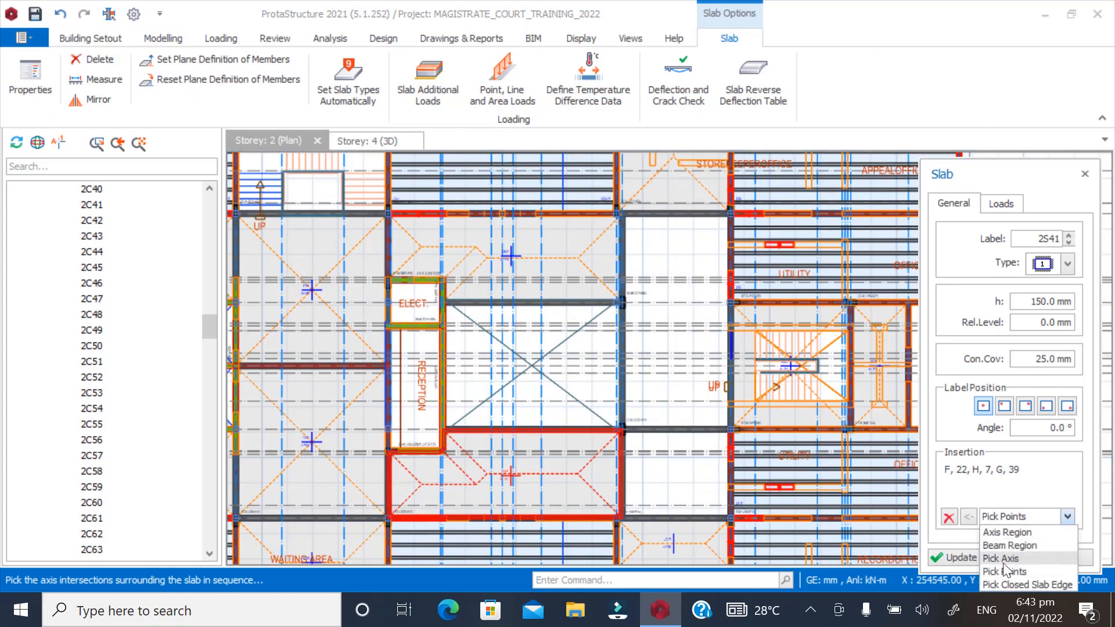
left_click(999, 544)
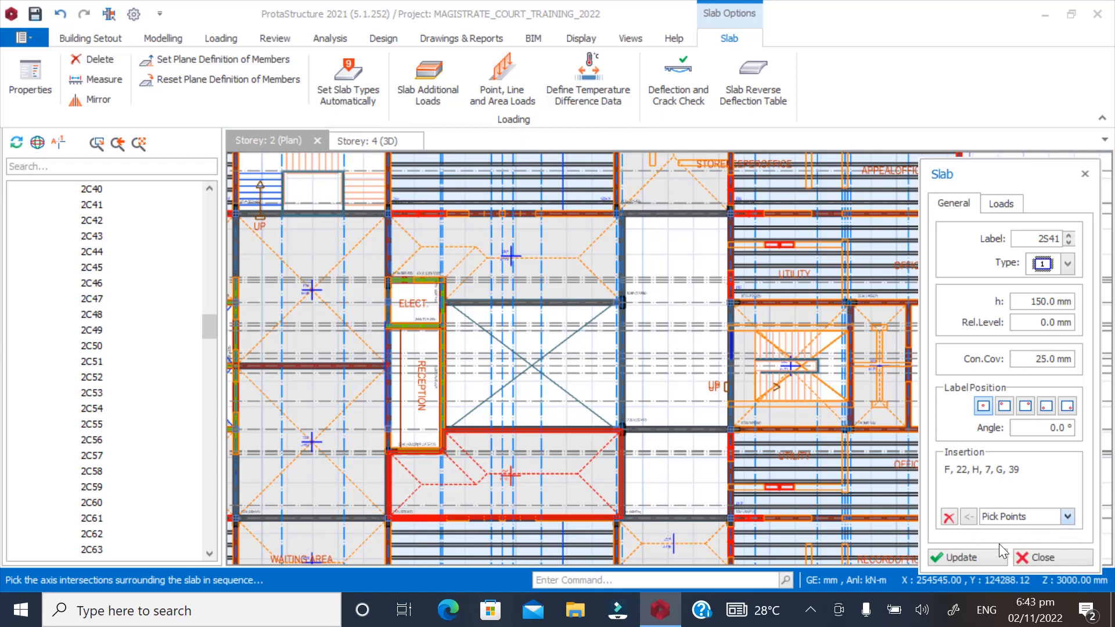
left_click(689, 256)
scroll(646, 347, "up", 2)
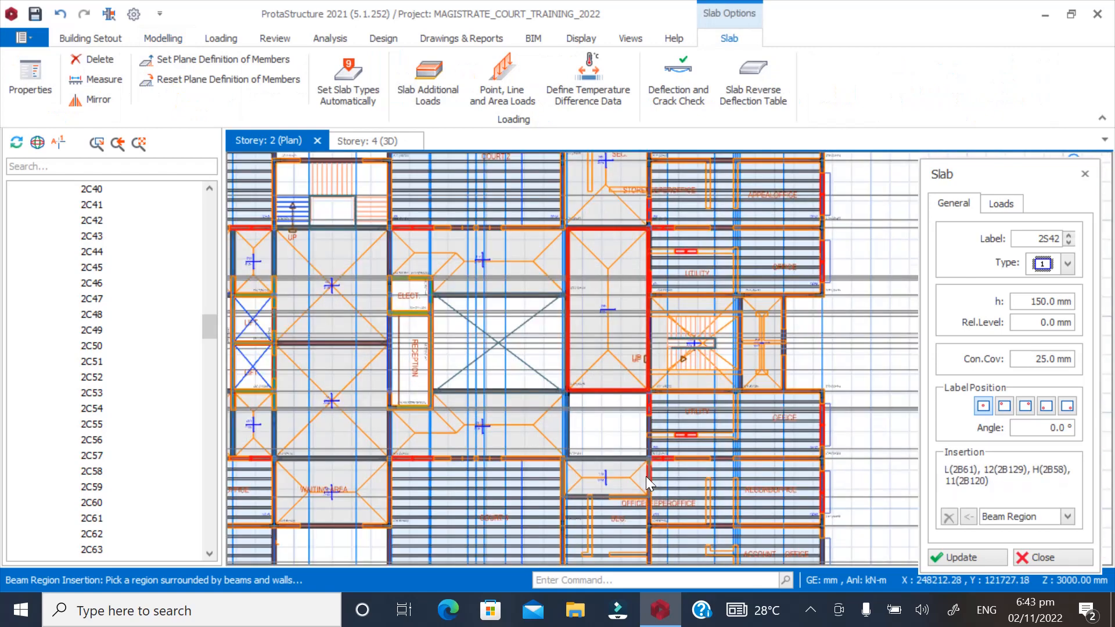
left_click(591, 426)
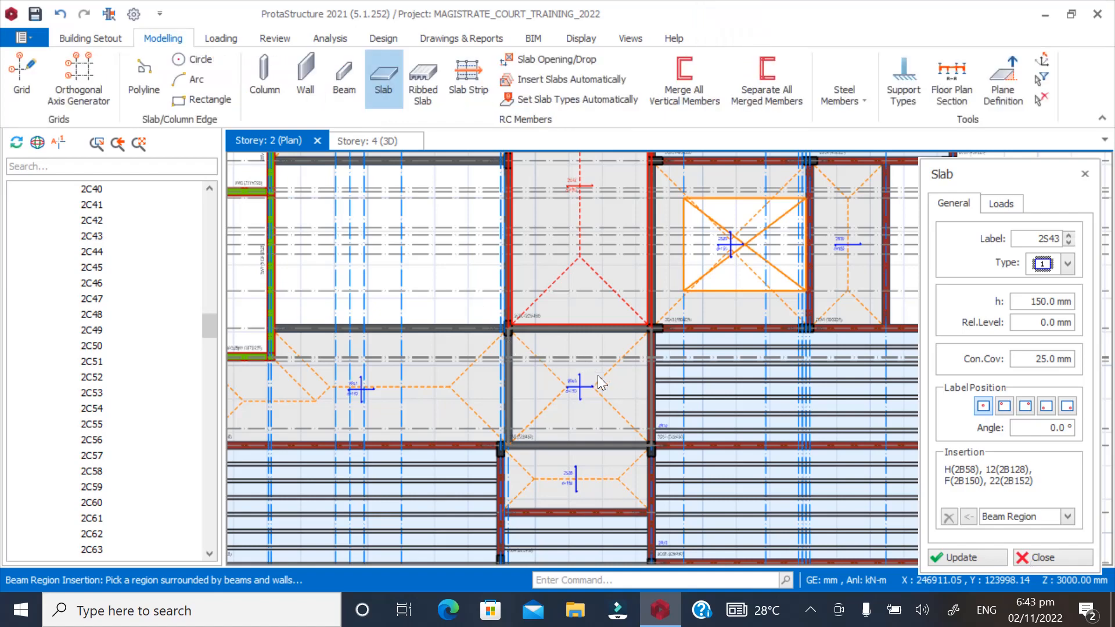
key("Escape")
key("Escape")
scroll(856, 407, "down", 2)
scroll(573, 319, "up", 1)
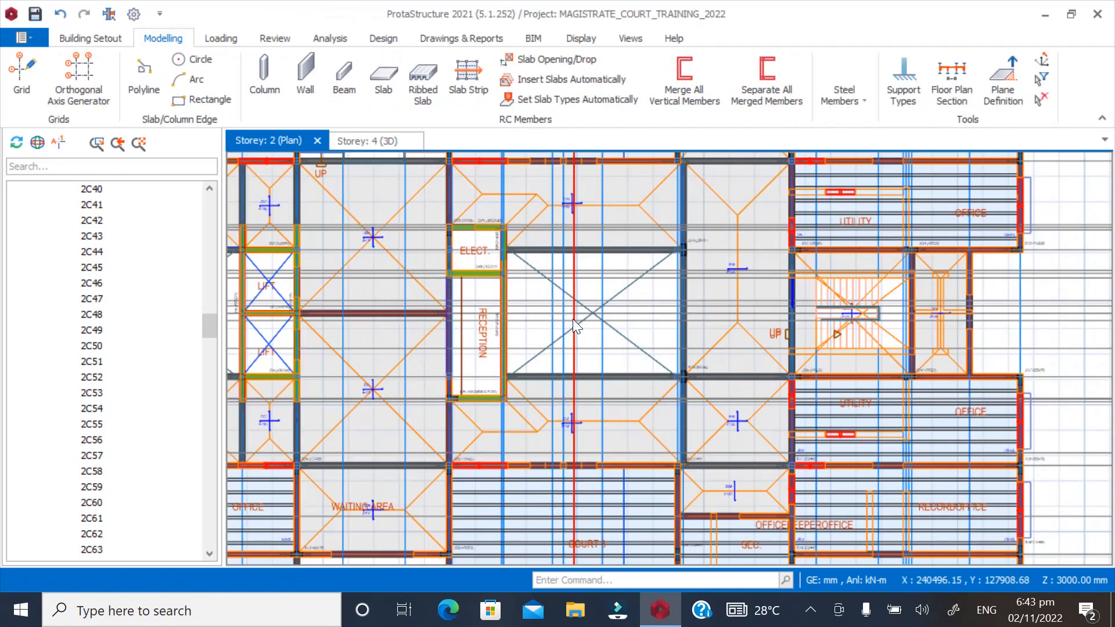
scroll(573, 319, "up", 2)
scroll(789, 318, "down", 3)
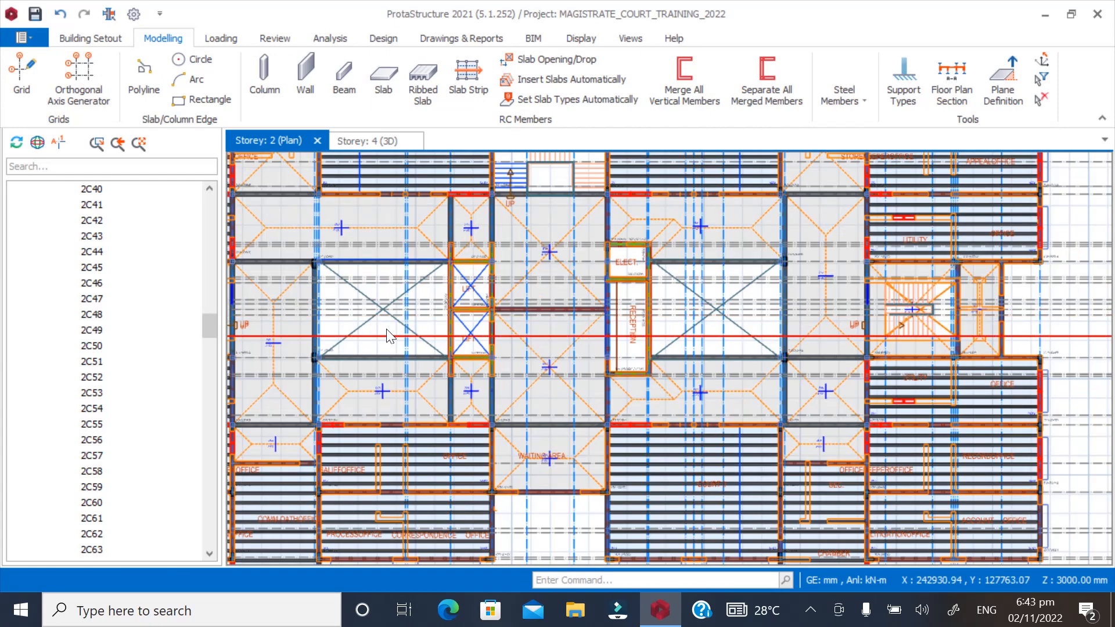
scroll(739, 321, "down", 1)
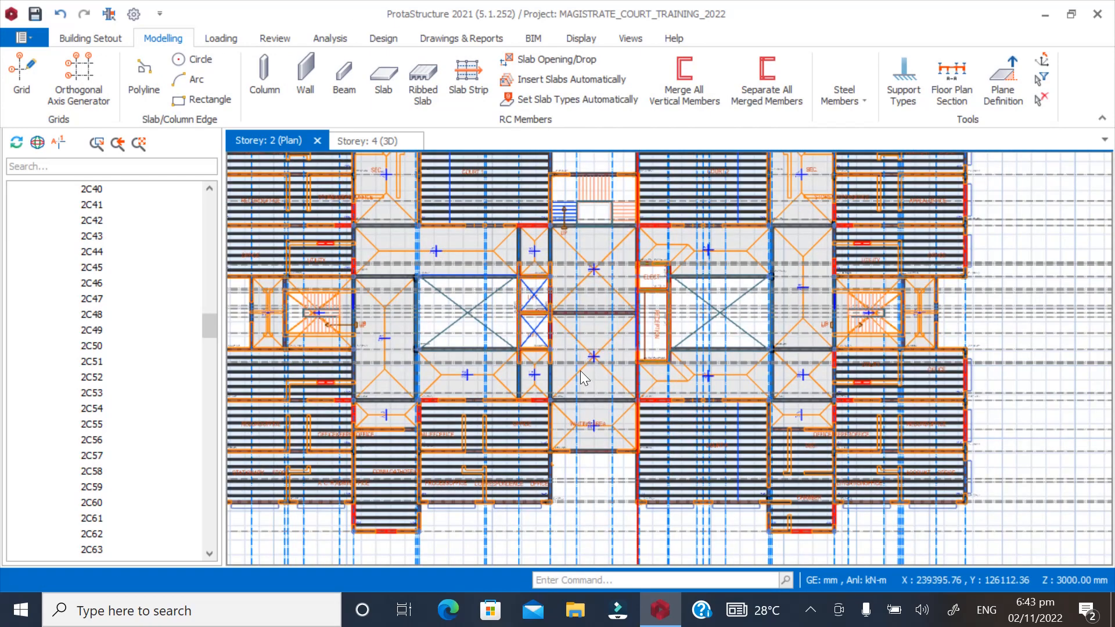
scroll(416, 316, "up", 3)
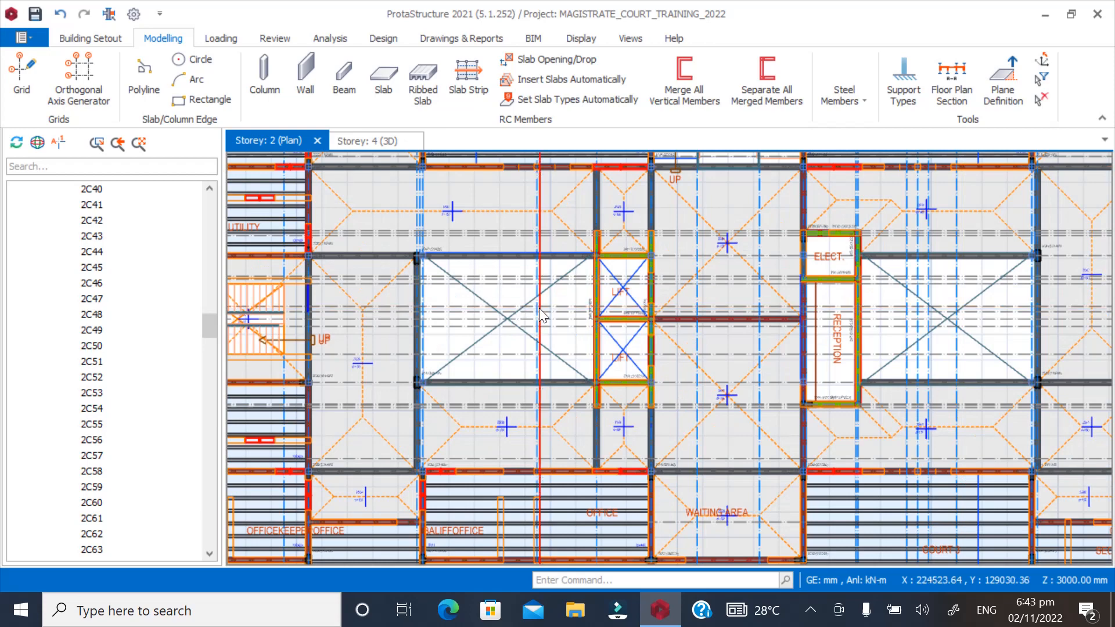
Open the storey 4 (+6.00m) plan and delete the two large slabs with rectangular openings on either side of the central bays
left_click_drag(209, 324, 208, 208)
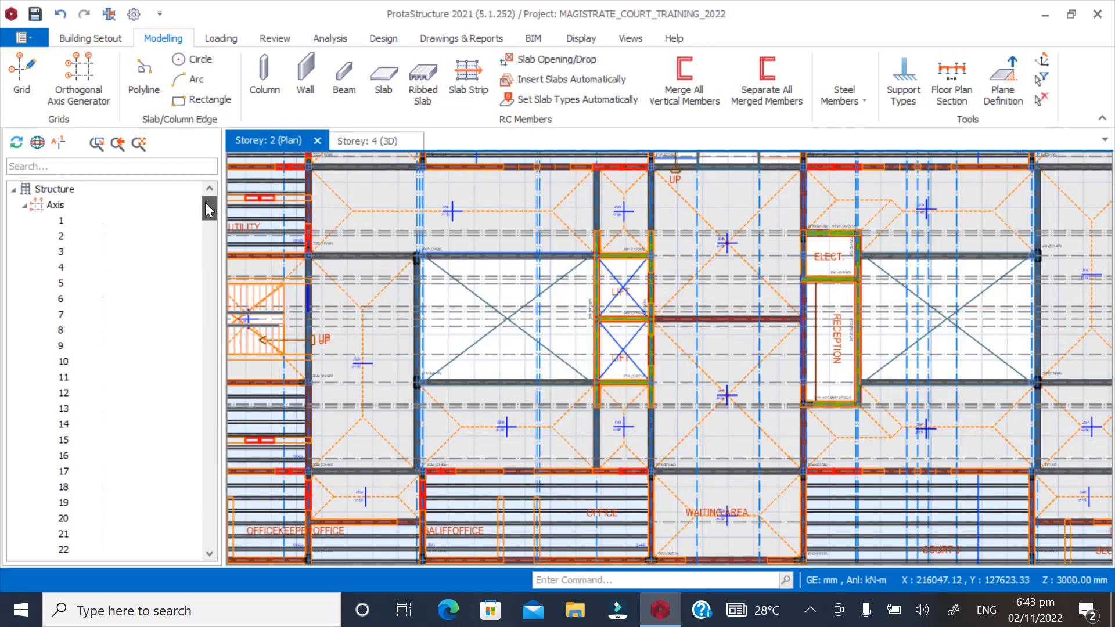
left_click(23, 206)
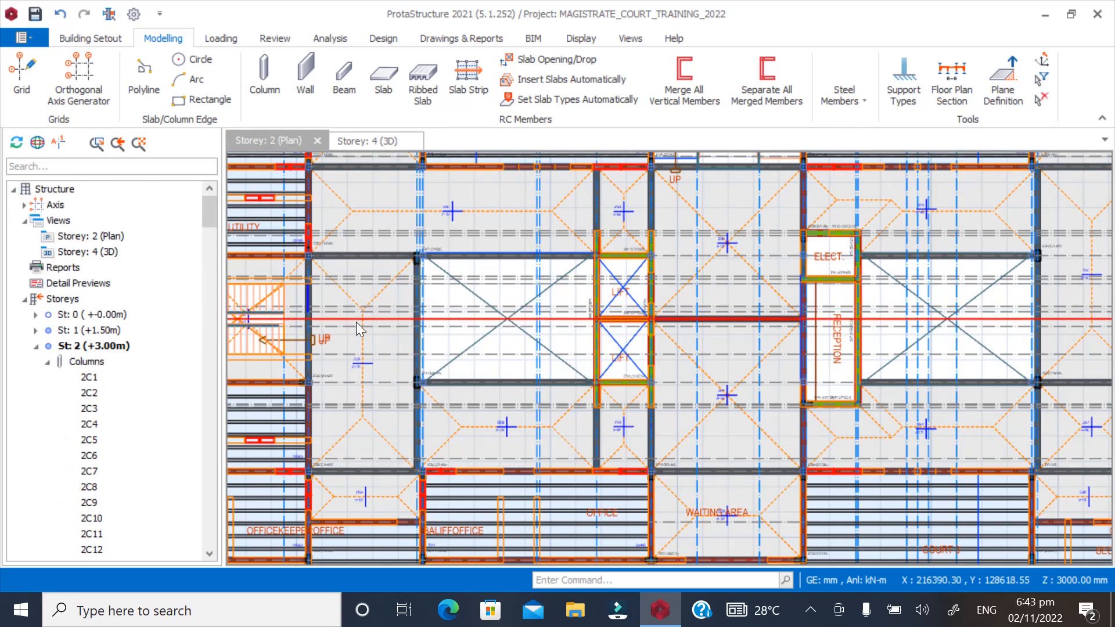
left_click(35, 346)
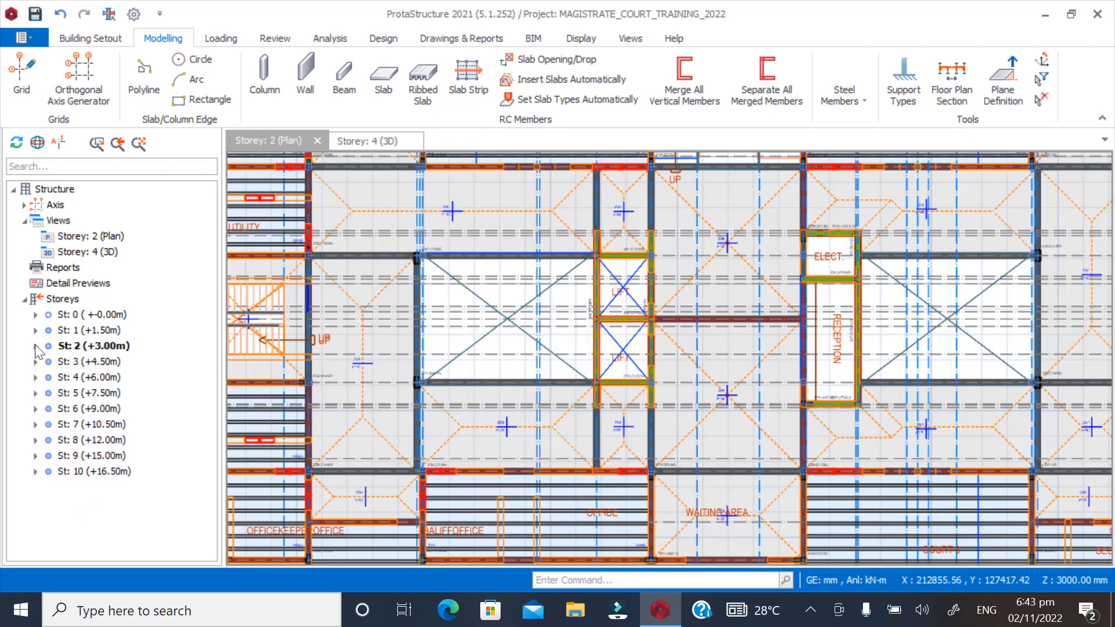
double_click(79, 376)
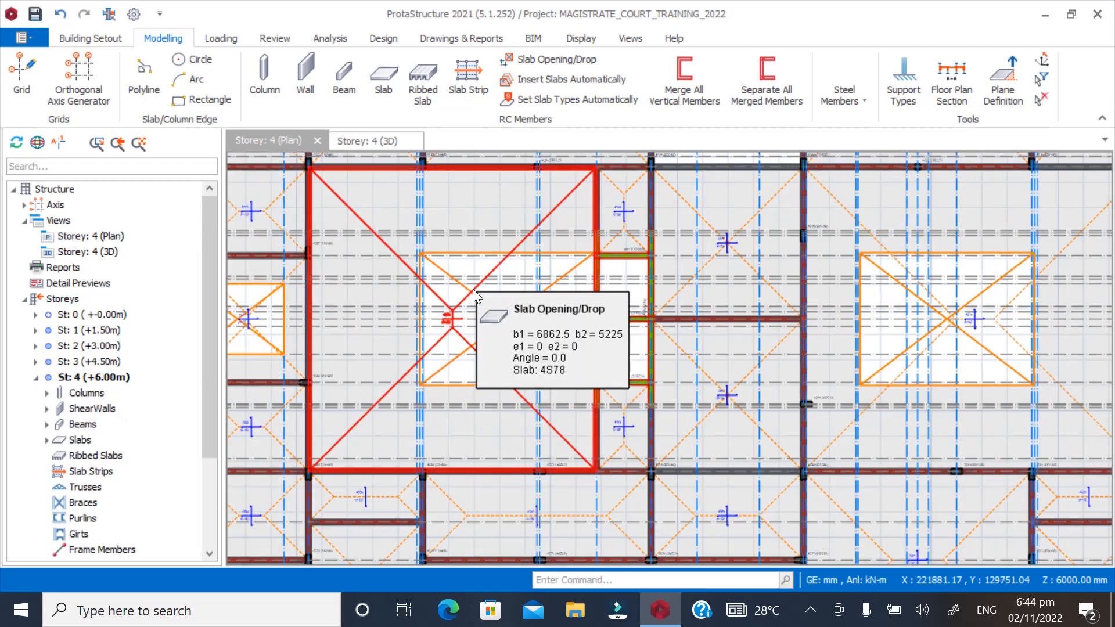
left_click(492, 269)
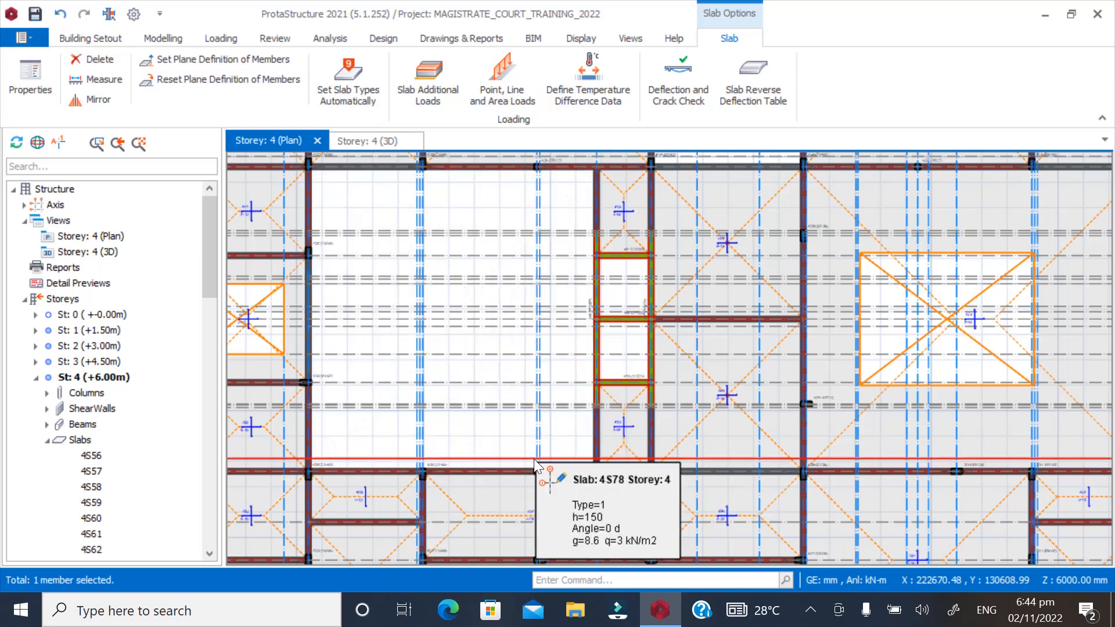
left_click(848, 216)
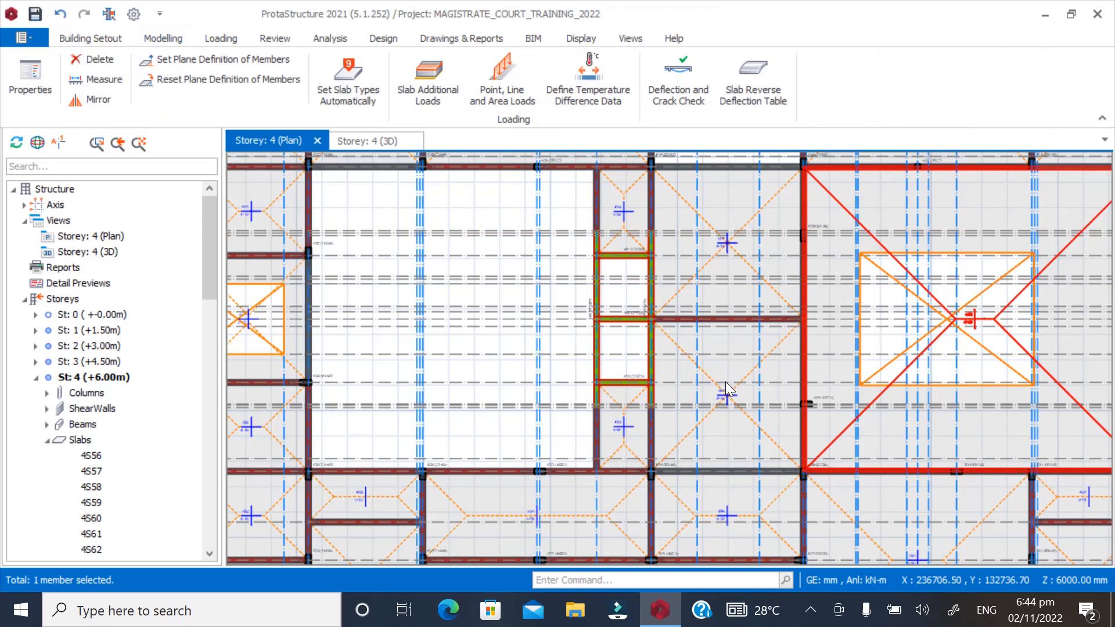
key("Delete")
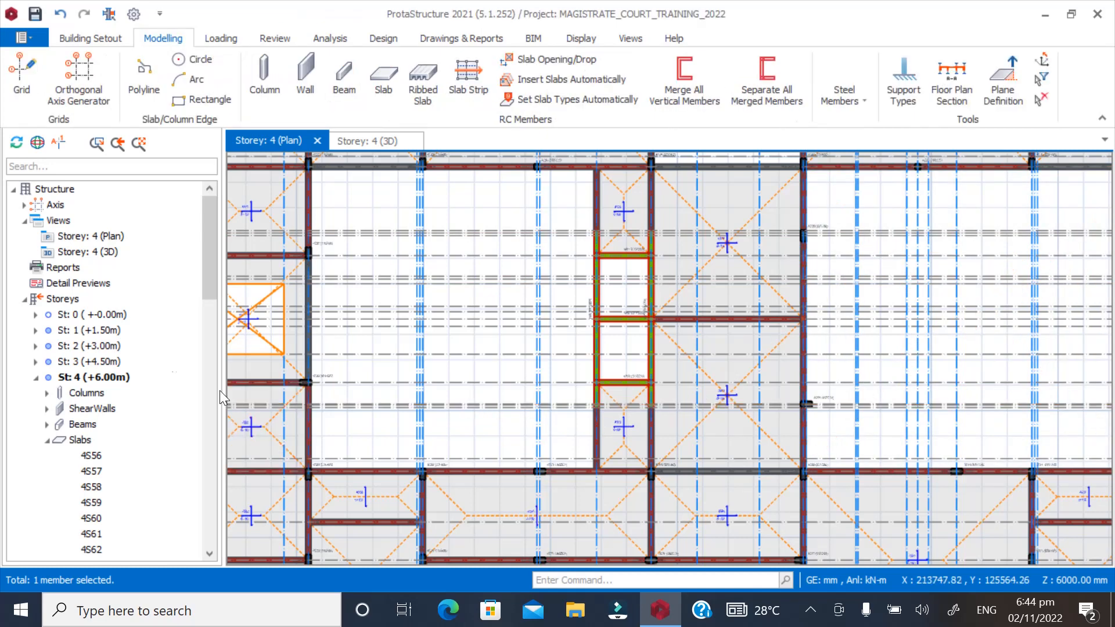
Open the storey 6 (+9.00m) plan and delete the two large slabs with rectangular openings beside the central bays
left_click(36, 378)
double_click(86, 410)
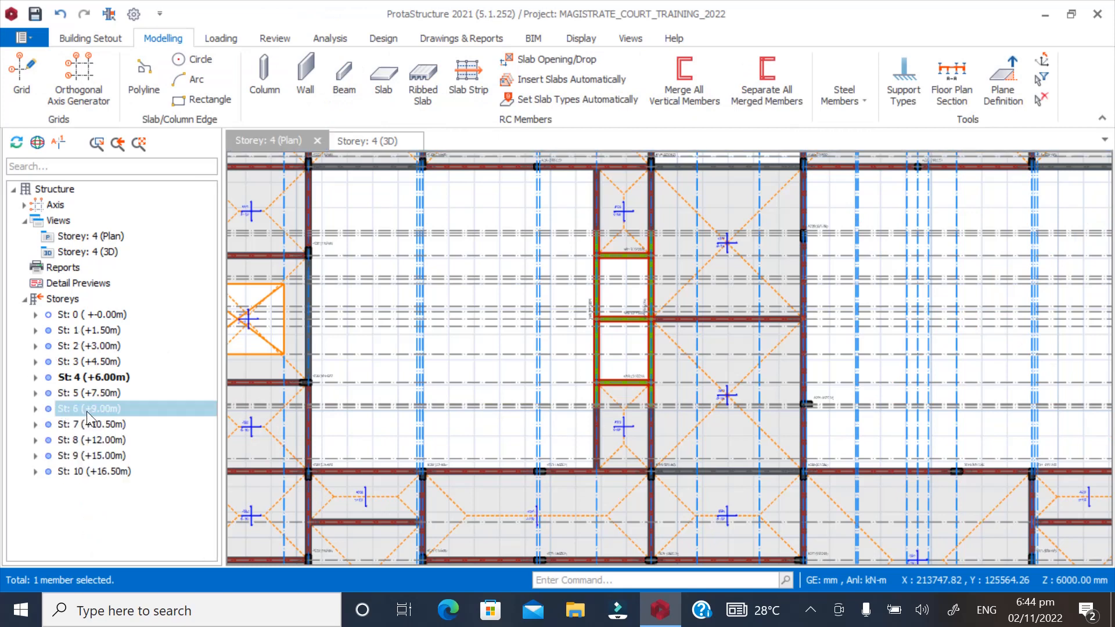
left_click(466, 307)
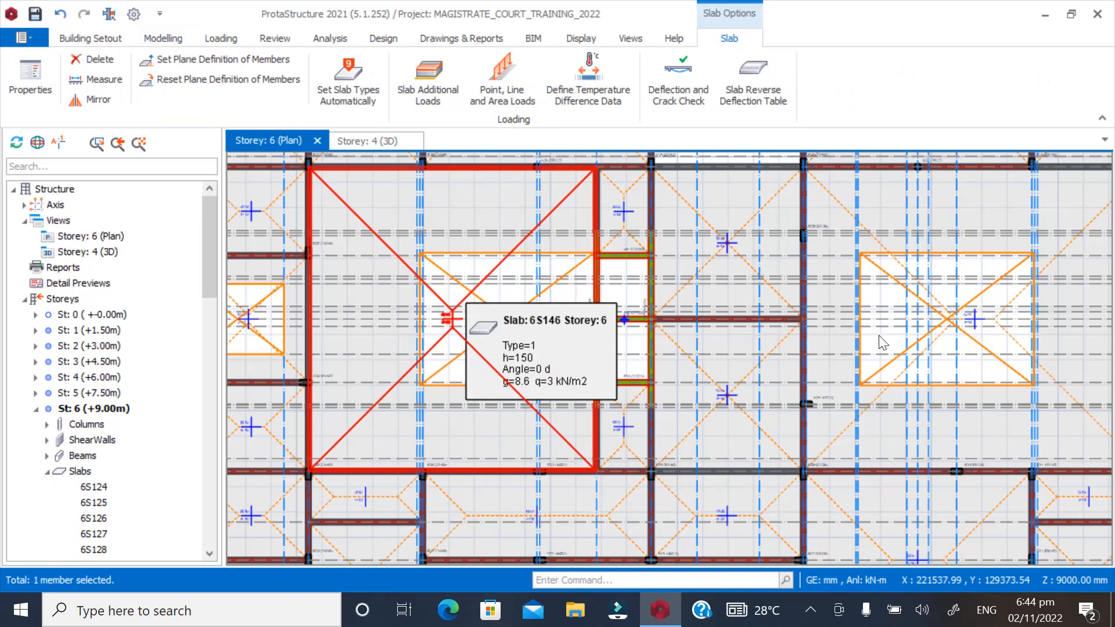
key("Delete")
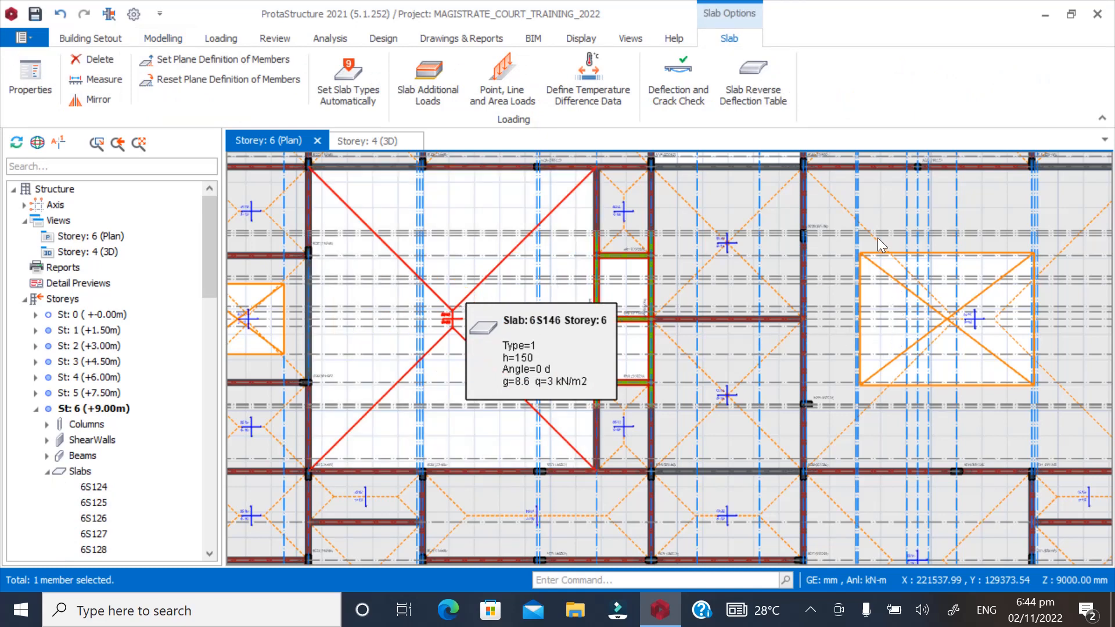
left_click(853, 415)
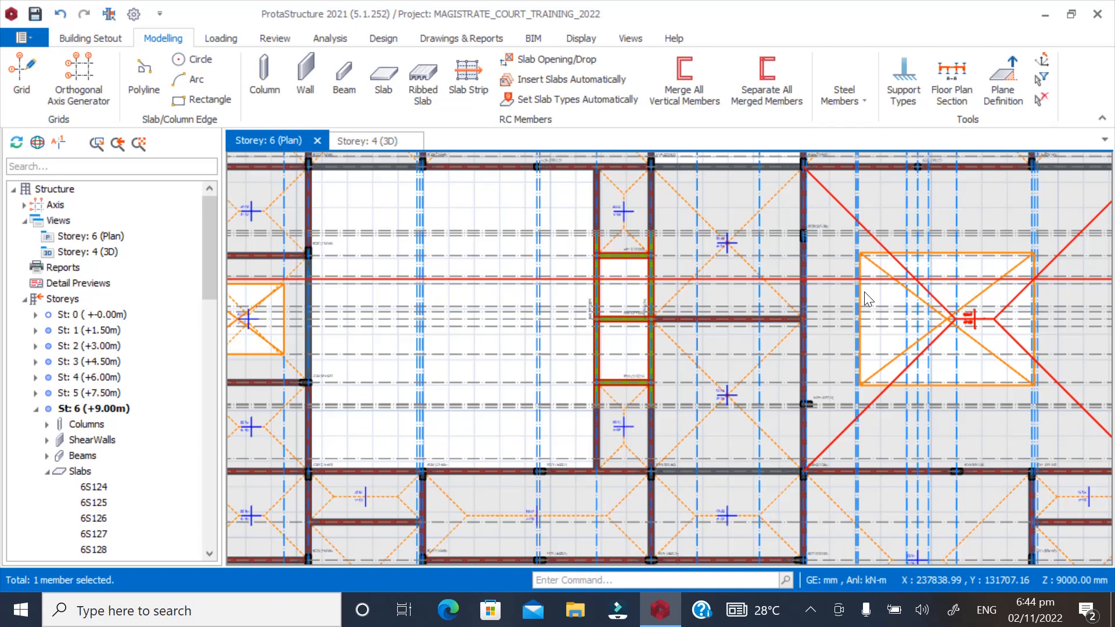
key("Delete")
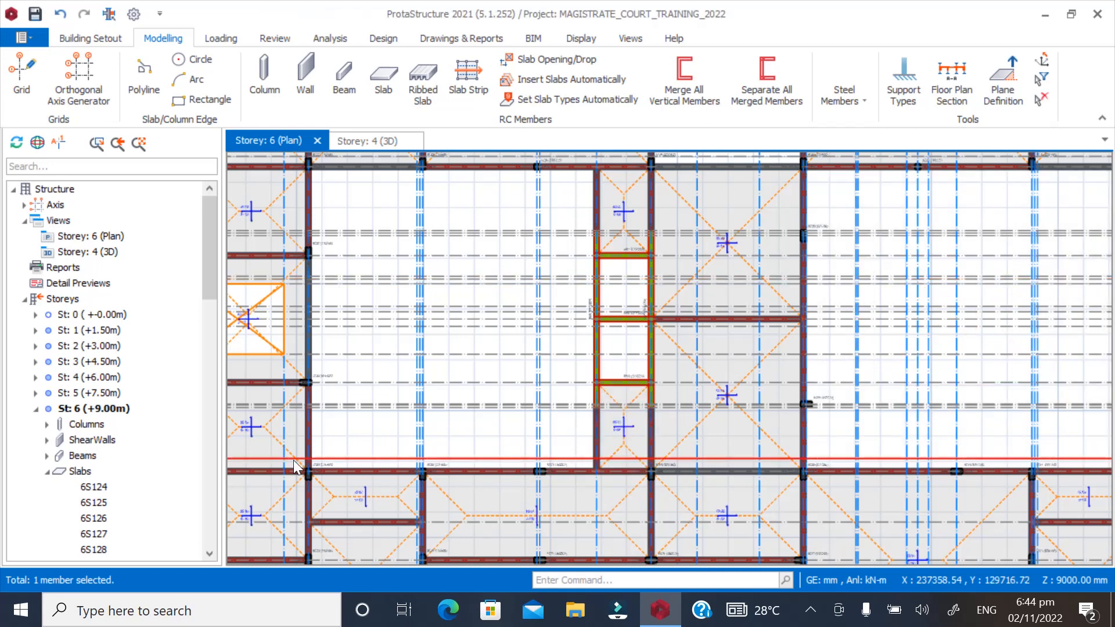
Open the storey 8 (+12.00m) plan and delete the two large slabs with rectangular openings beside the central bays
left_click(36, 409)
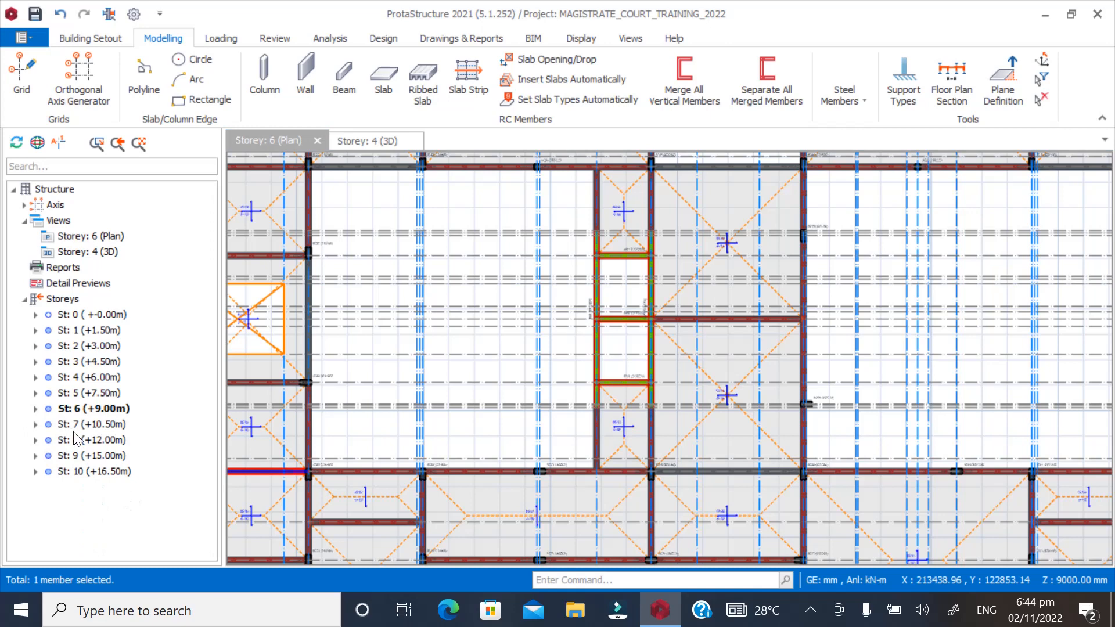
double_click(88, 439)
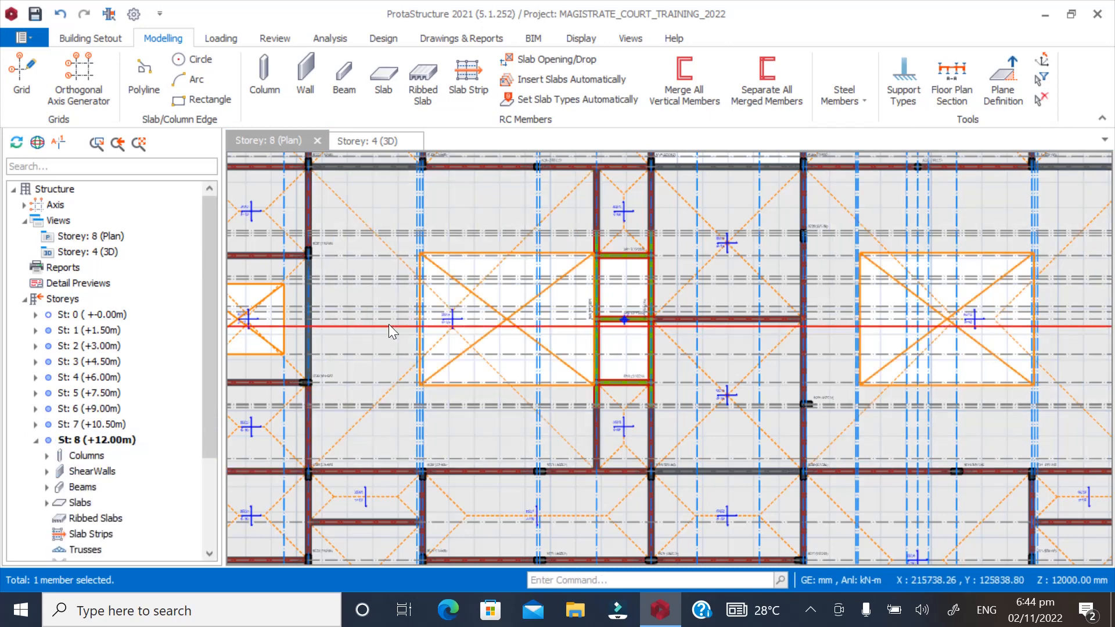
left_click(392, 311)
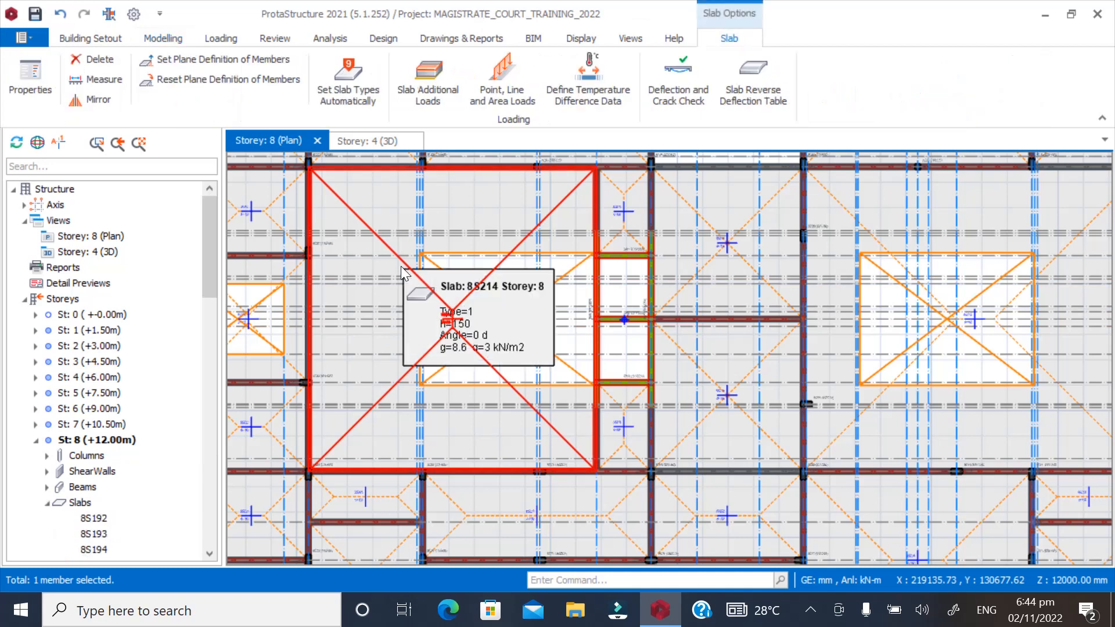
key("Delete")
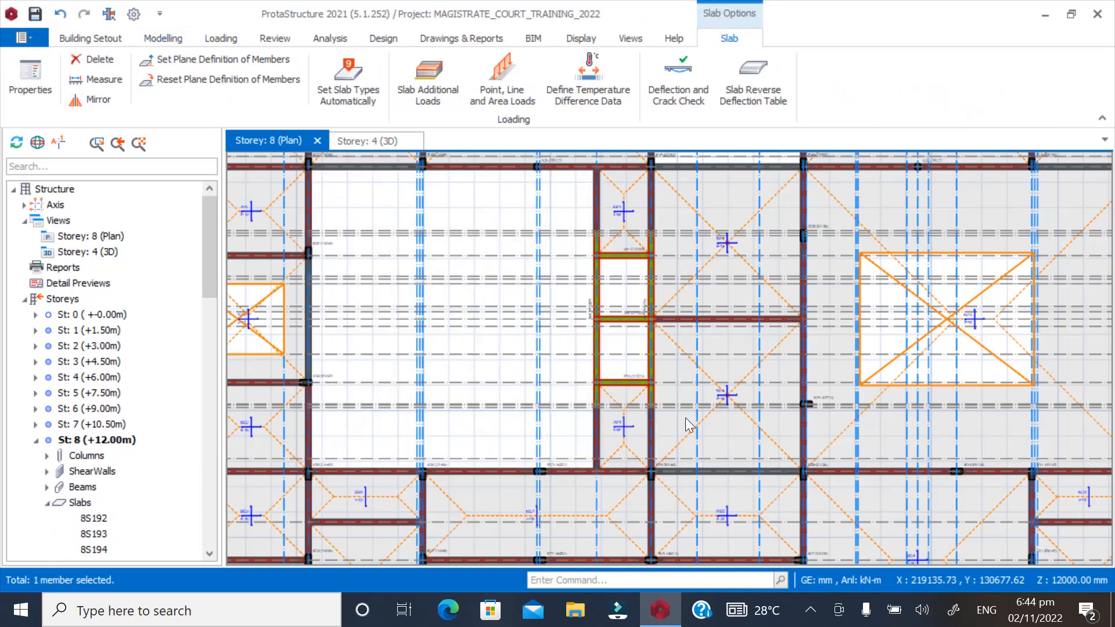
left_click(894, 294)
key("Delete")
Open the storey 2 (+3.00m) plan and select column 2C47 together with beams 2B140 and 2B139 beside it
scroll(493, 430, "down", 2)
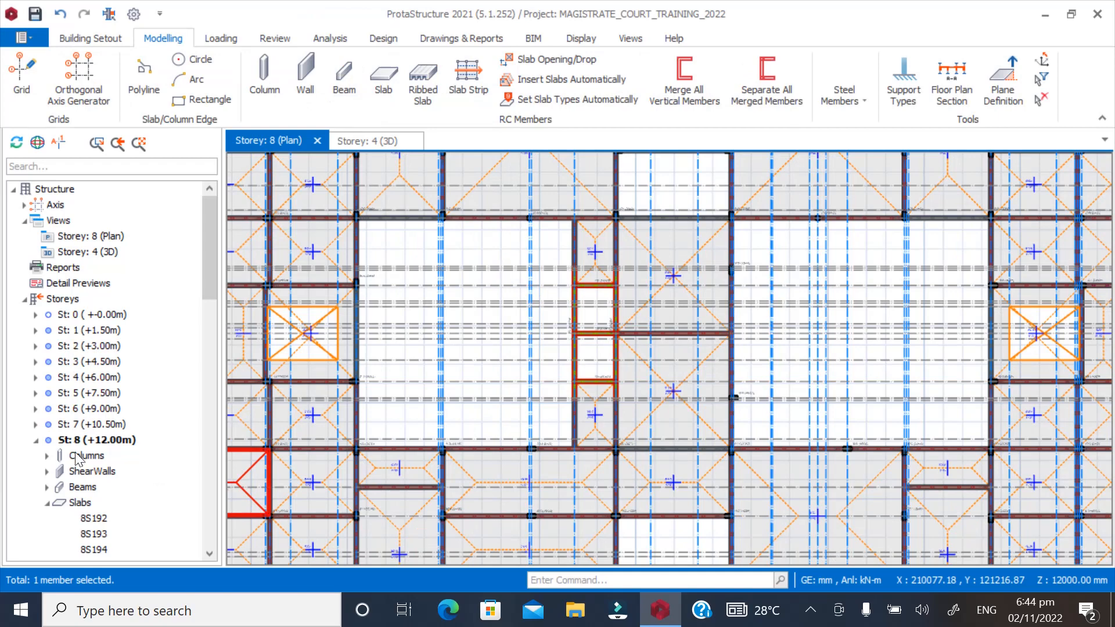
double_click(75, 346)
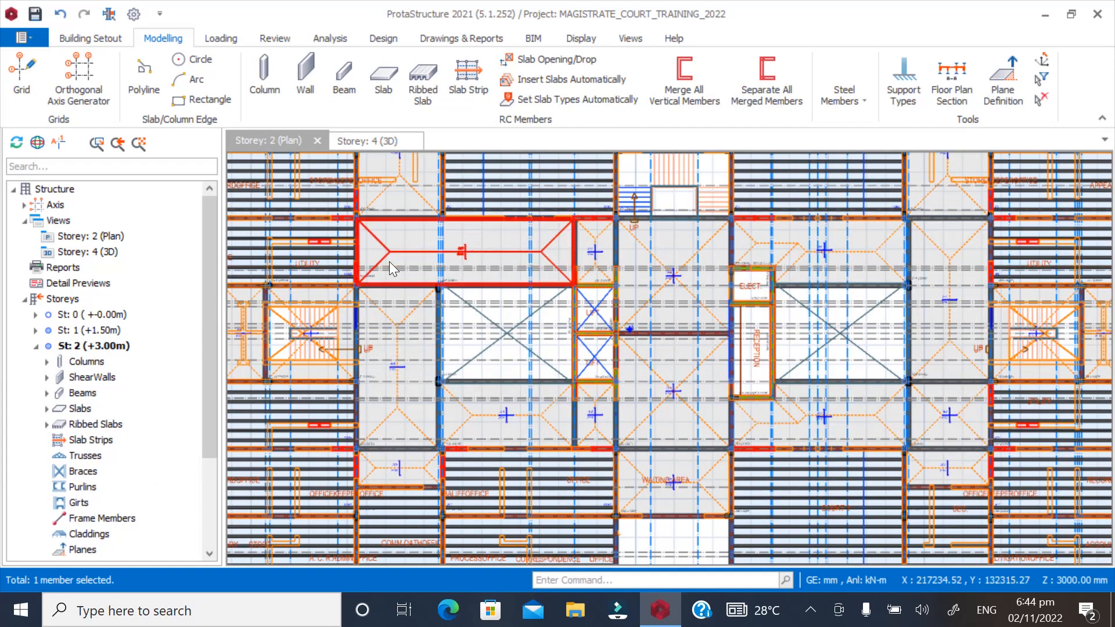
scroll(436, 343, "up", 5)
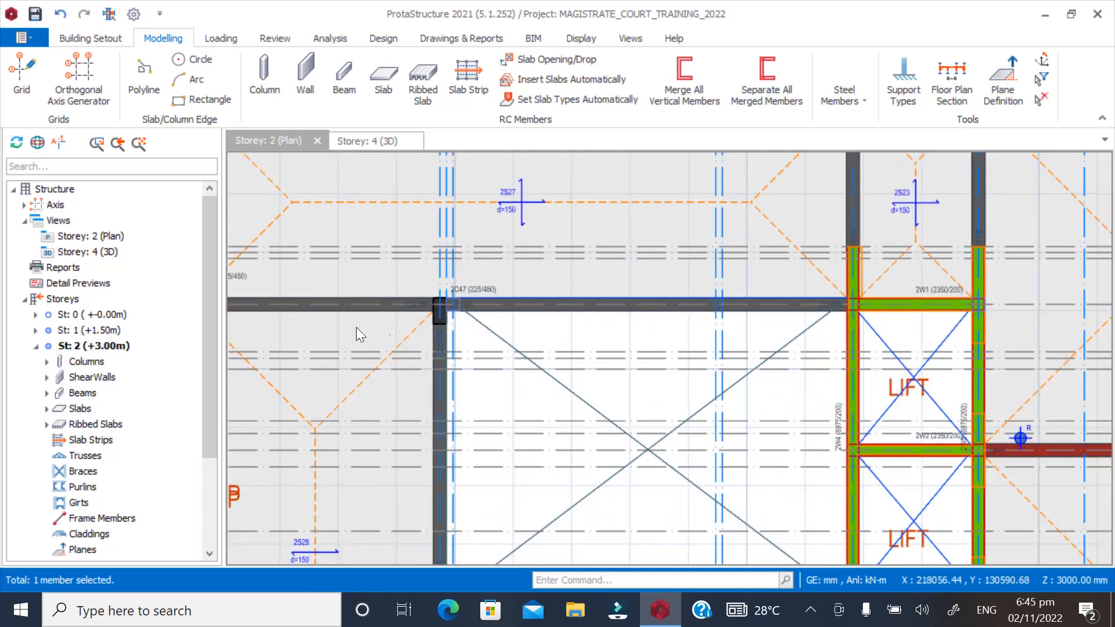
scroll(423, 340, "down", 1)
scroll(391, 326, "up", 3)
scroll(575, 288, "up", 2)
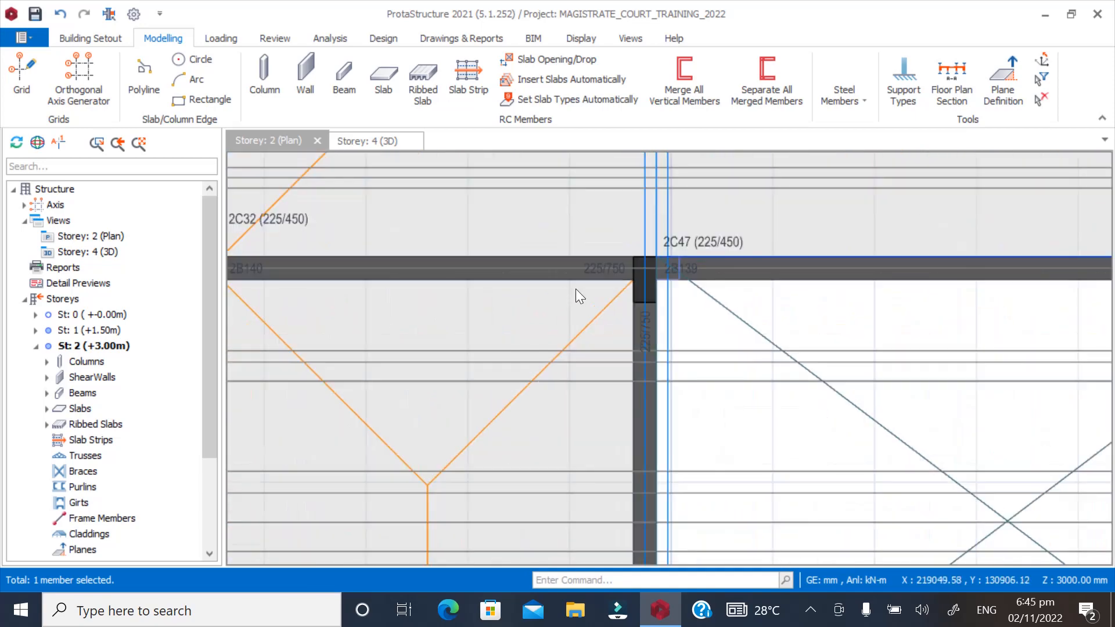
left_click(612, 272)
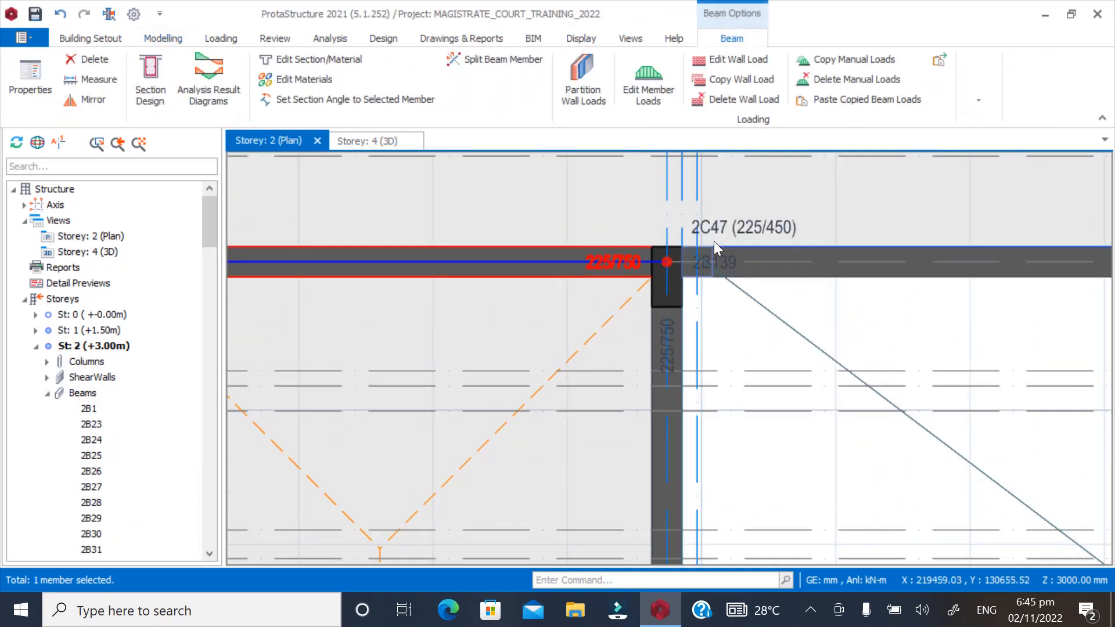
left_click(747, 222, "ctrl")
left_click(730, 273, "ctrl")
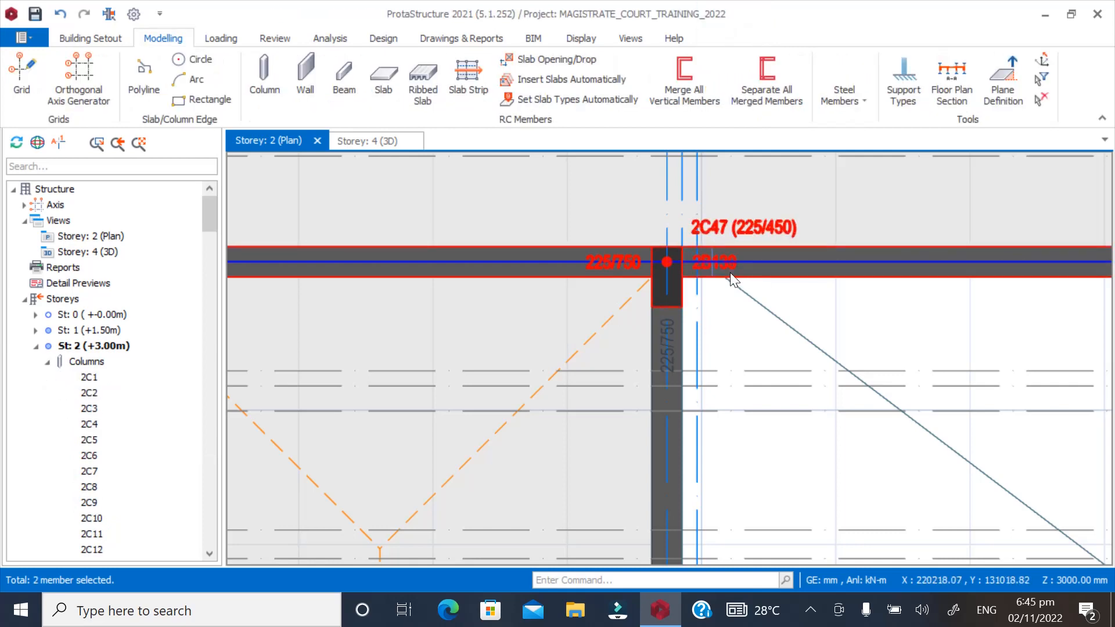
Add the beam between columns 2C47 and 2C48, the beam continuing below 2C48, and beam 2B142 to the selection
scroll(625, 343, "up", 2)
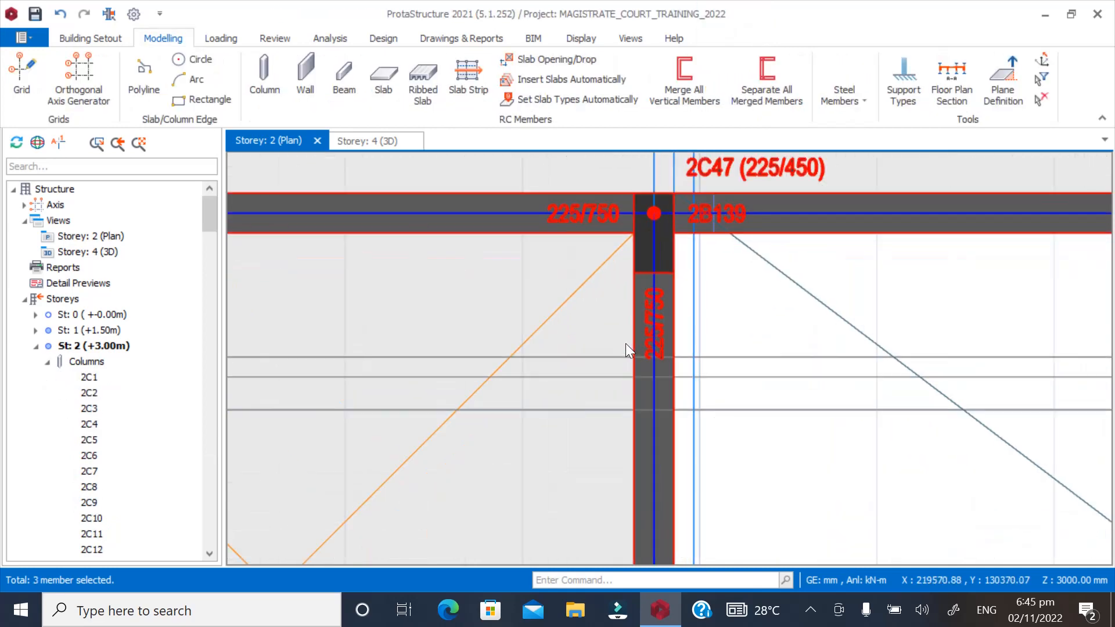
left_click(667, 301, "ctrl")
scroll(552, 256, "down", 2)
scroll(543, 281, "down", 3)
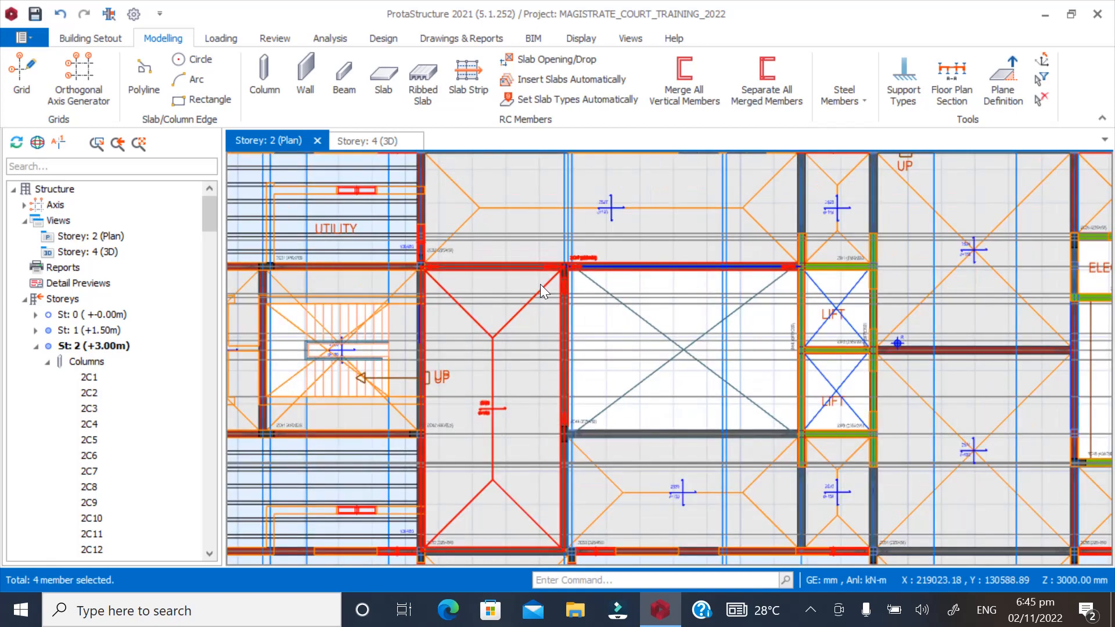
scroll(549, 445, "up", 4)
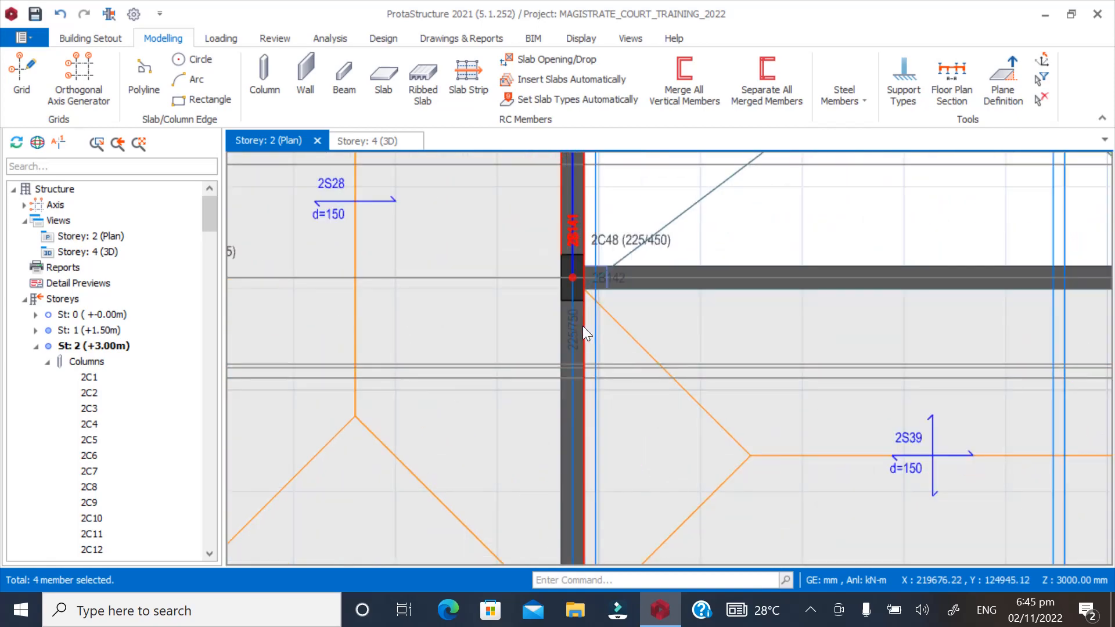
left_click(614, 288, "ctrl")
scroll(610, 255, "down", 3)
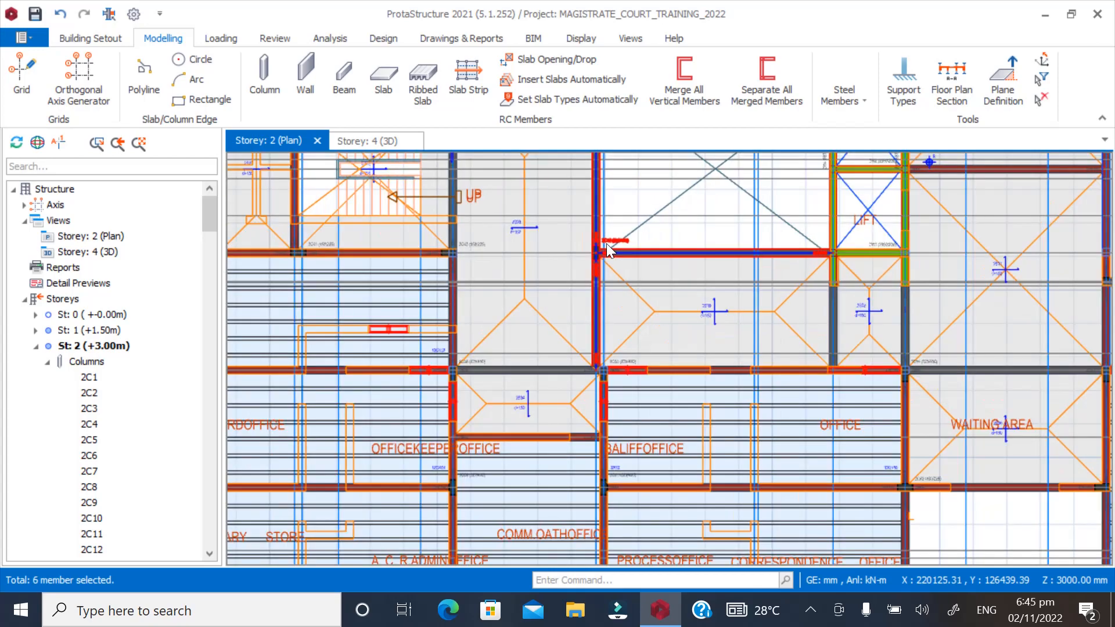
Look over the storey 2 central bays to find which new members are still missing from the selection
scroll(596, 346, "up", 5)
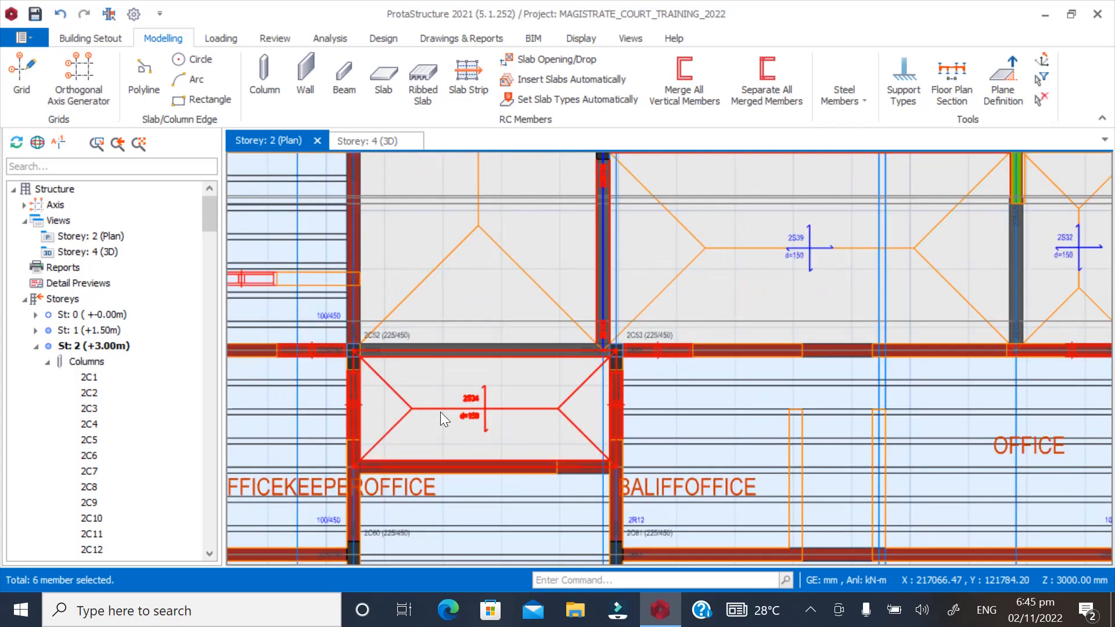
scroll(441, 412, "down", 4)
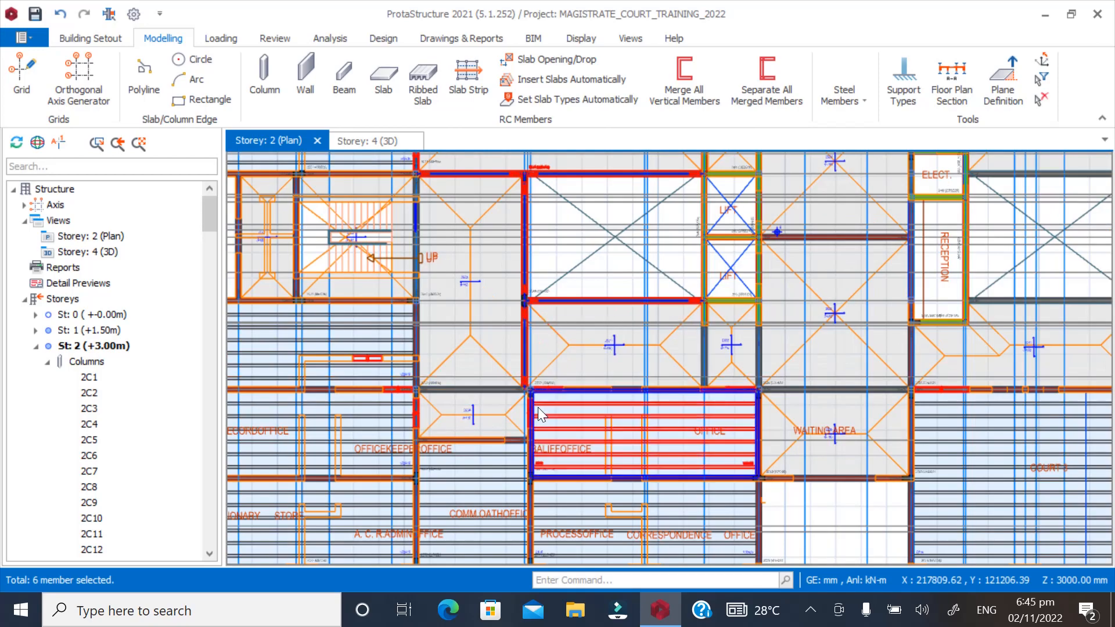
scroll(538, 407, "down", 2)
scroll(582, 383, "down", 2)
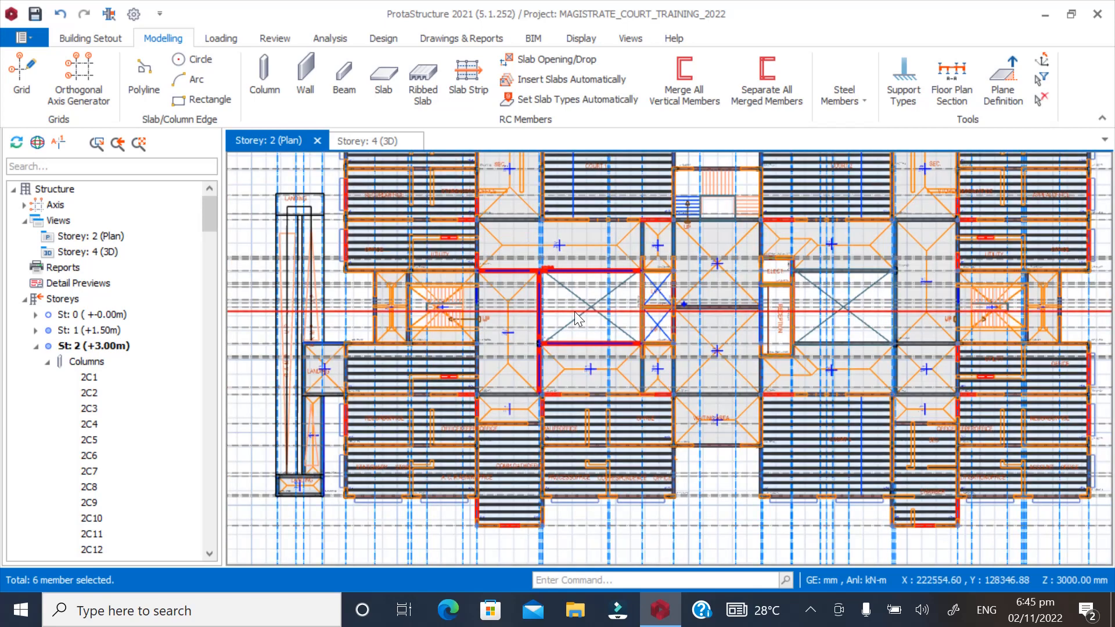
scroll(640, 239, "up", 3)
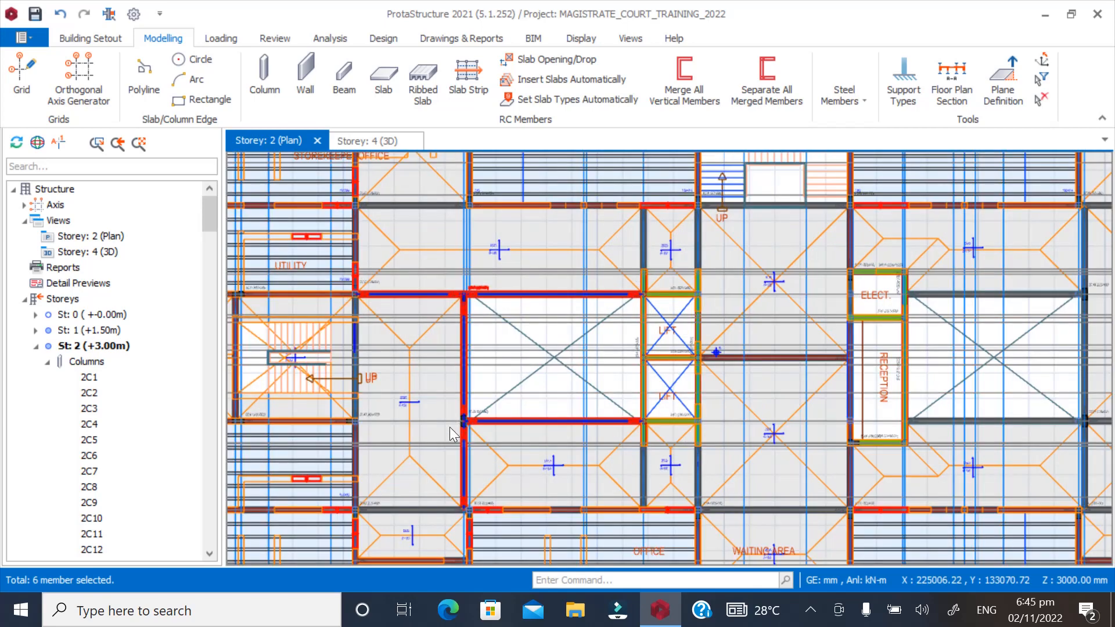
scroll(514, 329, "down", 1)
scroll(503, 350, "up", 1)
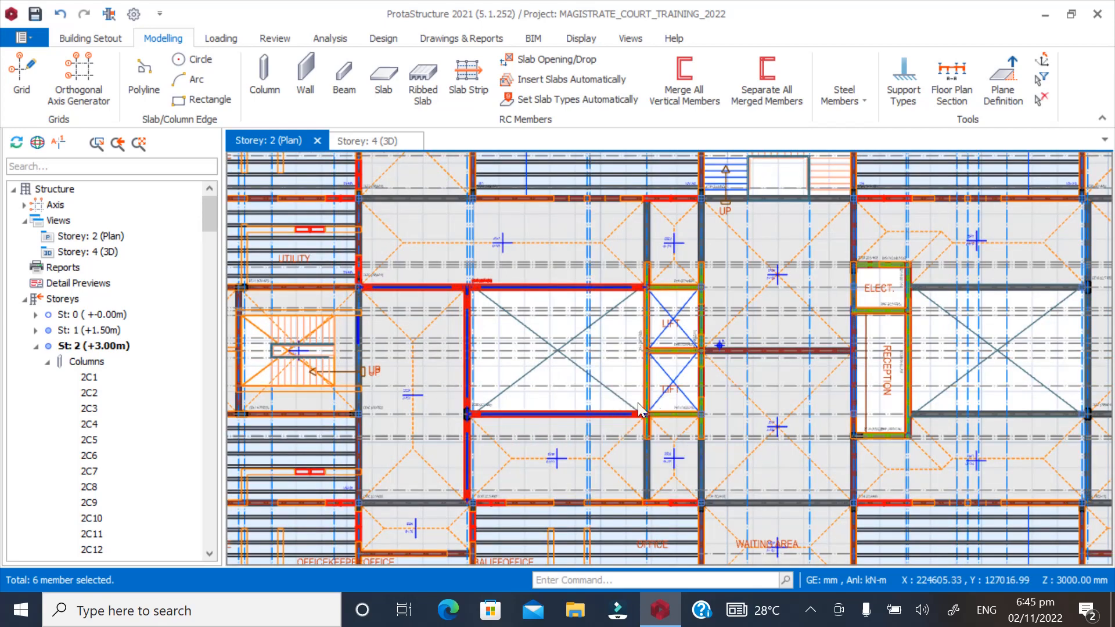
Add walls 2W10, 2W9 and 2W6 around the ELECT. room to the selection
scroll(956, 296, "up", 3)
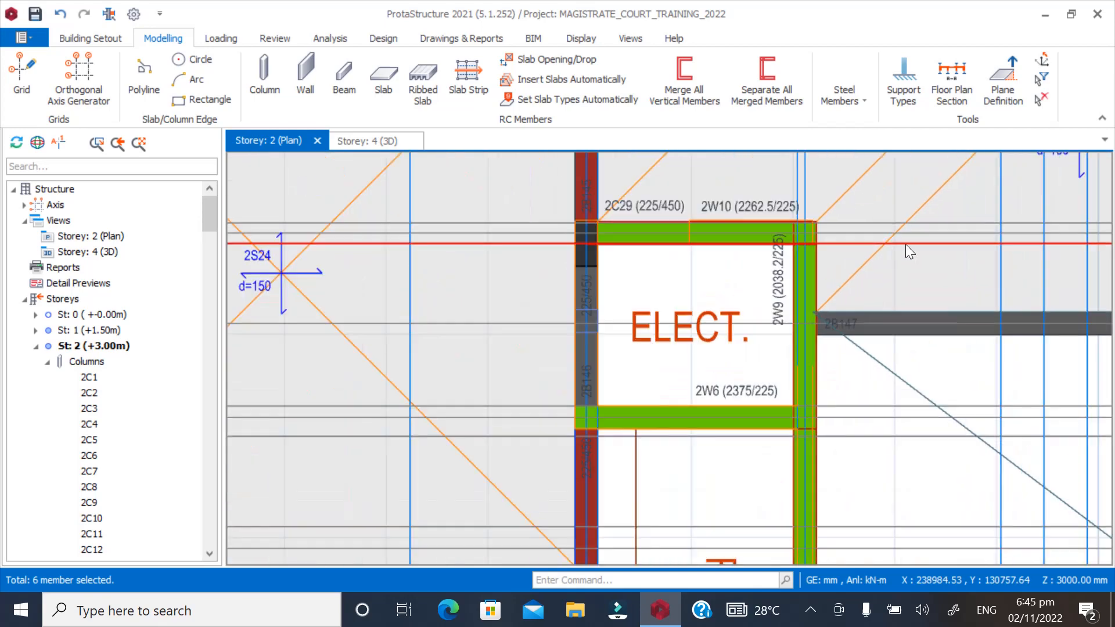
scroll(724, 173, "up", 1)
left_click(707, 230)
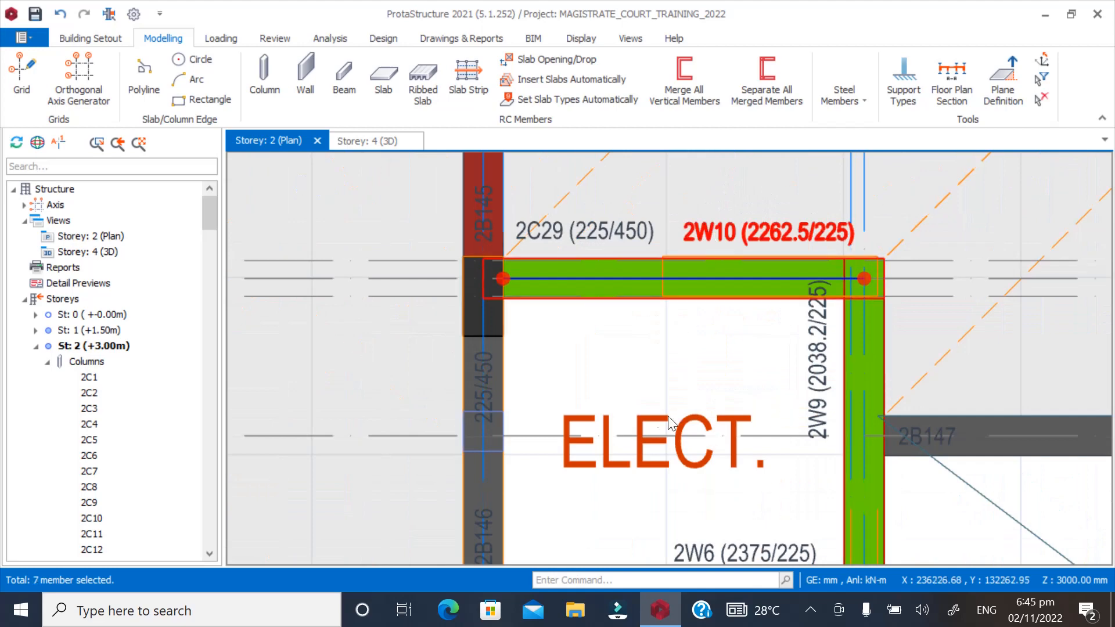
scroll(534, 248, "down", 3)
scroll(746, 367, "up", 2)
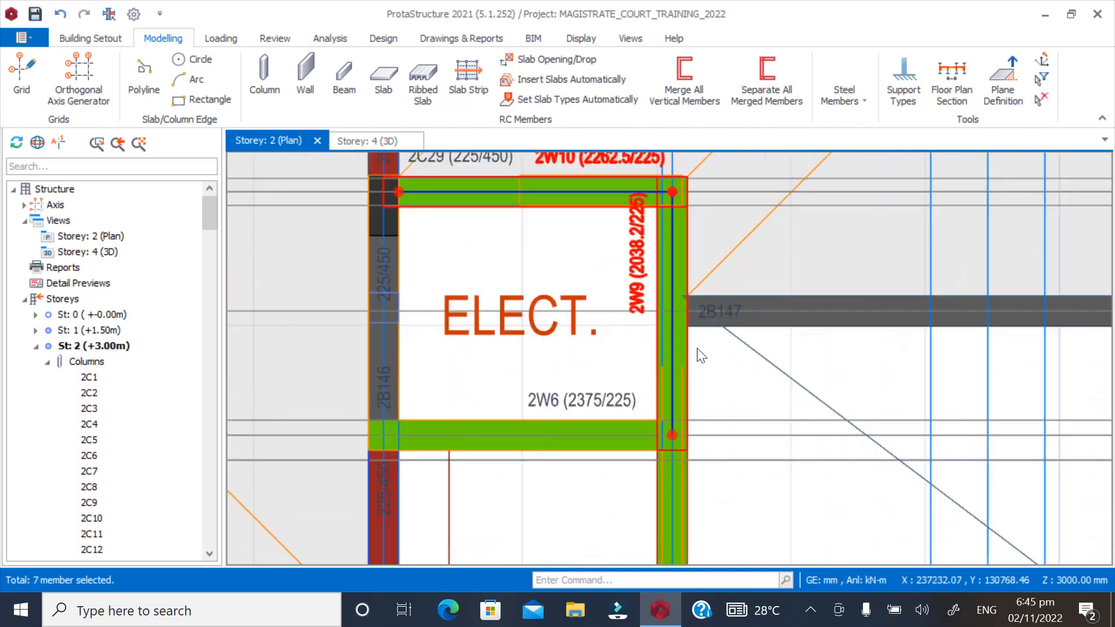
left_click(646, 281)
scroll(680, 225, "down", 3)
scroll(598, 394, "up", 3)
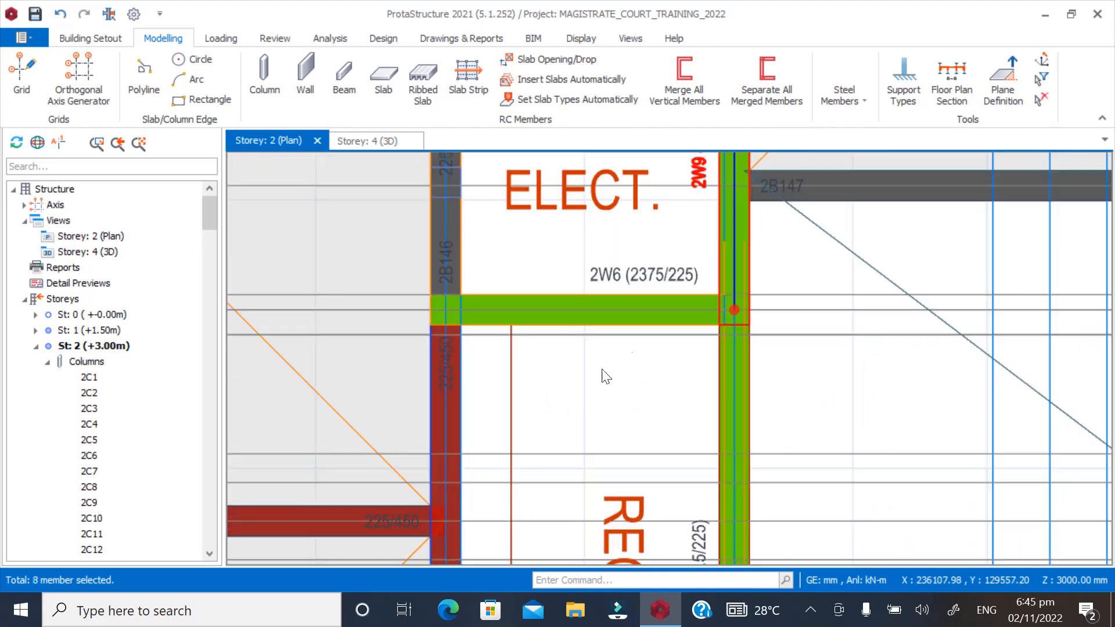
left_click(633, 291)
scroll(657, 252, "down", 3)
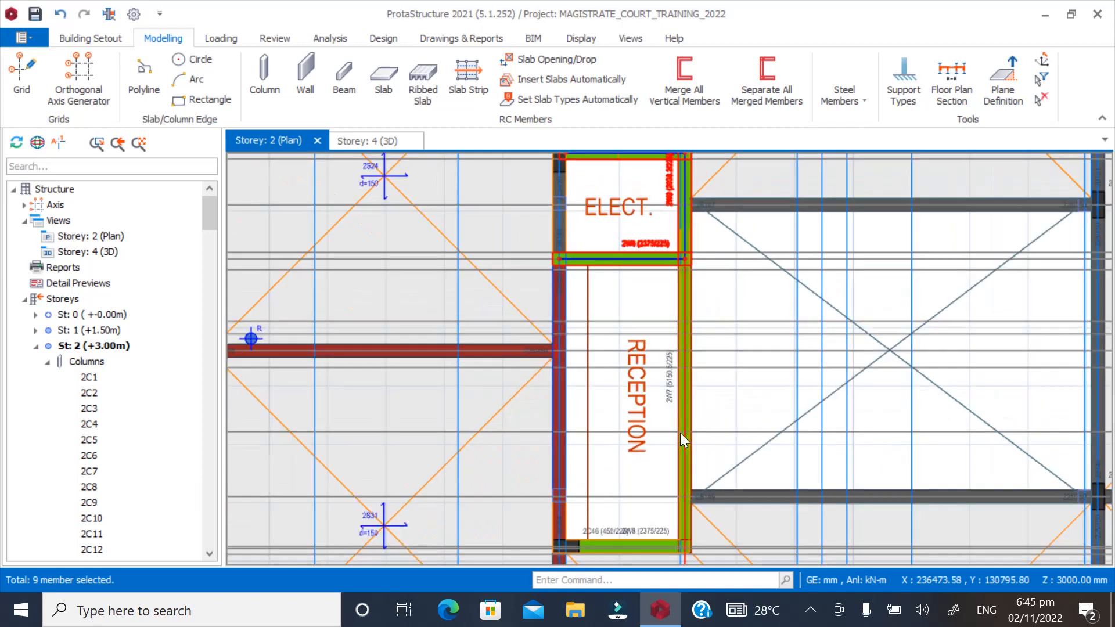
Add walls 2W7 and 2W8 around the reception to the selection
scroll(681, 434, "up", 2)
left_click(683, 394)
scroll(692, 259, "down", 3)
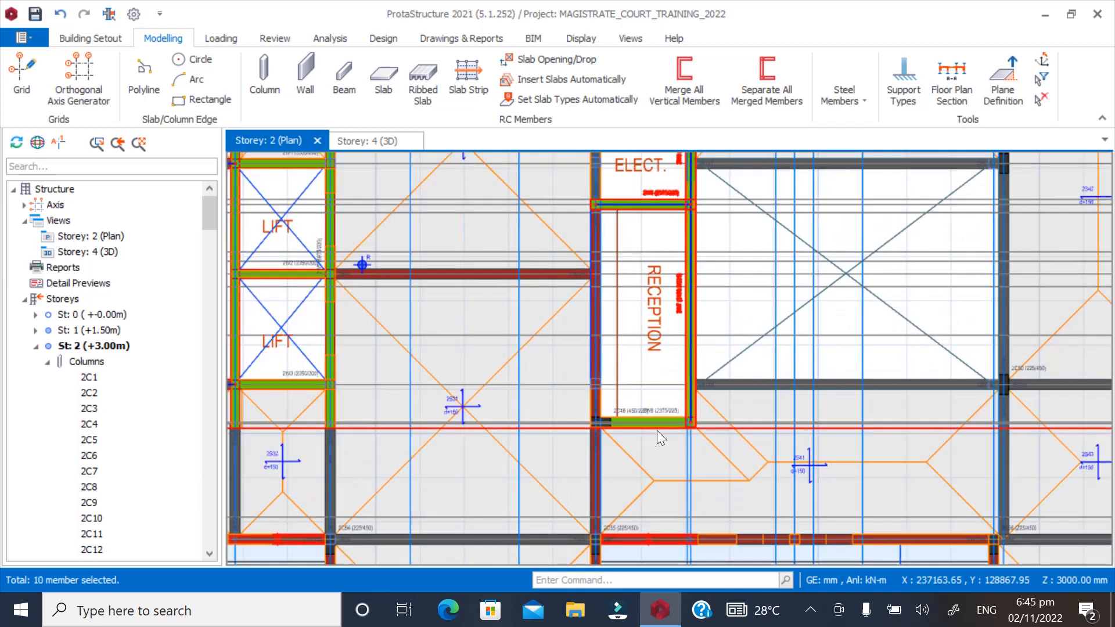
scroll(657, 430, "up", 3)
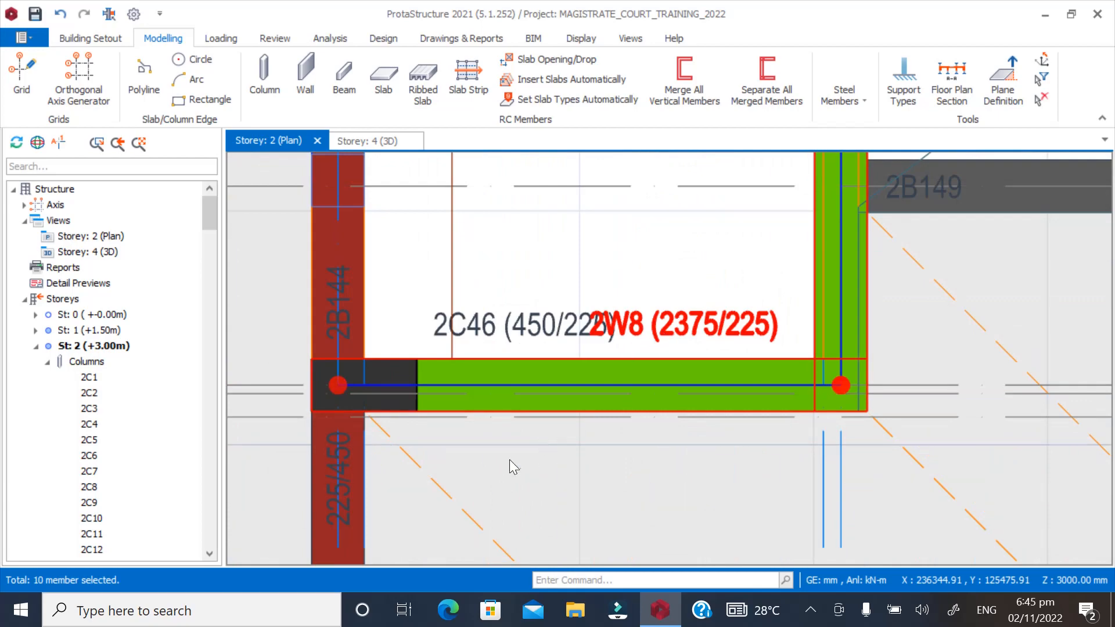
left_click(436, 445)
scroll(409, 440, "down", 3)
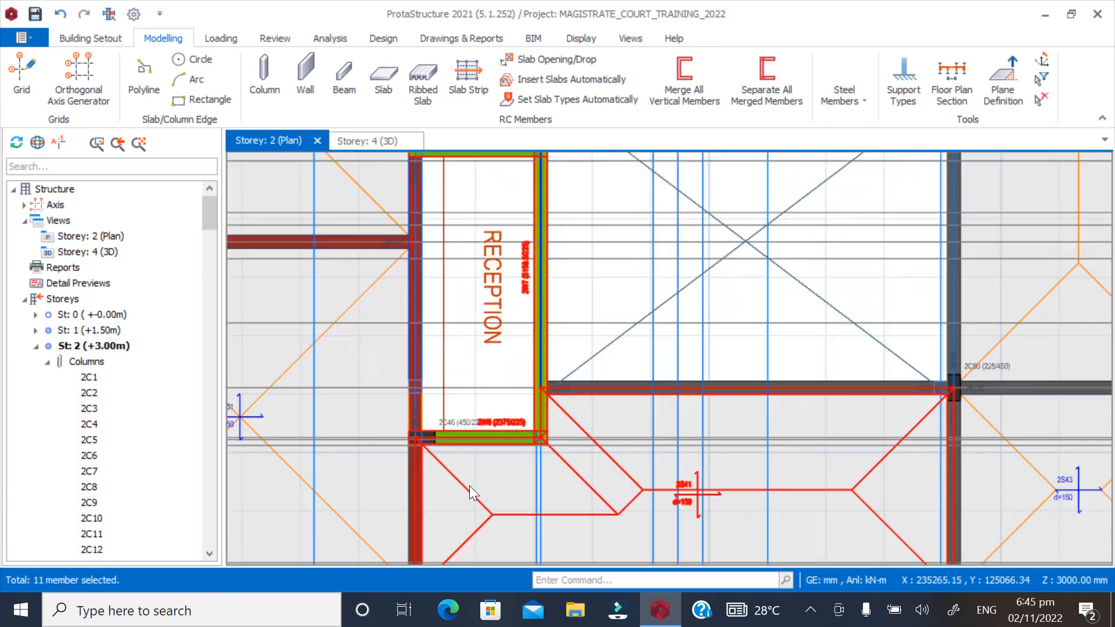
Add column 2C50 and beam 2B149, running between it and the reception wall, to the selection
scroll(522, 472, "down", 2)
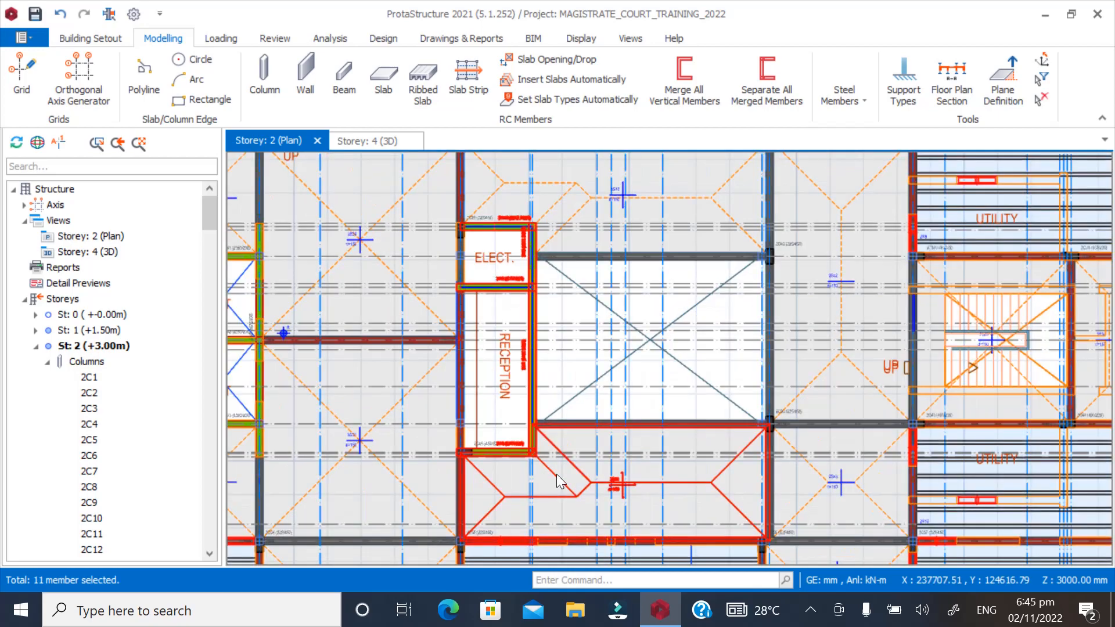
scroll(795, 427, "up", 4)
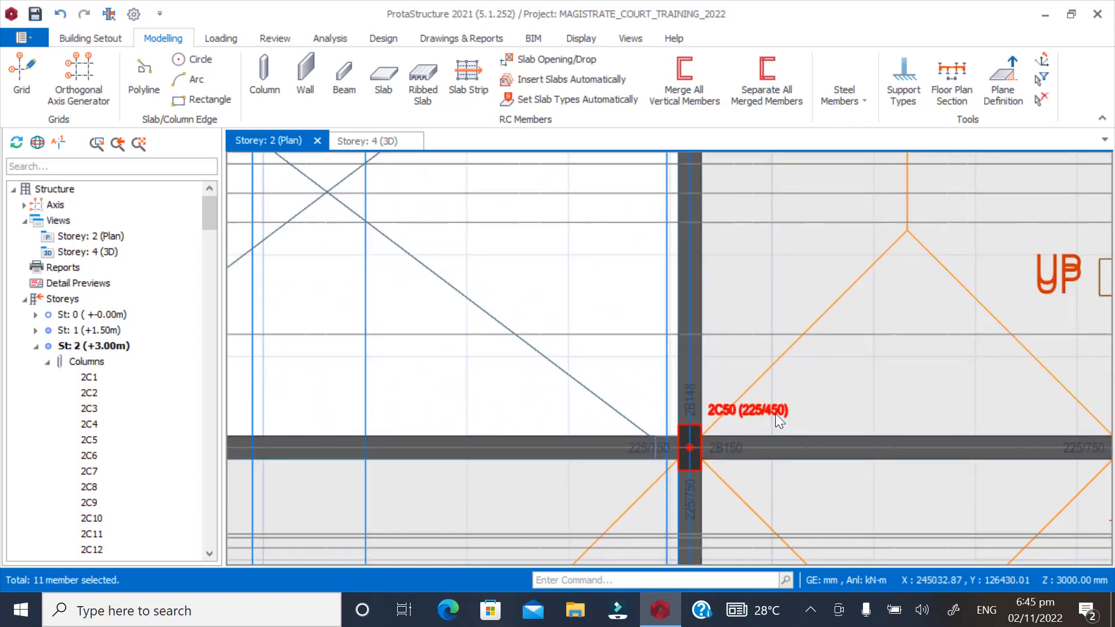
left_click(639, 453)
left_click(700, 374)
scroll(698, 312, "down", 2)
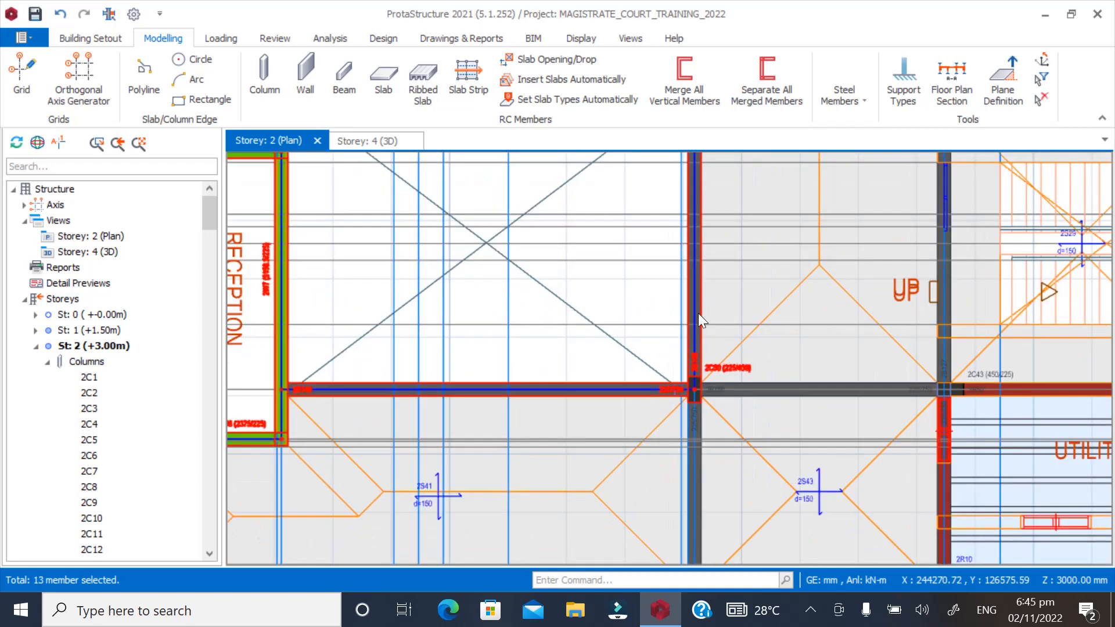
Add beam 2B148 above column 2C50 and the beam continuing below the column to the selection
scroll(709, 466, "up", 2)
scroll(708, 465, "up", 2)
left_click(676, 345)
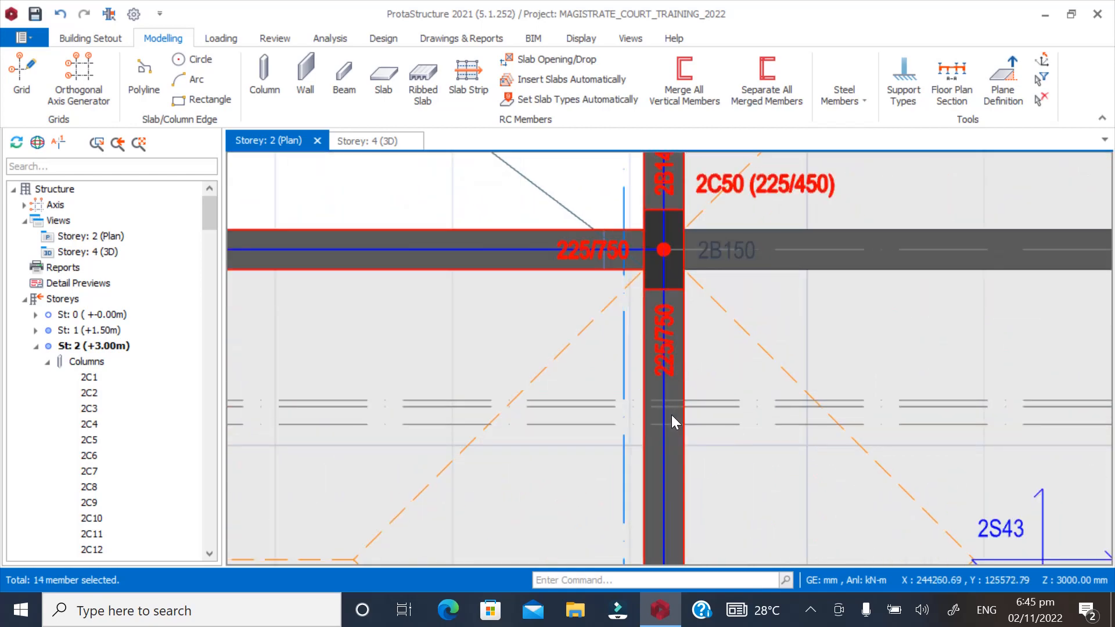
scroll(681, 465, "down", 1)
scroll(681, 464, "down", 3)
left_click(685, 475)
Add beams 2B147 and 2B151, which meet at column 2C49, to the selection
scroll(692, 486, "down", 3)
scroll(591, 319, "up", 2)
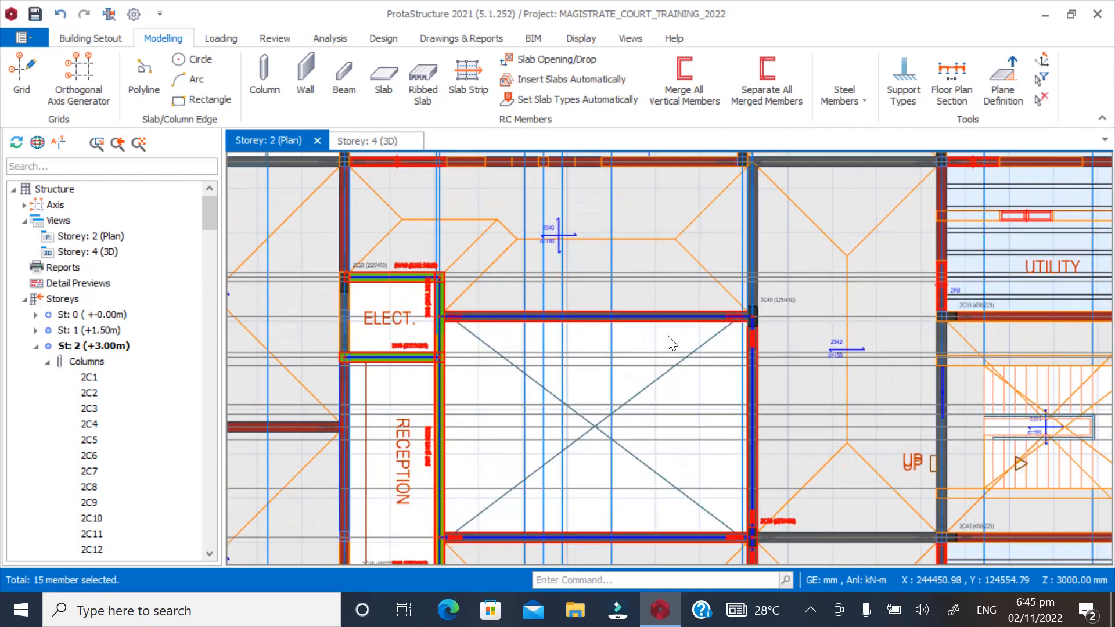
scroll(720, 335, "up", 3)
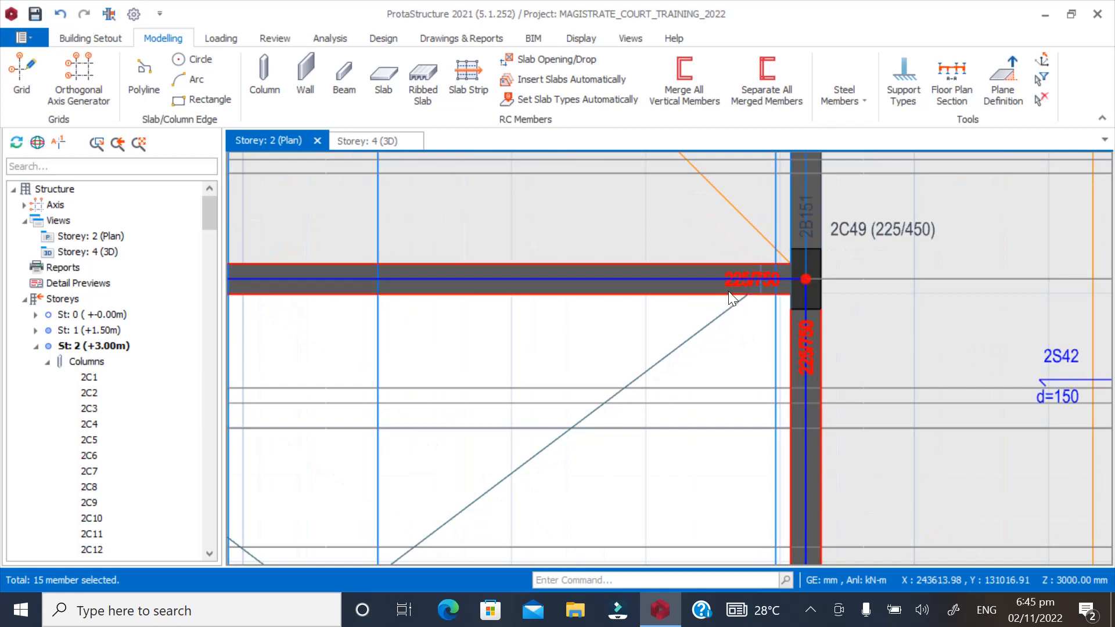
mouse_move(755, 313)
left_click(817, 219)
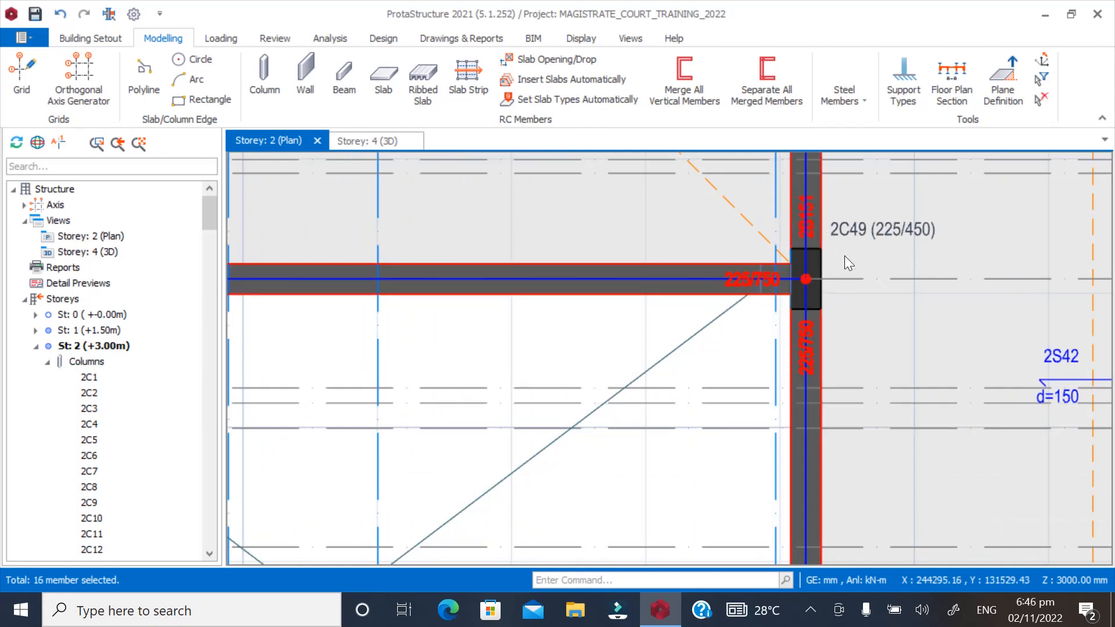
scroll(853, 263, "down", 2)
scroll(853, 262, "down", 3)
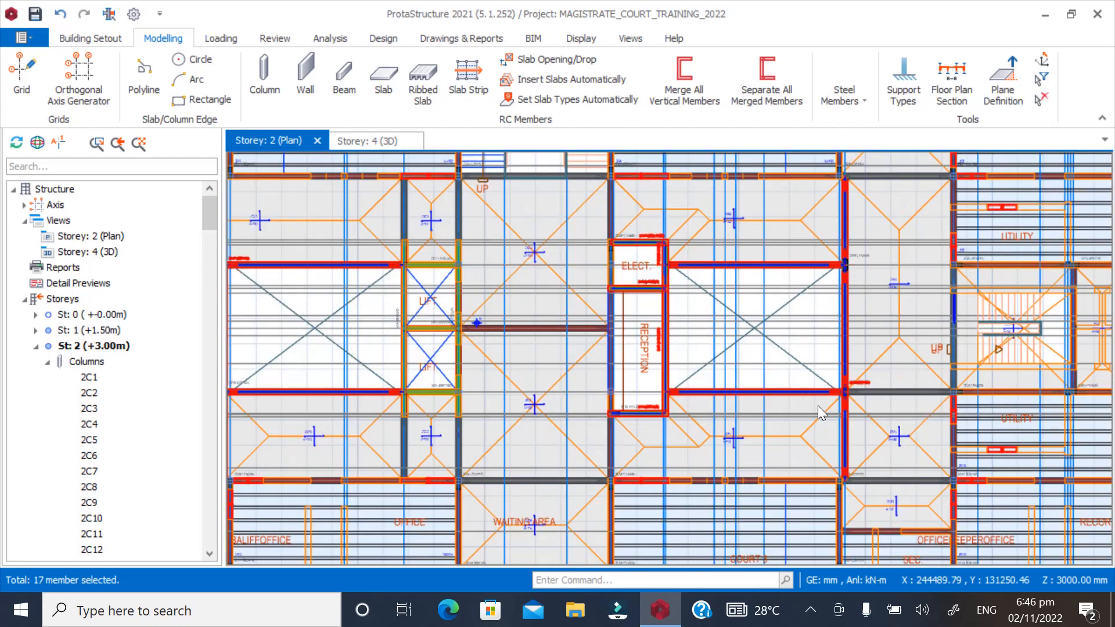
Start generating the selected storey 2 members to other storeys, with storeys 4, 6, 8 and 9 as targets
left_click(819, 405)
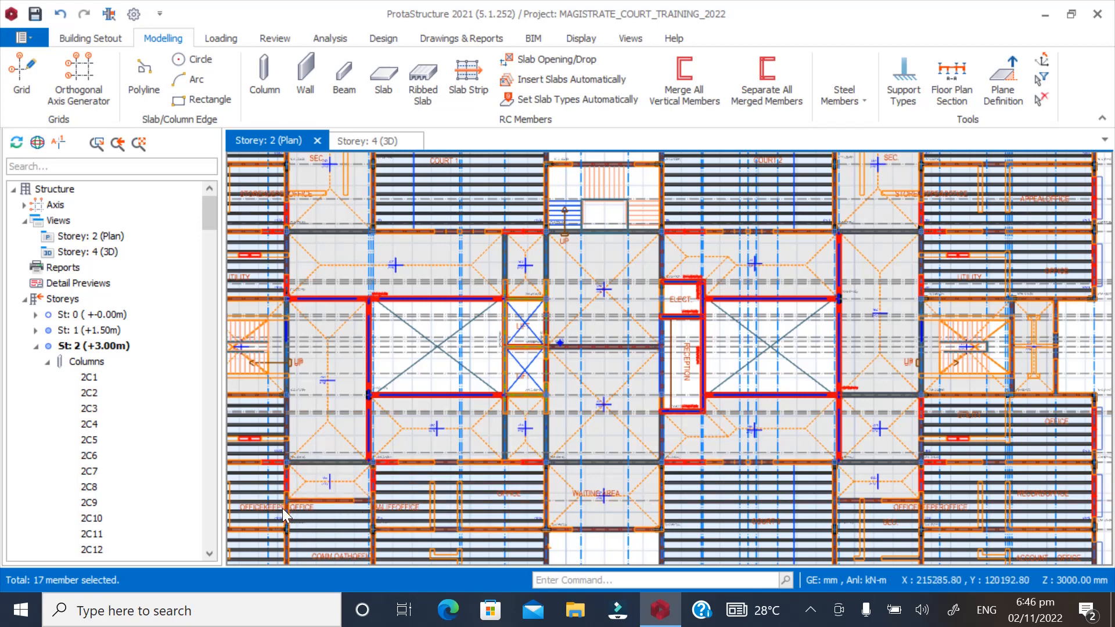
scroll(307, 478, "up", 1)
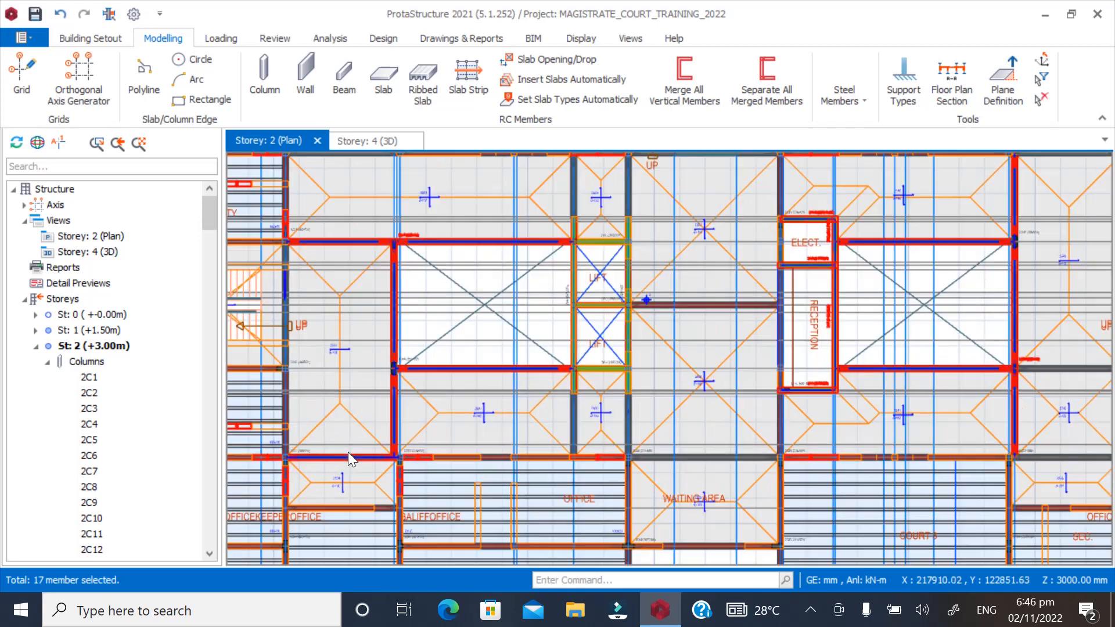
scroll(356, 454, "down", 1)
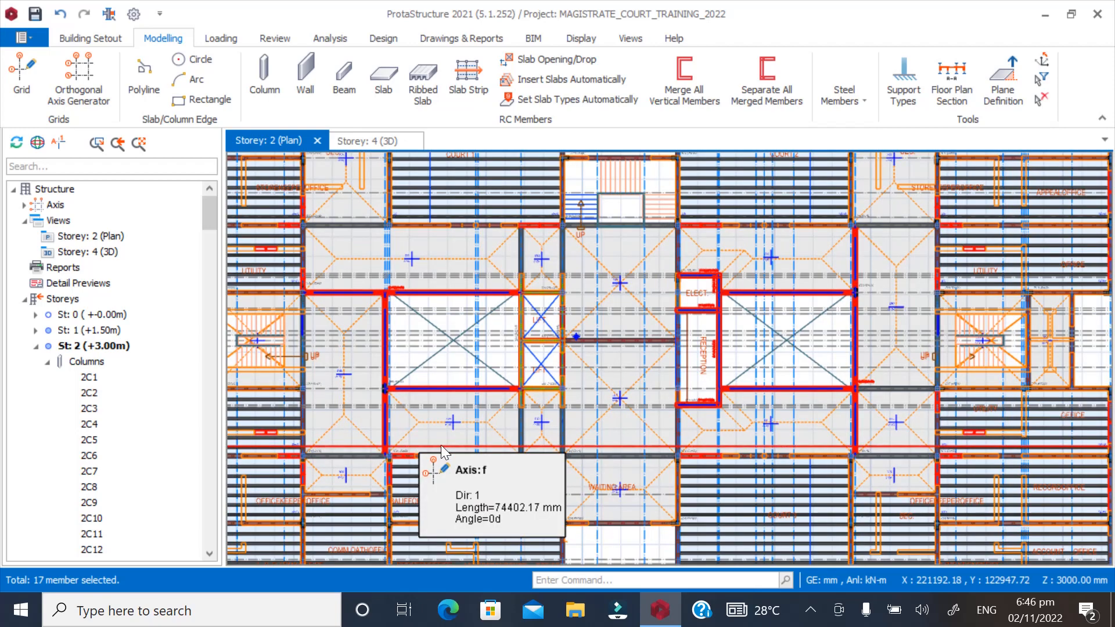
scroll(448, 311, "up", 2)
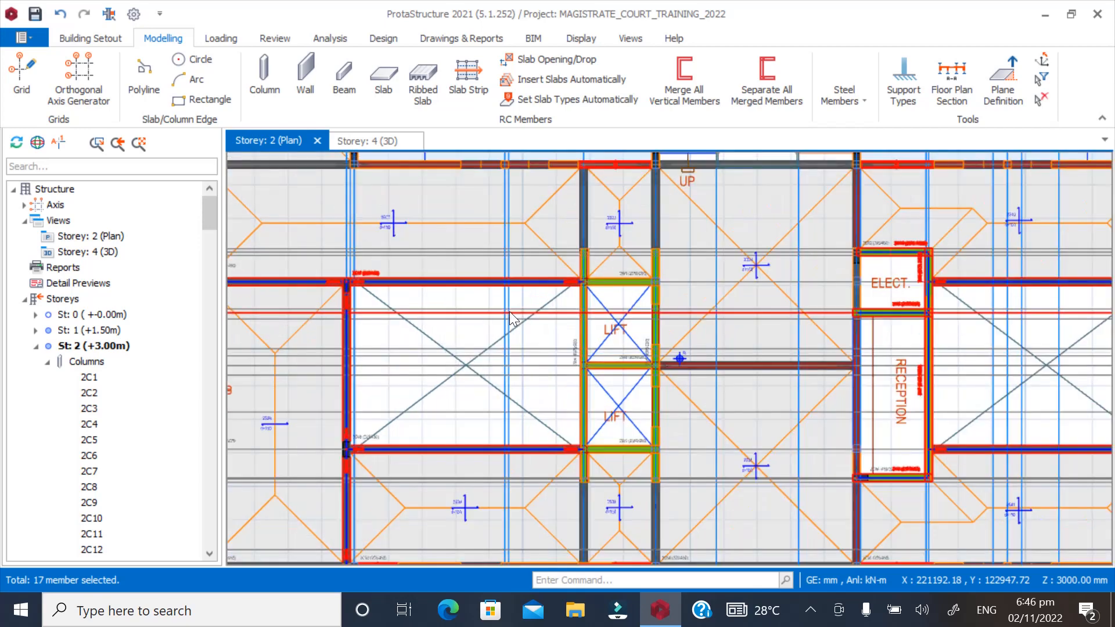
right_click(528, 287)
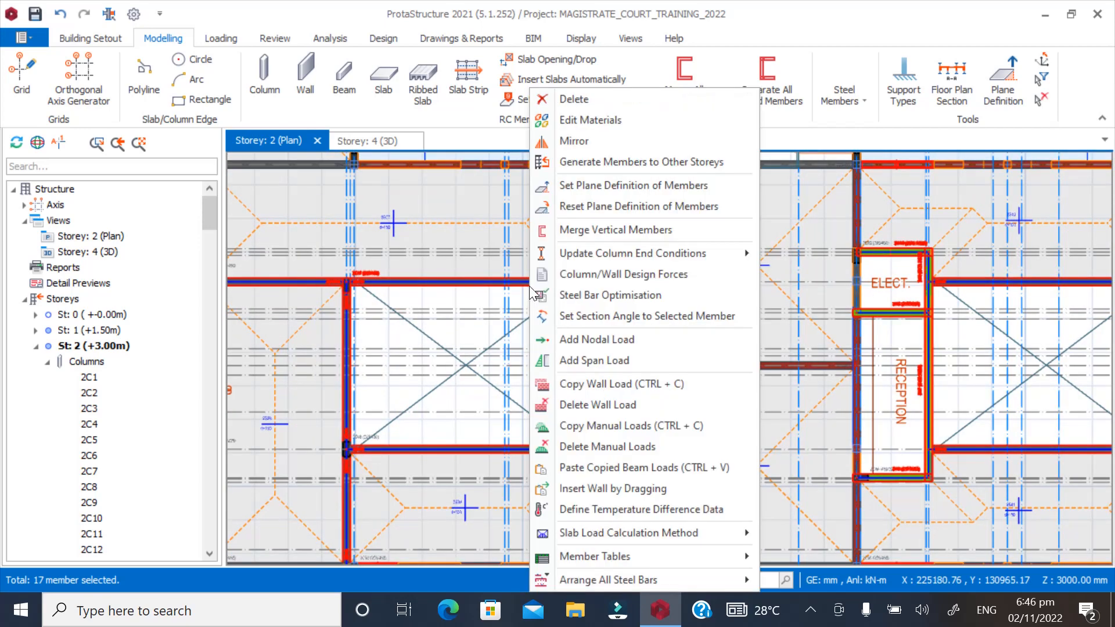
left_click(583, 161)
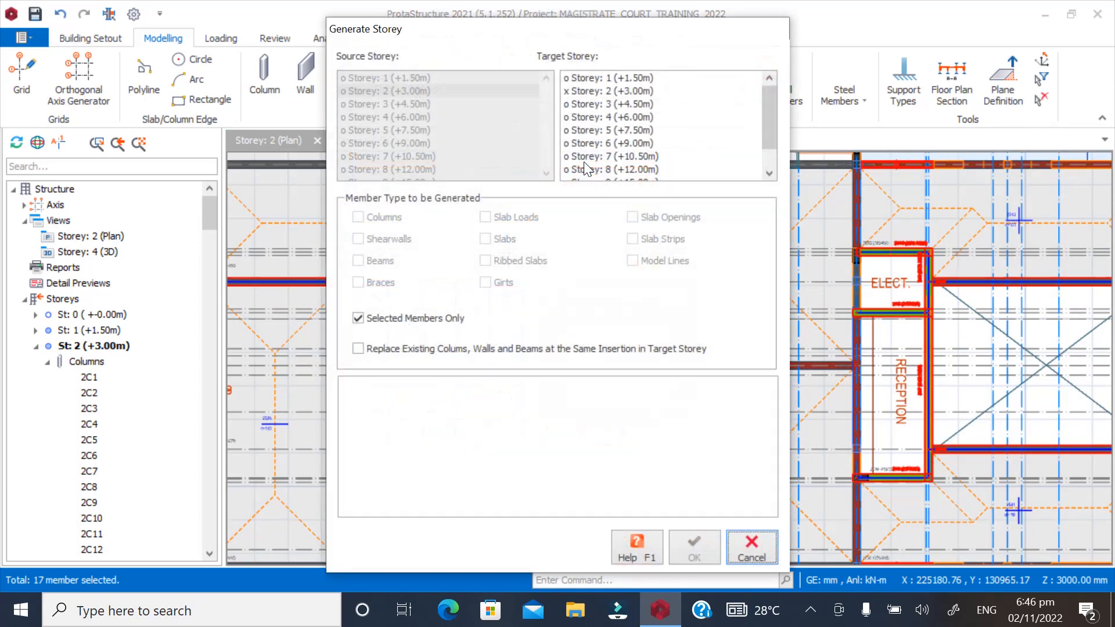
left_click(603, 116)
scroll(604, 133, "down", 1)
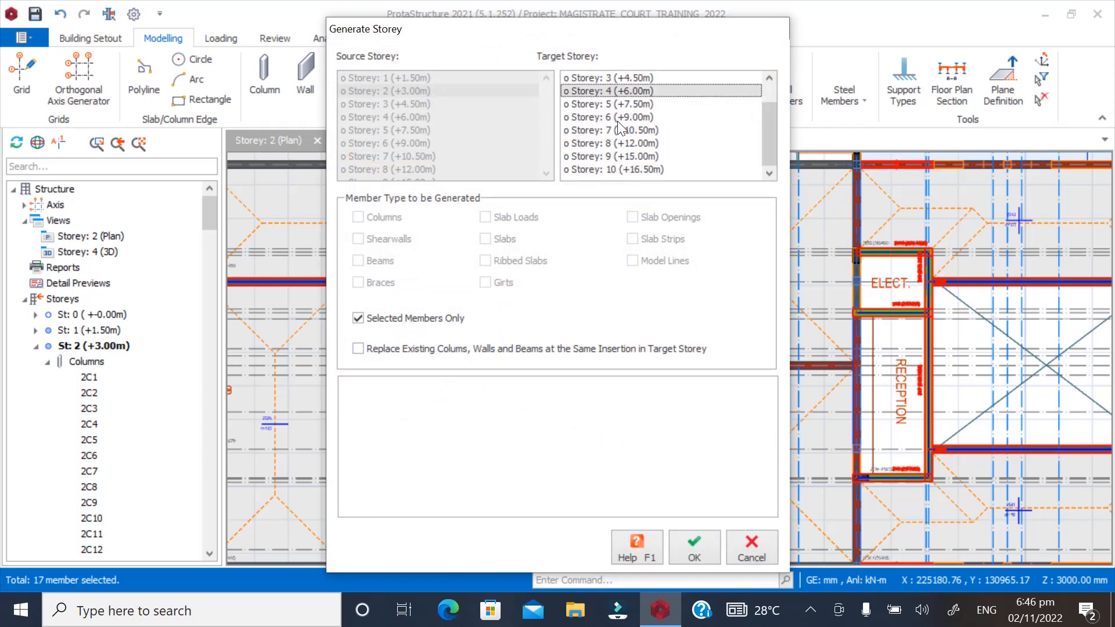
left_click(609, 119)
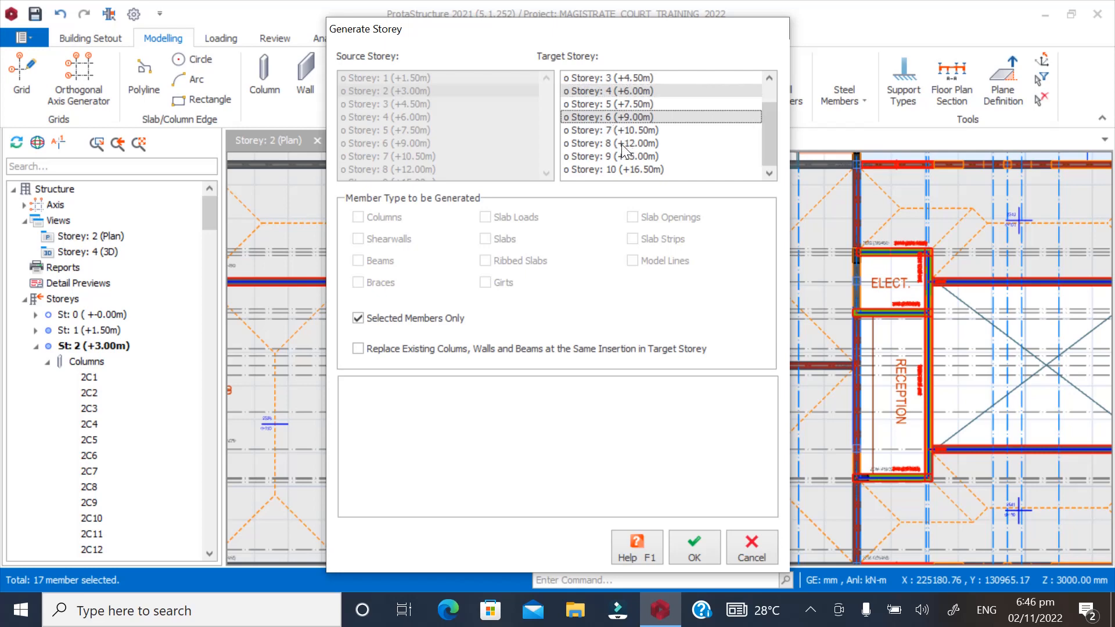
left_click(605, 144)
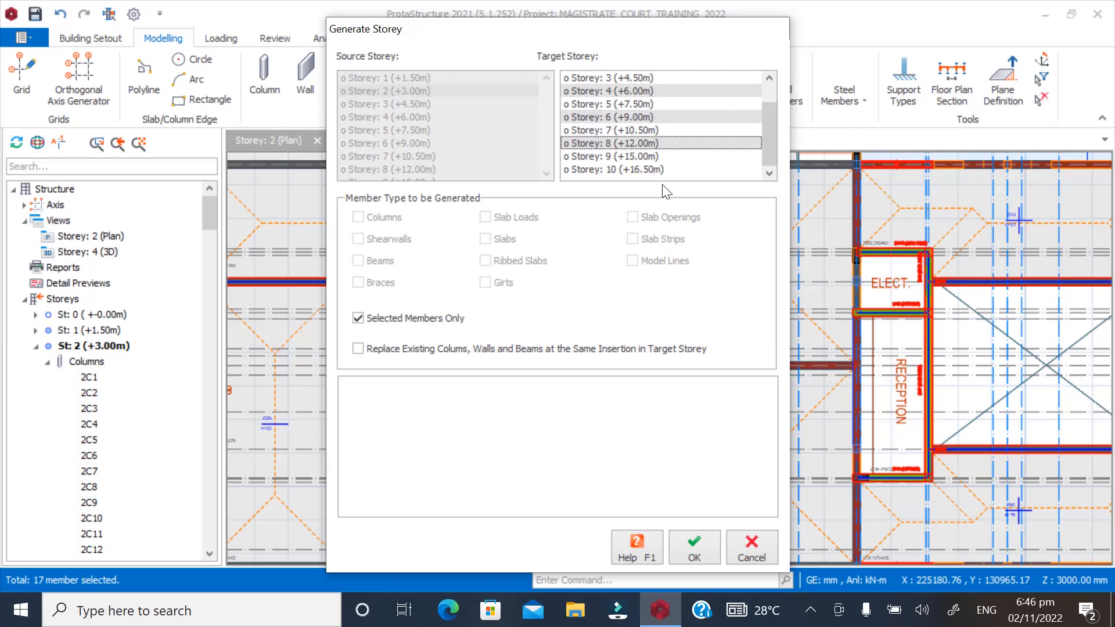
left_click(611, 157, "ctrl")
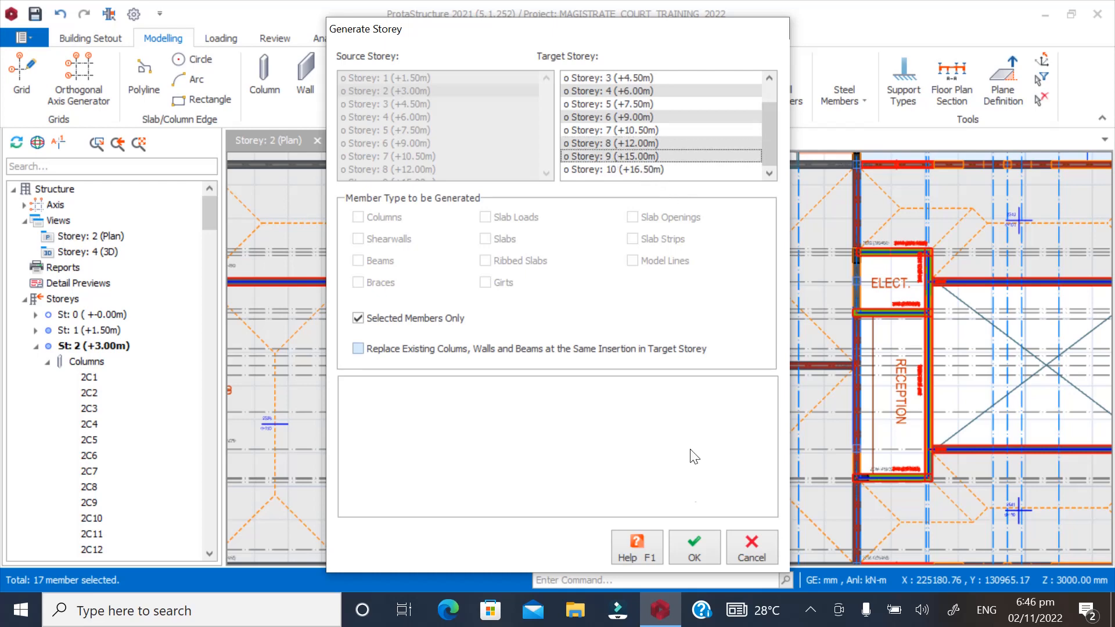
Run the member generation, accepting that it cannot be undone, and close the Generate Storey dialog
left_click(693, 546)
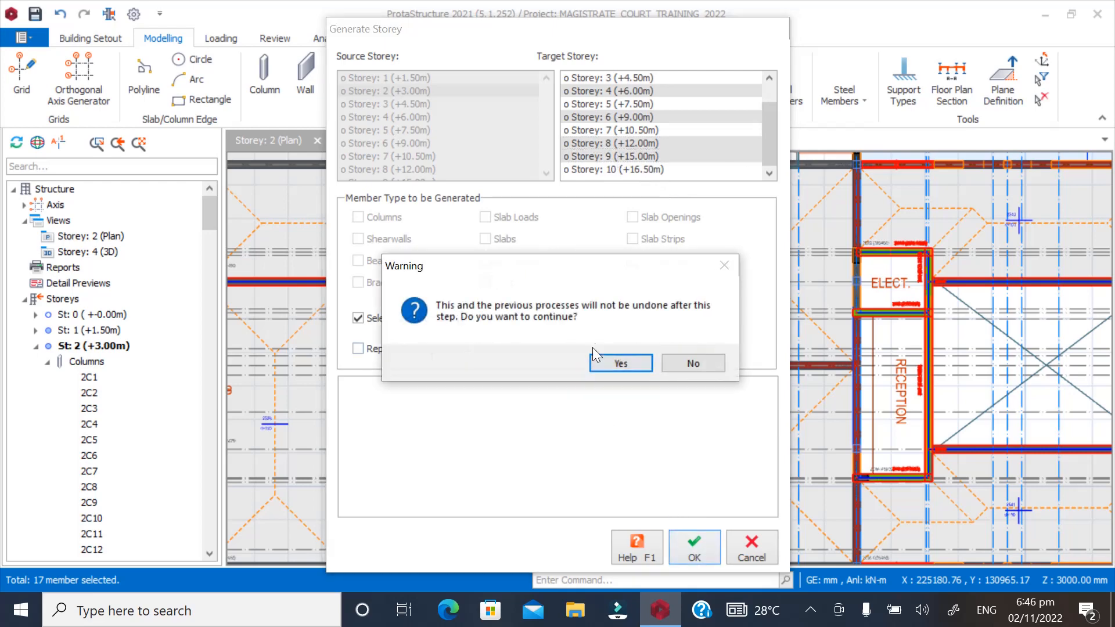
left_click(625, 361)
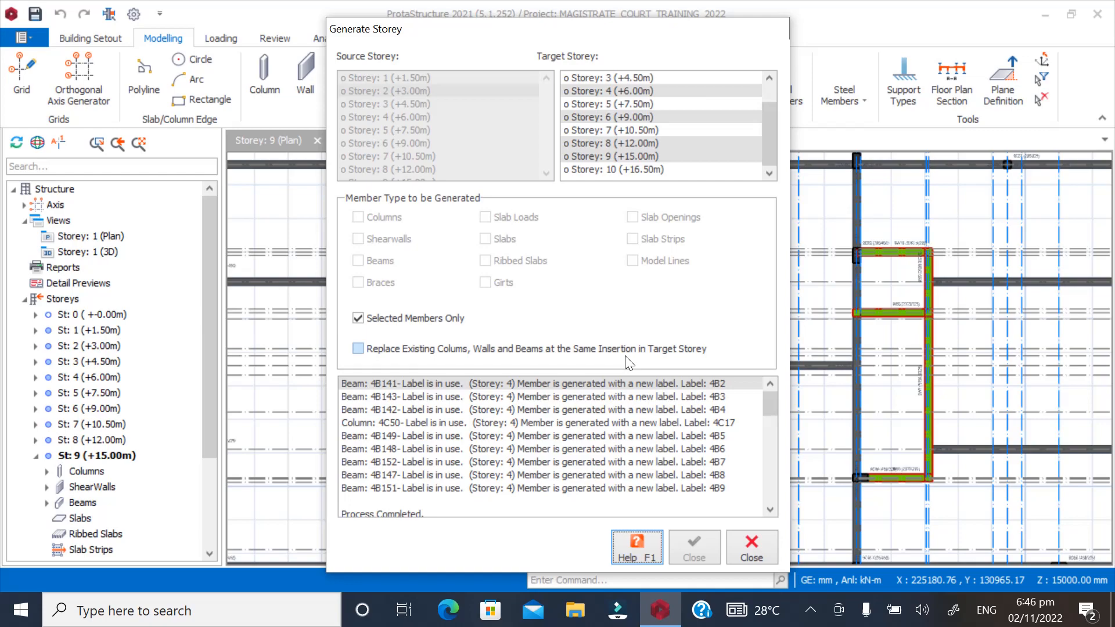
left_click(750, 544)
scroll(574, 343, "down", 2)
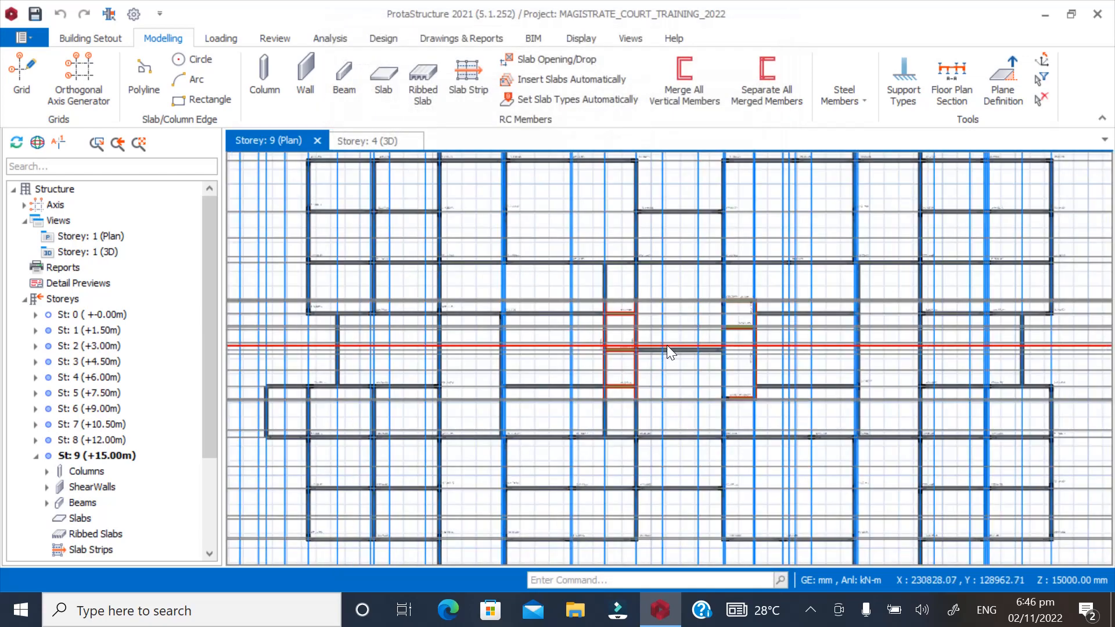
scroll(493, 381, "up", 3)
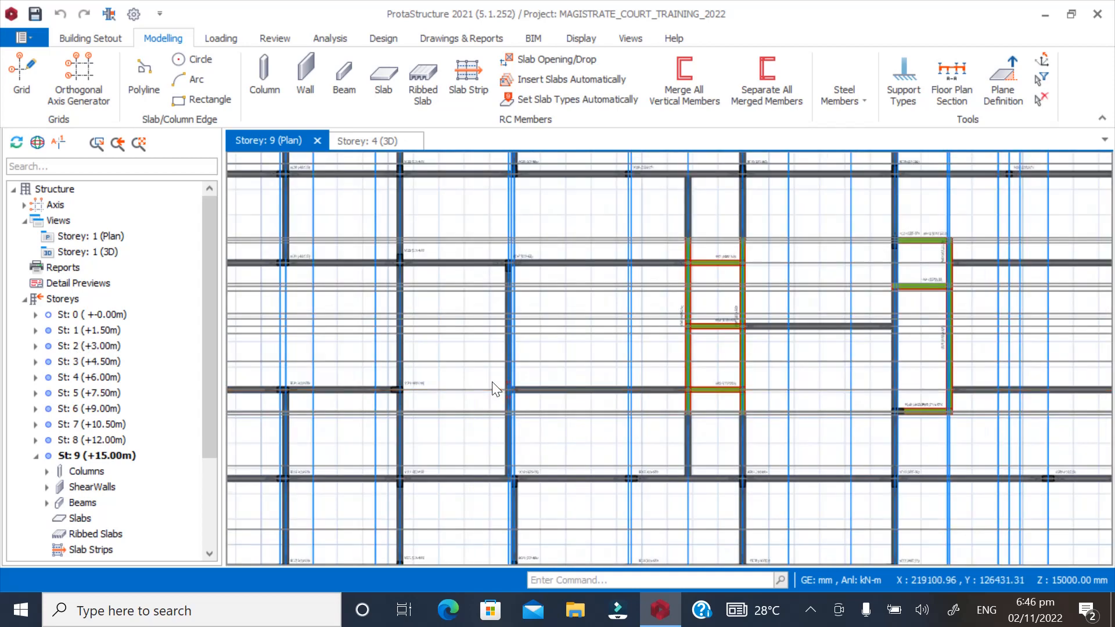
On storey 2, select the column at the lower-left corner of the void left of the lifts and start generating it to other storeys
scroll(465, 413, "up", 5)
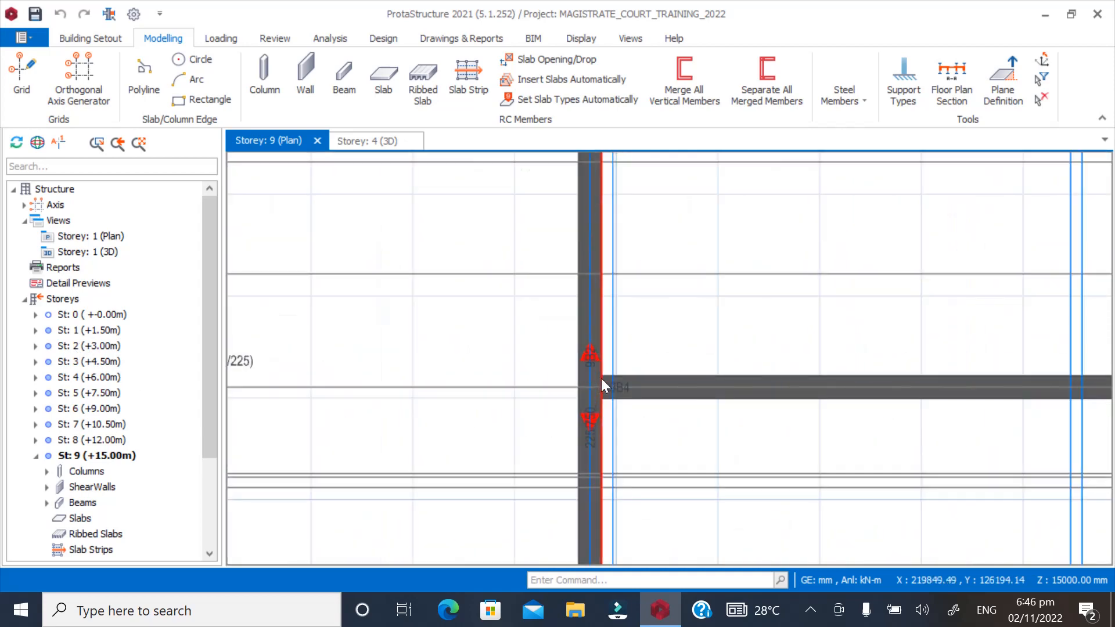
scroll(577, 407, "down", 4)
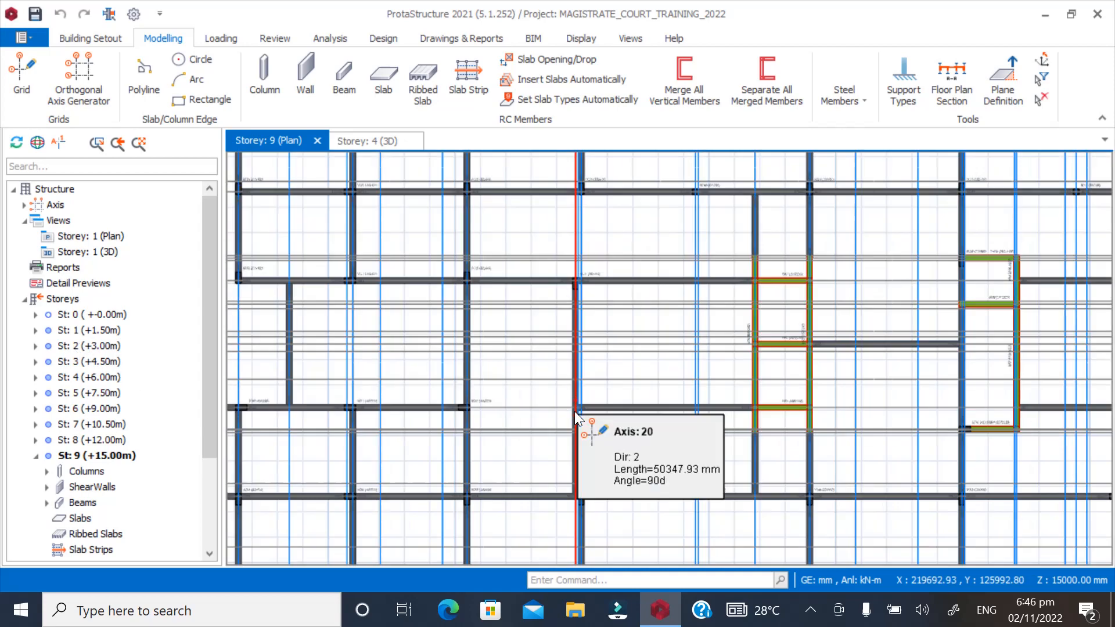
scroll(574, 411, "up", 5)
scroll(522, 414, "down", 5)
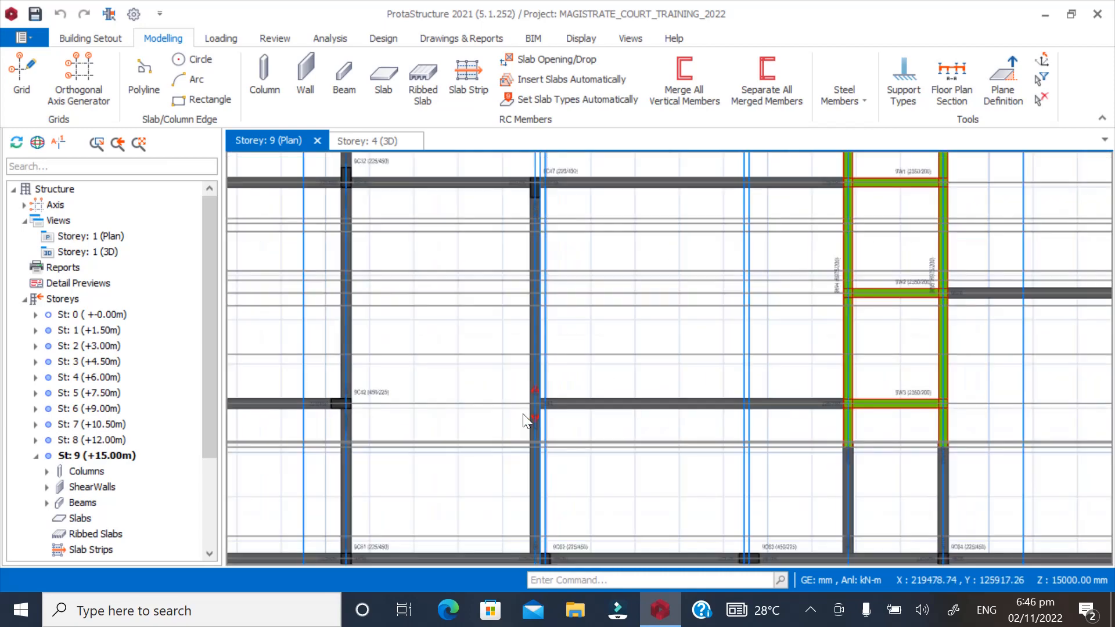
scroll(527, 417, "up", 1)
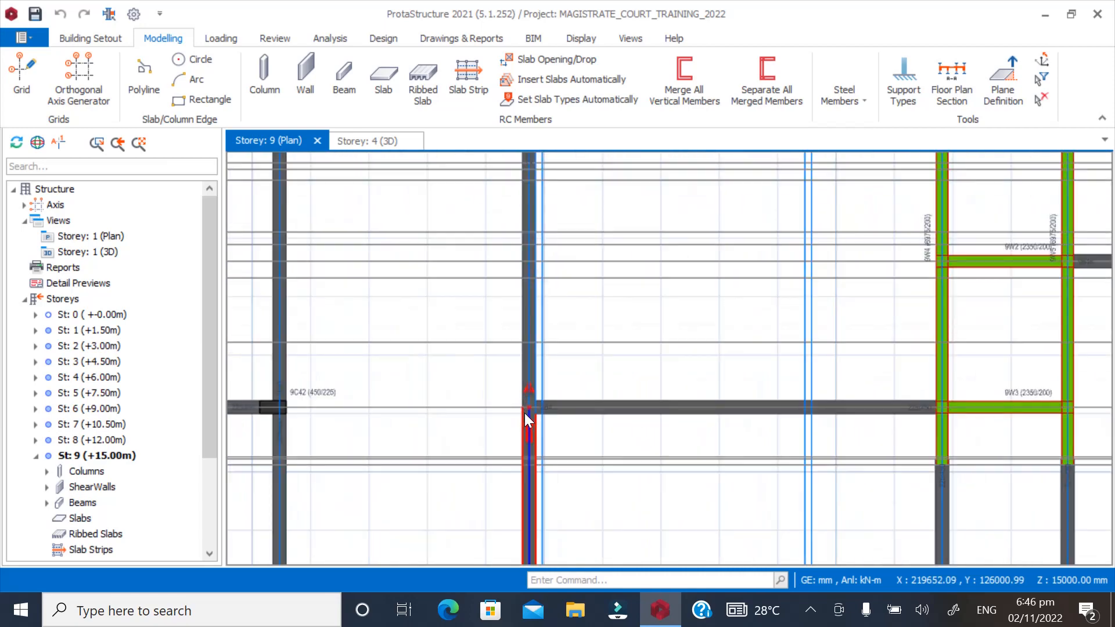
double_click(86, 346)
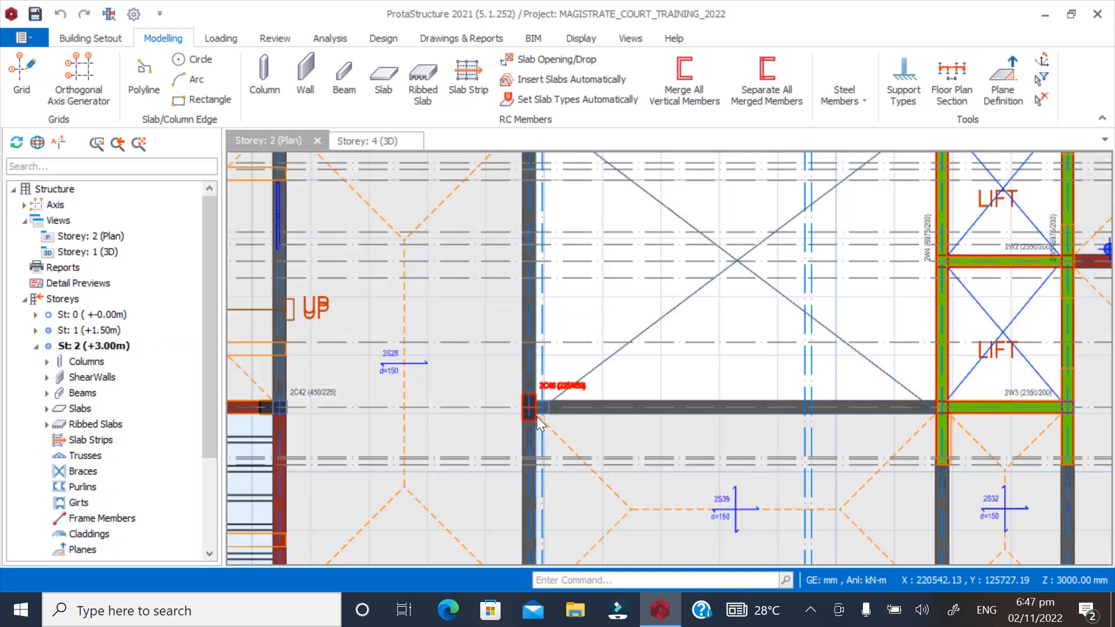
scroll(536, 417, "up", 4)
right_click(580, 345)
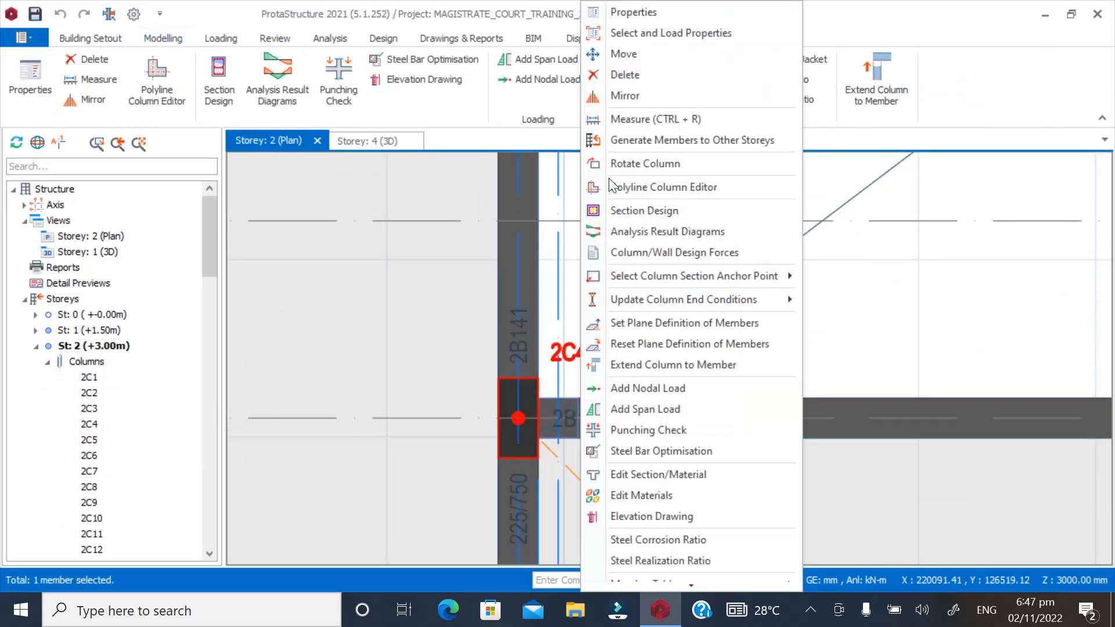
left_click(618, 137)
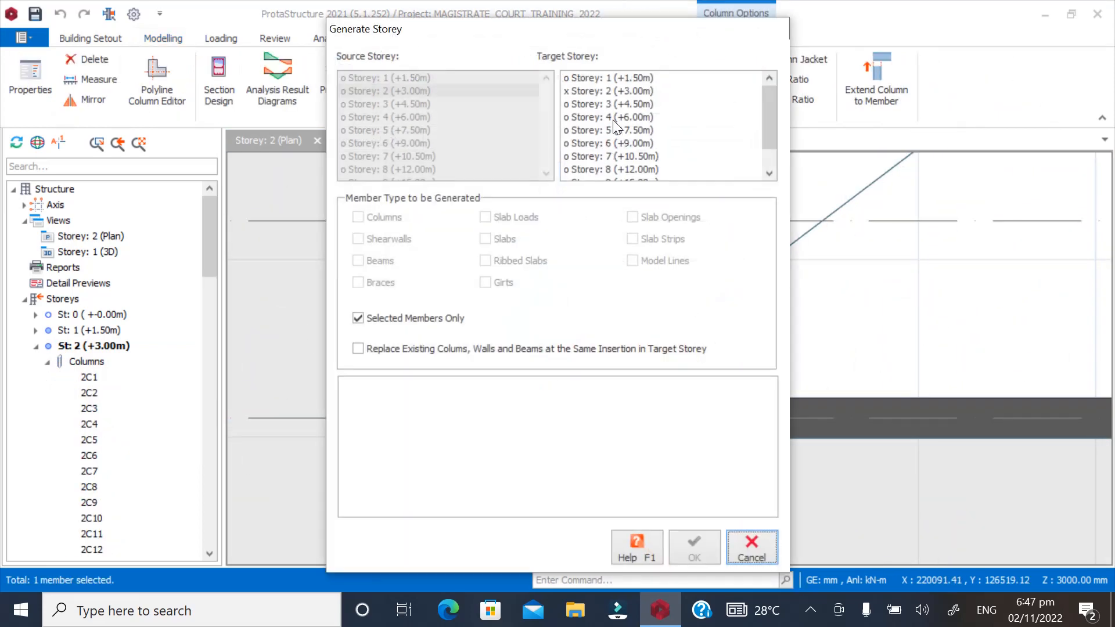
Generate the selected column to storeys 4, 6, 8 and 9 and close the Generate Storey dialog
left_click(614, 118)
left_click(607, 144, "ctrl")
left_click(609, 169, "ctrl")
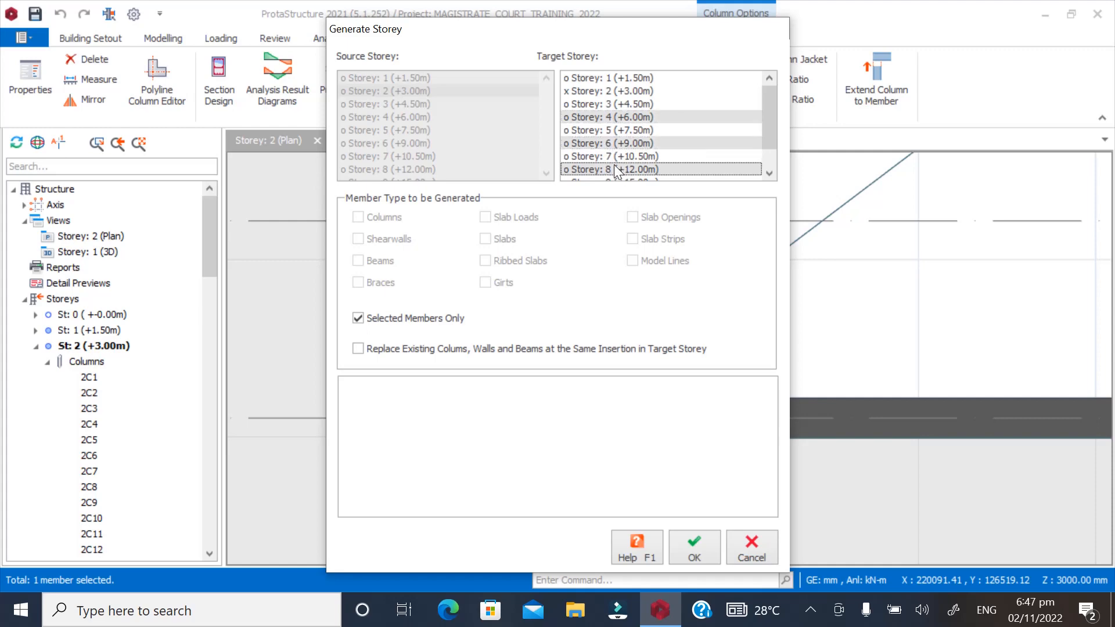
scroll(611, 160, "down", 1)
left_click(610, 156, "ctrl")
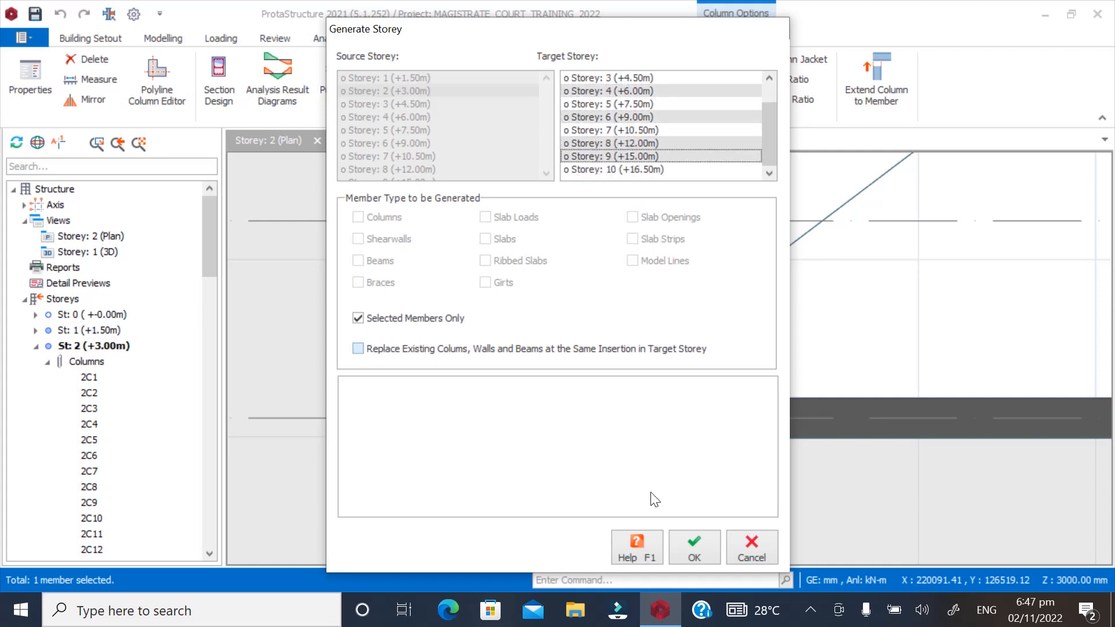
left_click(679, 540)
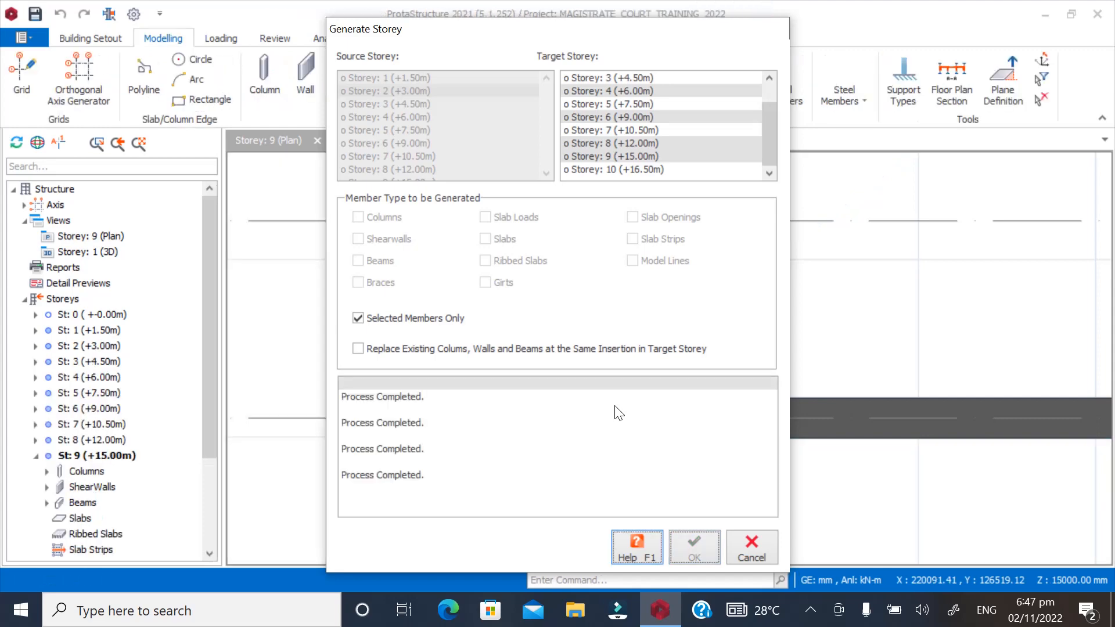
left_click(752, 549)
Compare the storey 9, storey 2 and storey 4 plans around the lifts, reception and side voids for members still missing
scroll(563, 450, "down", 10)
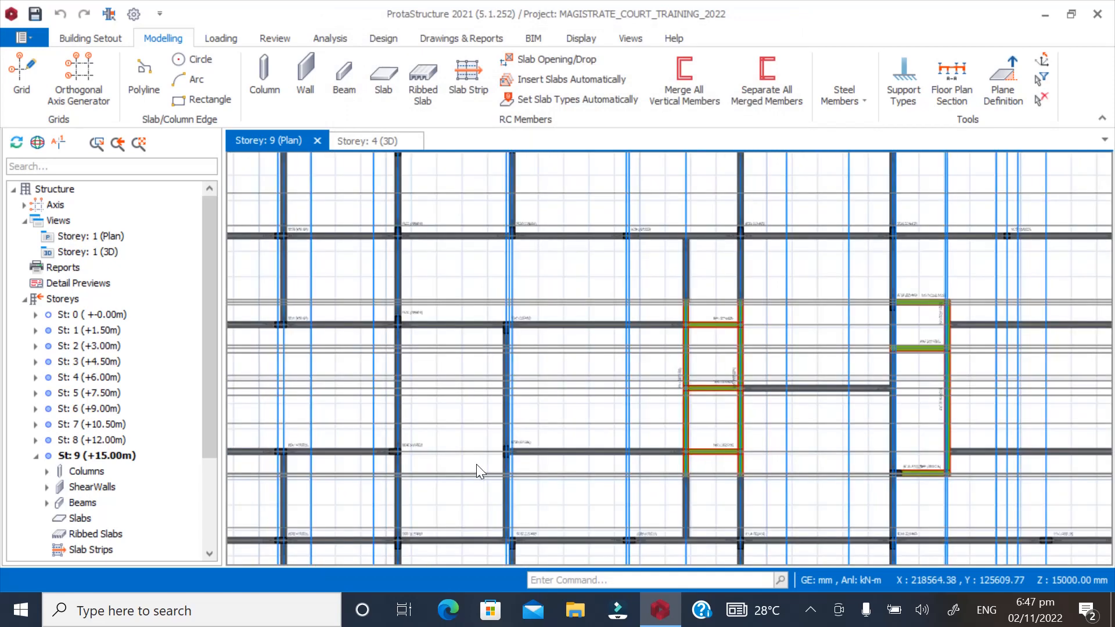
double_click(82, 346)
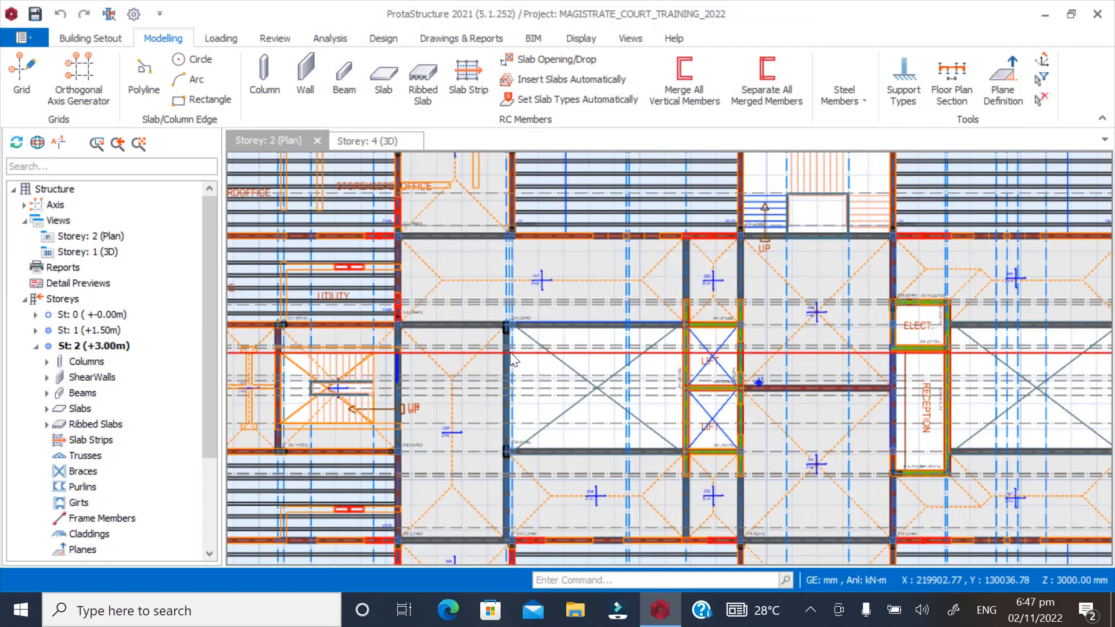
scroll(850, 395, "up", 4)
scroll(850, 396, "down", 5)
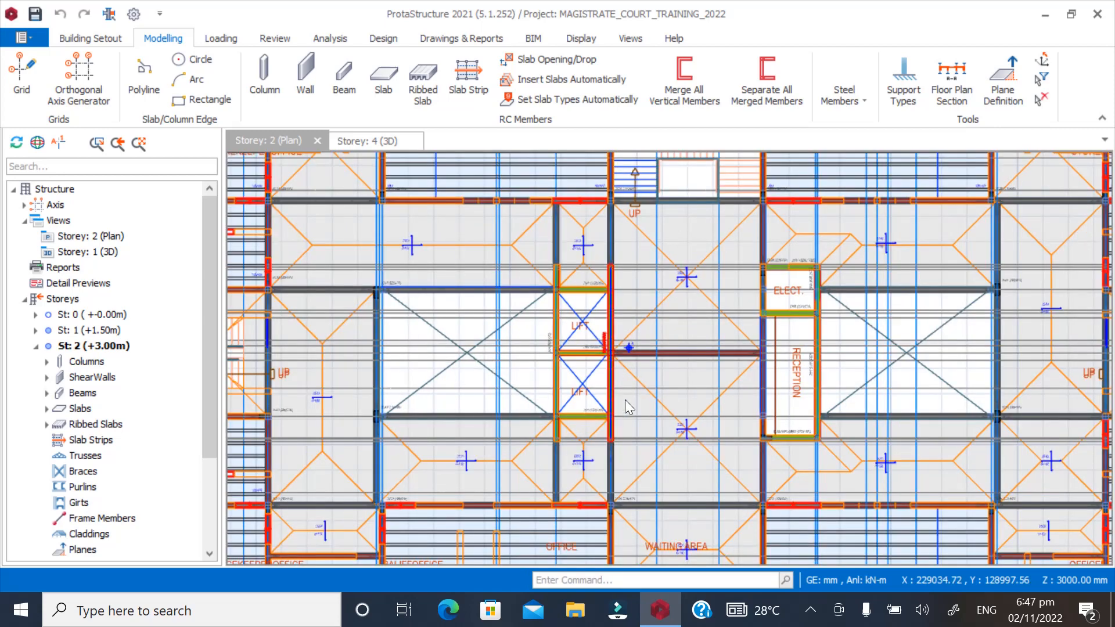
scroll(772, 354, "up", 3)
scroll(788, 351, "down", 4)
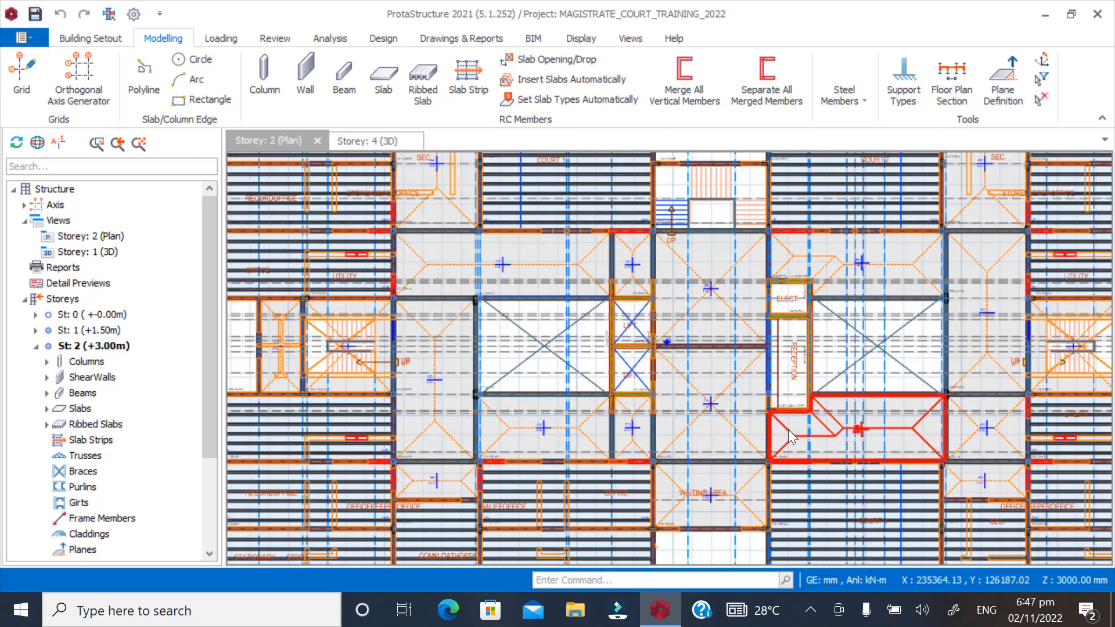
left_click(34, 346)
left_click(74, 379)
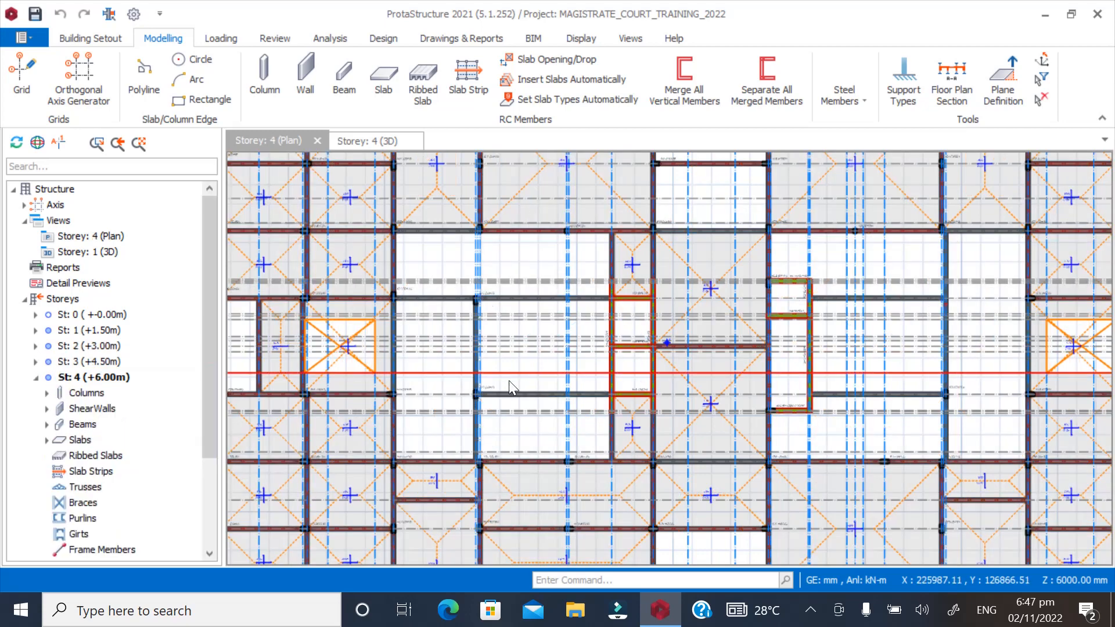
scroll(595, 377, "up", 3)
scroll(586, 371, "down", 3)
scroll(841, 310, "up", 3)
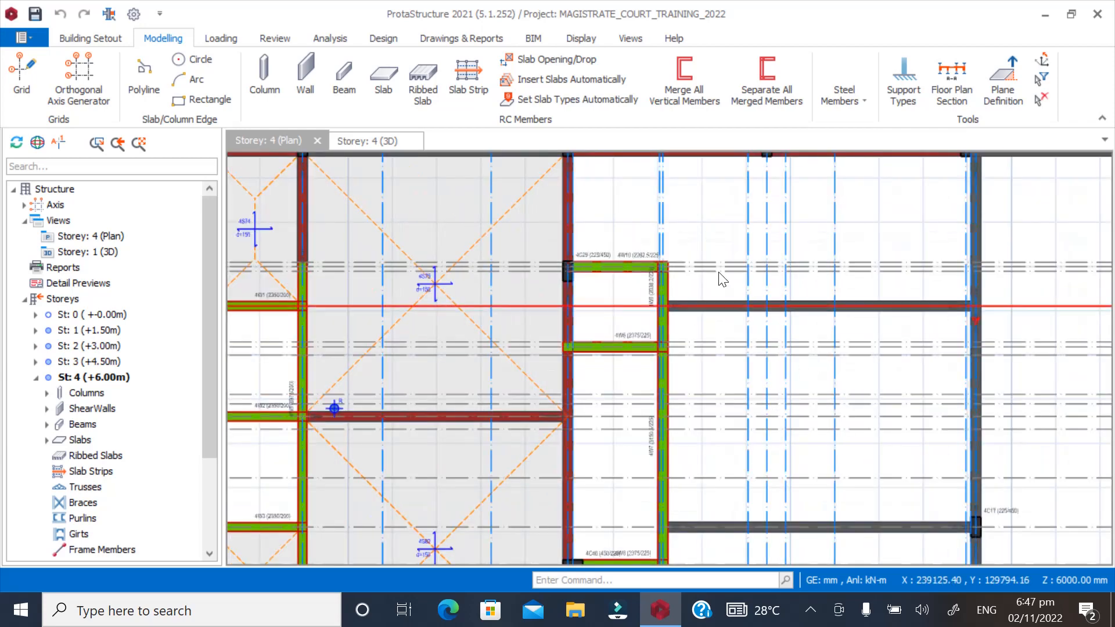
scroll(720, 264, "down", 2)
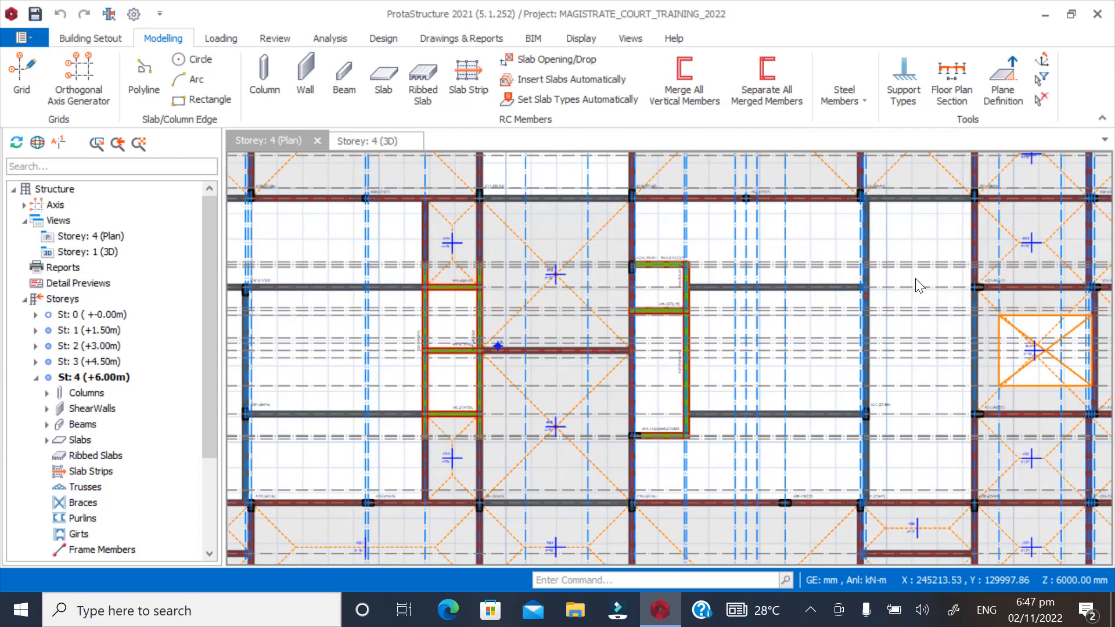
scroll(726, 360, "down", 2)
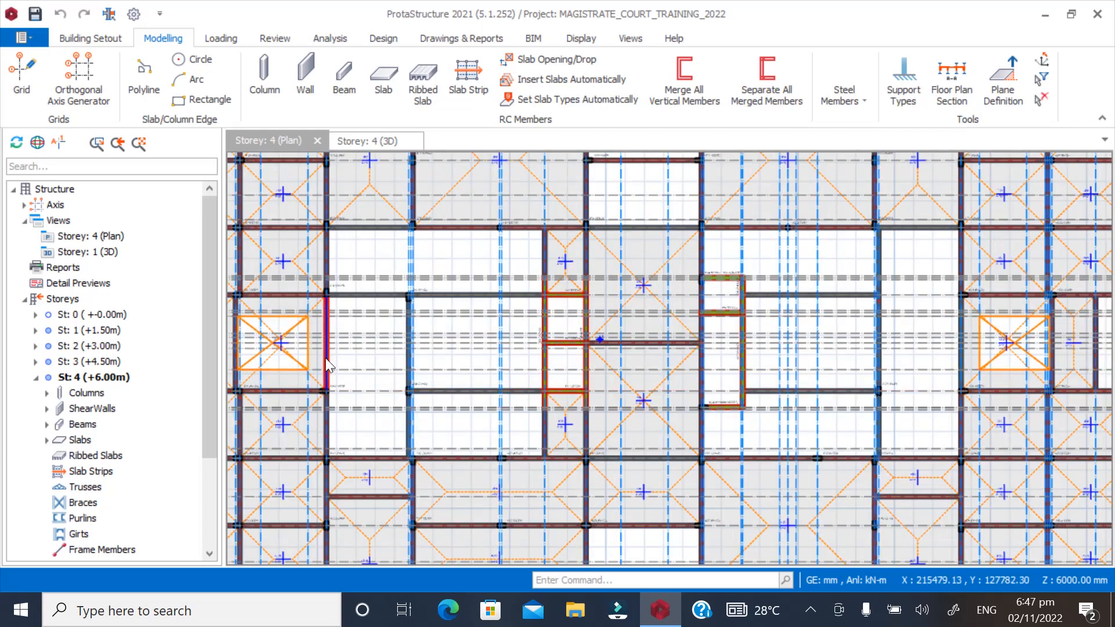
scroll(340, 330, "up", 2)
scroll(340, 330, "up", 1)
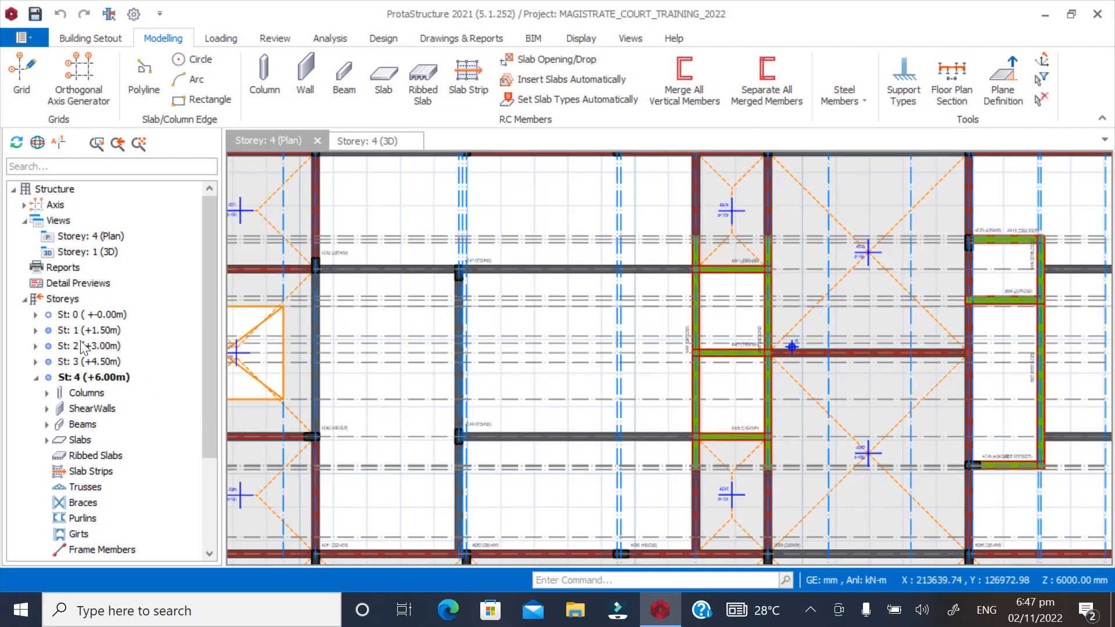
On storey 2, select the slabs above, left of and below the void beside the lifts
double_click(82, 346)
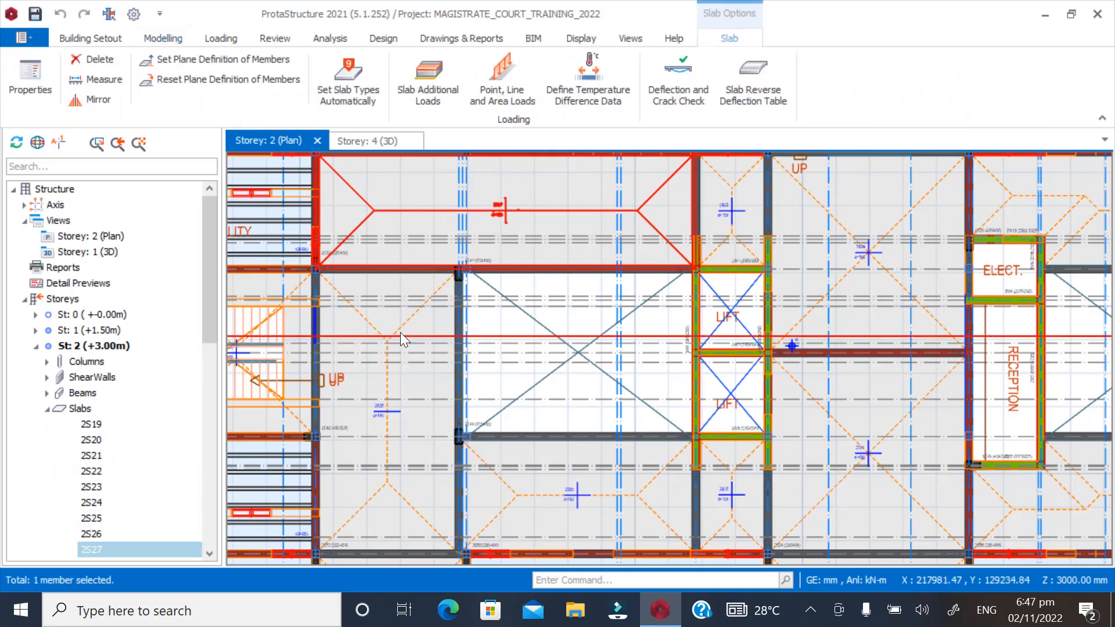
left_click(400, 328, "ctrl")
scroll(414, 314, "down", 2)
scroll(427, 498, "up", 2)
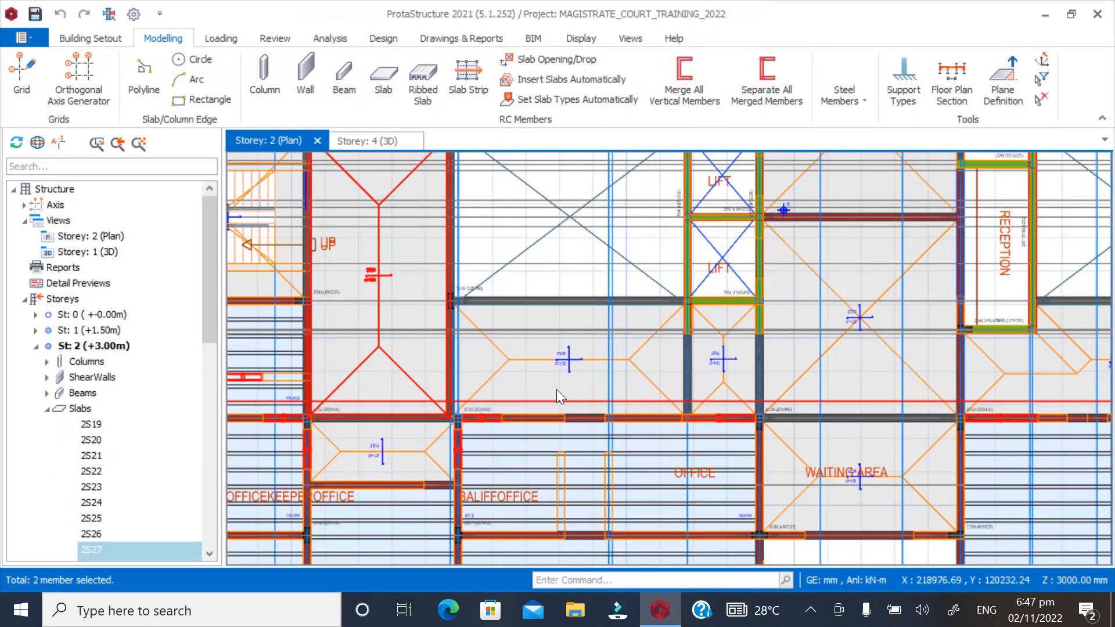
left_click(556, 371, "ctrl")
left_click(389, 556, "ctrl")
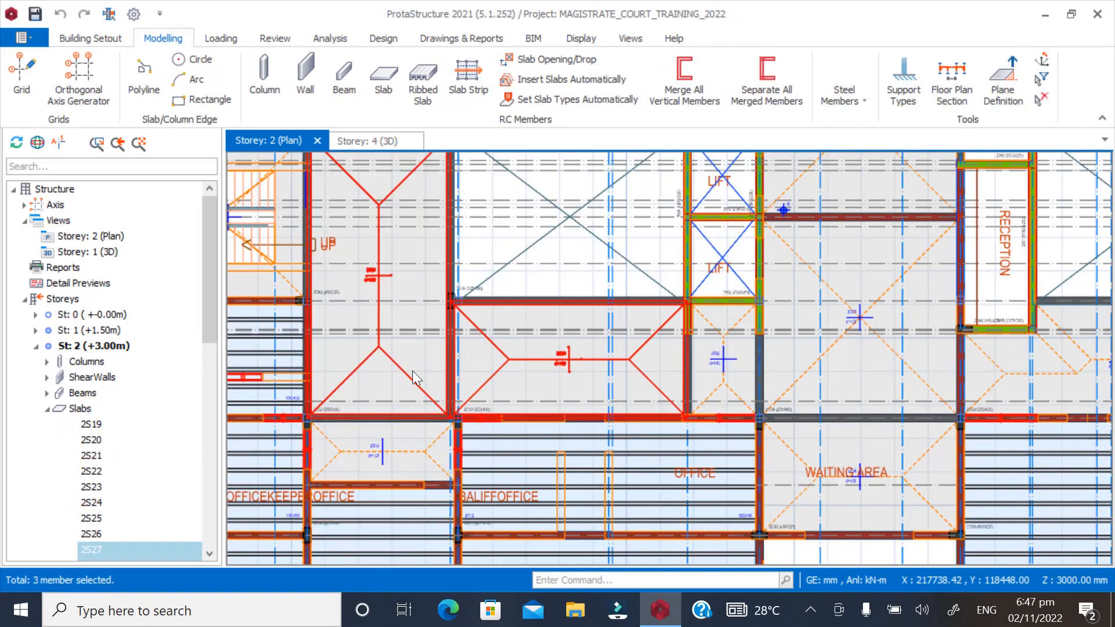
Add the slabs above, below and right of the void beside the reception to the selection, including slab 2S42
scroll(412, 371, "down", 3)
scroll(629, 352, "up", 3)
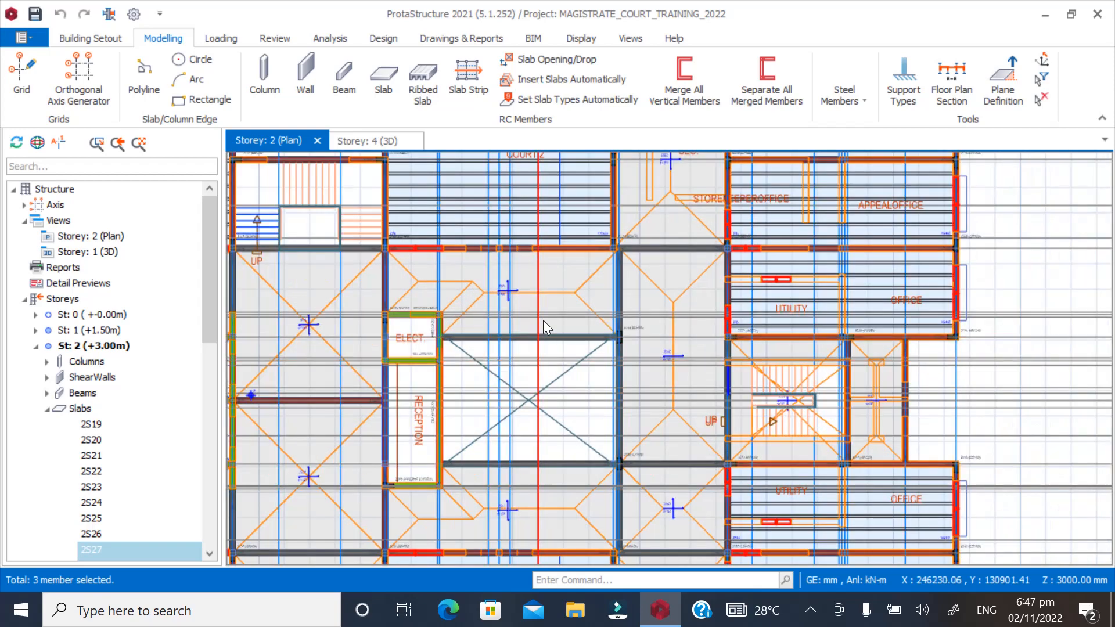
left_click(657, 294, "ctrl")
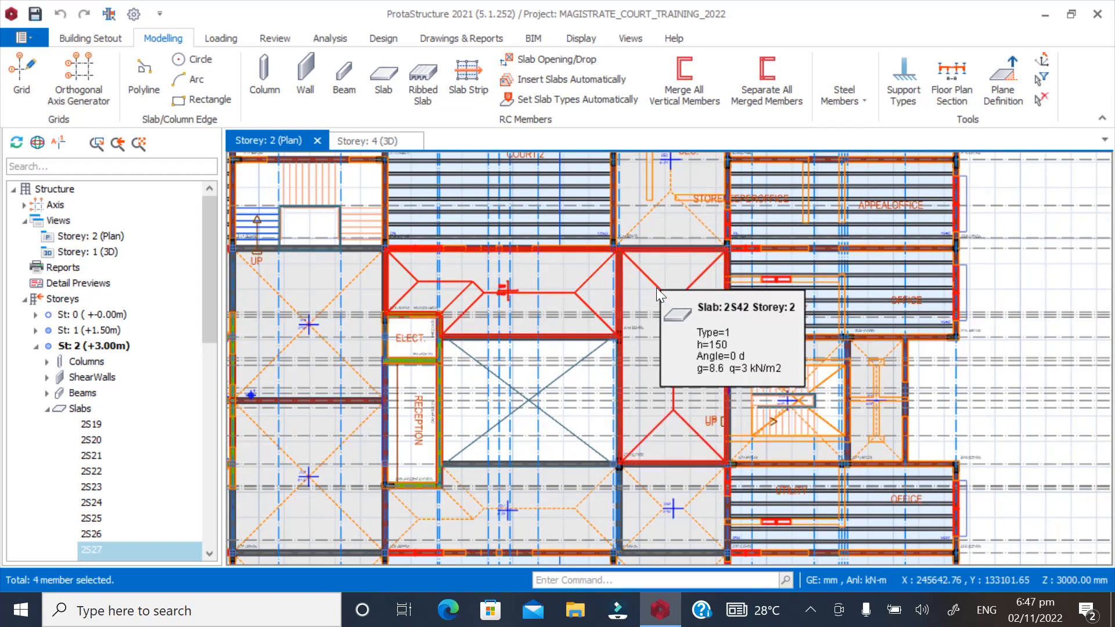
left_click(544, 514, "ctrl")
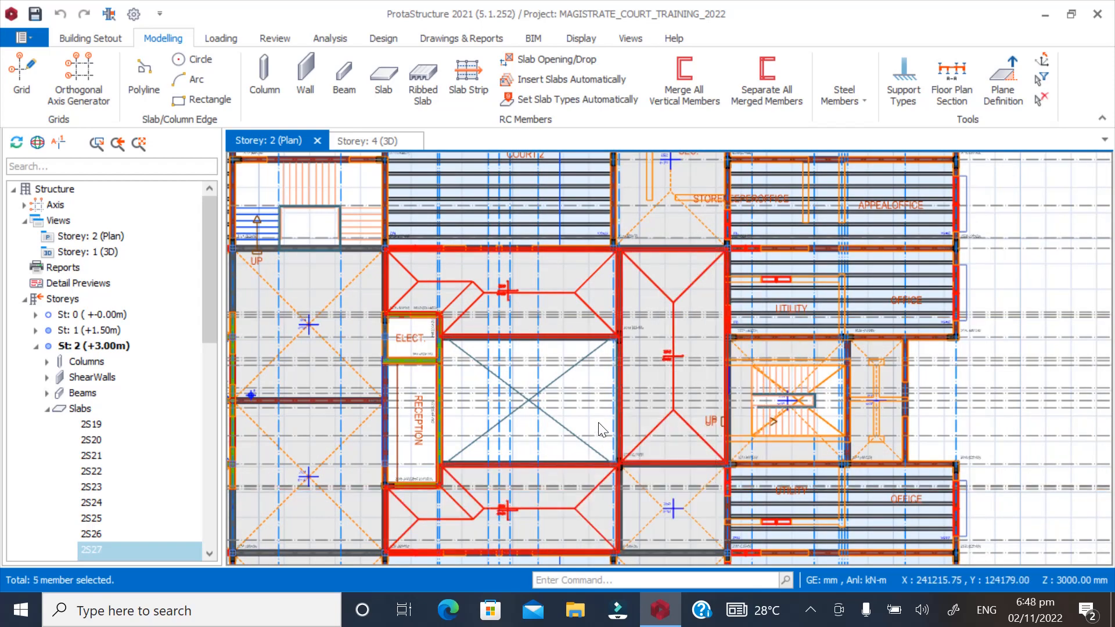
left_click(662, 362, "ctrl")
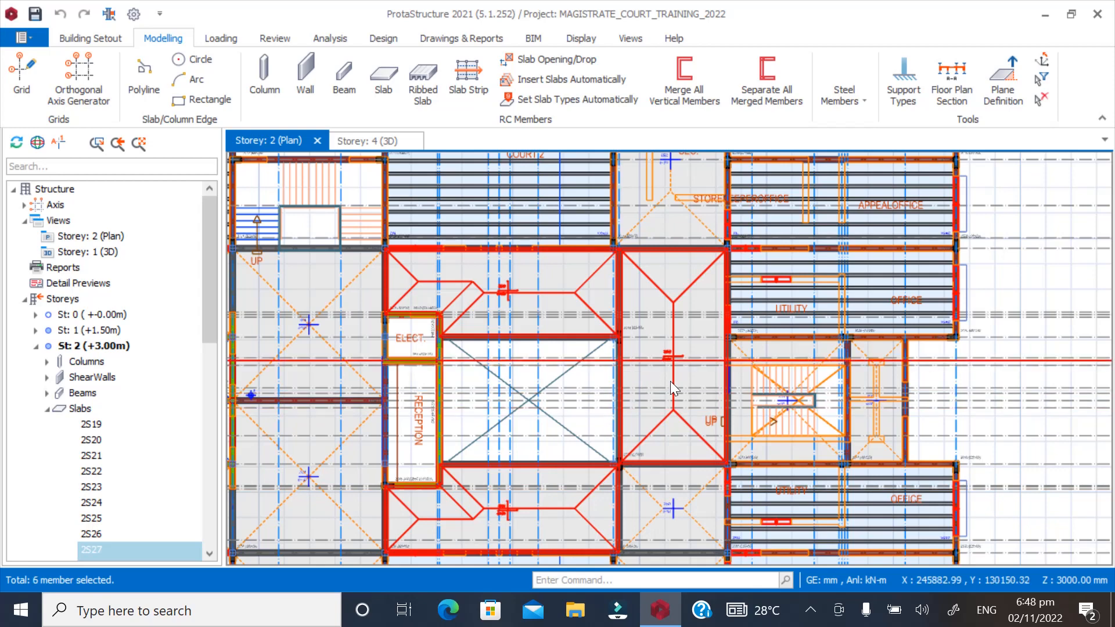
Generate the six selected slabs to storeys 4, 6 and 8 and close the Generate Storey dialog
right_click(563, 293)
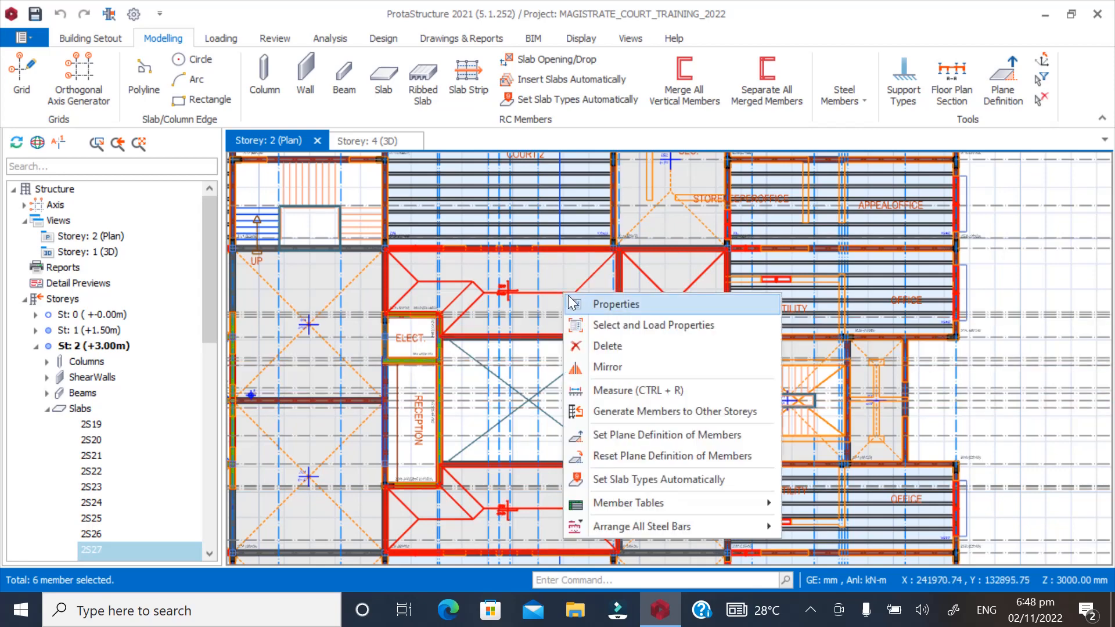
left_click(616, 411)
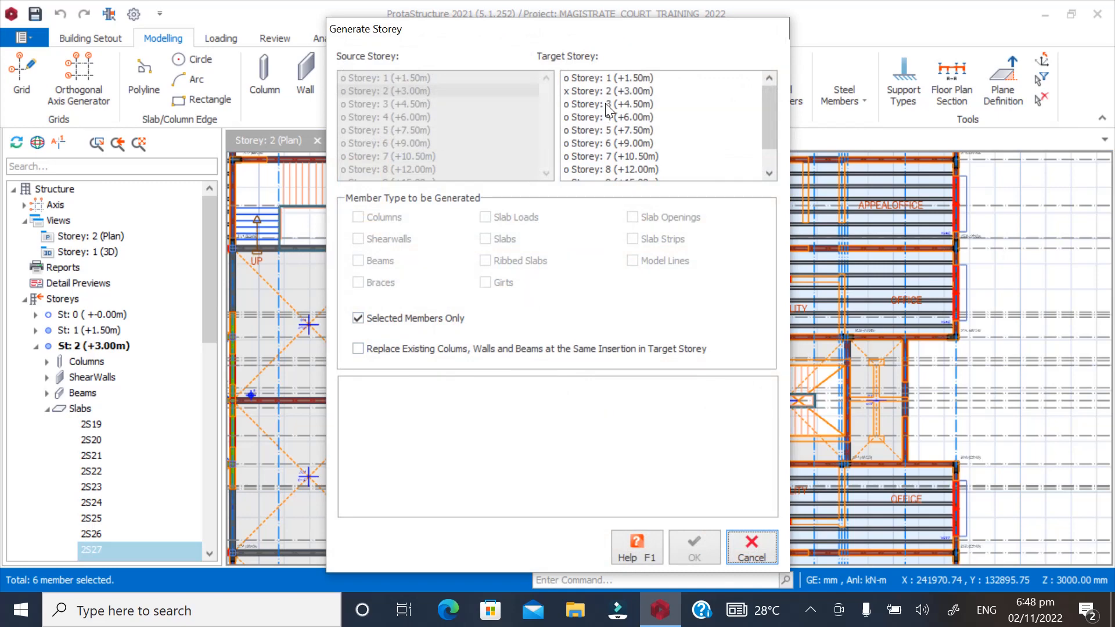
left_click(605, 119)
left_click(625, 144)
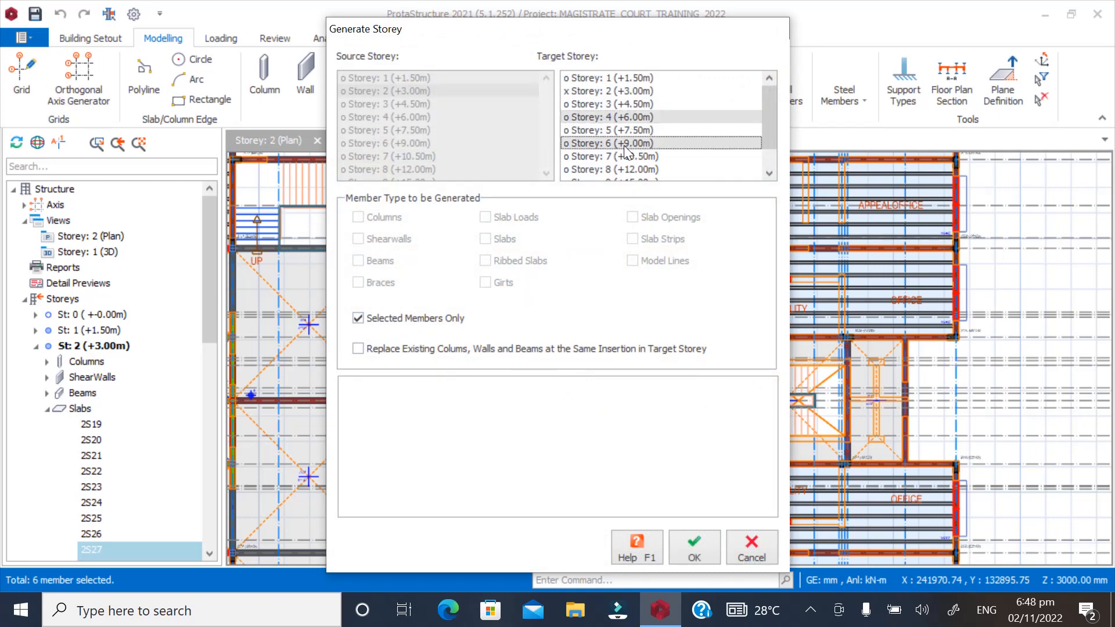
left_click(598, 168)
left_click(687, 553)
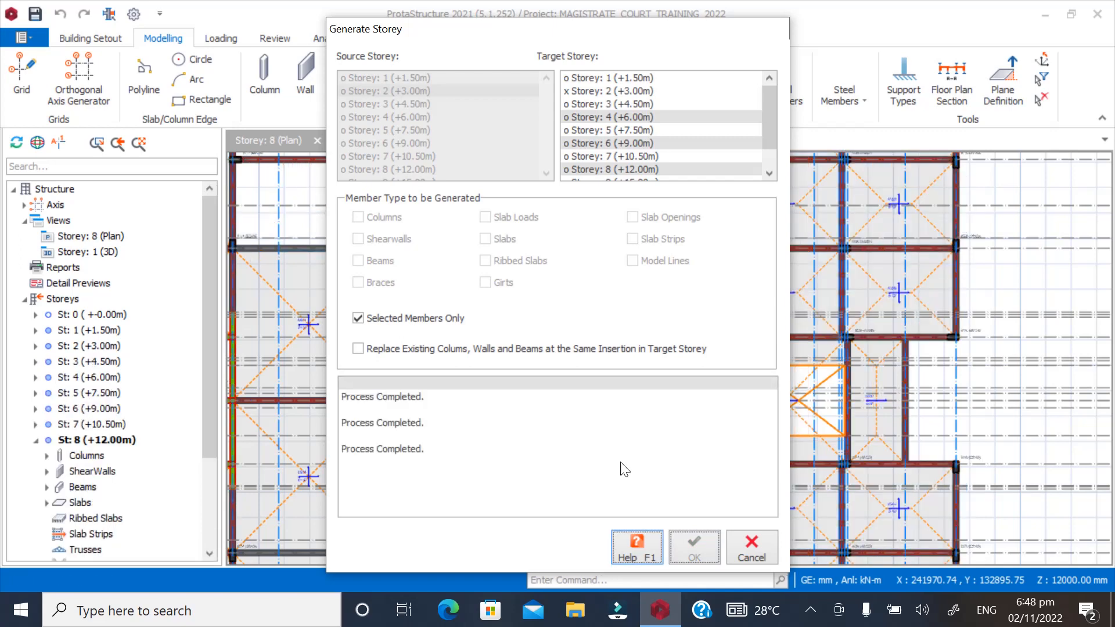
left_click(750, 549)
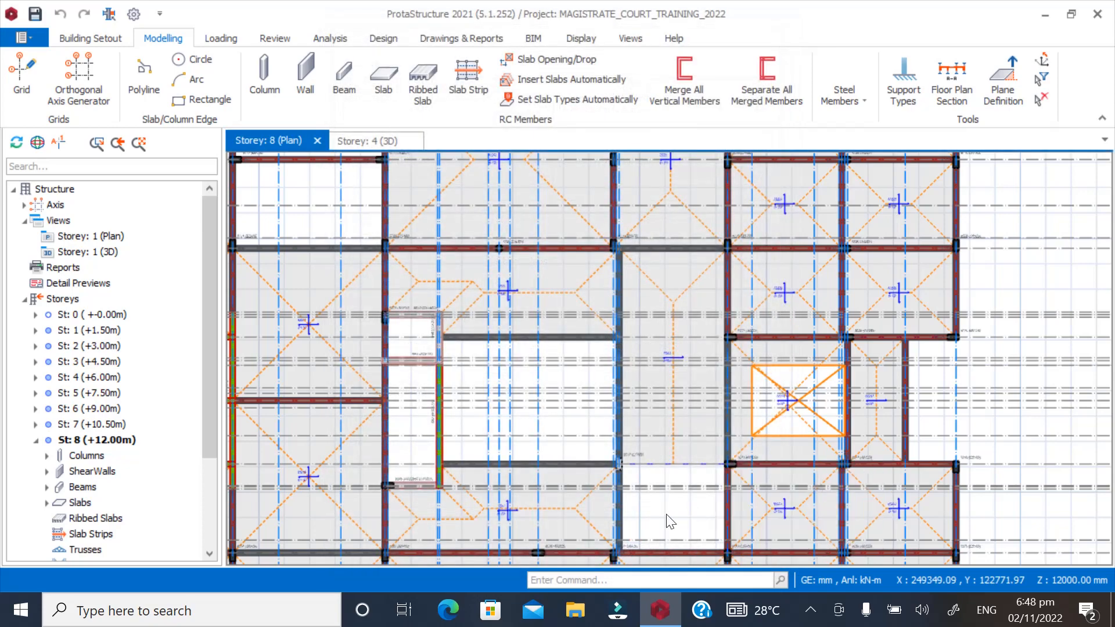
Examine how walls 8W6, 8W9 and 8W10 beside column 8C29 are displayed on the storey 8 plan
left_click(566, 436)
scroll(702, 423, "down", 1)
scroll(551, 424, "up", 3)
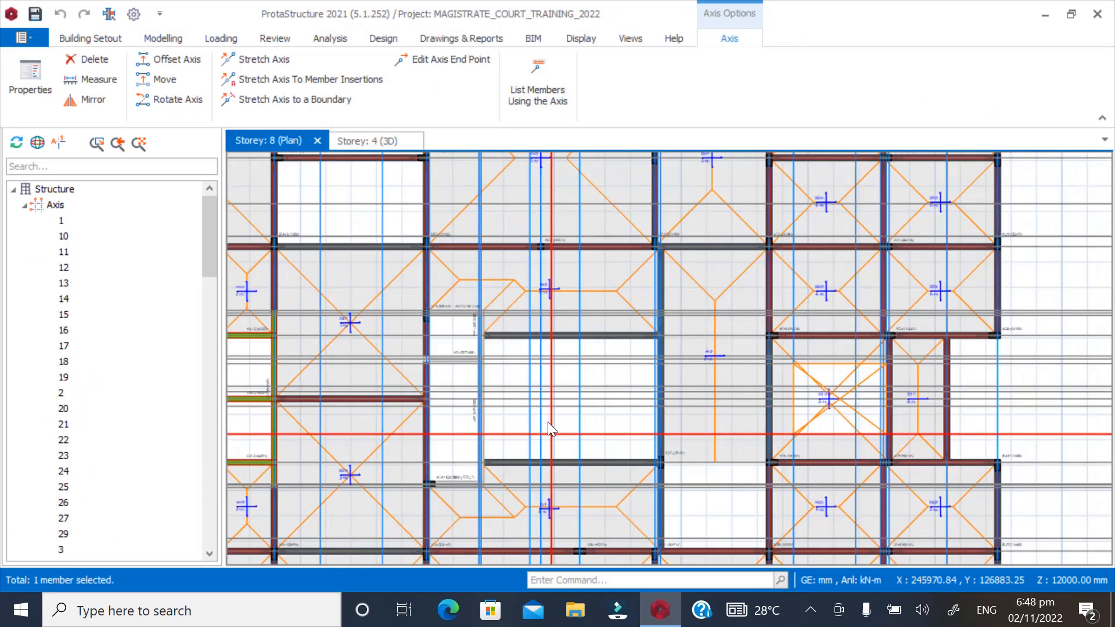
scroll(336, 218, "up", 2)
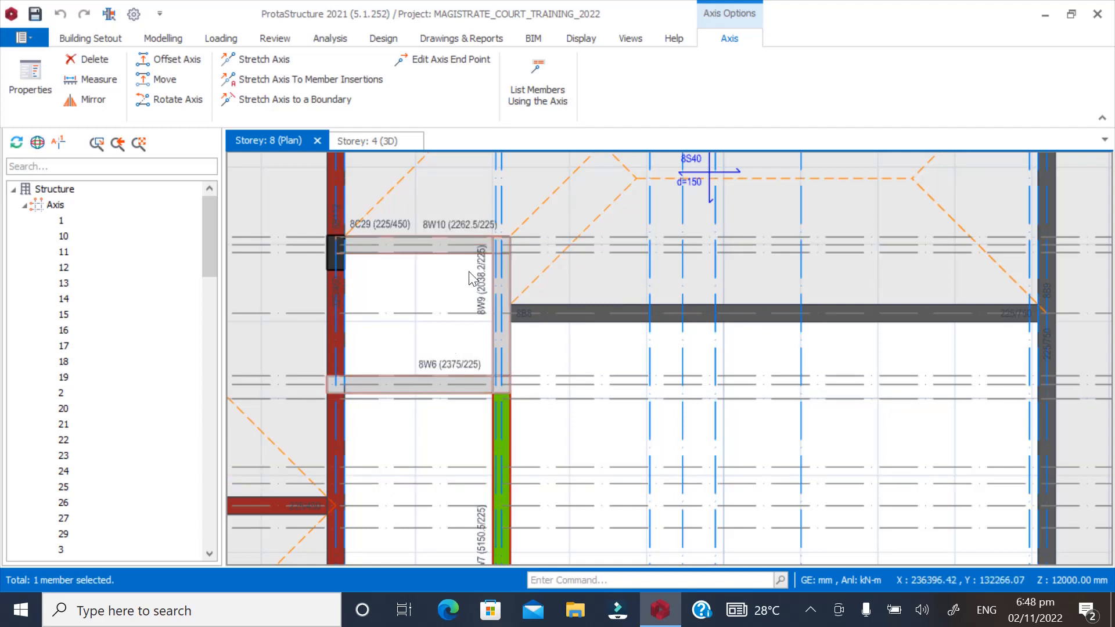
scroll(479, 279, "up", 2)
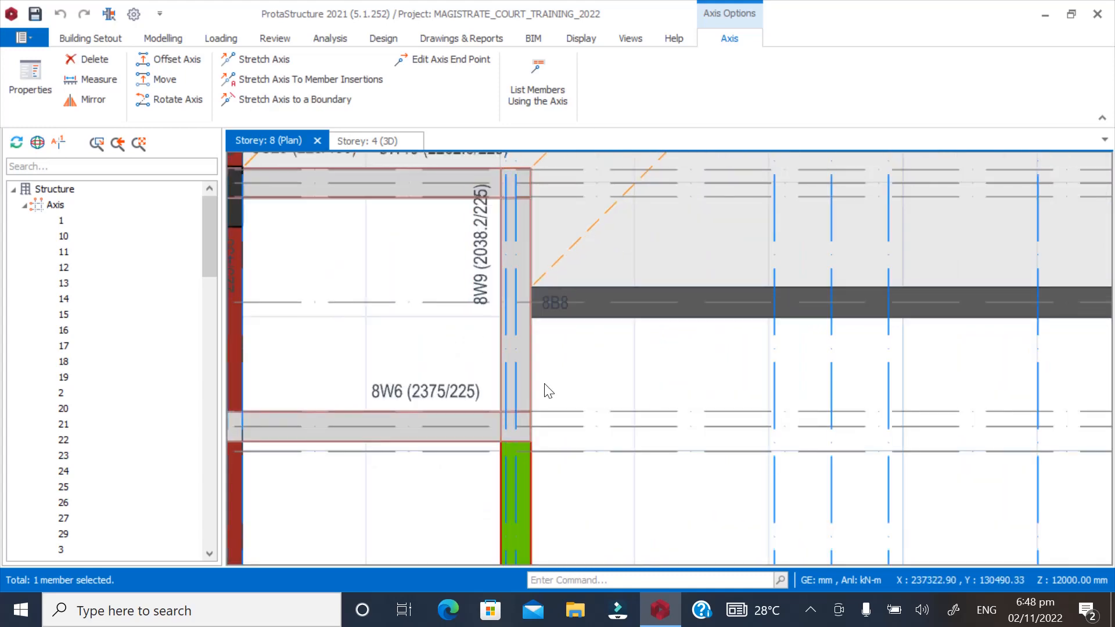
scroll(593, 398, "down", 2)
left_click(24, 206)
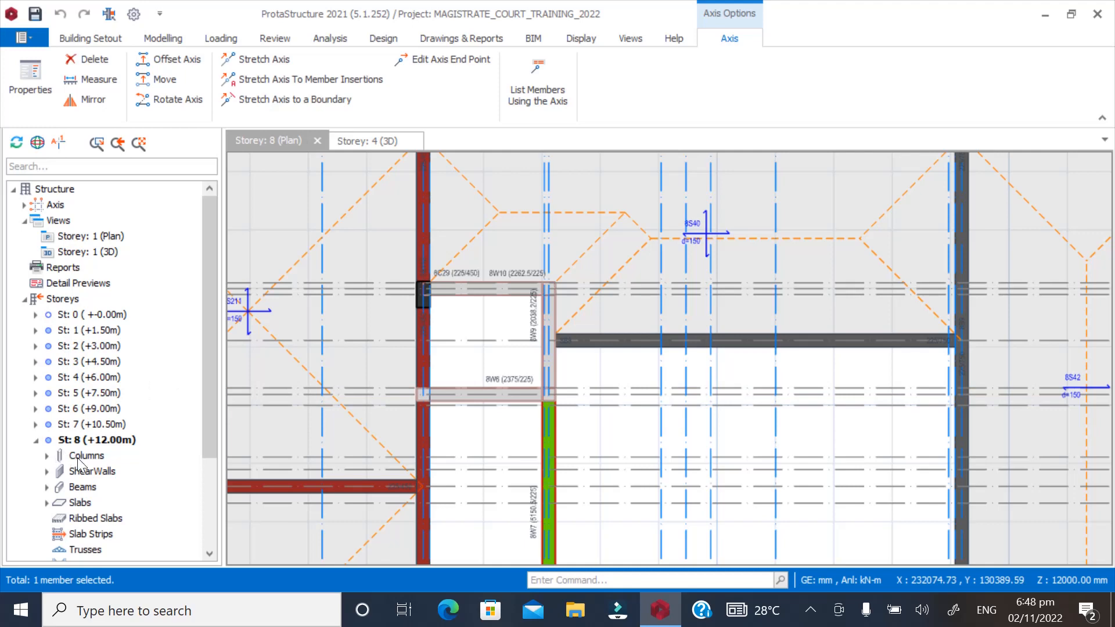
Compare the walls beside column C29 (W6, W9 and W10) between the storey 8 and storey 9 plans
left_click(35, 440)
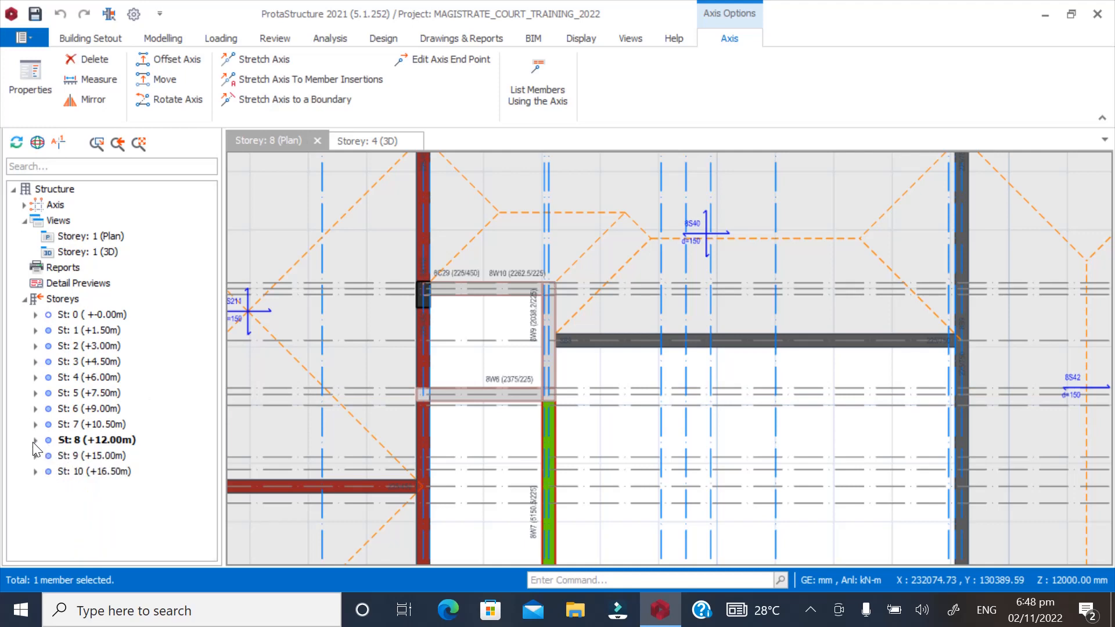
double_click(85, 455)
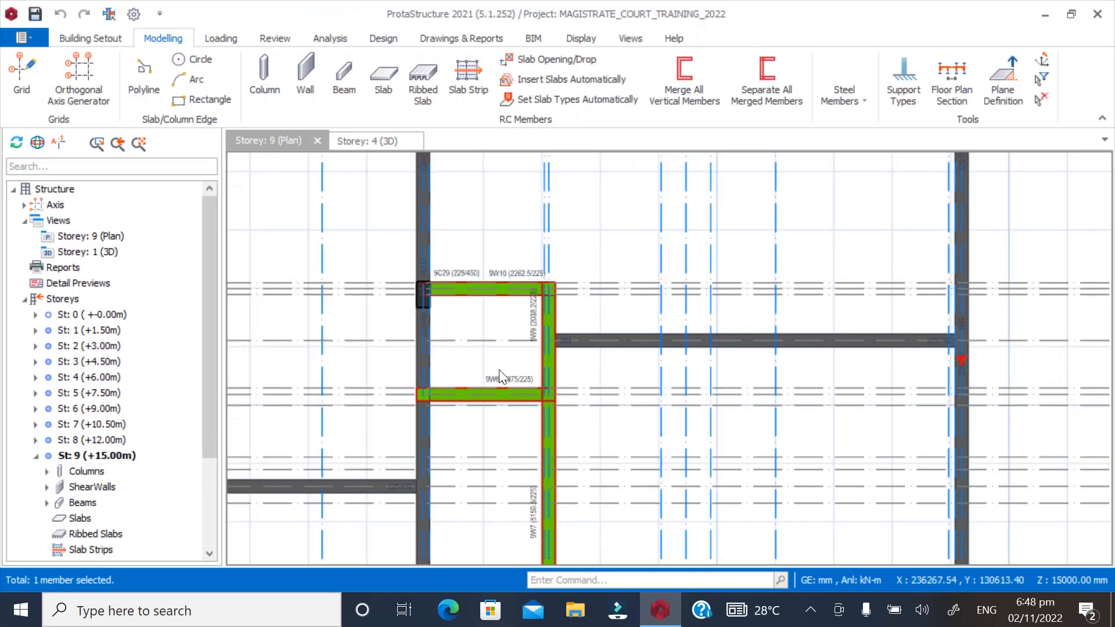
scroll(499, 371, "up", 2)
scroll(610, 299, "down", 2)
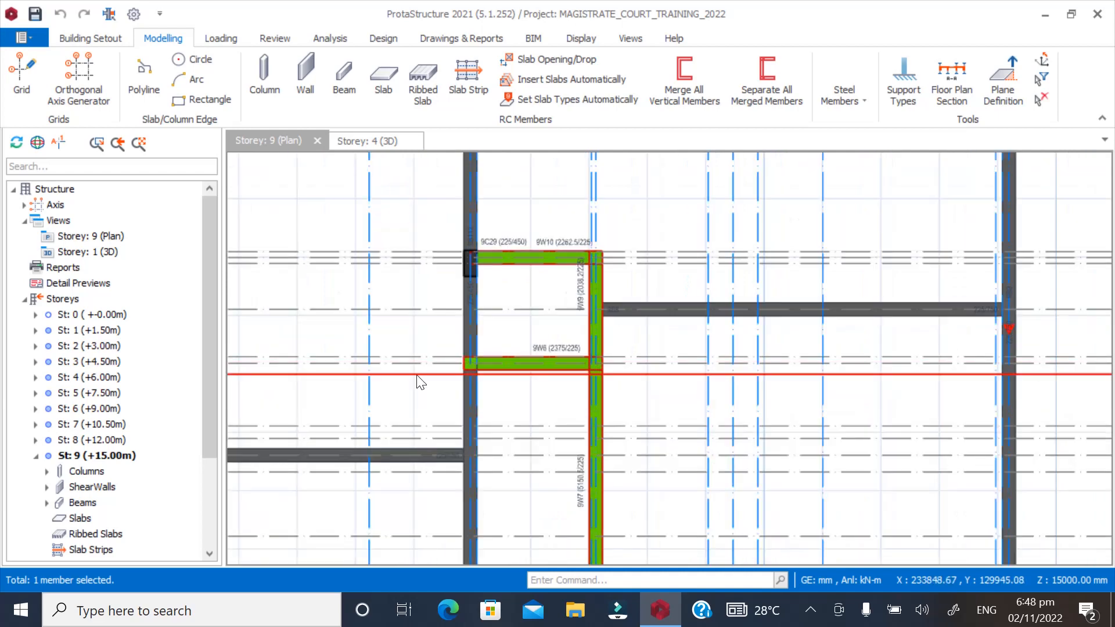
double_click(81, 439)
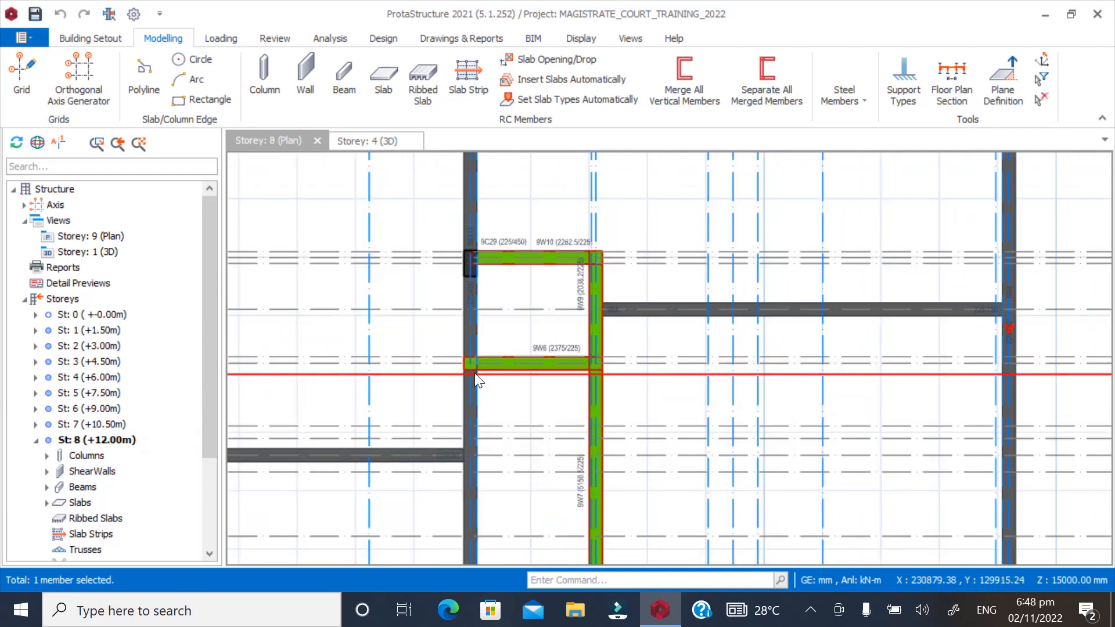
scroll(543, 348, "up", 2)
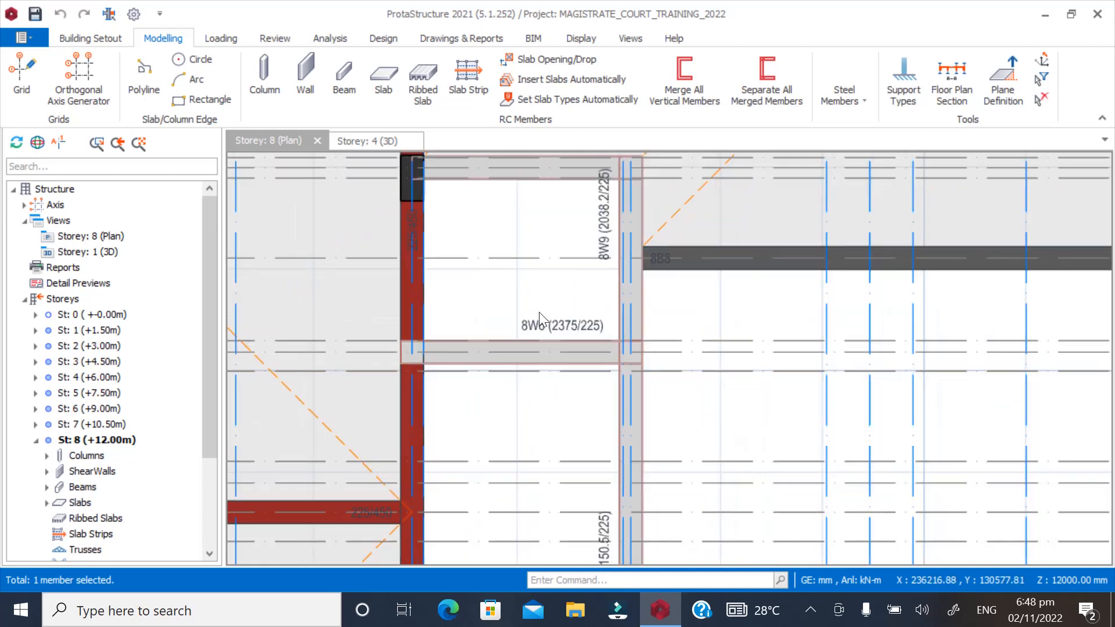
scroll(537, 334, "up", 2)
scroll(528, 378, "down", 2)
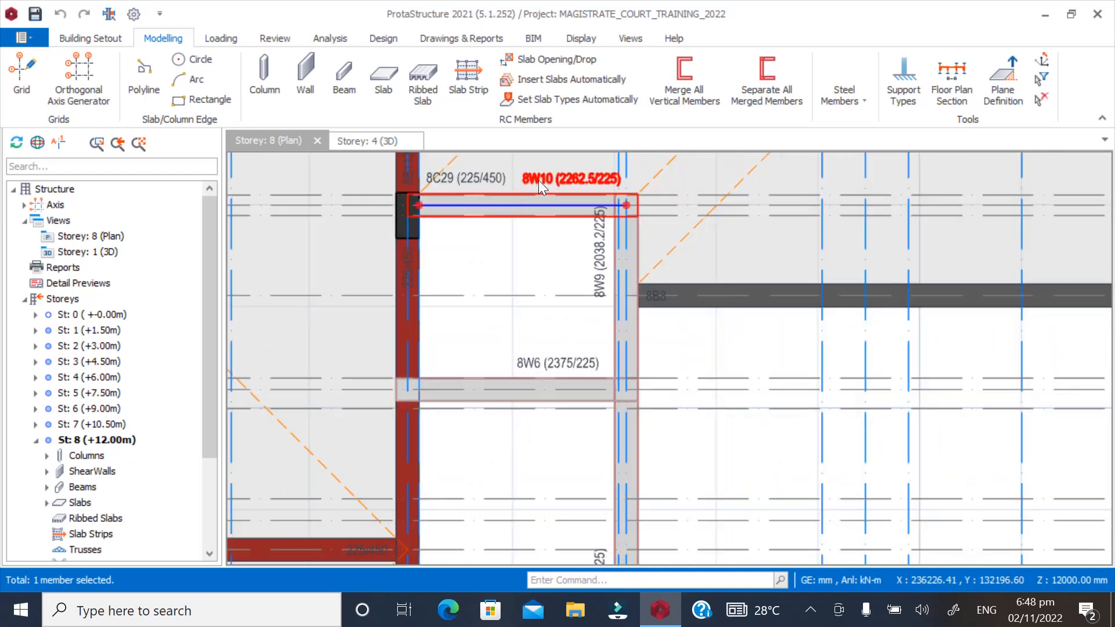
left_click(32, 440)
left_click(90, 456)
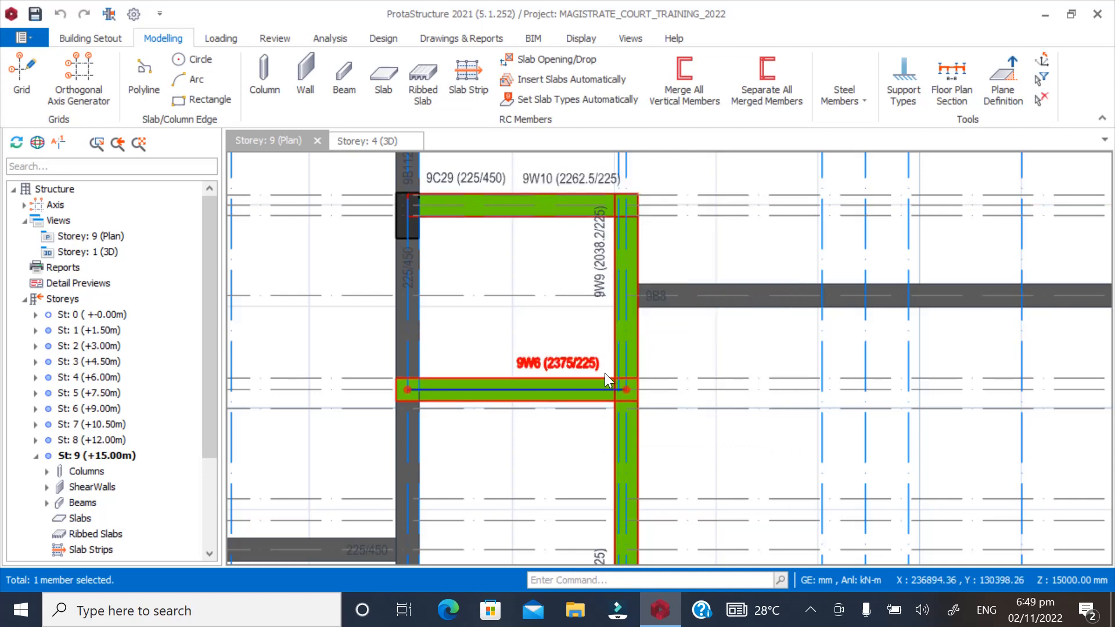
scroll(598, 281, "down", 4)
scroll(568, 293, "up", 5)
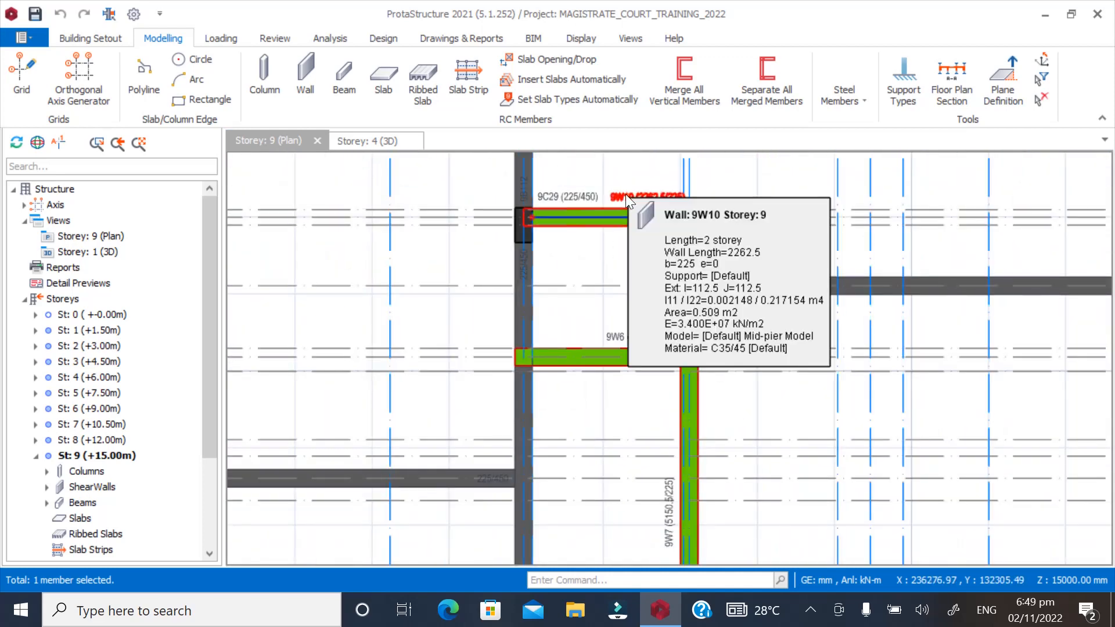
On the storey 9 plan, select walls 9W7, 9W6, 9W9 and 9W10 around the shaft beside column 9C29
left_click(624, 196)
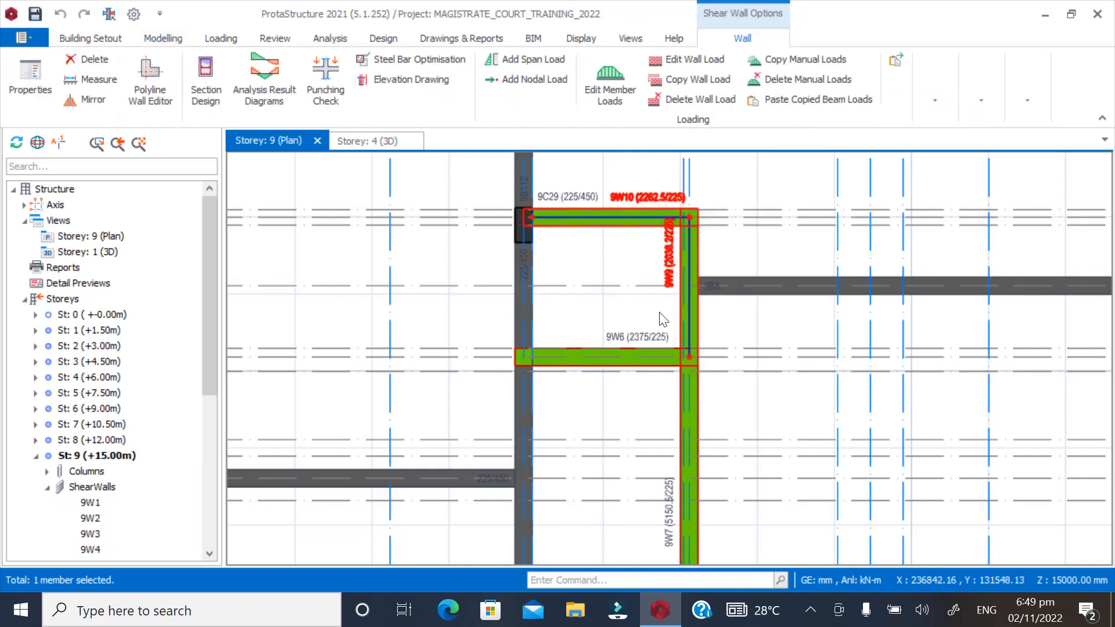
left_click(629, 345, "ctrl")
left_click(692, 401, "ctrl")
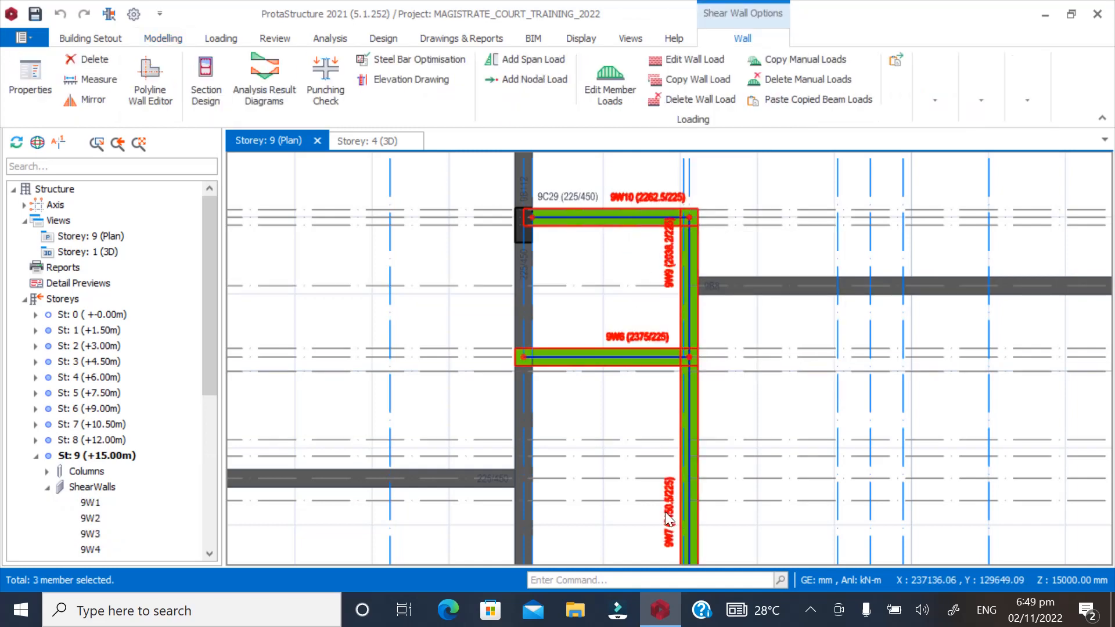
left_click(665, 512)
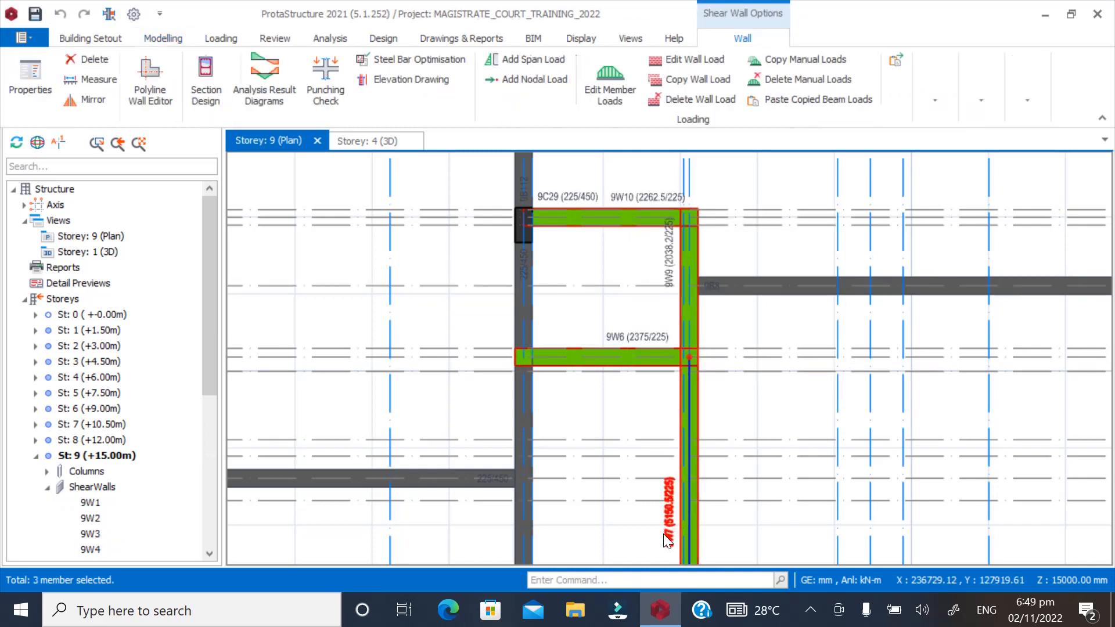
left_click(628, 336, "ctrl")
left_click(662, 272, "ctrl")
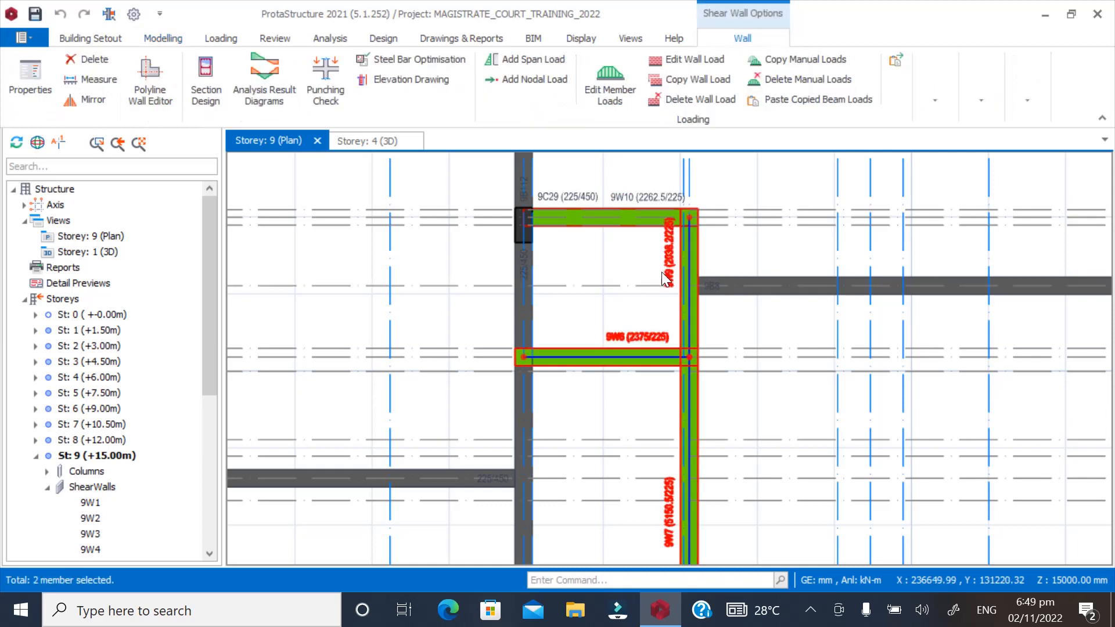
left_click(617, 193, "ctrl")
scroll(580, 267, "down", 3)
scroll(594, 429, "up", 2)
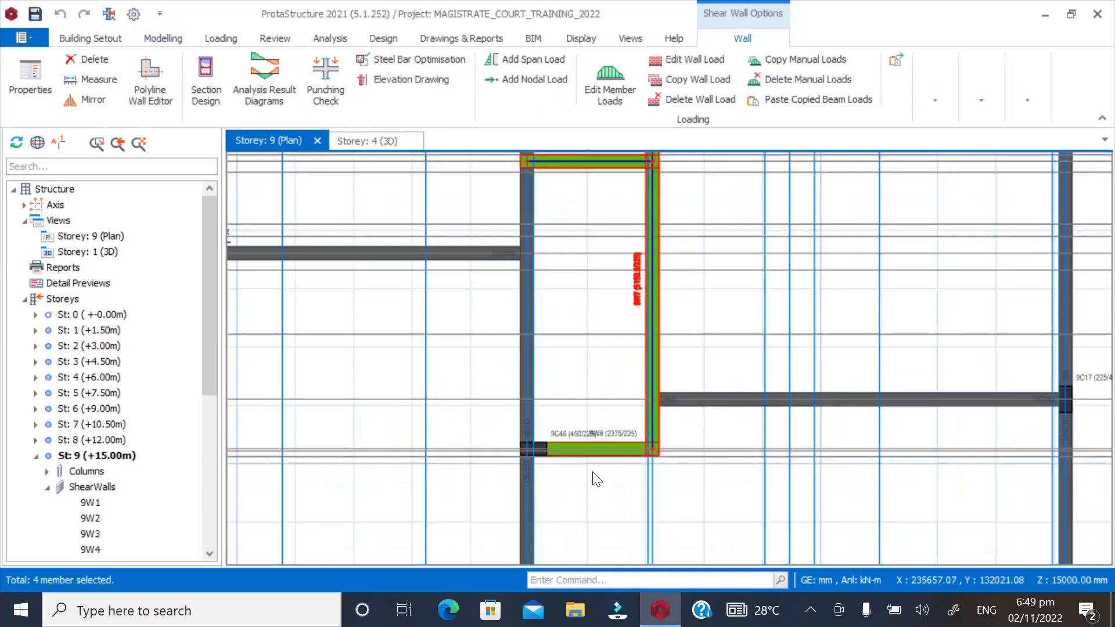
Add wall 9W8 to the selection, review the storey lengths of the five walls in the Wall Table, and clear the selection
right_click(605, 434)
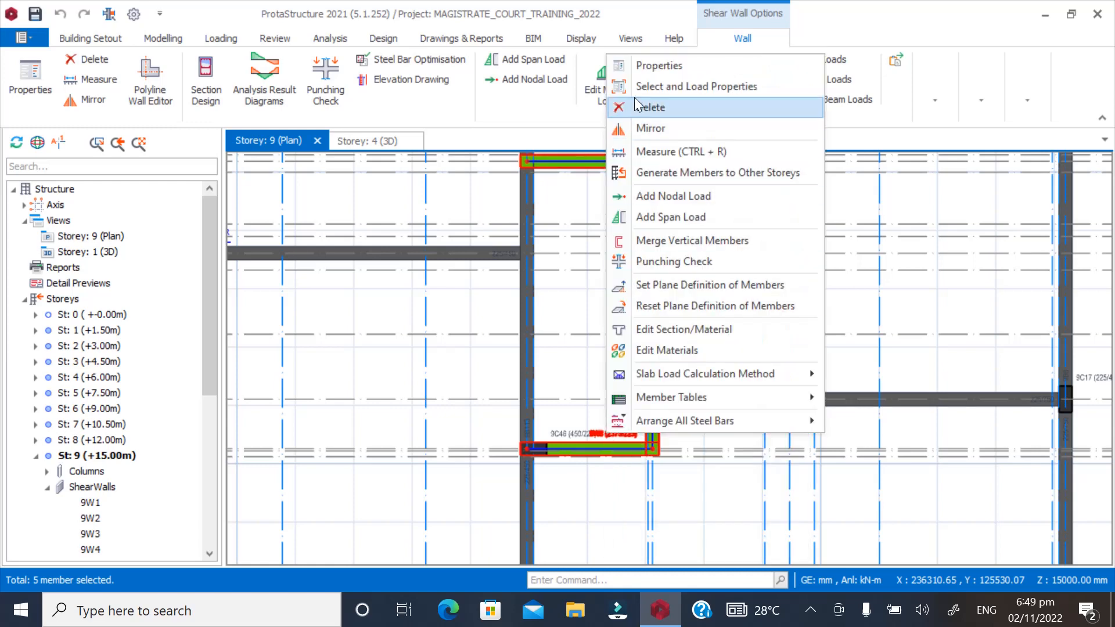
left_click(650, 65)
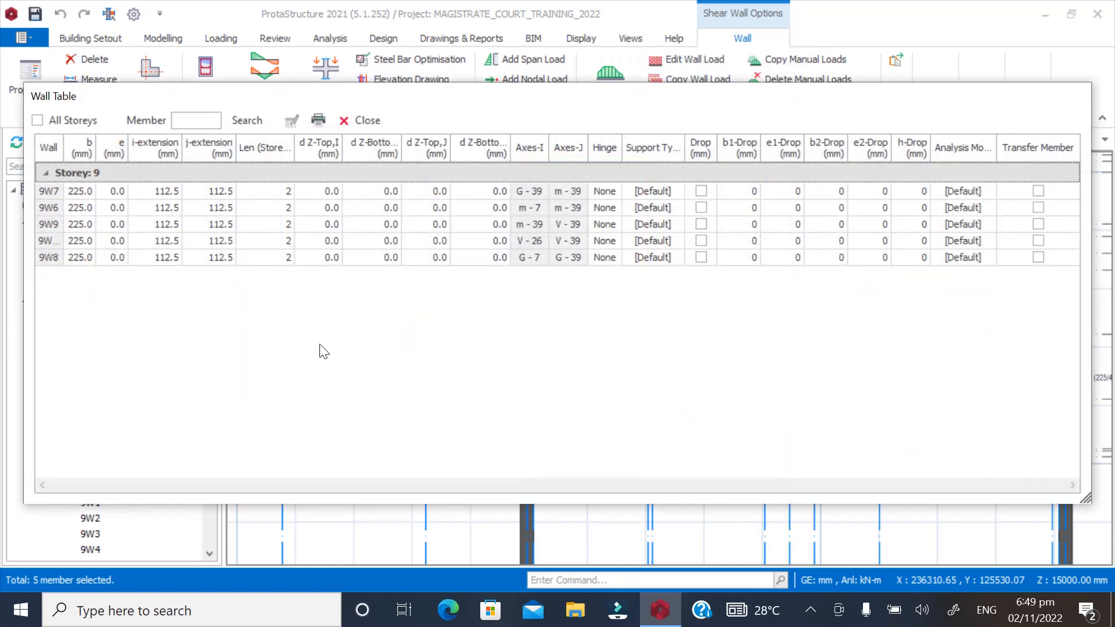
left_click(368, 120)
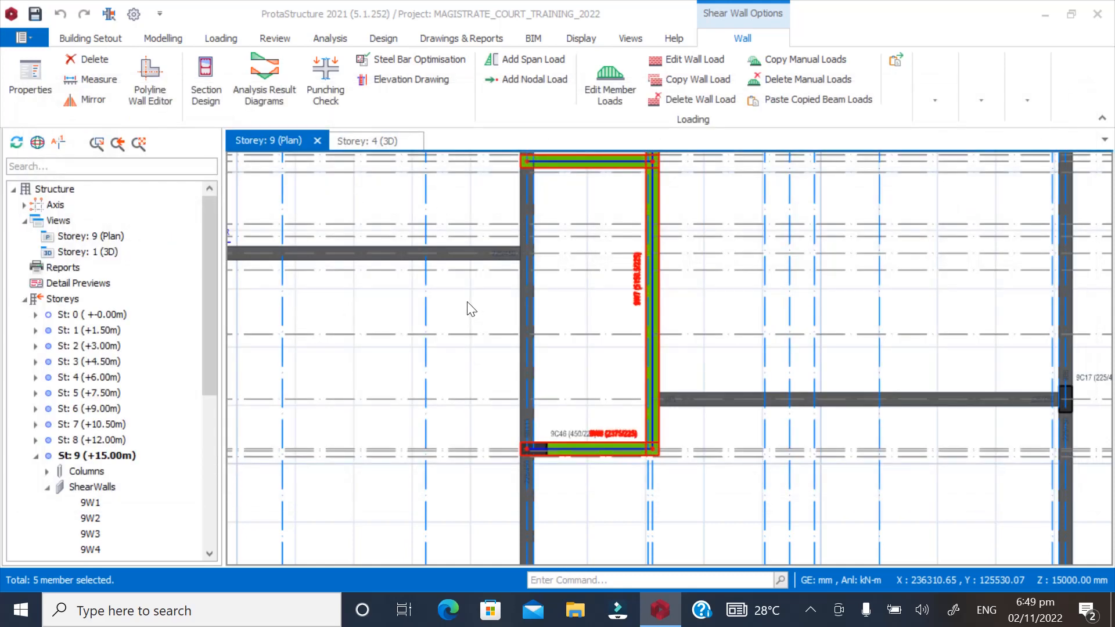
key("Escape")
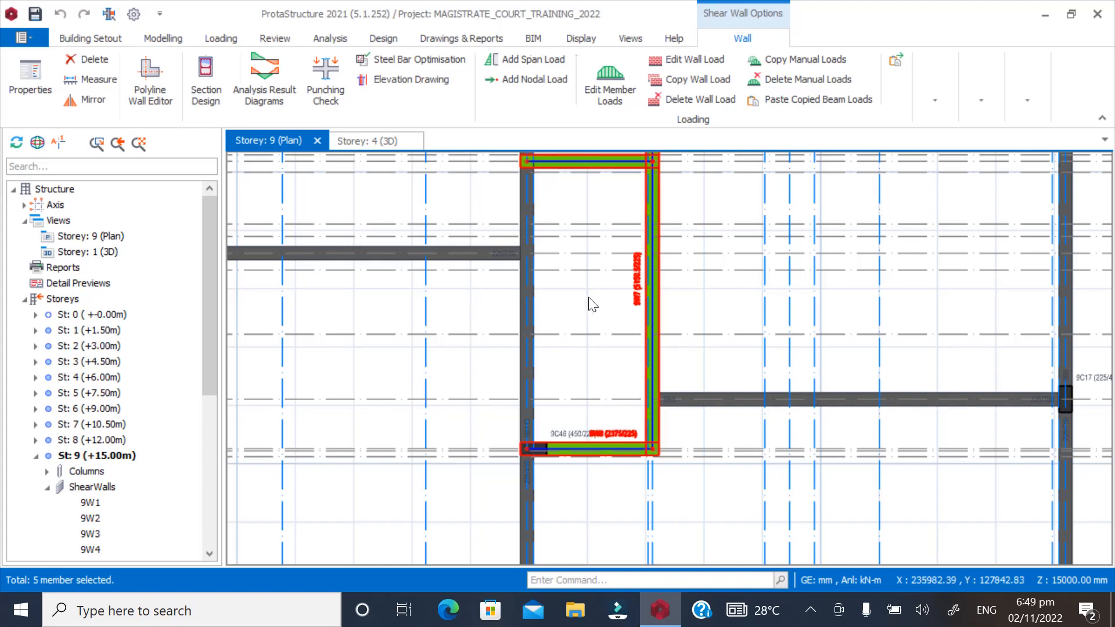
scroll(704, 343, "down", 5)
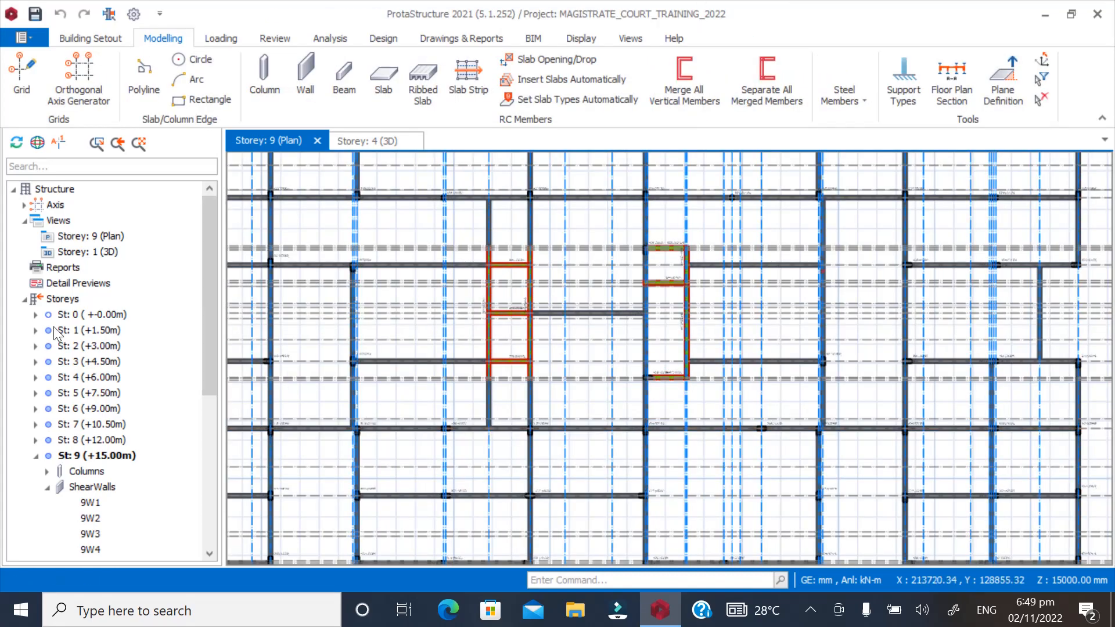
Switch to the 3D view and examine the shaft walls from the roof down to the supports at the back of the building
left_click(111, 252)
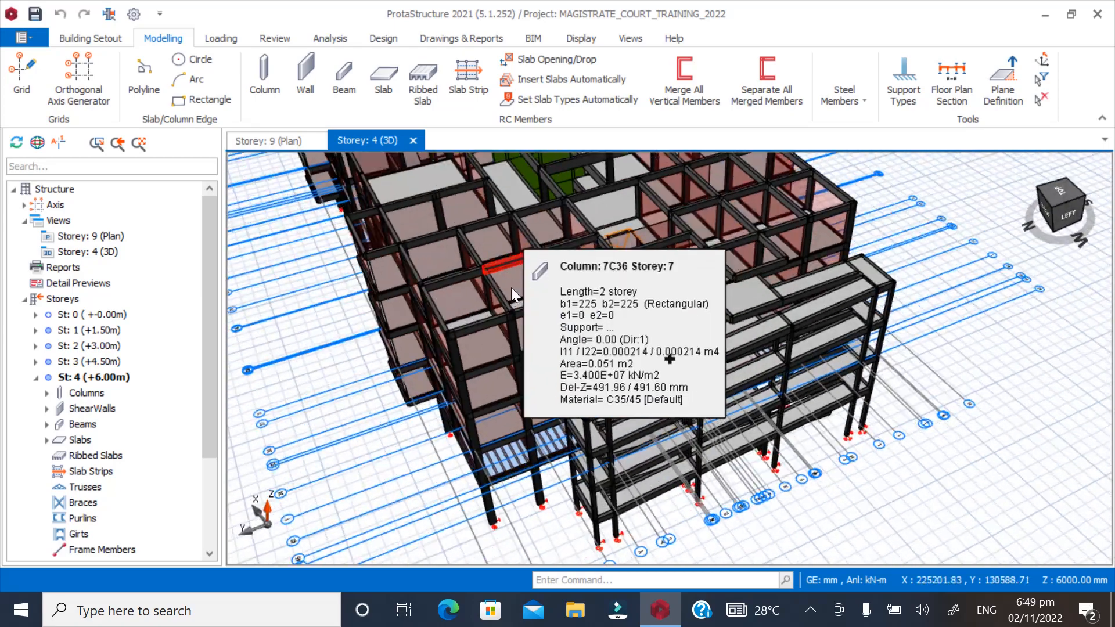
middle_click_drag(511, 288, 610, 271)
scroll(633, 284, "down", 3)
scroll(377, 230, "up", 4)
scroll(379, 232, "up", 4)
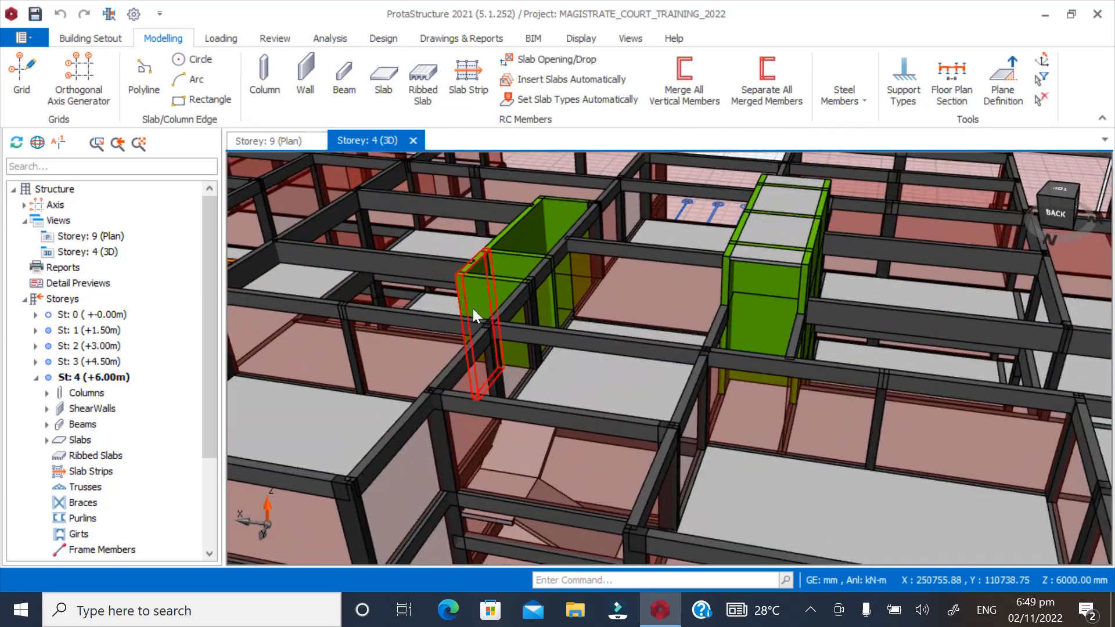
mouse_move(484, 320)
middle_mouse_down()
mouse_move(557, 368)
mouse_move(586, 327)
mouse_move(556, 291)
mouse_move(575, 319)
mouse_move(380, 355)
middle_mouse_up()
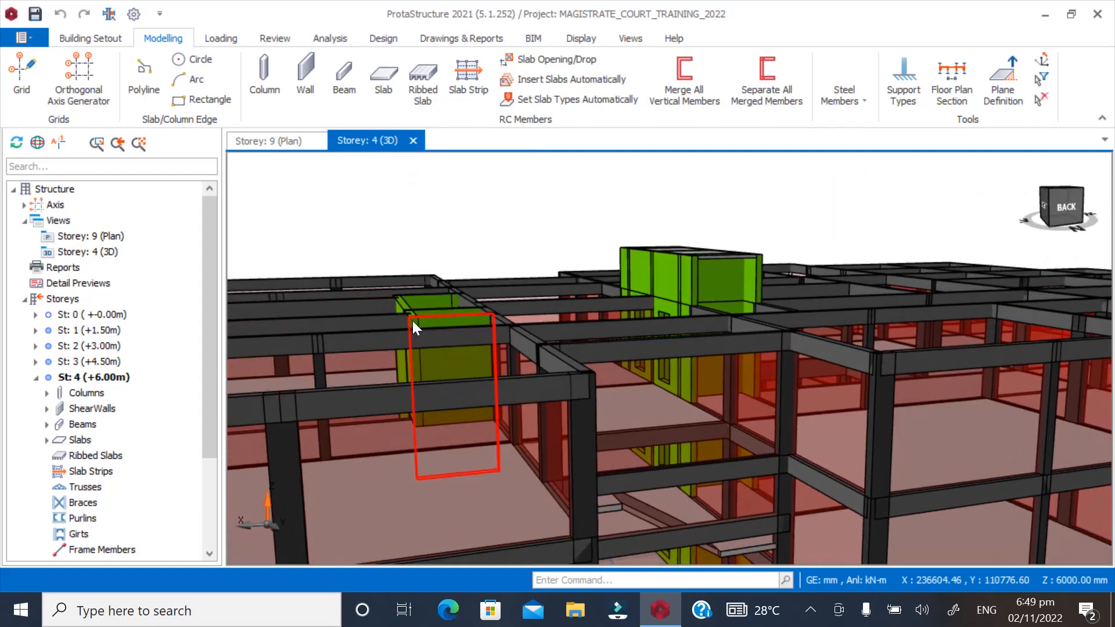
scroll(423, 325, "down", 5)
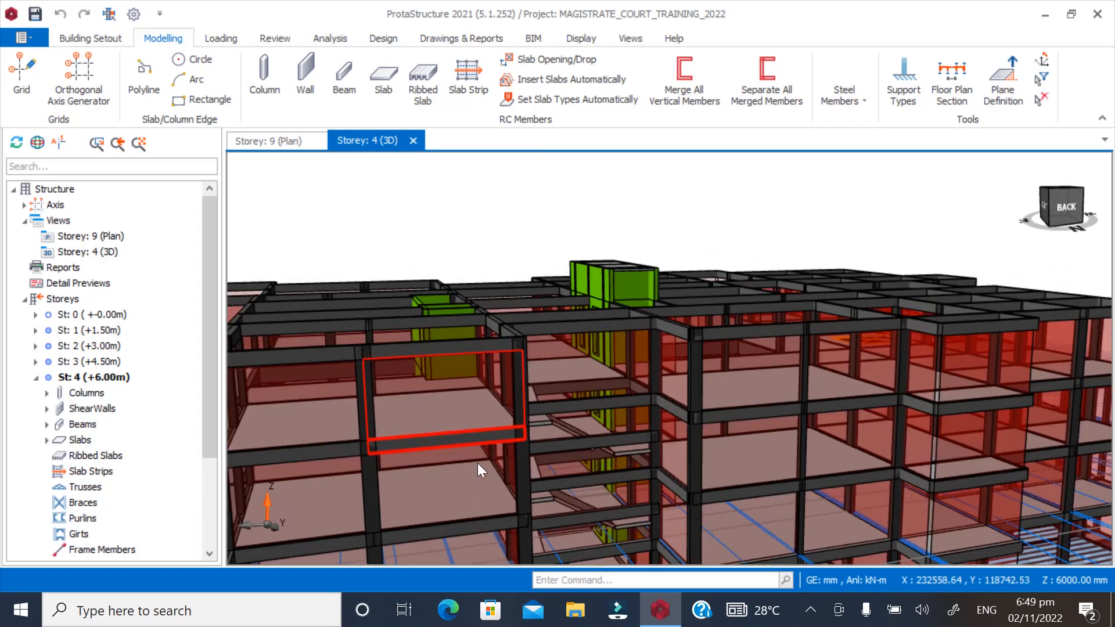
scroll(477, 462, "up", 2)
mouse_move(491, 488)
middle_mouse_down()
mouse_move(507, 510)
mouse_move(475, 440)
mouse_move(507, 441)
mouse_move(500, 469)
middle_mouse_up()
scroll(501, 469, "down", 10)
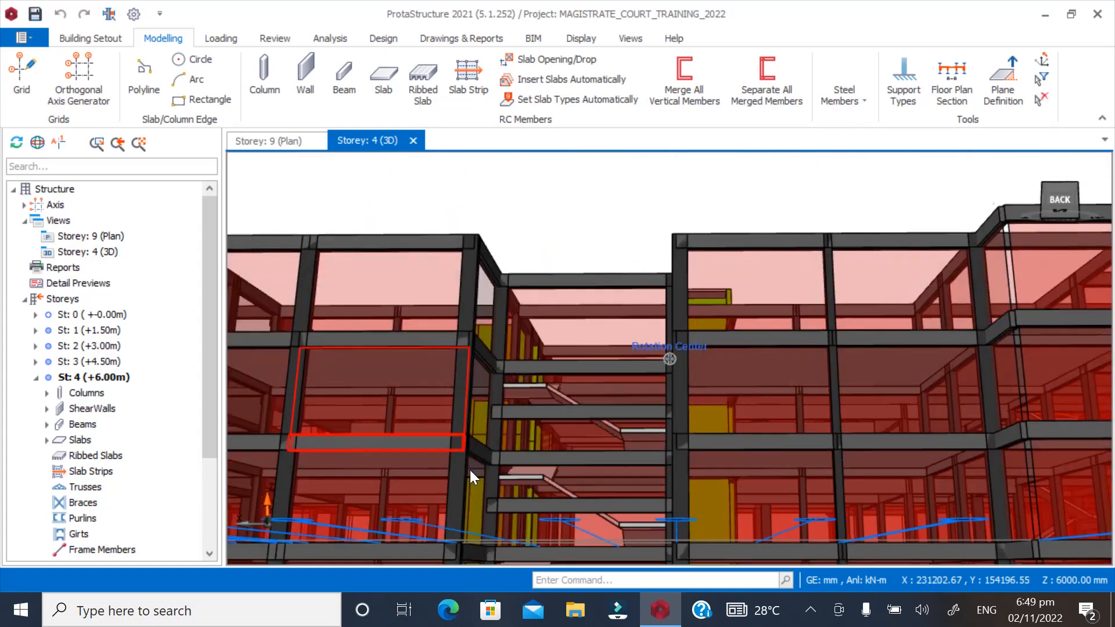
scroll(558, 465, "up", 10)
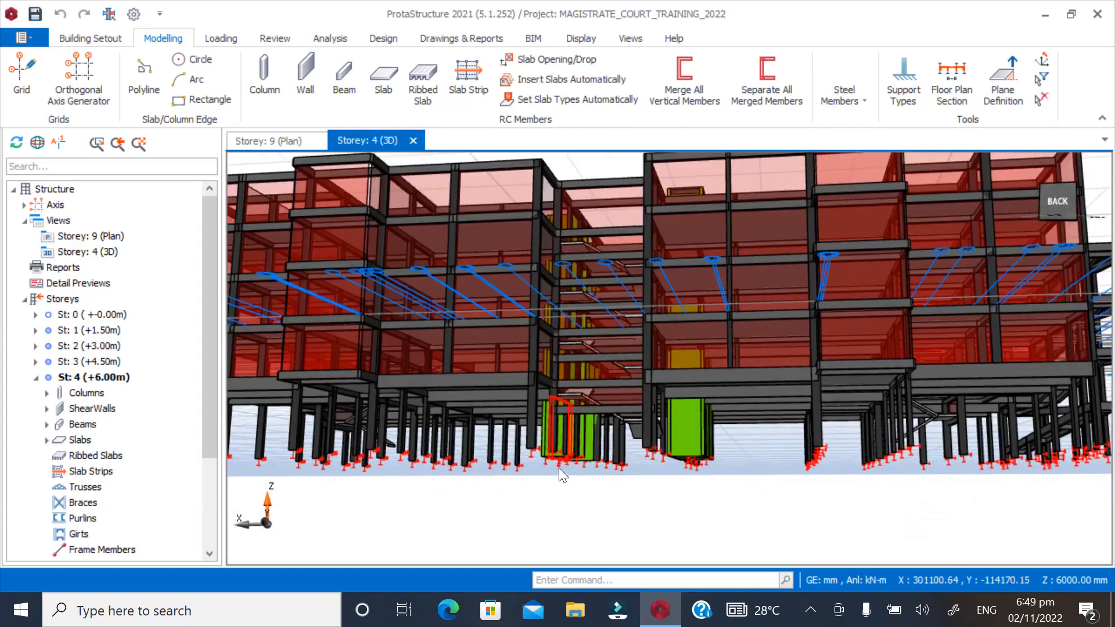
Examine the stair bay and its flights from the back of the building in the 3D view
middle_click_drag(557, 466, 634, 506)
middle_click_drag(611, 516, 511, 481)
scroll(524, 510, "down", 3)
scroll(527, 305, "up", 3)
scroll(619, 430, "down", 3)
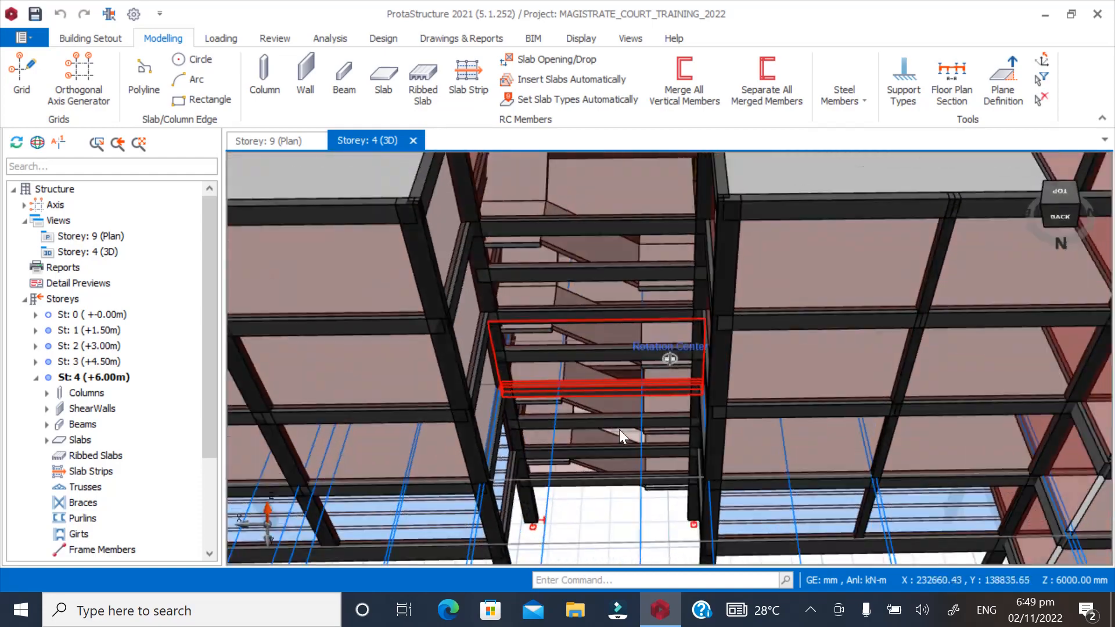
scroll(647, 382, "up", 2)
scroll(591, 371, "down", 5)
scroll(585, 325, "up", 4)
scroll(656, 332, "up", 2)
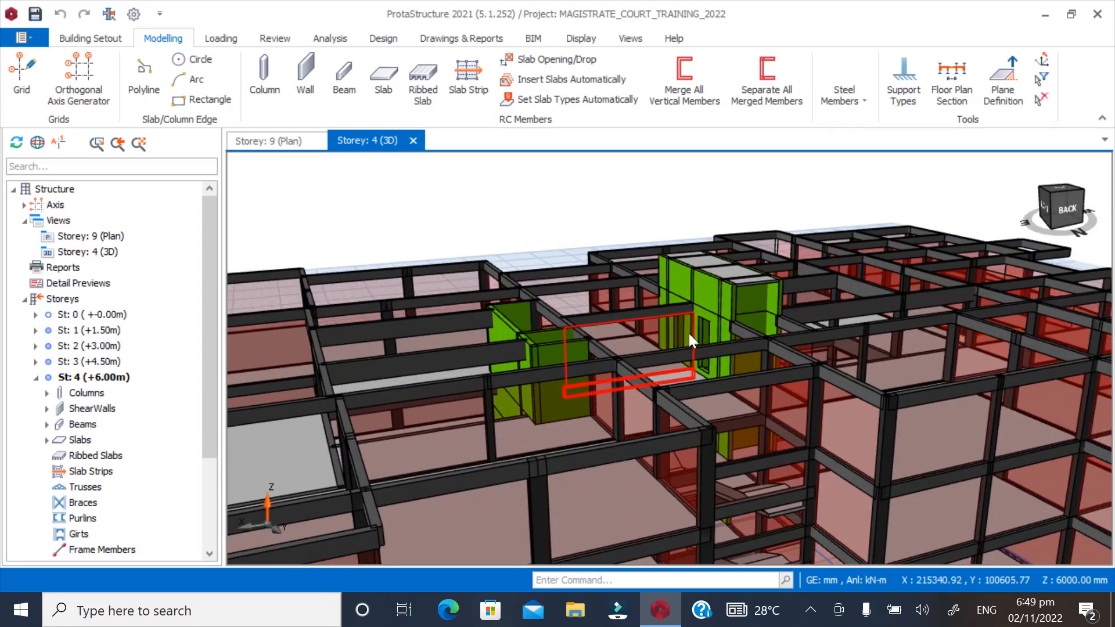
Examine in 3D how shaft walls 8W7 and 9W7 extend across their storeys and meet the neighbouring beams
middle_click_drag(689, 333, 786, 347)
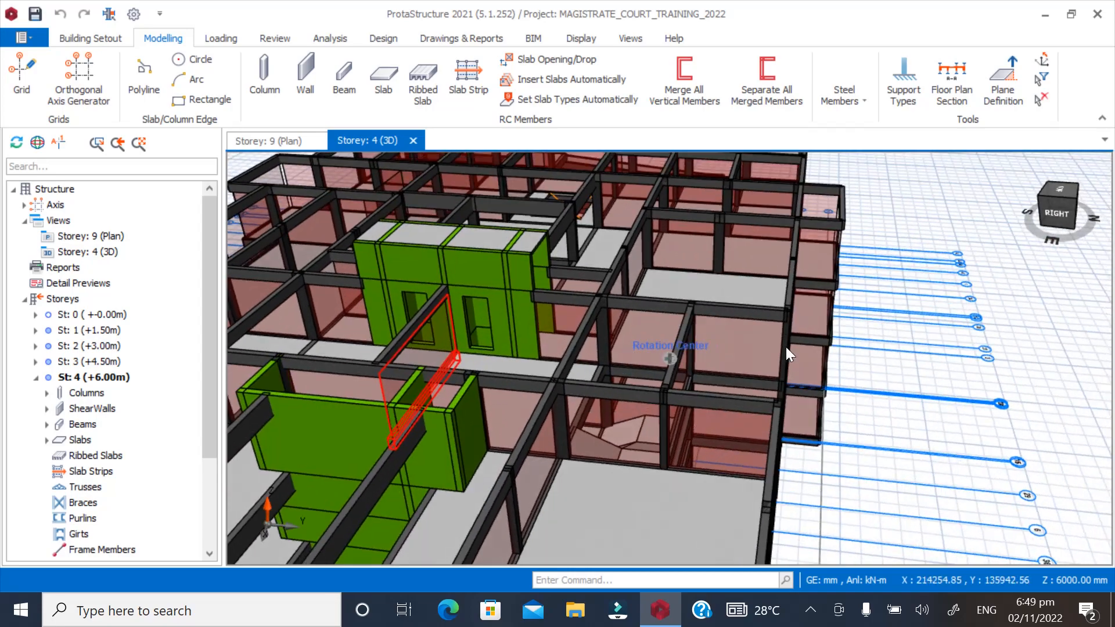
middle_click_drag(213, 520, 319, 527)
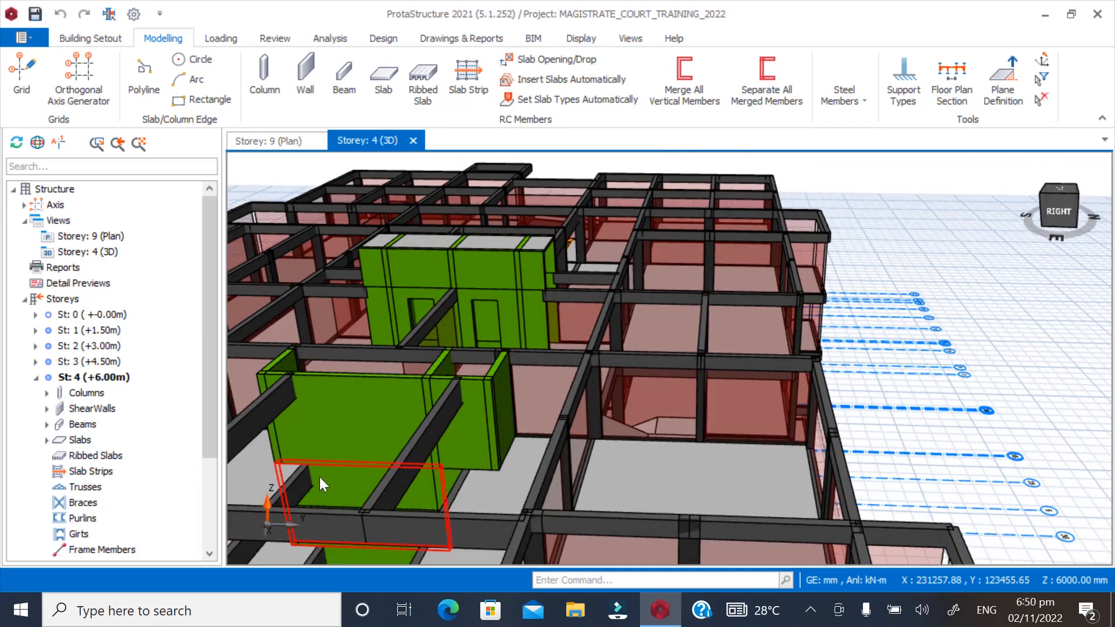
left_click(335, 487)
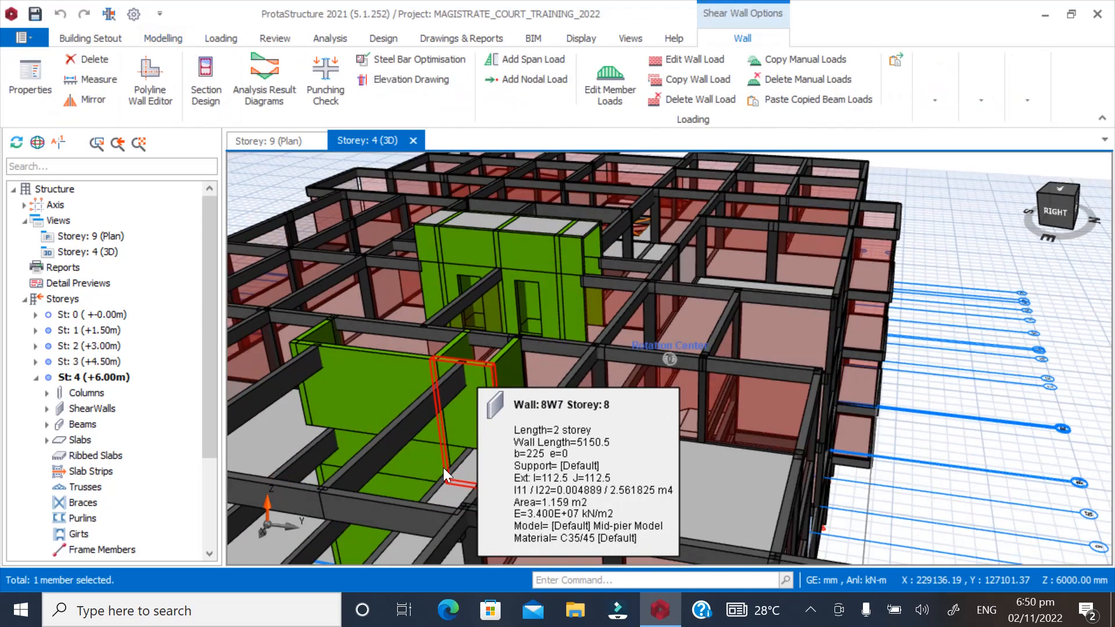
middle_click_drag(443, 468, 403, 458)
middle_click_drag(478, 465, 485, 511)
mouse_move(475, 416)
middle_click_drag(475, 416, 483, 472)
scroll(585, 406, "up", 3)
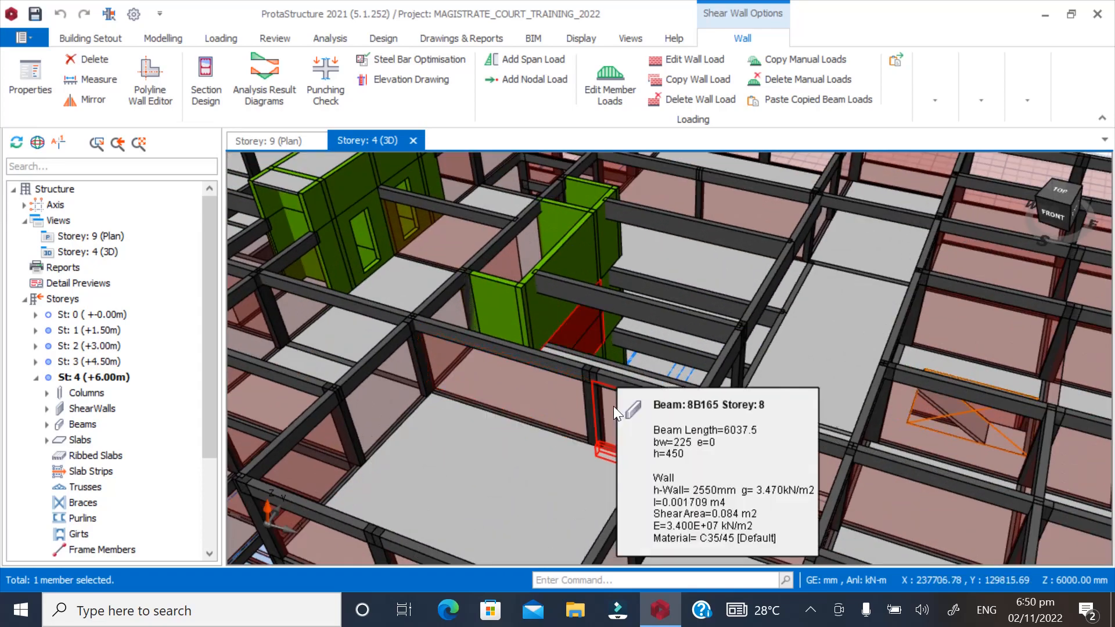
middle_click_drag(613, 405, 691, 324)
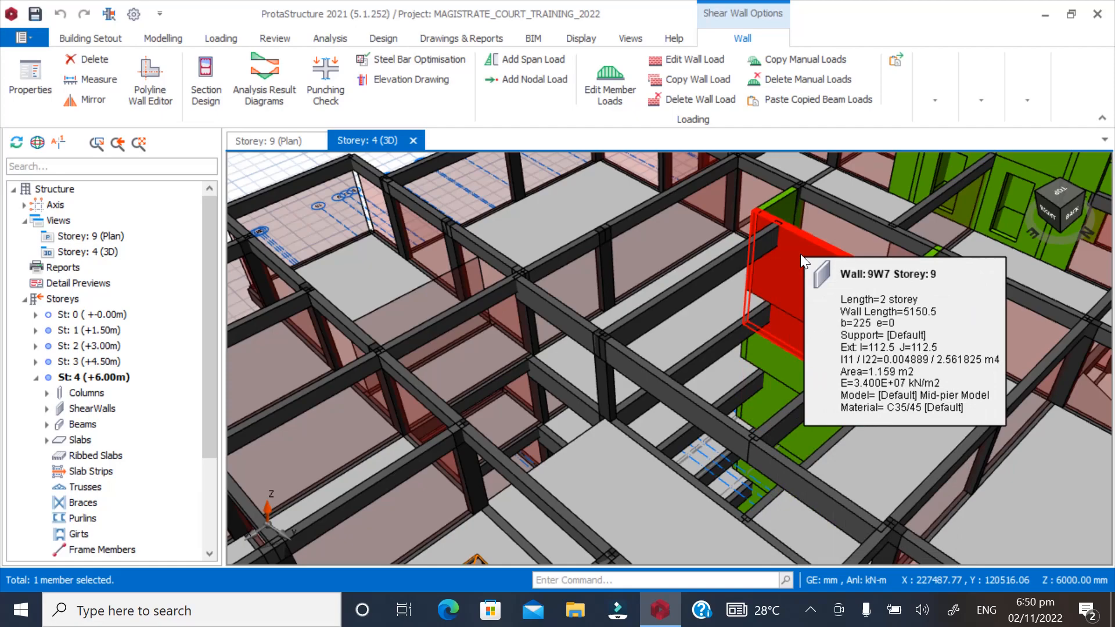
mouse_move(800, 253)
middle_mouse_down()
mouse_move(750, 326)
mouse_move(775, 336)
mouse_move(647, 325)
mouse_move(517, 344)
mouse_move(520, 322)
mouse_move(359, 347)
mouse_move(659, 262)
mouse_move(729, 273)
mouse_move(638, 268)
mouse_move(644, 238)
mouse_move(661, 253)
mouse_move(748, 268)
middle_mouse_up()
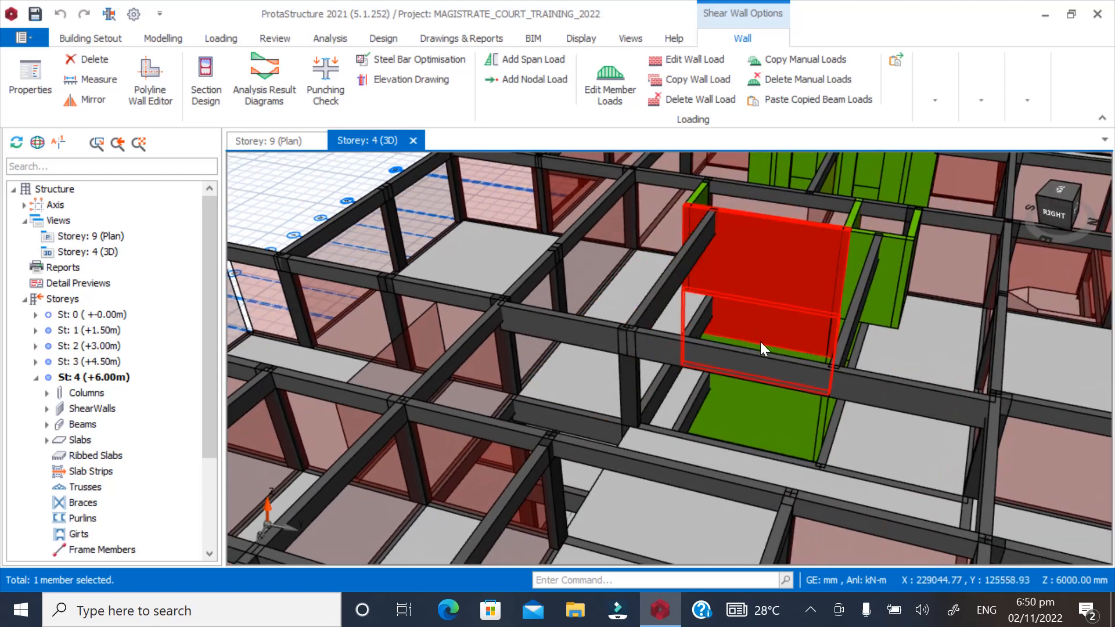
Select the five core shear walls 9W10, 9W9, 9W6, 9W7 and 9W8 together in the Storey 9 plan
scroll(768, 394, "up", 2)
mouse_move(846, 425)
middle_mouse_down()
mouse_move(790, 416)
mouse_move(770, 434)
mouse_move(785, 454)
mouse_move(334, 328)
middle_mouse_up()
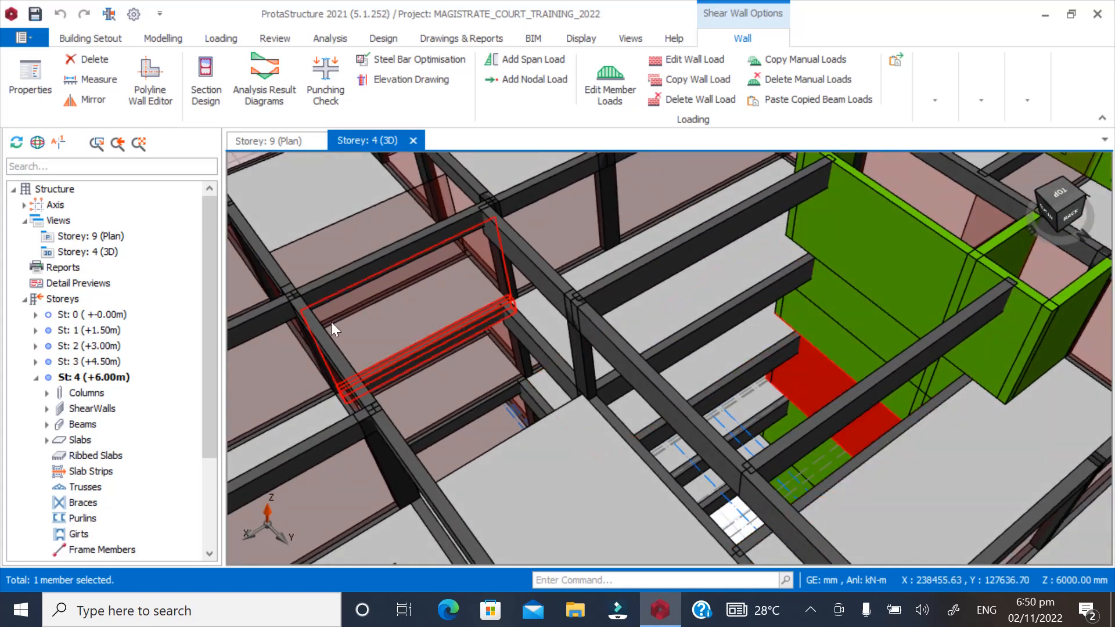
left_click(119, 238)
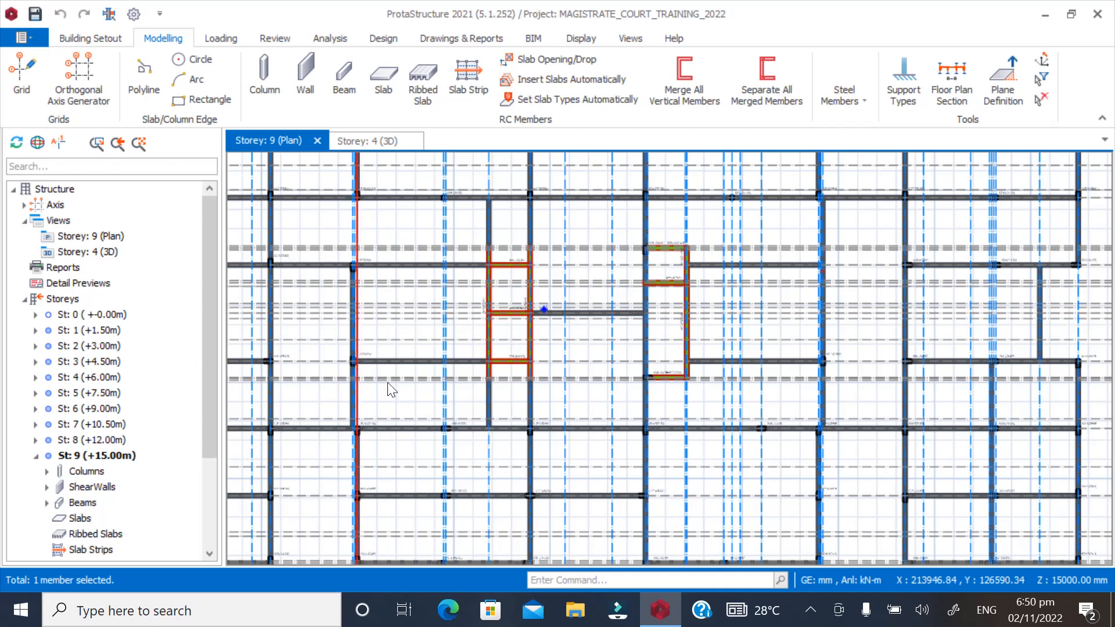
scroll(612, 228, "up", 5)
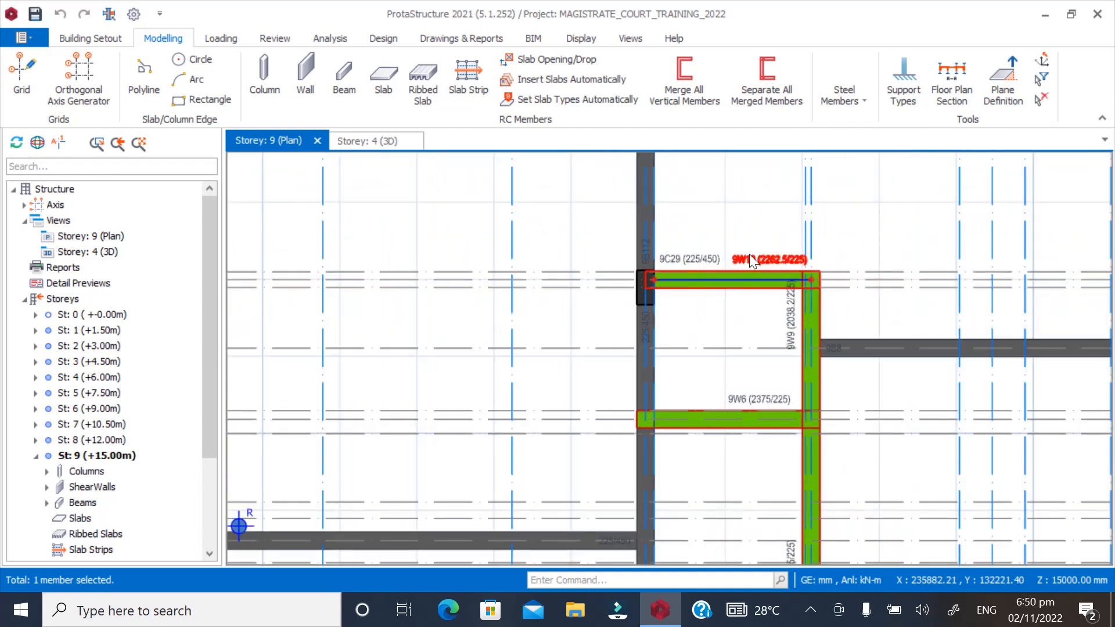
left_click(789, 329, "ctrl")
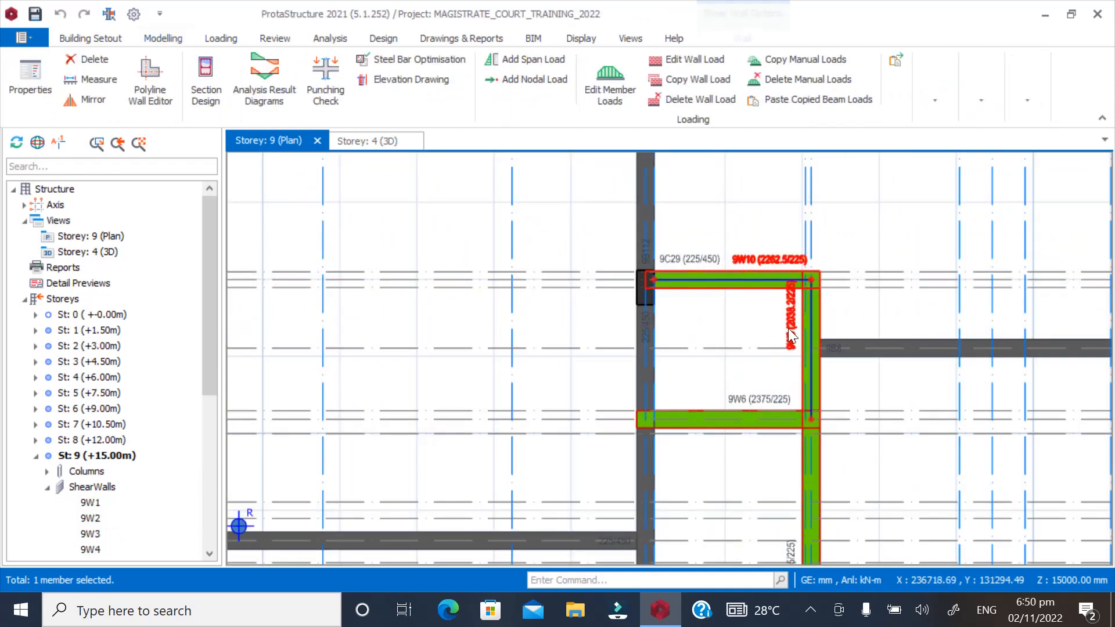
left_click(764, 423, "ctrl")
scroll(691, 277, "down", 3)
scroll(737, 419, "up", 3)
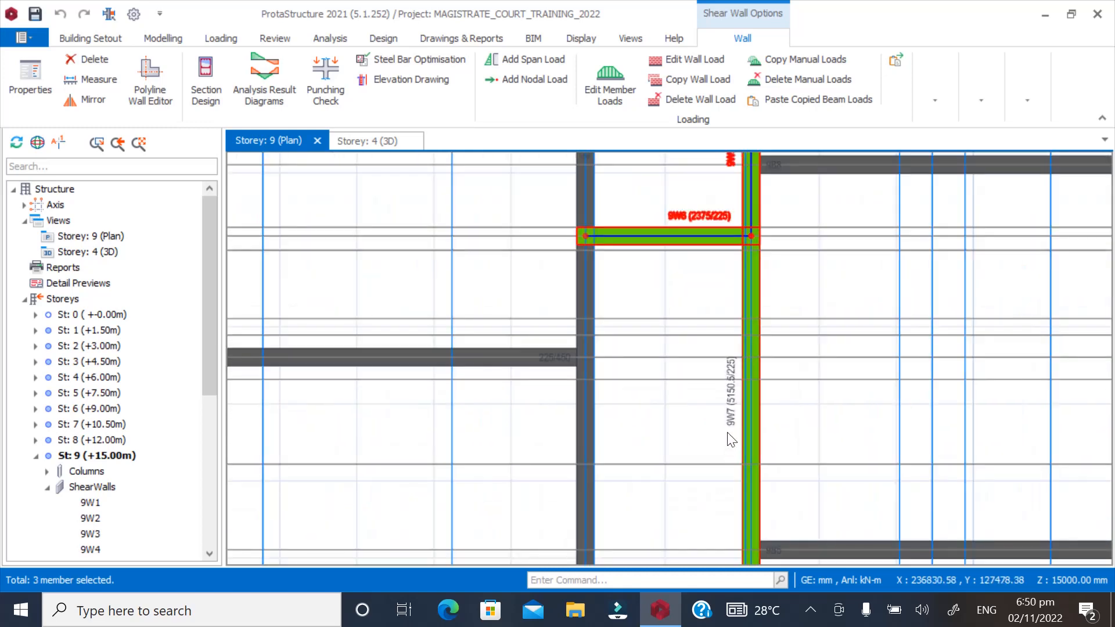
left_click(734, 406, "ctrl")
scroll(737, 335, "down", 3)
scroll(750, 383, "up", 3)
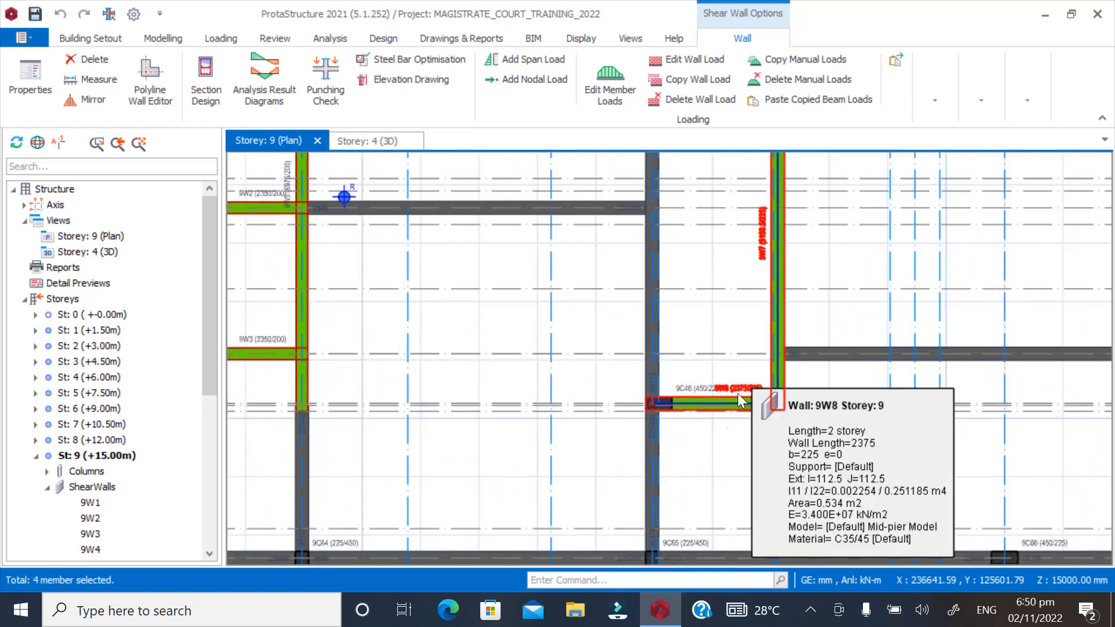
scroll(714, 418, "up", 3)
left_click(762, 370, "ctrl")
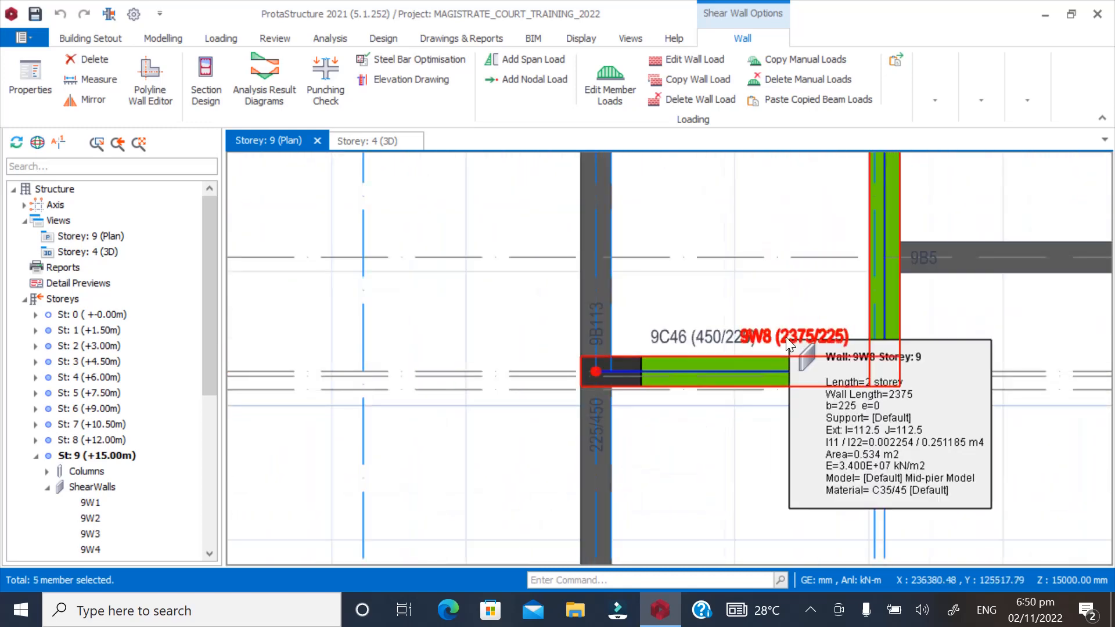
Set Len (Storey) to 1 for all five selected shear walls in the Wall Table and clear the selection
right_click(788, 344)
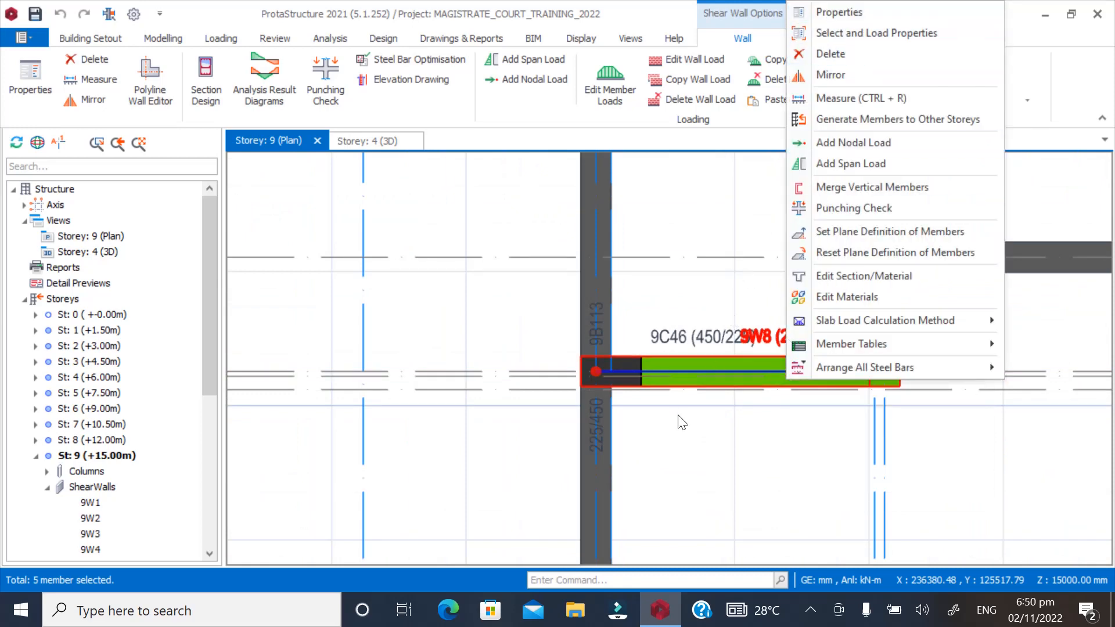
left_click(813, 33)
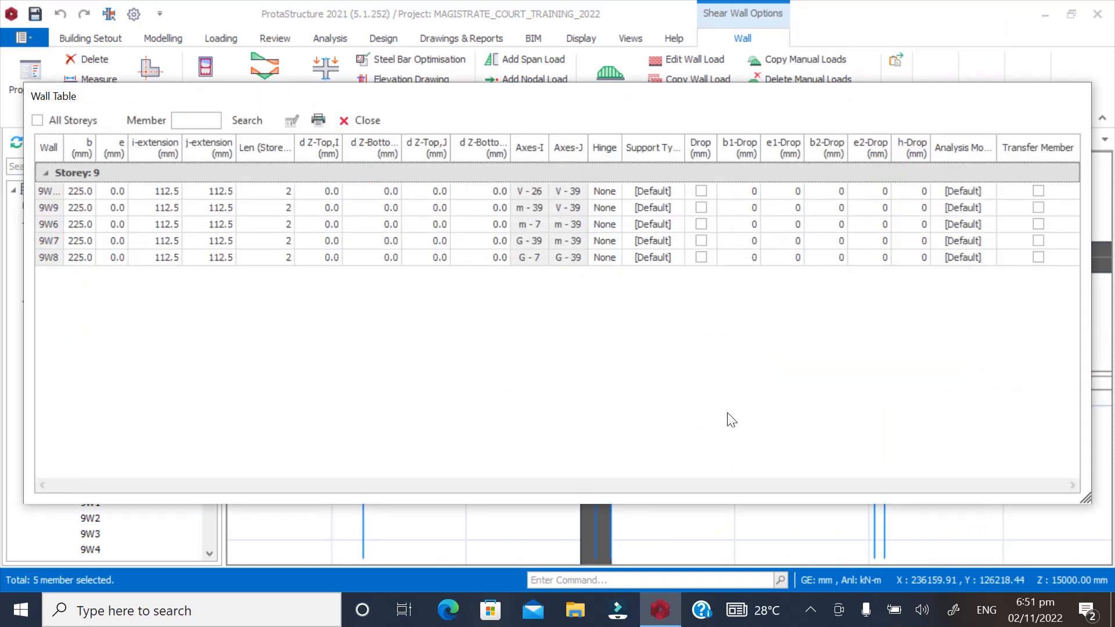
left_click(273, 148)
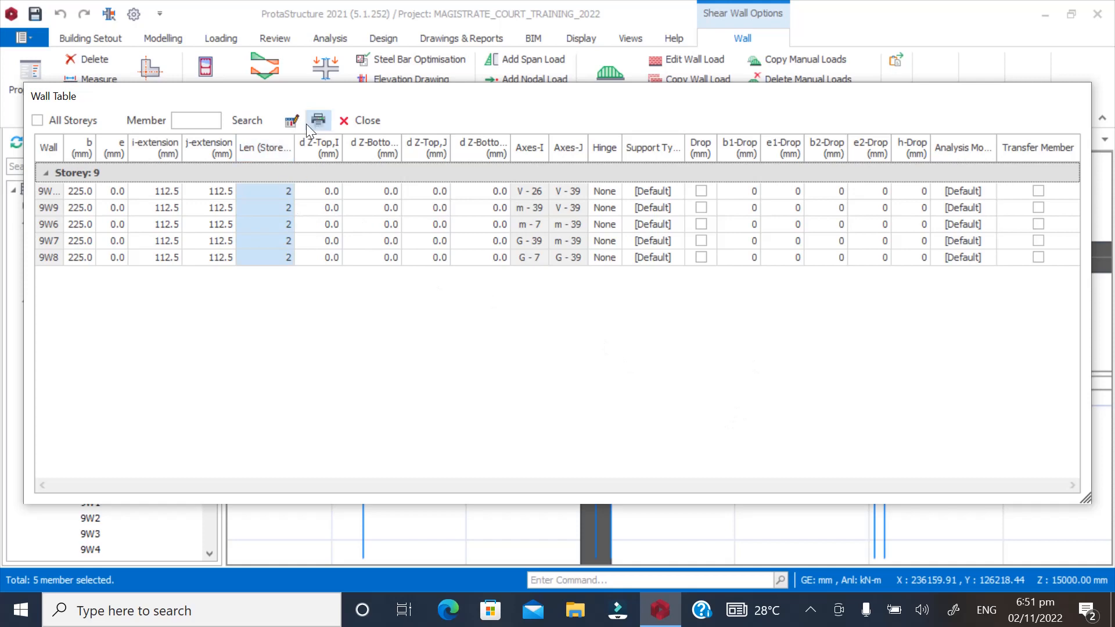
left_click(292, 121)
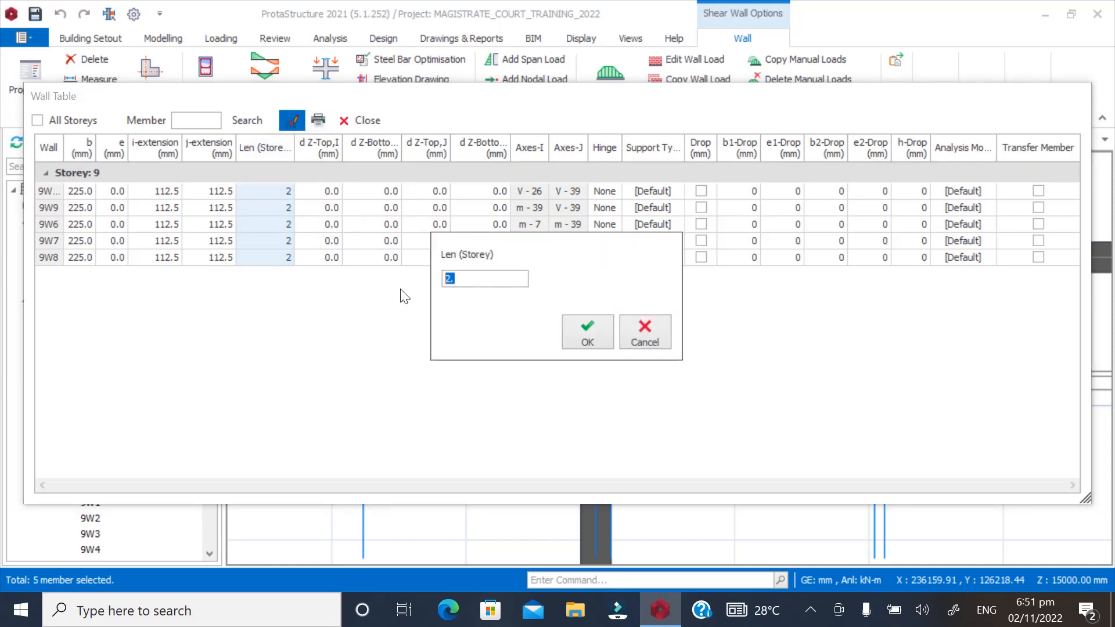
type("1")
left_click(581, 335)
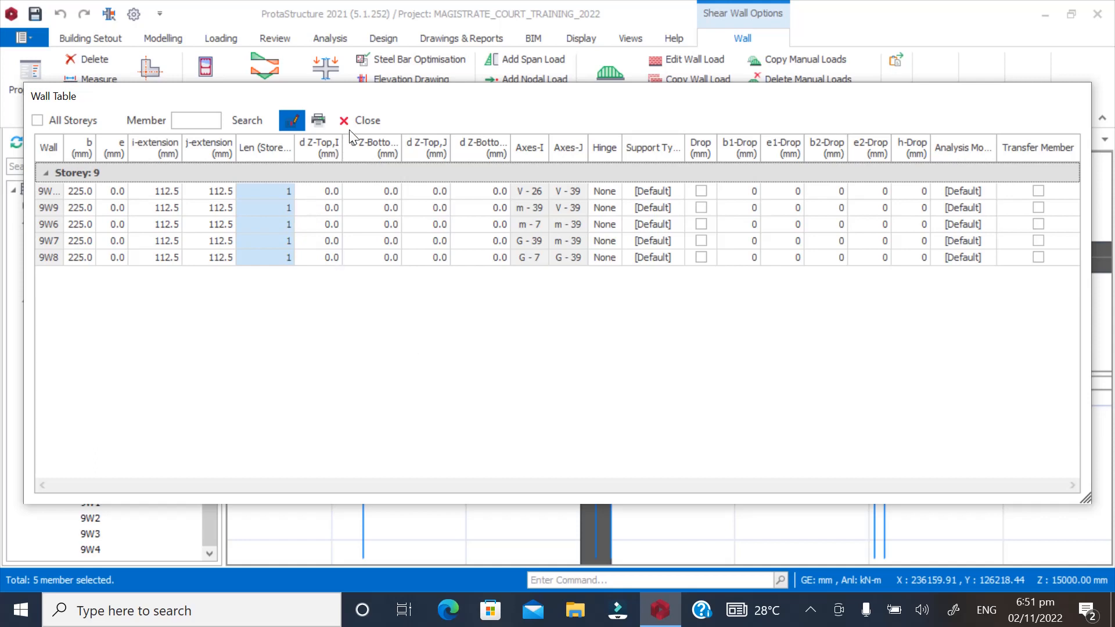
left_click(366, 121)
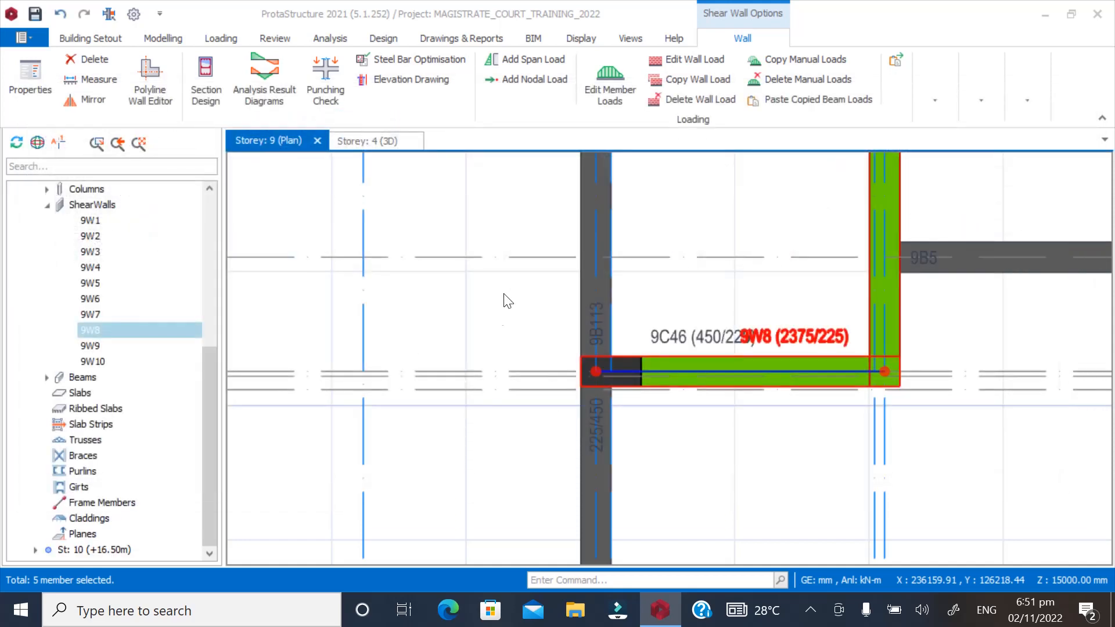
key("Escape")
scroll(653, 450, "down", 4)
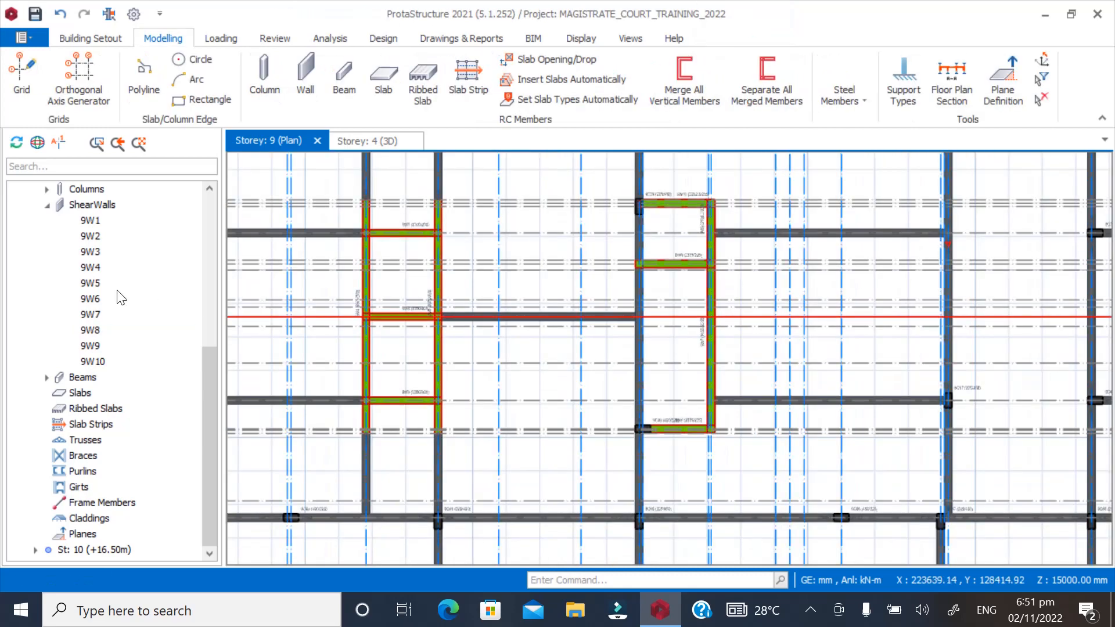
Inspect the shear wall core in the Storey 4 3D view, checking the walls at the upper storeys from several sides
left_click(47, 205)
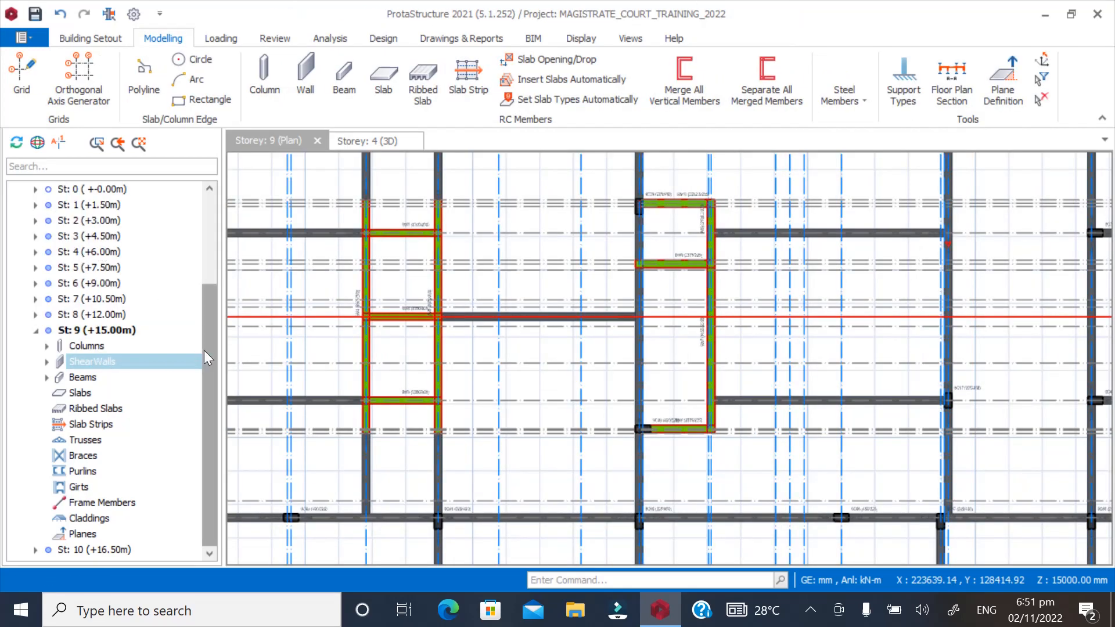
left_click_drag(204, 350, 204, 233)
left_click(105, 252)
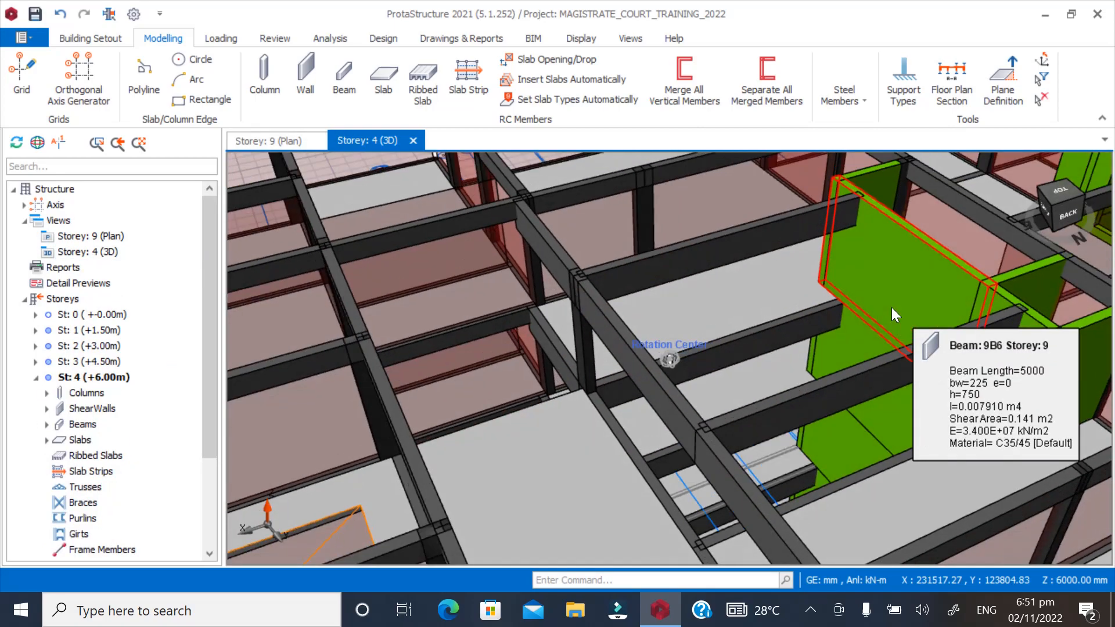
middle_click_drag(892, 309, 988, 312)
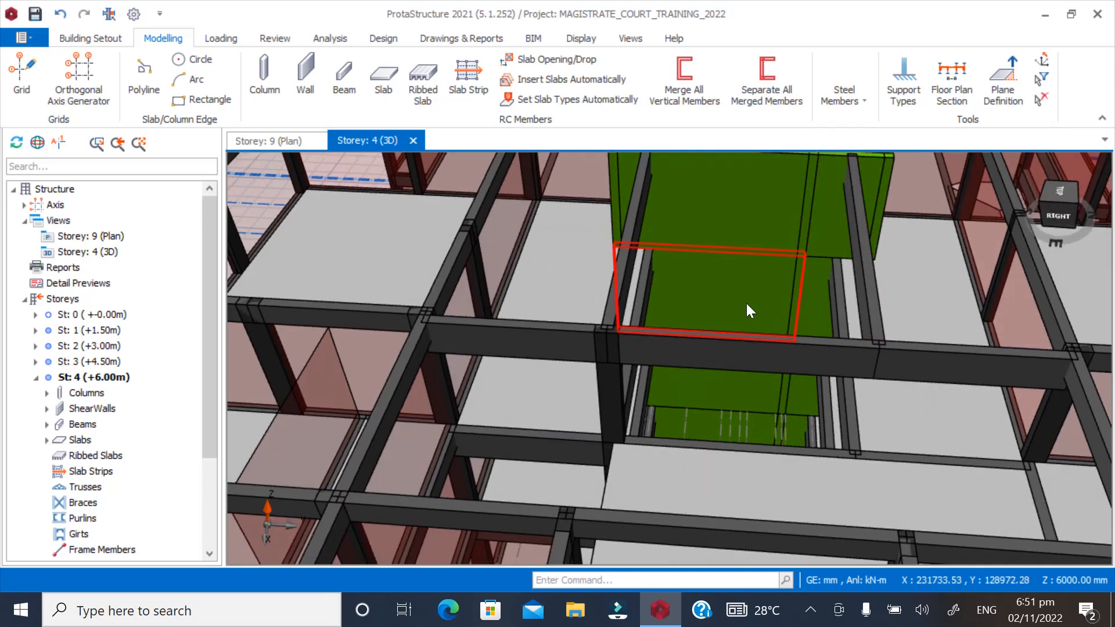
mouse_move(745, 302)
middle_click_drag(765, 333, 769, 288)
left_click(752, 326)
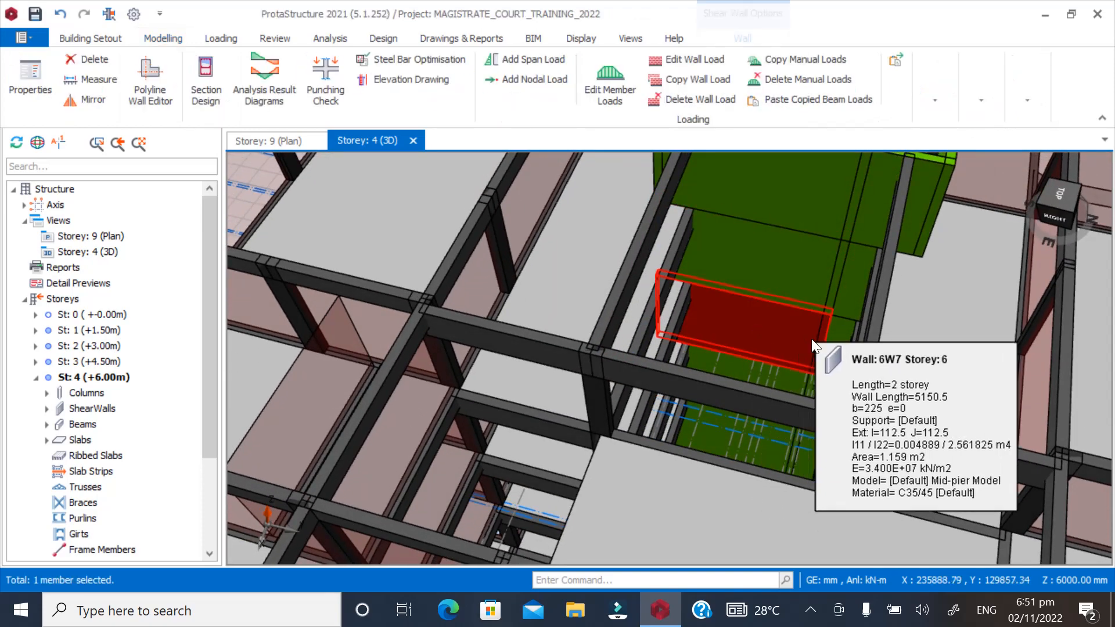
middle_click_drag(753, 326, 787, 305)
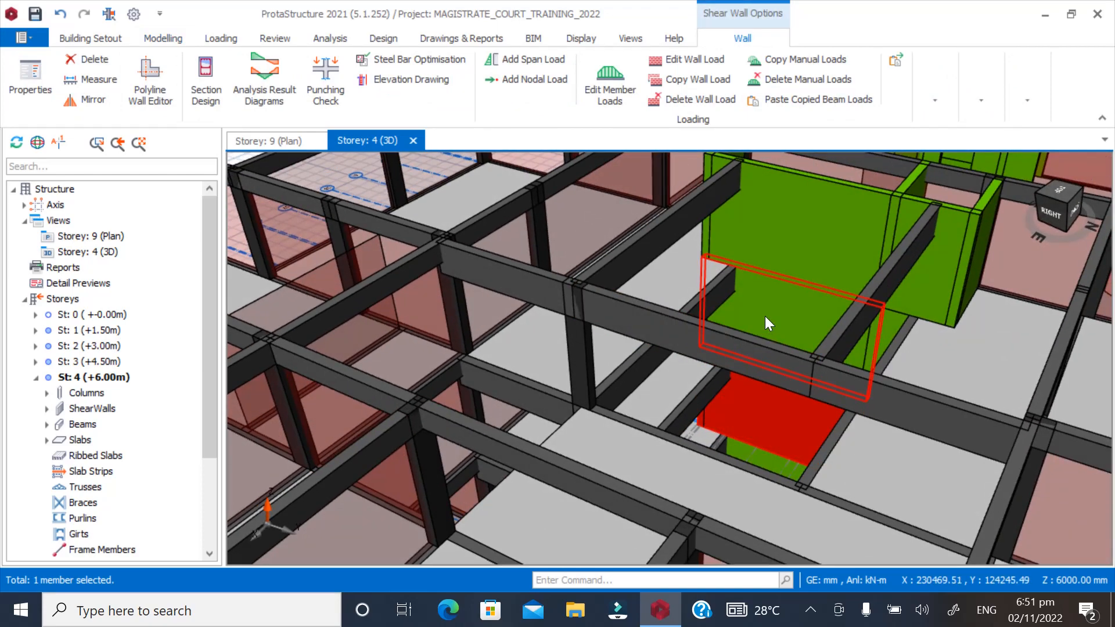
mouse_move(850, 331)
middle_mouse_down()
mouse_move(705, 320)
mouse_move(826, 322)
mouse_move(809, 336)
mouse_move(799, 408)
mouse_move(829, 420)
mouse_move(868, 348)
middle_mouse_up()
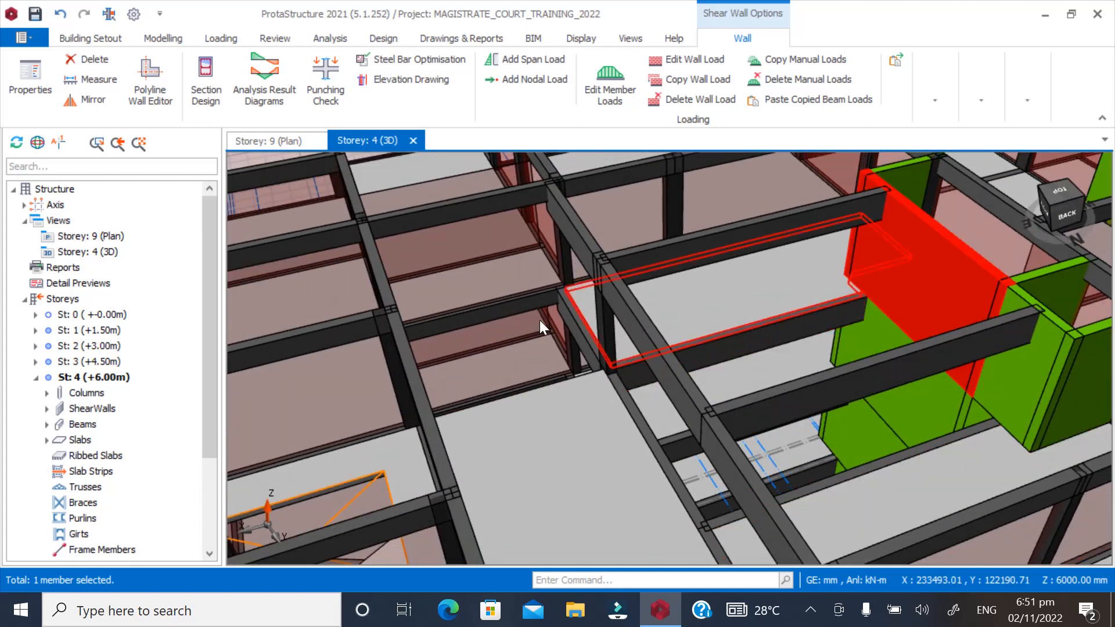
Examine the Storey 9 plan, checking the shear walls and the adjoining columns and beams around the core
double_click(110, 236)
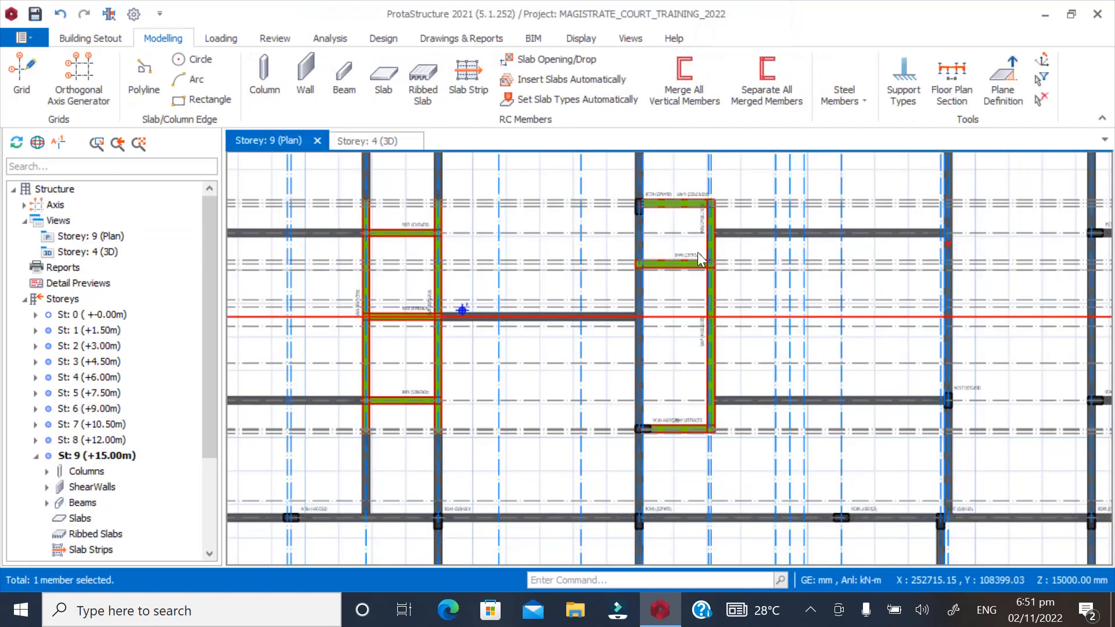
scroll(772, 295, "down", 3)
scroll(650, 353, "down", 2)
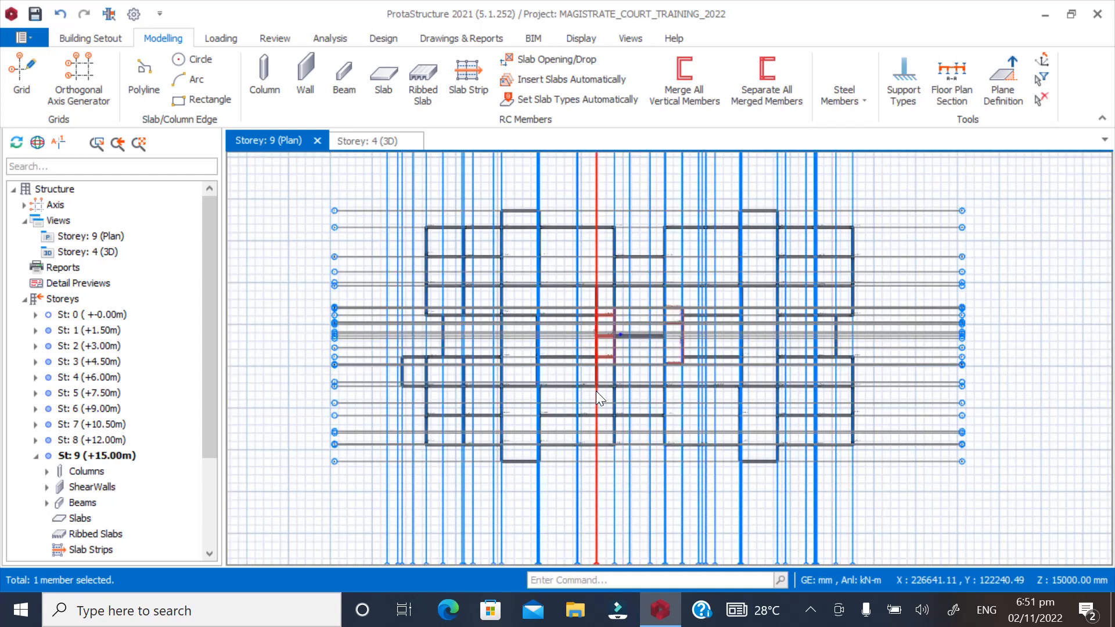
scroll(659, 343, "up", 5)
scroll(659, 343, "up", 4)
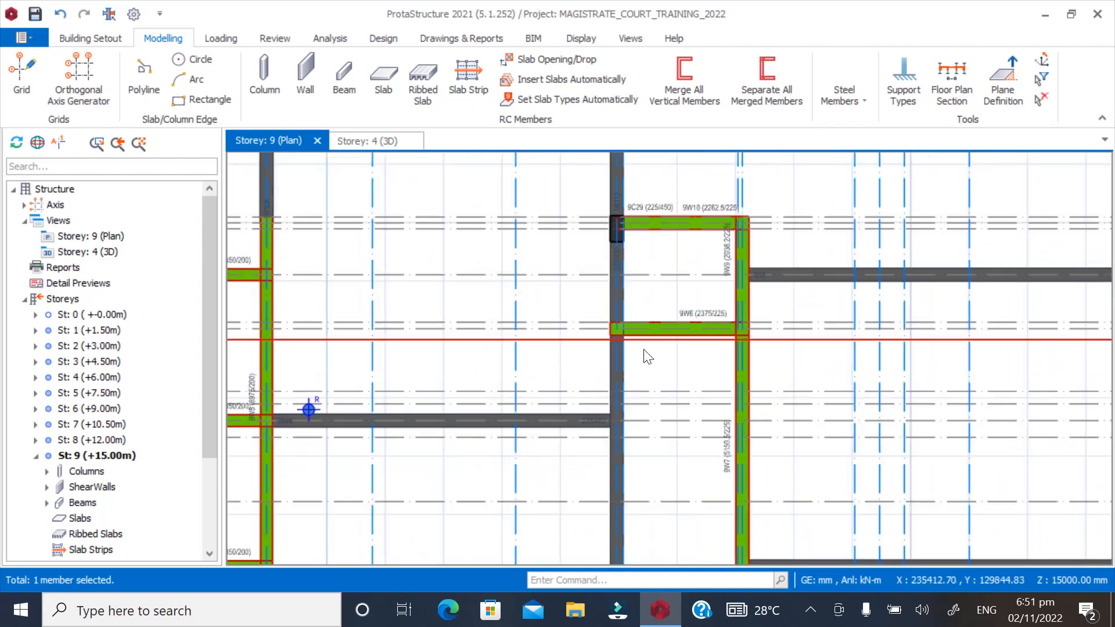
scroll(608, 257, "down", 2)
scroll(609, 224, "up", 5)
scroll(527, 240, "down", 4)
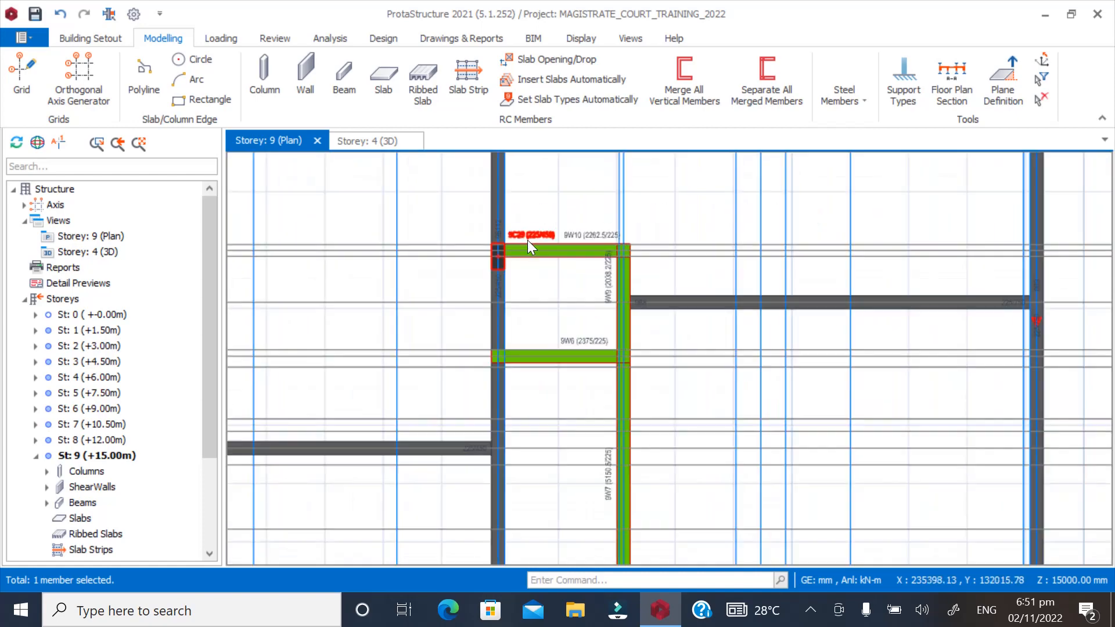
scroll(614, 364, "up", 4)
scroll(817, 398, "down", 4)
scroll(817, 398, "down", 4)
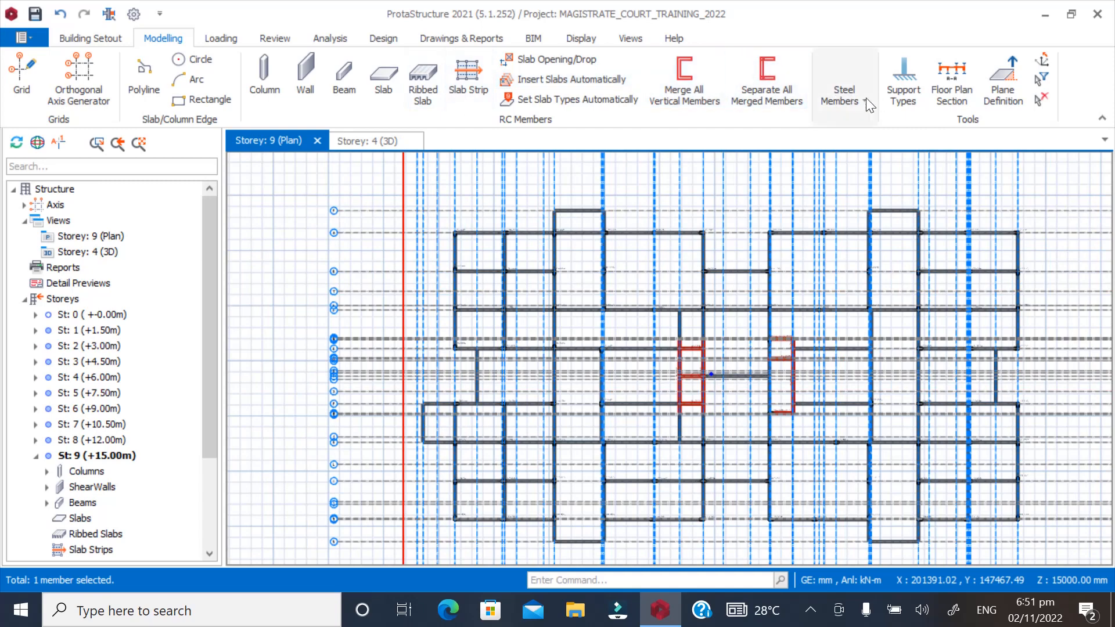
Turn off the whole Axis group in the layer settings to hide the axis lines, labels and circles
left_click(116, 39)
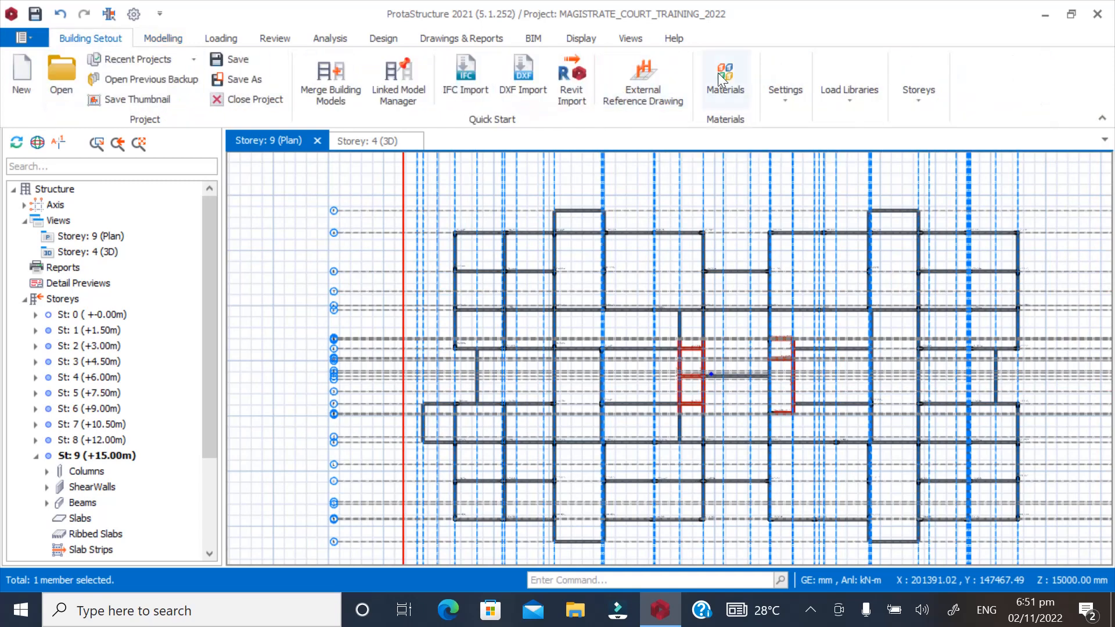
left_click(785, 90)
left_click(837, 169)
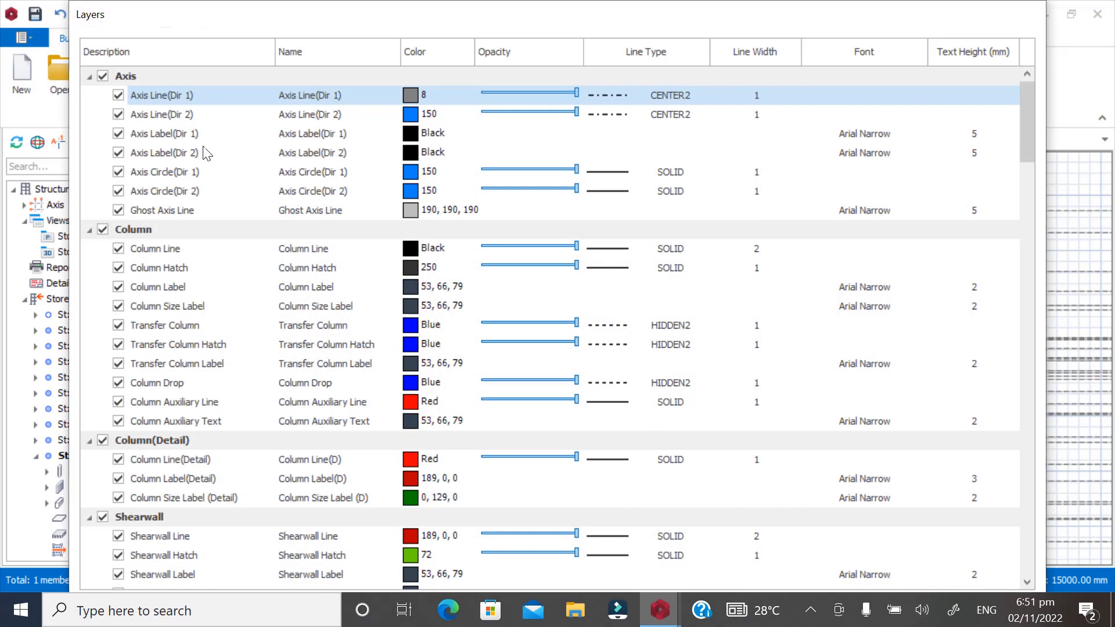
left_click(104, 77)
double_click(346, 21)
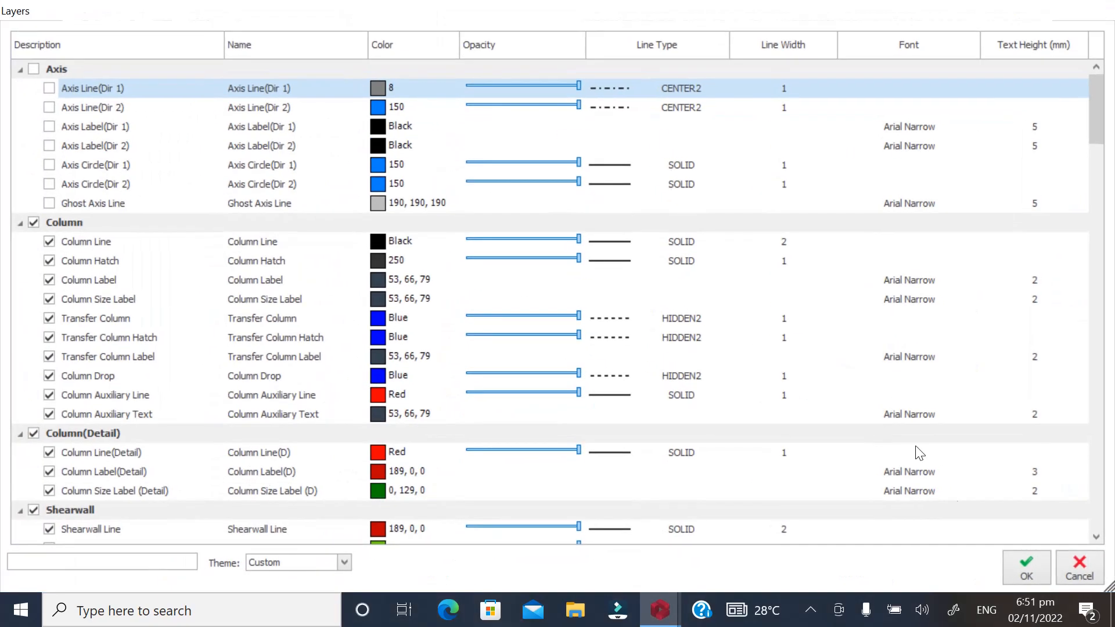
left_click(1022, 567)
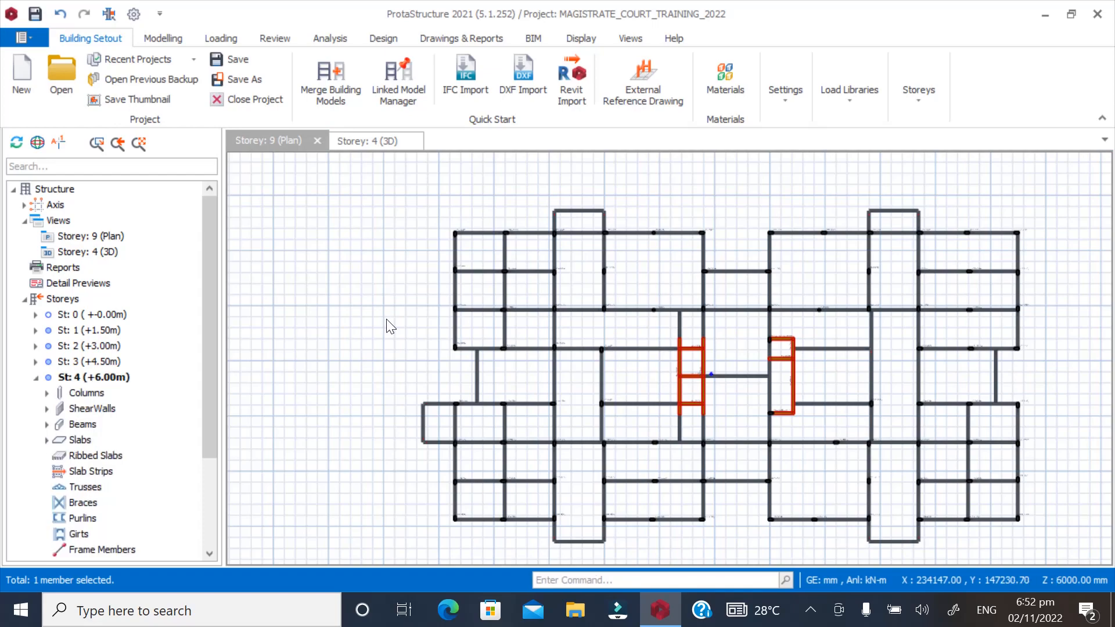
Generate the five Storey 9 shear walls of the open core at Storey 10, limited to selected members only
scroll(534, 255, "down", 3)
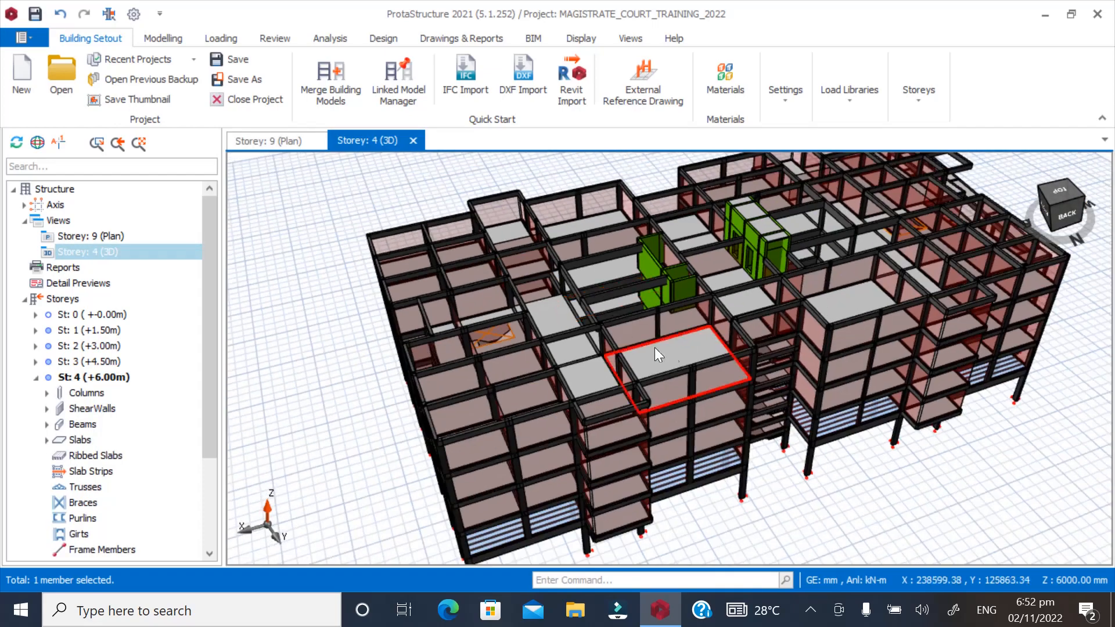
mouse_move(667, 357)
middle_mouse_down()
mouse_move(573, 374)
mouse_move(628, 342)
mouse_move(696, 326)
middle_mouse_up()
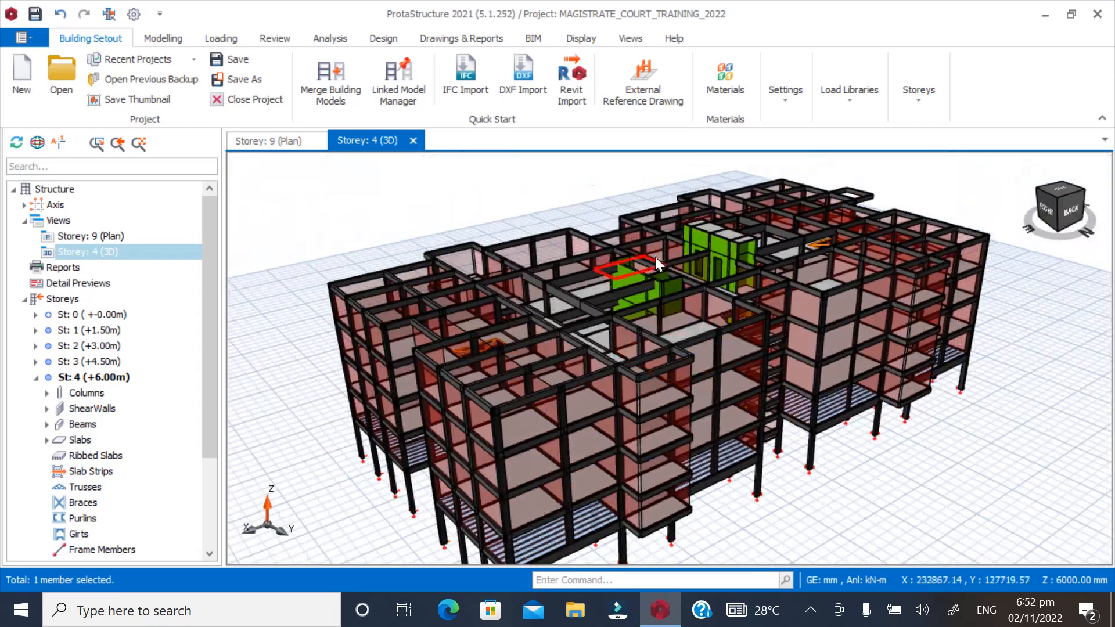
scroll(651, 239, "up", 5)
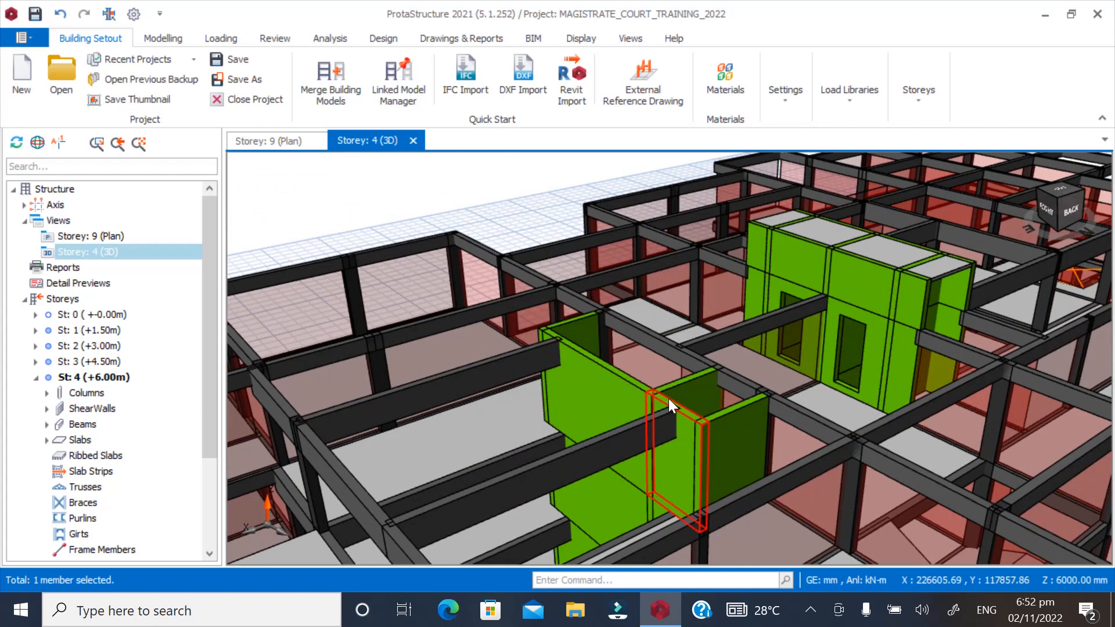
left_click(731, 432)
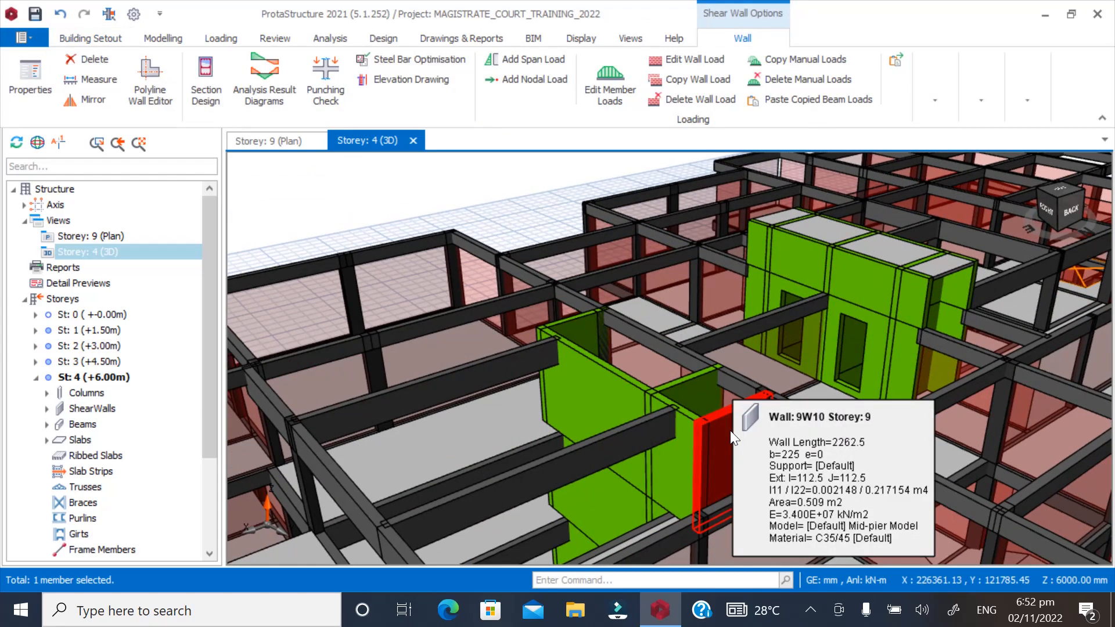
left_click(673, 468)
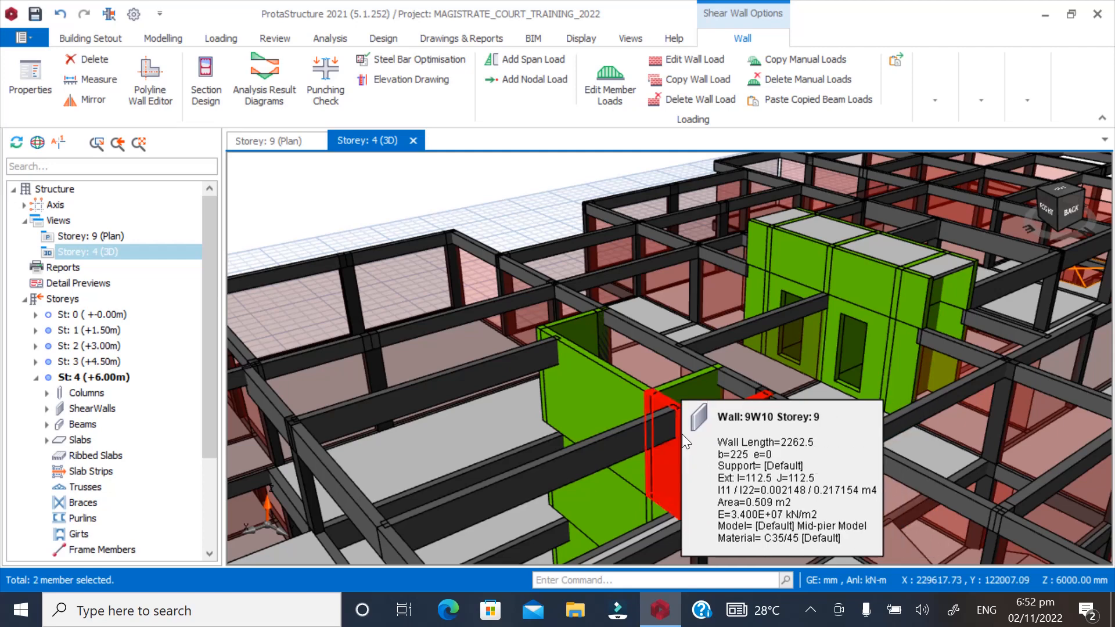
left_click(678, 389)
left_click(586, 332)
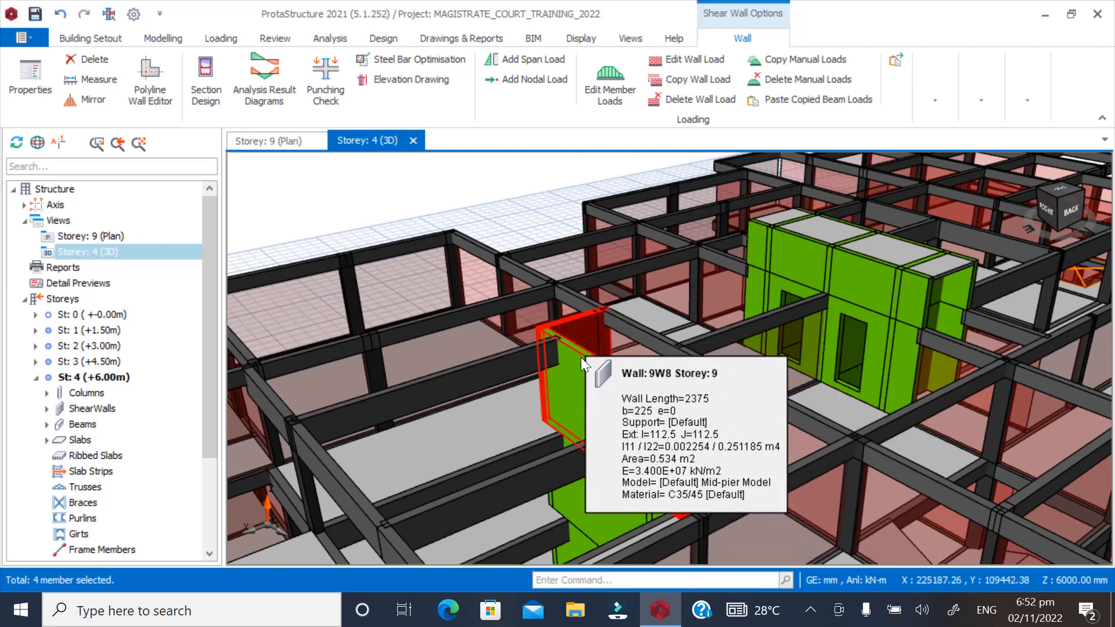
left_click(581, 363)
left_click(666, 427)
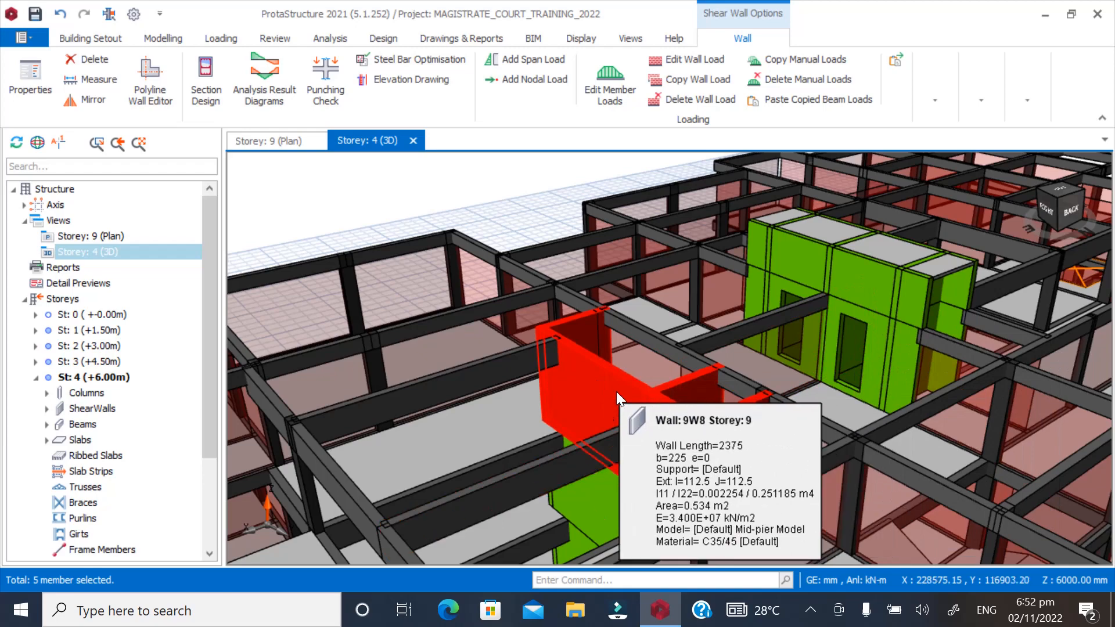
right_click(615, 390)
left_click(647, 134)
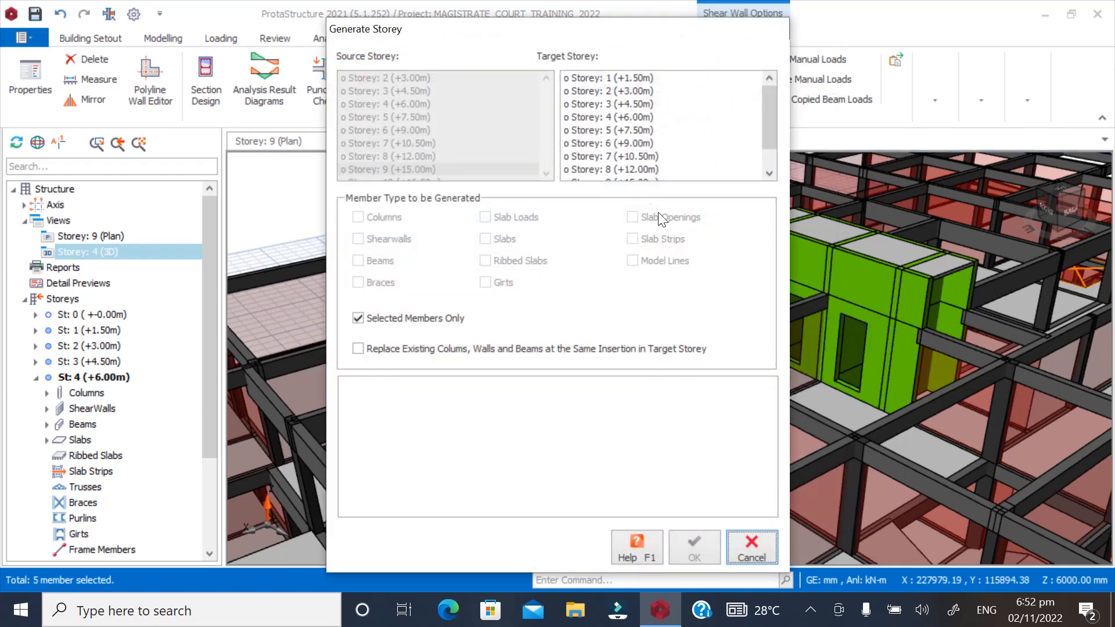
left_click(626, 170)
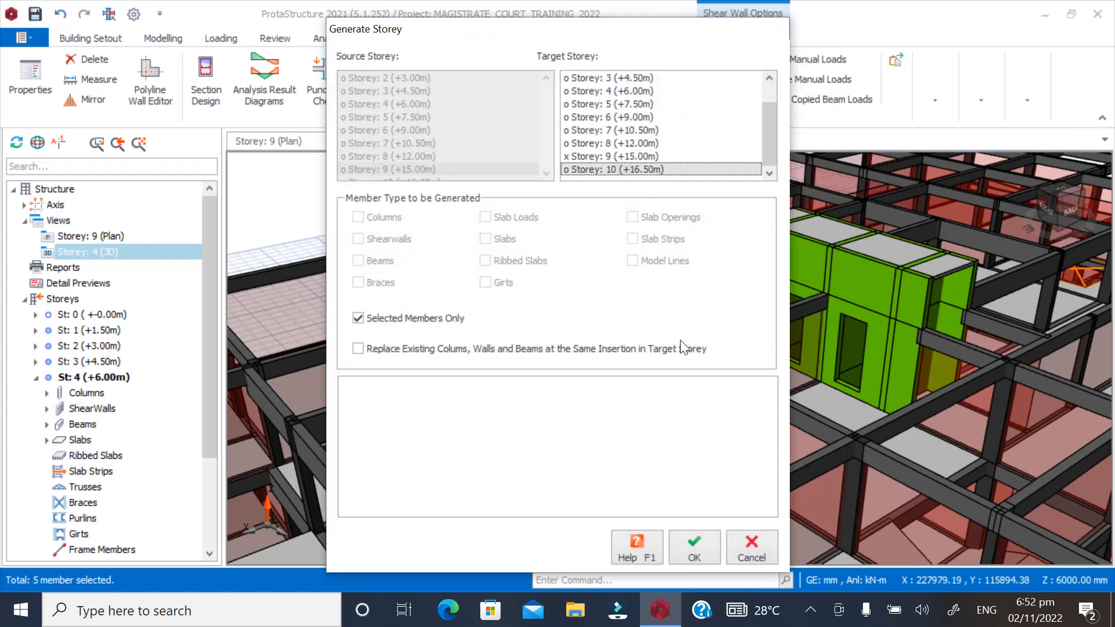
left_click(699, 559)
left_click(605, 360)
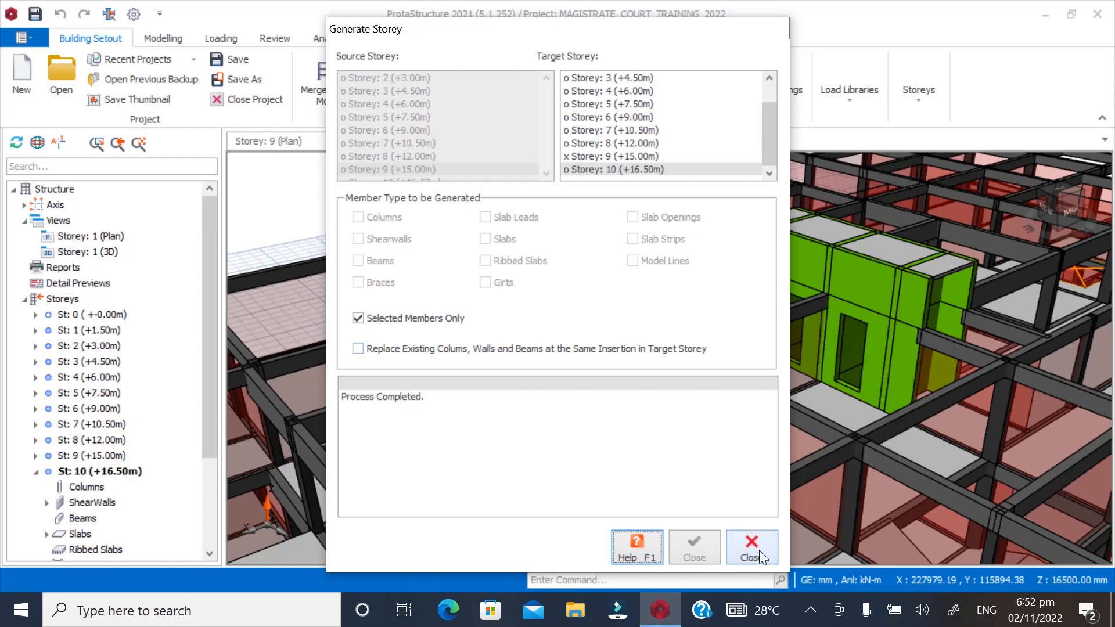
left_click(758, 549)
Delete the five shear walls of the open core at Storey 10 in the 3D view
mouse_move(765, 360)
middle_mouse_down()
mouse_move(687, 389)
mouse_move(598, 355)
mouse_move(699, 349)
mouse_move(682, 364)
mouse_move(627, 360)
middle_mouse_up()
mouse_move(644, 397)
middle_mouse_down()
mouse_move(684, 405)
mouse_move(773, 388)
mouse_move(798, 403)
mouse_move(744, 410)
middle_mouse_up()
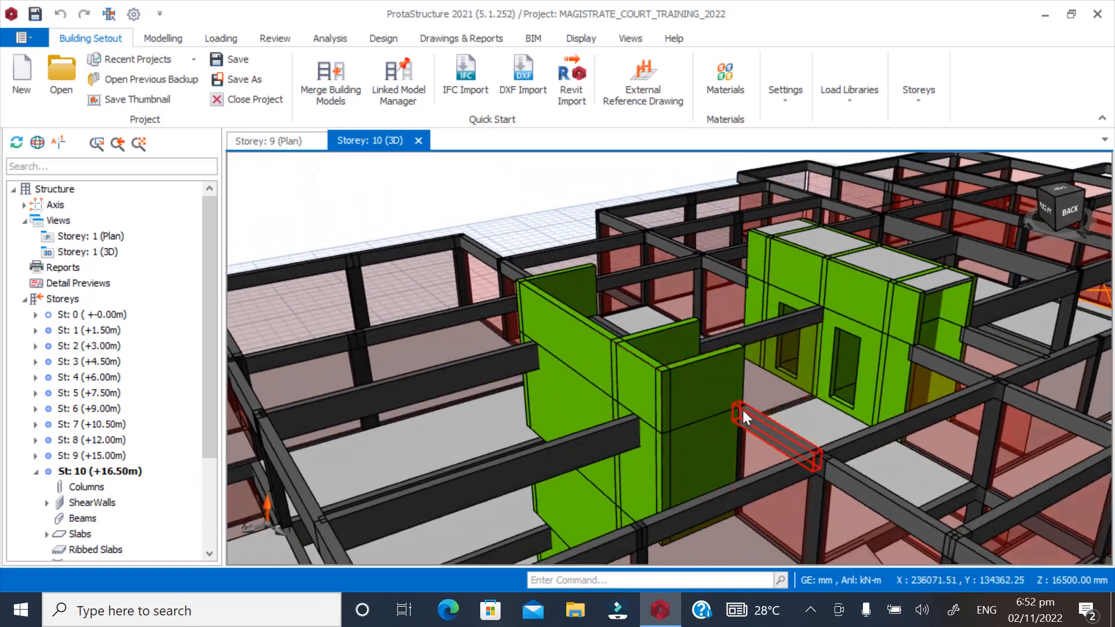
left_click(690, 386)
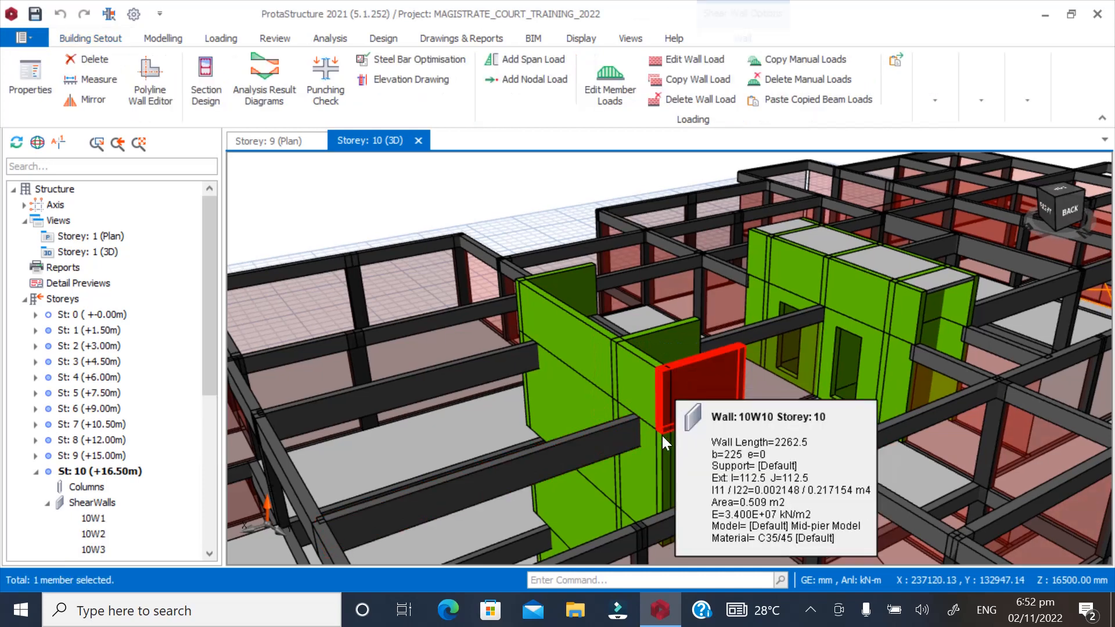
left_click(646, 347, "ctrl")
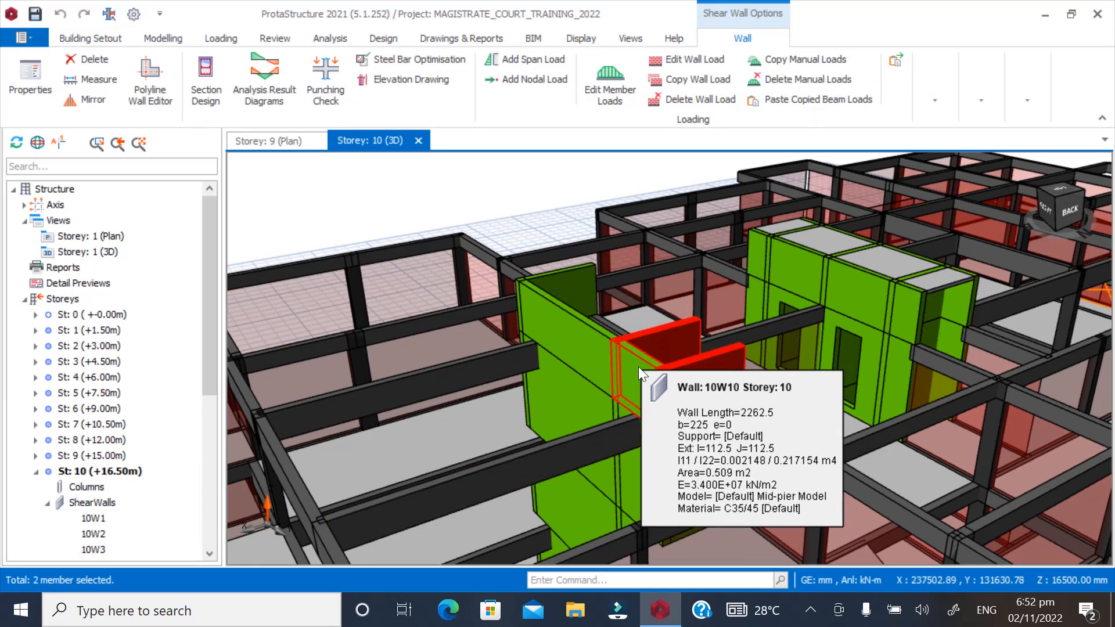
left_click(638, 367, "ctrl")
left_click(597, 347, "ctrl")
left_click(569, 287, "ctrl")
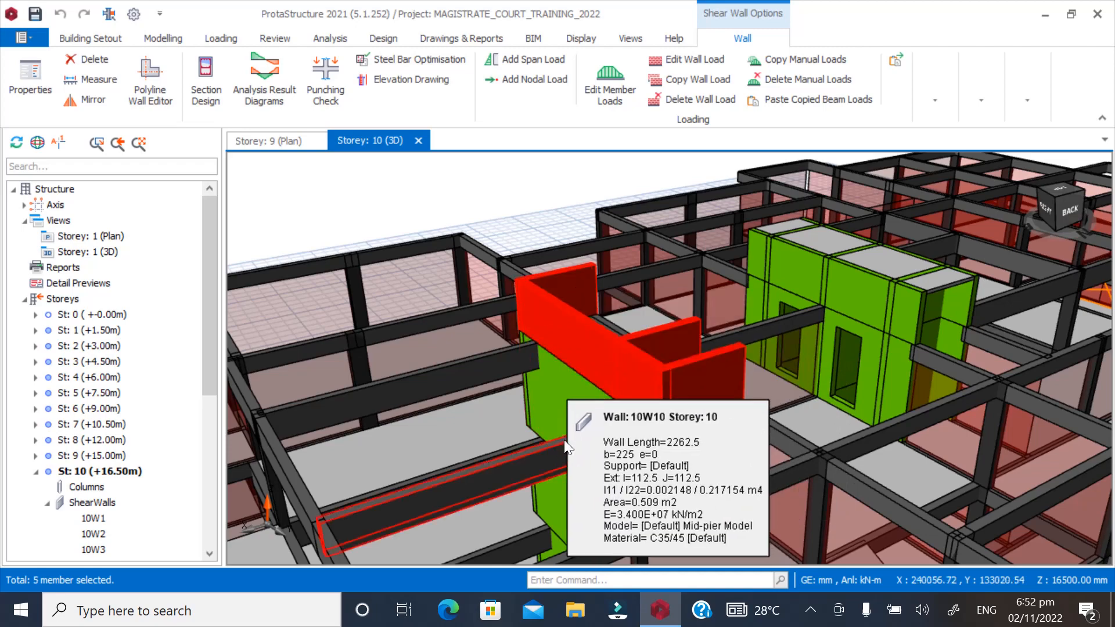
key("Delete")
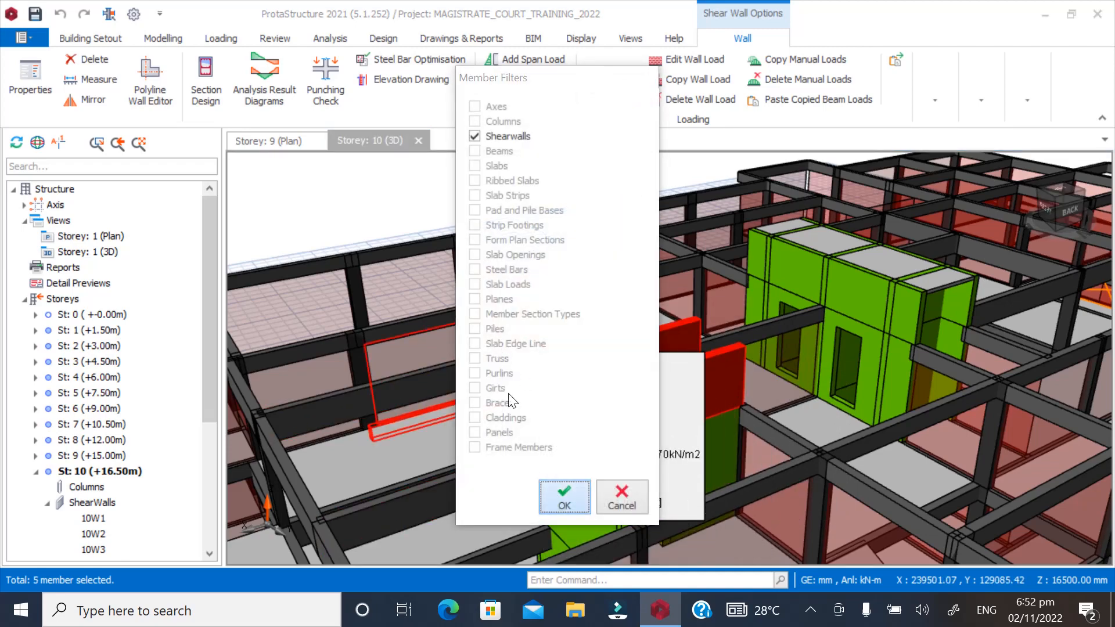
key("Return")
Inspect both shear wall cores and the surrounding upper-storey framing in the 3D view from several sides
mouse_move(633, 319)
middle_mouse_down()
mouse_move(734, 425)
mouse_move(792, 408)
mouse_move(731, 417)
mouse_move(786, 406)
mouse_move(698, 328)
mouse_move(829, 434)
mouse_move(653, 429)
mouse_move(787, 404)
mouse_move(841, 434)
mouse_move(884, 429)
mouse_move(885, 414)
mouse_move(861, 424)
mouse_move(889, 409)
mouse_move(940, 436)
middle_mouse_up()
middle_click_drag(921, 434, 939, 473)
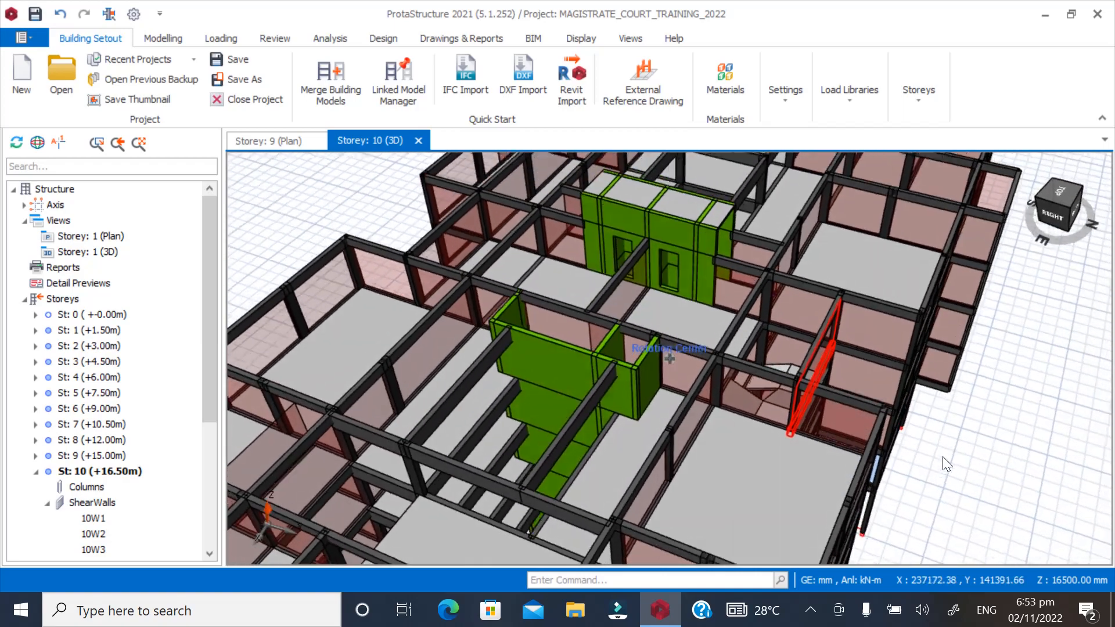
scroll(943, 452, "up", 2)
scroll(693, 455, "up", 3)
scroll(504, 450, "down", 3)
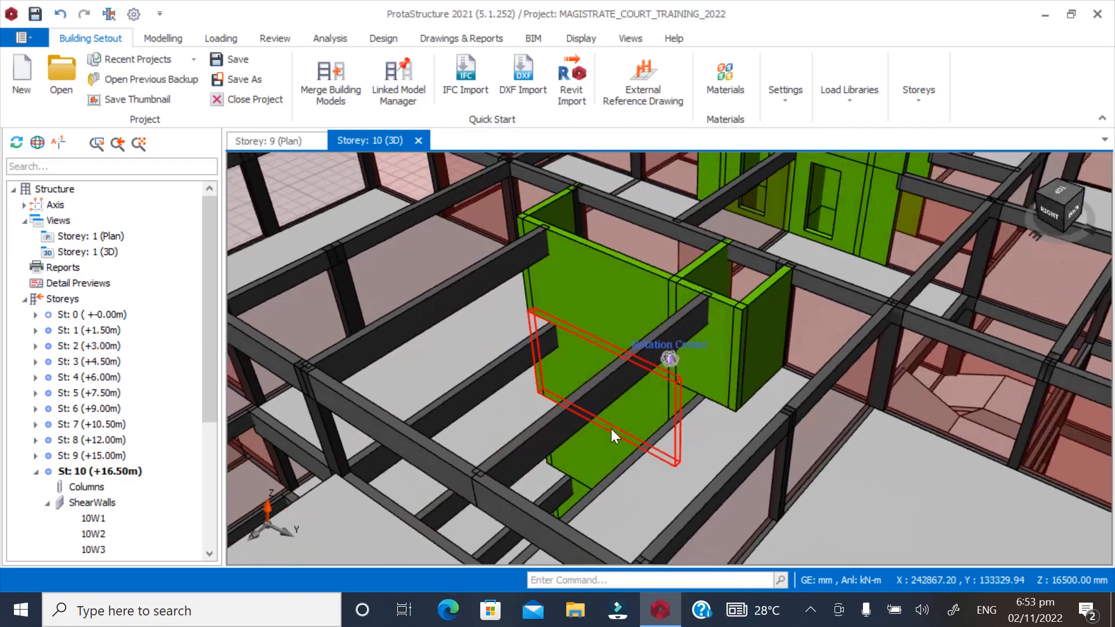
scroll(615, 413, "down", 2)
scroll(581, 348, "down", 2)
scroll(578, 343, "down", 2)
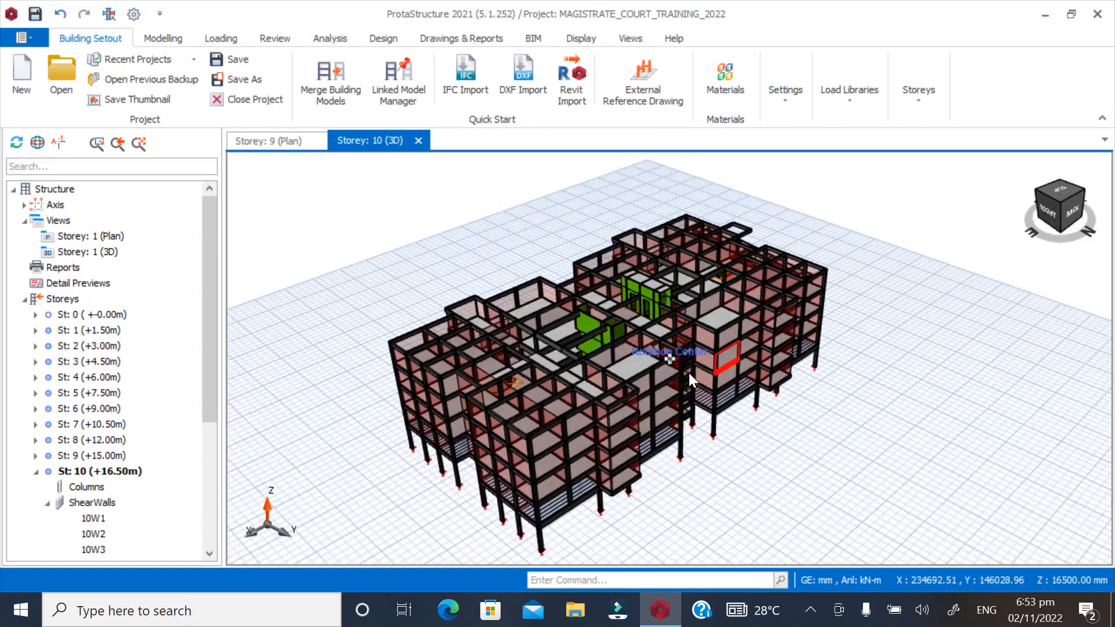
middle_click_drag(689, 373, 800, 351)
scroll(532, 337, "up", 3)
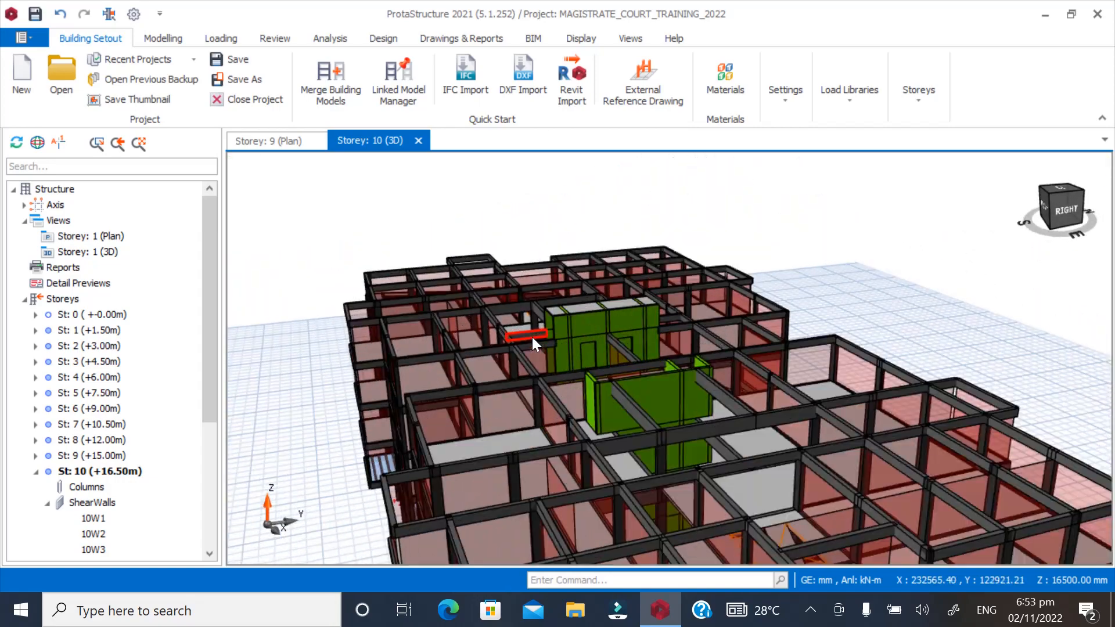
scroll(612, 414, "up", 2)
middle_click_drag(612, 413, 284, 410)
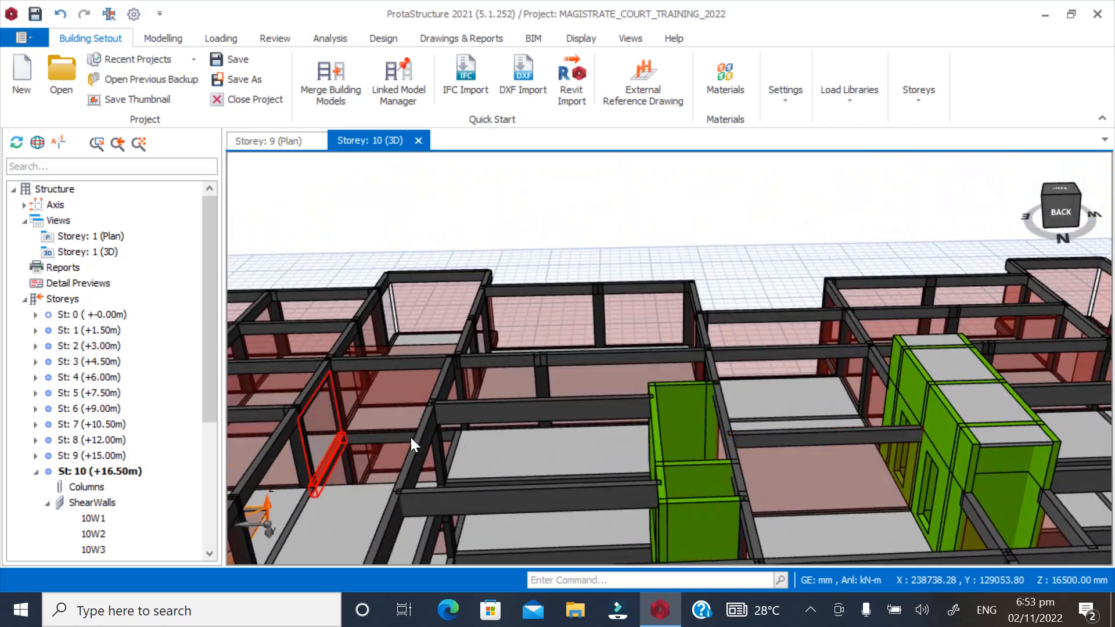
scroll(585, 351, "down", 3)
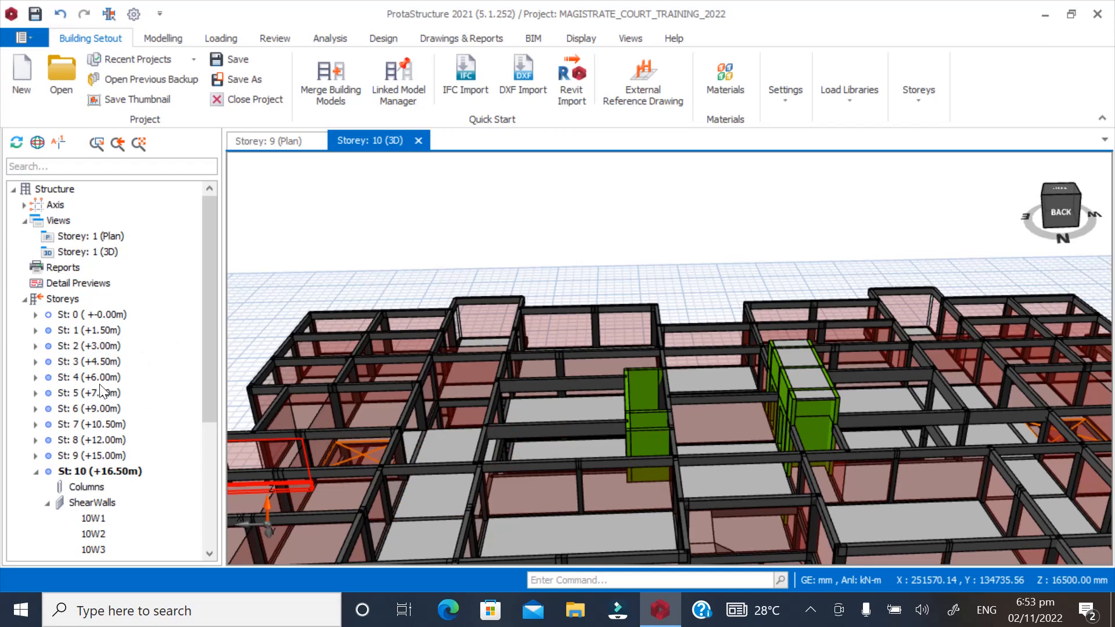
scroll(453, 422, "down", 1)
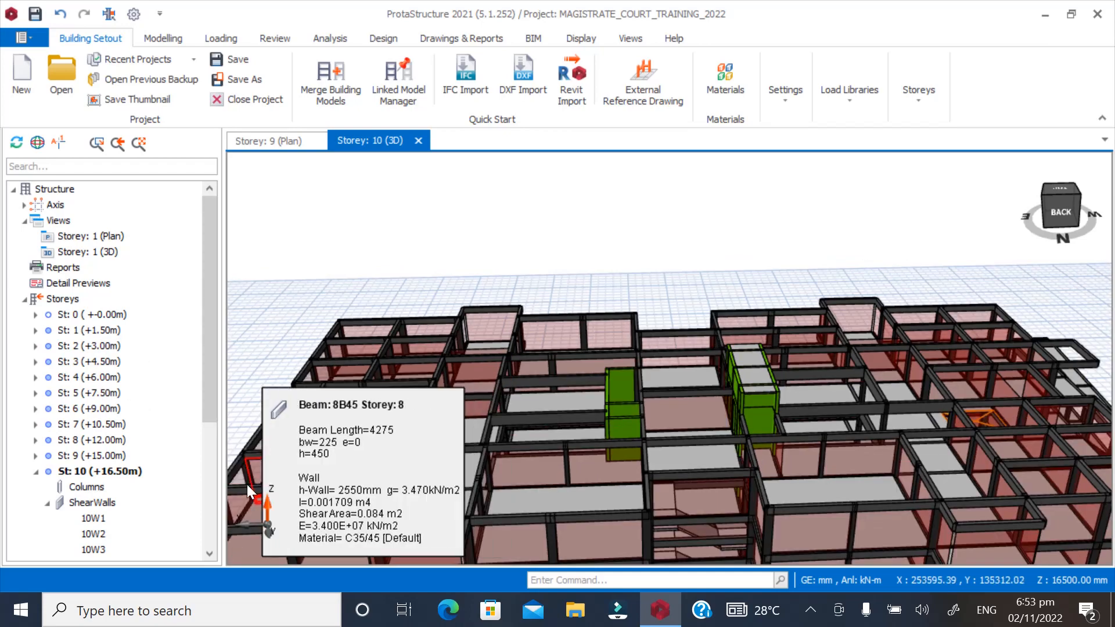
Open the Storey 9 plan and examine the shear walls and beams around the two cores
double_click(111, 238)
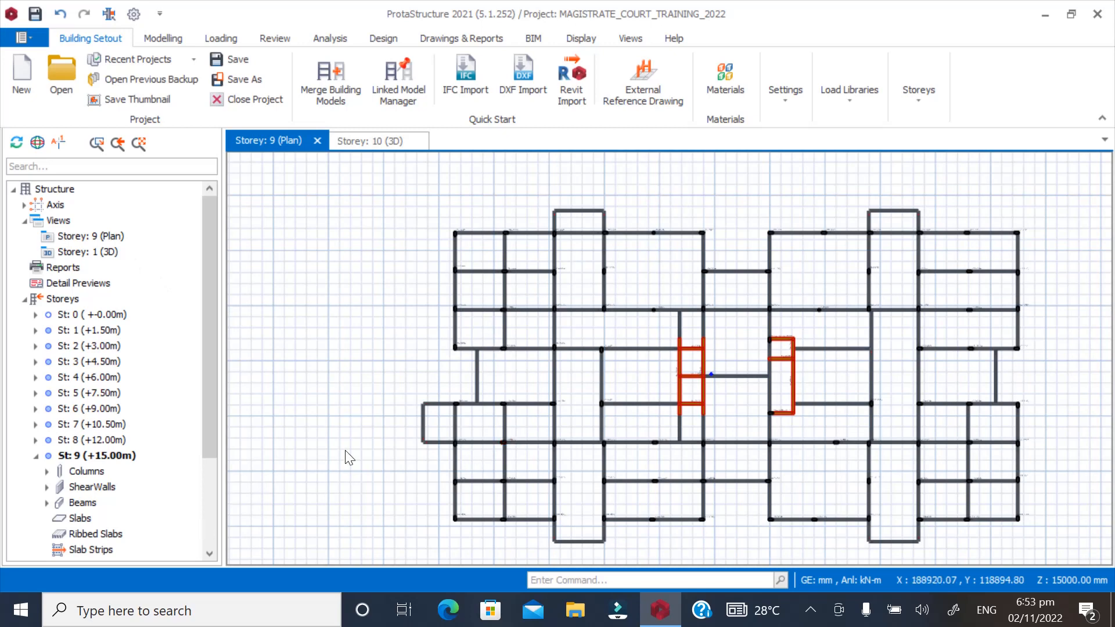
scroll(713, 375, "up", 2)
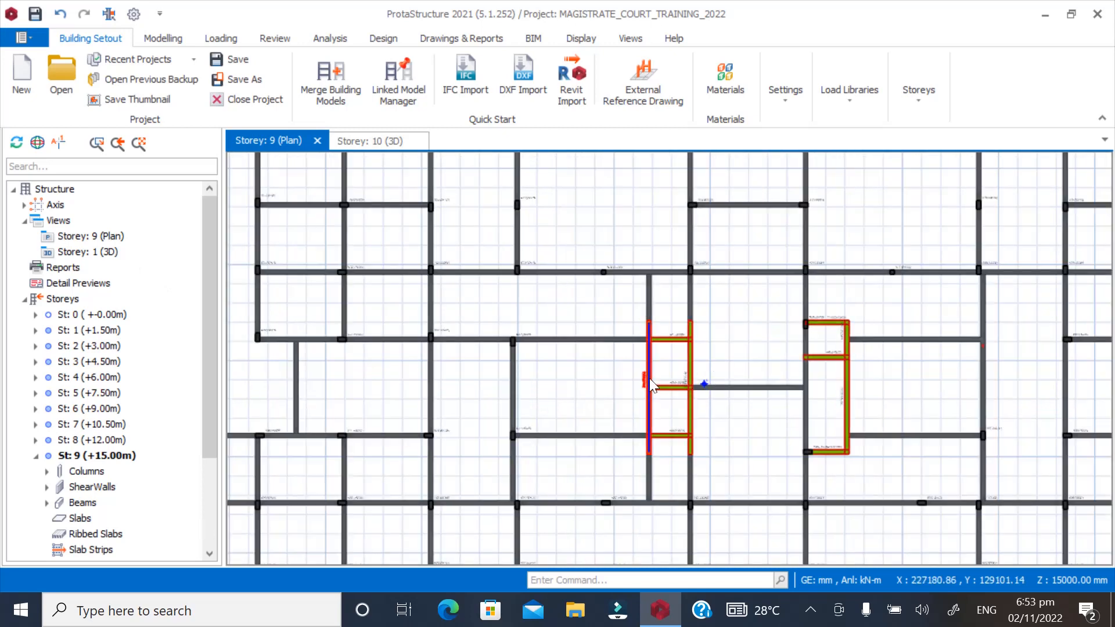
mouse_move(649, 378)
mouse_move(547, 431)
scroll(452, 371, "up", 1)
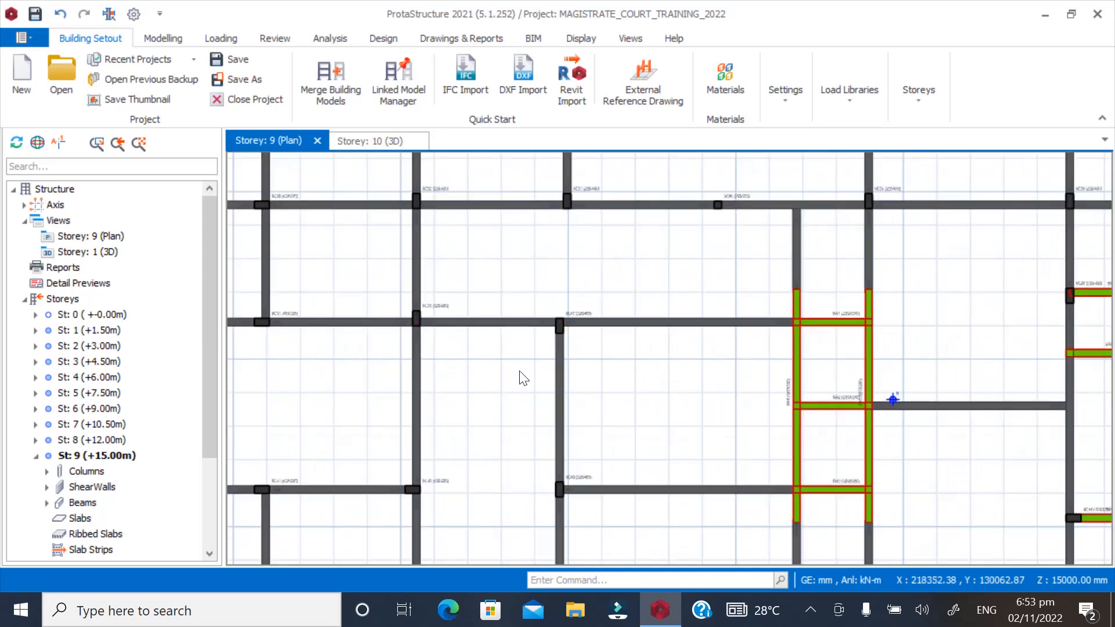
scroll(596, 259, "down", 1)
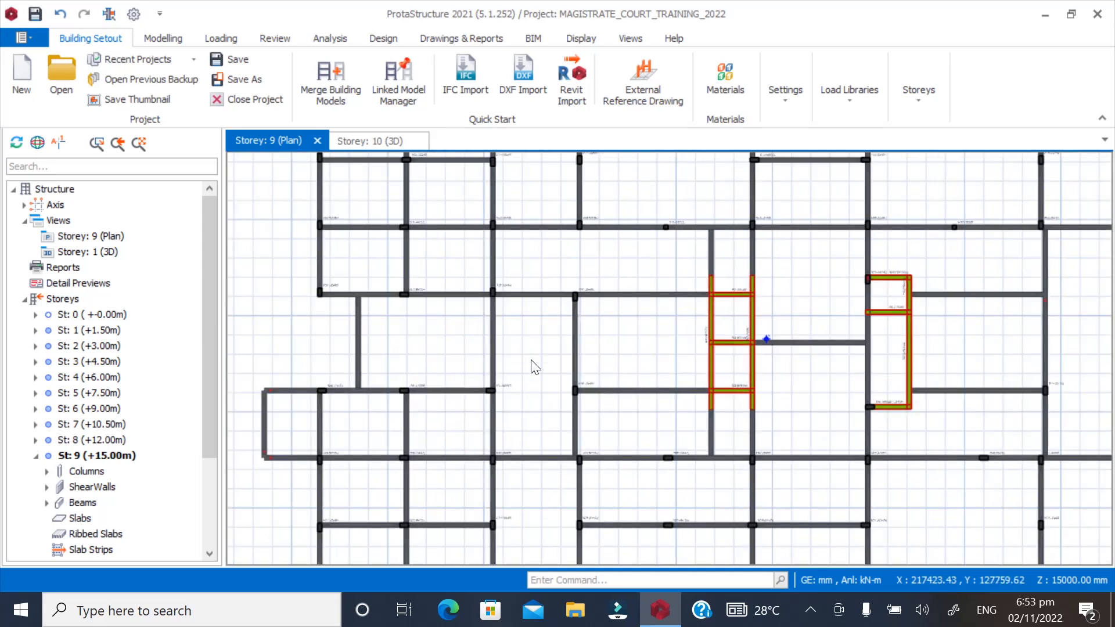
List the Storey 9 beams in the structure tree and review the member loads of beam 9B1 without changing them
left_click(25, 459)
left_click(35, 457)
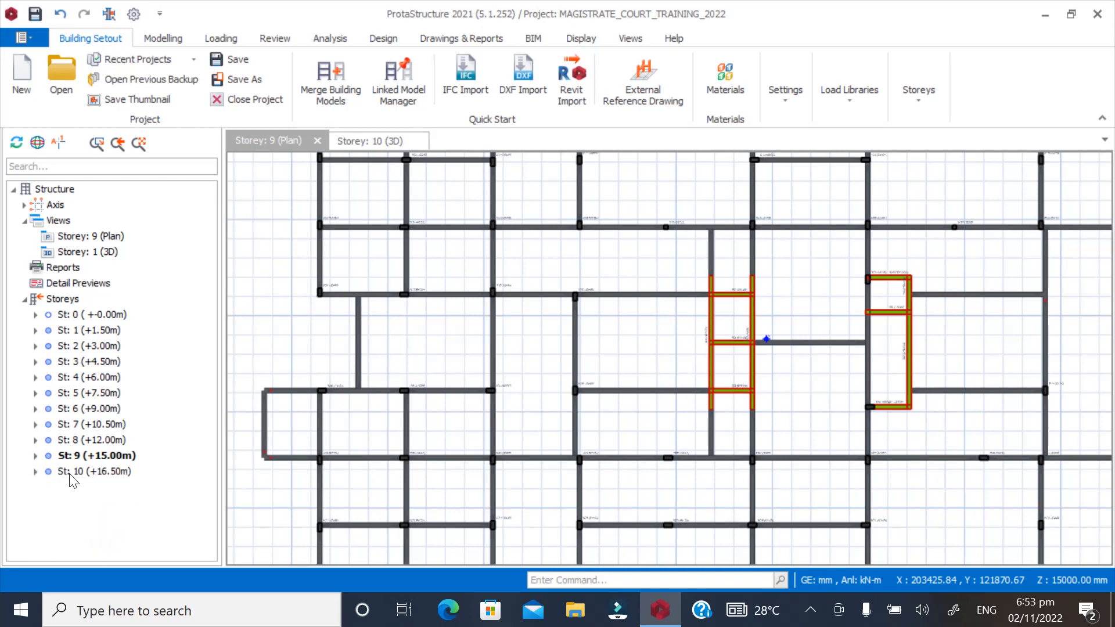
left_click(36, 456)
scroll(57, 484, "down", 2)
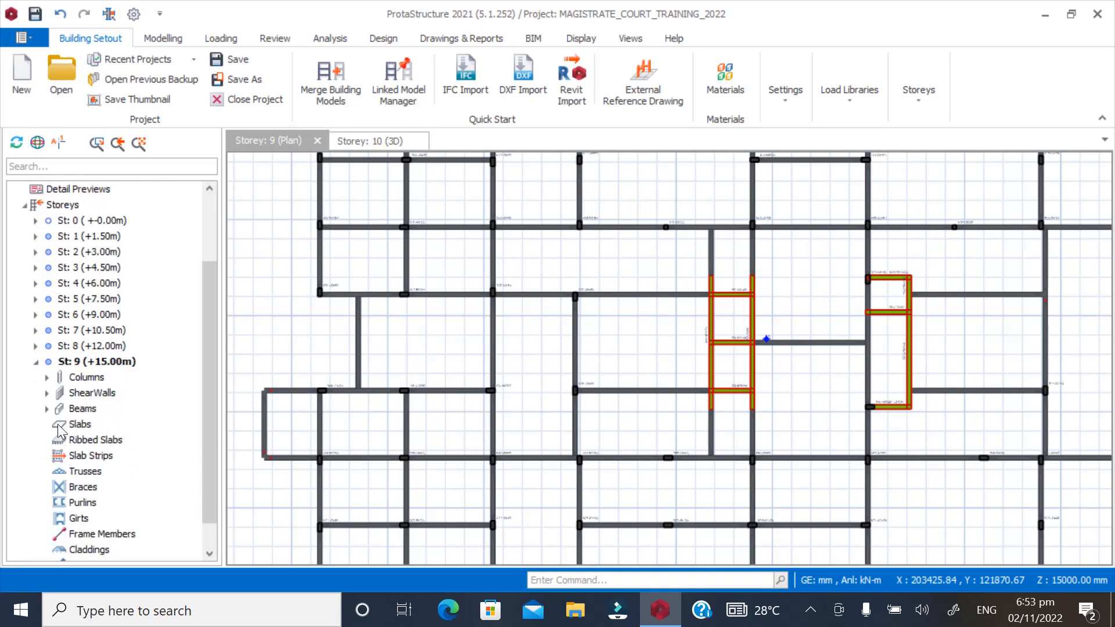
left_click(45, 409)
scroll(102, 447, "down", 2)
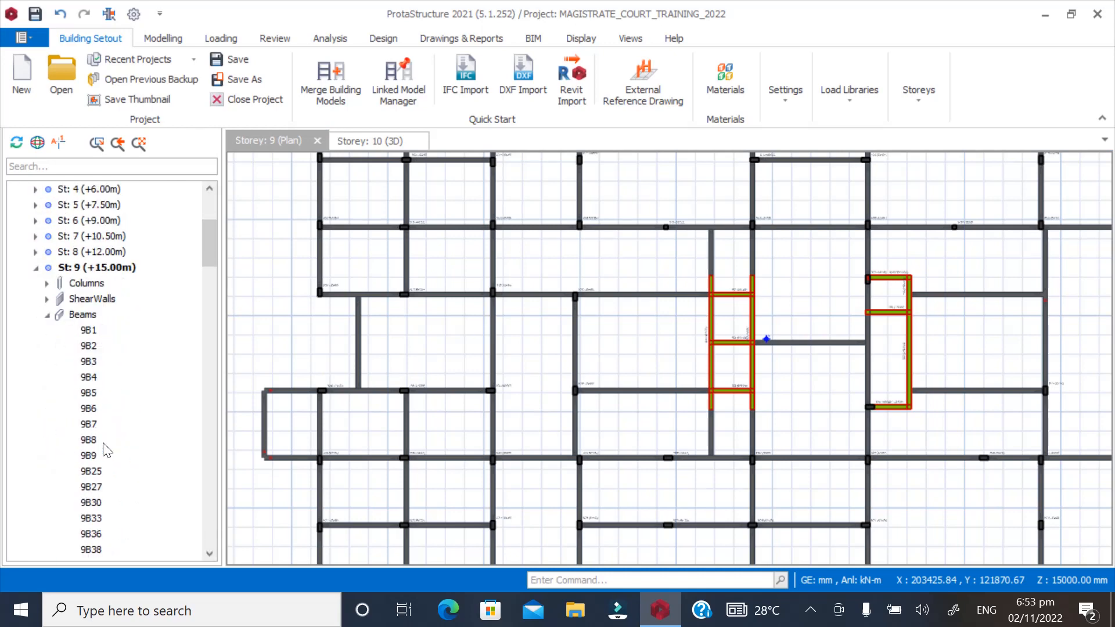
left_click(89, 328)
right_click(89, 328)
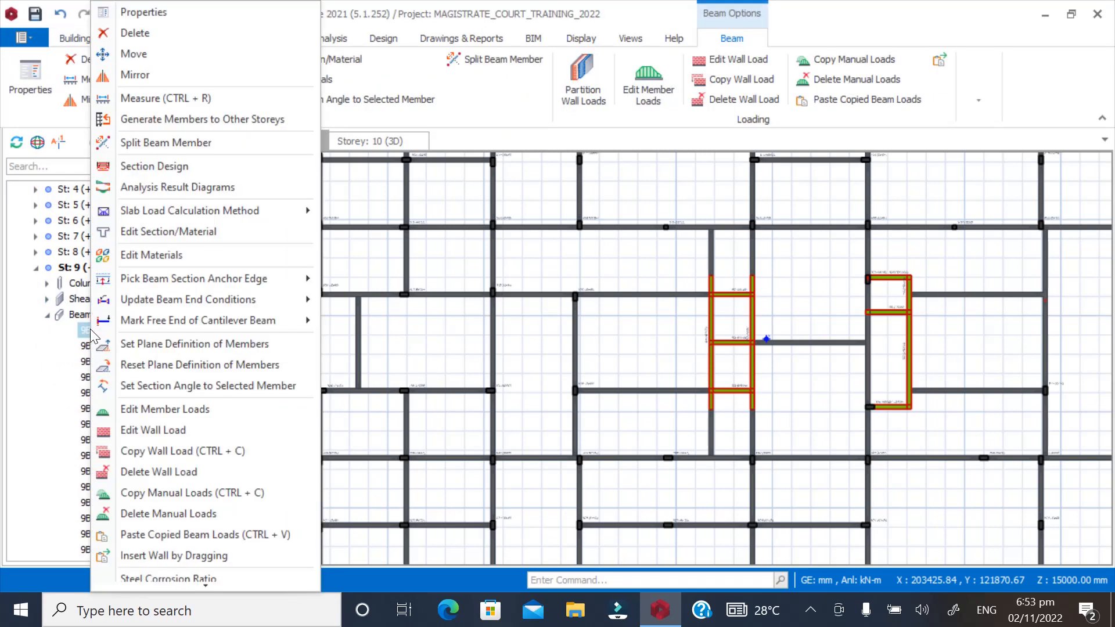
left_click(145, 414)
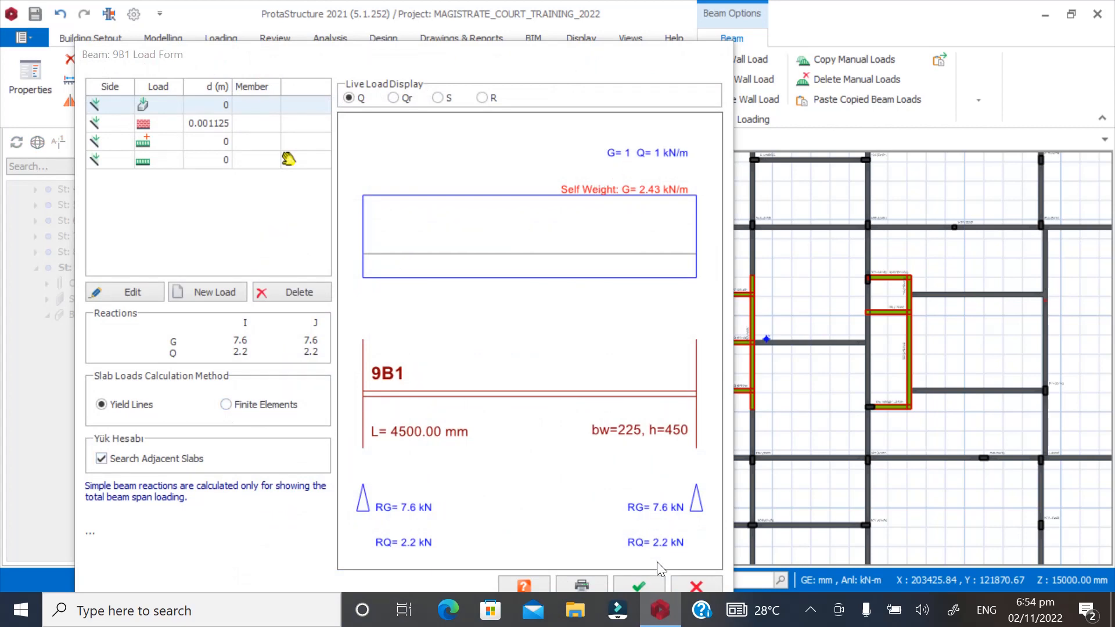
left_click(694, 582)
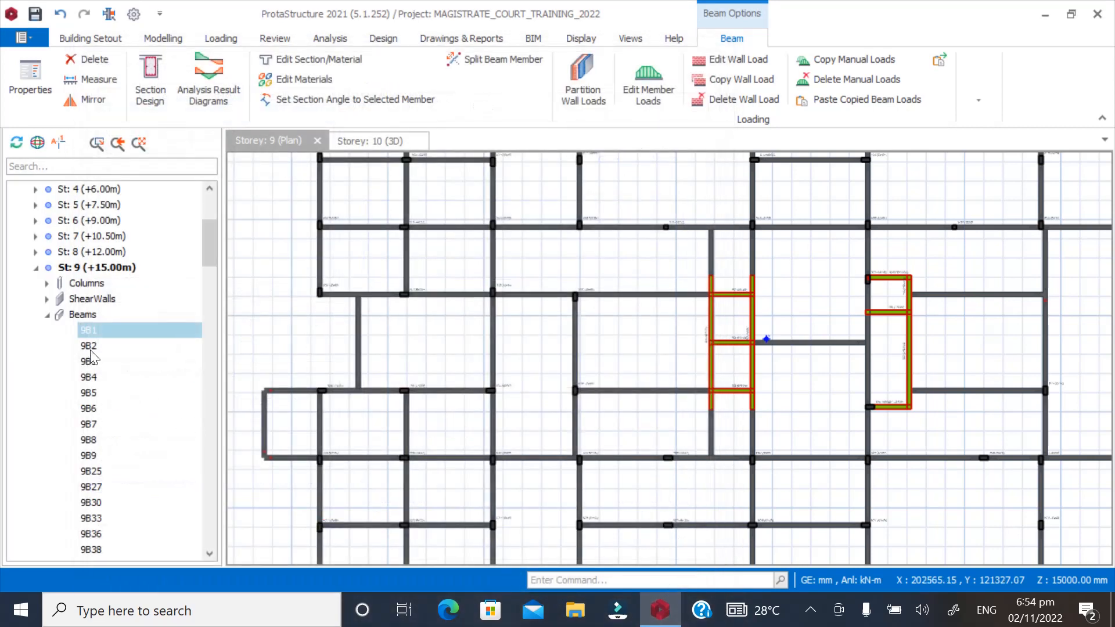
Copy the manual loads of Storey 9 beam 9B1 to the clipboard
left_click(91, 347)
right_click(94, 328)
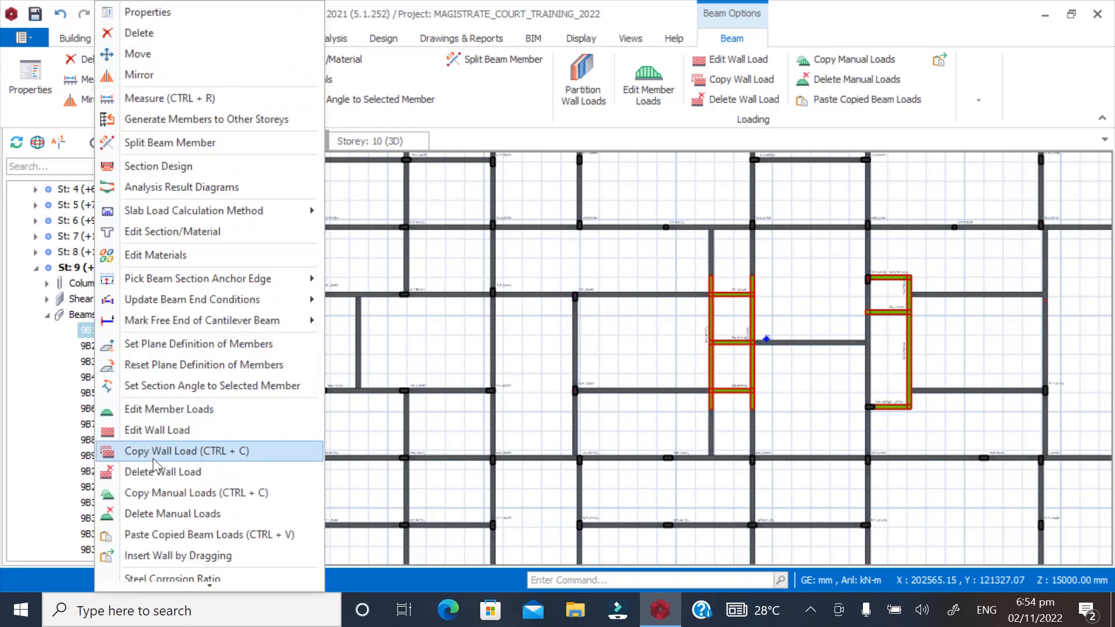
left_click(156, 494)
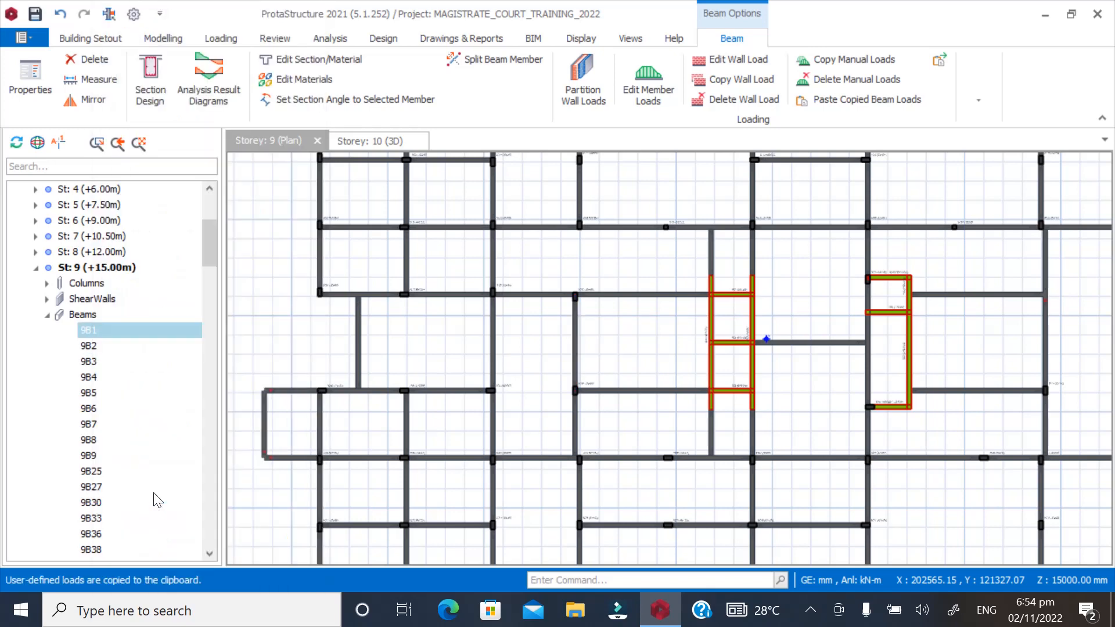
Paste the copied manual loads onto all Storey 9 beams through 9B191, replacing their existing manual loads, and clear the selection
scroll(118, 442, "down", 10)
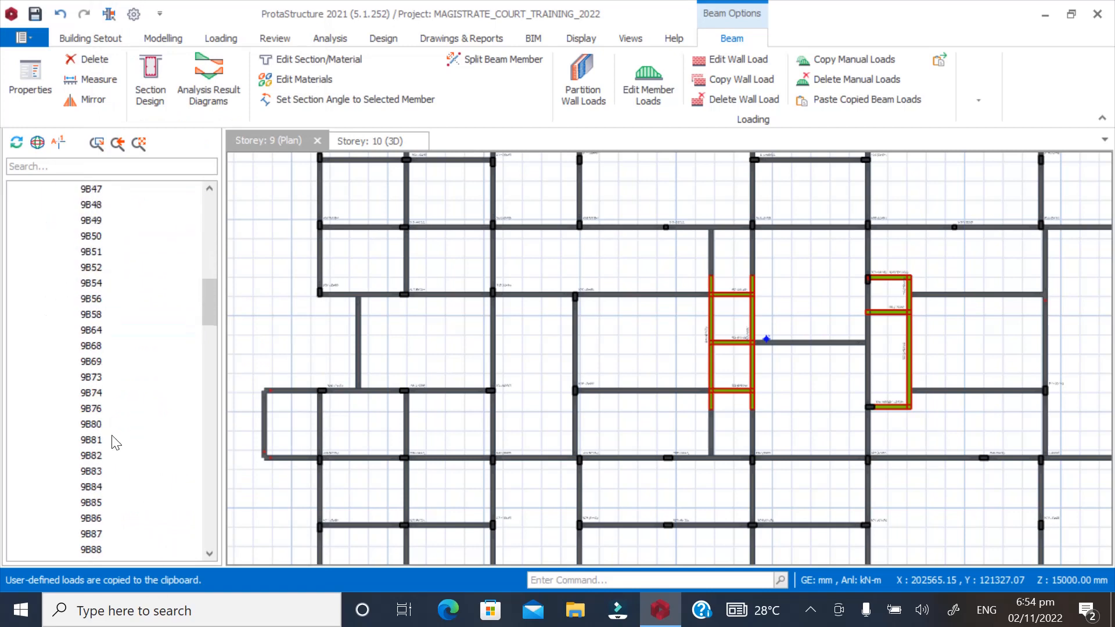
scroll(116, 443, "down", 12)
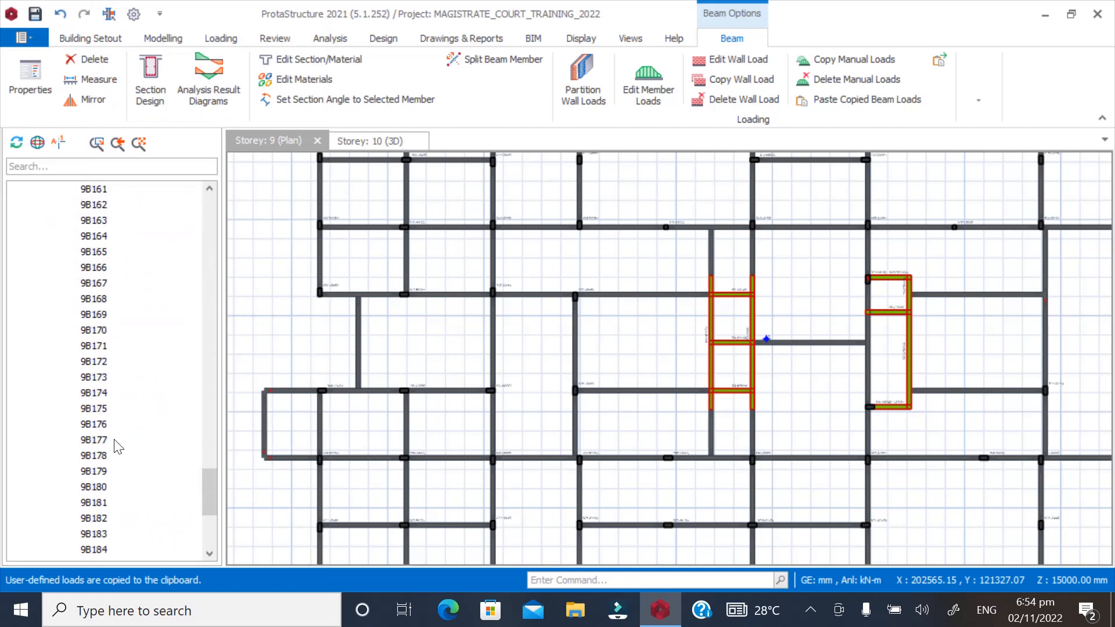
scroll(118, 445, "down", 5)
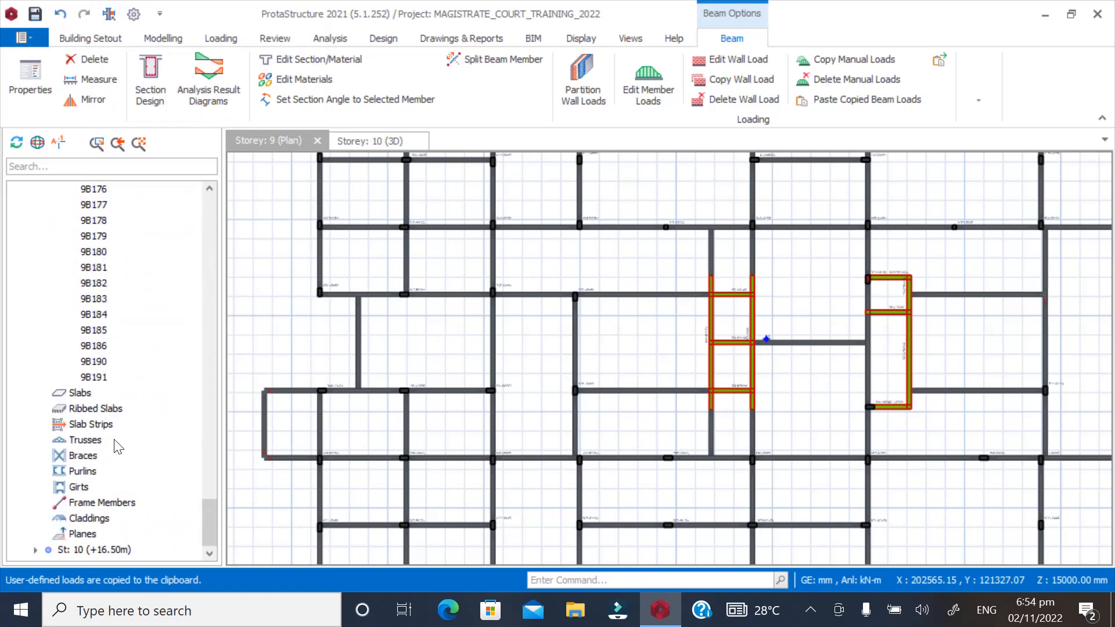
left_click(92, 378, "shift")
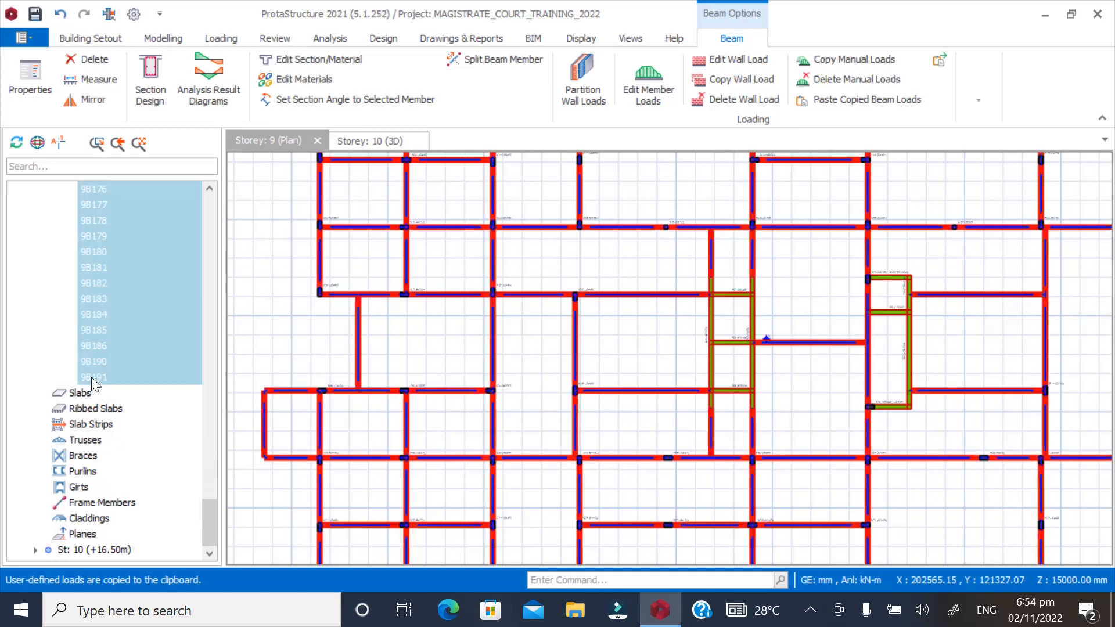
right_click(96, 256)
left_click(162, 473)
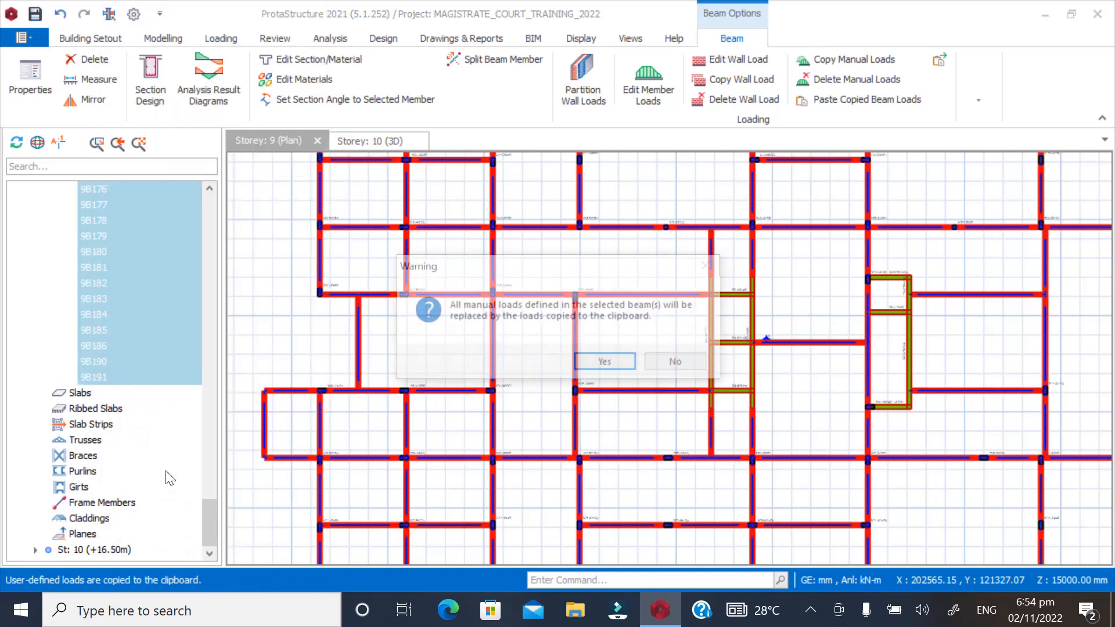
left_click(594, 362)
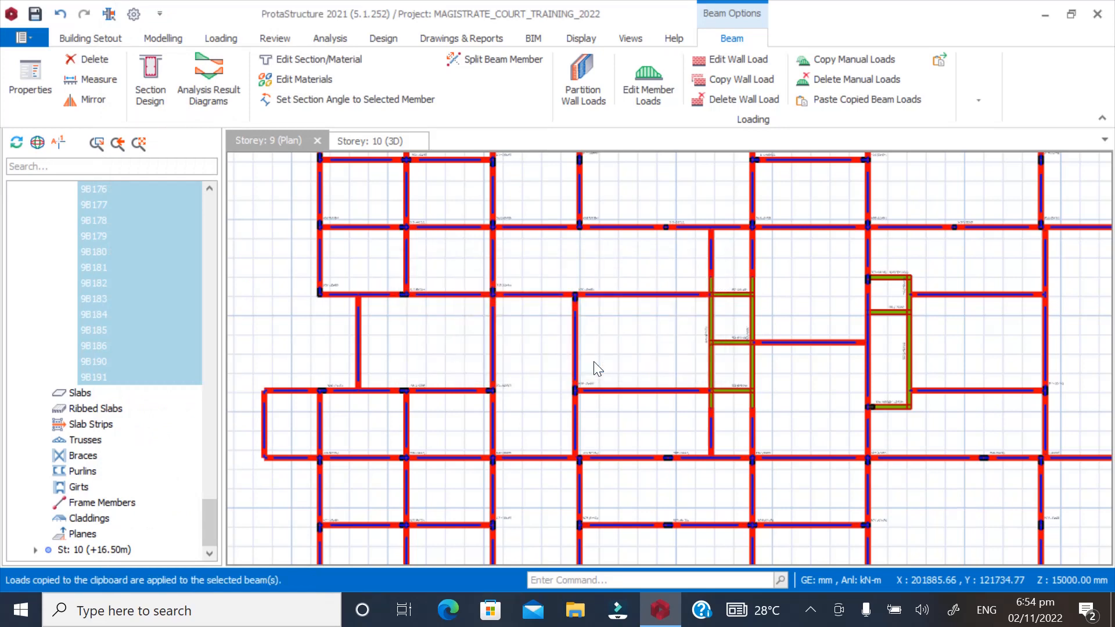
left_click(618, 406)
Review the member loads of beam 9B140 in the Storey 9 plan without changing them
scroll(611, 360, "up", 2)
scroll(658, 384, "down", 3)
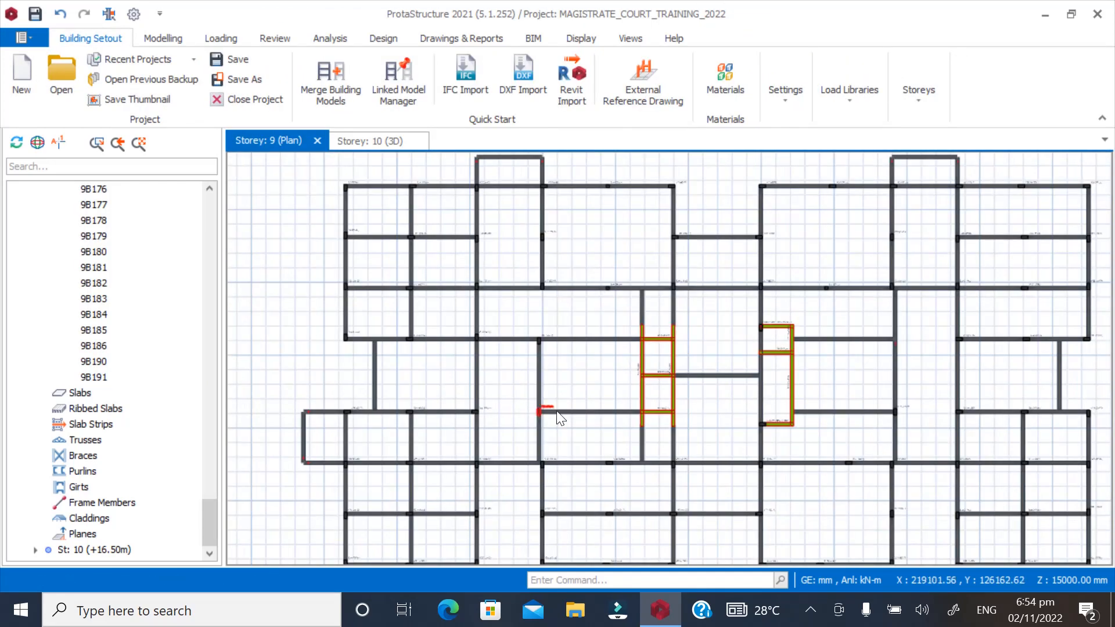
scroll(808, 381, "up", 4)
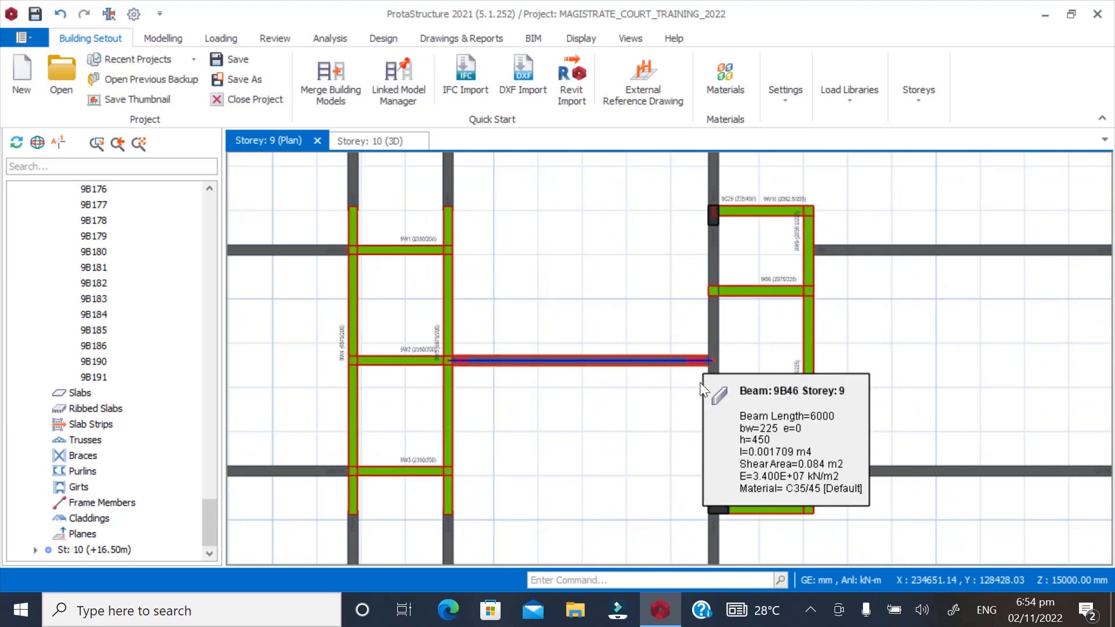
scroll(699, 382, "down", 3)
scroll(518, 325, "down", 2)
scroll(517, 325, "up", 5)
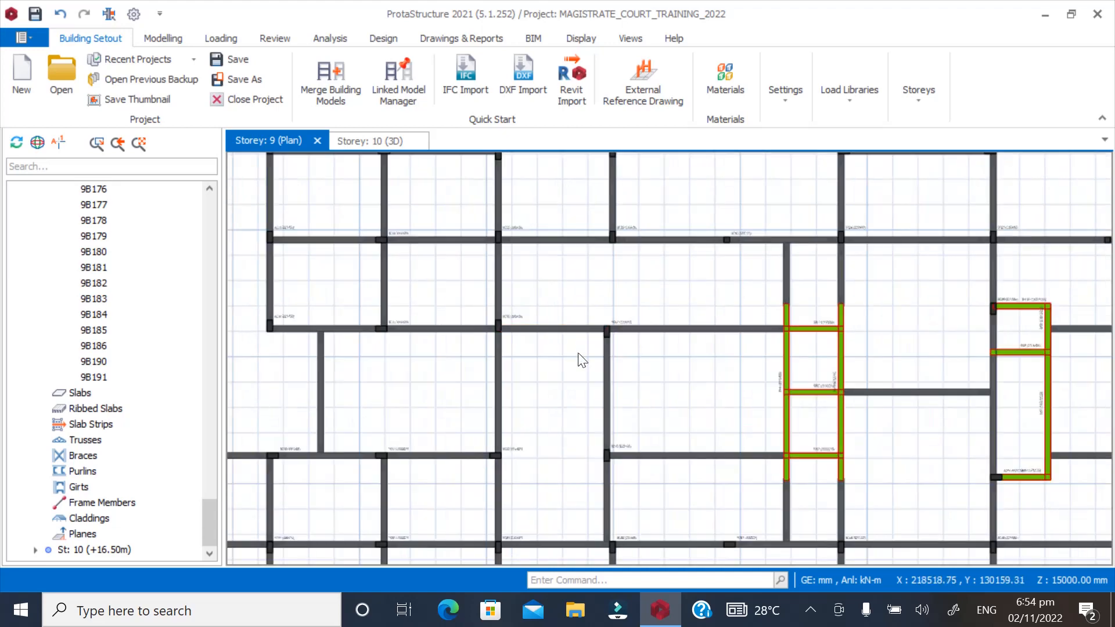
left_click(582, 323)
right_click(583, 323)
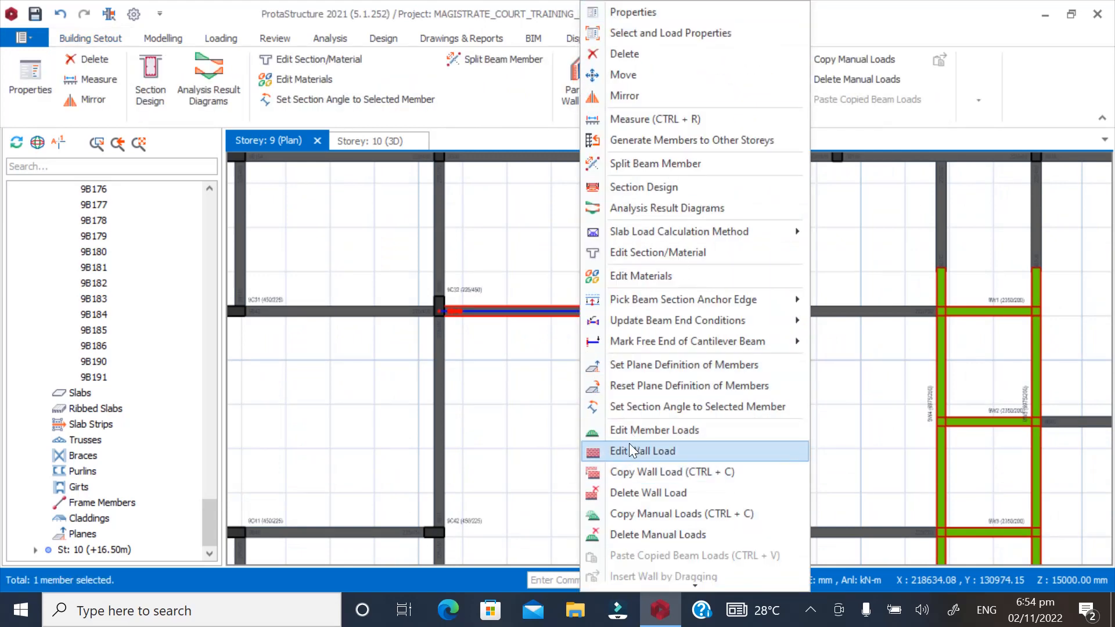
left_click(644, 431)
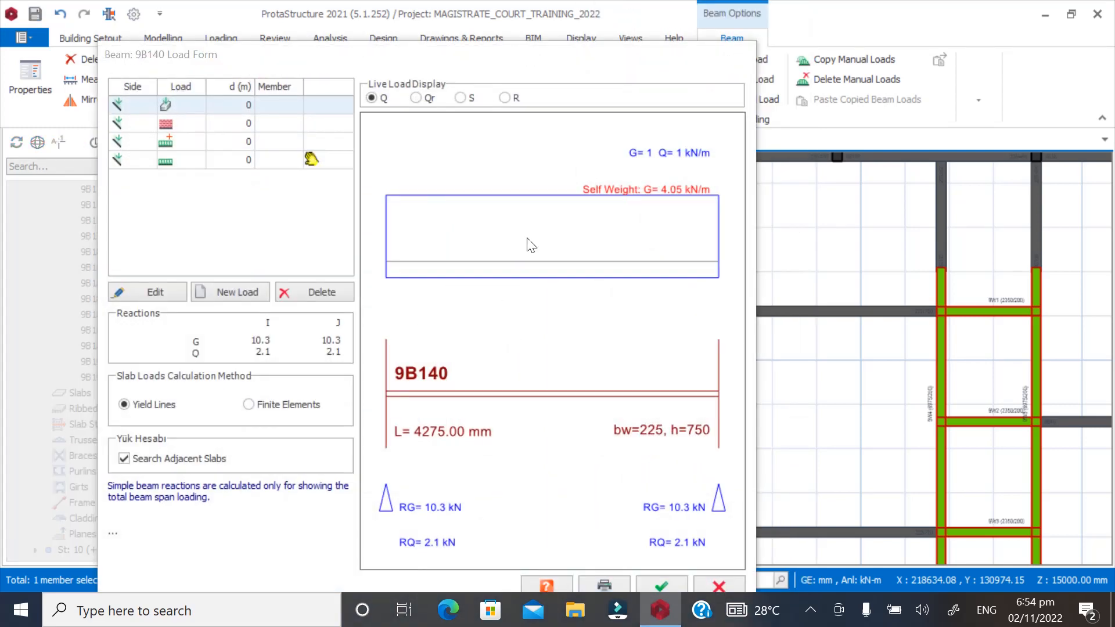
left_click(537, 68)
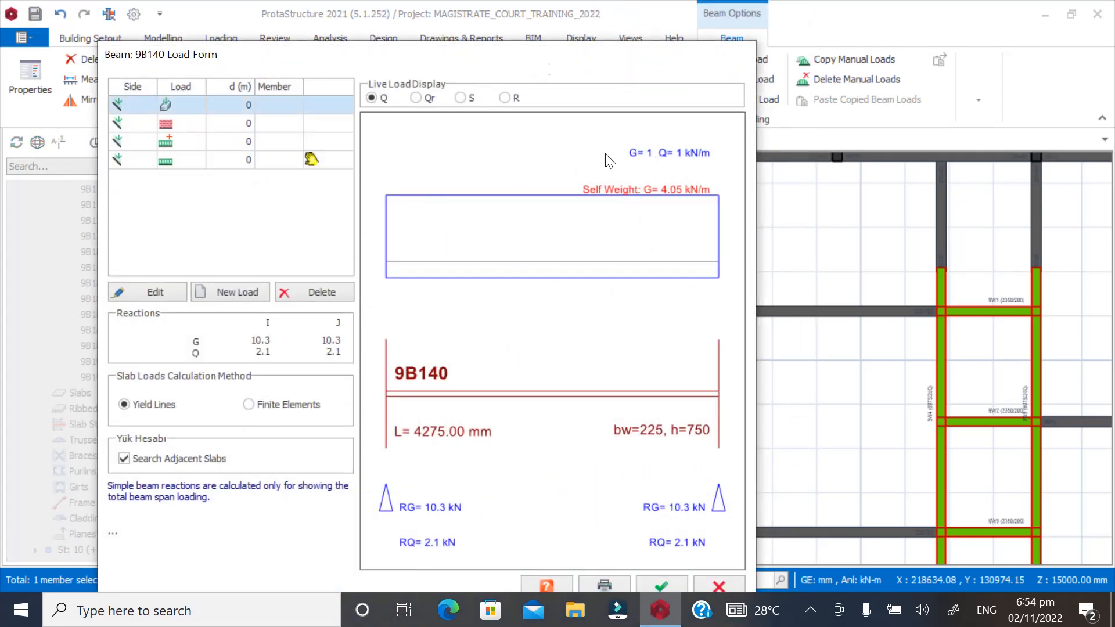
left_click(661, 584)
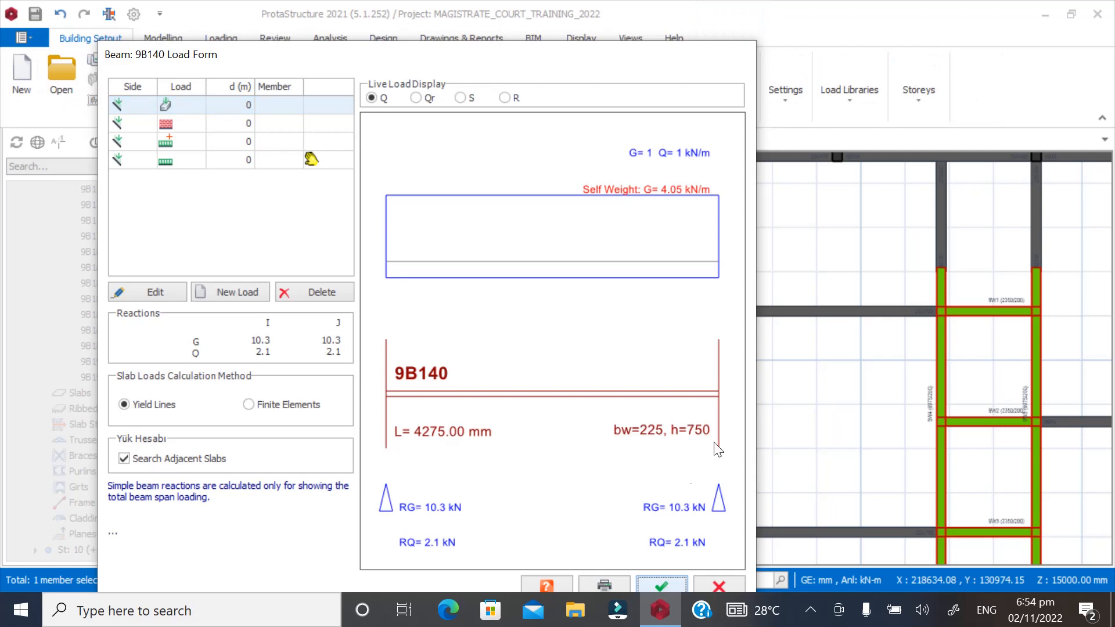
Switch to the 3D view and inspect the whole building from several sides
left_click(784, 391)
scroll(552, 356, "down", 7)
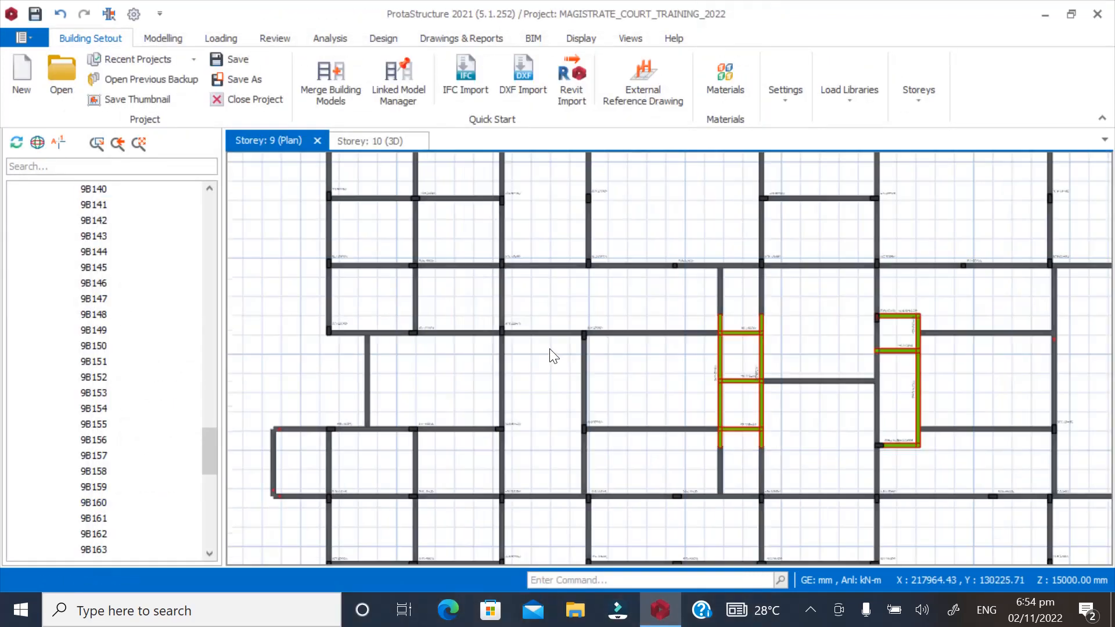
left_click_drag(213, 459, 193, 198)
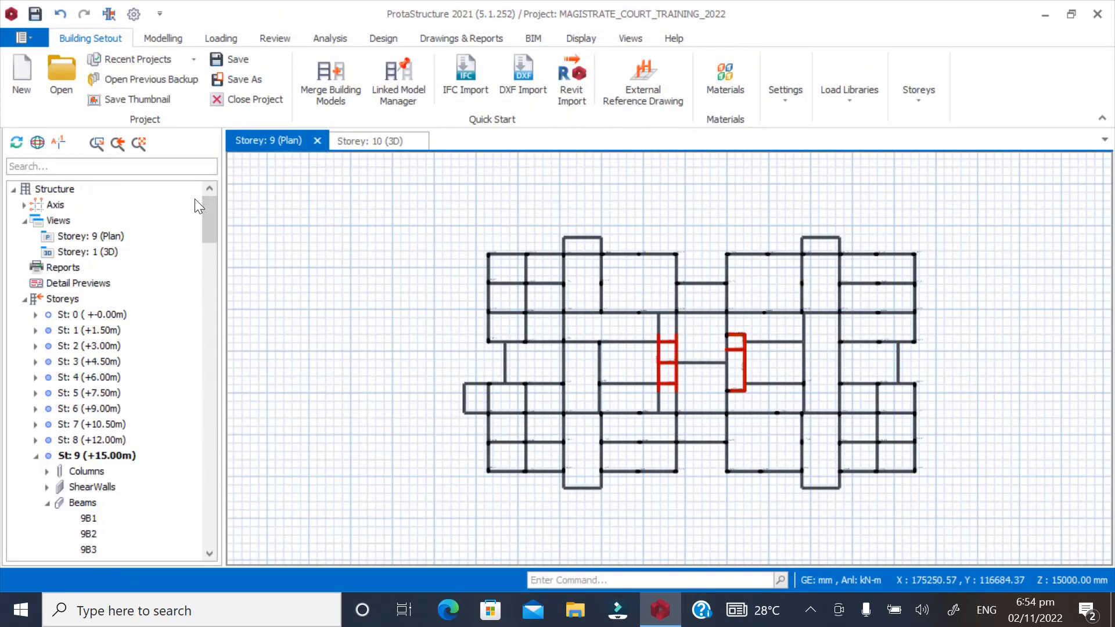
double_click(87, 252)
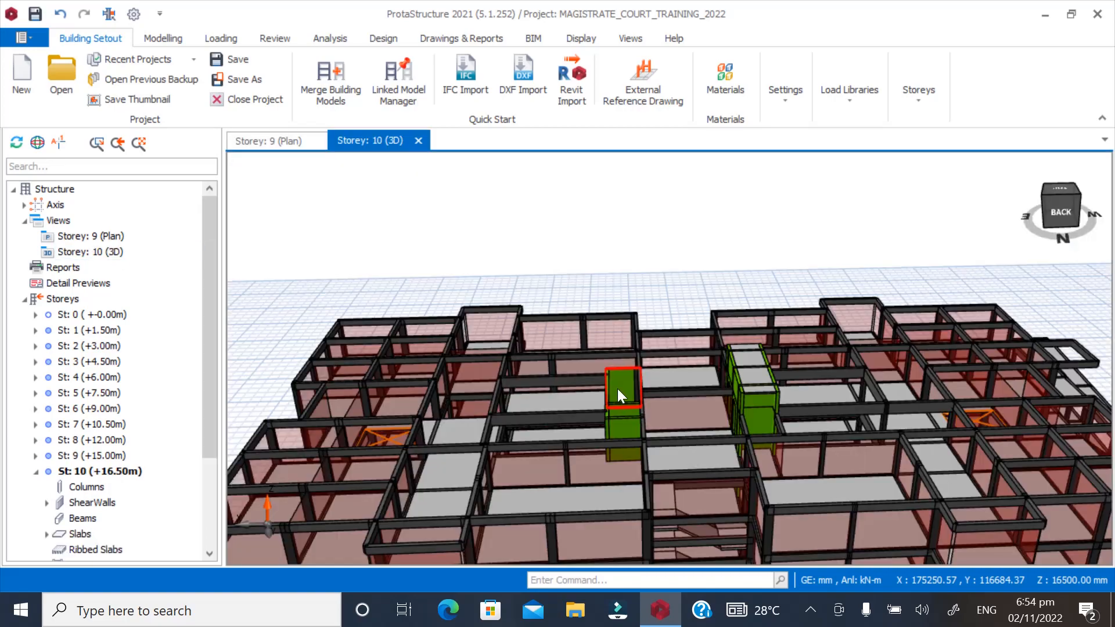
scroll(694, 332, "down", 5)
mouse_move(695, 332)
middle_mouse_down()
mouse_move(692, 368)
mouse_move(787, 354)
mouse_move(828, 334)
mouse_move(979, 340)
middle_mouse_up()
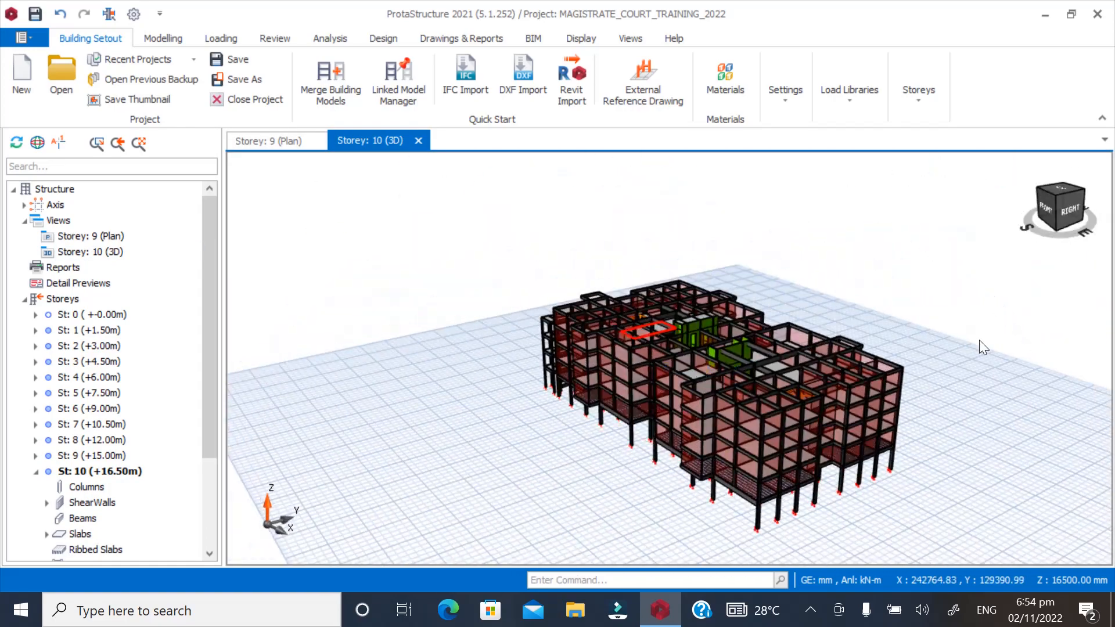
scroll(605, 360, "up", 3)
scroll(605, 361, "up", 1)
scroll(626, 369, "down", 3)
middle_click_drag(626, 372, 763, 426)
scroll(656, 430, "up", 3)
Run the Building Model Check on all storeys with every check enabled
left_click(330, 39)
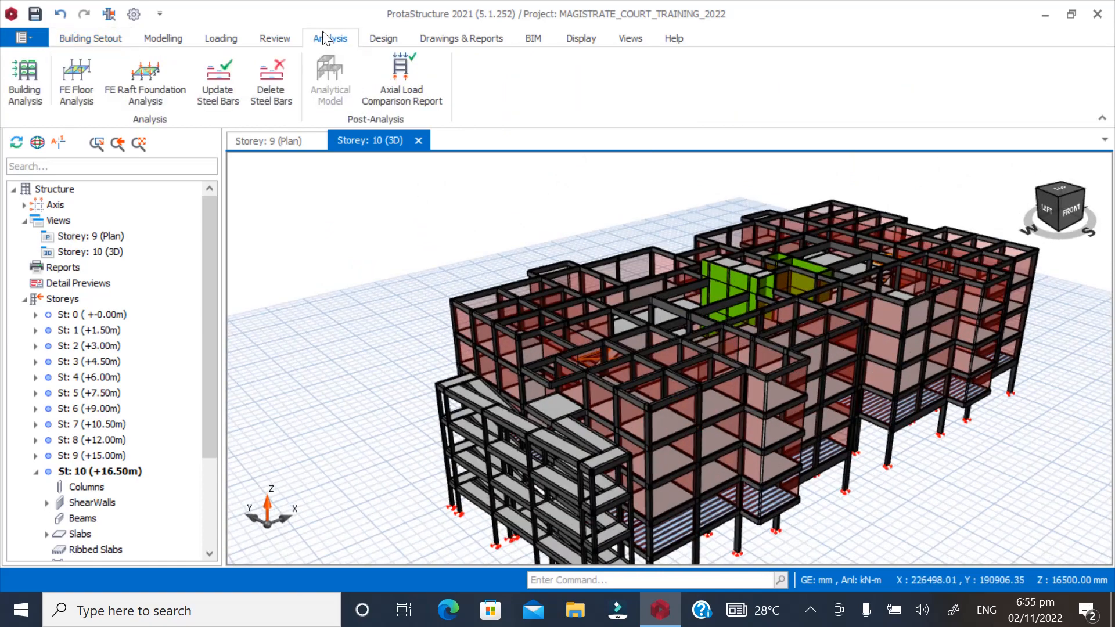
left_click(29, 81)
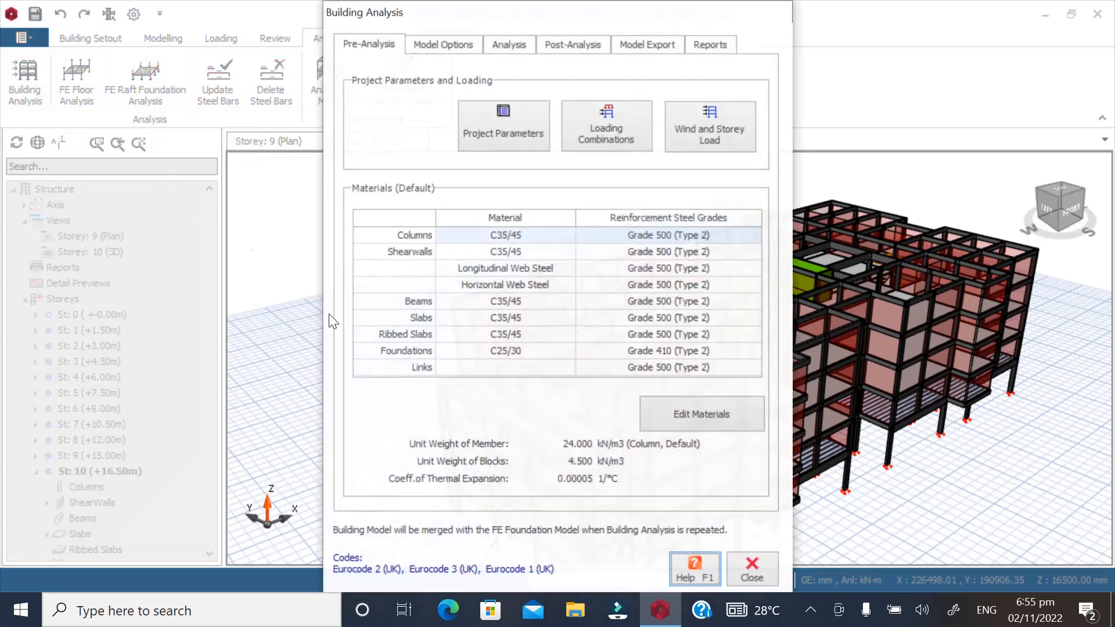
left_click(505, 45)
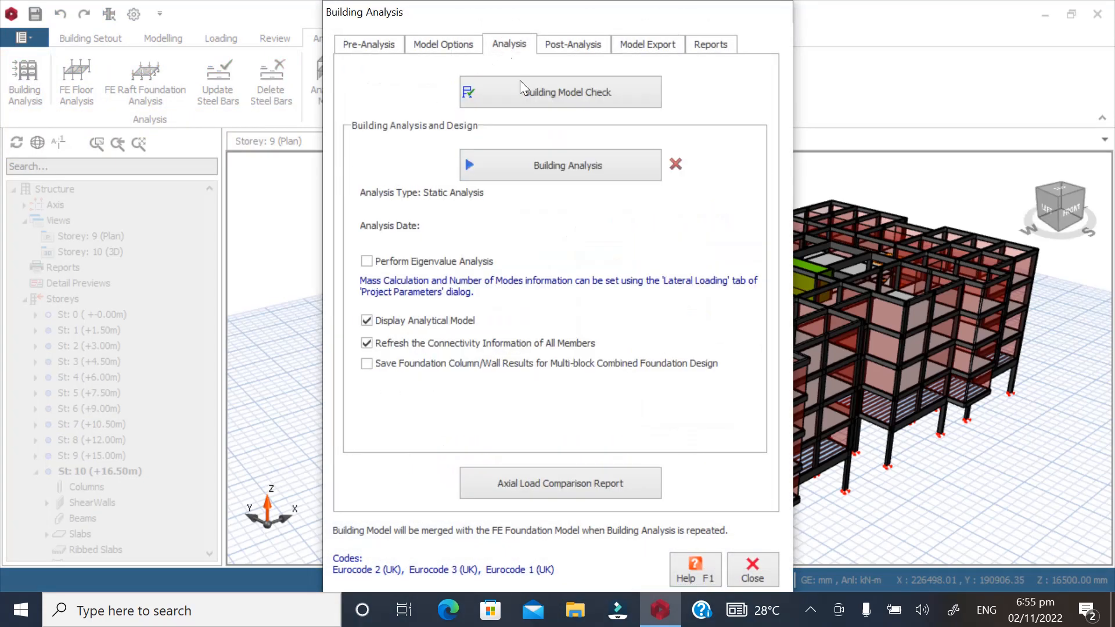
left_click(570, 91)
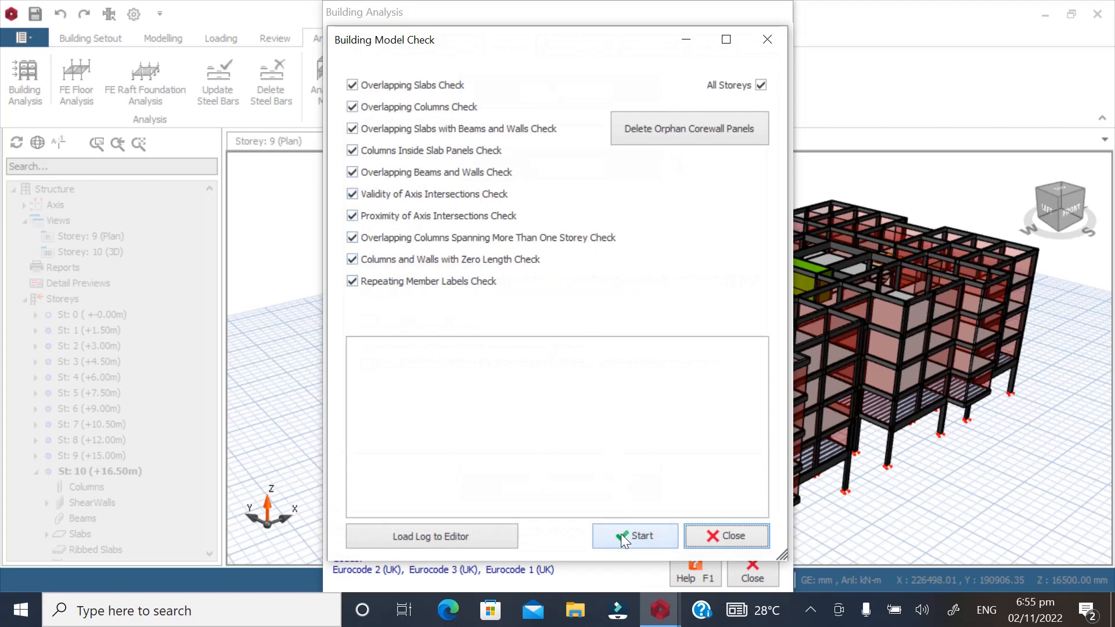
left_click(621, 534)
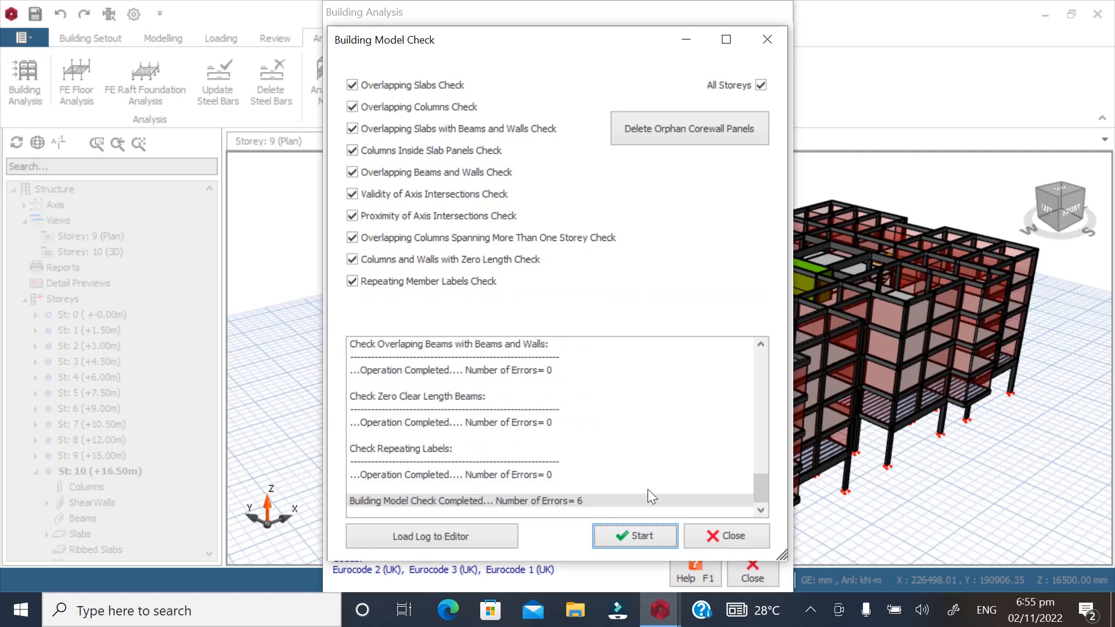
Review the column and wall overlap entries in the model check log, and close the check and Building Analysis dialogs
left_click_drag(759, 483, 757, 442)
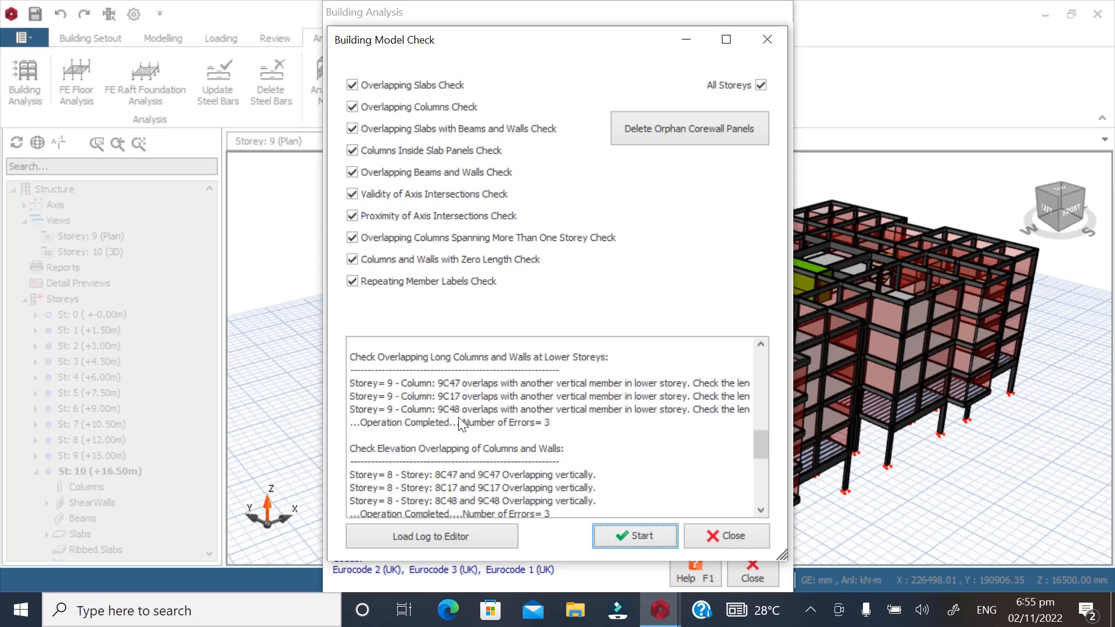
scroll(457, 419, "down", 1)
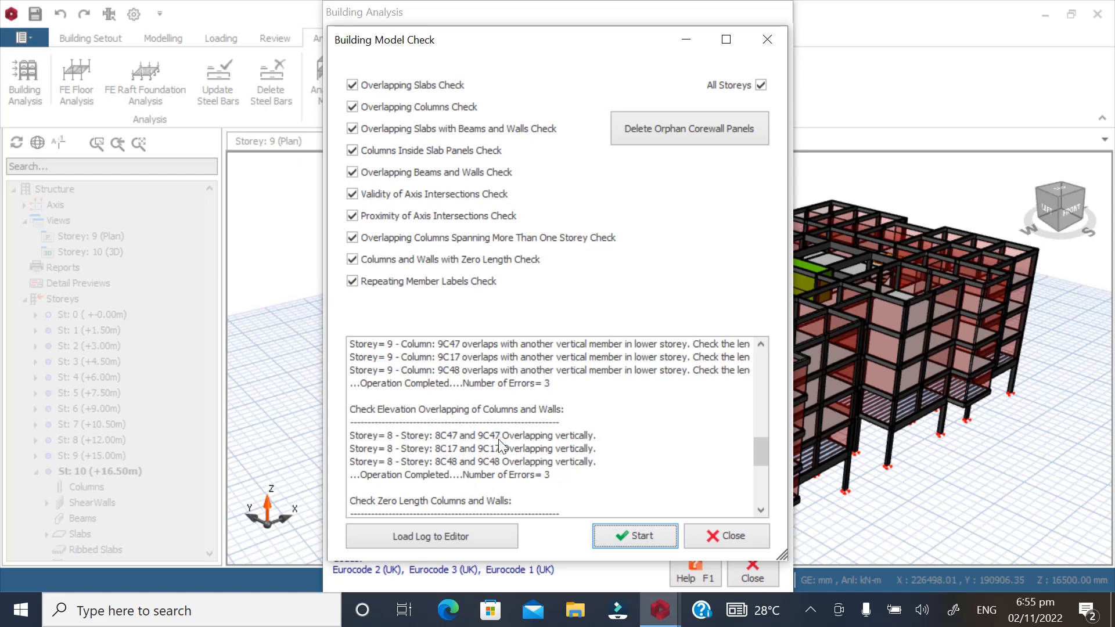
scroll(421, 421, "up", 1)
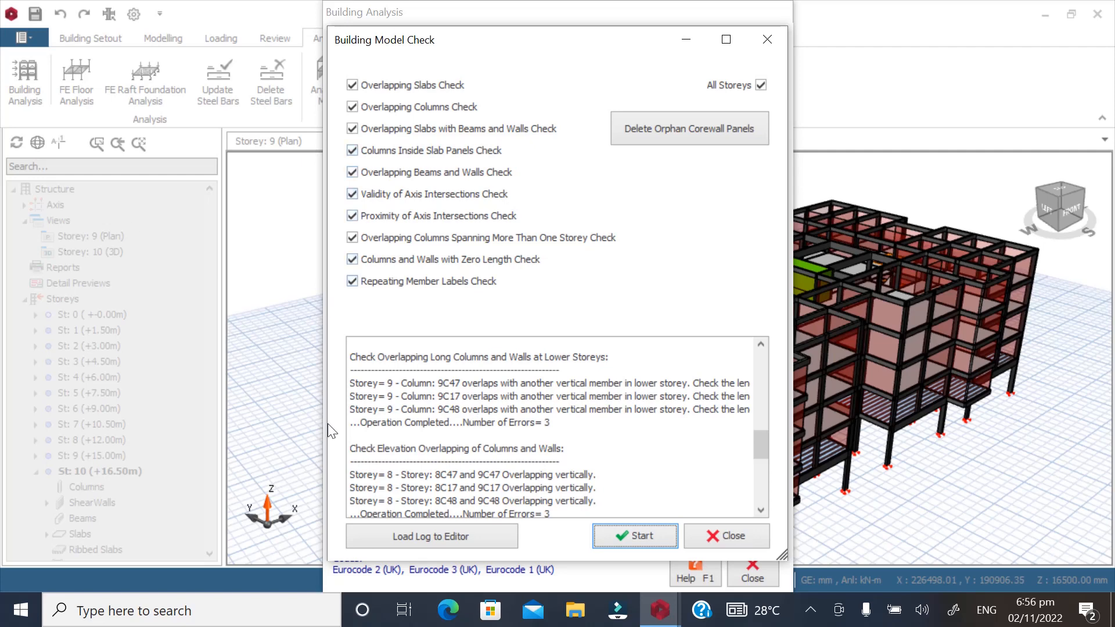
scroll(420, 450, "down", 1)
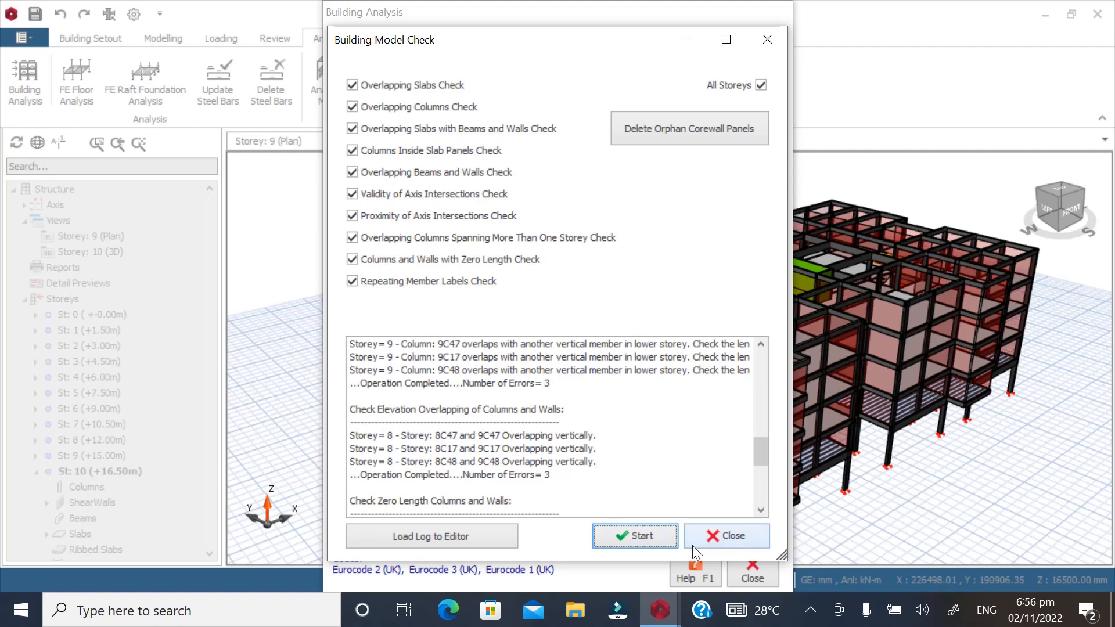
left_click(726, 537)
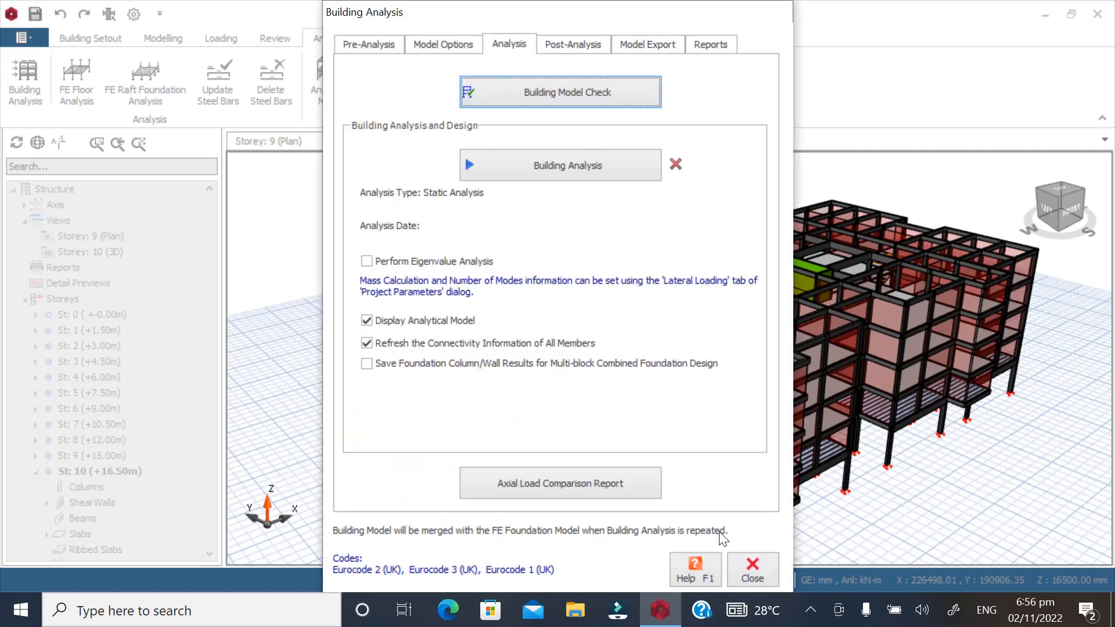
left_click(749, 571)
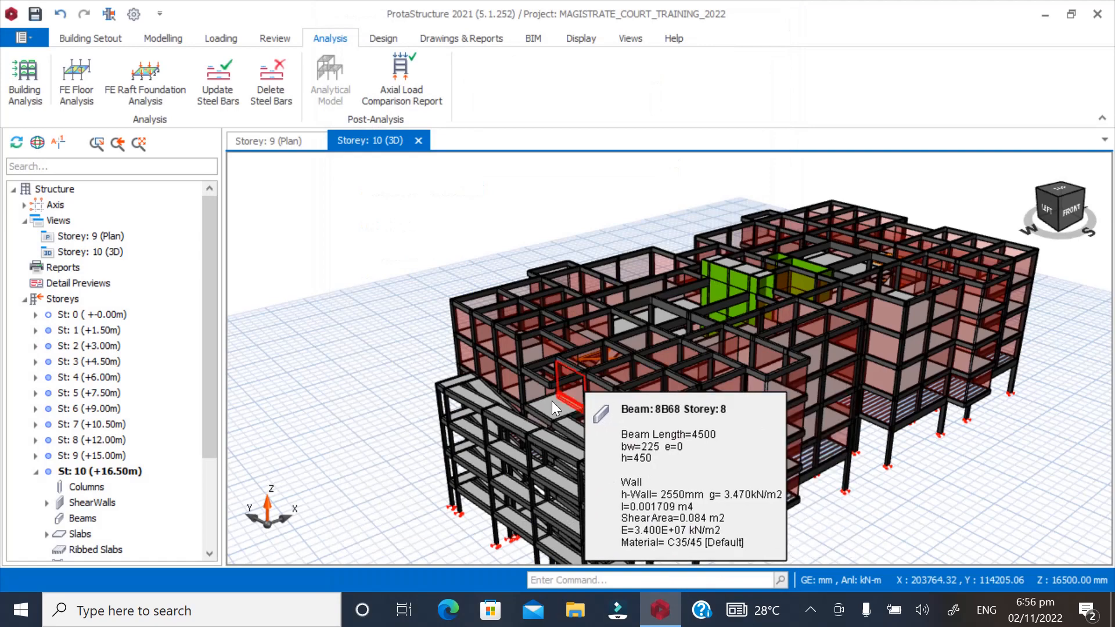
Open the Storey 9 plan and expand its column list to reach column 9C47
scroll(490, 445, "up", 2)
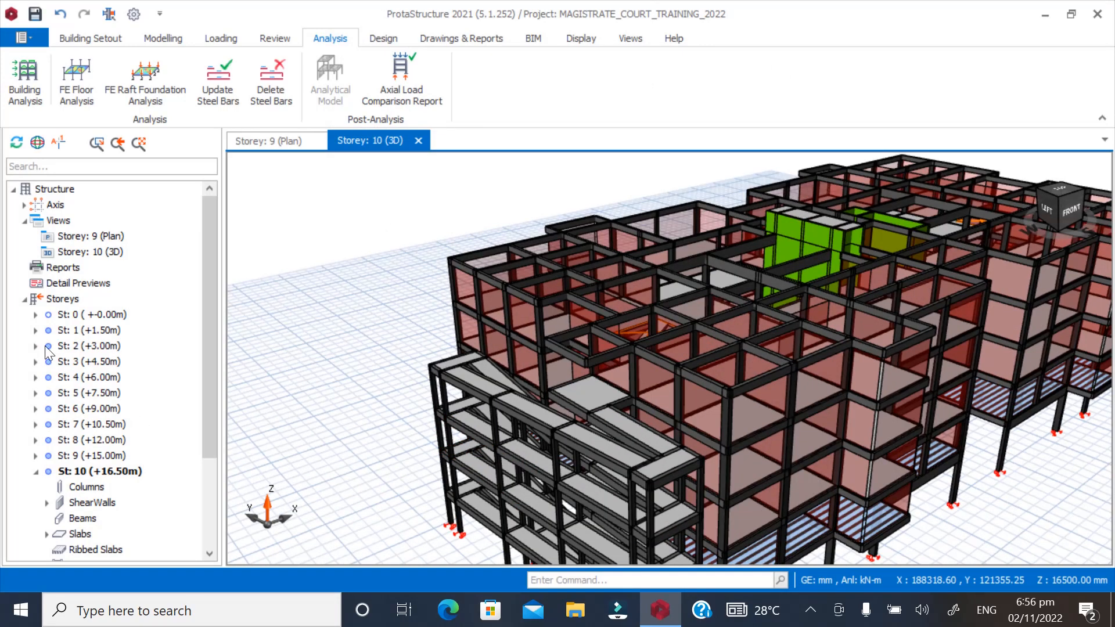
double_click(116, 236)
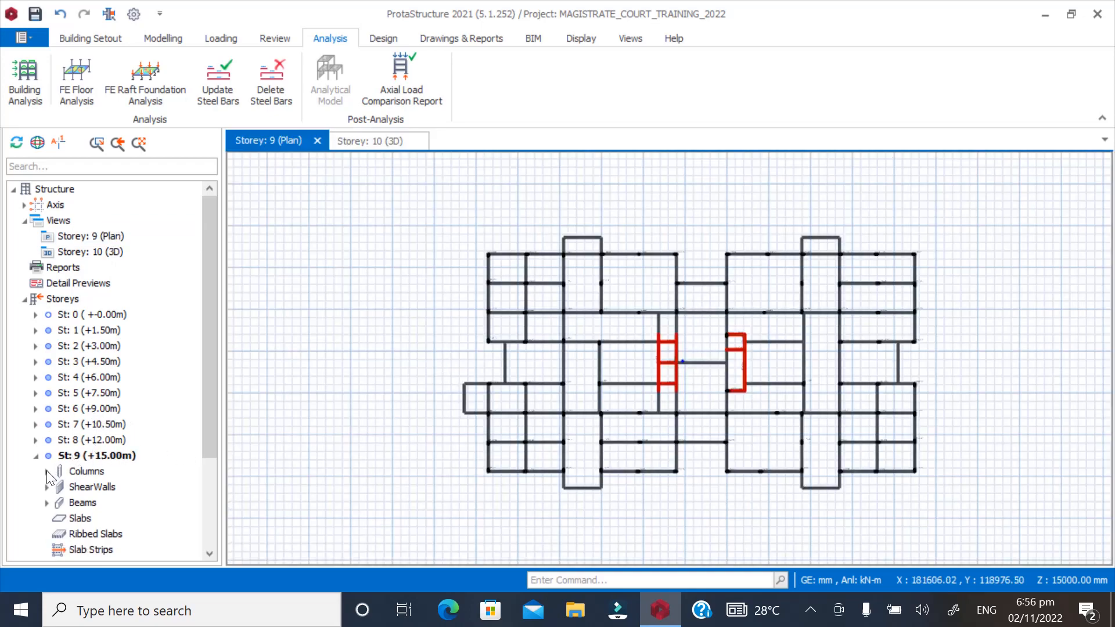
left_click(35, 456)
left_click(36, 456)
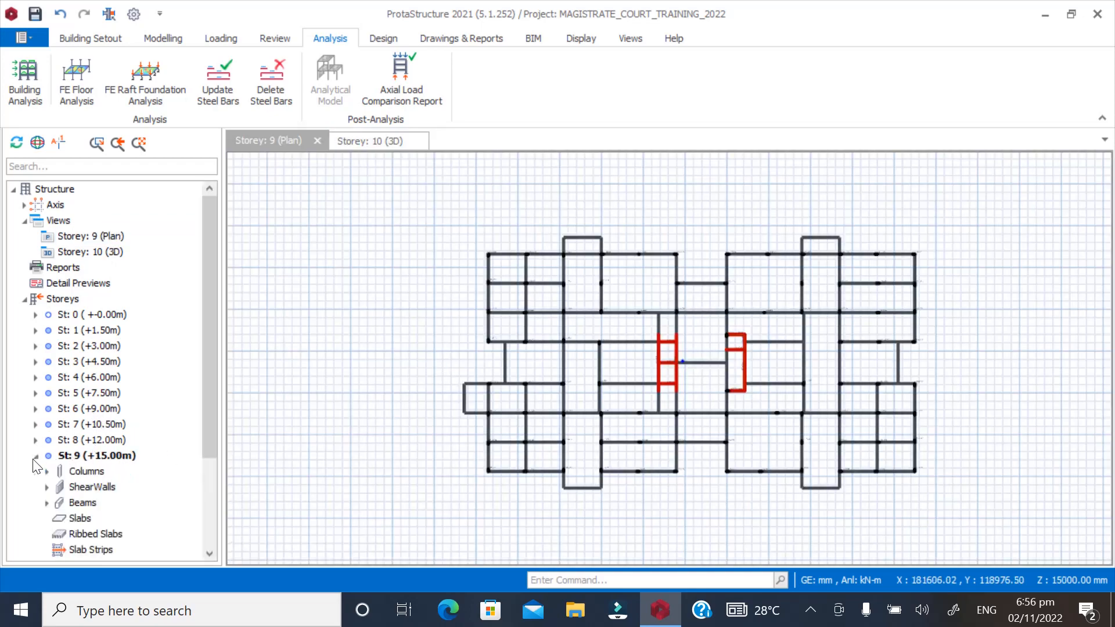
scroll(80, 462, "down", 2)
scroll(117, 497, "down", 1)
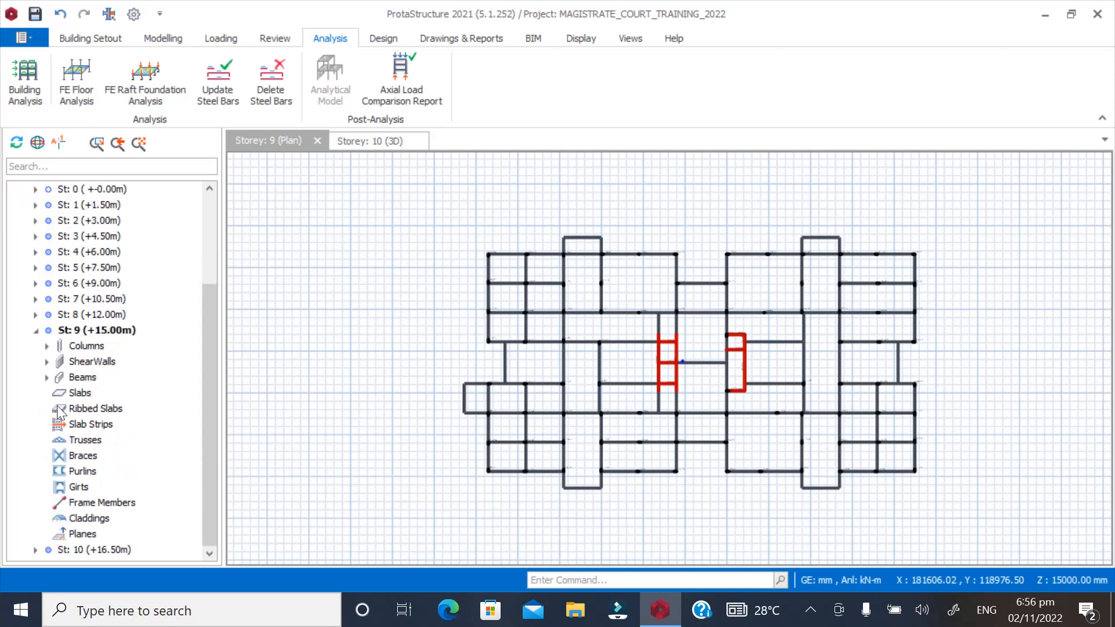
left_click(47, 346)
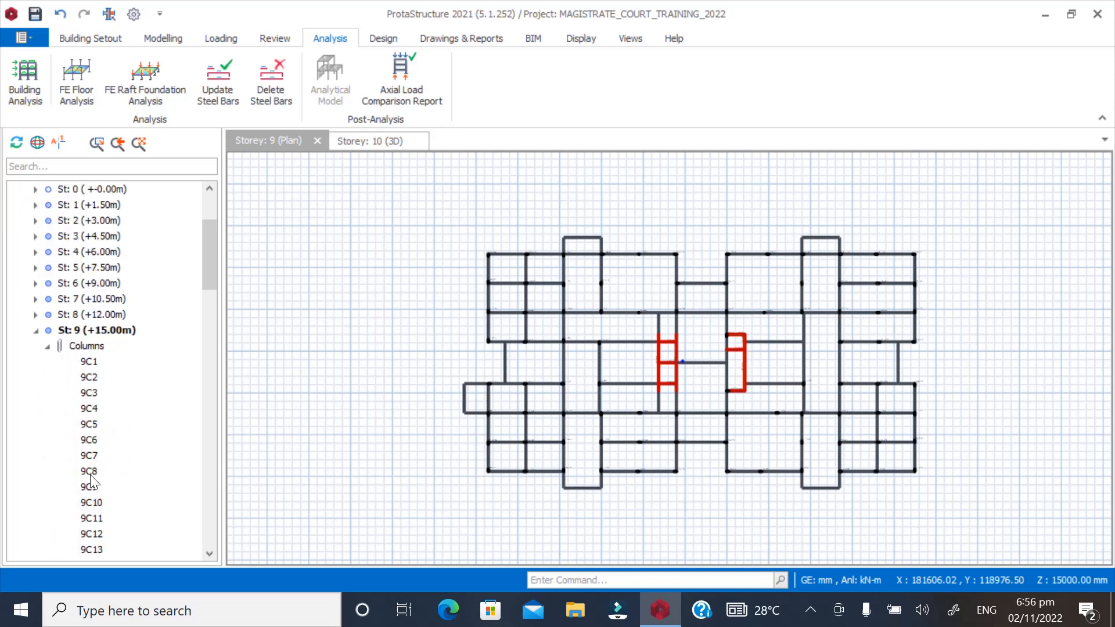
scroll(116, 483, "down", 12)
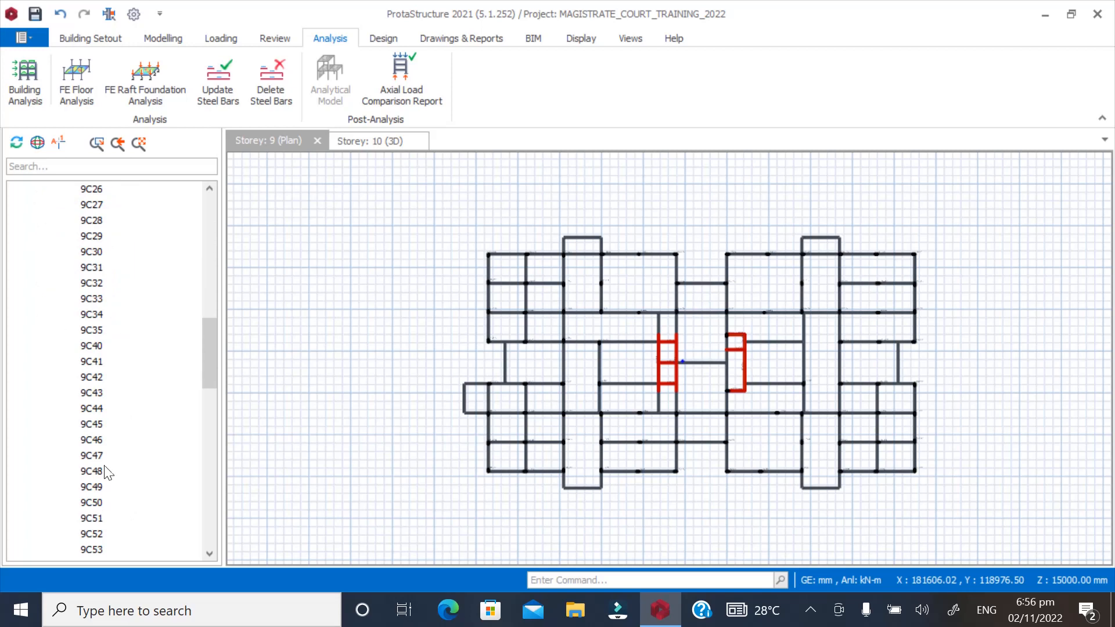
Set the storey length of column 9C47 to 1 and update the column
left_click(92, 455)
right_click(91, 456)
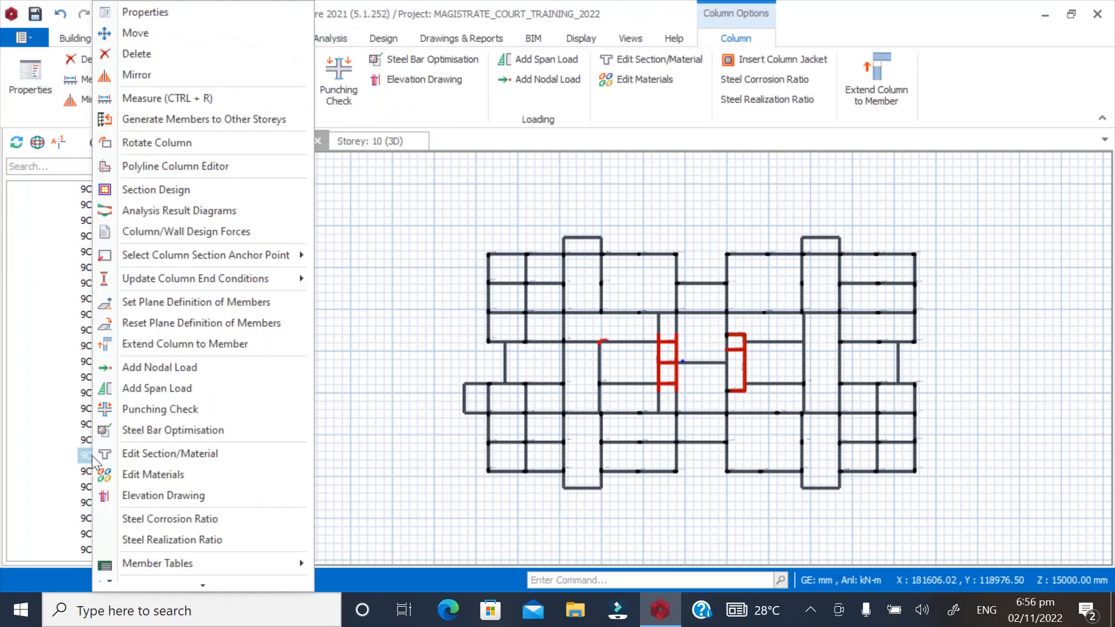
left_click(165, 16)
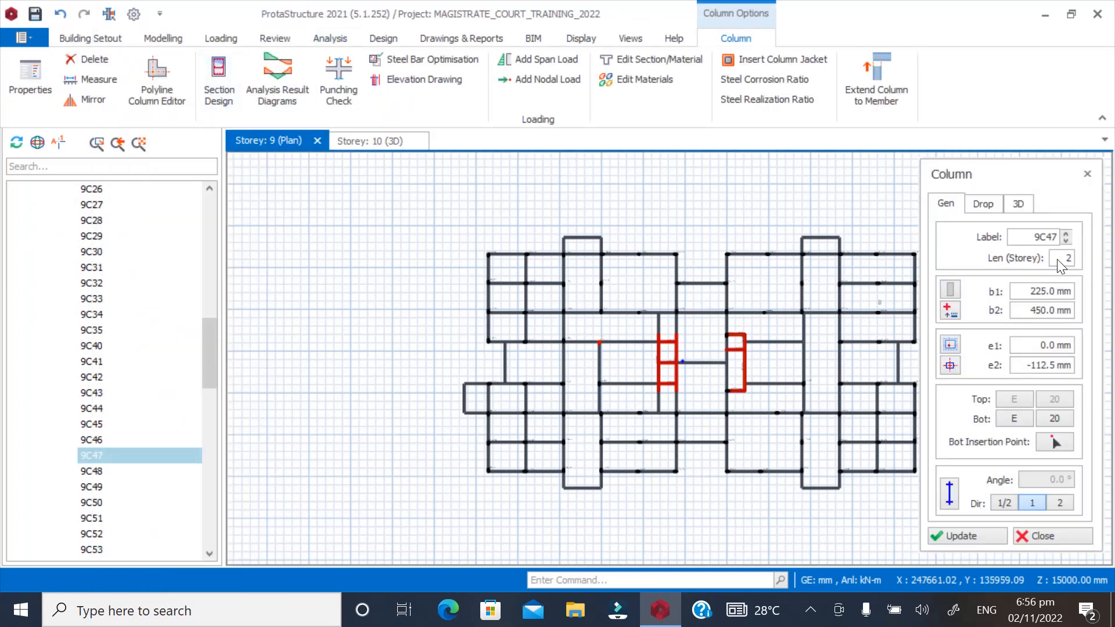
left_click(1071, 259)
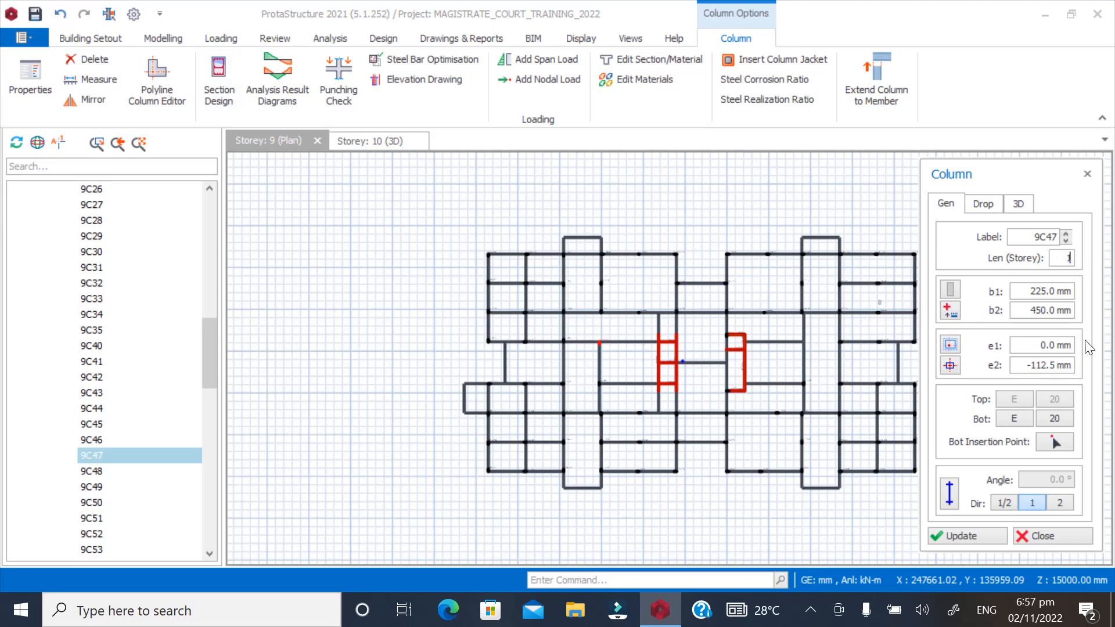
type("1")
left_click(959, 535)
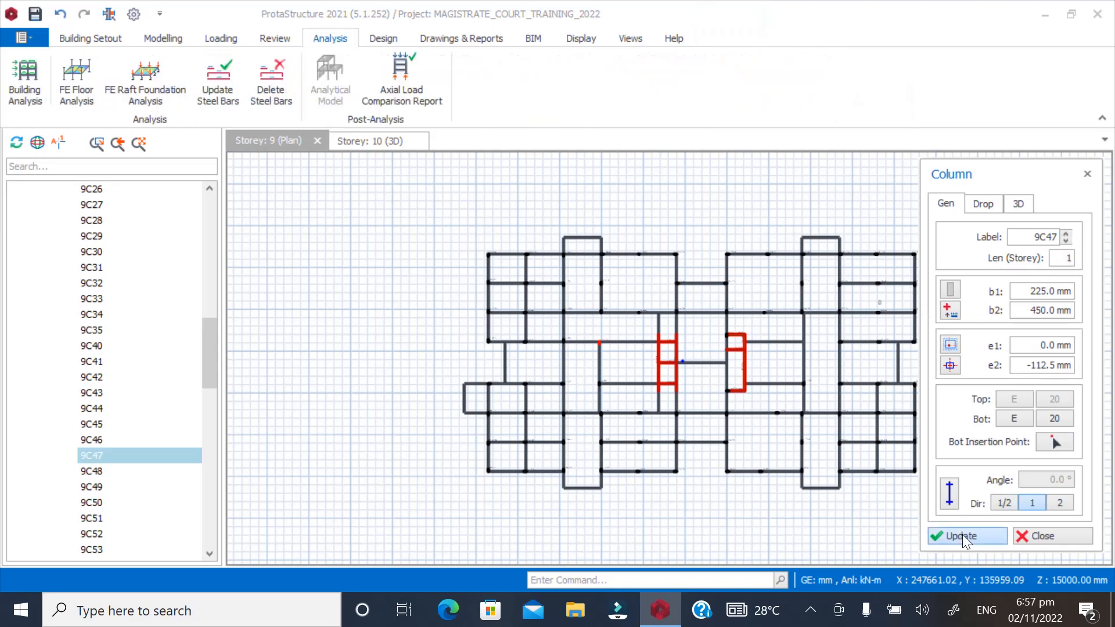
left_click(1036, 535)
left_click(410, 362)
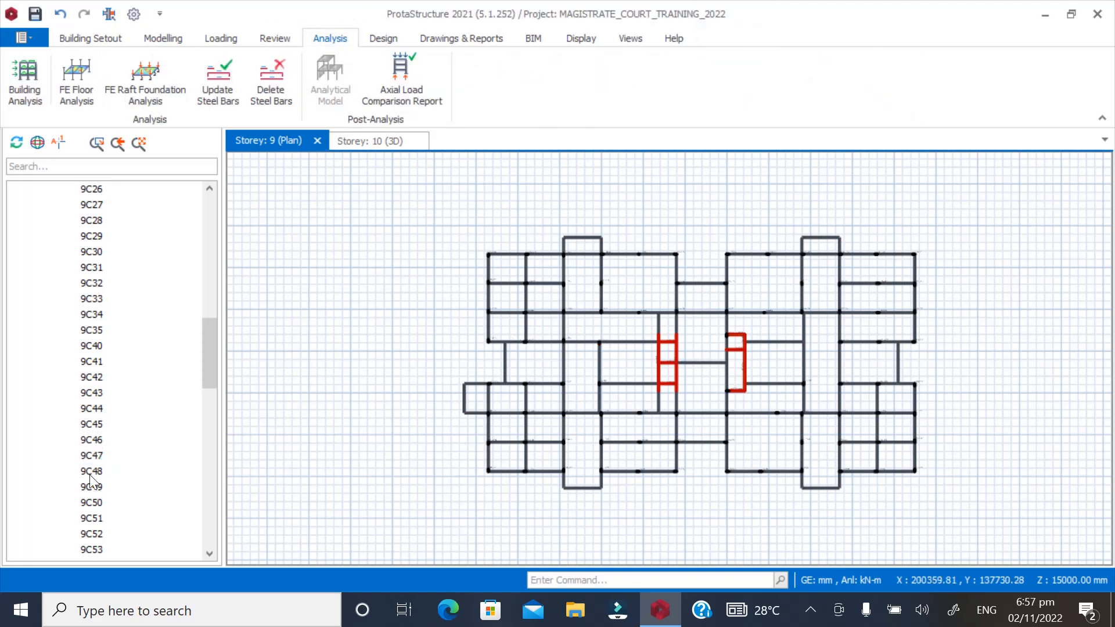
Set the storey length of column 9C48 to 1 and update the column
left_click(91, 473)
right_click(90, 473)
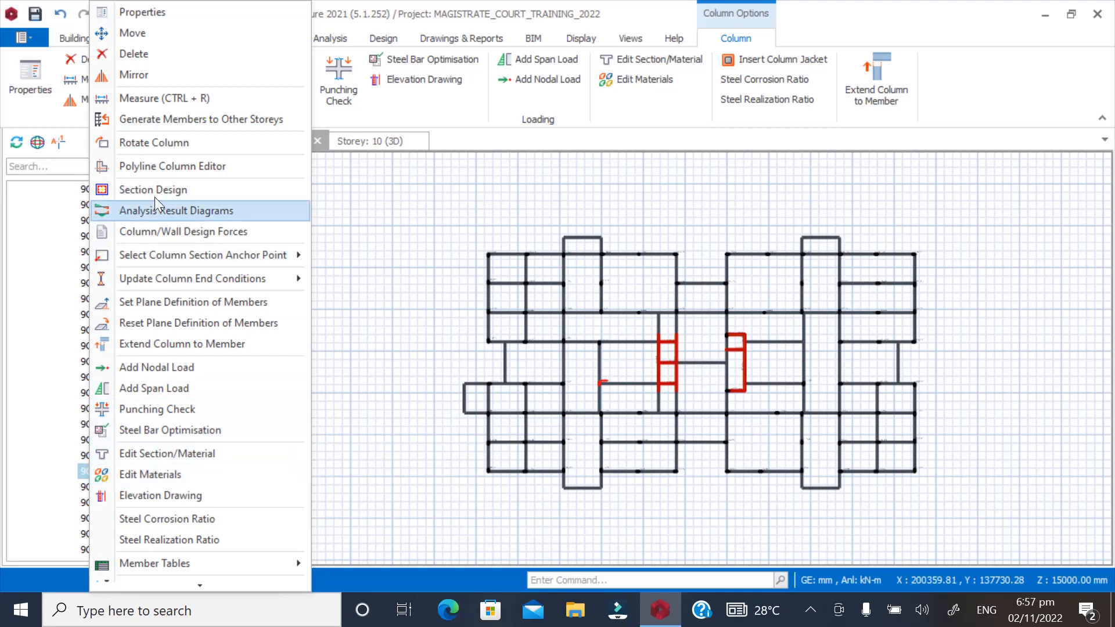
left_click(149, 13)
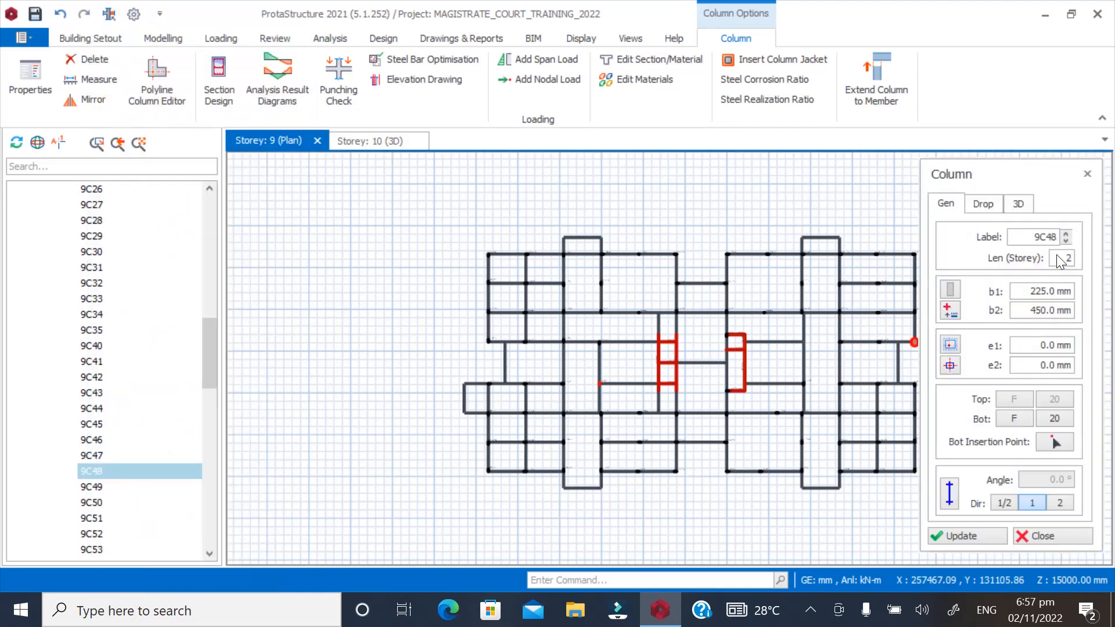
type("1")
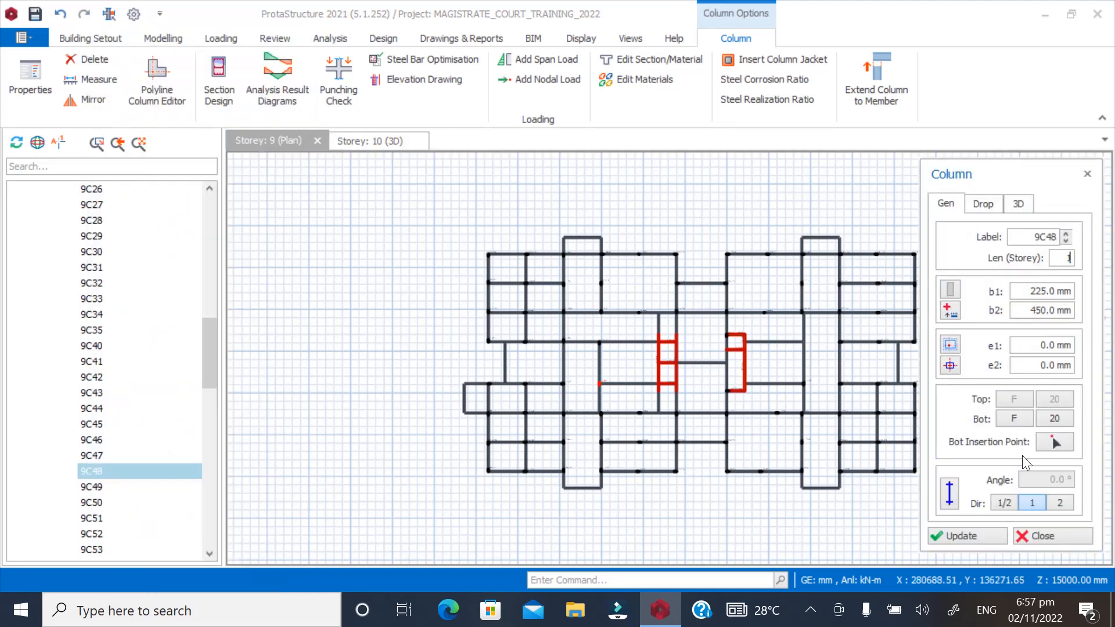
left_click(958, 531)
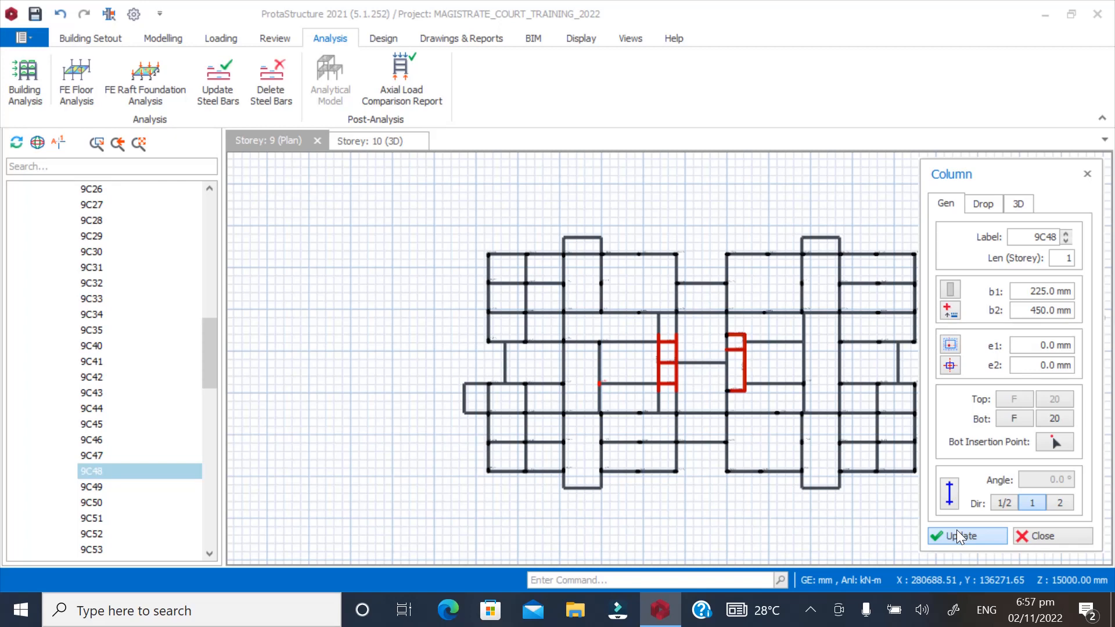
left_click(1043, 535)
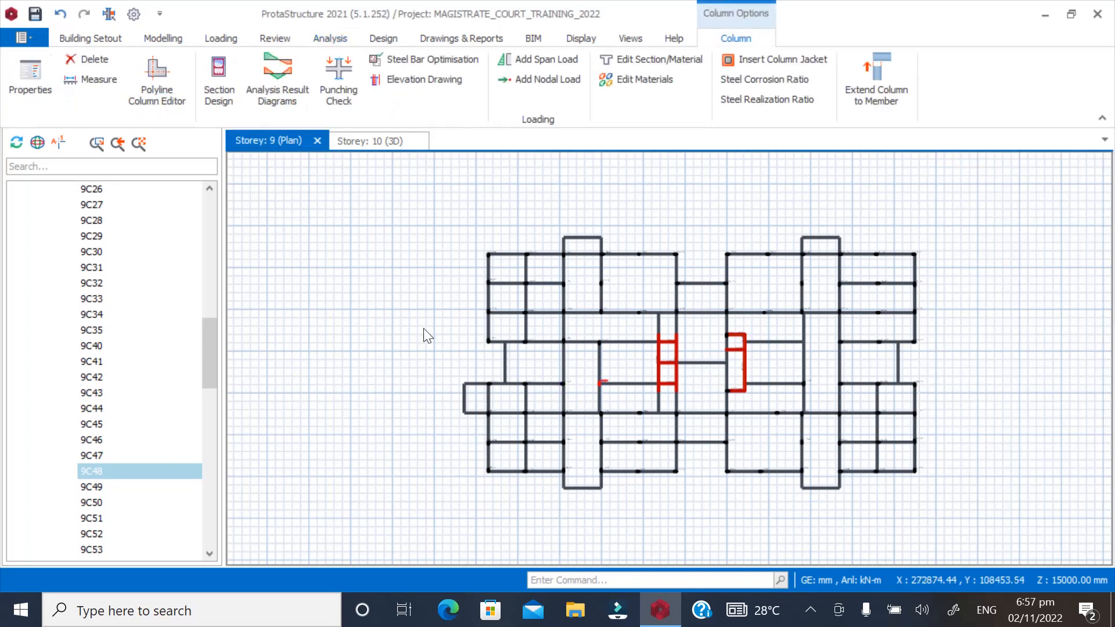
left_click(403, 321)
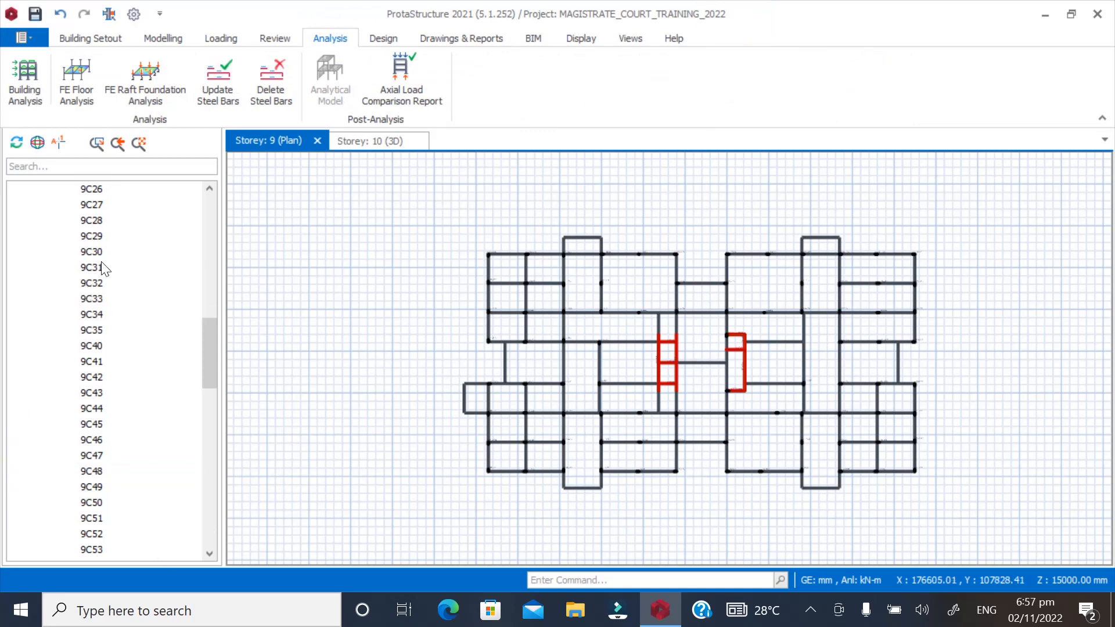
Change the storey length of column 9C17 and update the column
scroll(105, 256, "up", 4)
right_click(96, 233)
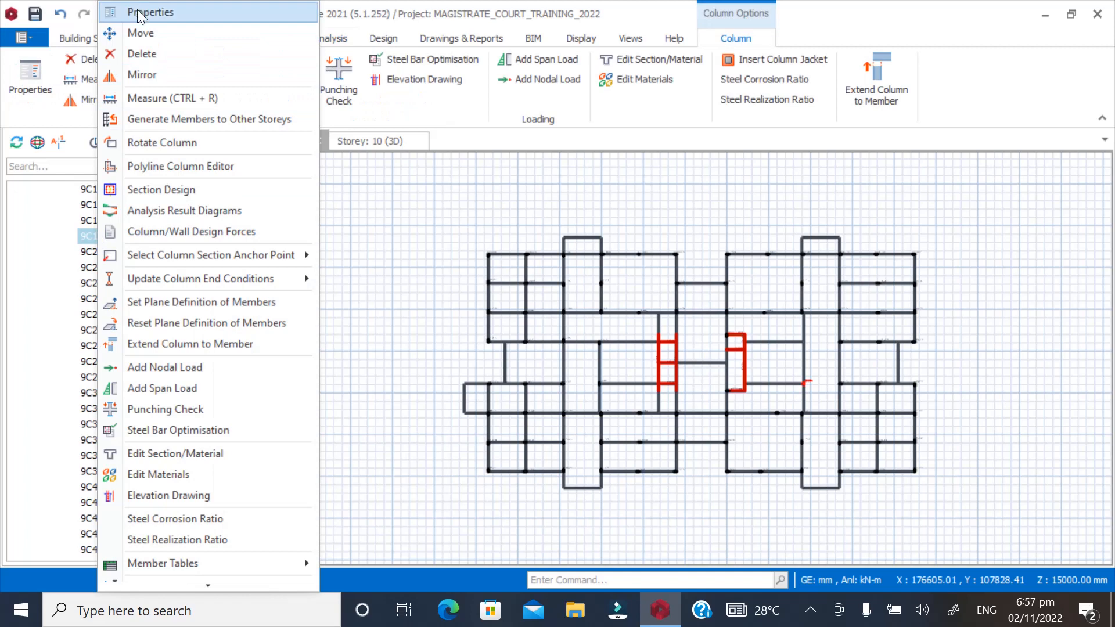
left_click(150, 12)
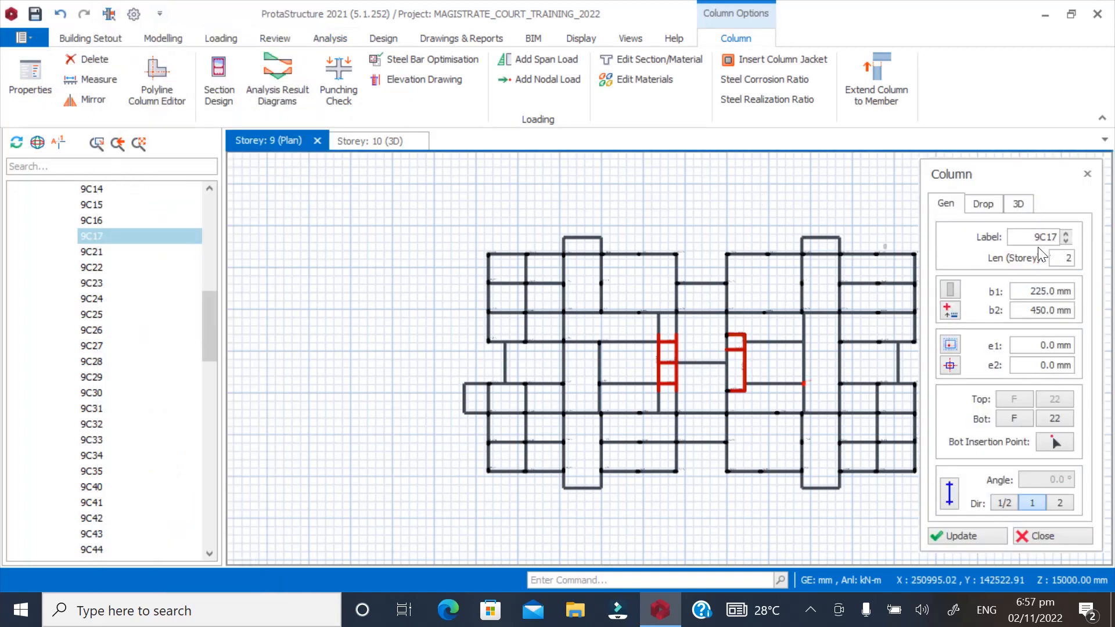
left_click(1057, 259)
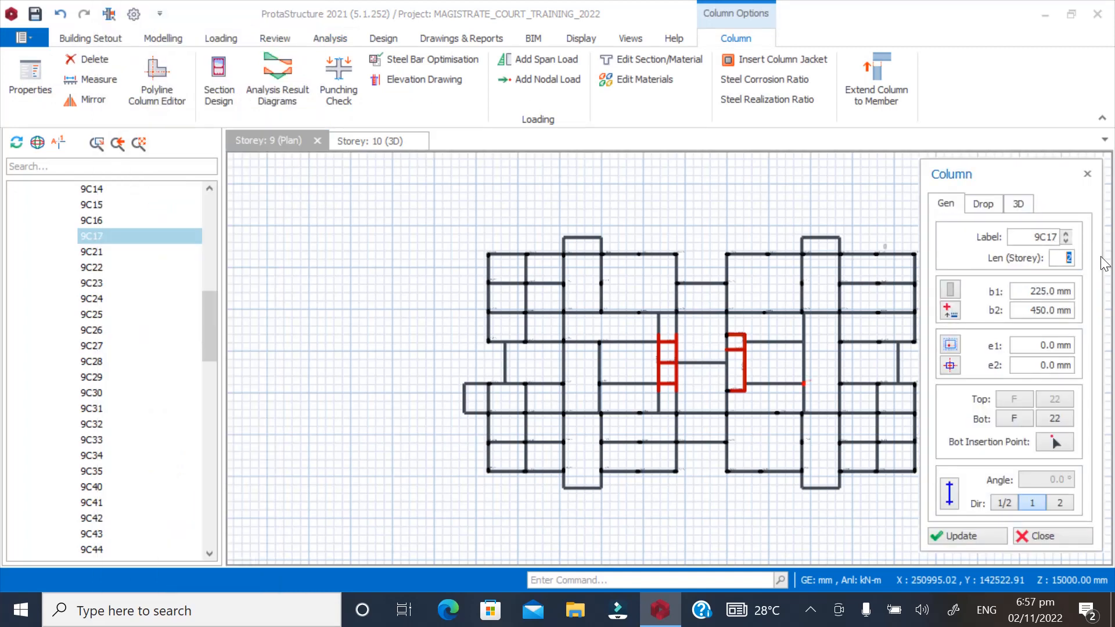
left_click(955, 530)
left_click(1036, 532)
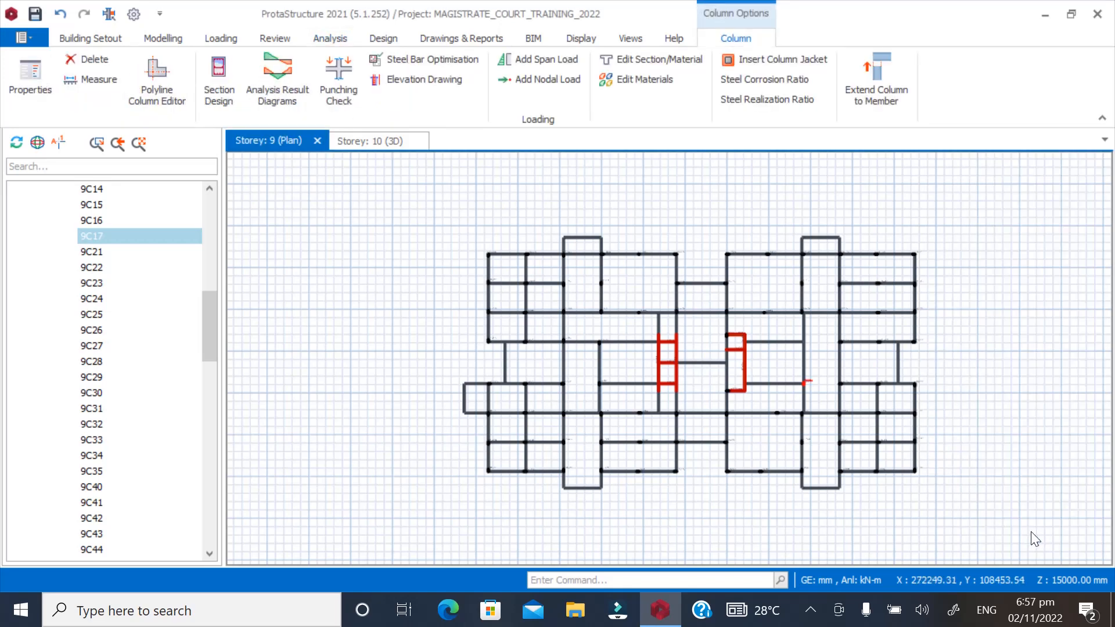
Check the beam junction beside 9B9 in the Storey 9 and Storey 4 plans, and open the Storey 2 plan there
scroll(771, 375, "up", 4)
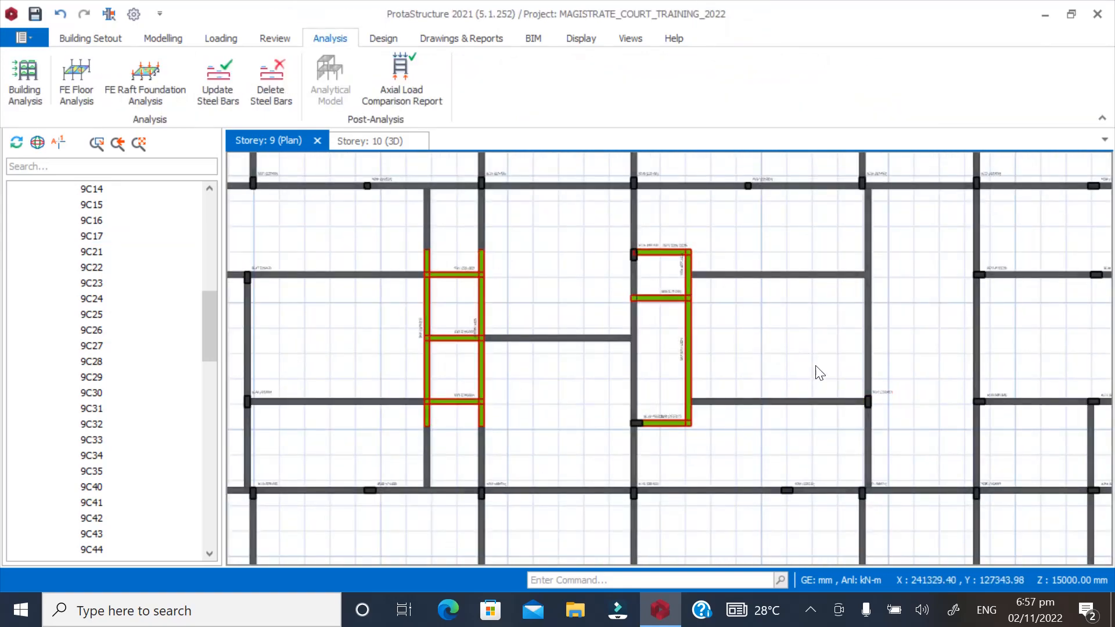
scroll(878, 271, "up", 5)
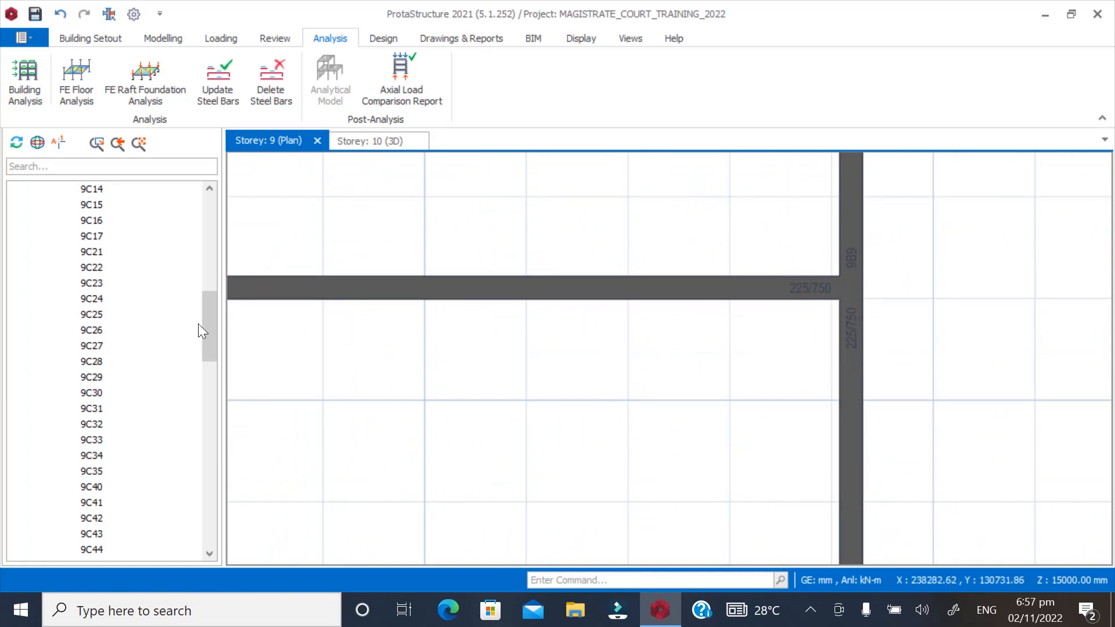
left_click_drag(200, 329, 208, 231)
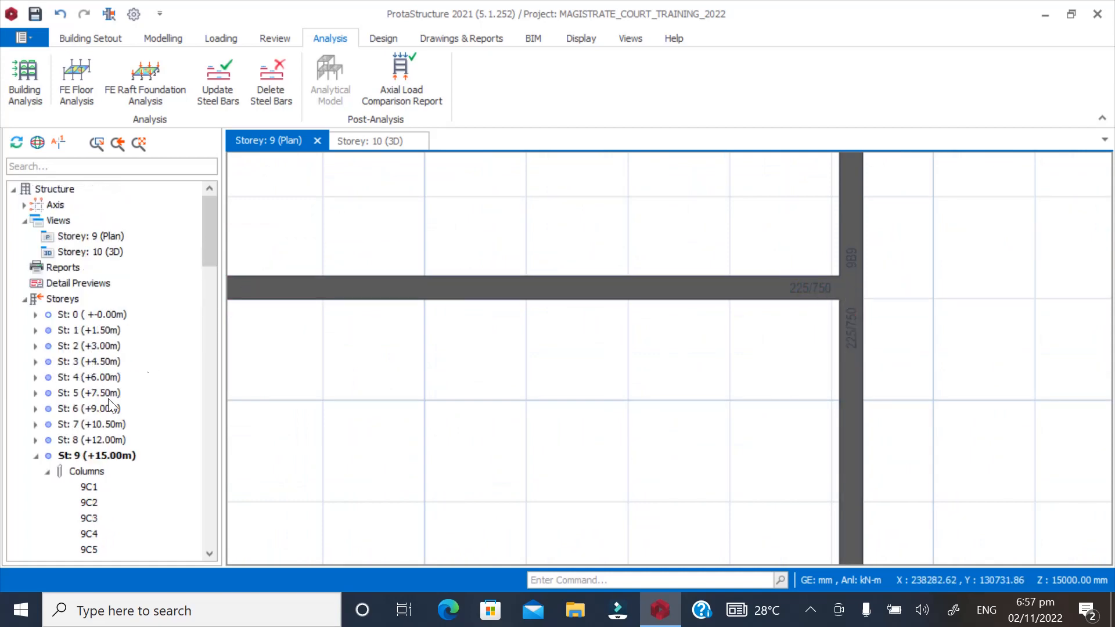
double_click(81, 377)
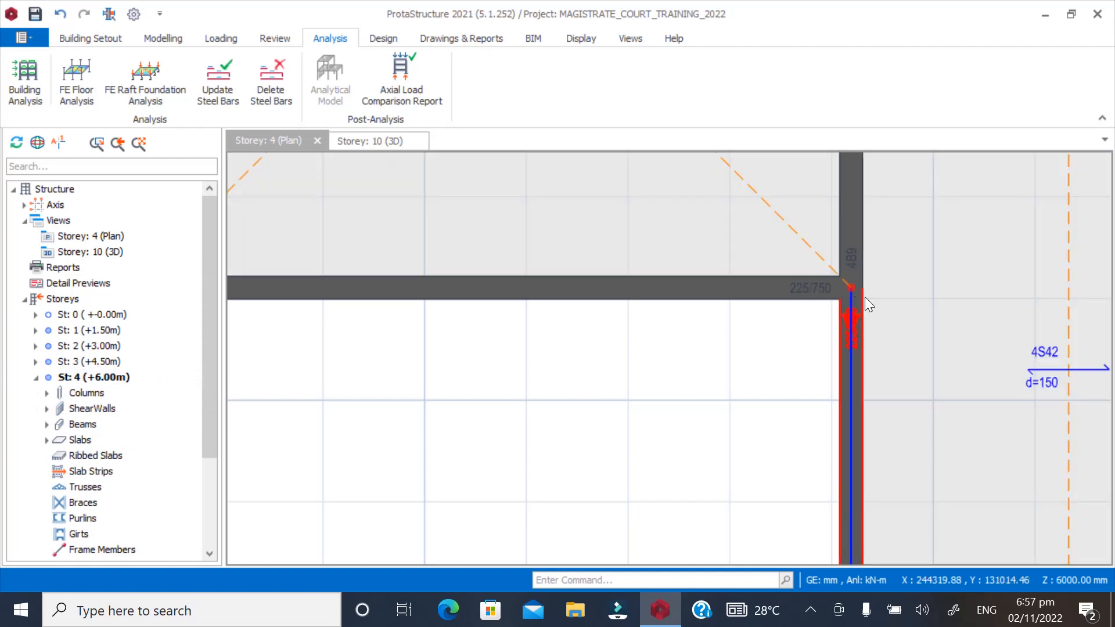
double_click(80, 346)
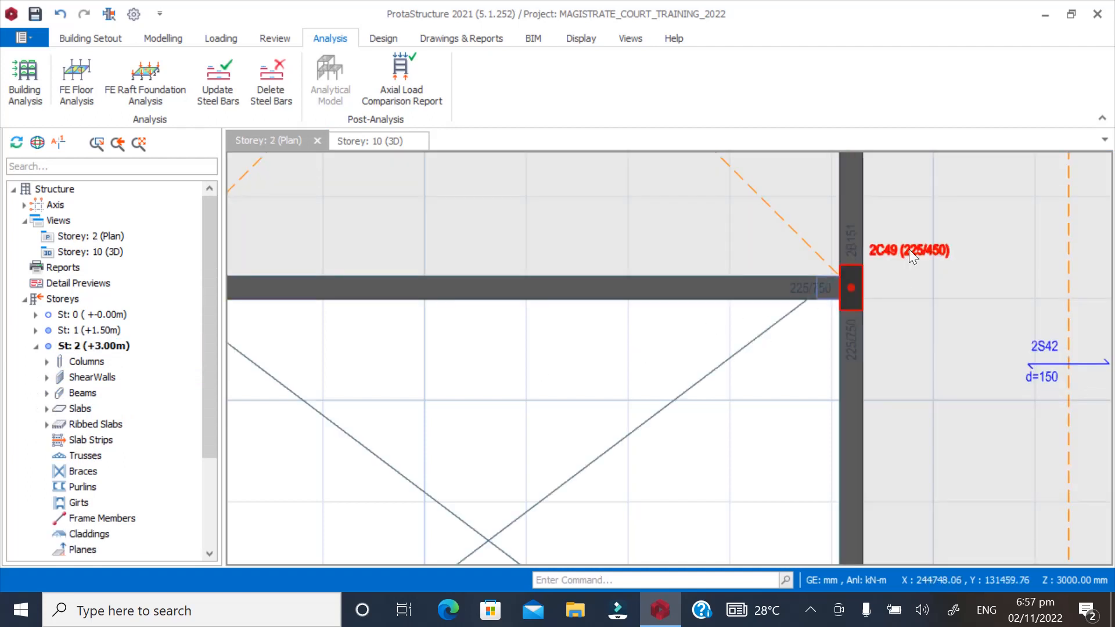
Generate only the selected column 2C49 from Storey 2 to Storeys 4, 6, 8 and 9, without replacing existing members
right_click(904, 252)
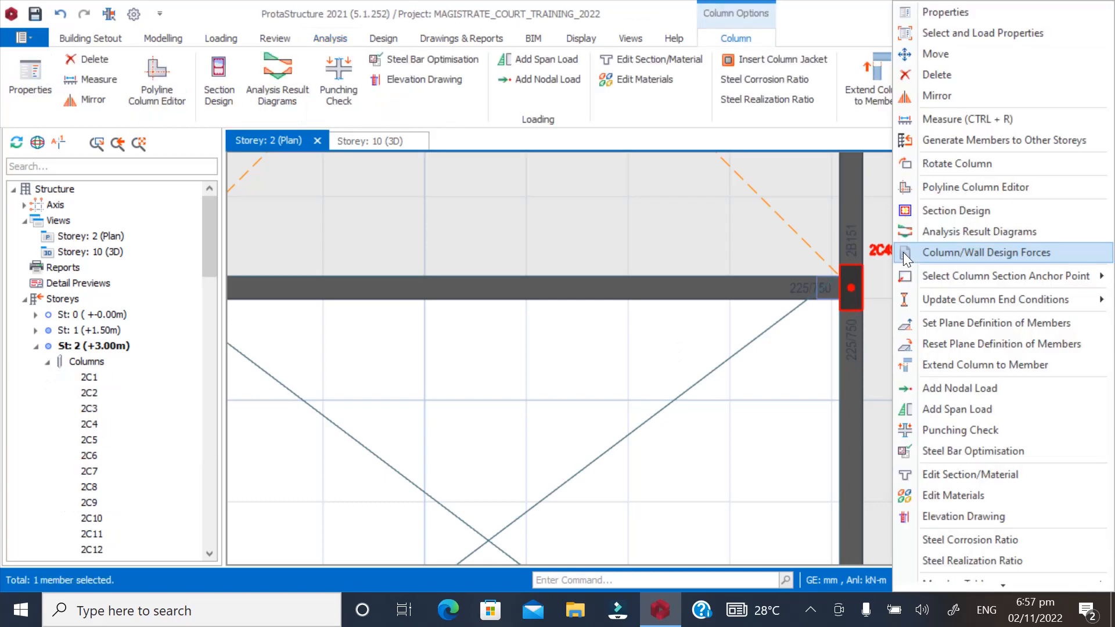
left_click(939, 140)
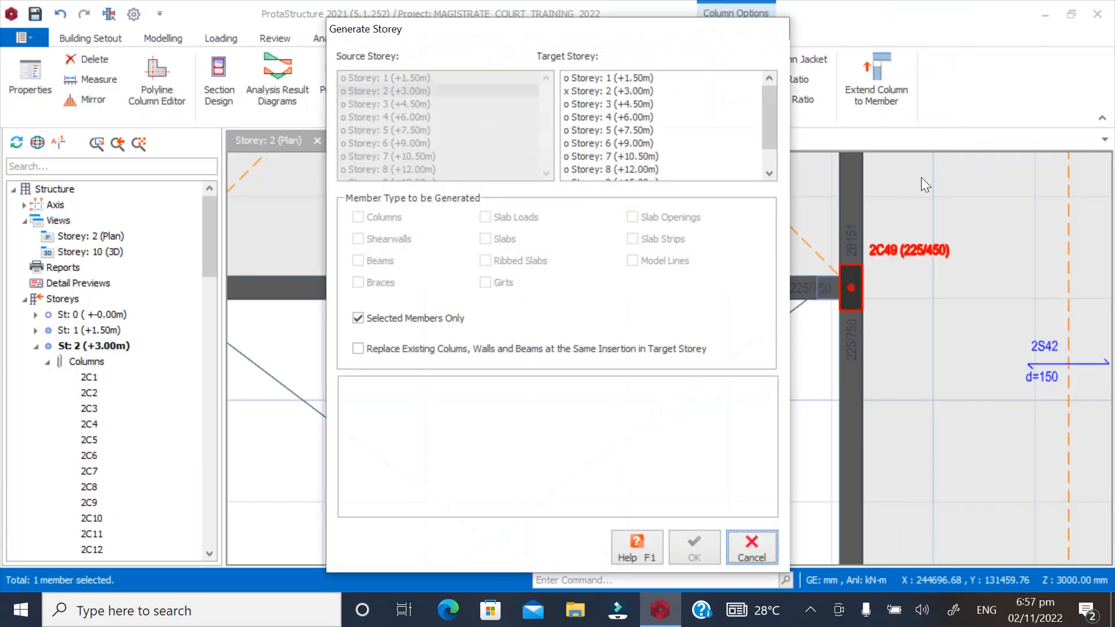
left_click(615, 120)
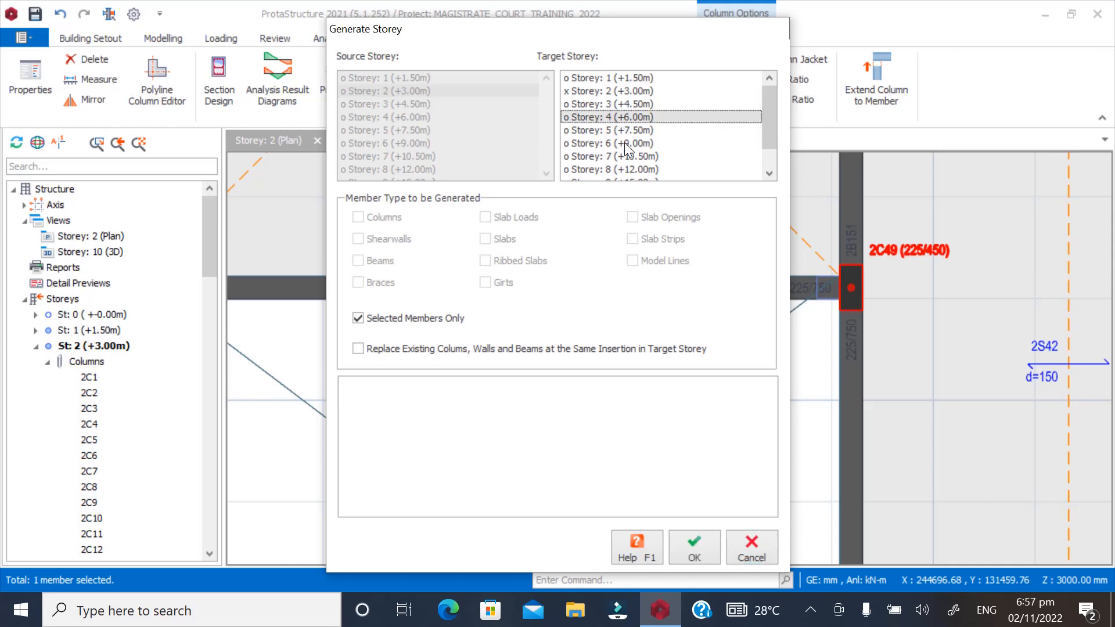
left_click(612, 144)
scroll(629, 141, "down", 1)
left_click(665, 144)
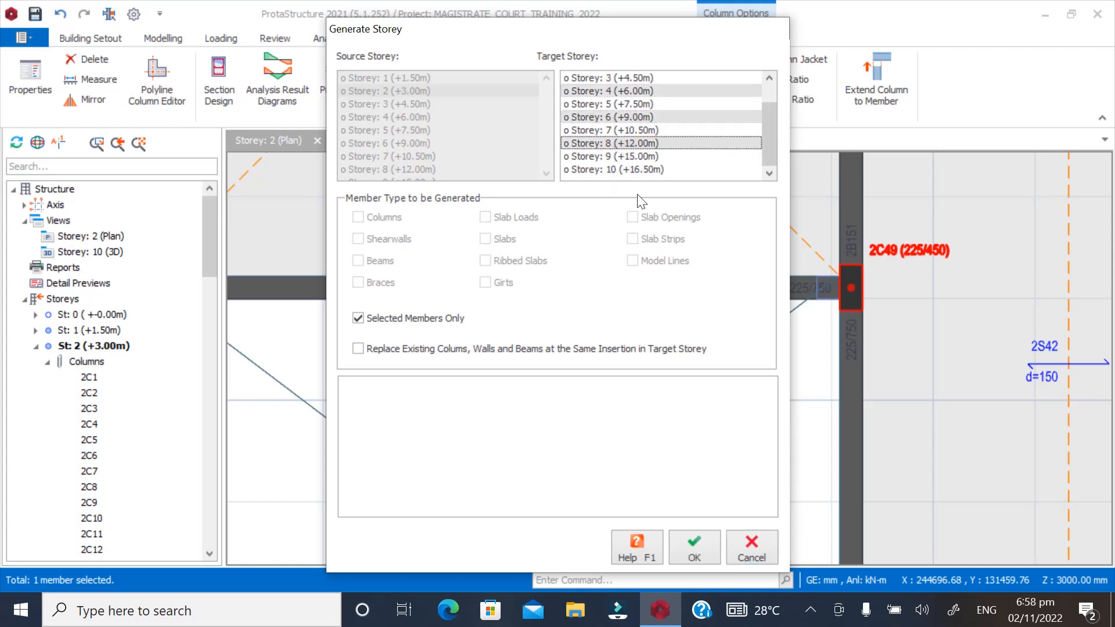
left_click(625, 157)
left_click(695, 548)
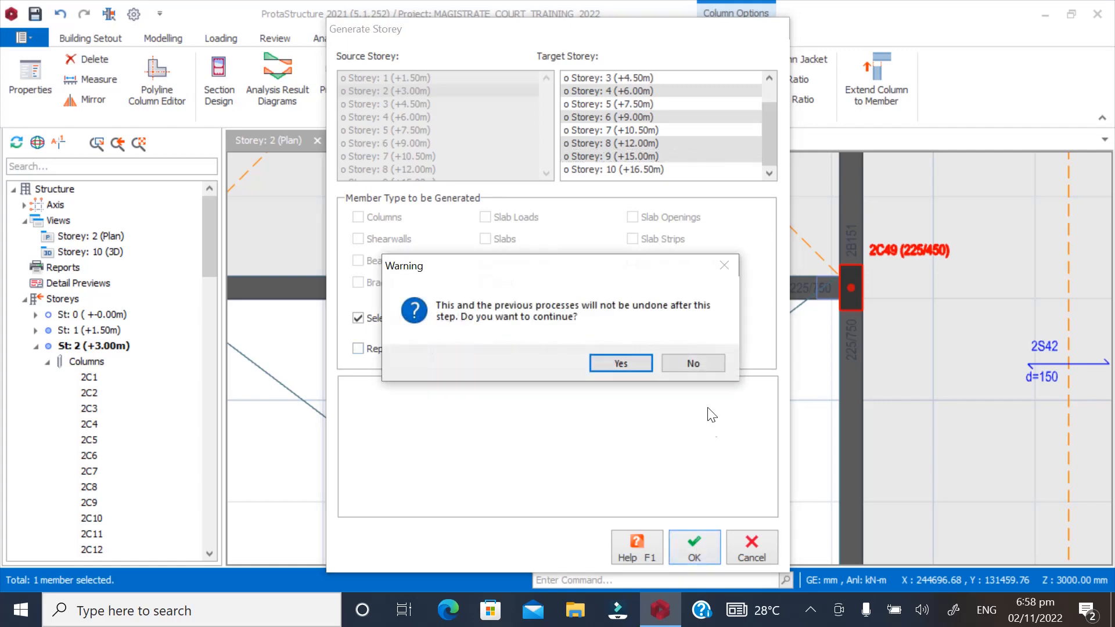
left_click(635, 364)
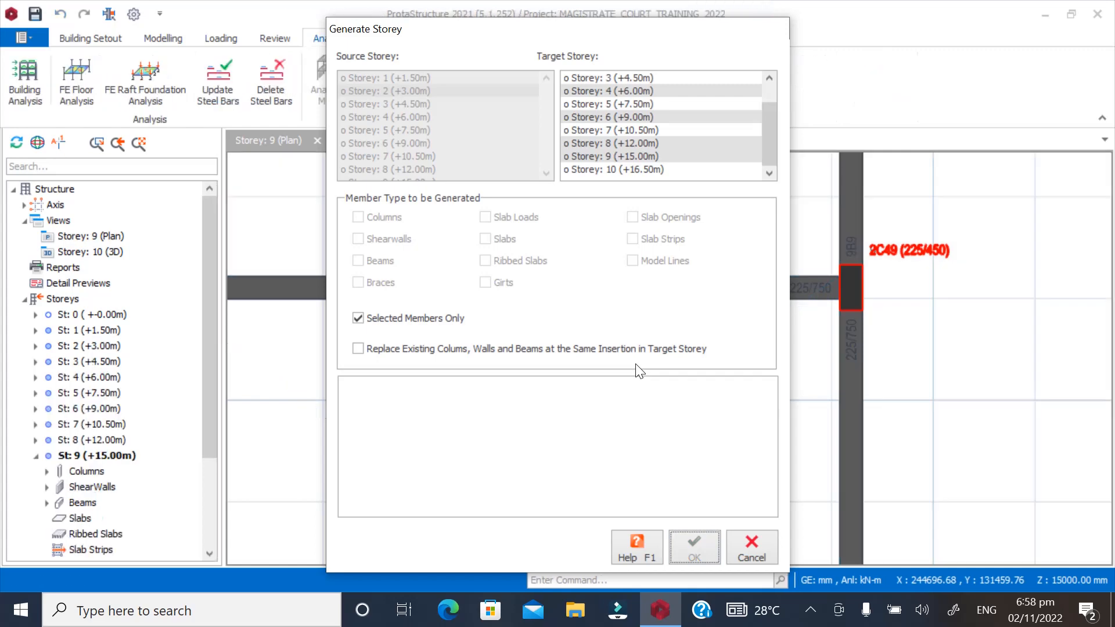
left_click(749, 550)
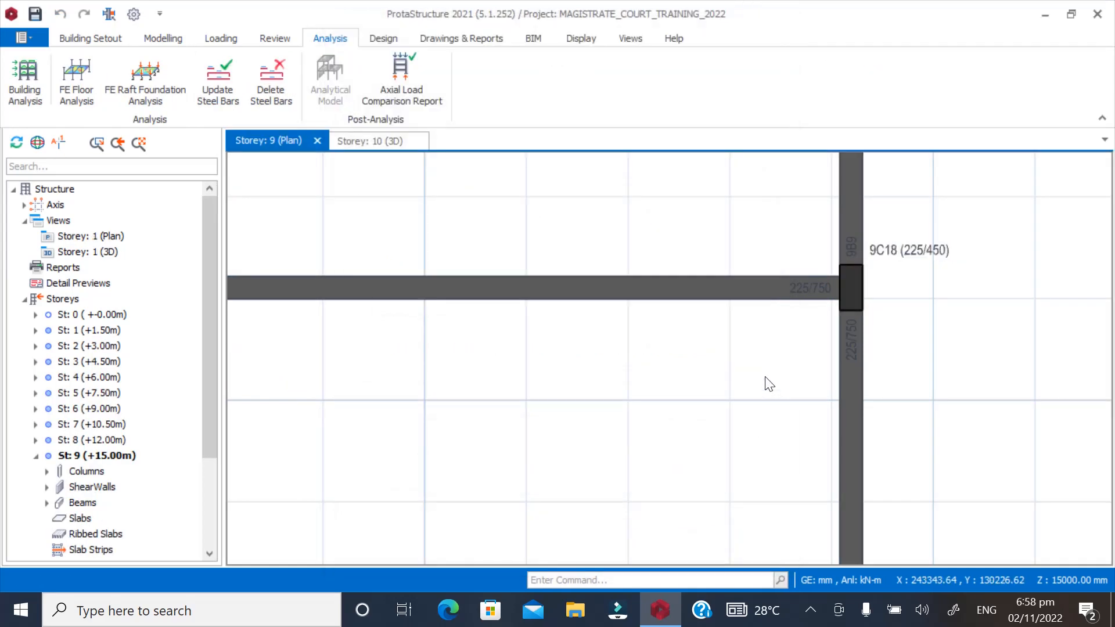
Set the storey length of column 9C18 in the Storey 9 plan to 1 and update the column
scroll(844, 339, "down", 5)
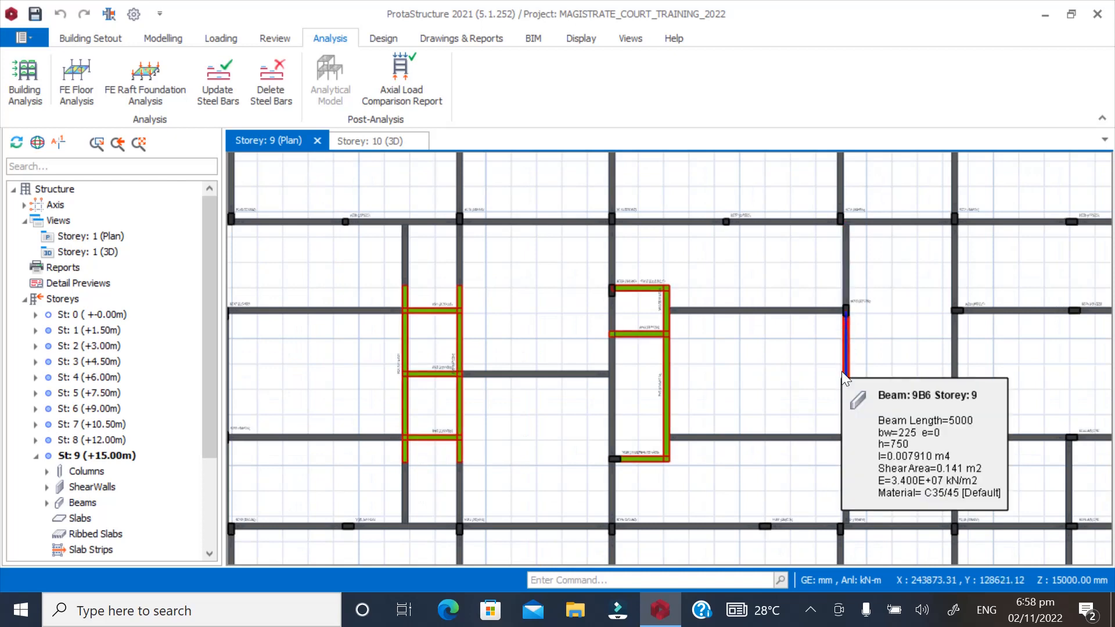
scroll(853, 325, "up", 6)
right_click(862, 242)
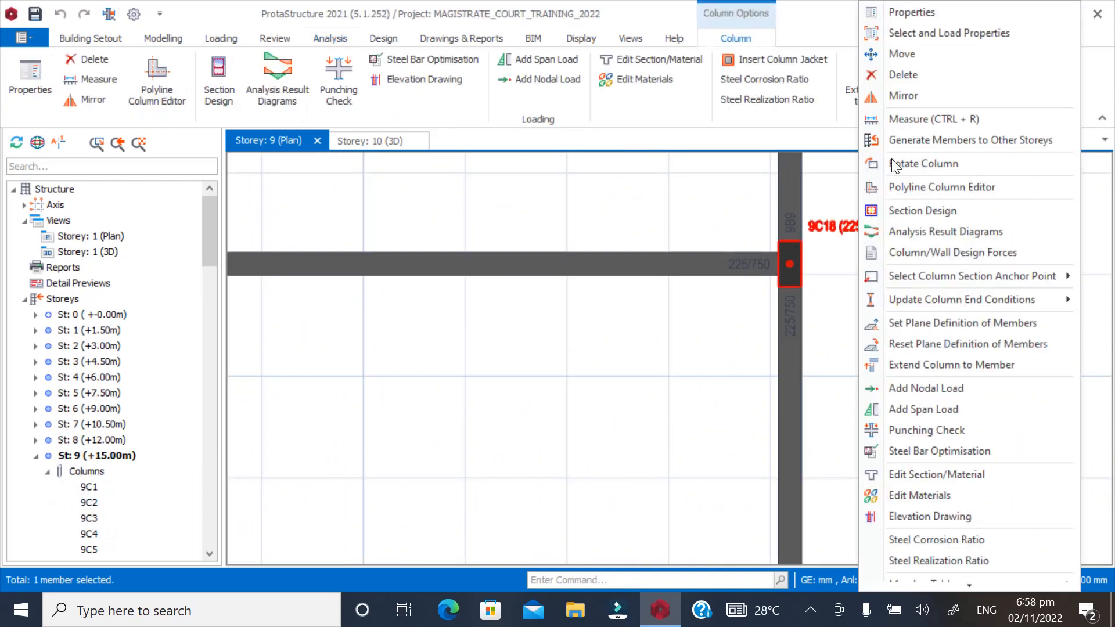
left_click(921, 11)
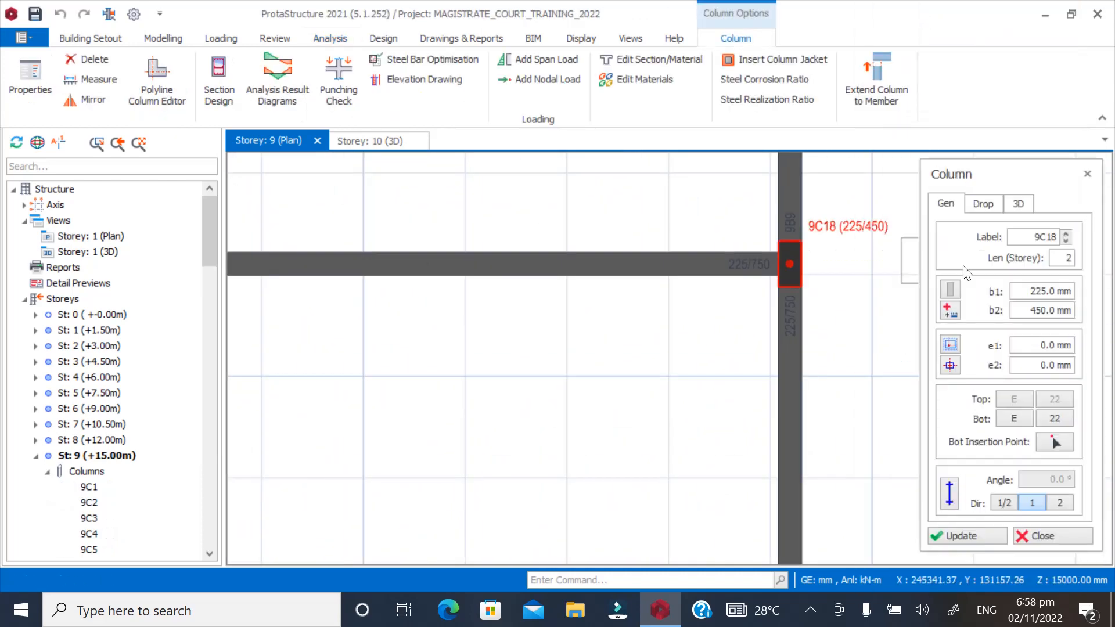
left_click(1058, 259)
type("1")
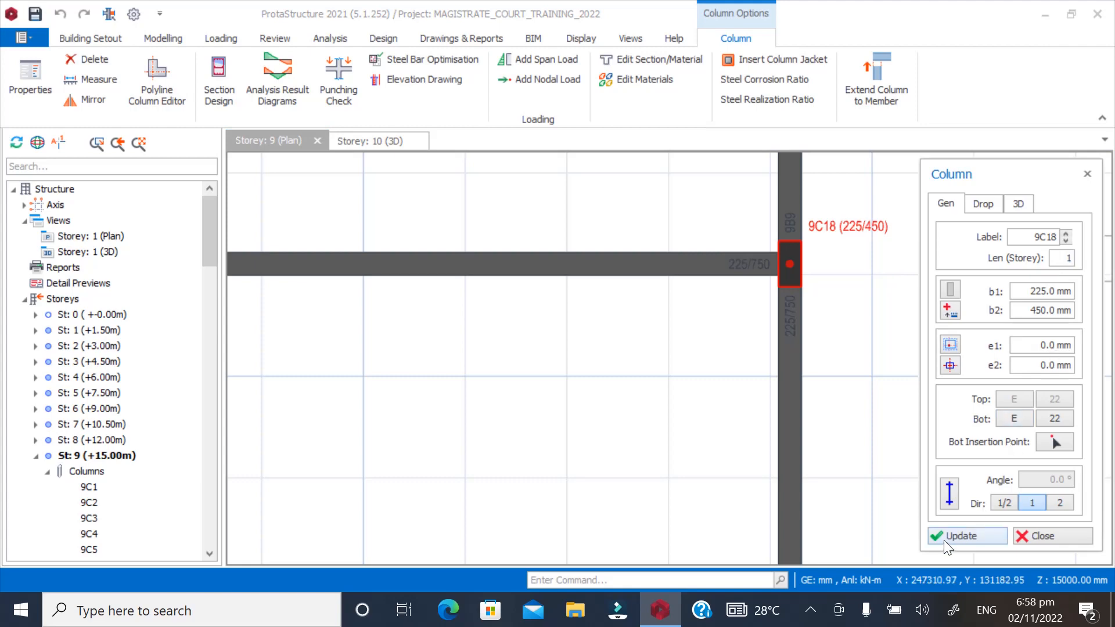
left_click(943, 537)
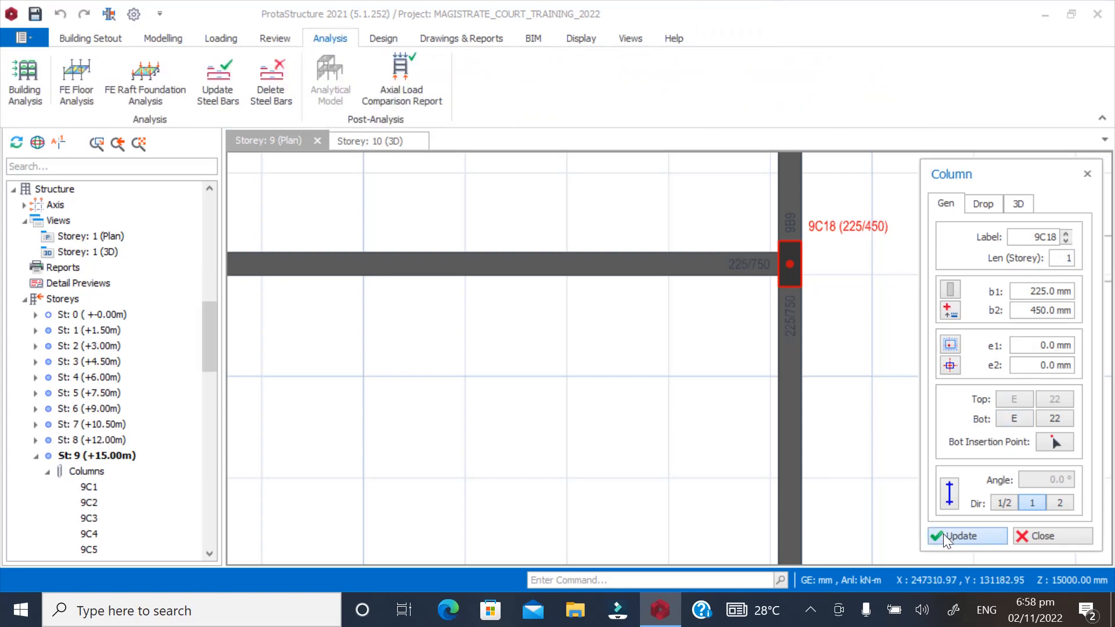
left_click(1024, 535)
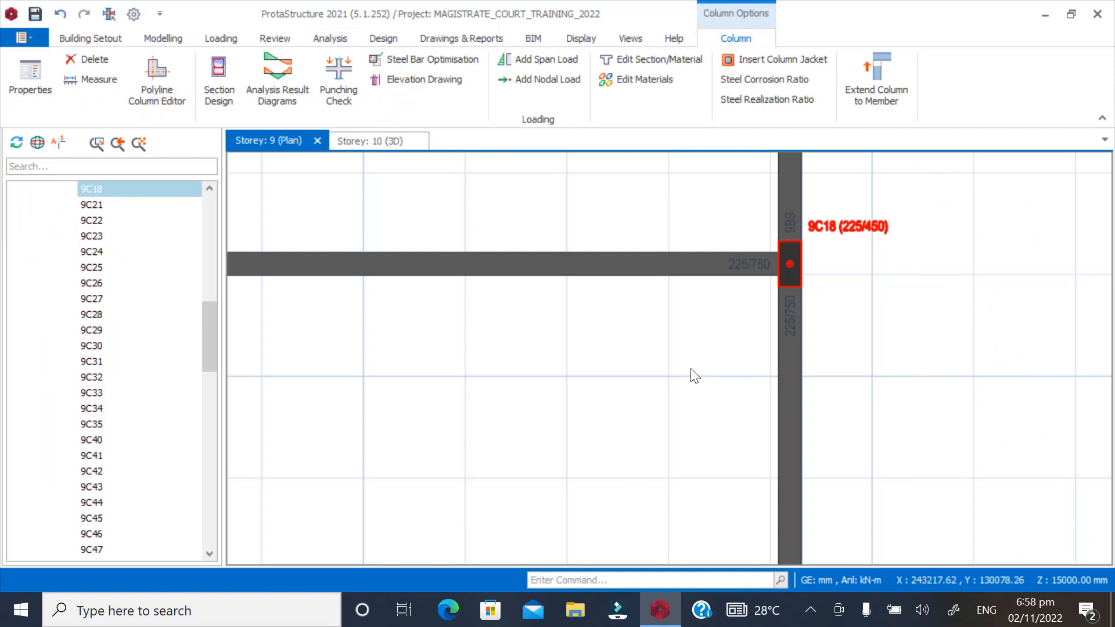
Examine column 9C17 and its beam junction beside 9B6 in the Storey 9 plan
scroll(800, 330, "down", 5)
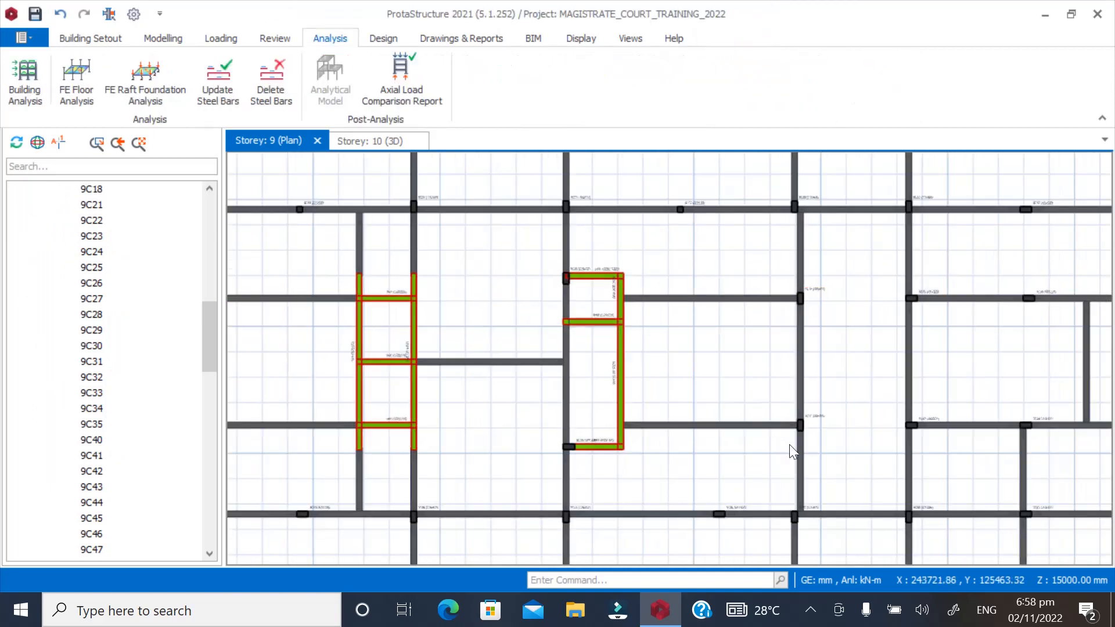
scroll(792, 446, "up", 4)
scroll(817, 443, "down", 2)
scroll(829, 423, "up", 2)
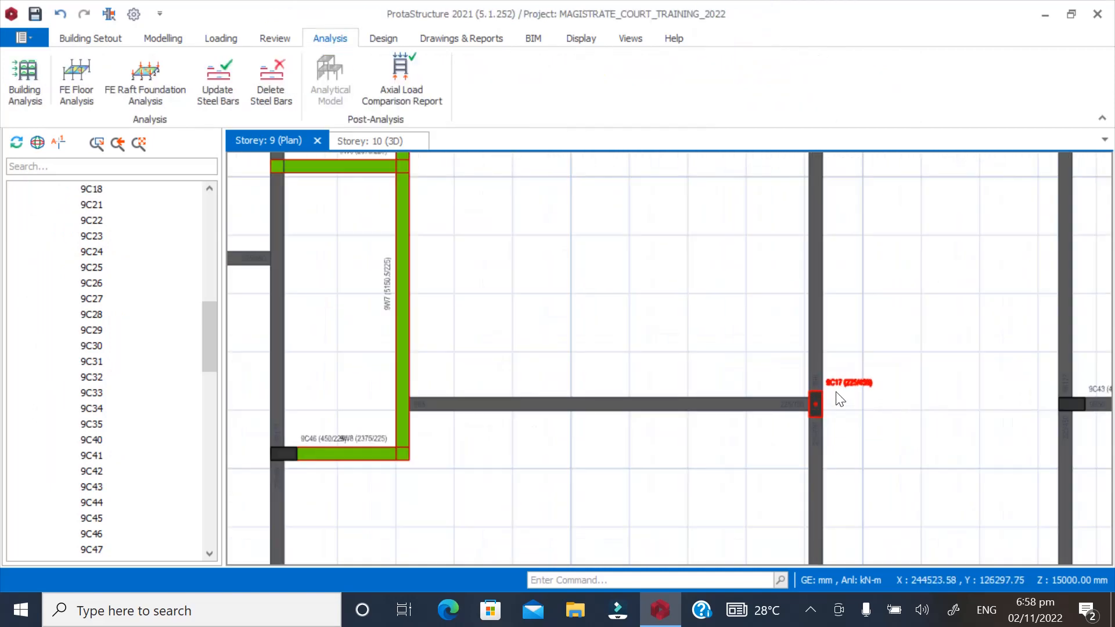
scroll(876, 409, "down", 2)
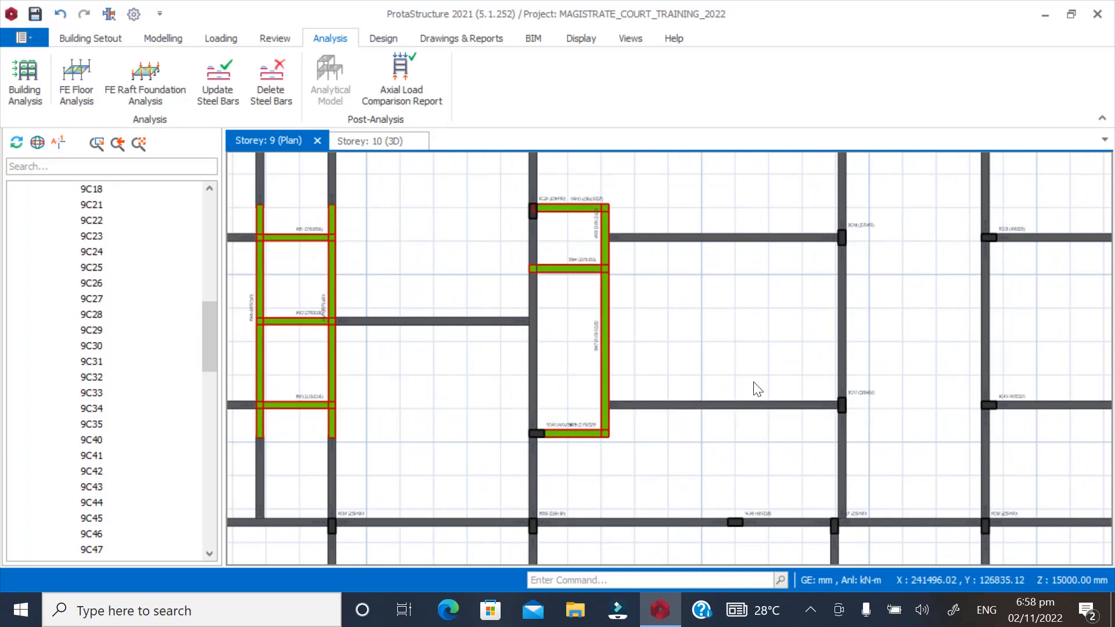
scroll(720, 433, "down", 1)
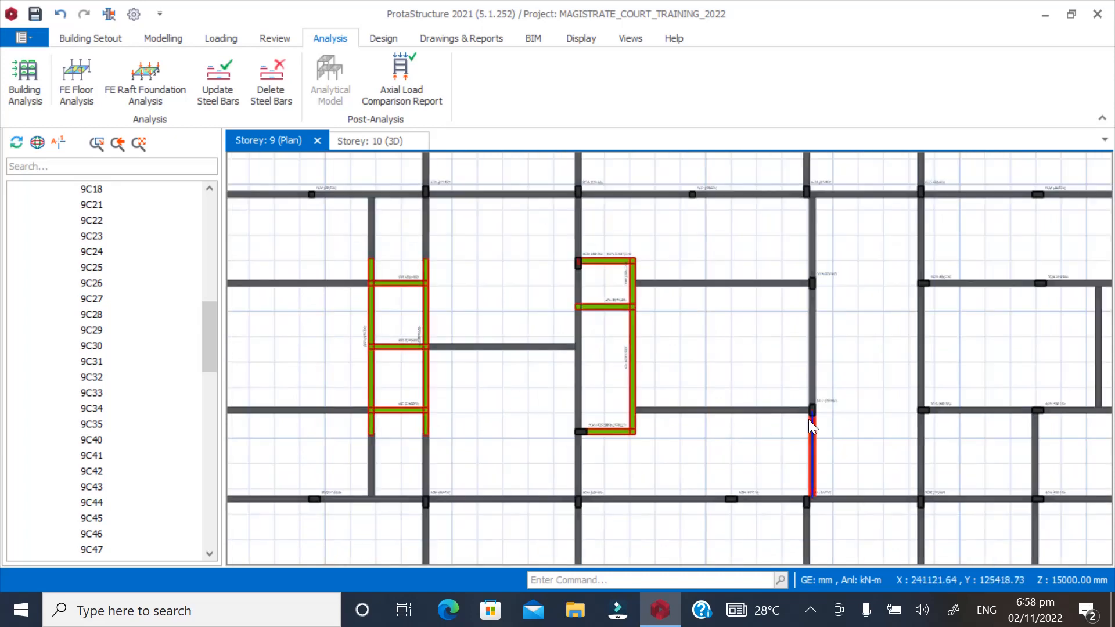
scroll(821, 418, "up", 3)
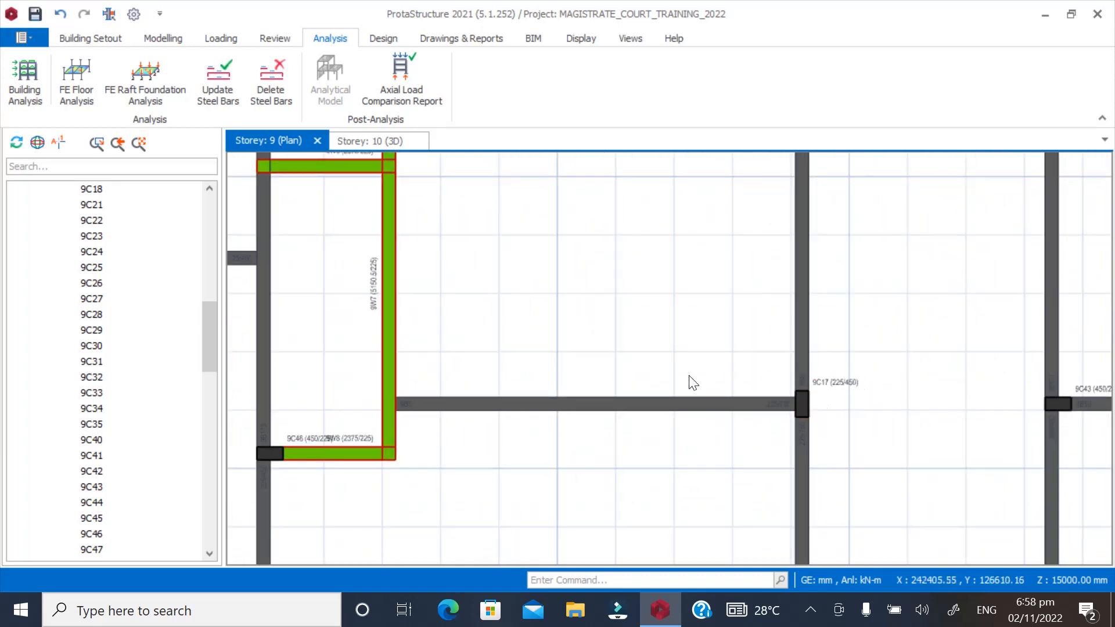
scroll(843, 397, "up", 2)
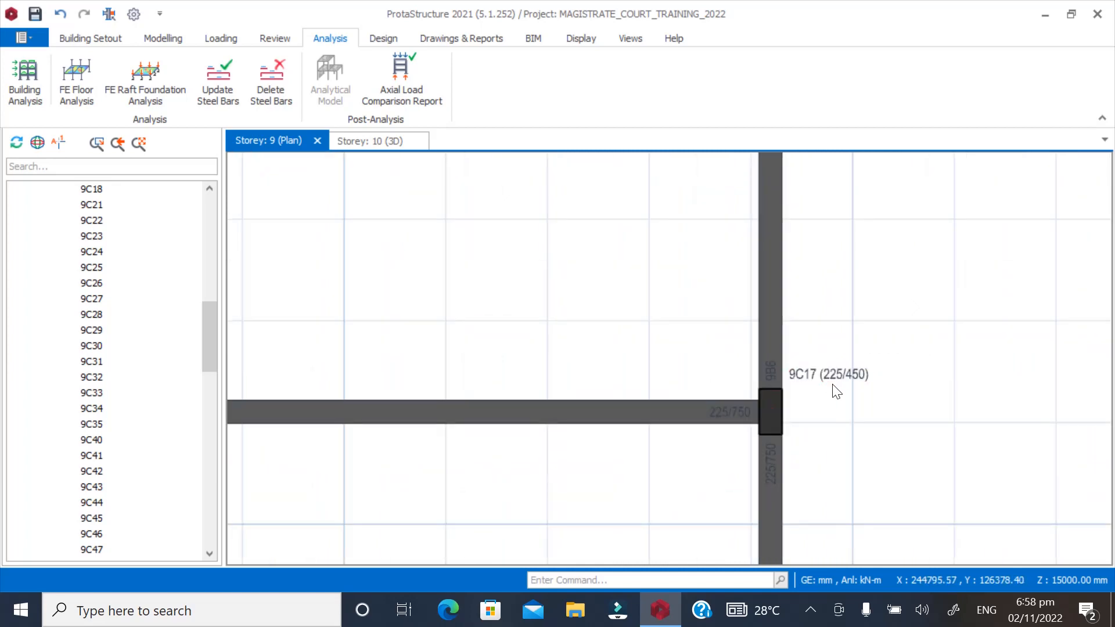
scroll(821, 395, "up", 1)
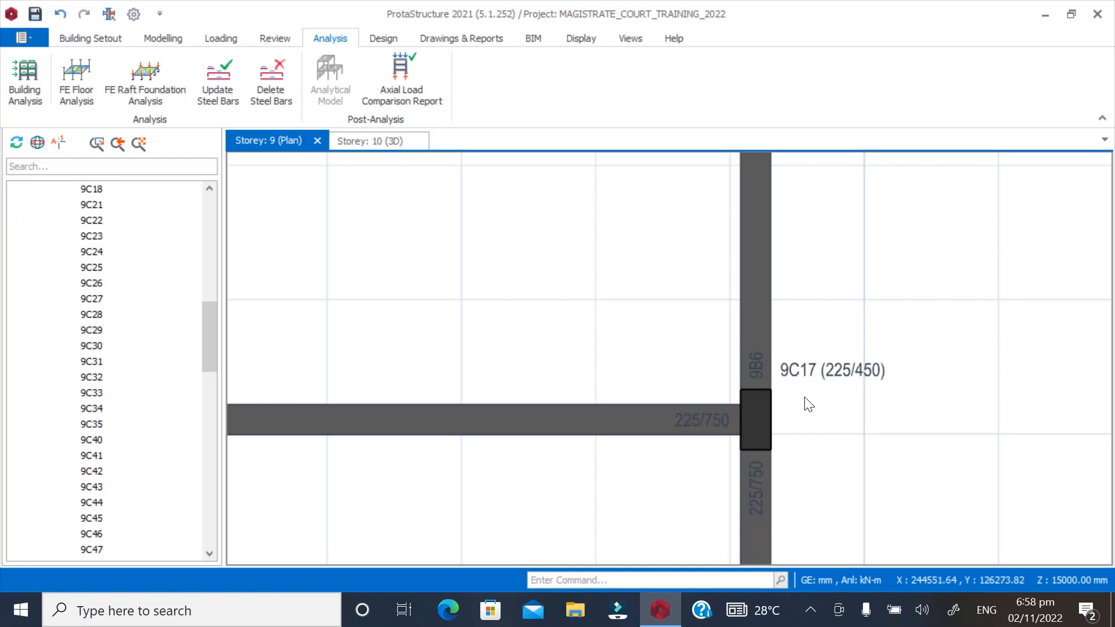
Switch to the Storey 10 3D view and inspect the columns at the uppermost level
left_click_drag(207, 329, 200, 218)
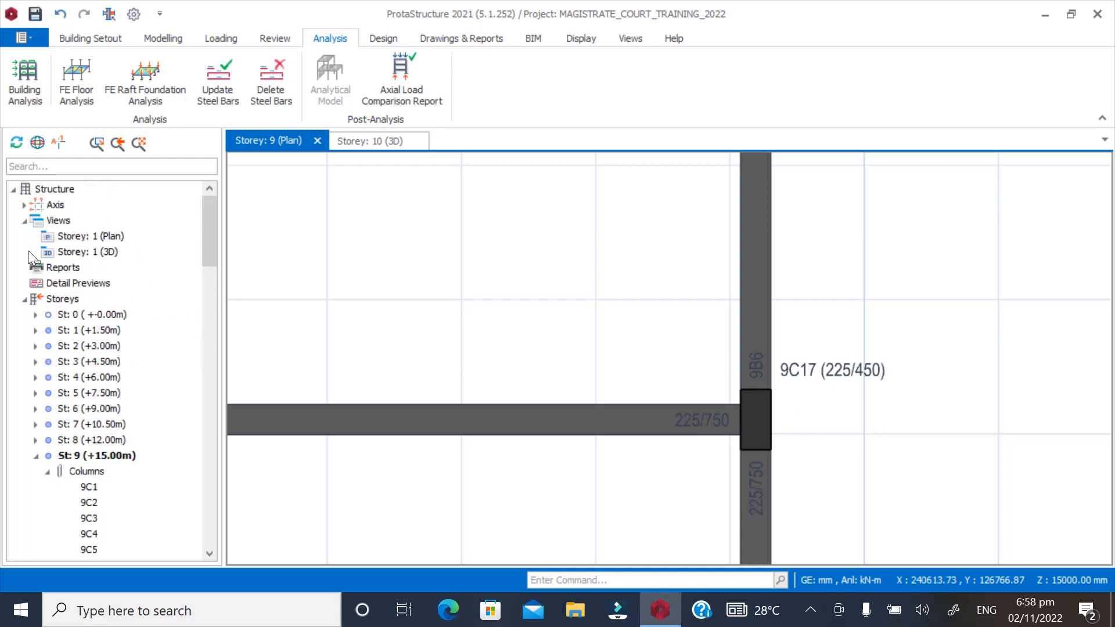
left_click(87, 251)
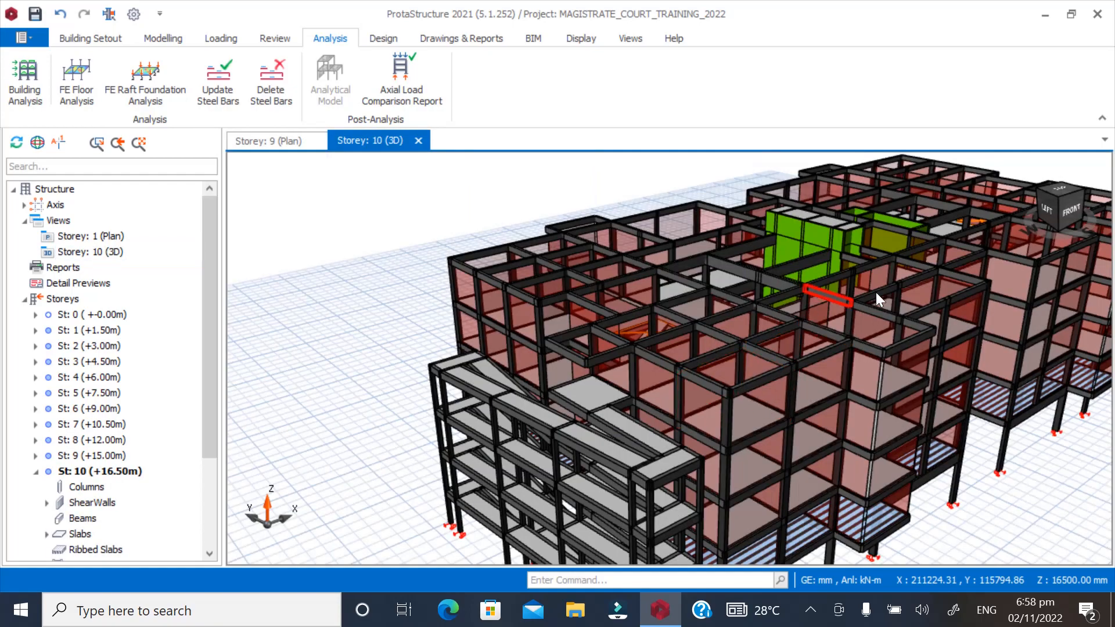
mouse_move(875, 292)
middle_mouse_down()
mouse_move(823, 333)
mouse_move(758, 324)
mouse_move(987, 309)
mouse_move(625, 303)
middle_mouse_up()
scroll(514, 287, "up", 5)
mouse_move(514, 287)
middle_mouse_down()
mouse_move(723, 355)
mouse_move(565, 365)
mouse_move(516, 348)
mouse_move(490, 291)
mouse_move(558, 287)
middle_mouse_up()
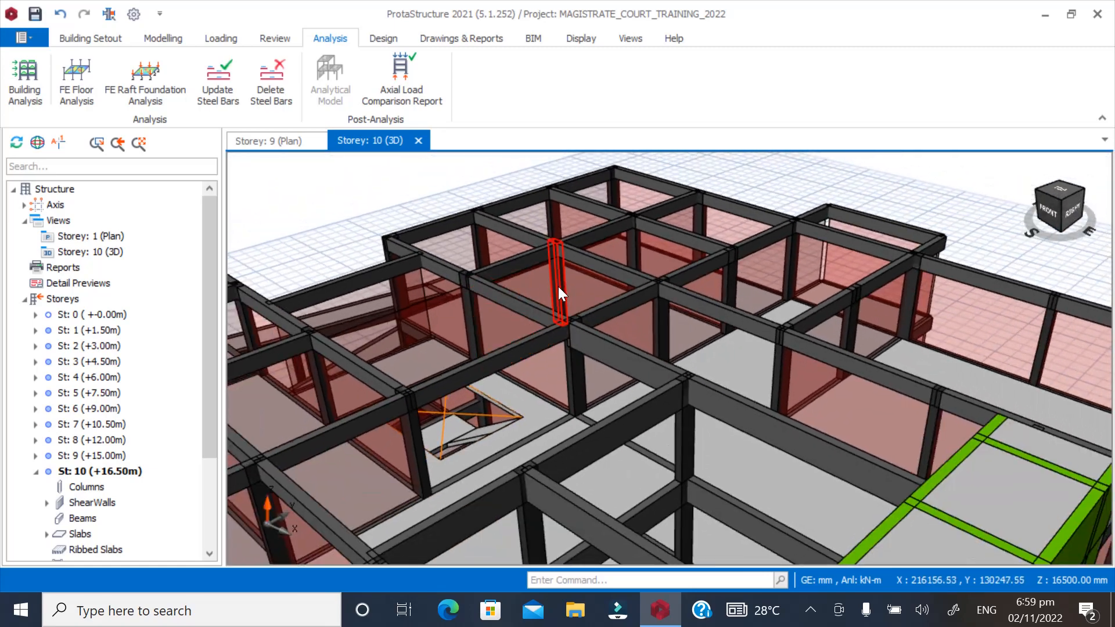
Set the storey length of column 9C47 in the 3D model to 2 and update the column
left_click(682, 439)
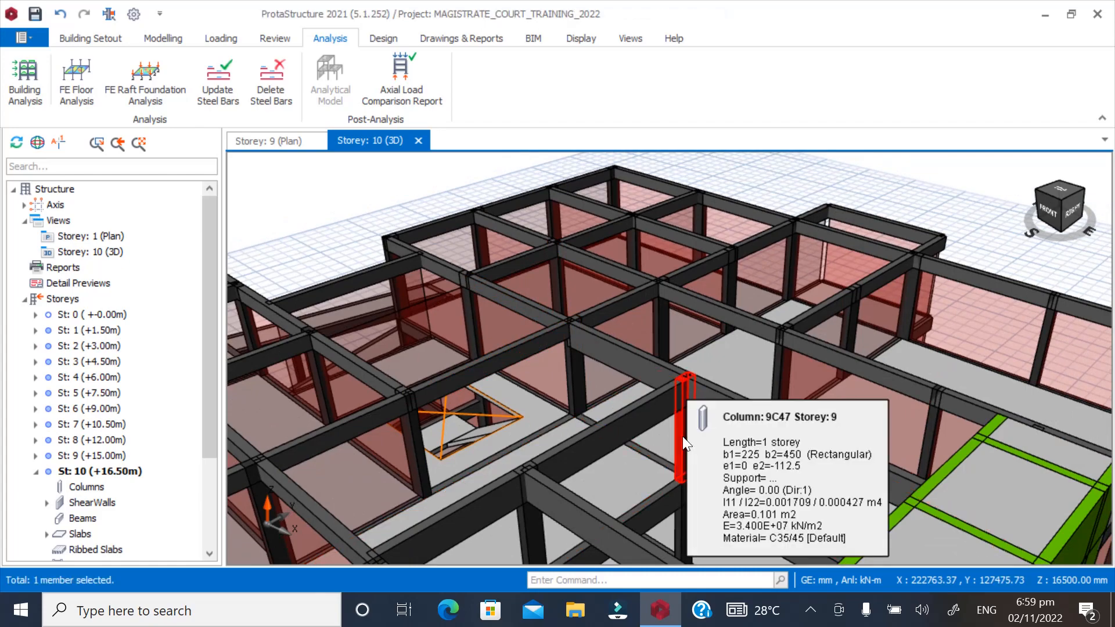
right_click(682, 439)
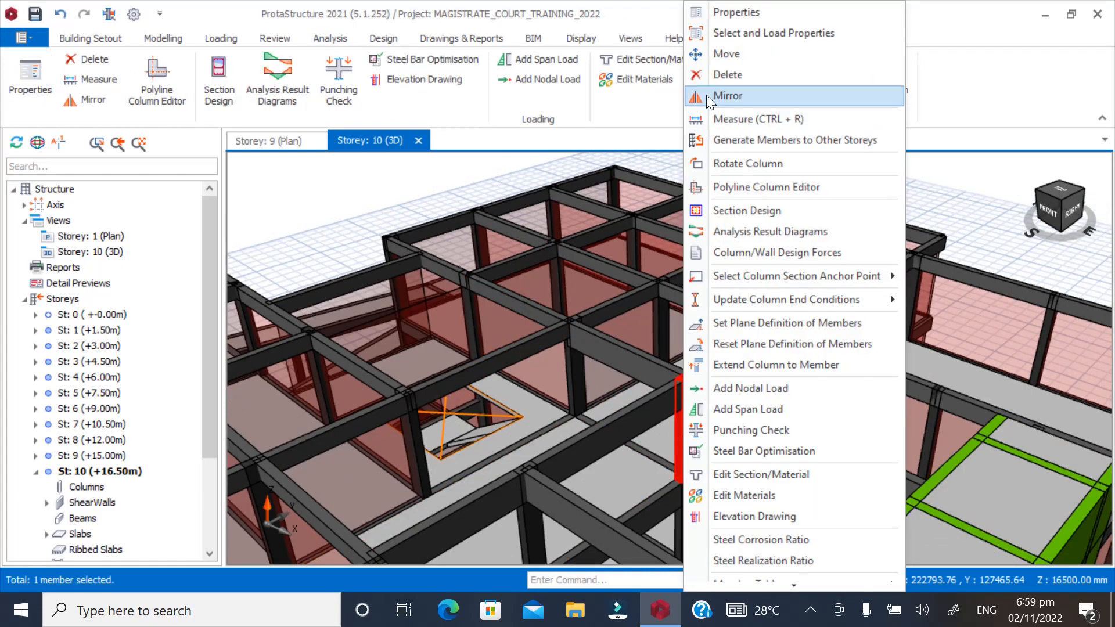
left_click(720, 12)
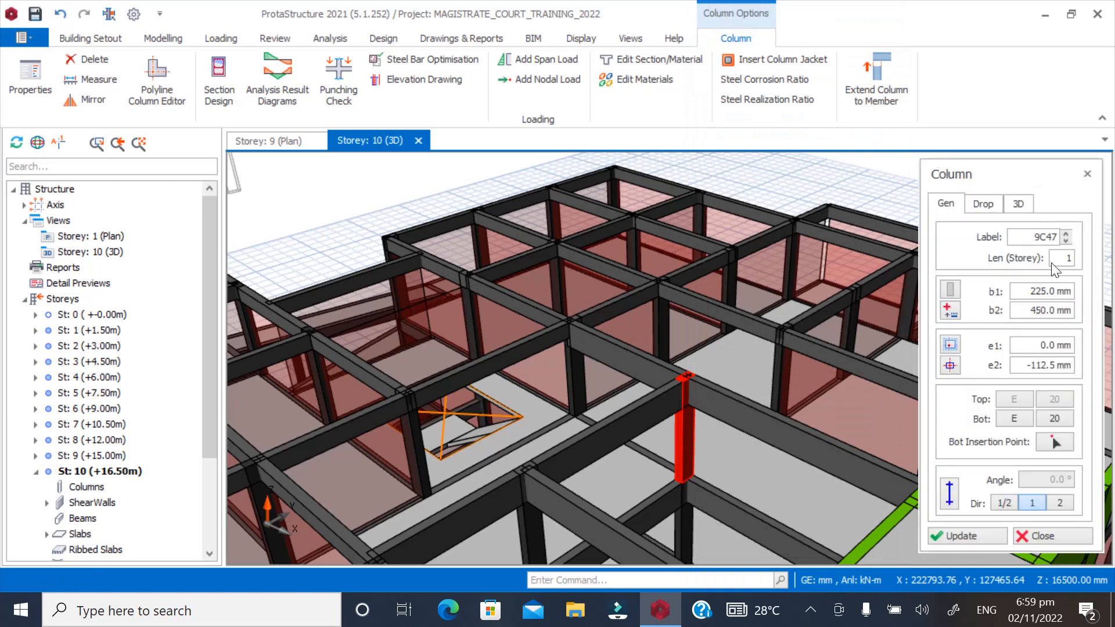
left_click(1058, 258)
type("2")
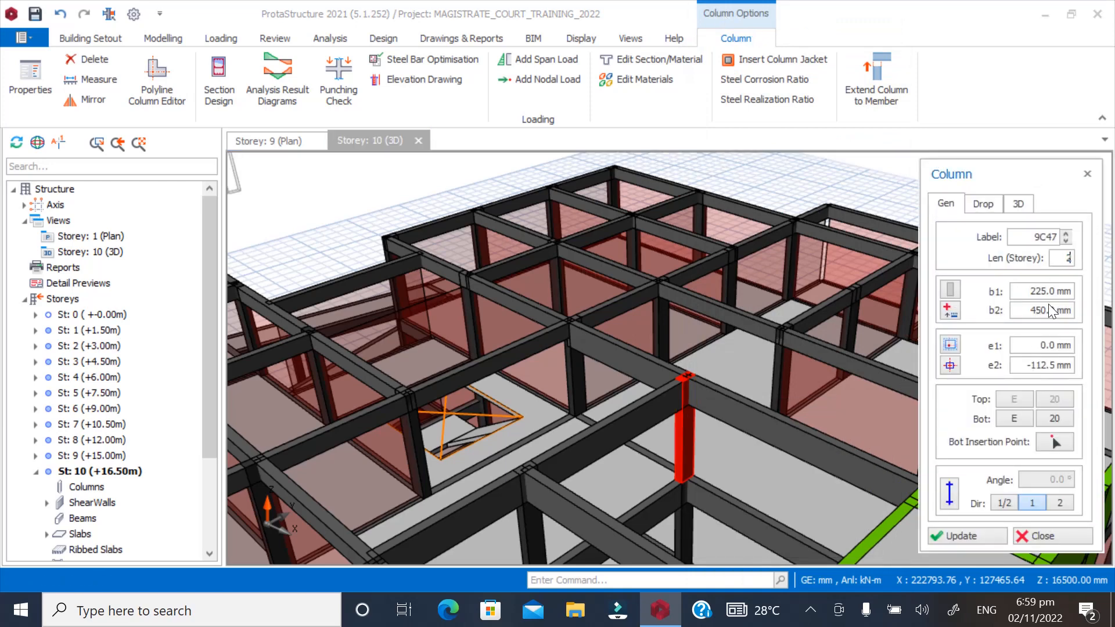
left_click(967, 536)
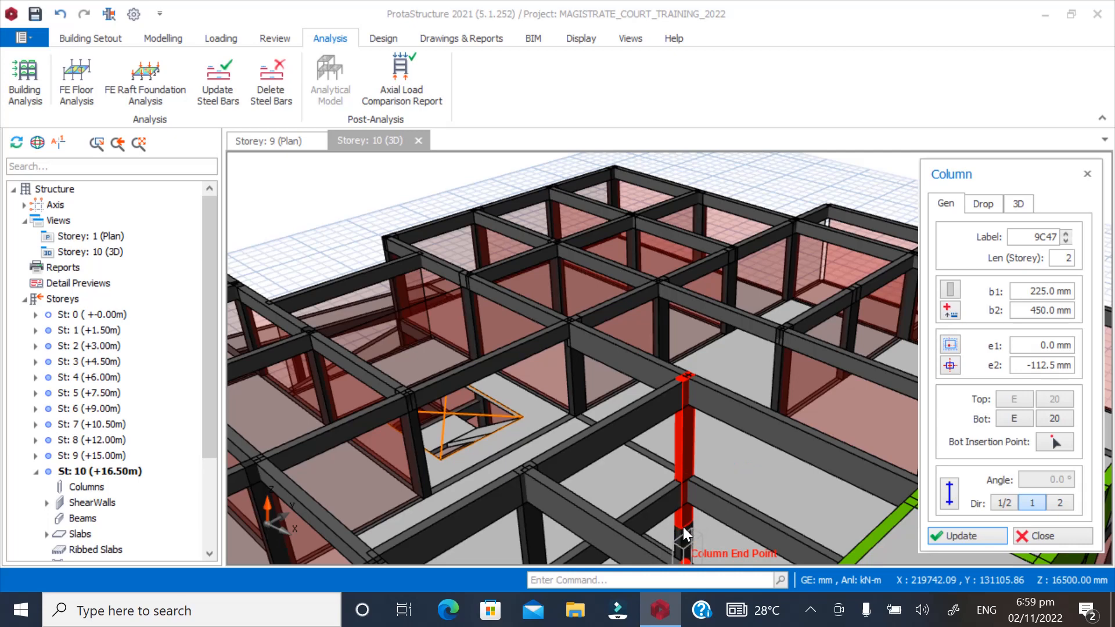
Restore the storey length of column 9C47 to 1, update the column and close its properties
left_click(1058, 259)
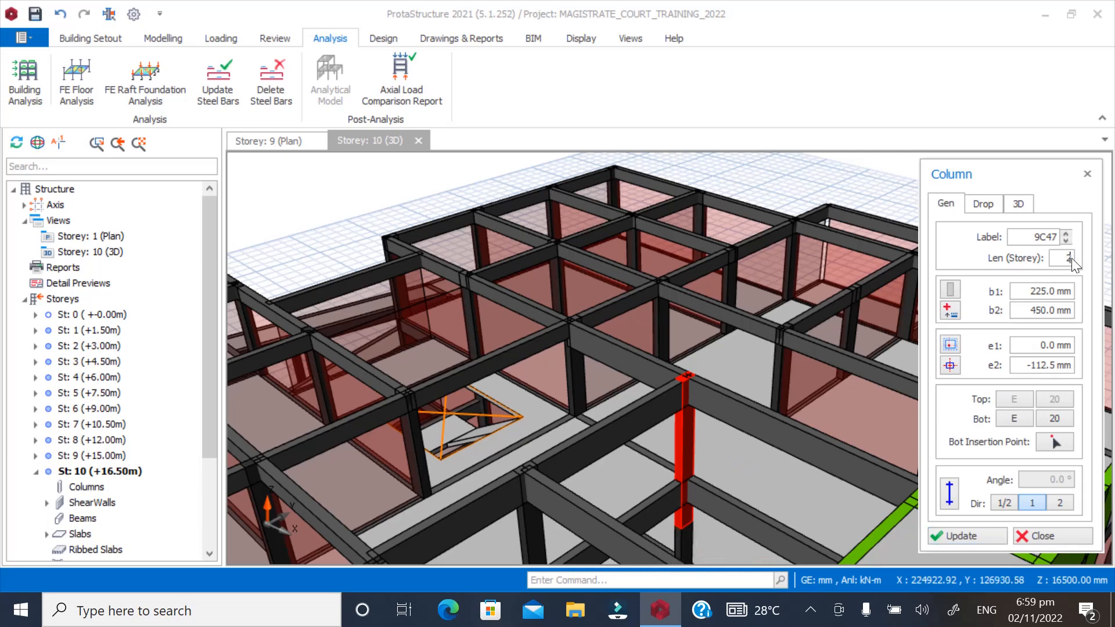
key("BackSpace")
type("1")
left_click(945, 533)
left_click(1026, 533)
Run the building model check with all checks enabled for all storeys, and close the check and analysis dialogs
scroll(795, 262, "down", 5)
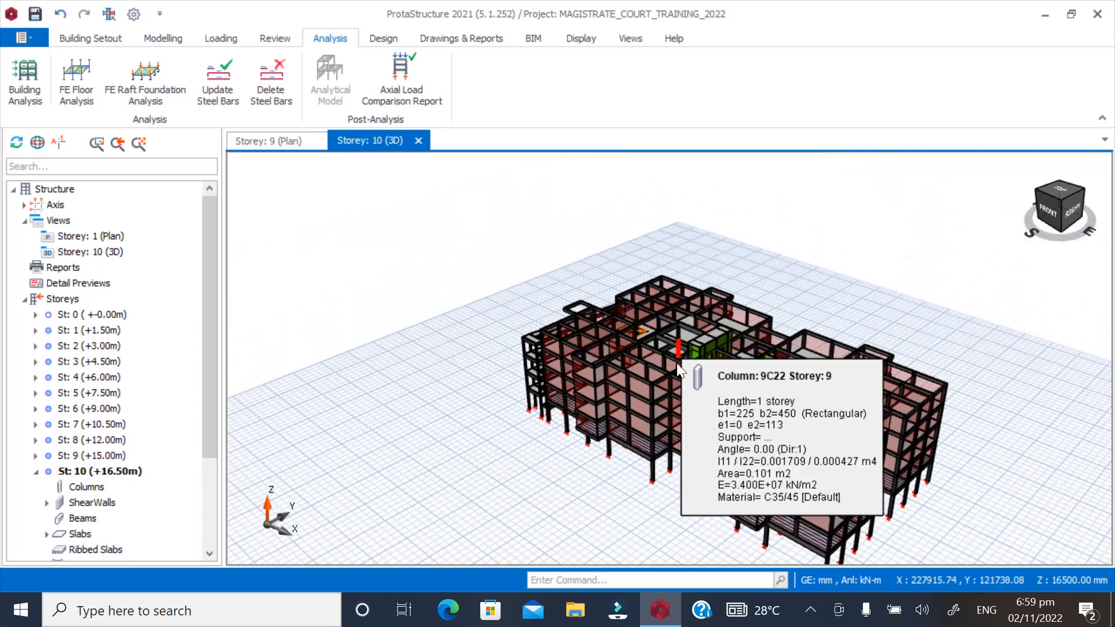
middle_click_drag(677, 365, 855, 374)
scroll(403, 291, "down", 1)
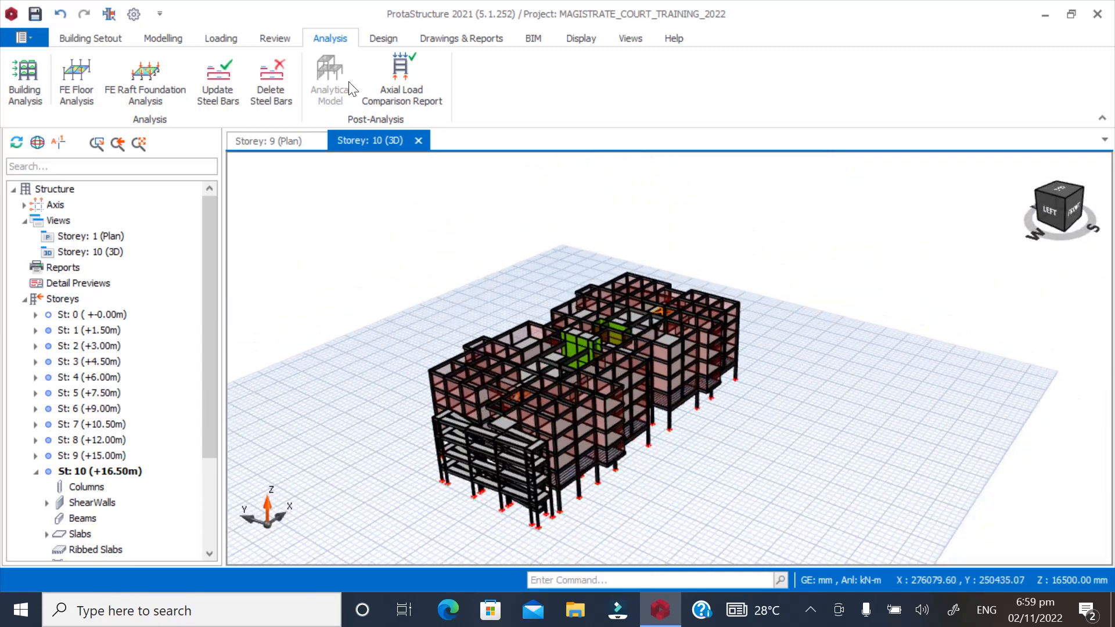
left_click(18, 70)
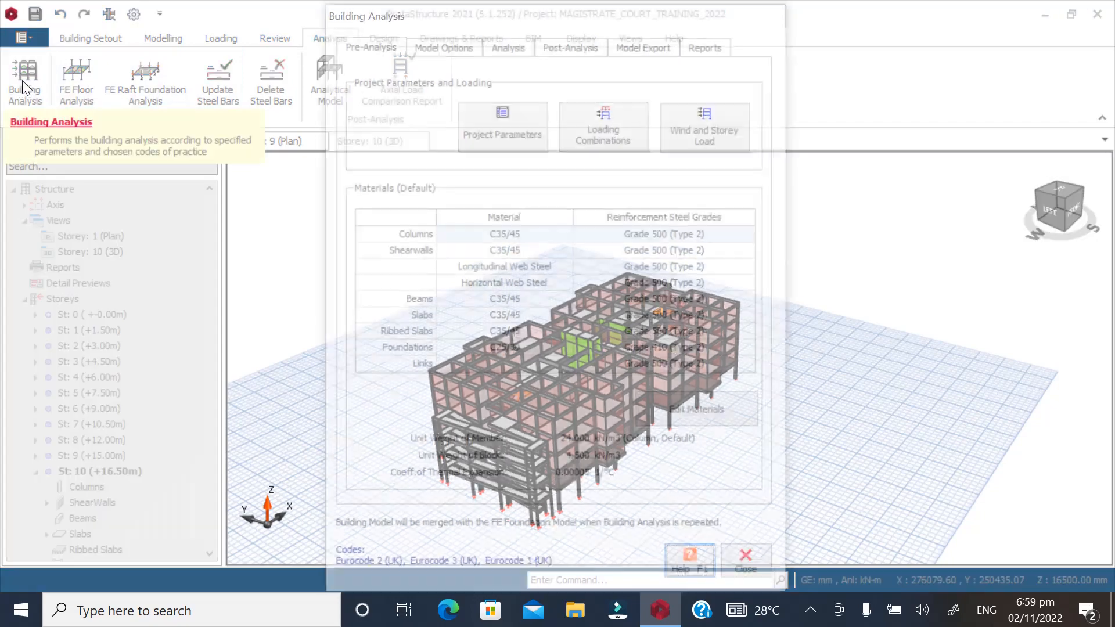
left_click(511, 46)
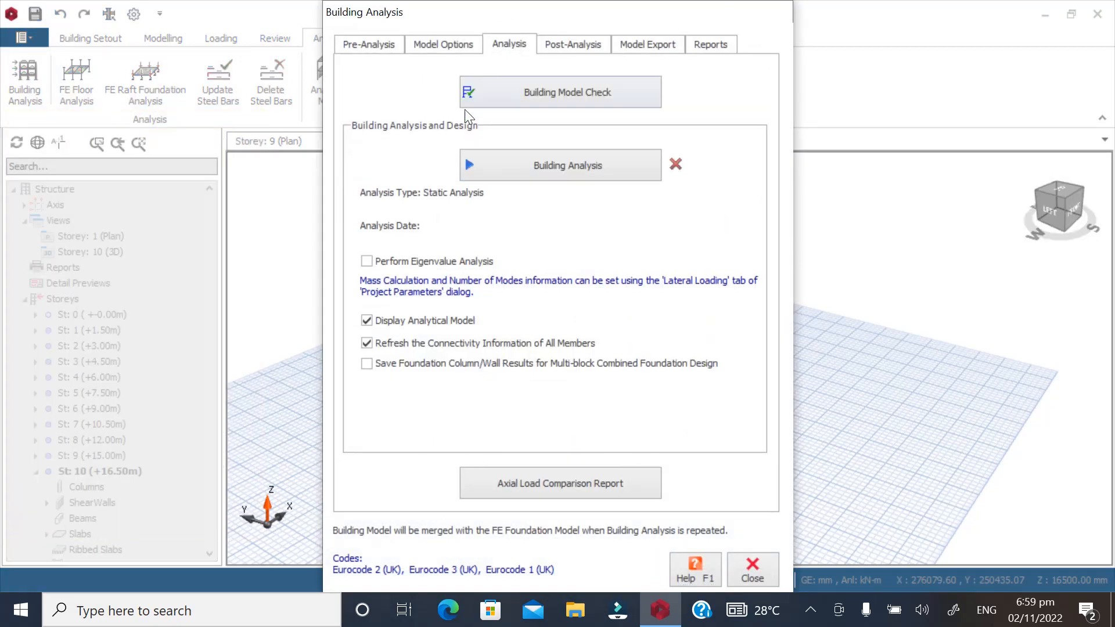
left_click(549, 91)
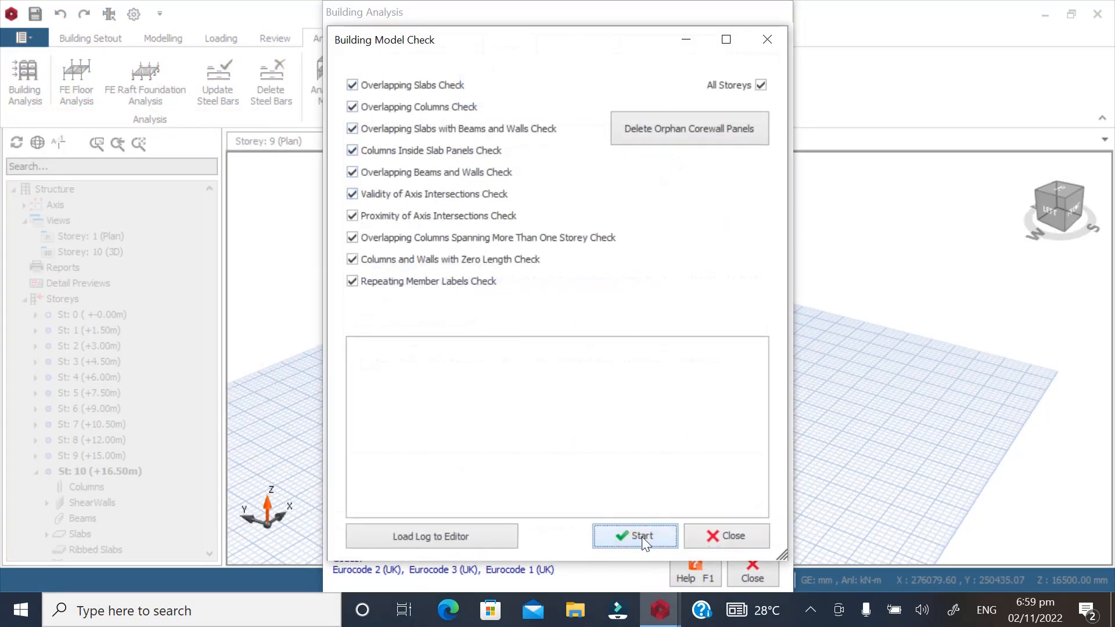
left_click(642, 536)
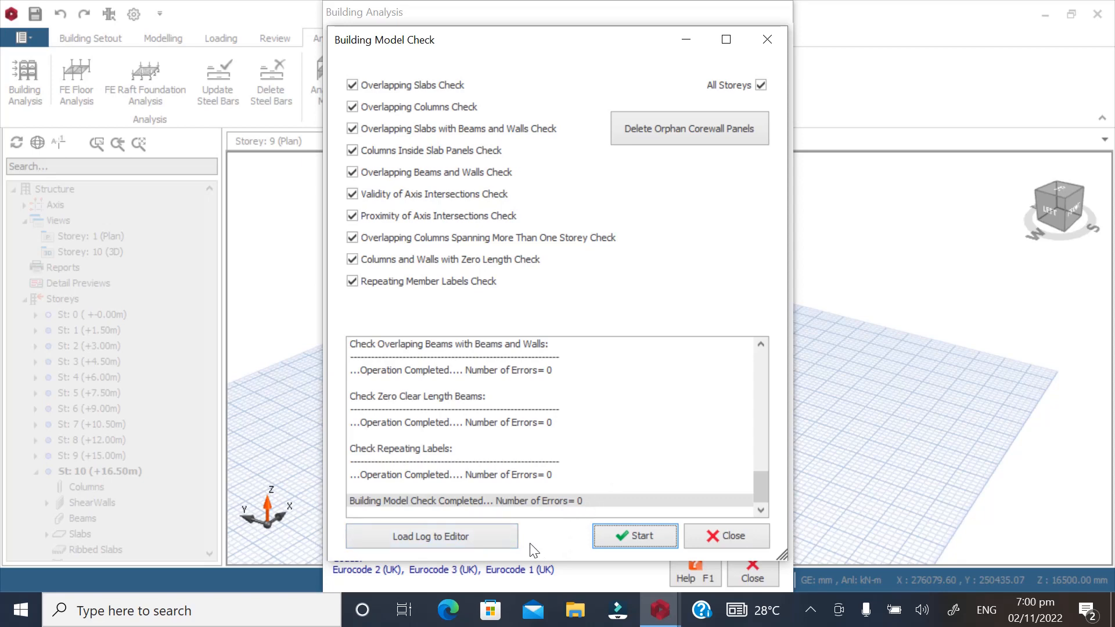
left_click(703, 535)
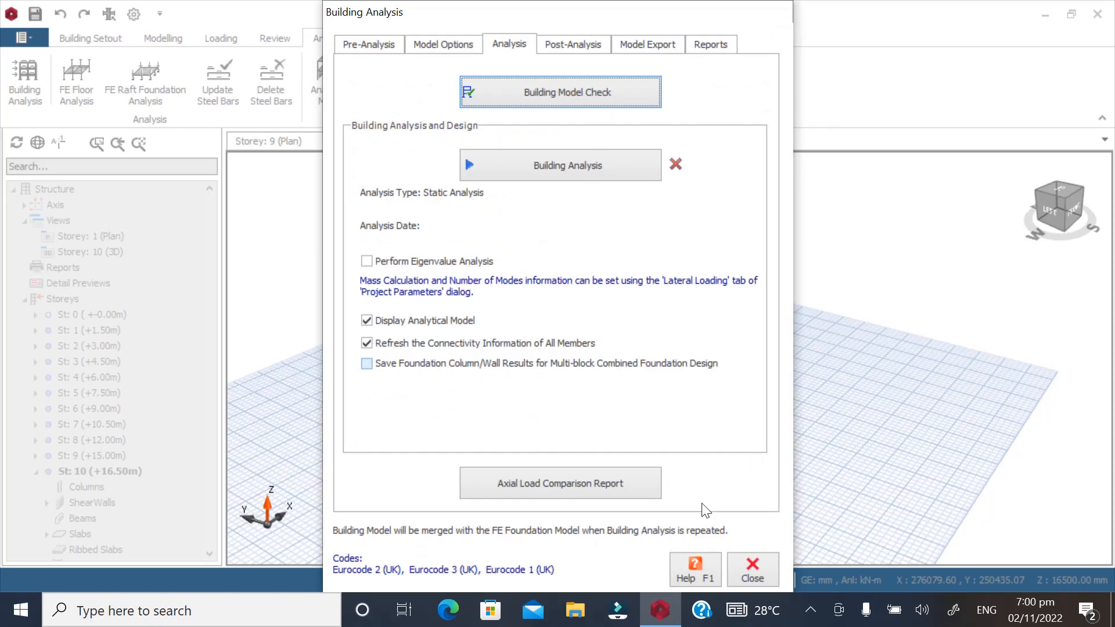
left_click(749, 572)
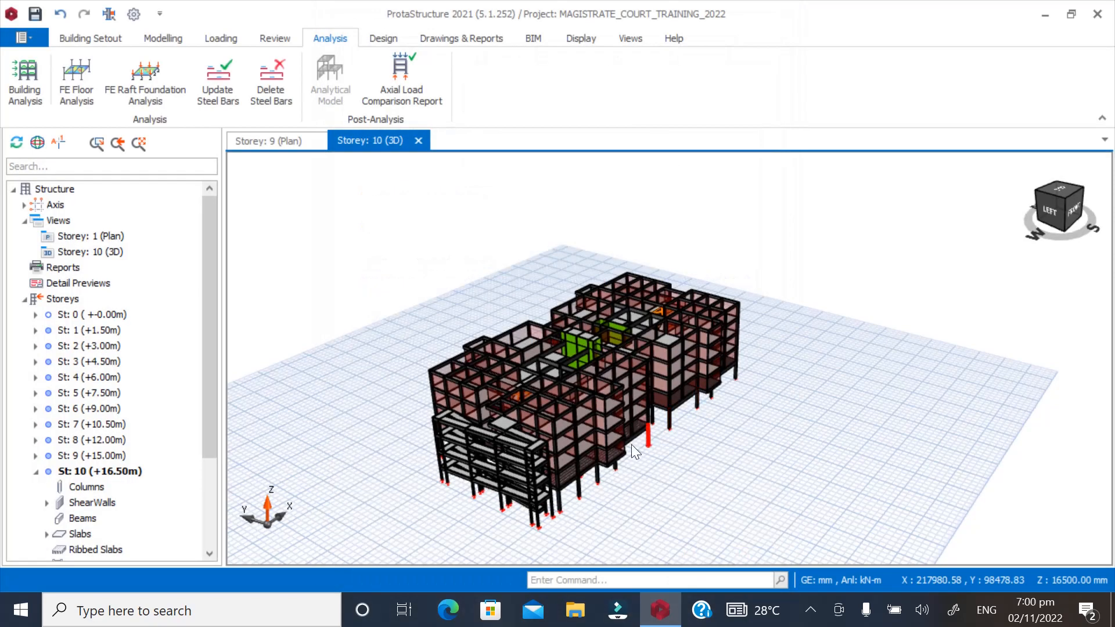
Inspect the complete 3D building model from all sides, including the ramp, the core walls and the column supports
middle_click_drag(632, 445, 685, 426)
scroll(562, 403, "up", 5)
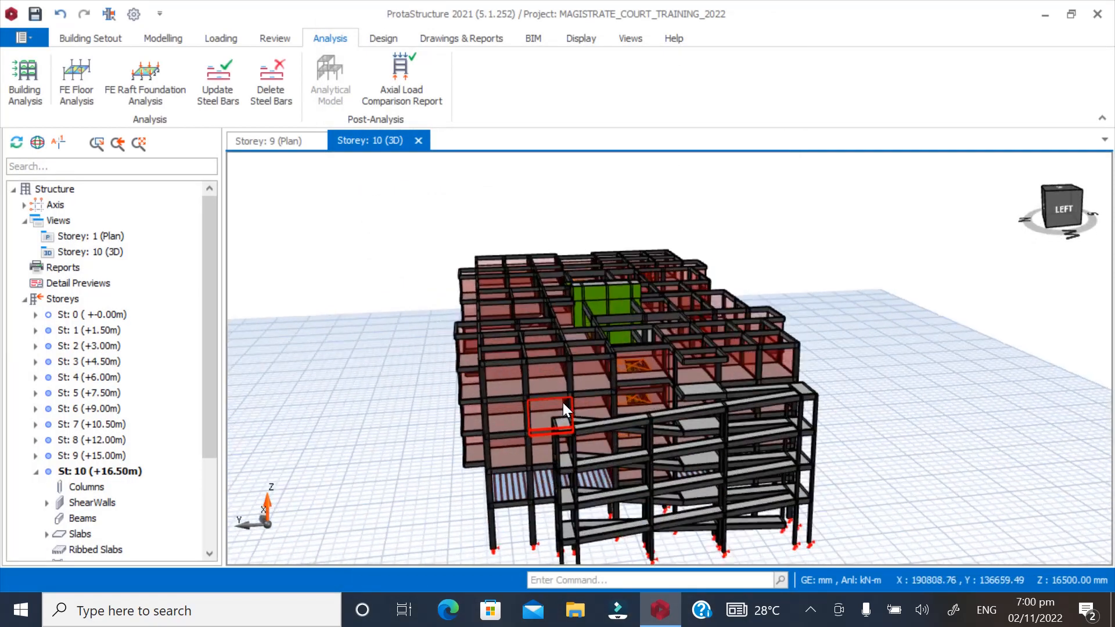
mouse_move(563, 402)
middle_mouse_down()
mouse_move(675, 410)
mouse_move(608, 436)
mouse_move(527, 426)
mouse_move(586, 454)
mouse_move(713, 453)
mouse_move(764, 440)
mouse_move(797, 405)
mouse_move(862, 392)
mouse_move(778, 405)
middle_mouse_up()
scroll(778, 405, "down", 5)
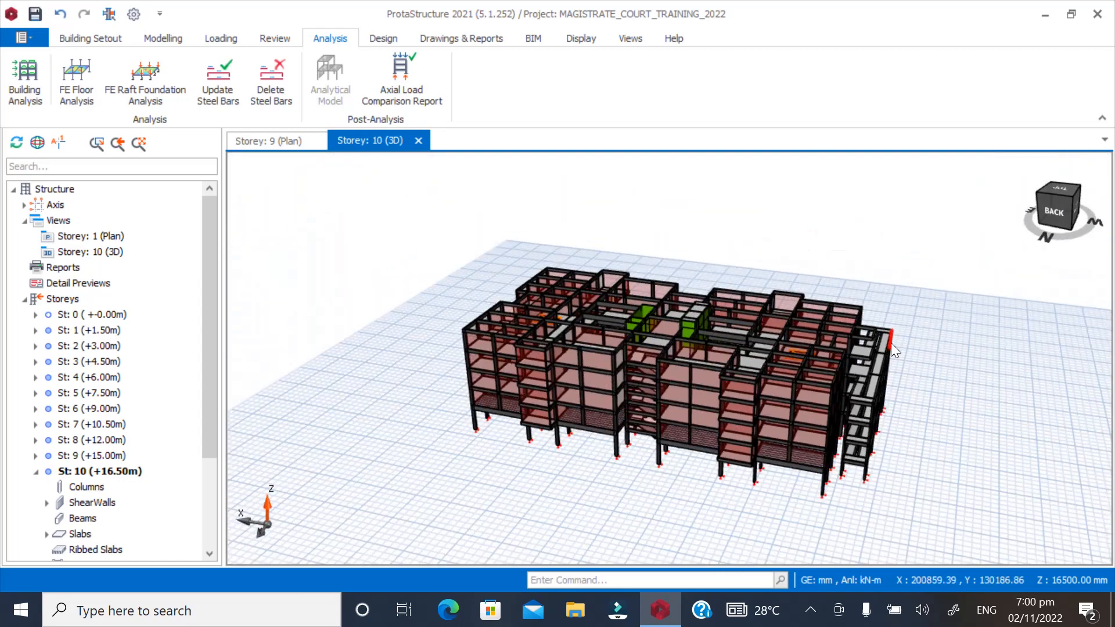
scroll(577, 396, "up", 6)
middle_click_drag(577, 396, 661, 417)
scroll(639, 414, "down", 3)
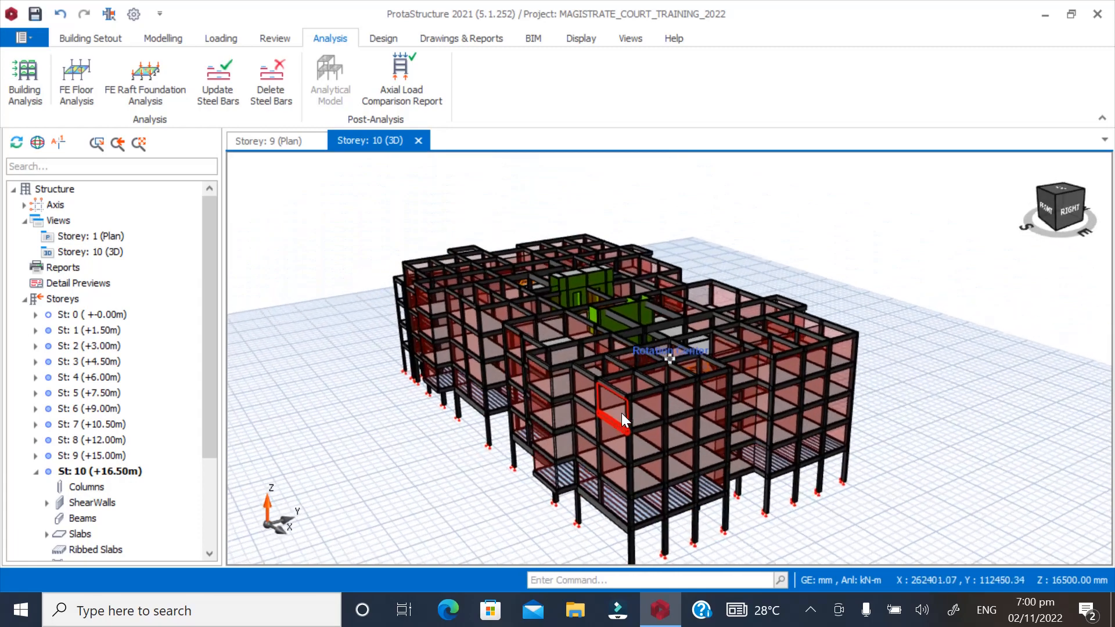
middle_click_drag(400, 403, 541, 420)
scroll(293, 415, "up", 3)
middle_click_drag(294, 416, 347, 414)
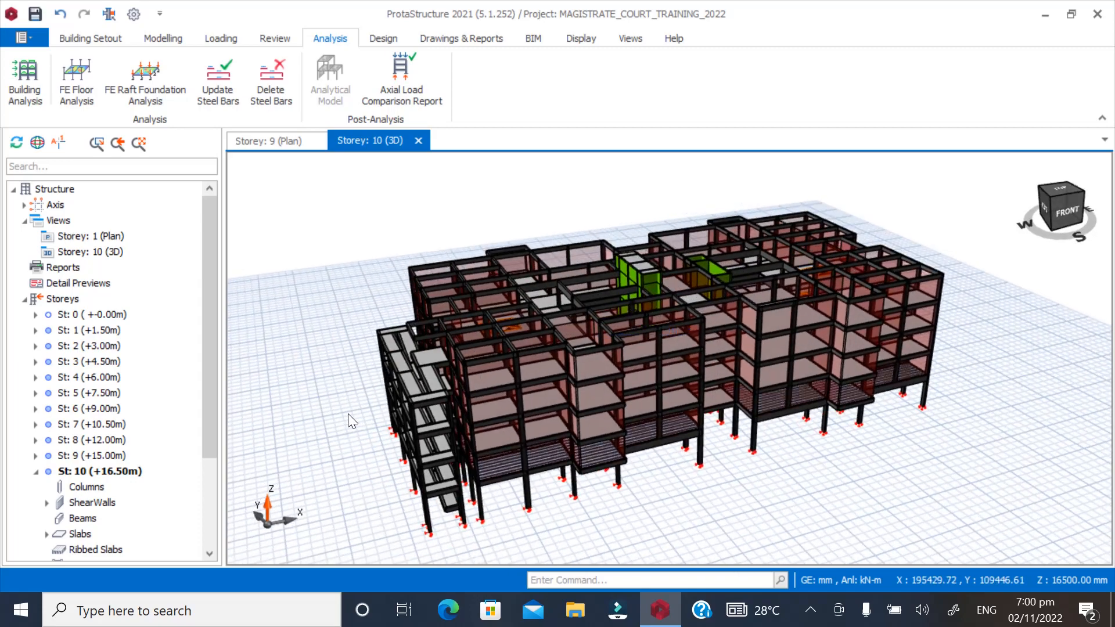
middle_click_drag(806, 375, 583, 381)
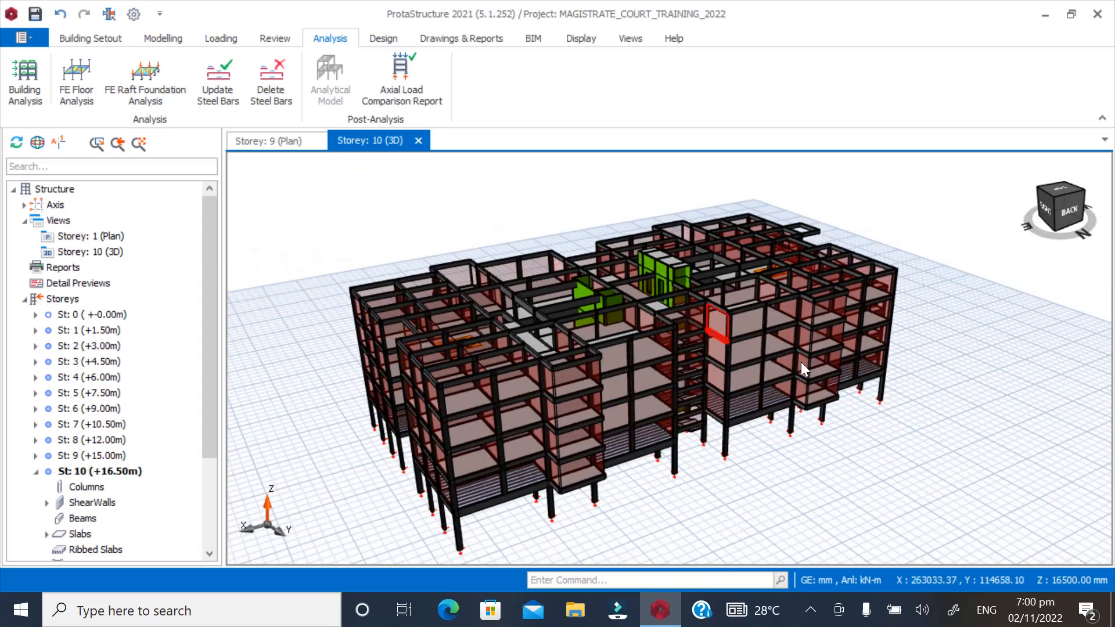
In the building analysis materials, set the default concrete to C25/30 for columns and apply it to all members of this material class
middle_click_drag(800, 361, 851, 368)
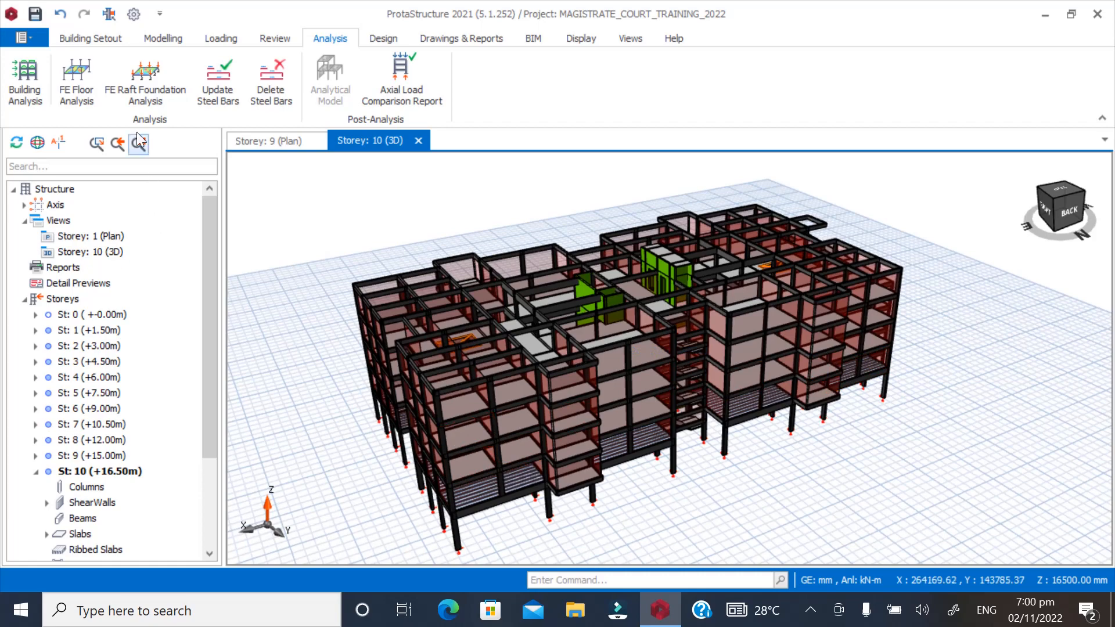
left_click(24, 75)
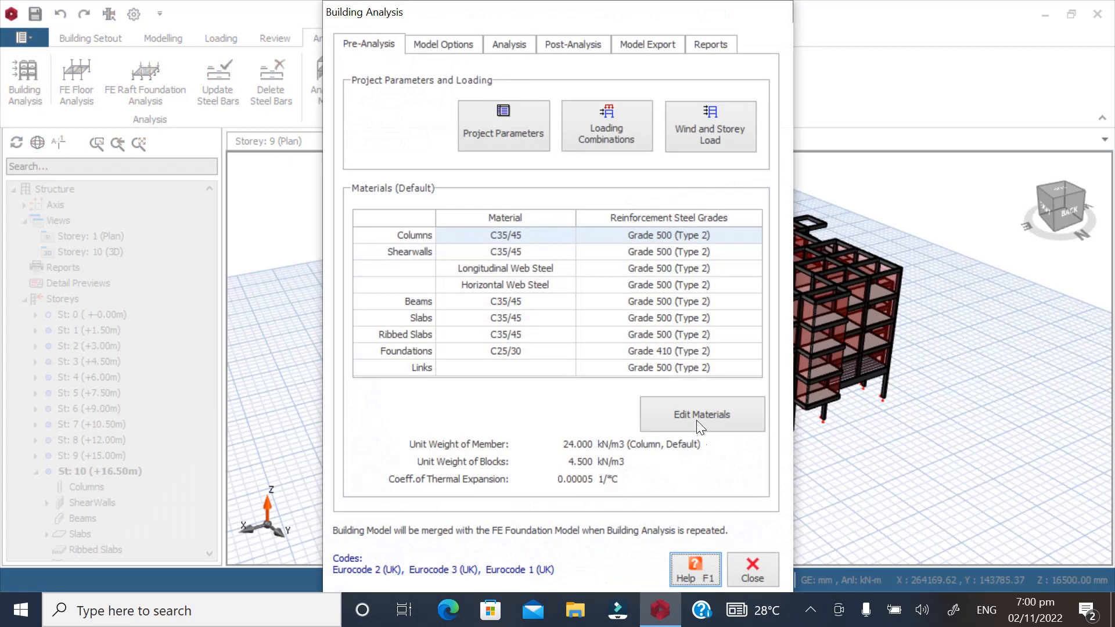
left_click(677, 416)
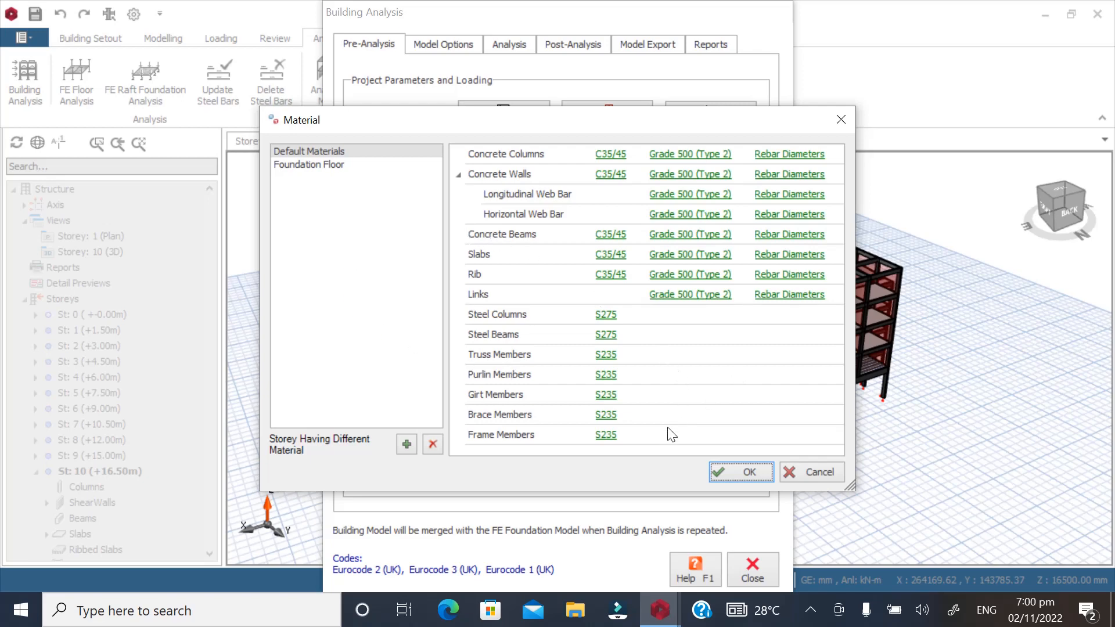
left_click(608, 152)
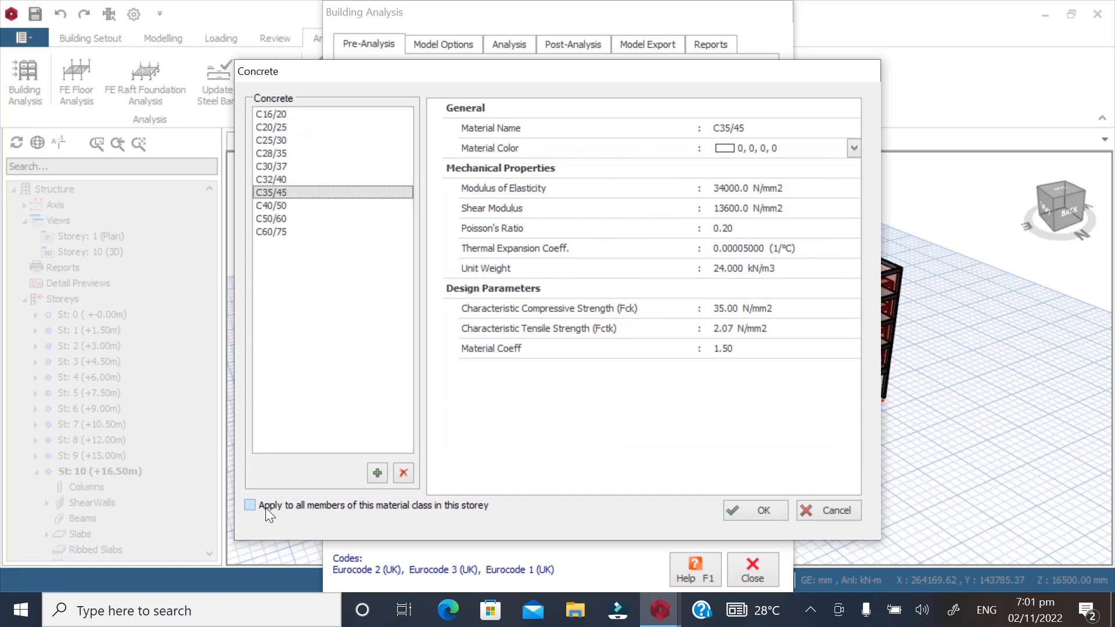
left_click(266, 142)
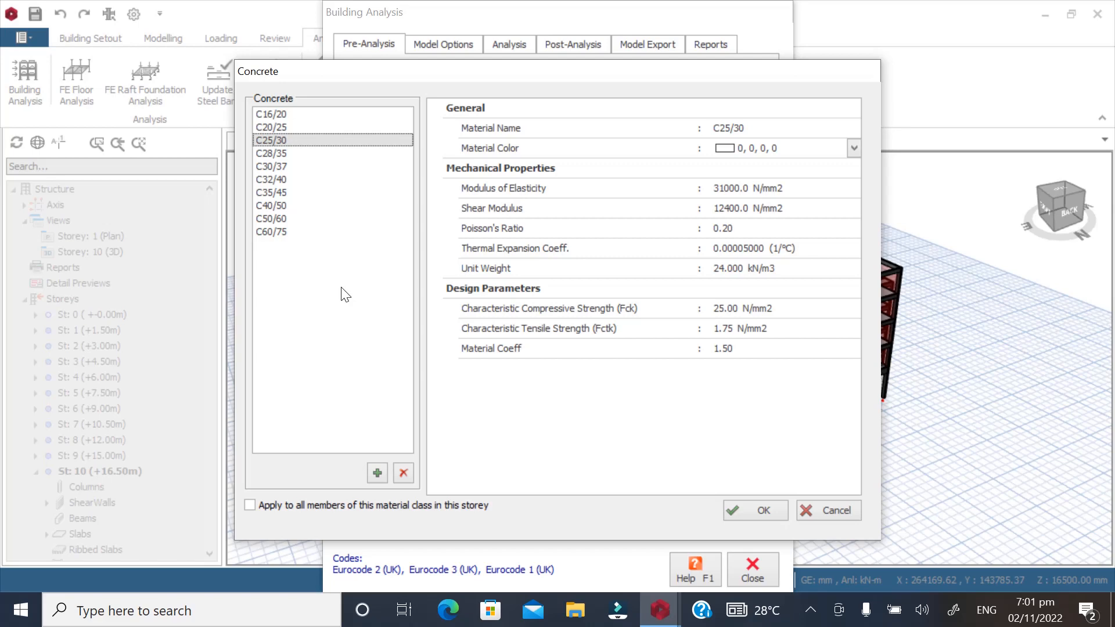
left_click(251, 506)
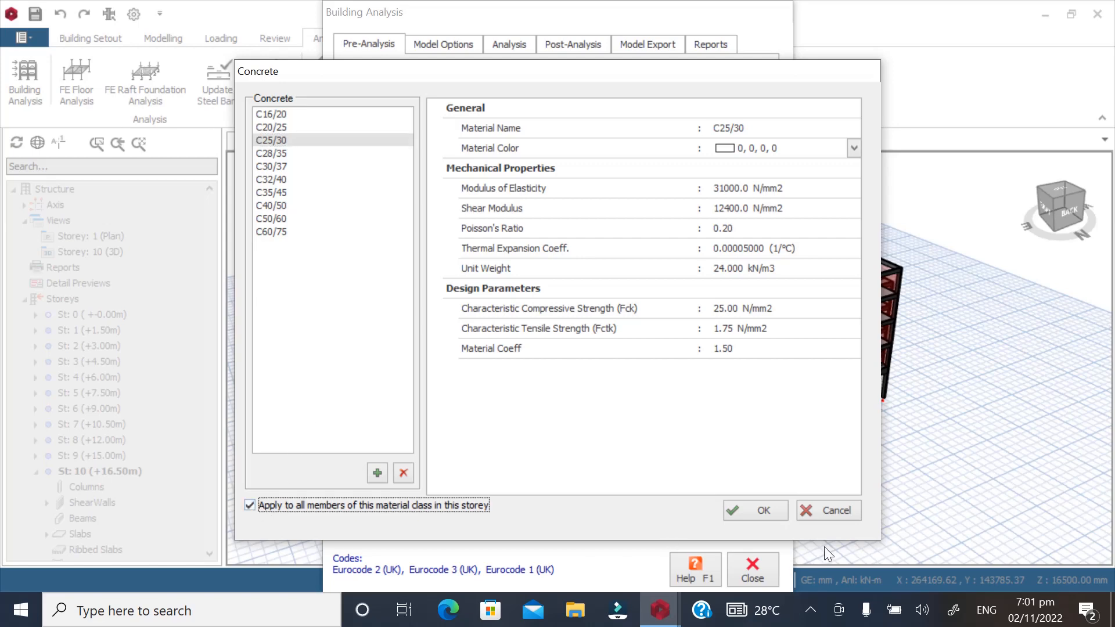
left_click(763, 511)
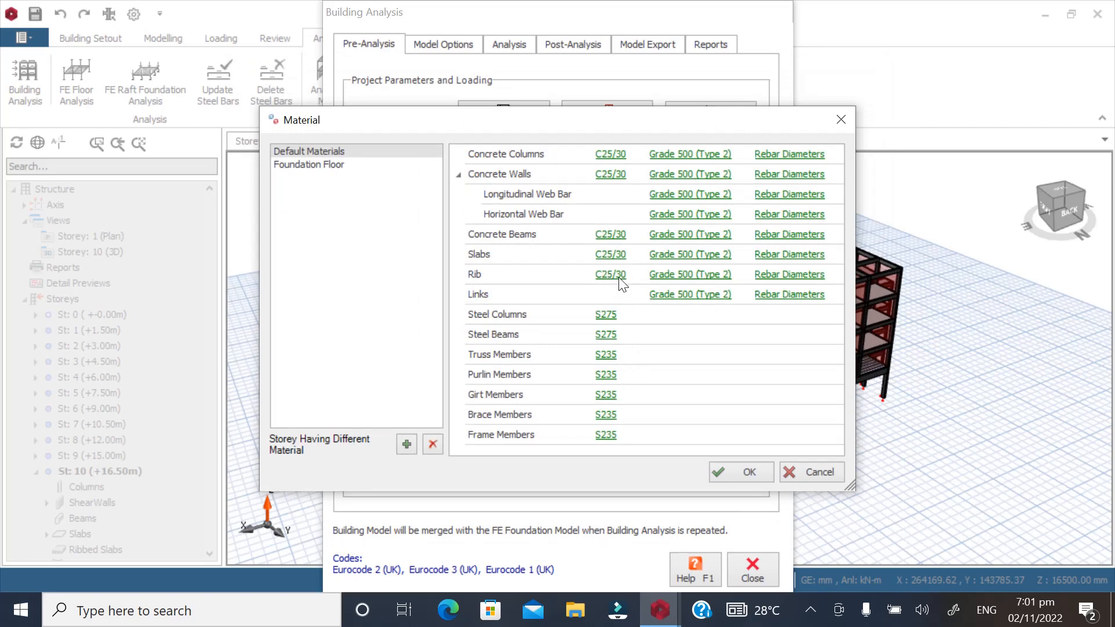
Set the default reinforcement steel to Grade 410 (Type 2) and apply it to all members of this material class
left_click(667, 152)
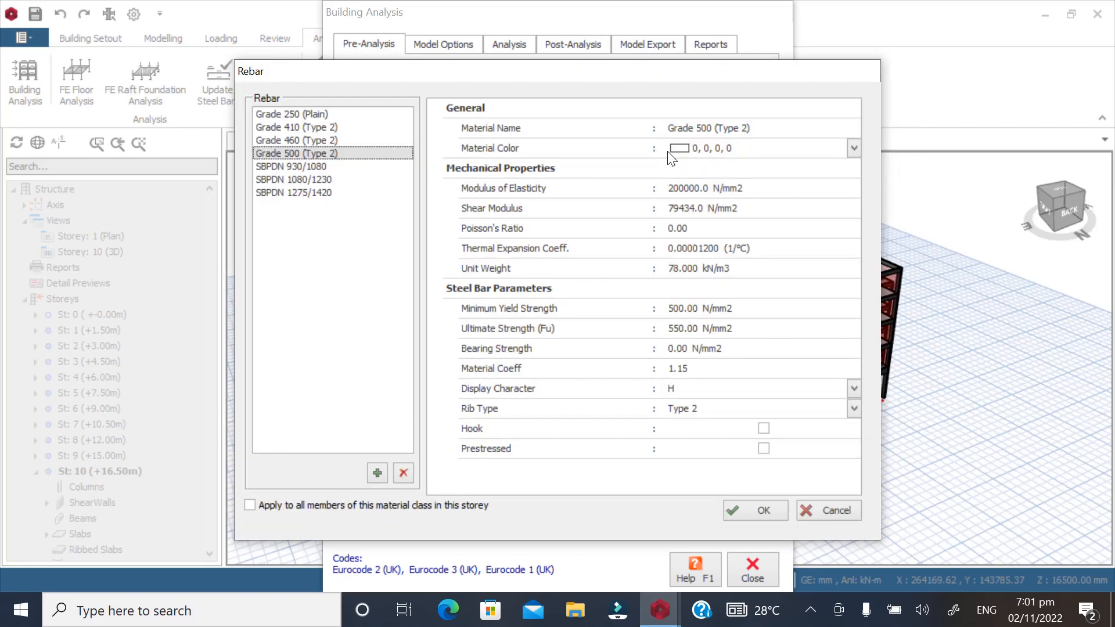
left_click(292, 128)
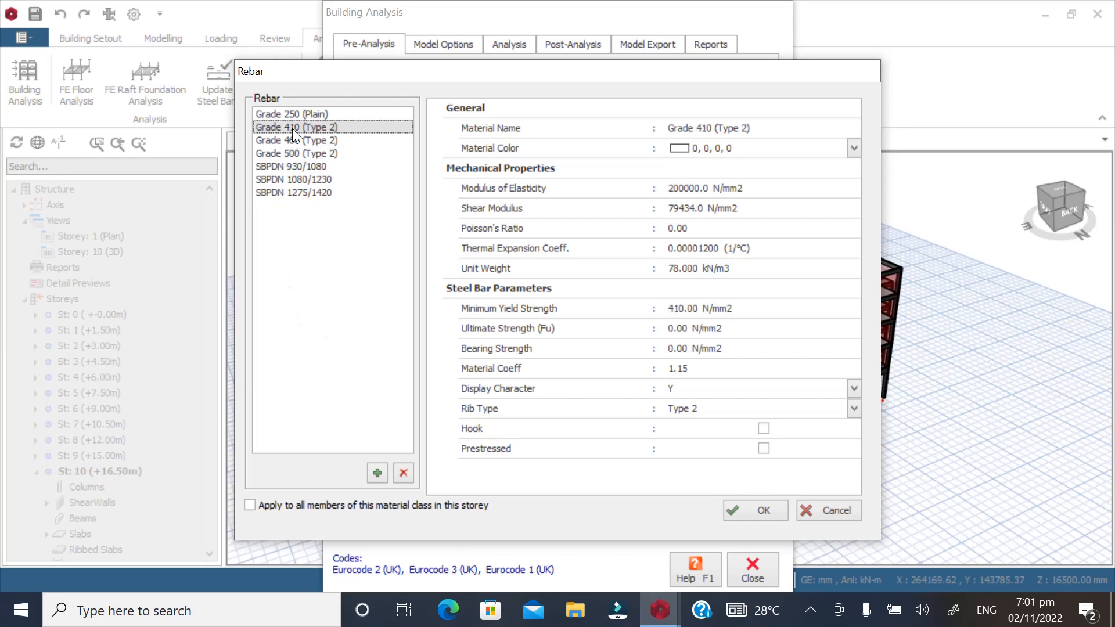
left_click(285, 141)
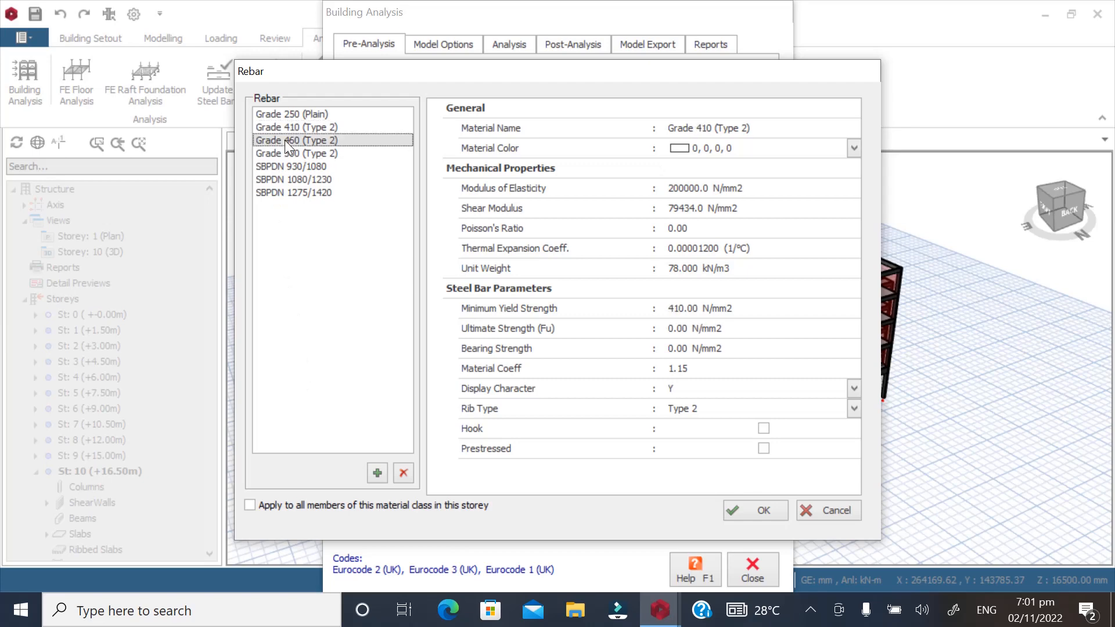
left_click(291, 129)
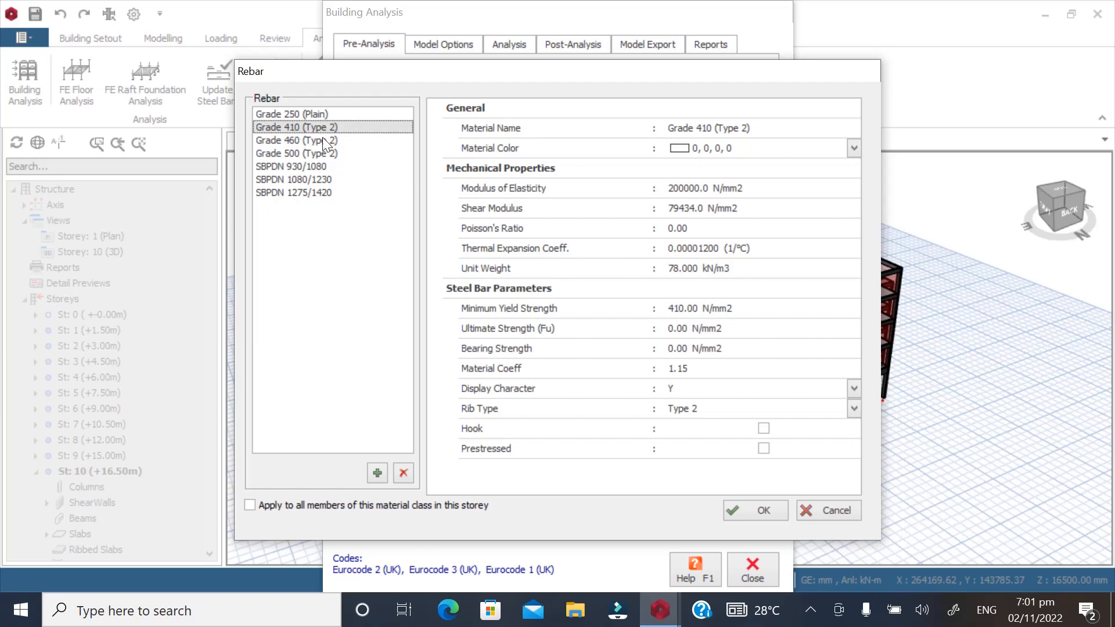
left_click(250, 505)
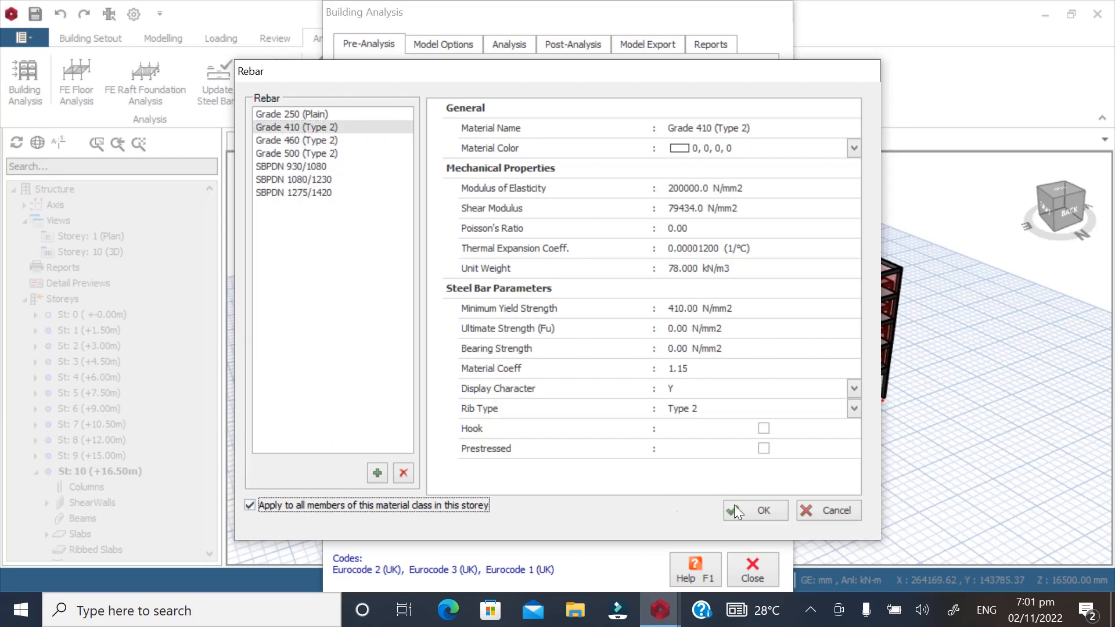
left_click(746, 517)
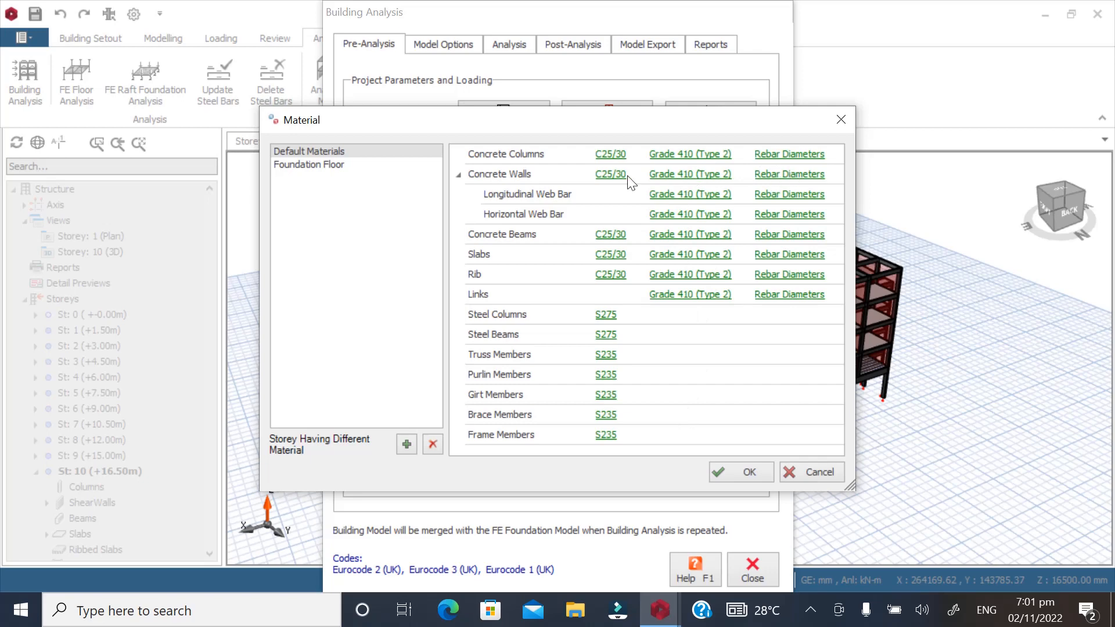
Restrict the concrete column rebar diameters to Y16, Y20 and Y25
left_click(772, 153)
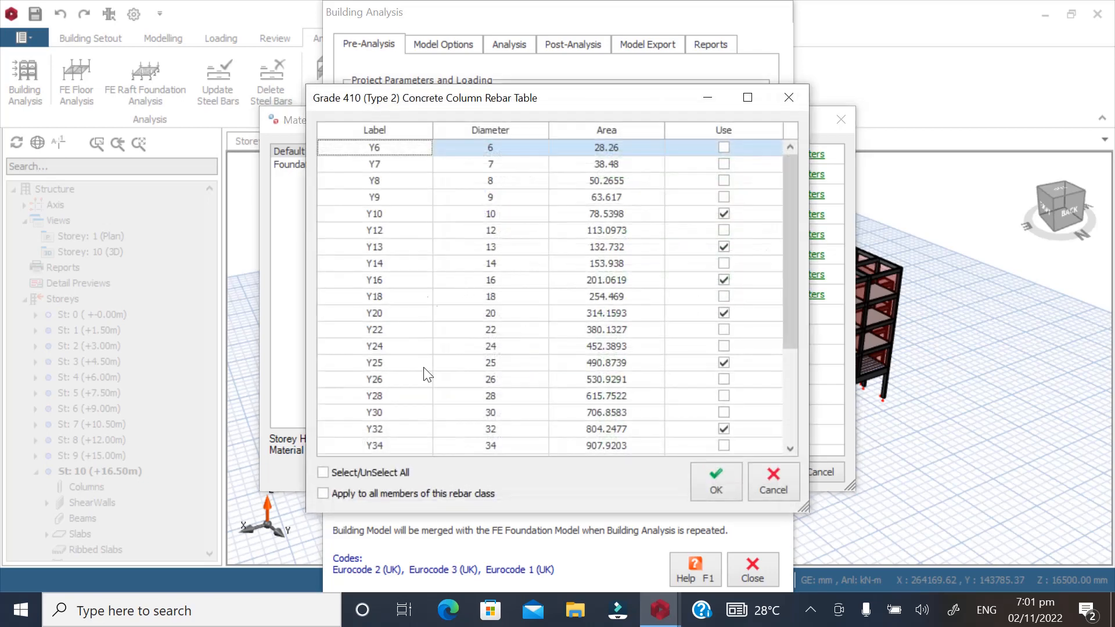
left_click(362, 471)
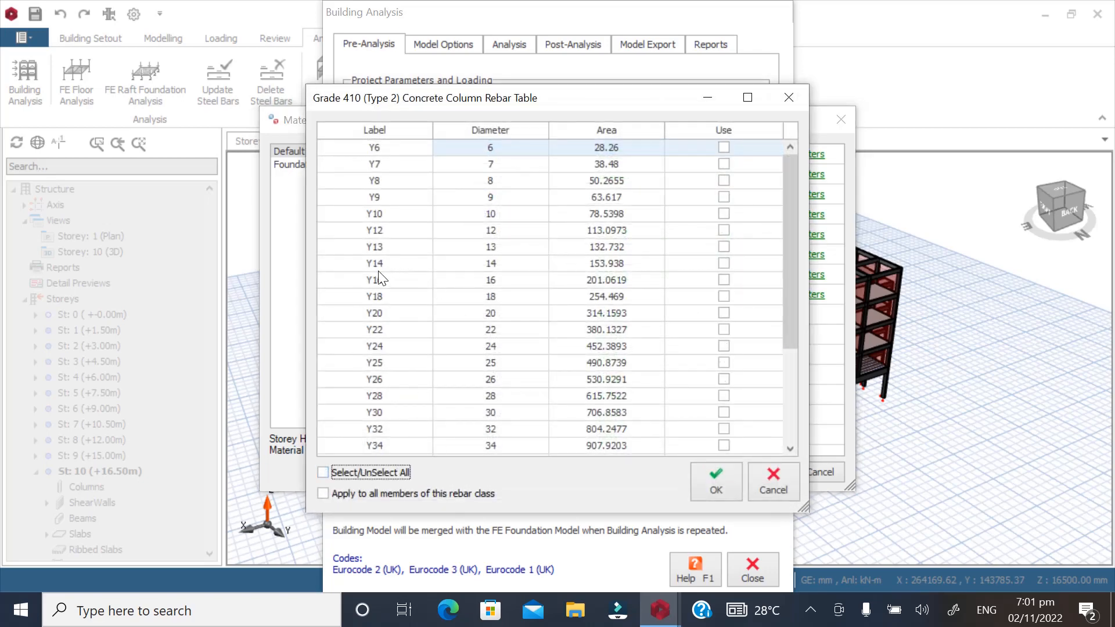
left_click(371, 473)
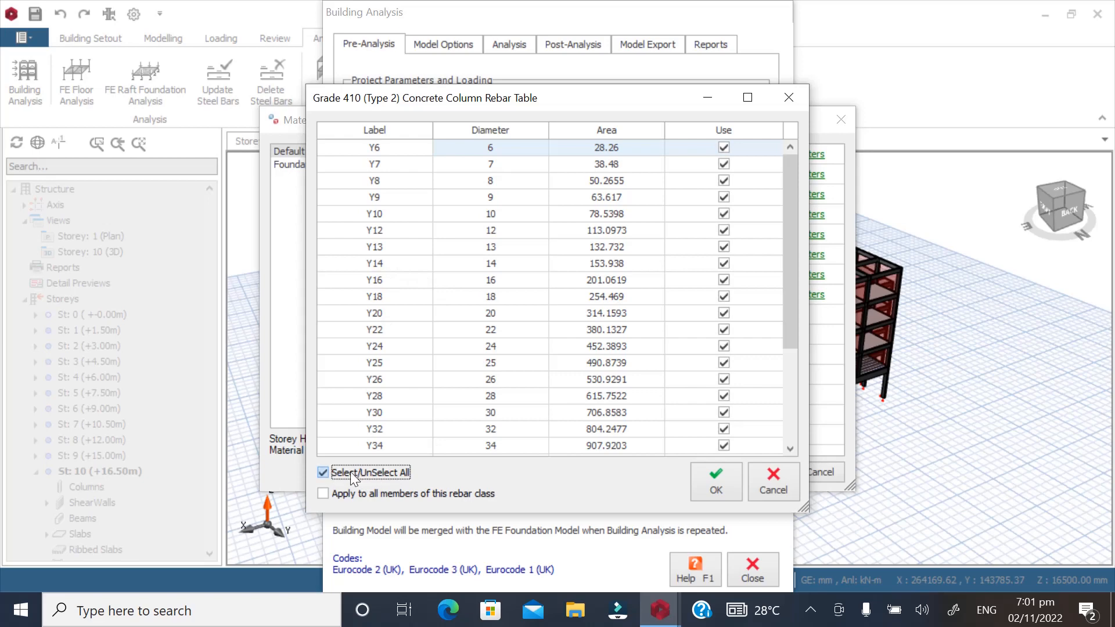
left_click(341, 474)
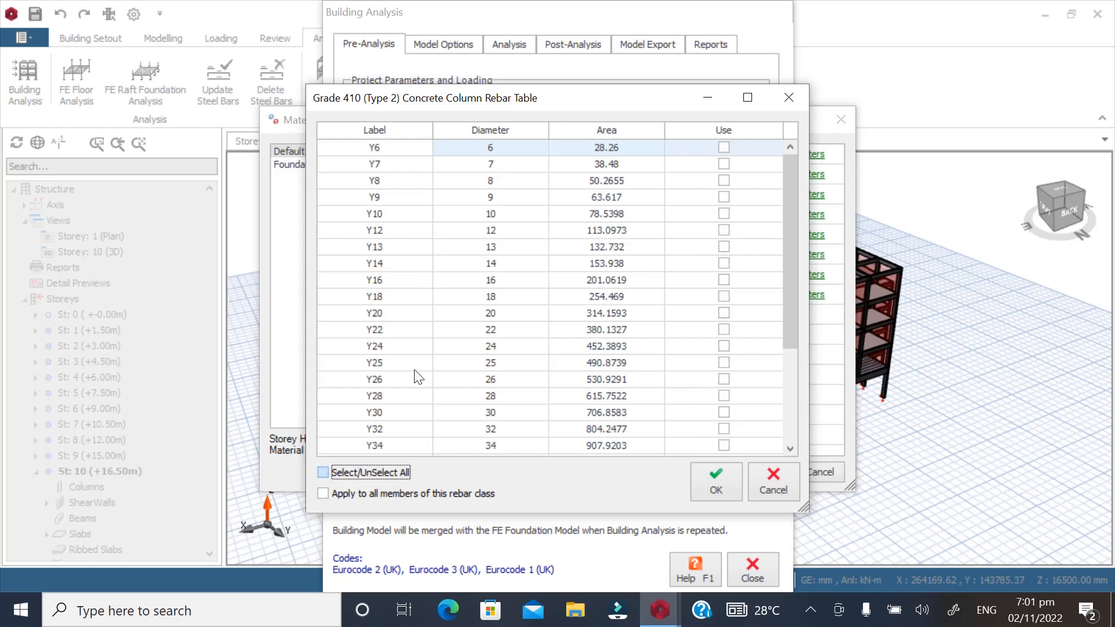
scroll(734, 247, "down", 3)
scroll(726, 232, "up", 3)
left_click(723, 280)
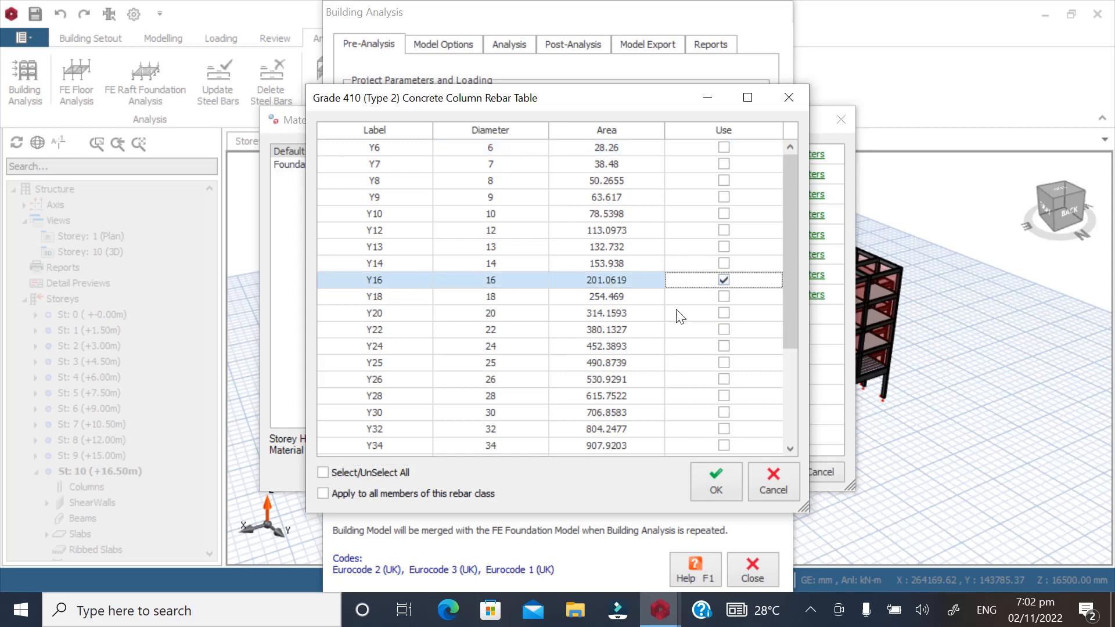
left_click(724, 313)
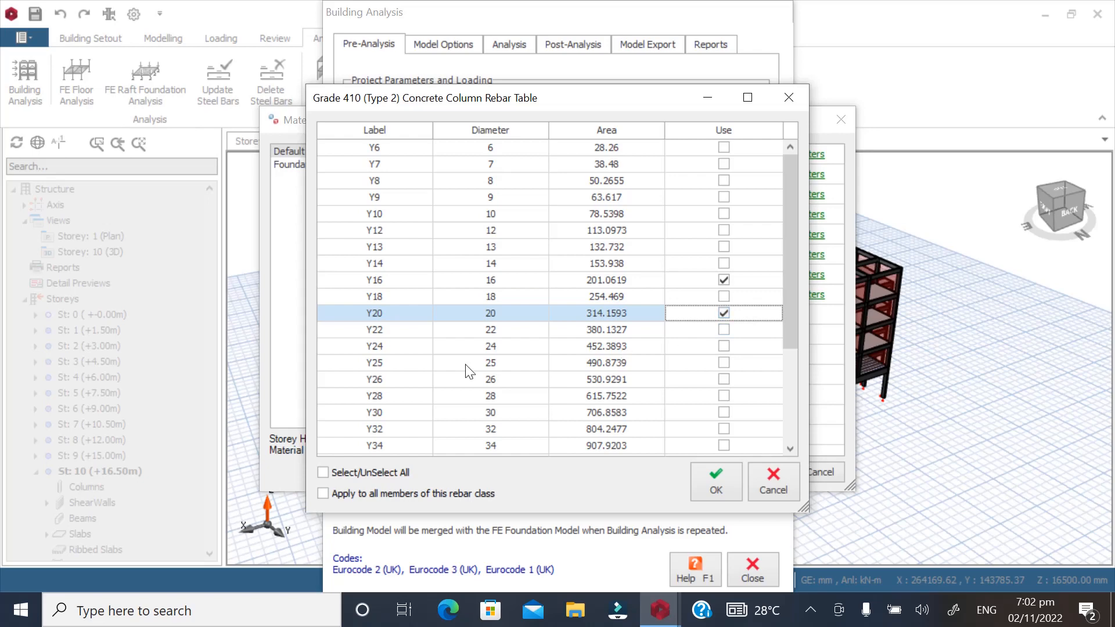
left_click(724, 363)
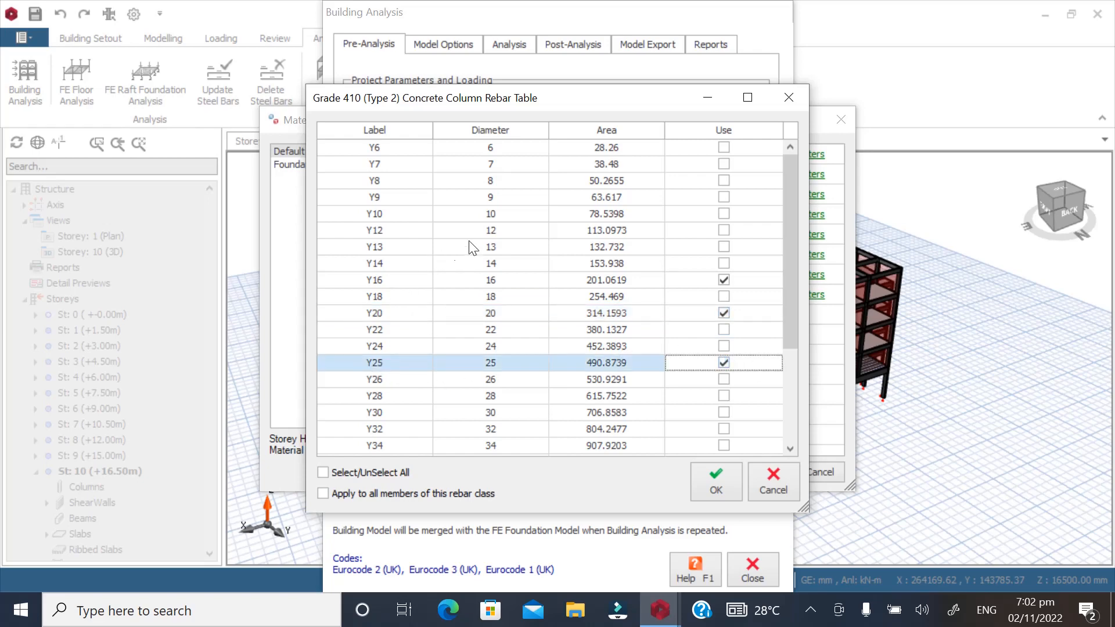
left_click(712, 479)
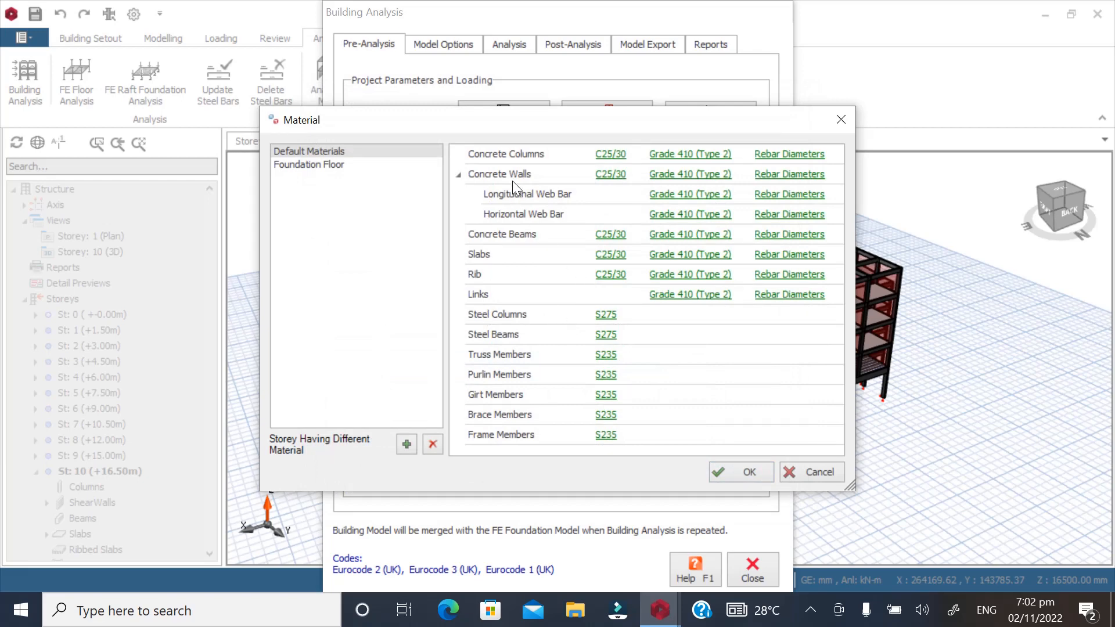
Restrict the concrete wall rebar diameters to Y10 and Y12
left_click(771, 176)
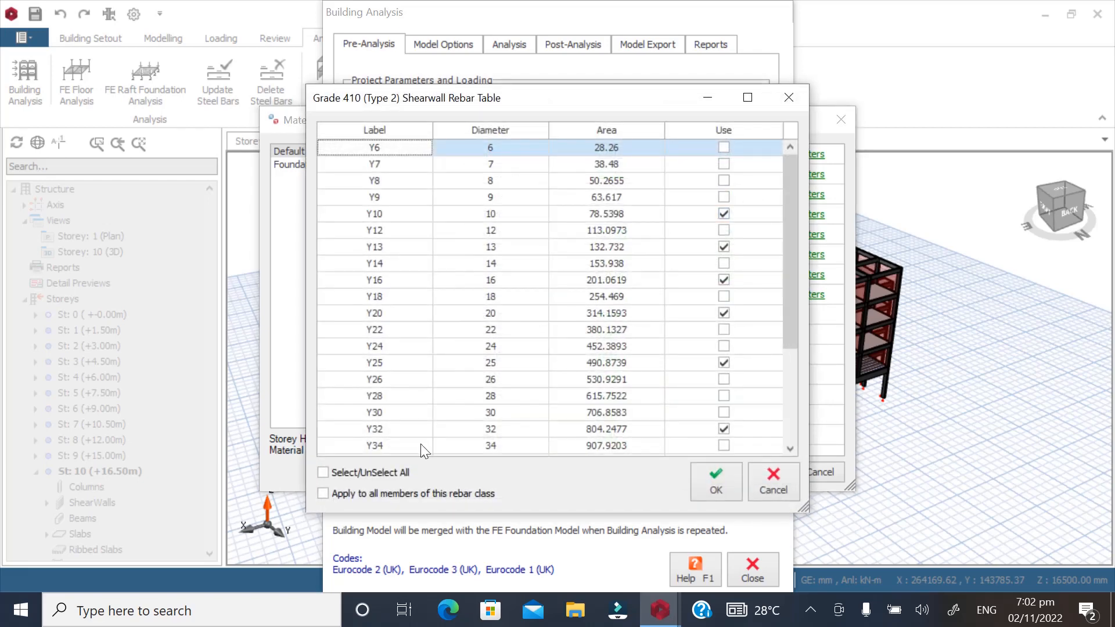
left_click(360, 474)
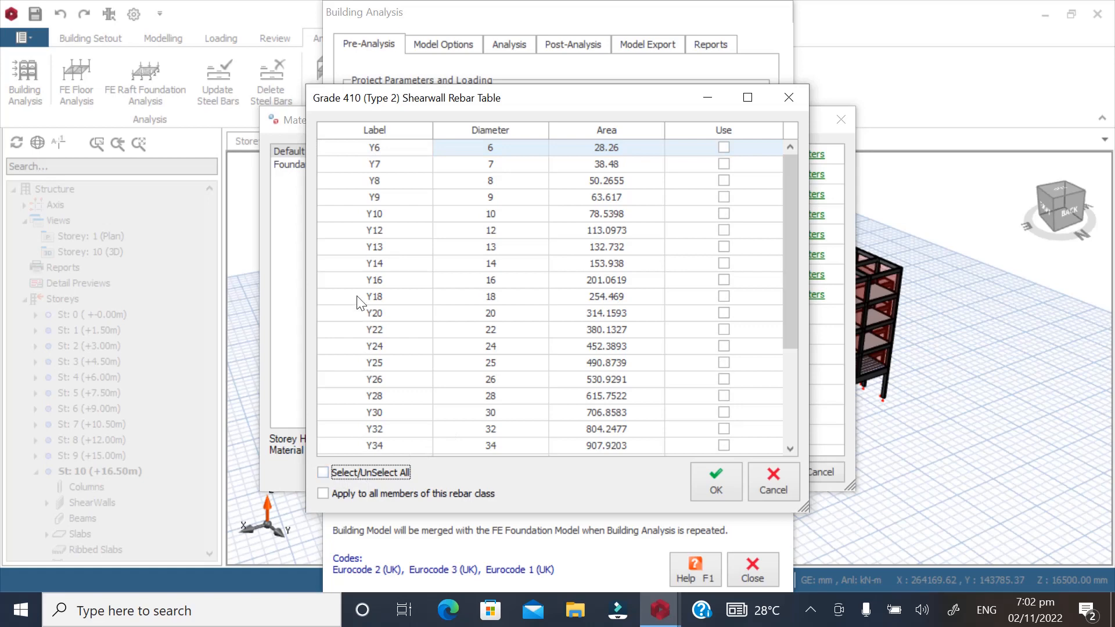
left_click(720, 212)
left_click(724, 230)
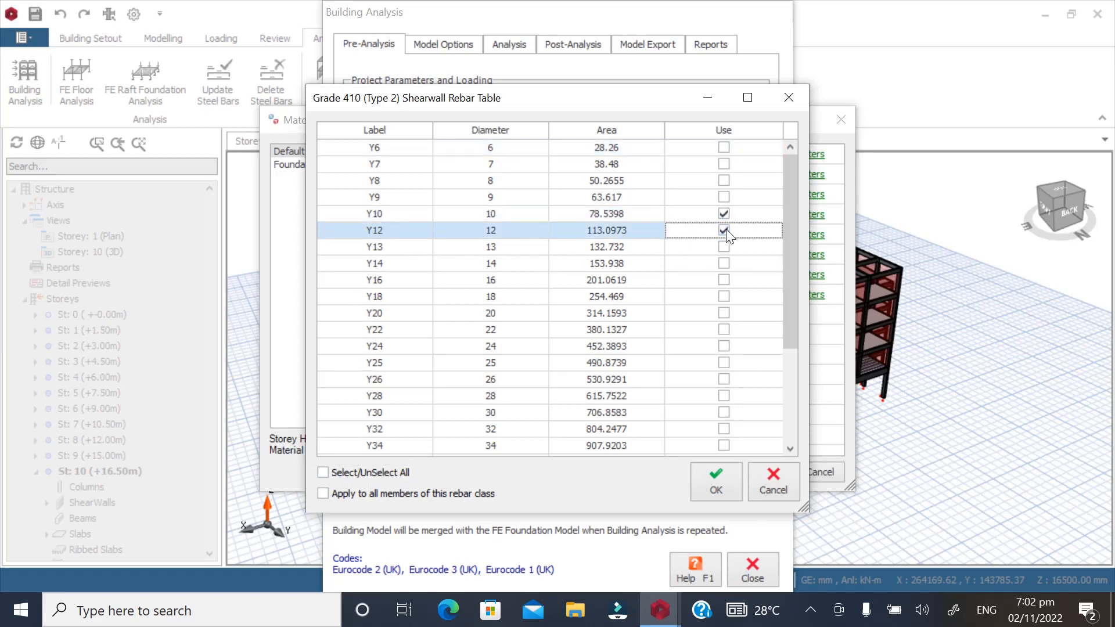
left_click(706, 482)
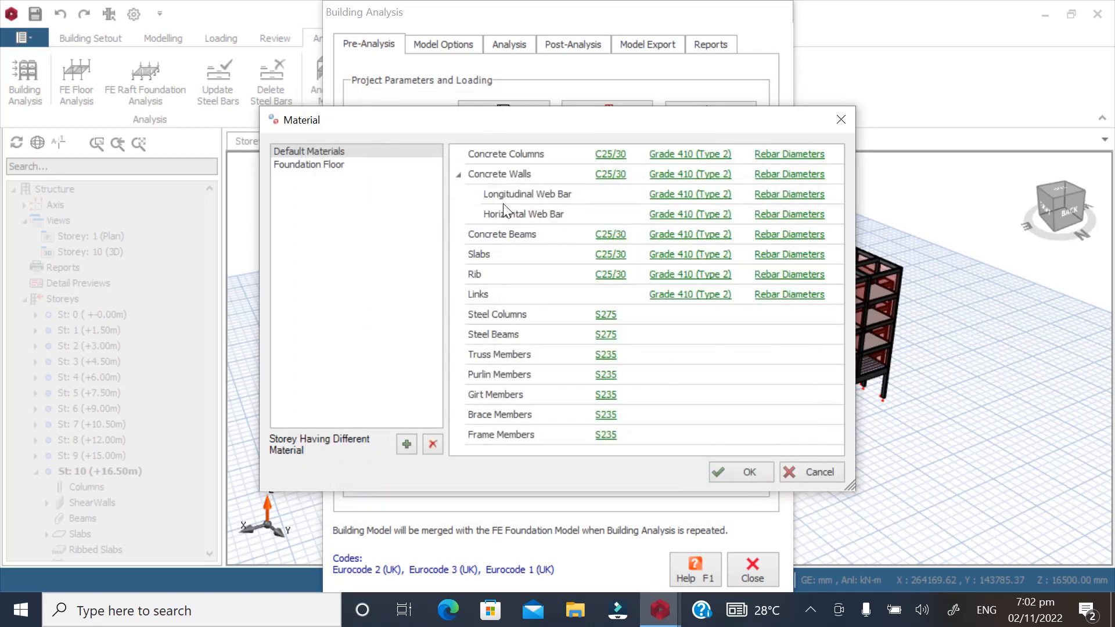
Restrict the walls' longitudinal web bar diameters to Y8 and Y10
left_click(783, 197)
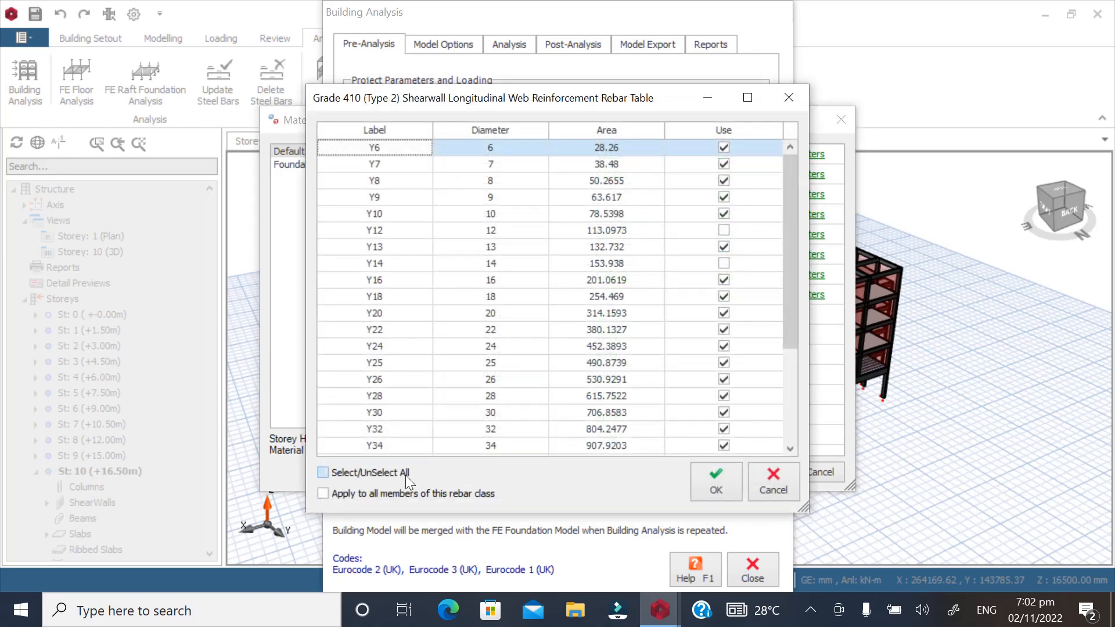
left_click(371, 472)
left_click(362, 473)
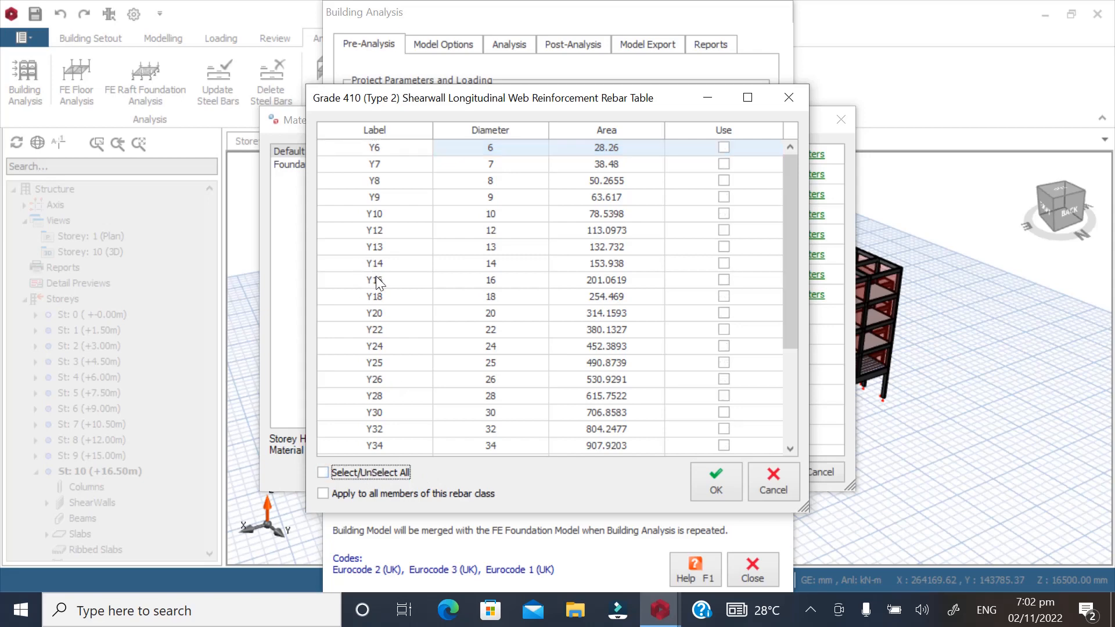
left_click(724, 213)
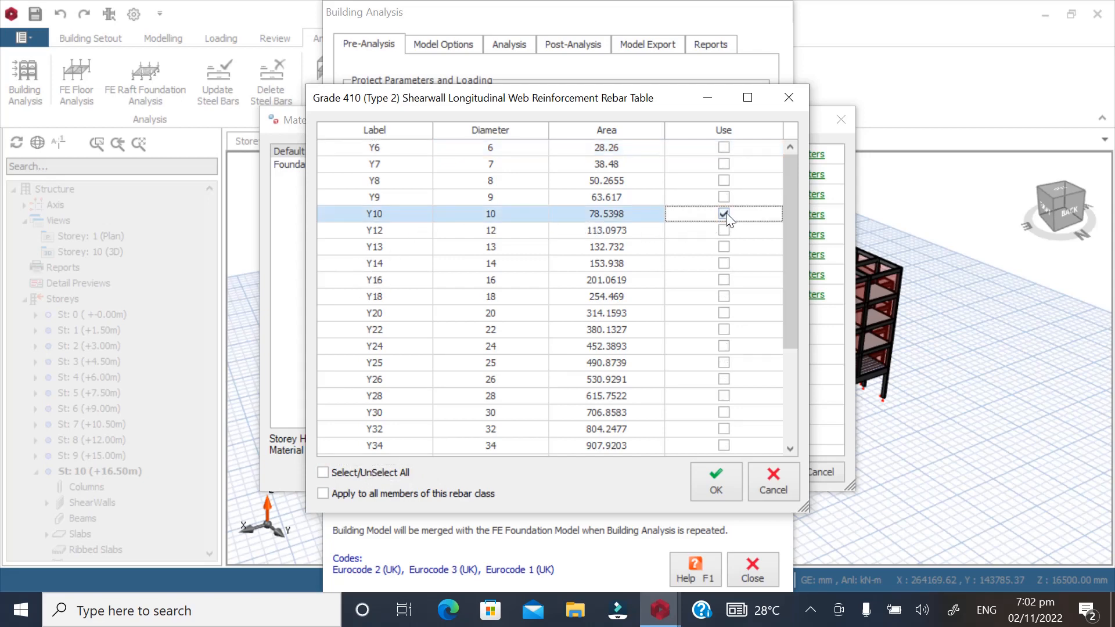
left_click(724, 180)
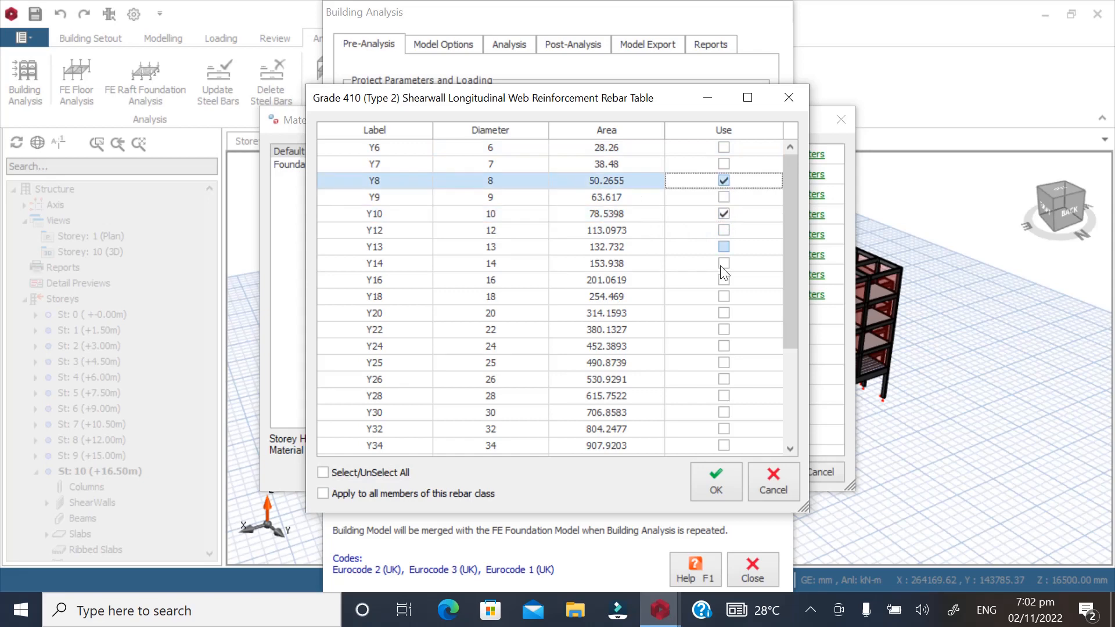
left_click(704, 471)
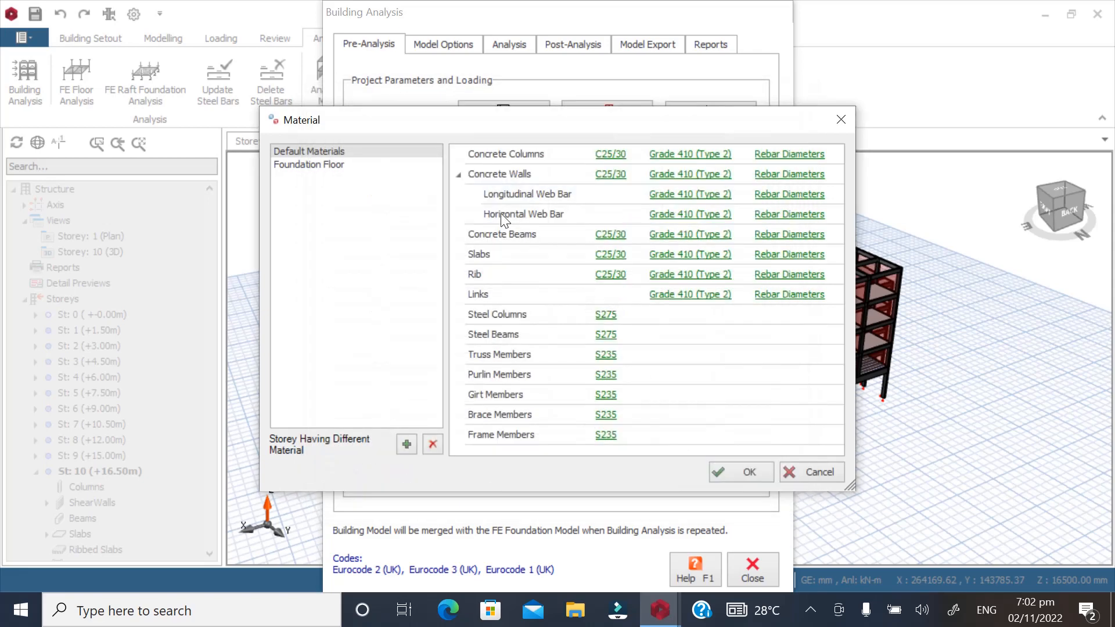
Restrict the walls' horizontal web bar diameters to Y8 and Y10
left_click(788, 213)
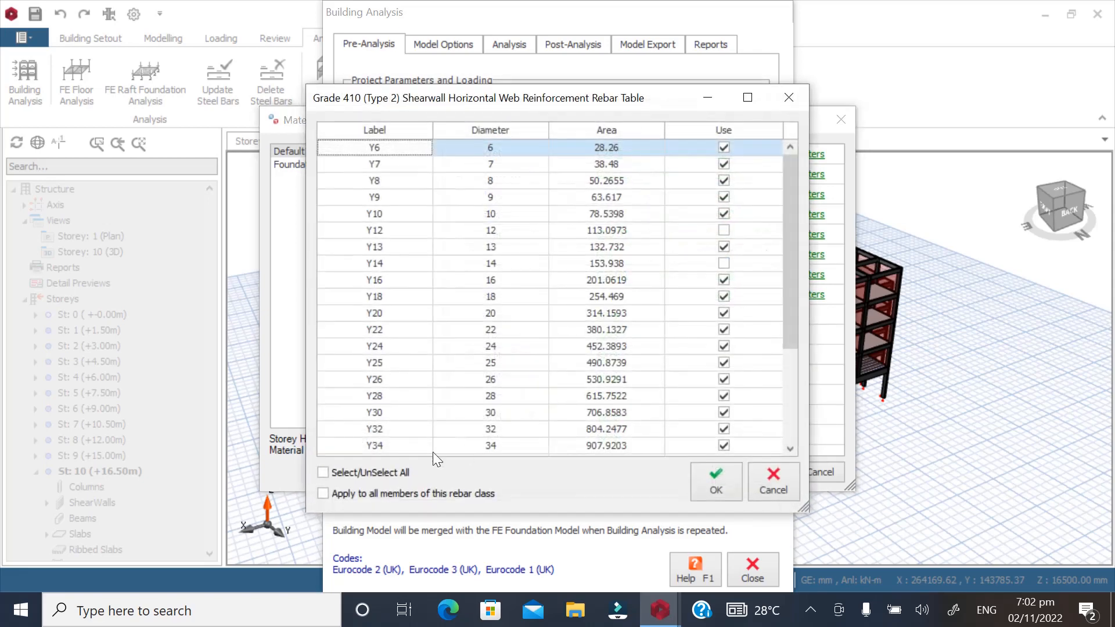
left_click(380, 472)
left_click(381, 472)
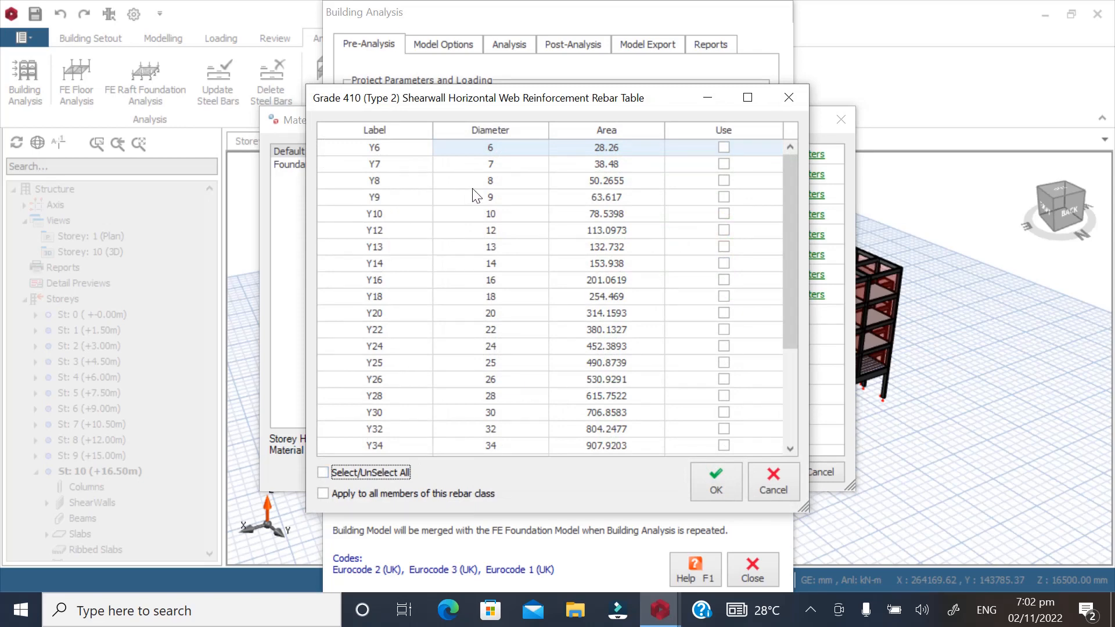
left_click(723, 180)
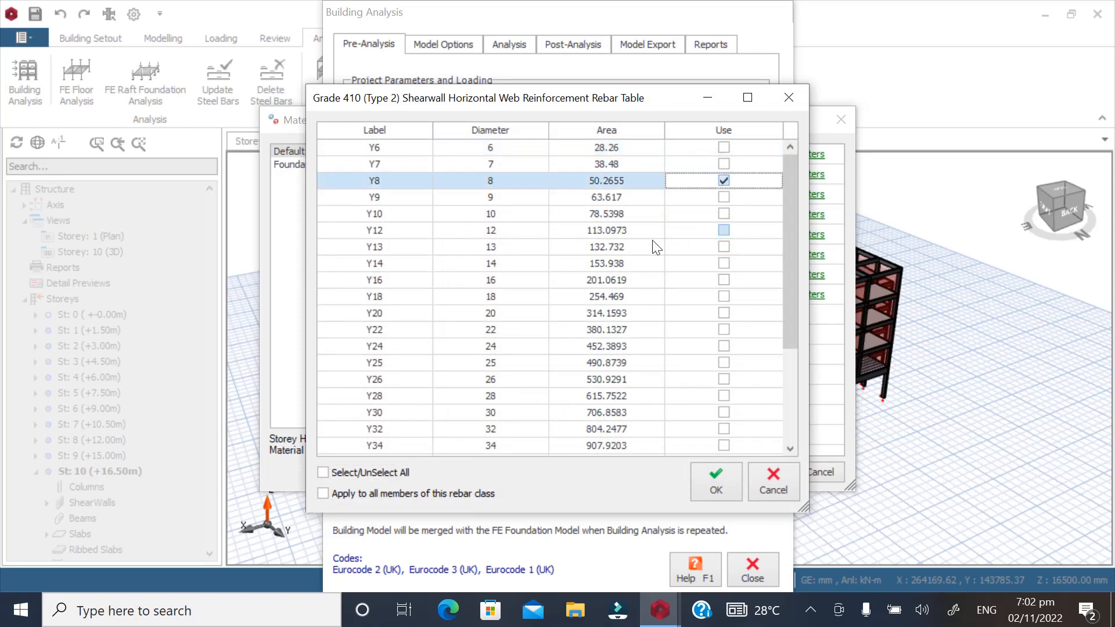
left_click(723, 214)
left_click(715, 477)
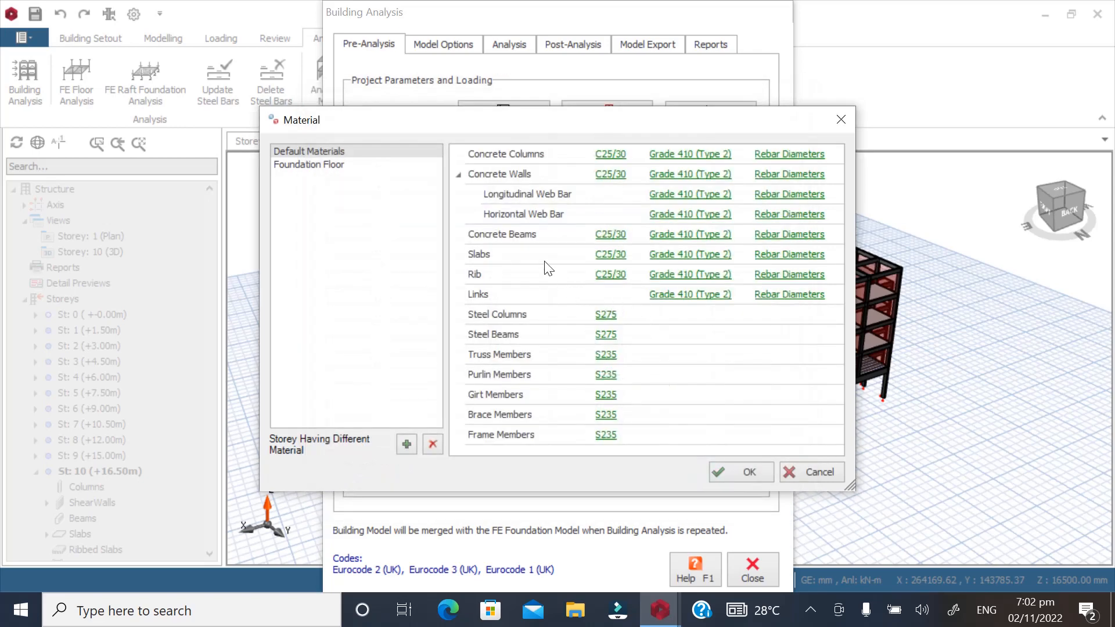
Restrict the concrete beam rebar diameters to Y16, Y20 and Y25
left_click(768, 234)
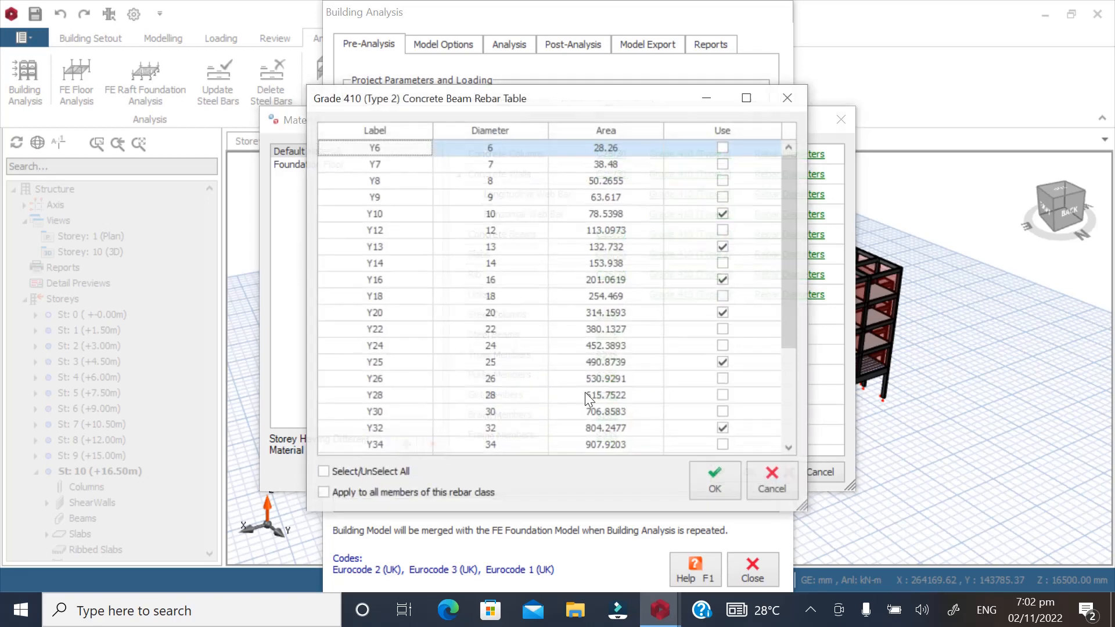
left_click(368, 472)
left_click(386, 471)
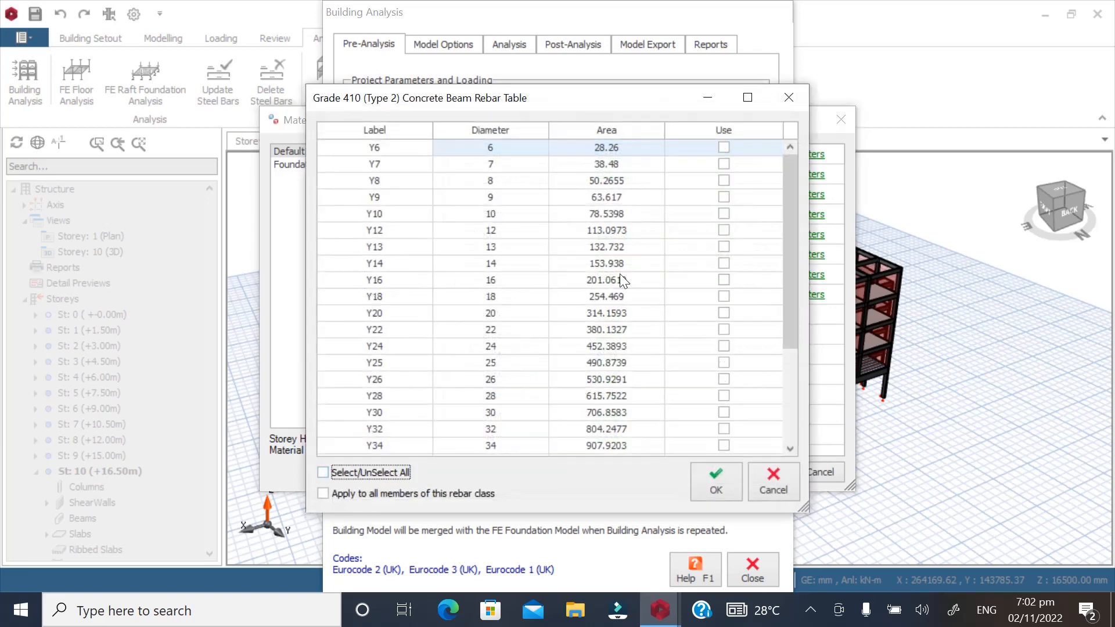
left_click(724, 281)
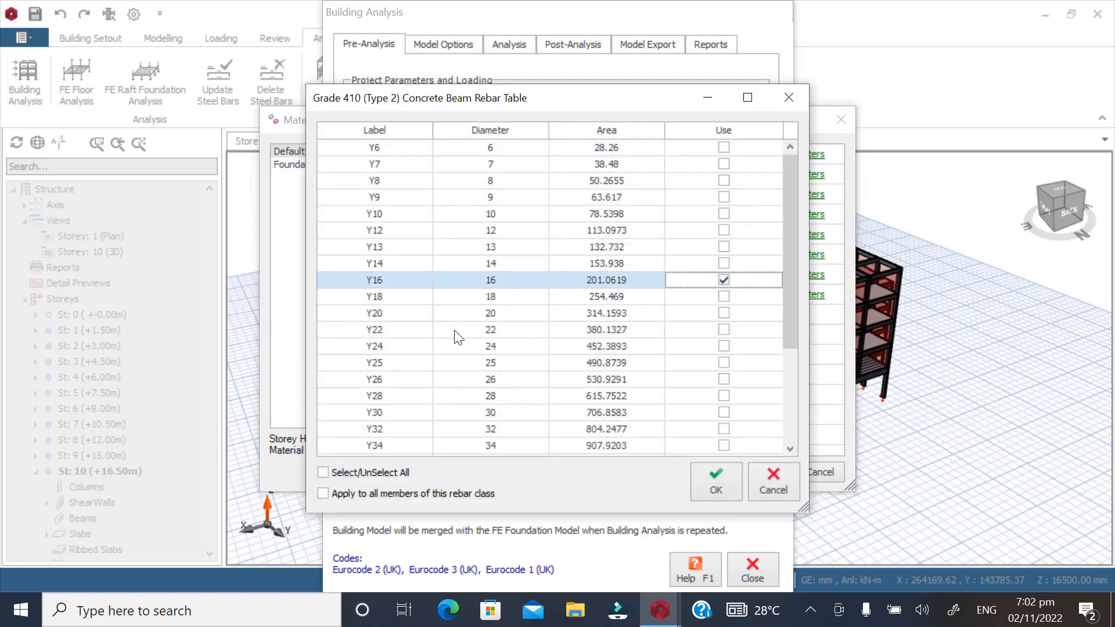
left_click(724, 314)
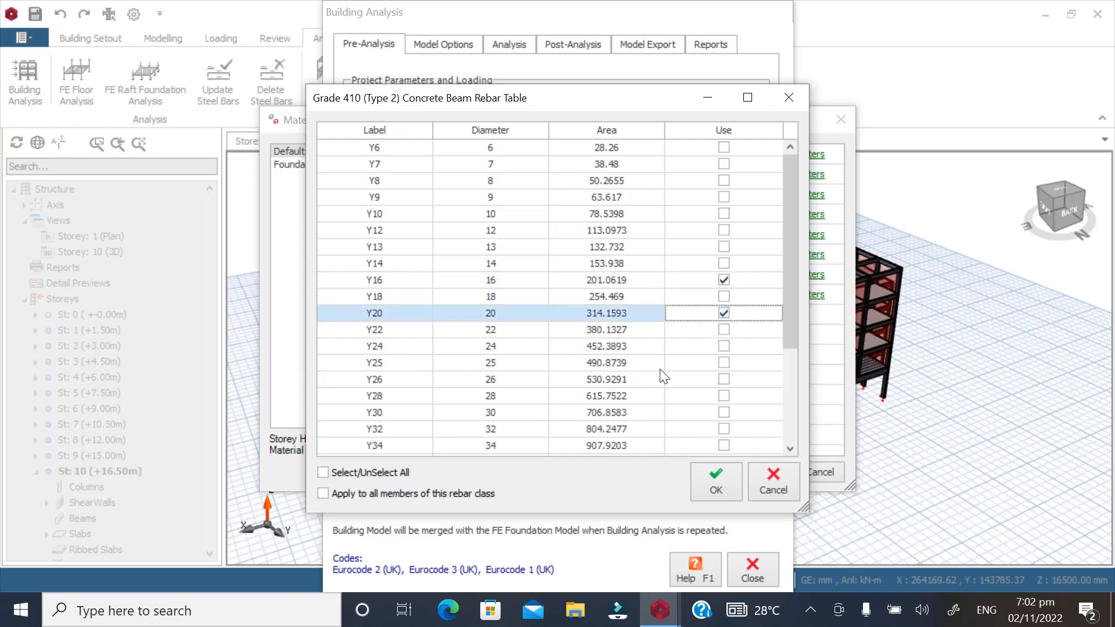
left_click(724, 363)
left_click(706, 471)
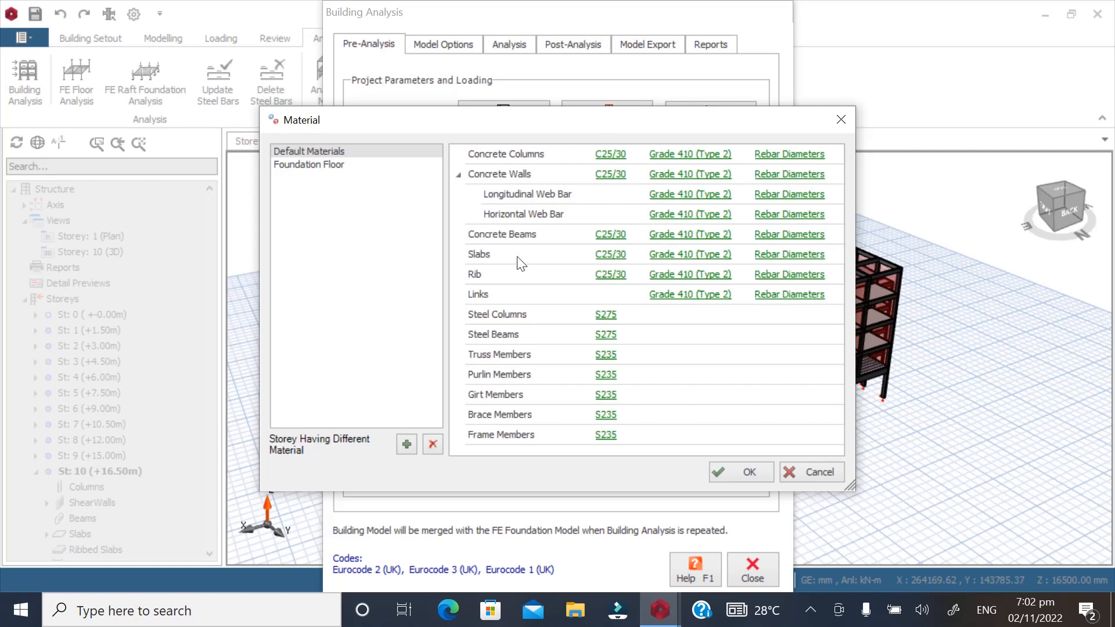
Restrict the slab rebar diameters to Y12 and Y16
left_click(764, 254)
left_click(363, 470)
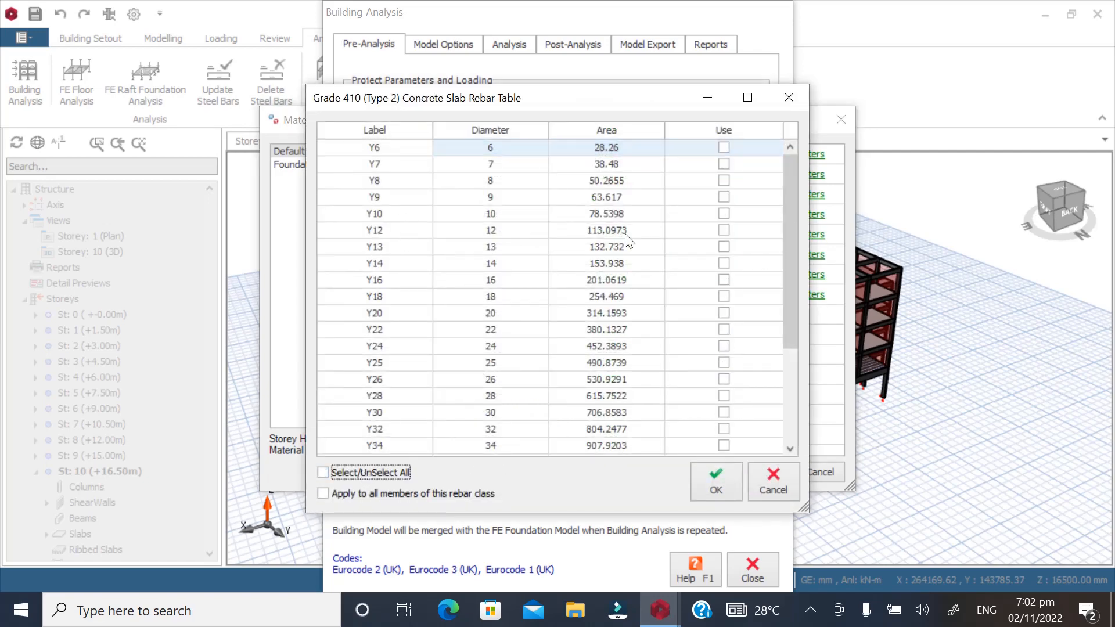
left_click(723, 231)
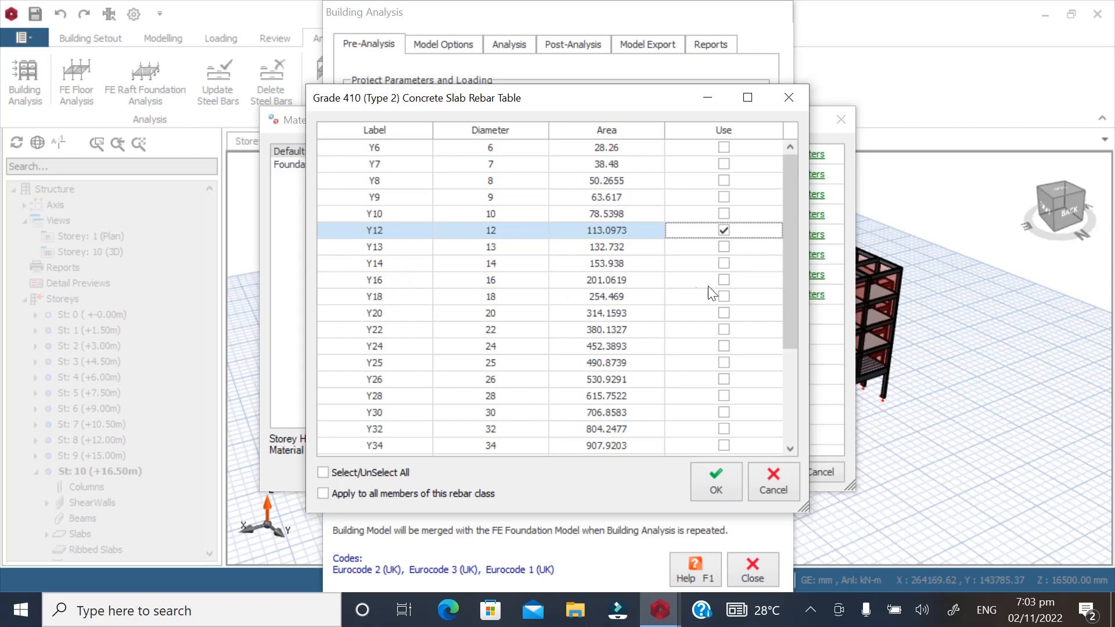
left_click(725, 281)
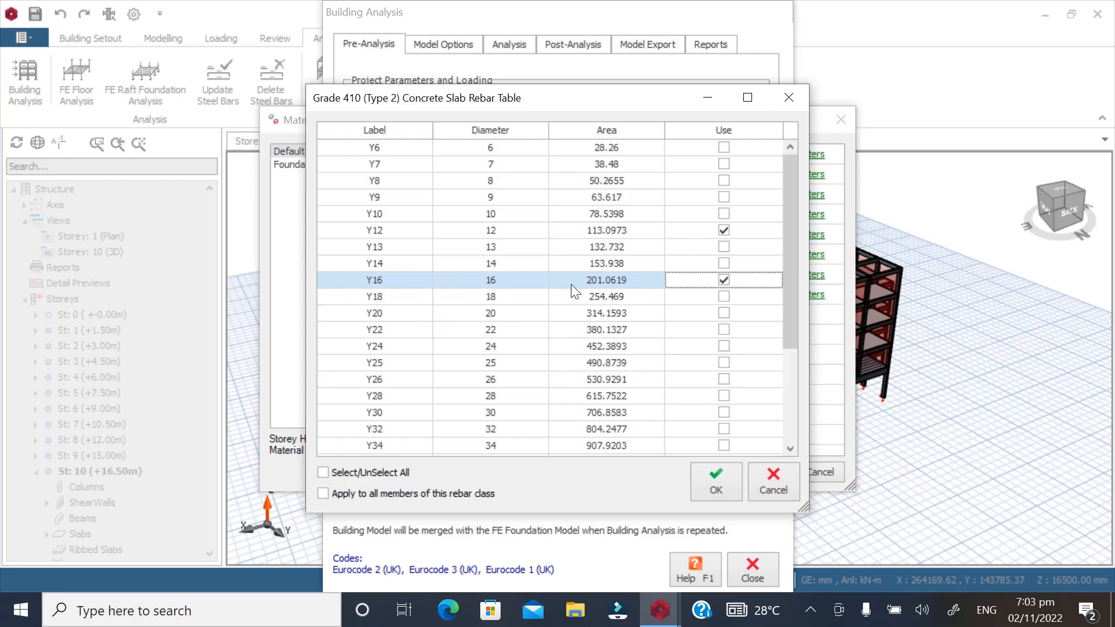
left_click(703, 480)
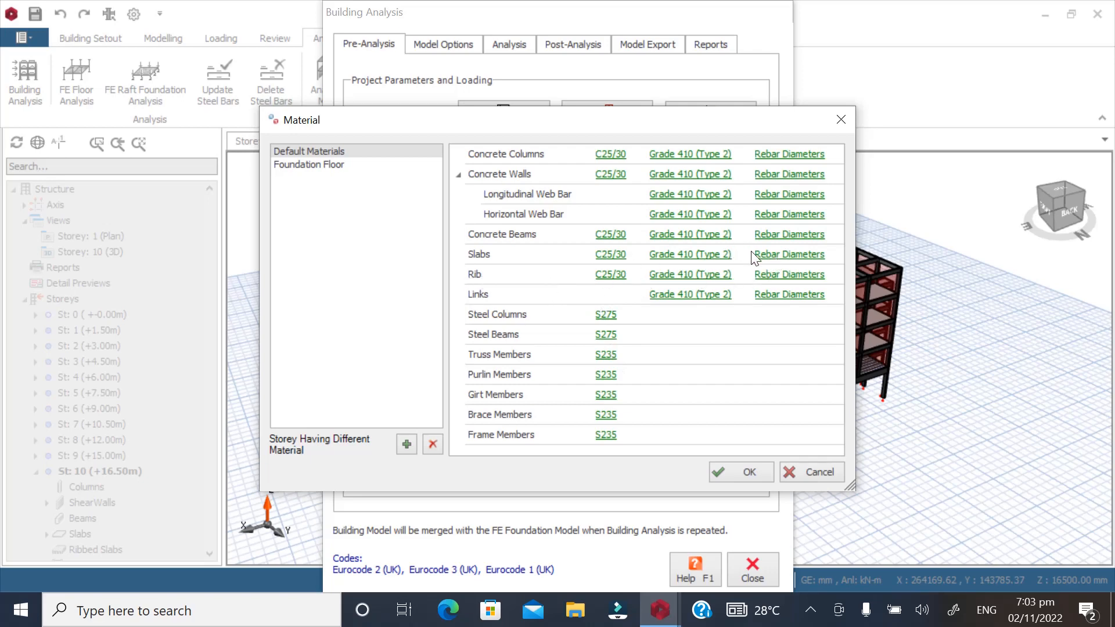
Exclude Y16 from the slab rebar diameters so that only Y12 is allowed
left_click(764, 256)
left_click(723, 279)
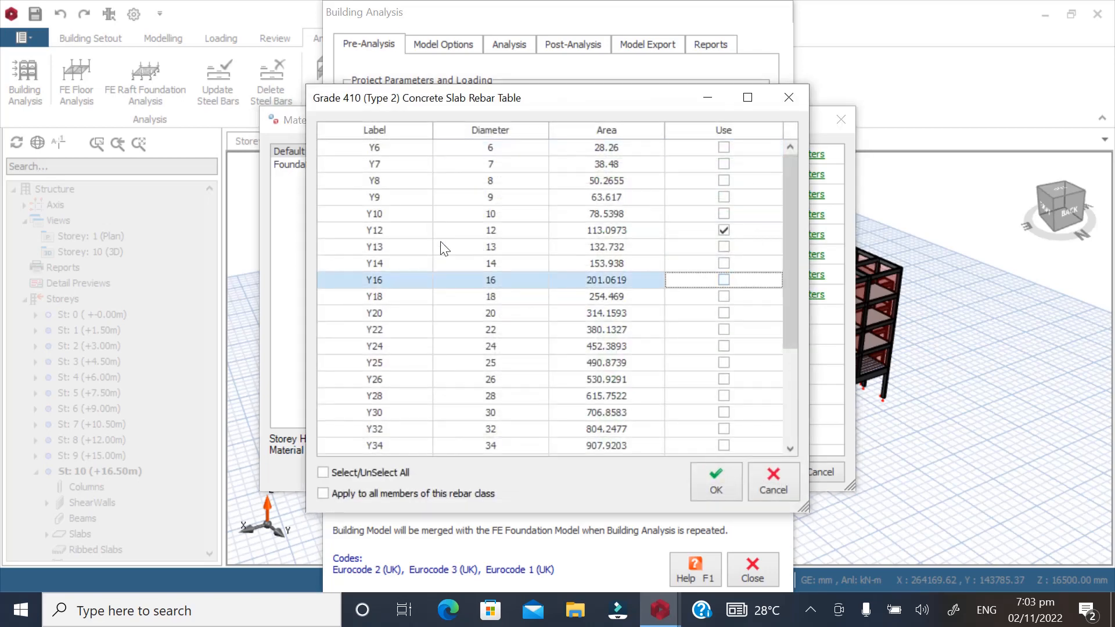
left_click(706, 483)
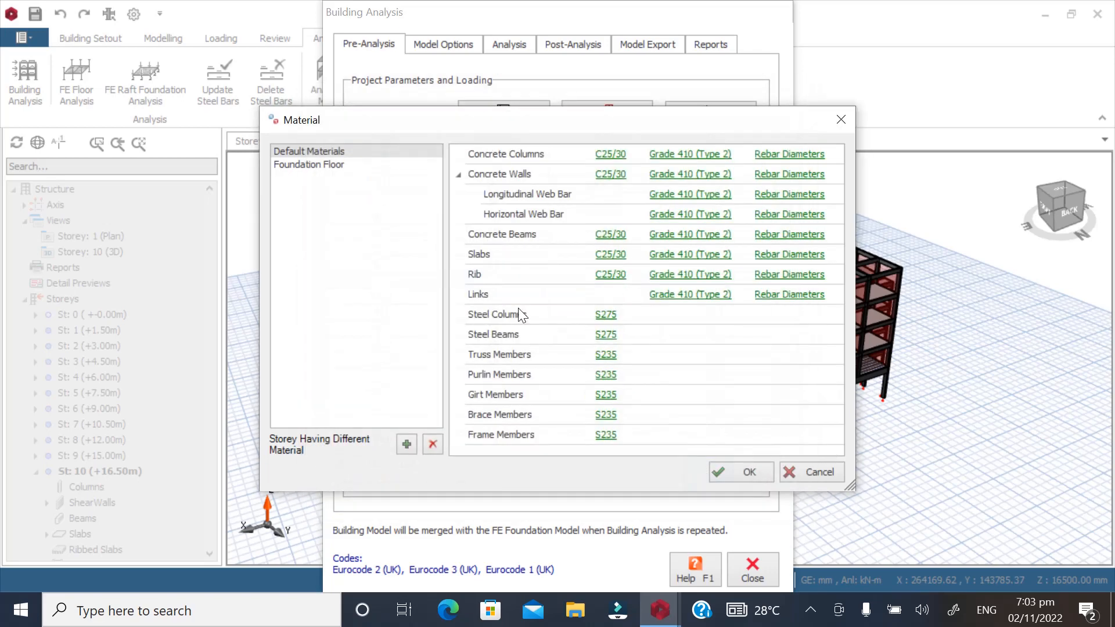
Restrict the rib slab rebar diameters to Y12 and Y16
left_click(776, 273)
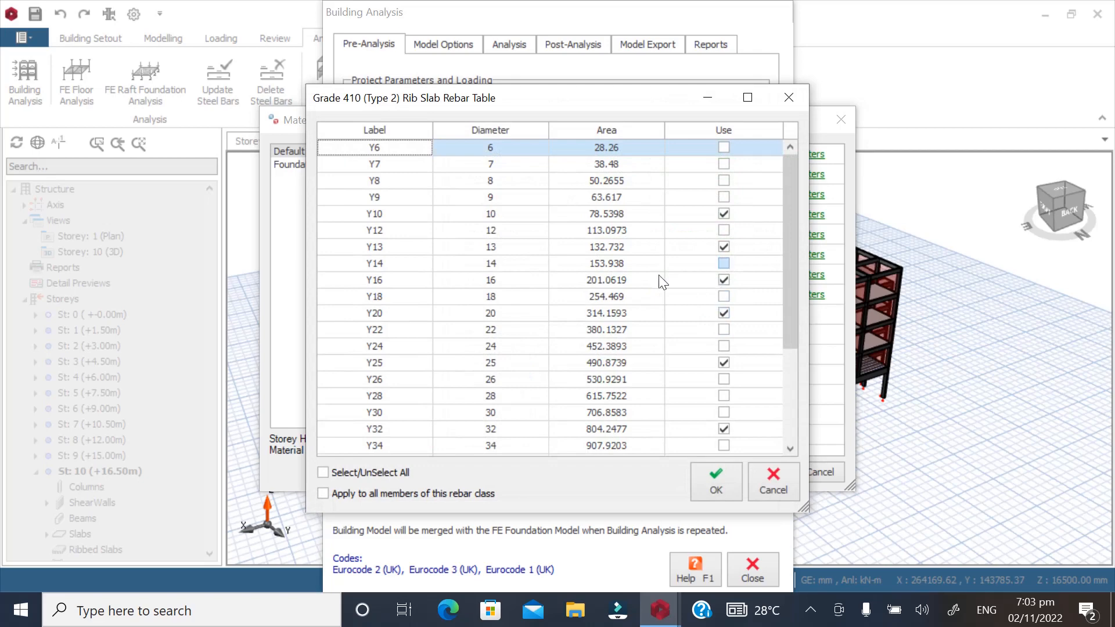
left_click(373, 471)
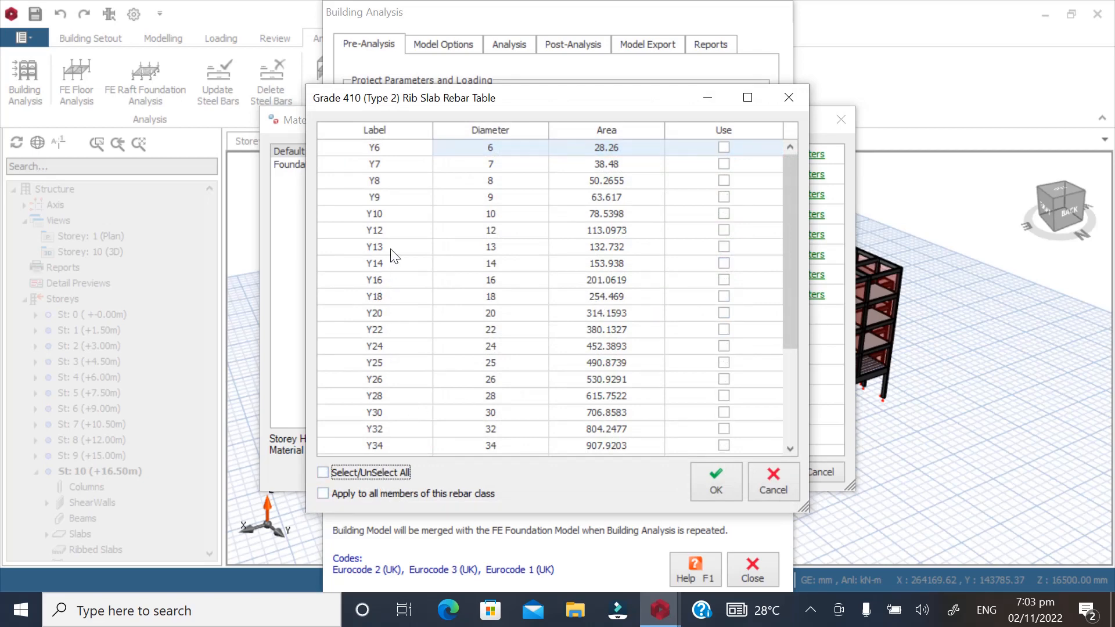
left_click(722, 230)
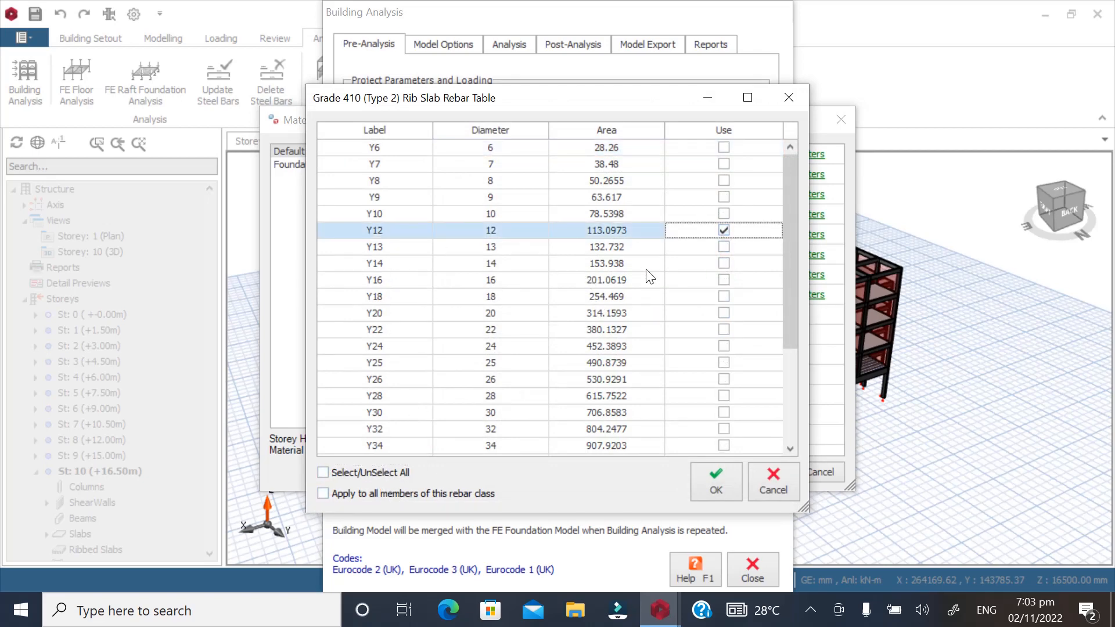
left_click(723, 280)
left_click(720, 472)
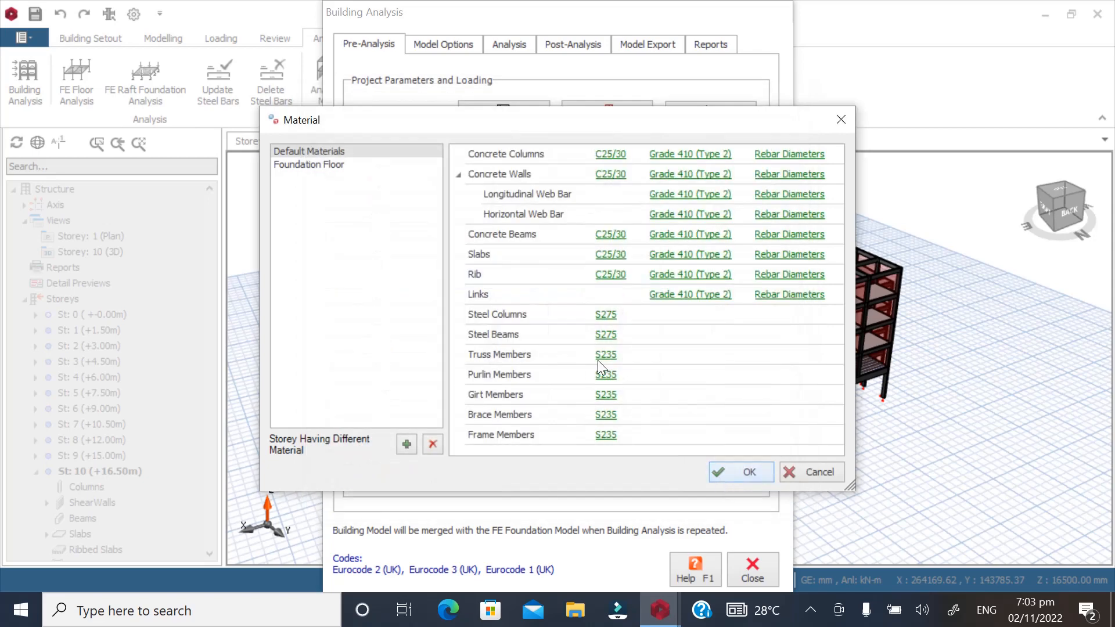
Restrict the default link rebar diameters to Y8 and Y10
left_click(777, 295)
left_click(372, 472)
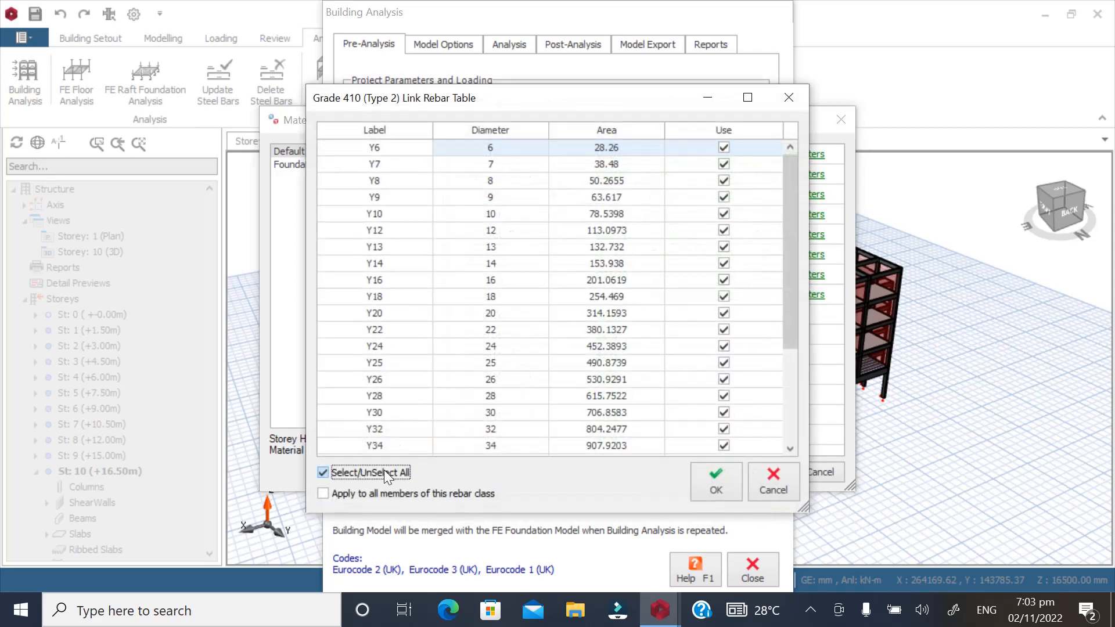
left_click(385, 471)
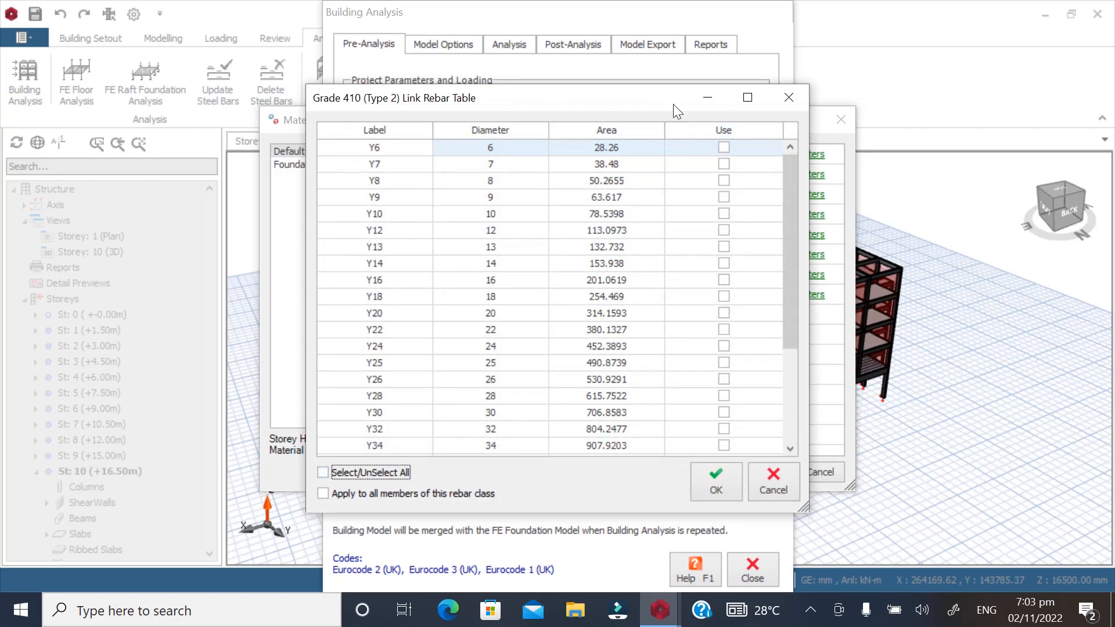
left_click_drag(662, 100, 700, 100)
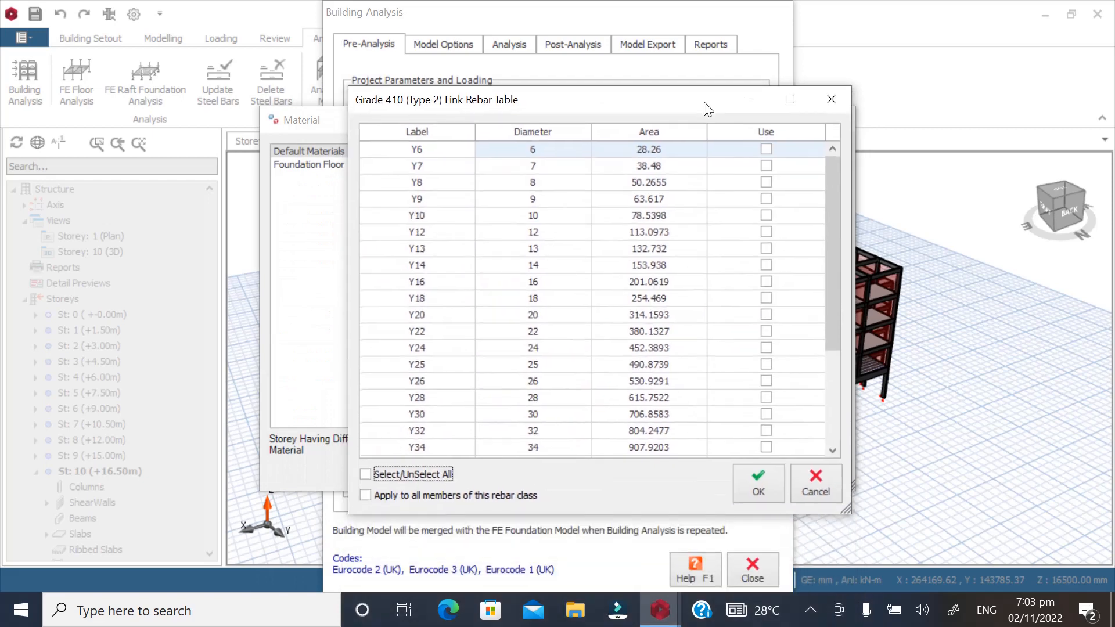
mouse_move(569, 109)
left_mouse_down()
mouse_move(551, 459)
mouse_move(576, 117)
left_mouse_up()
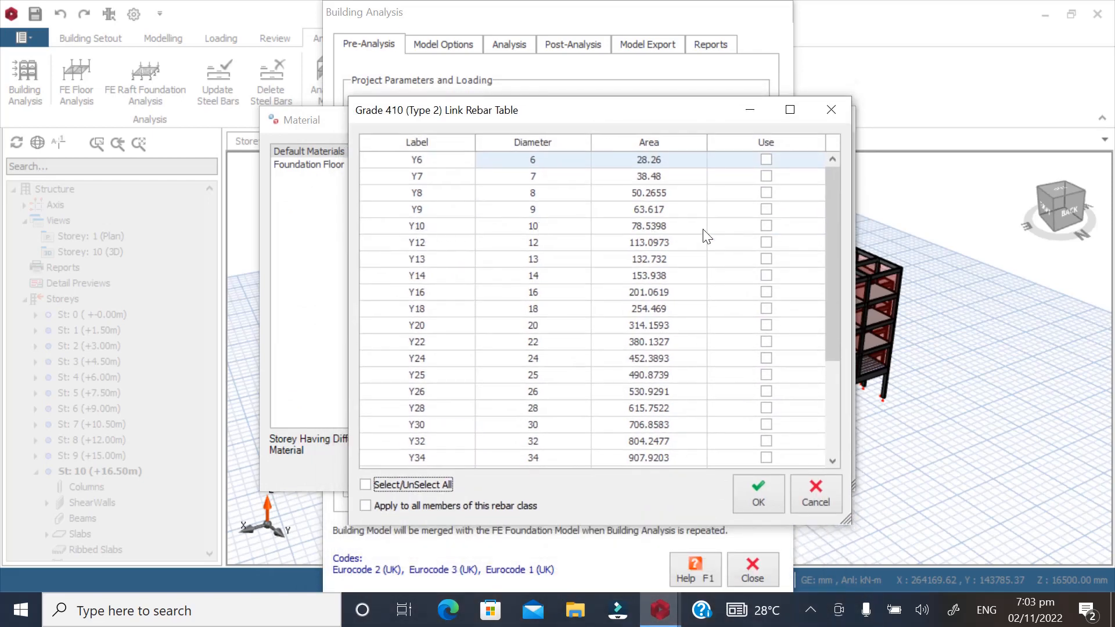
left_click(762, 226)
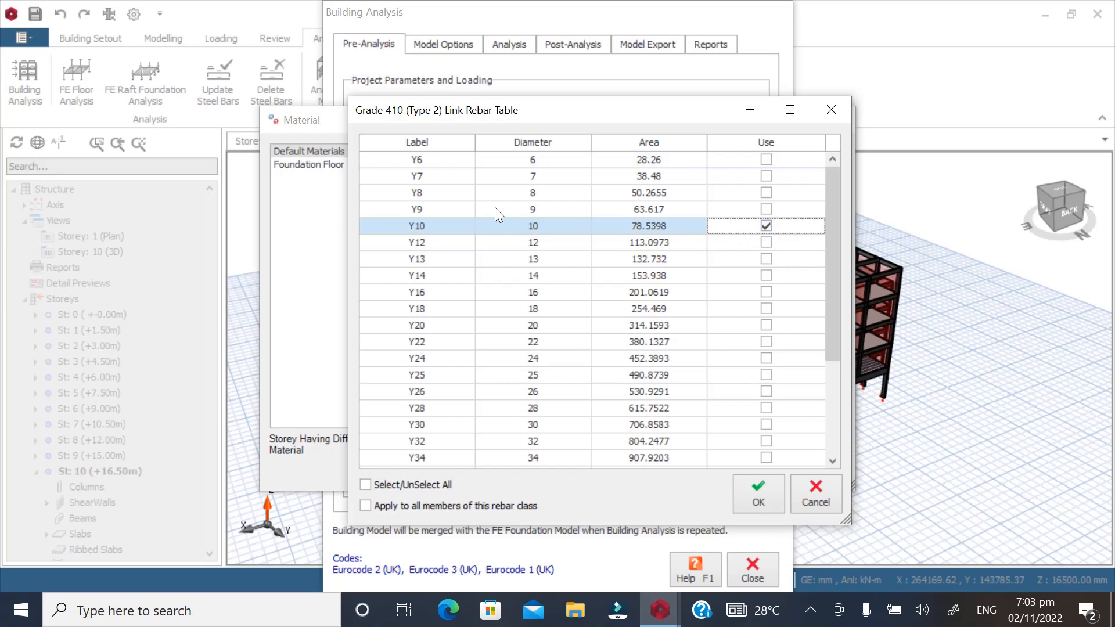
left_click(767, 194)
left_click(755, 491)
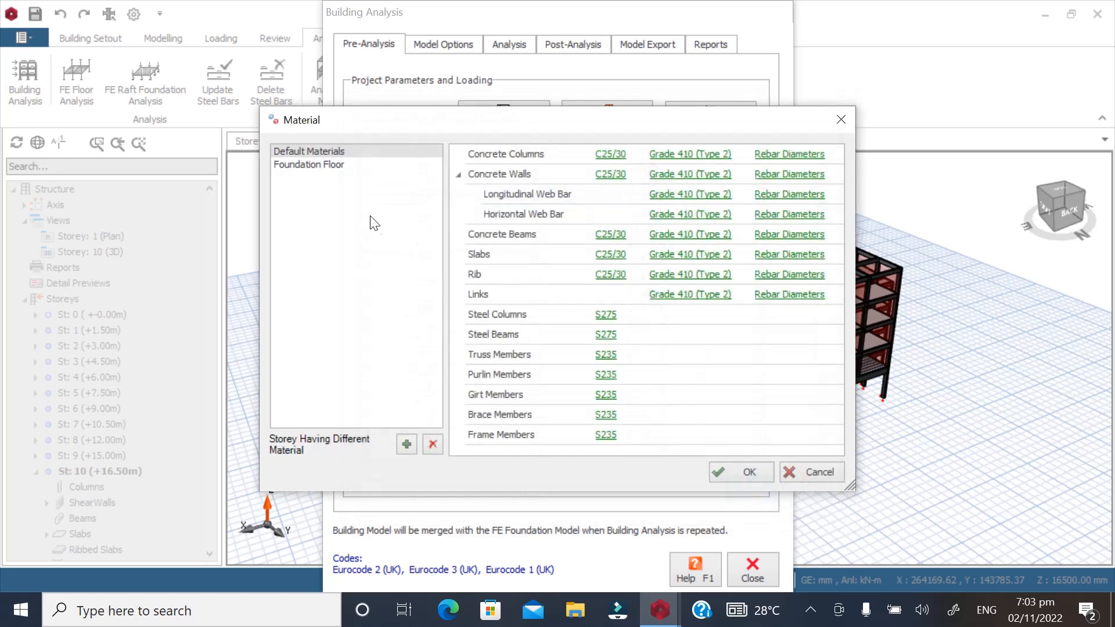
Restrict the foundation rebar diameters of the foundation floor to Y16, Y20 and Y25
left_click(322, 163)
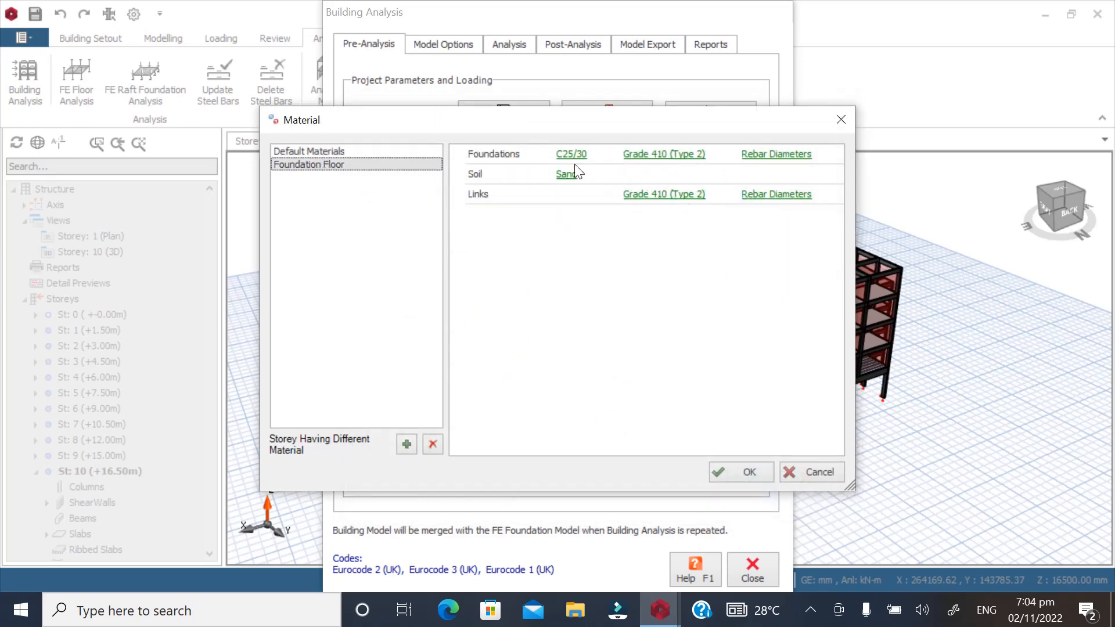
left_click(774, 154)
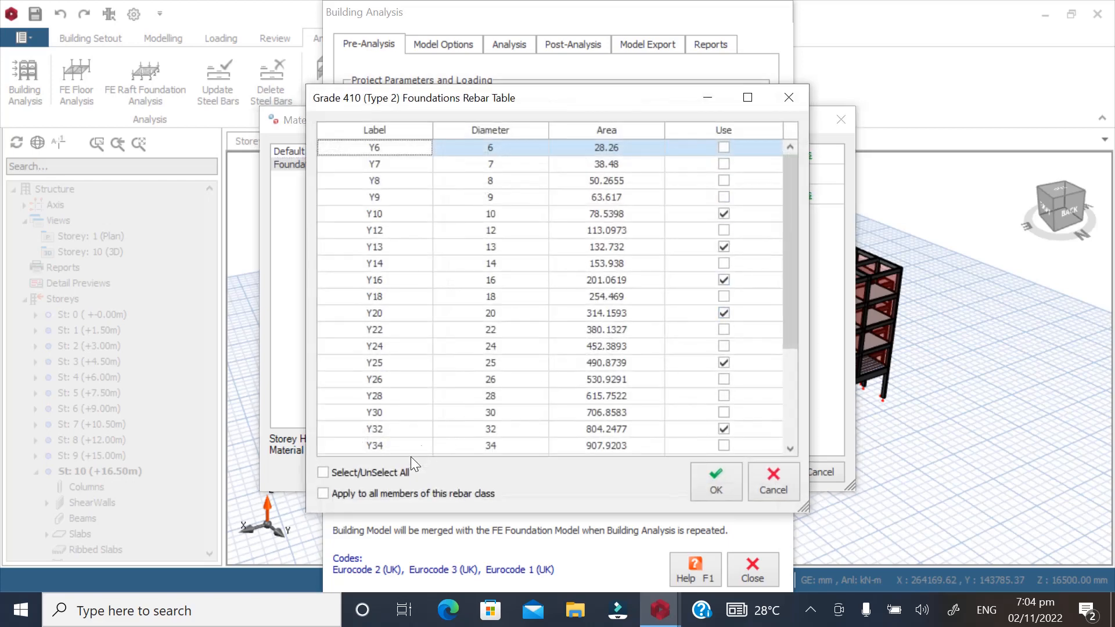
left_click(379, 472)
left_click(379, 472)
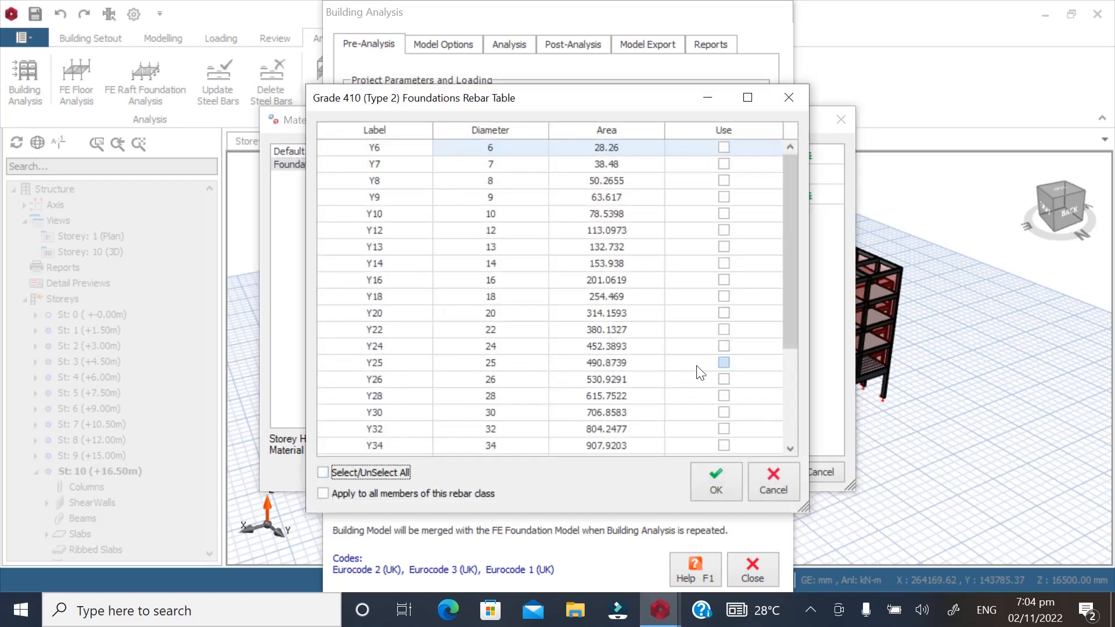
left_click(724, 363)
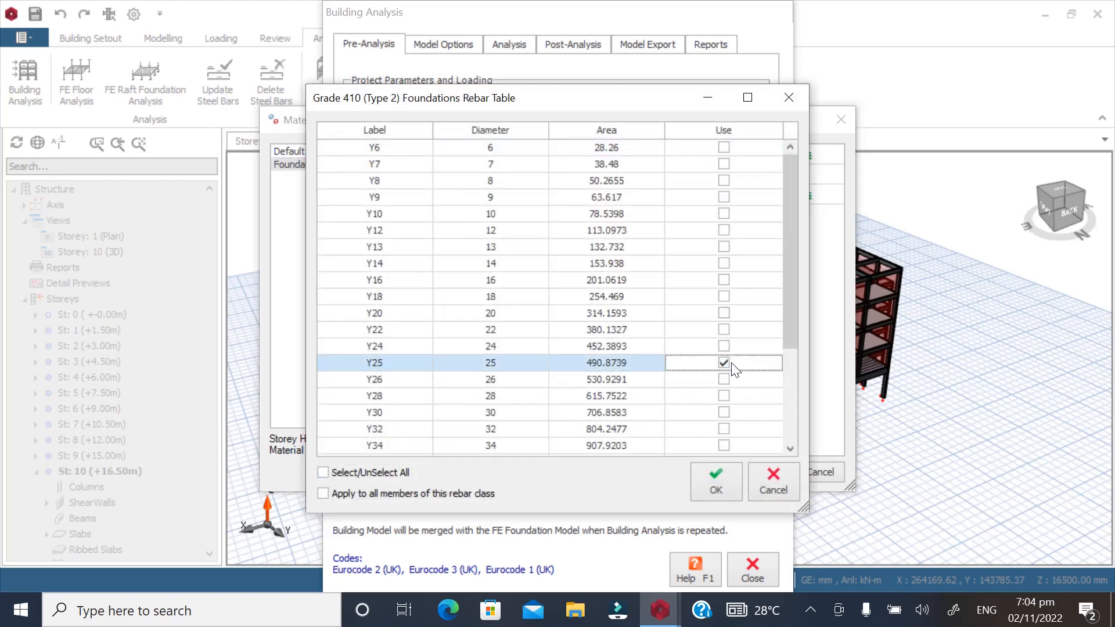
left_click(724, 313)
left_click(724, 280)
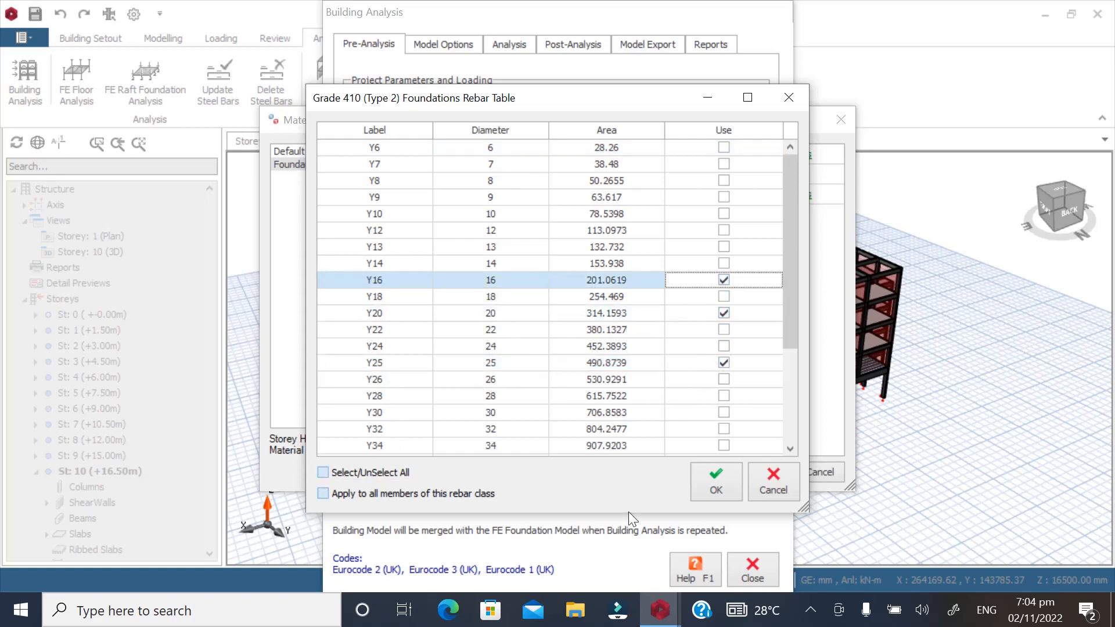
left_click(701, 482)
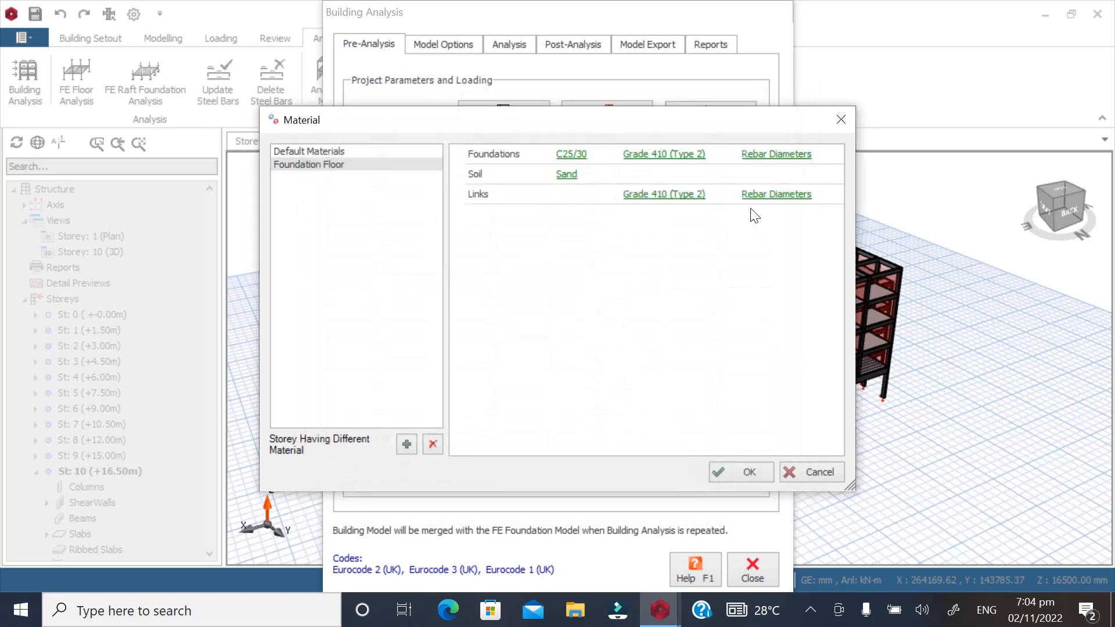
Check the foundation floor's link rebar diameters and accept the material settings
left_click(768, 195)
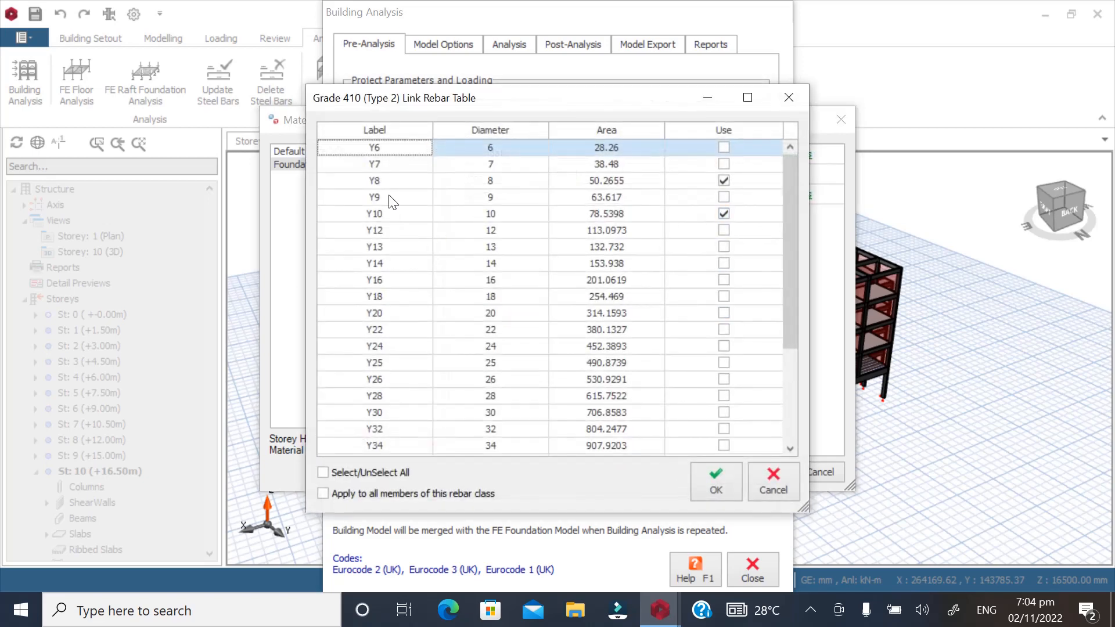
left_click(698, 483)
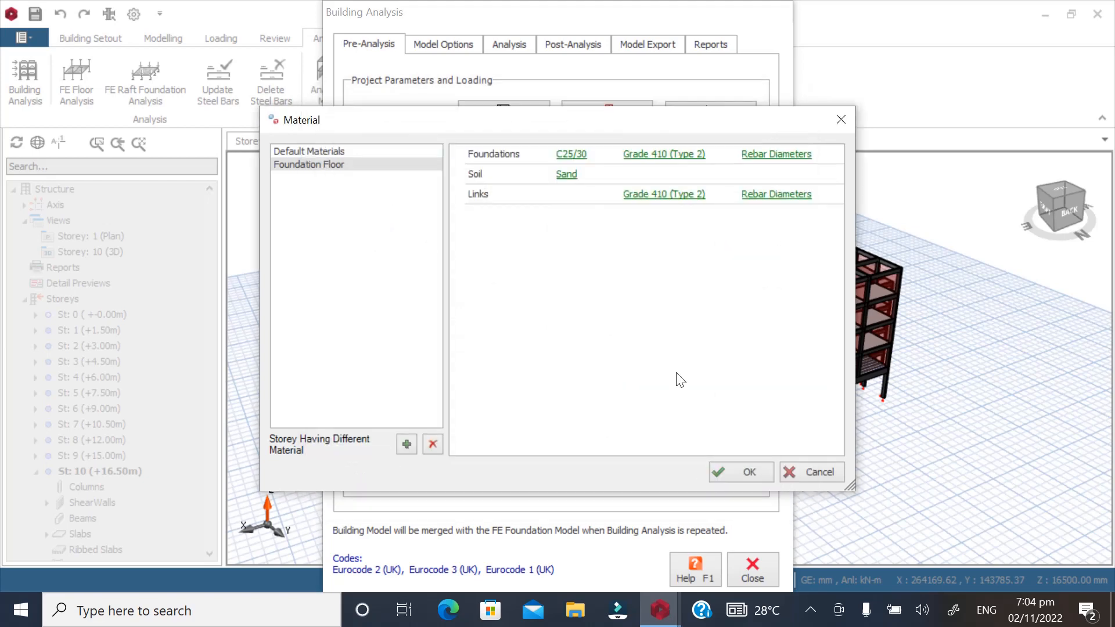
left_click(733, 472)
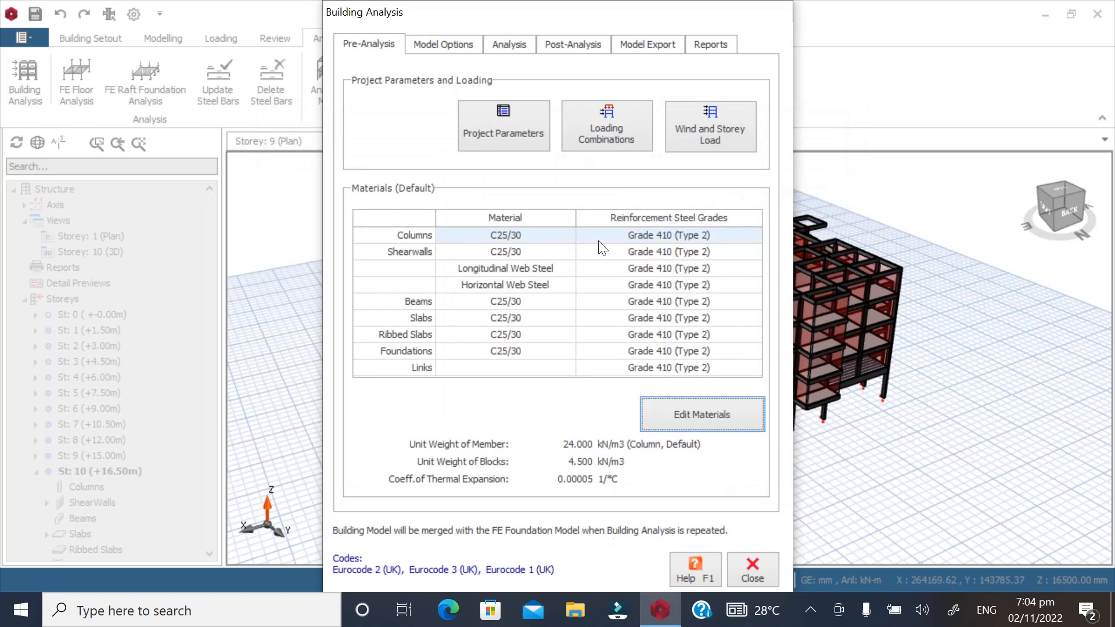
Review the available concrete design codes in the project parameters without changing the selection
left_click(491, 134)
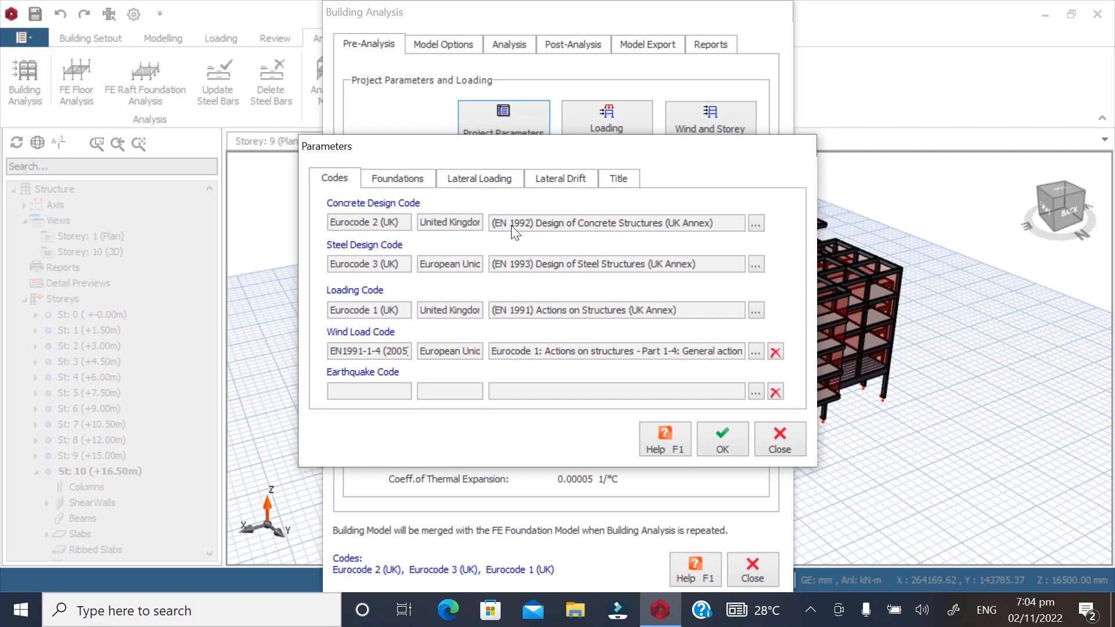
left_click(755, 224)
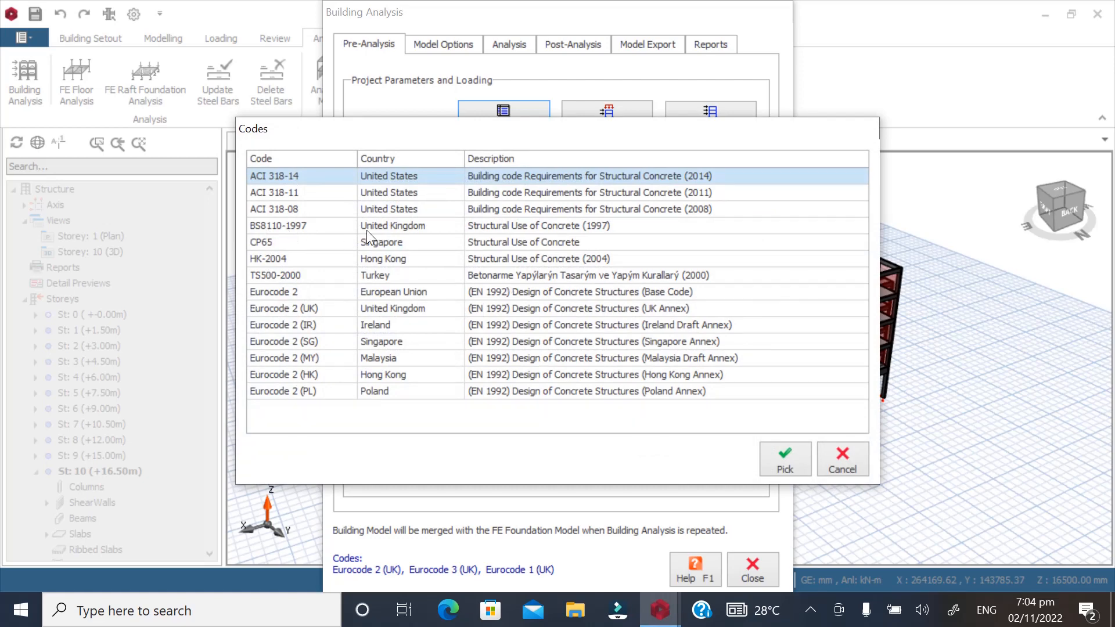
left_click(841, 459)
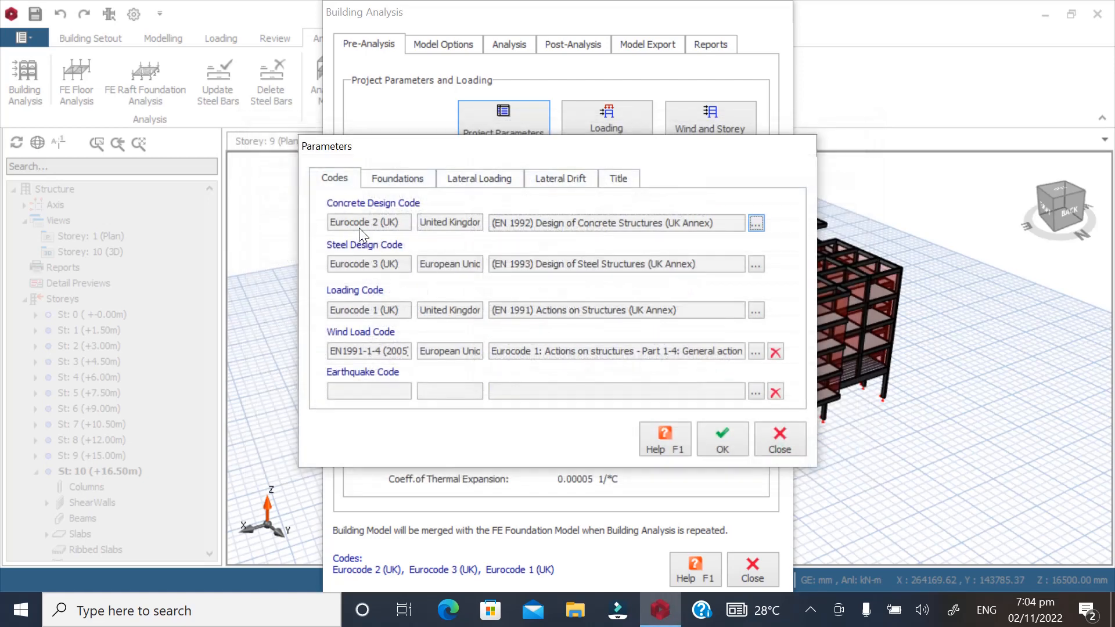
Set the allowable stress of soil for the foundations to 150 kN/m2 and bring up the lateral loading parameters
left_click(395, 180)
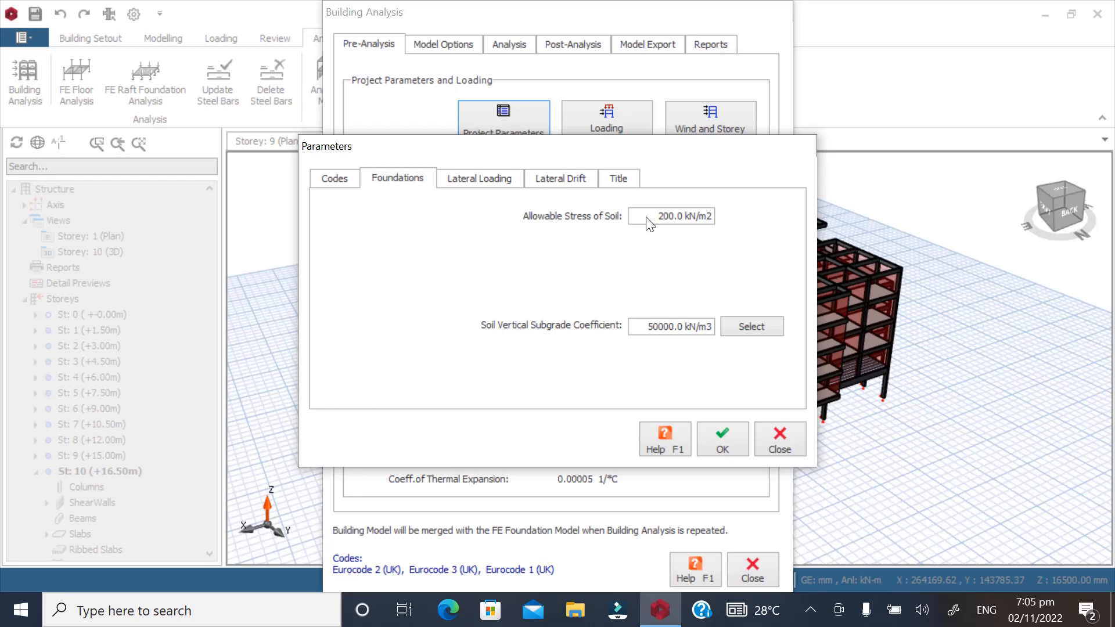
left_click_drag(649, 224, 739, 225)
type("150")
left_click(462, 182)
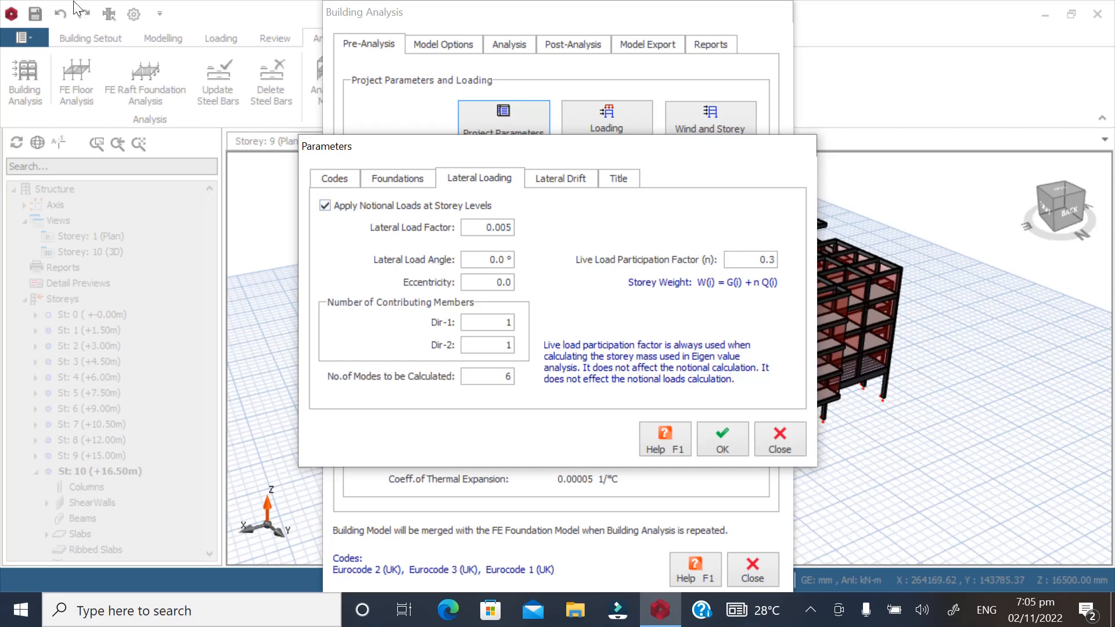
In the lateral drift parameters, toggle the braced setting of the Dir-1 walls under Dir-1 and of the Dir-2 walls under Dir-2
left_click(558, 179)
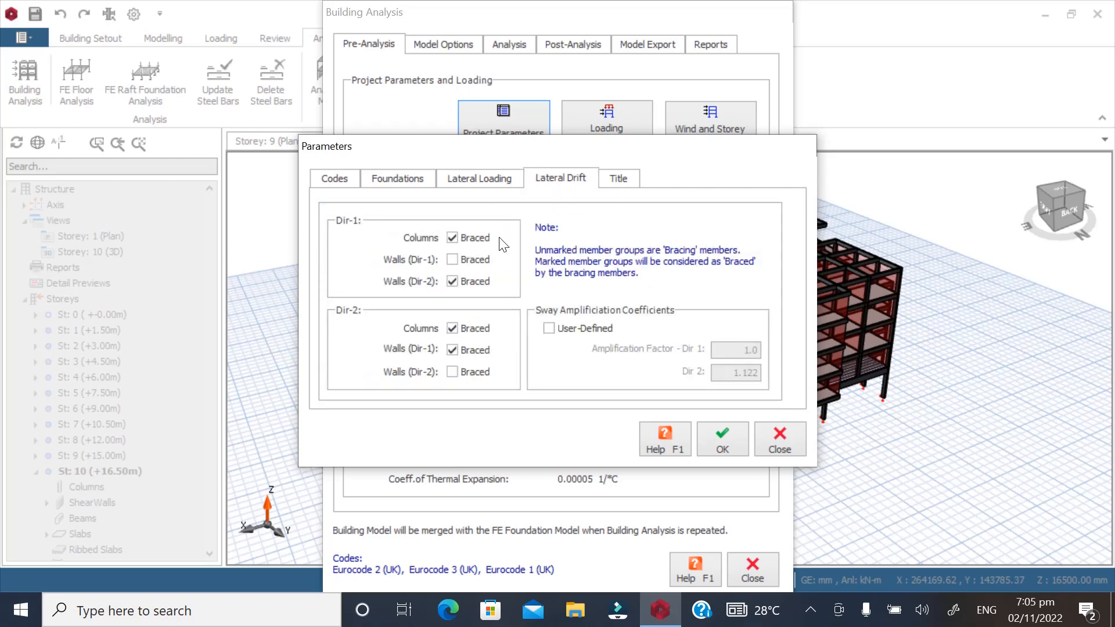
left_click(457, 260)
left_click(458, 371)
Enter PROPOSED COMMERCIAL DEVELOPMENT as the project header in the project title parameters
left_click(618, 178)
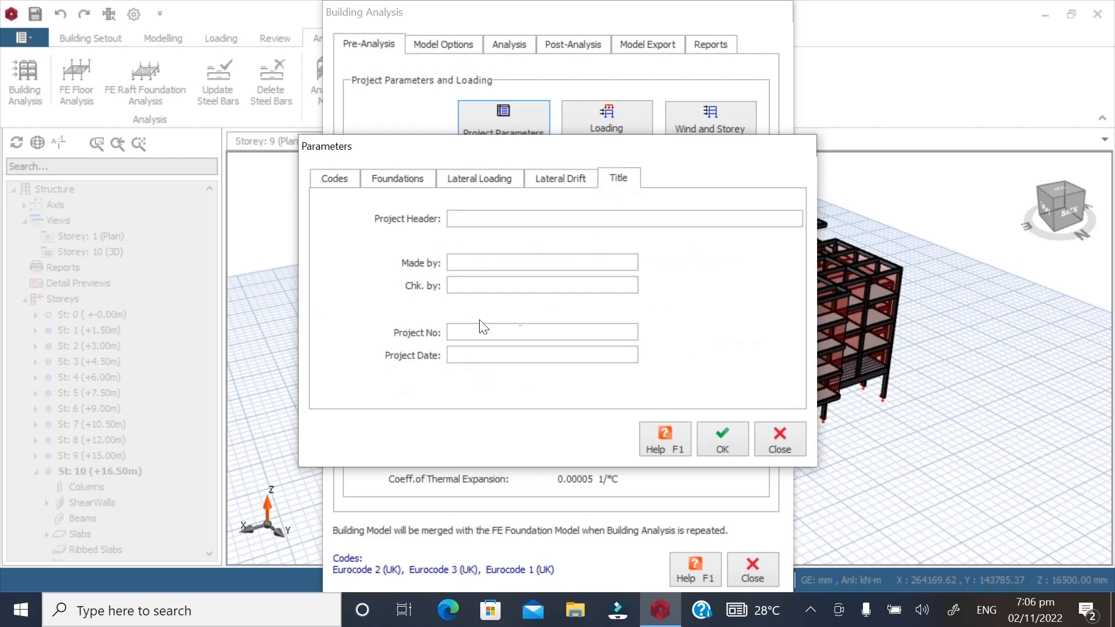
left_click(486, 221)
type("PROPOSED COMMERCIAL DEVELOPMWNT")
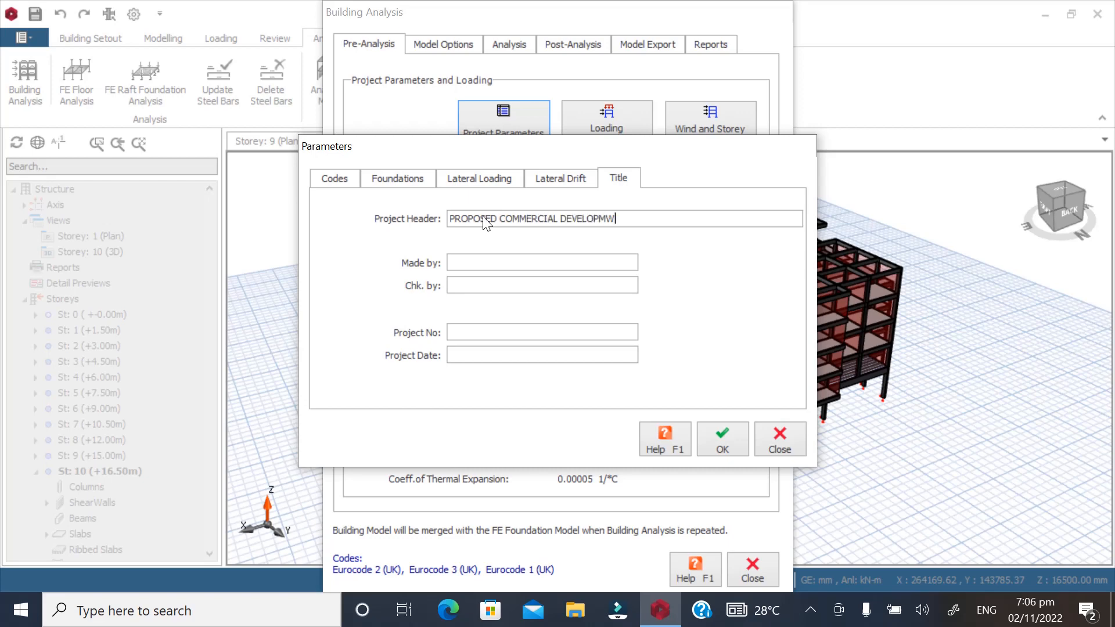
key("BackSpace")
key("BackSpace")
key("BackSpace")
key("BackSpace")
type("MWN")
key("BackSpace")
key("BackSpace")
key("BackSpace")
type("MW")
key("BackSpace")
type("ENT")
Fill in the preparer's name, the checker's name, the project number and the project date 02-11-2022, and accept the project parameters
left_click(471, 262)
type("EN")
type("CHAEL")
left_click(456, 286)
type("ENGR. OLOWO")
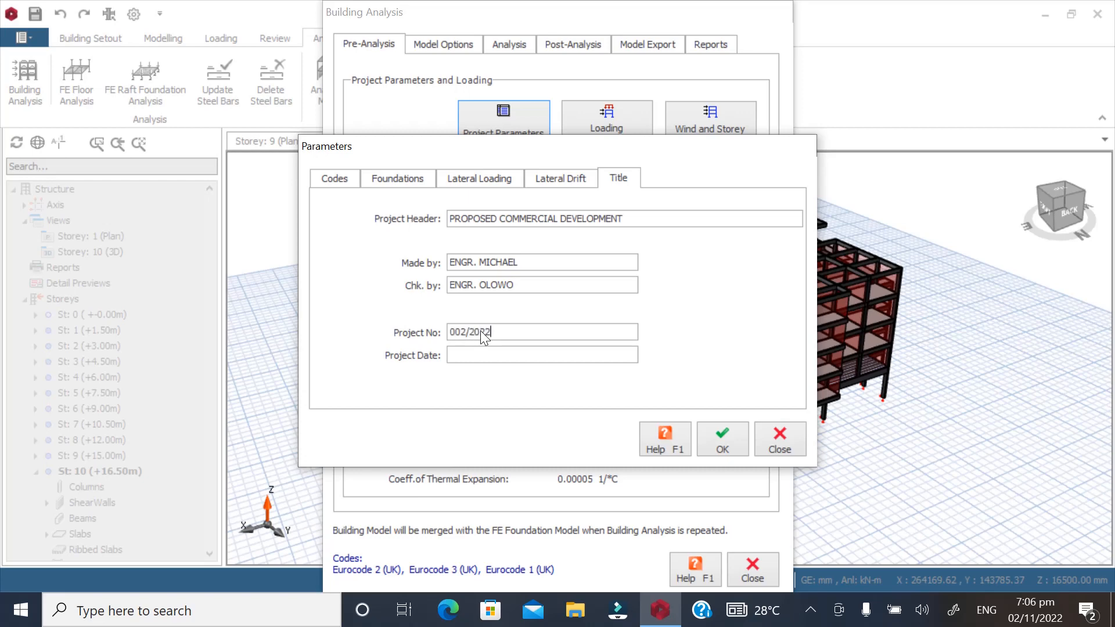
left_click(489, 355)
type("02-11-2022")
left_click(718, 444)
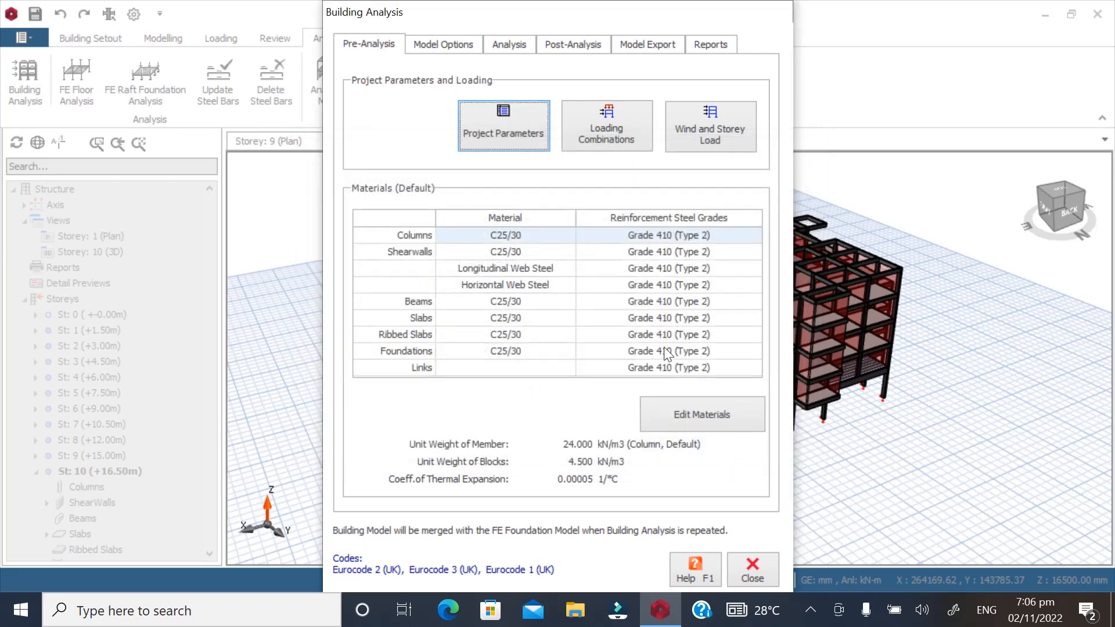
Generate the load combinations automatically, adding Wind Loading to the horizontal load combinations
left_click(601, 131)
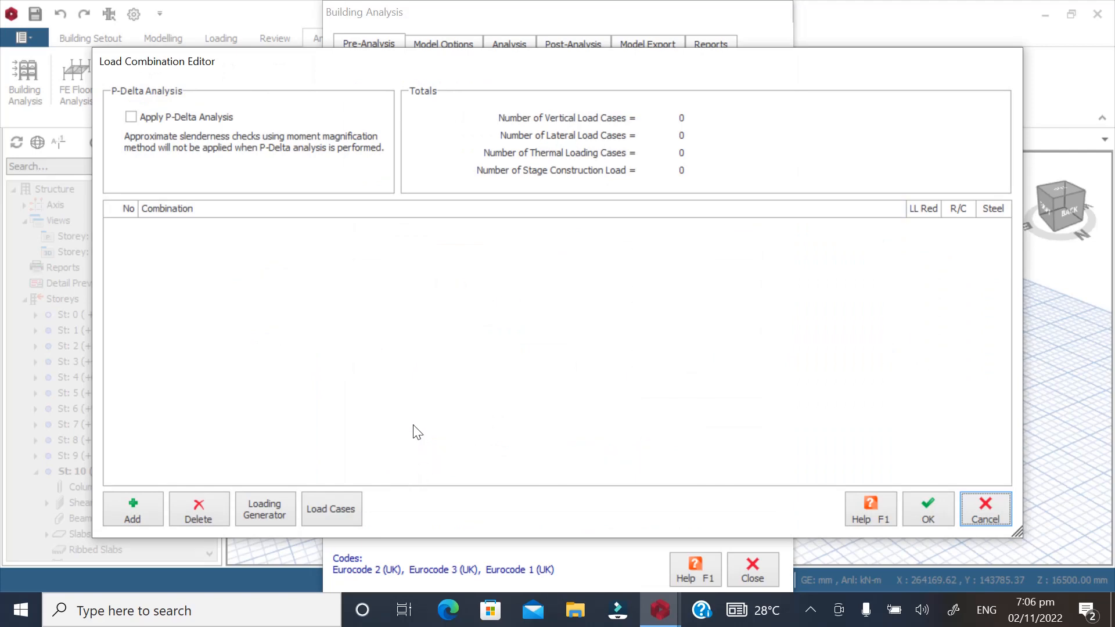
left_click(267, 511)
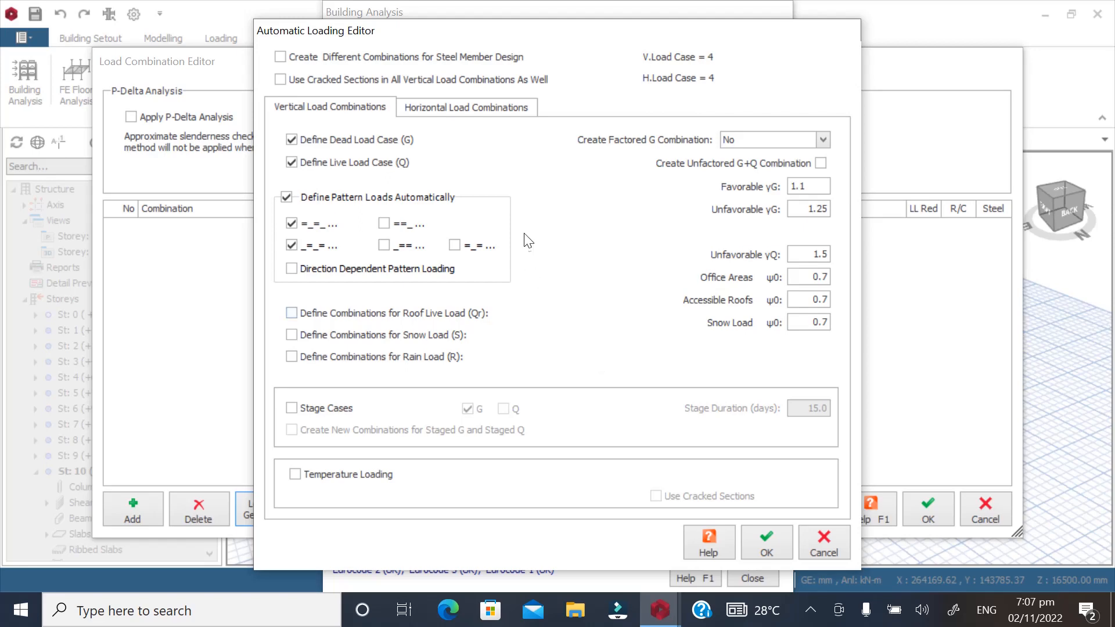
left_click(479, 113)
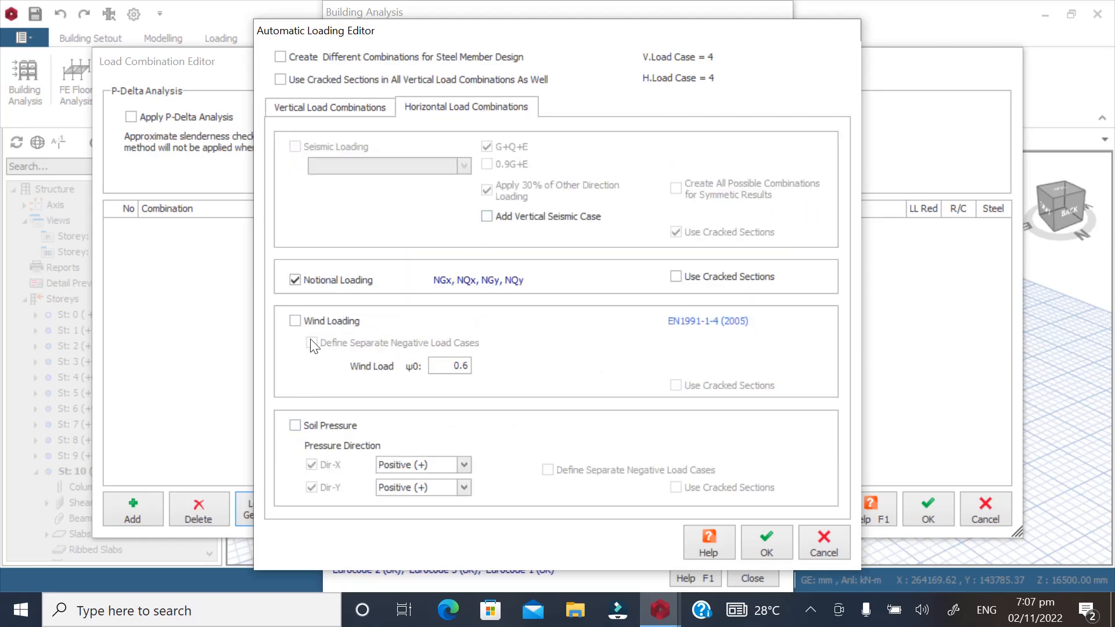
left_click(295, 321)
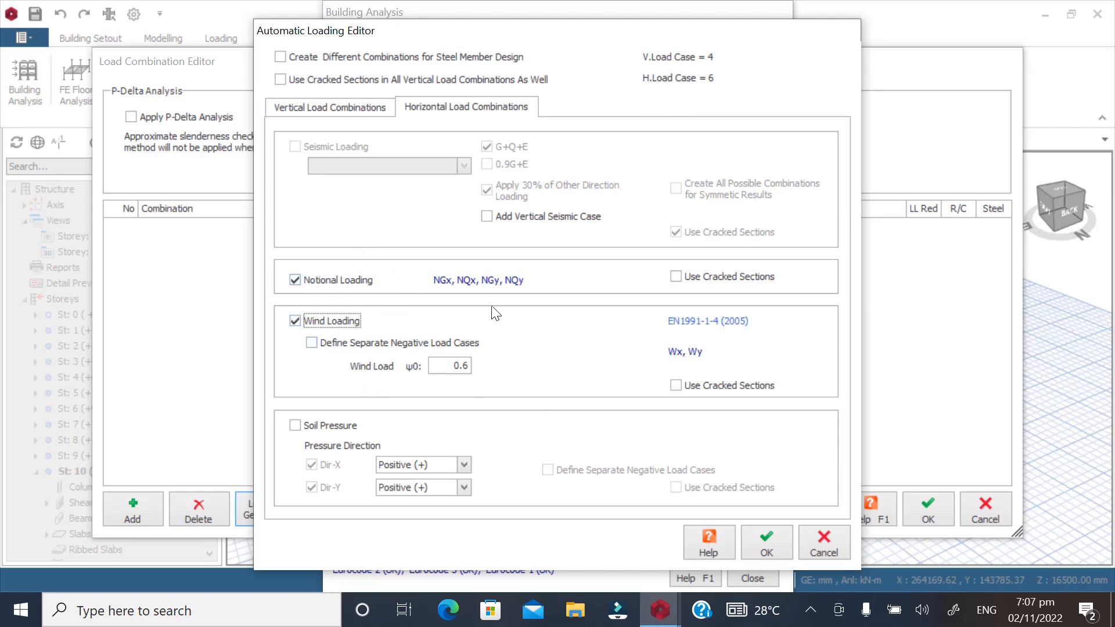
left_click(757, 535)
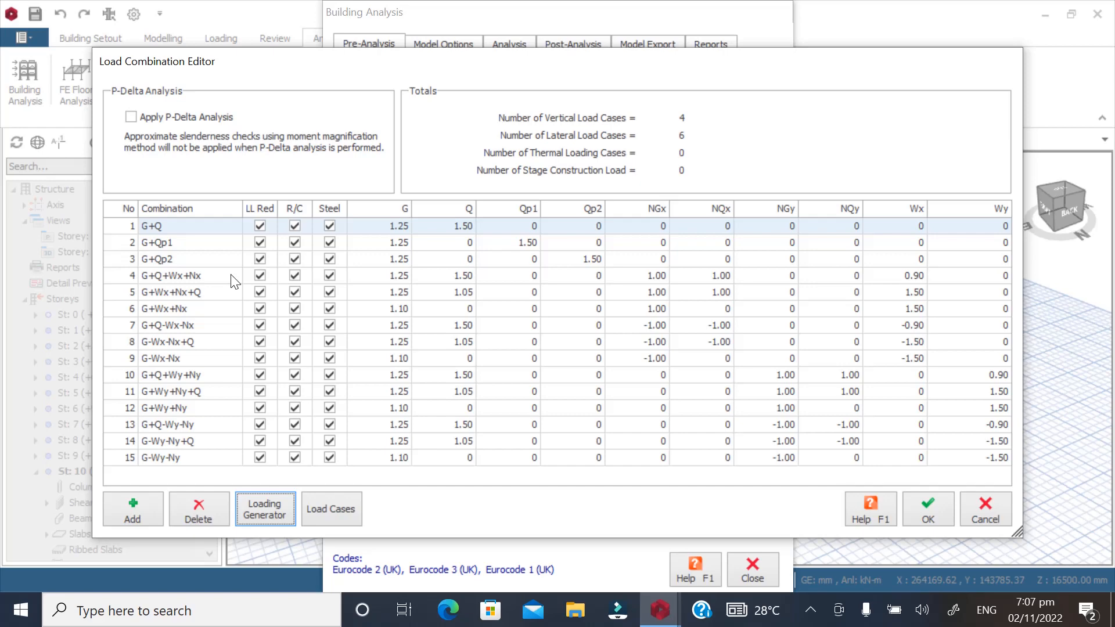
Delete all generated load combinations one by one, starting from the last one, G-Wy-Ny
left_click(150, 458)
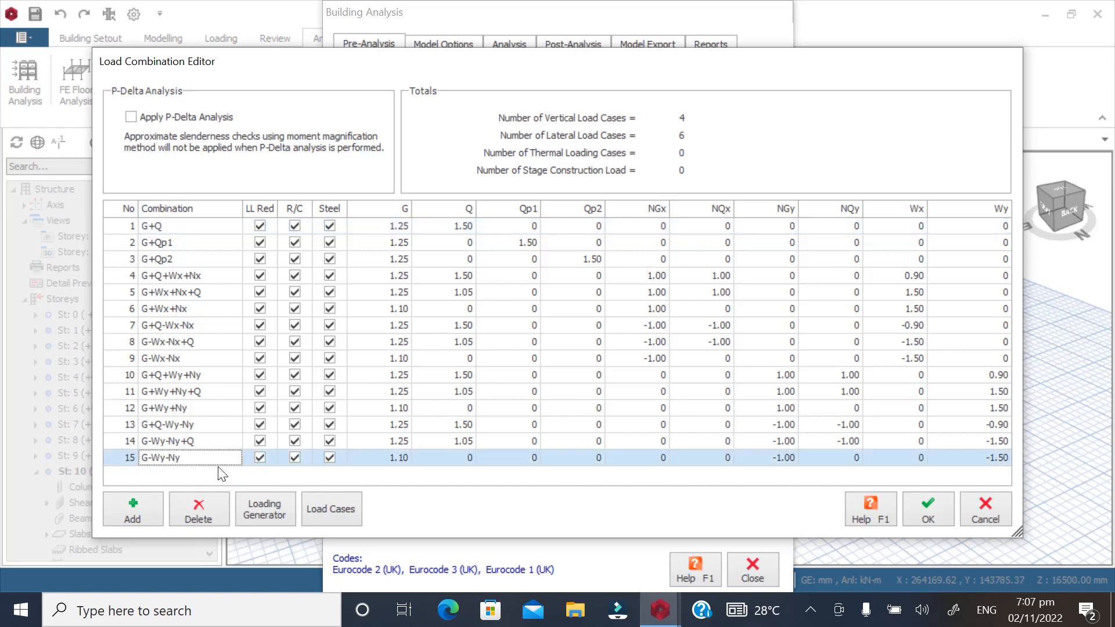
left_click(198, 508)
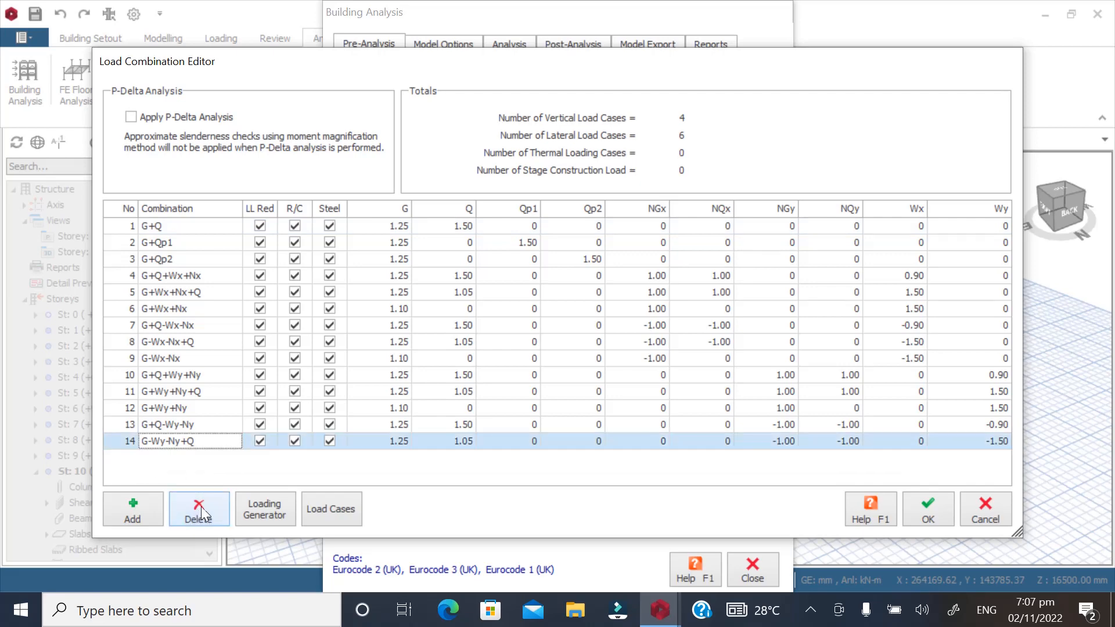
left_click(198, 505)
left_click(198, 503)
left_click(197, 503)
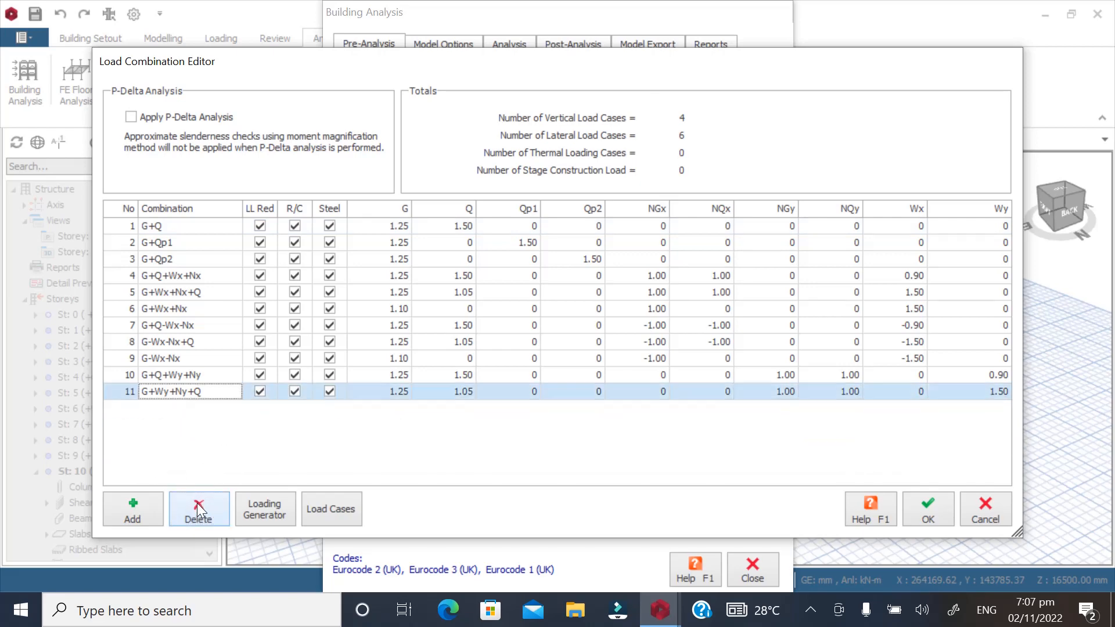
left_click(196, 503)
left_click(197, 503)
left_click(196, 503)
left_click(197, 503)
left_click(197, 503)
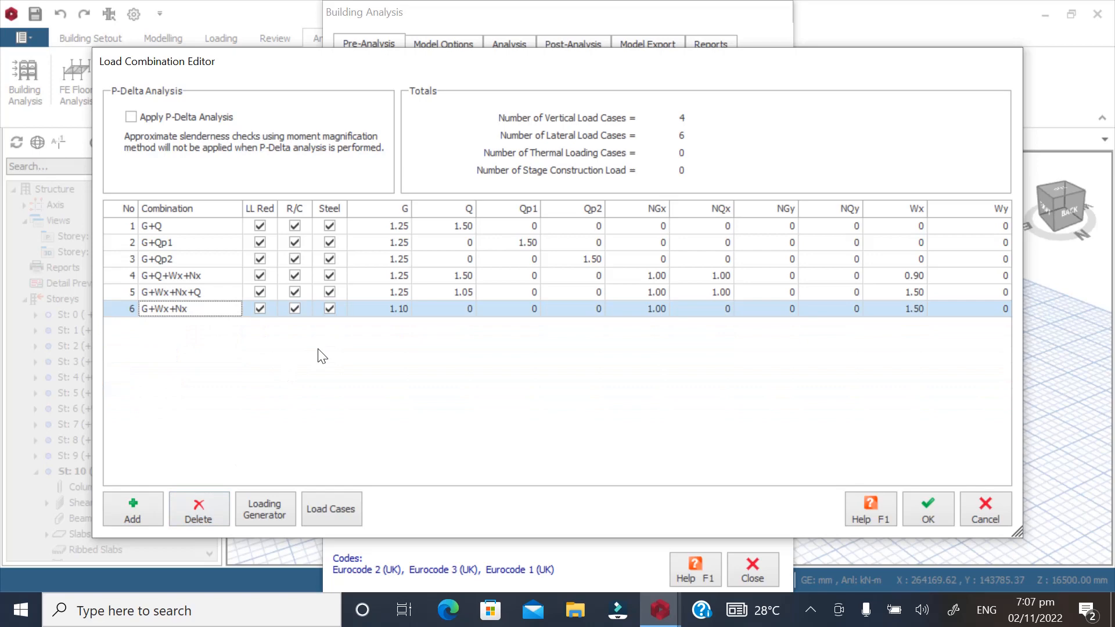
left_click(198, 507)
left_click(197, 507)
left_click(197, 507)
left_click(198, 507)
left_click(198, 507)
left_click(198, 507)
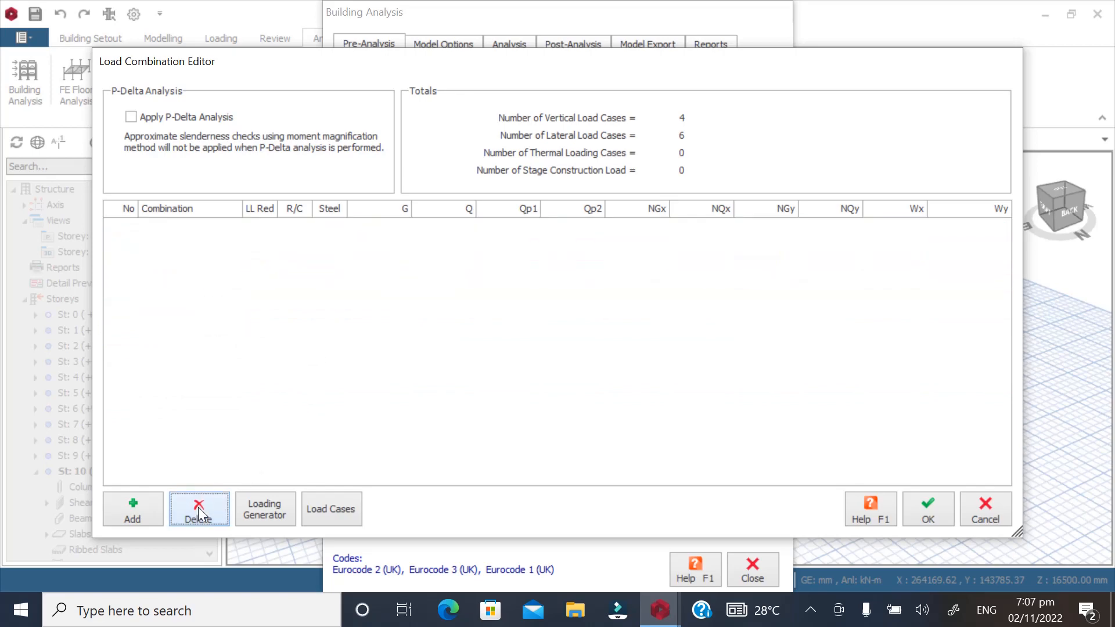
Regenerate the full set of load combinations with Wind Loading included and accept the load combination settings
left_click(267, 520)
left_click(454, 109)
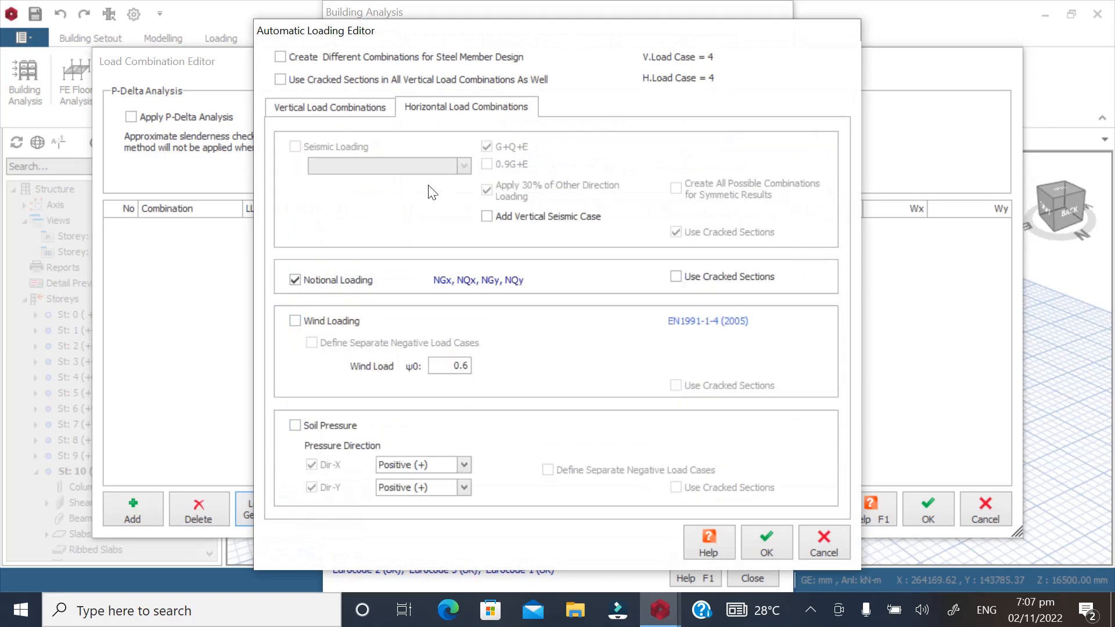
left_click(300, 327)
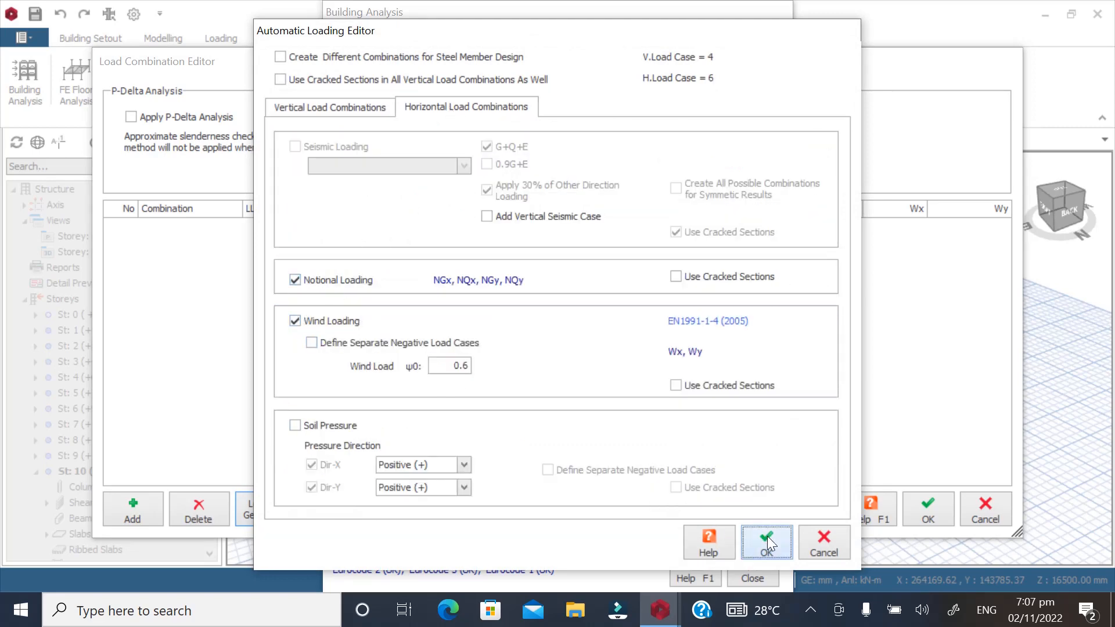
left_click(768, 536)
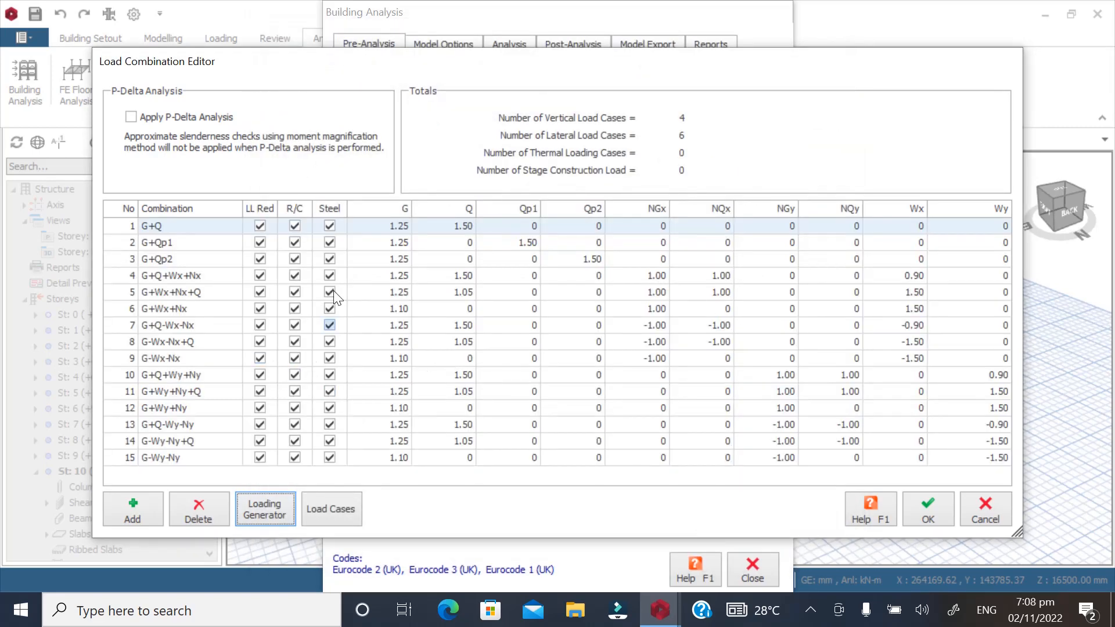
left_click(923, 506)
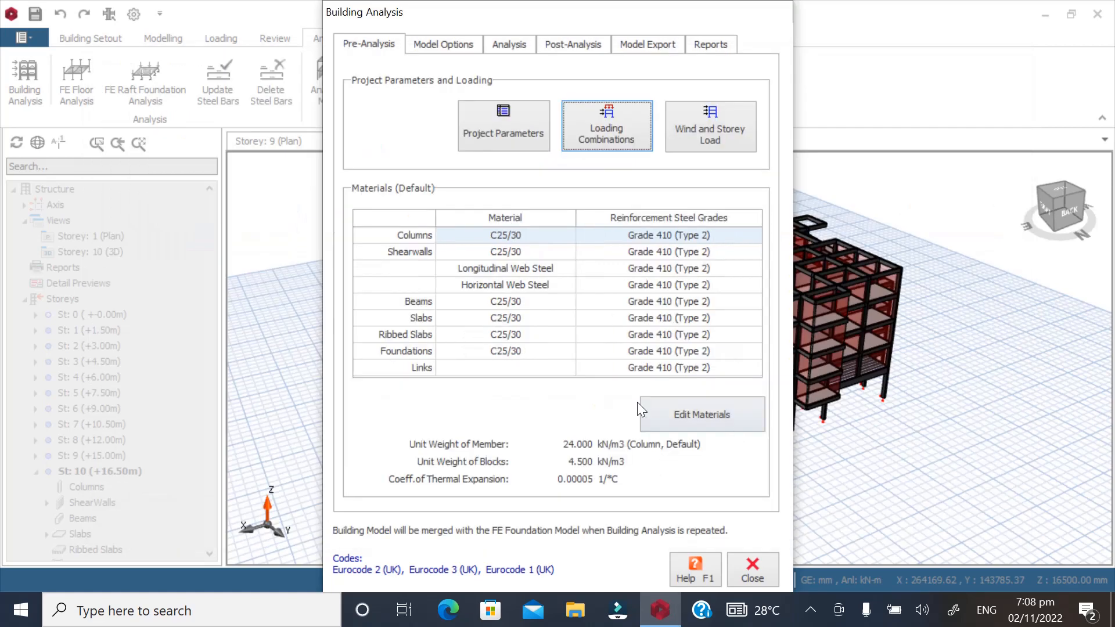
Set the basic wind speed to 15 m/s in the wind load calculator and apply the calculated wind loads
left_click(715, 129)
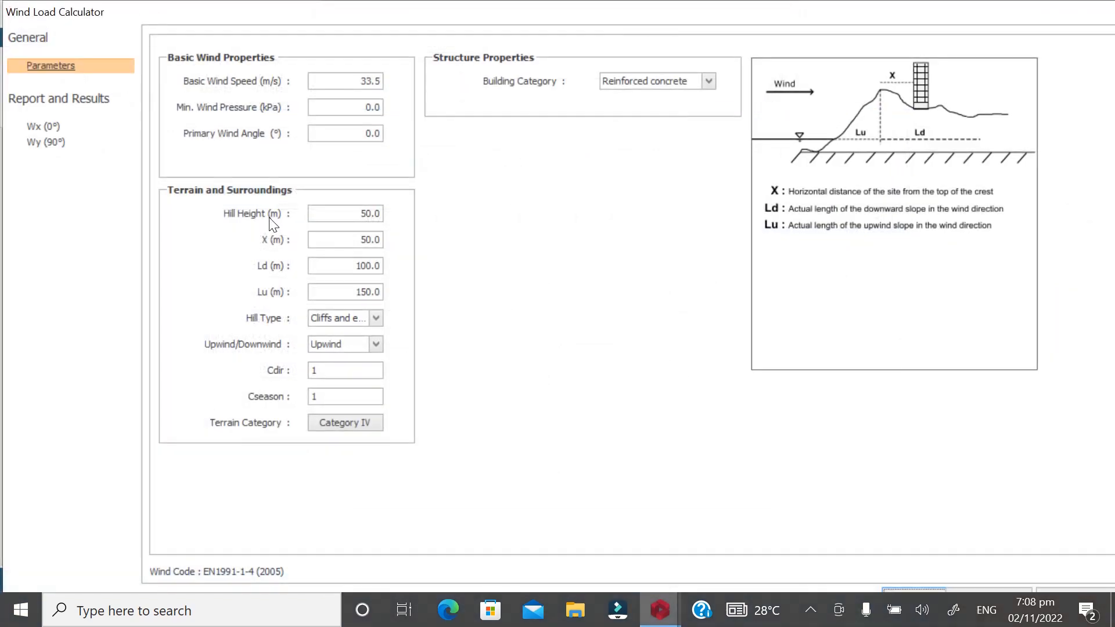
left_click(346, 80)
type("15")
double_click(430, 17)
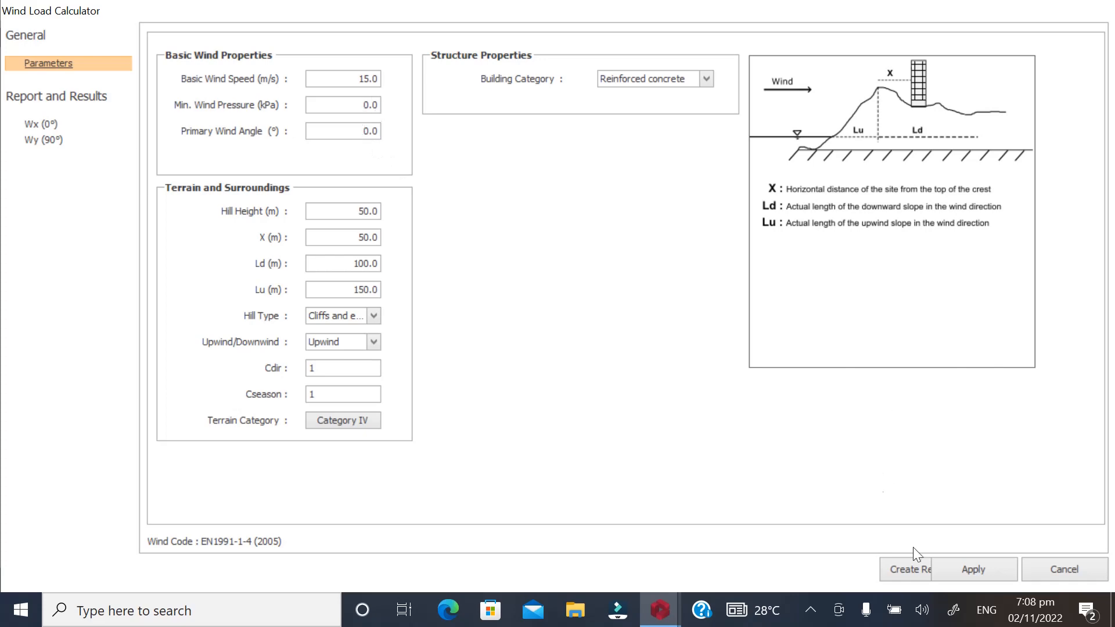
left_click(970, 566)
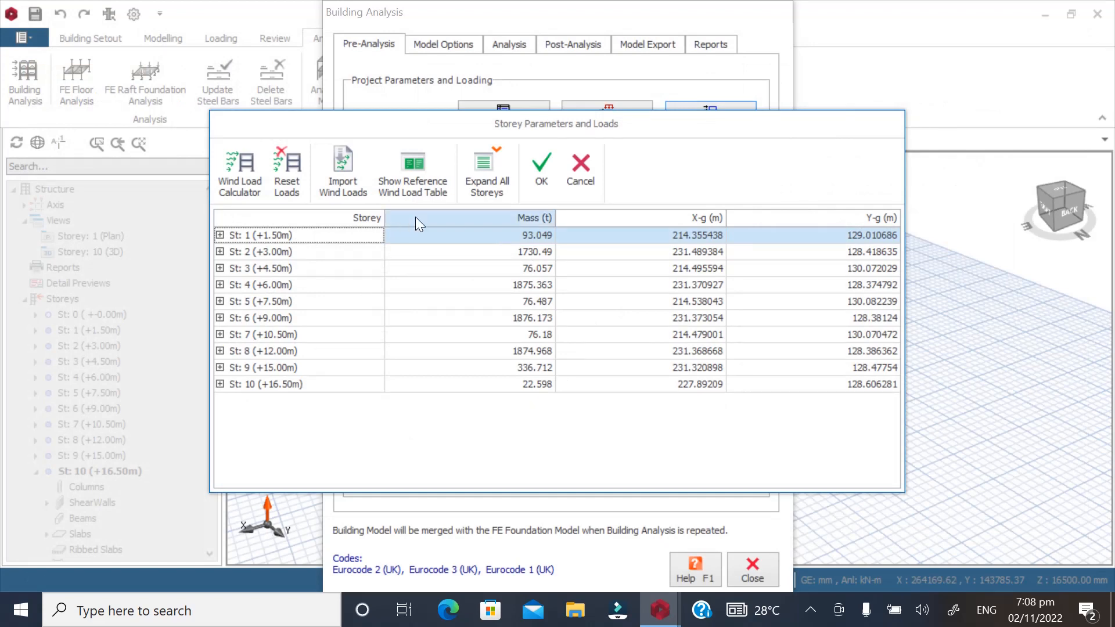
Expand all storeys to check the Wx and Wy forces of storey 1, and accept the storey loads
left_click(484, 183)
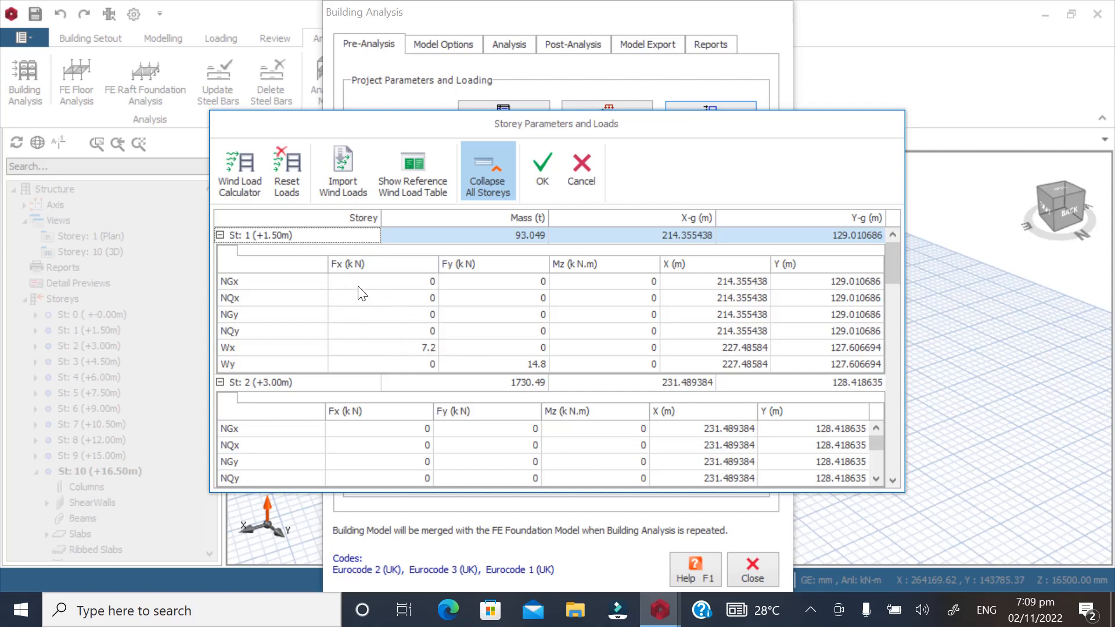
left_click(413, 349)
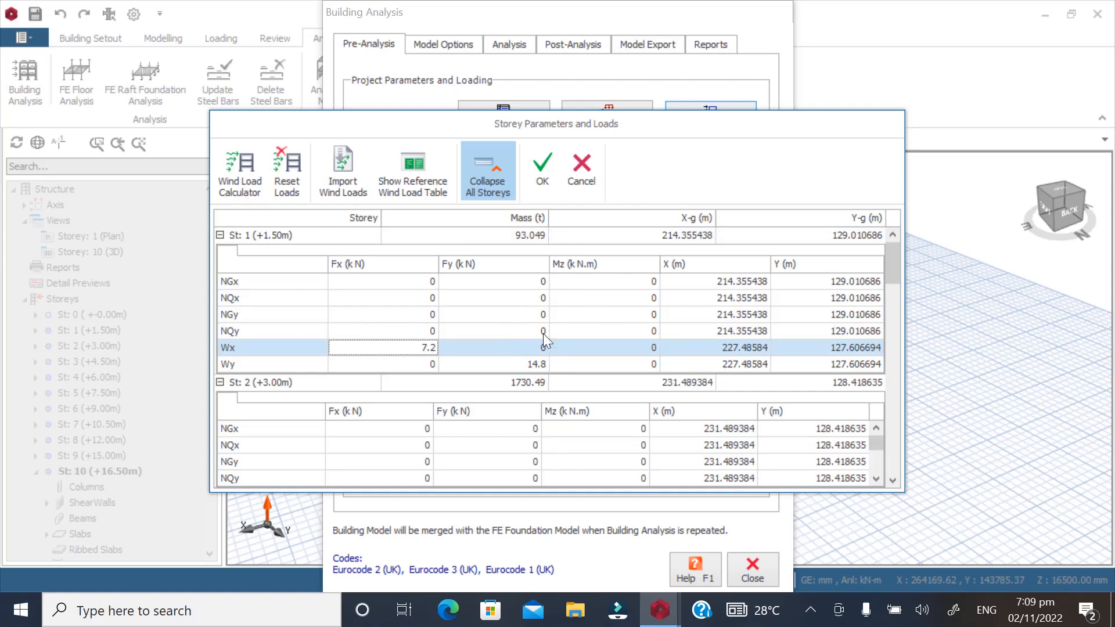
left_click(533, 364)
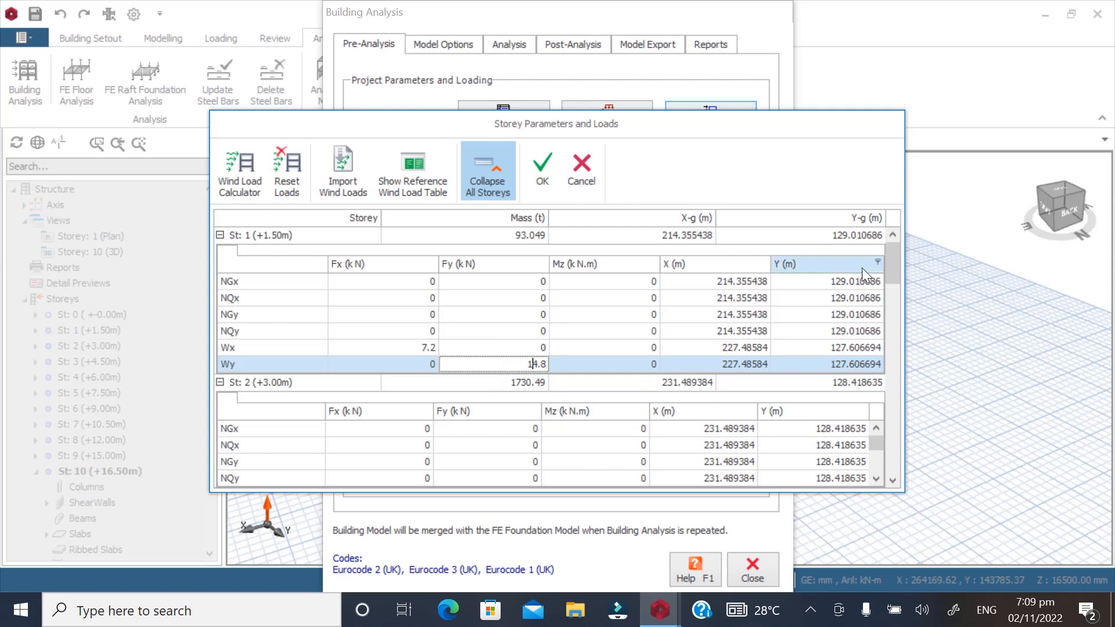
mouse_move(891, 270)
left_mouse_down()
mouse_move(897, 385)
mouse_move(885, 467)
mouse_move(884, 253)
left_mouse_up()
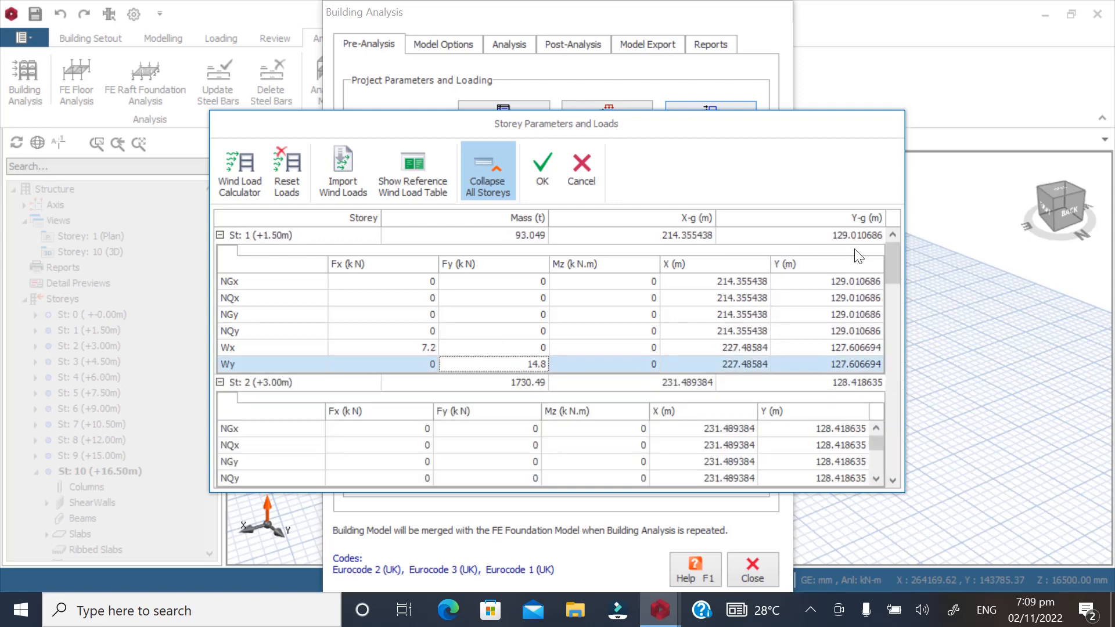
left_click(546, 169)
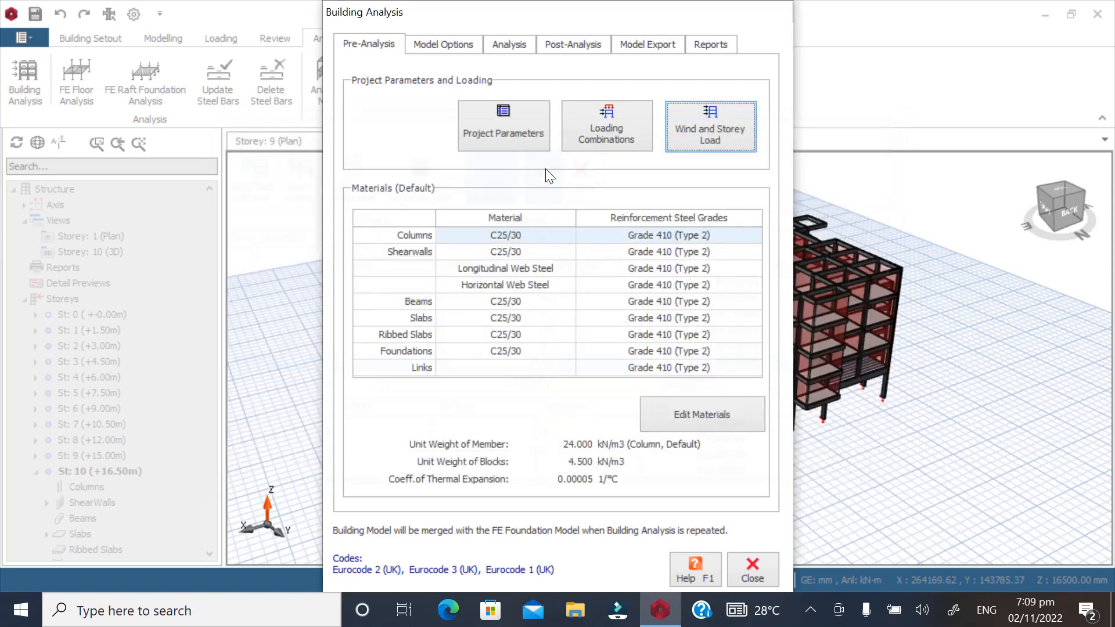
Set the rigid zones in the general model options to Reduced by %25
left_click(446, 47)
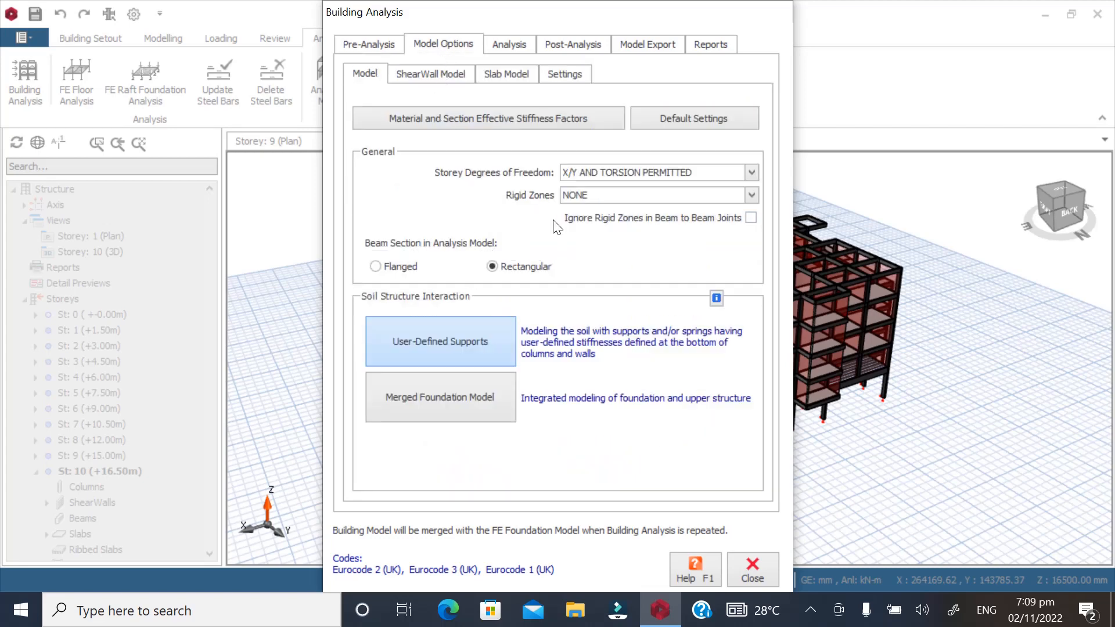
left_click(750, 197)
left_click(597, 225)
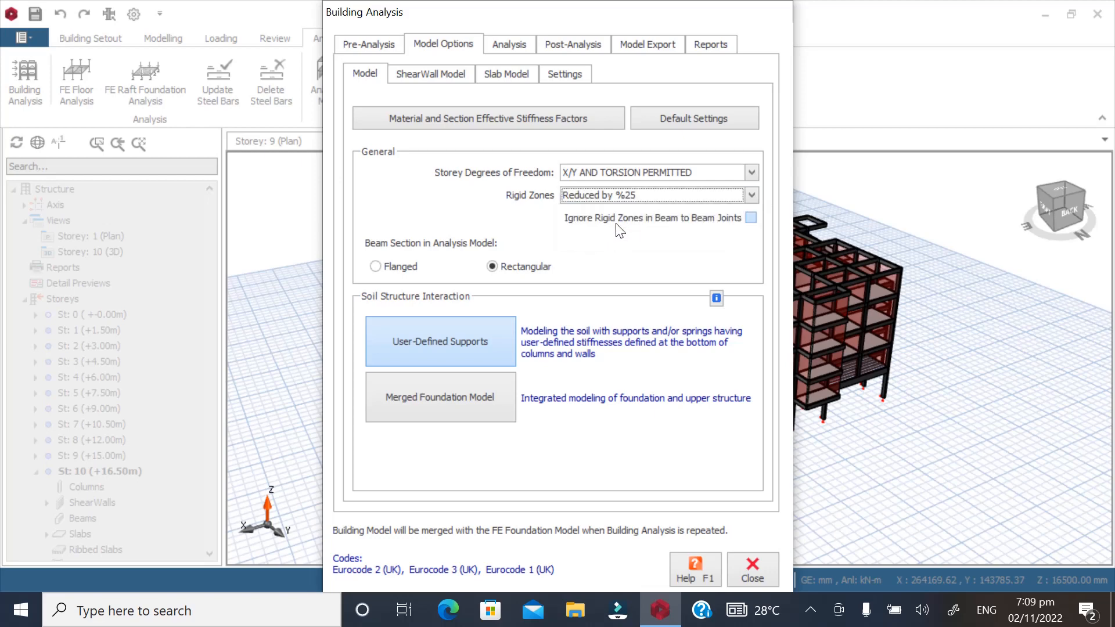
Switch the shear wall model to Finite Elements Shell Model and check its shell width and height
left_click(412, 72)
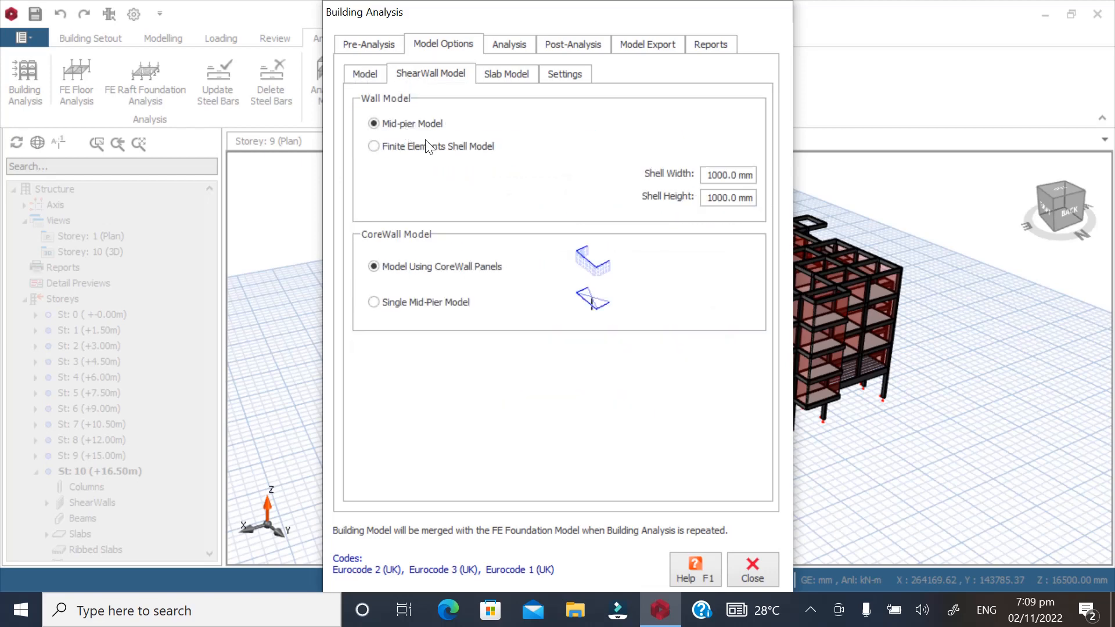
left_click(377, 149)
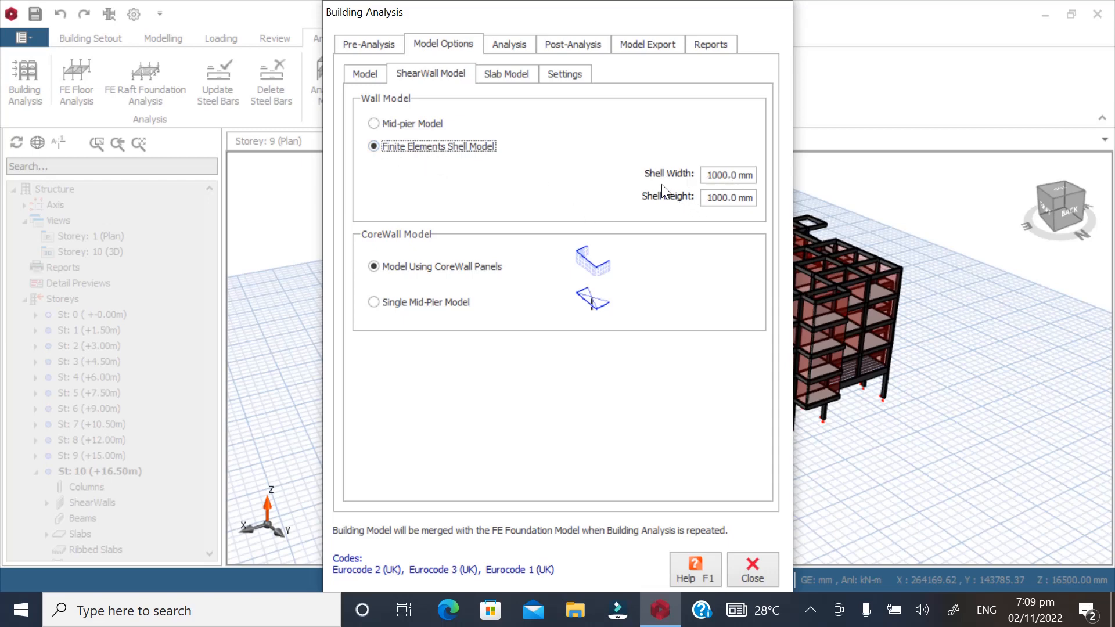
left_click(707, 178)
left_click(721, 197)
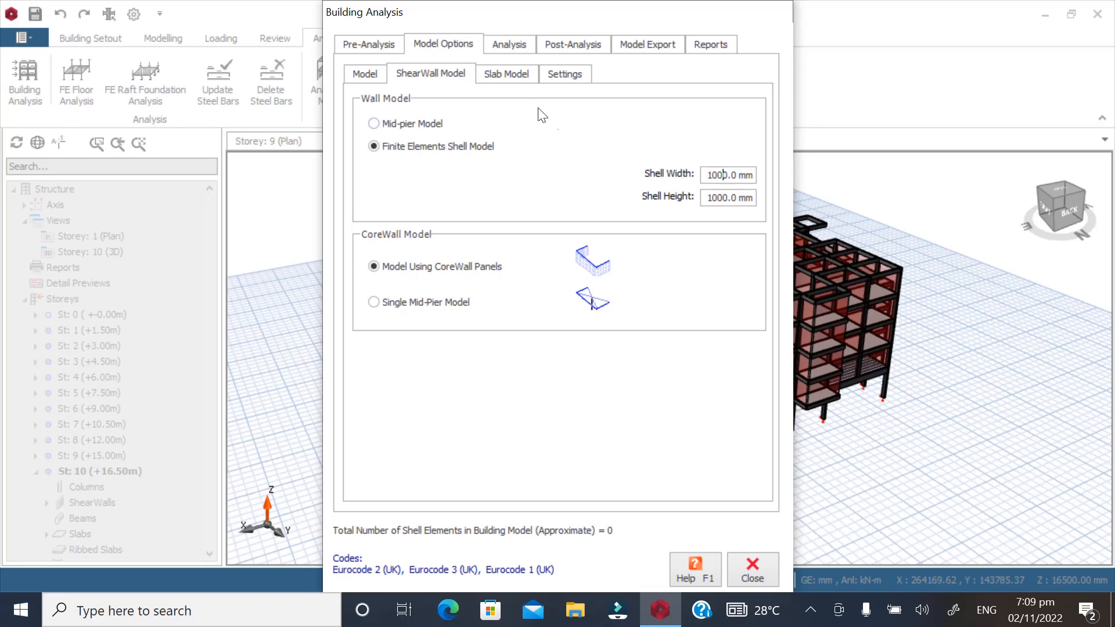
Include slabs in the building model and mark storeys 1 to 8 to be meshed
left_click(507, 75)
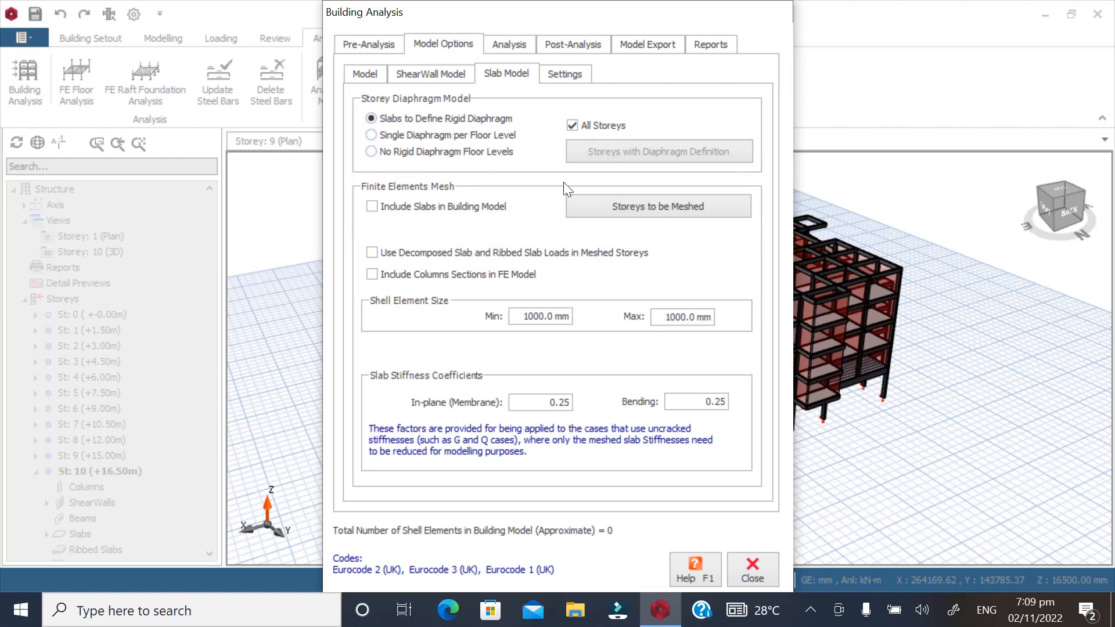
left_click(372, 209)
left_click(662, 210)
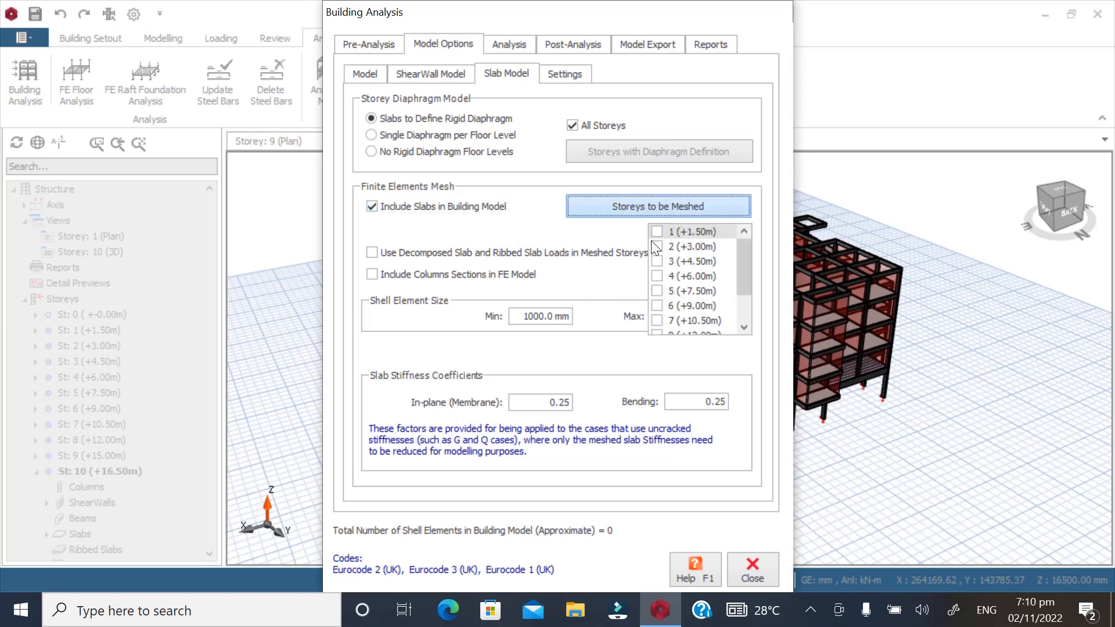
left_click(659, 235)
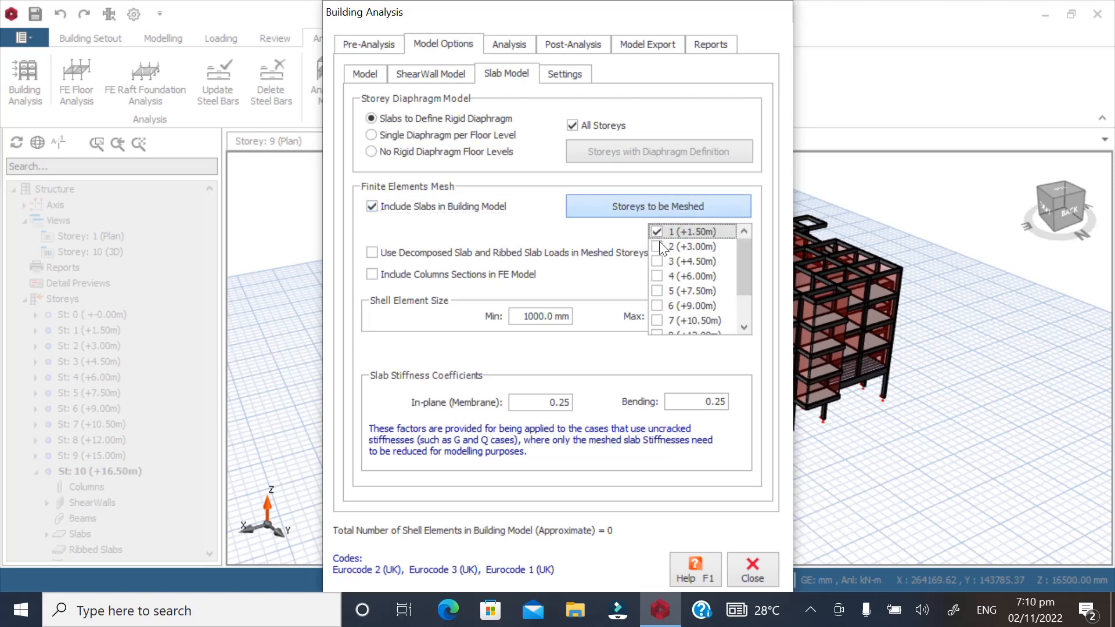
left_click(658, 246)
left_click(657, 262)
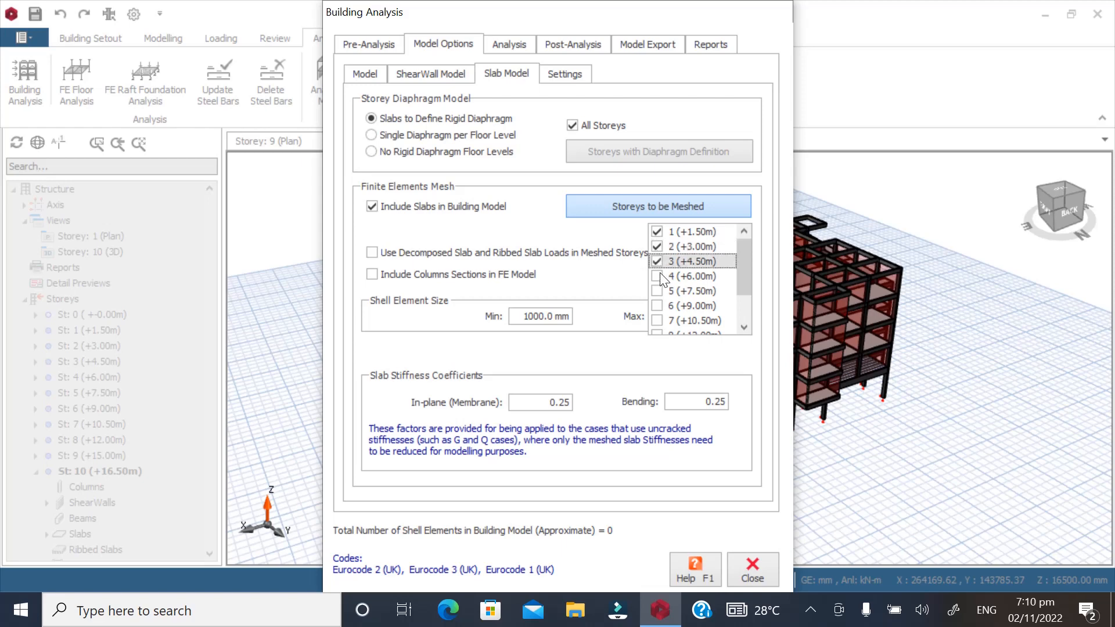
left_click(659, 276)
left_click(659, 290)
left_click(659, 288)
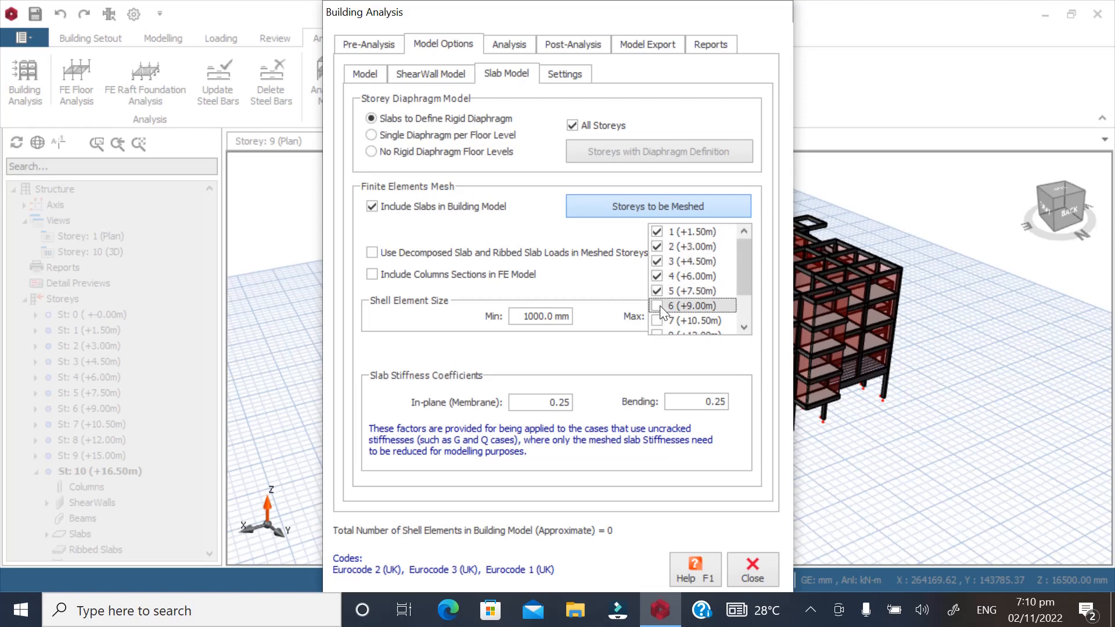
left_click(659, 305)
left_click(661, 319)
scroll(673, 318, "down", 1)
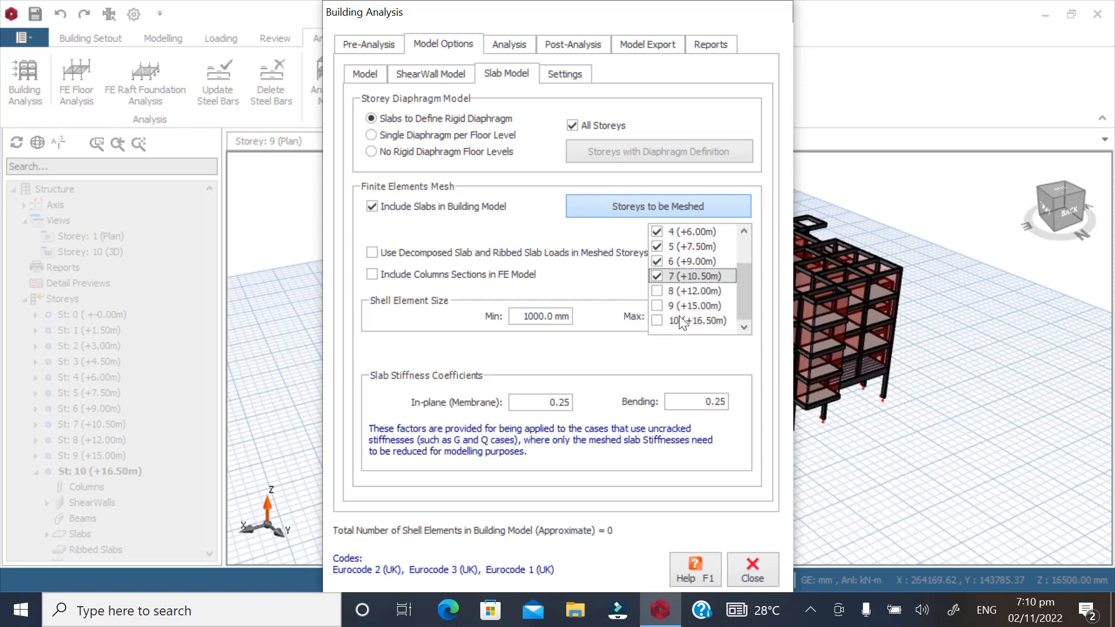
left_click(656, 290)
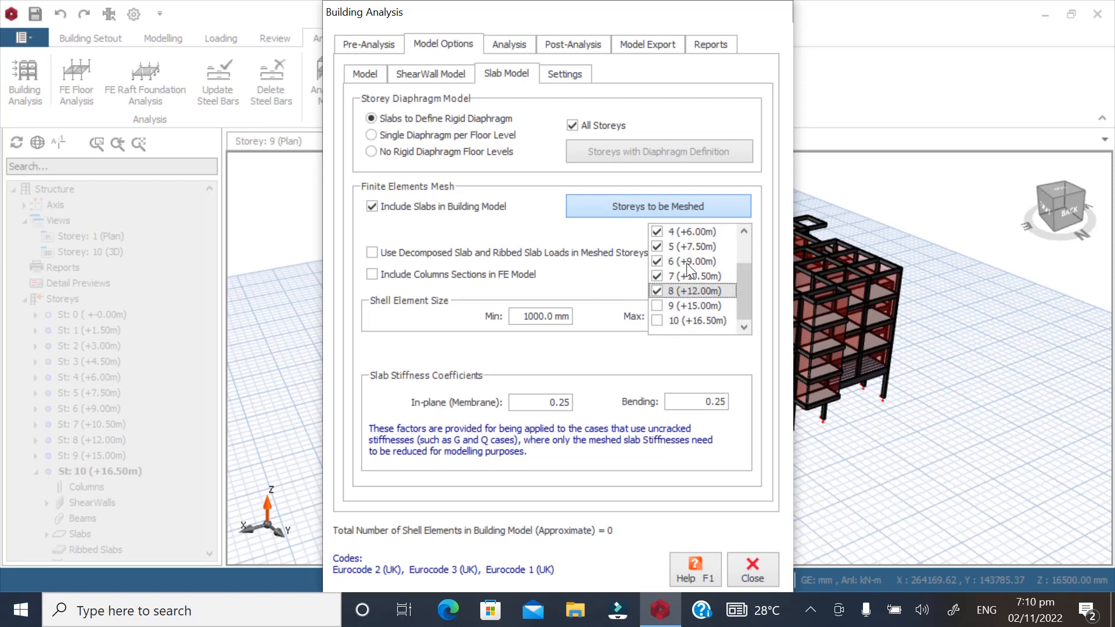
Set the storey weight and center of gravity calculations to use decomposed beam loads, and leave the building analysis settings
left_click(564, 76)
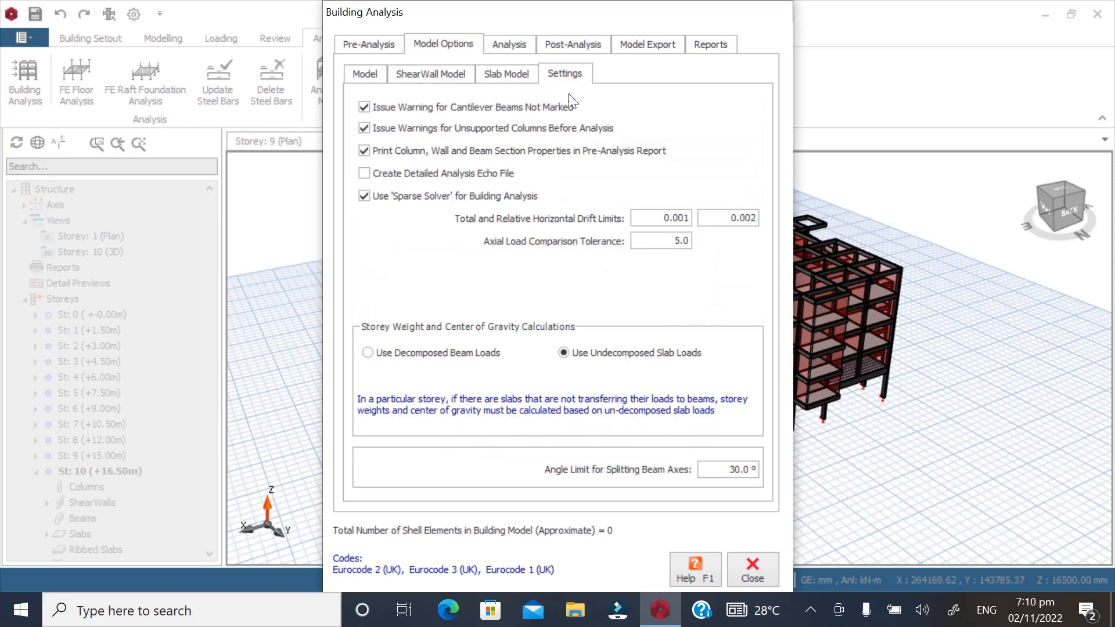
left_click(377, 353)
left_click(505, 43)
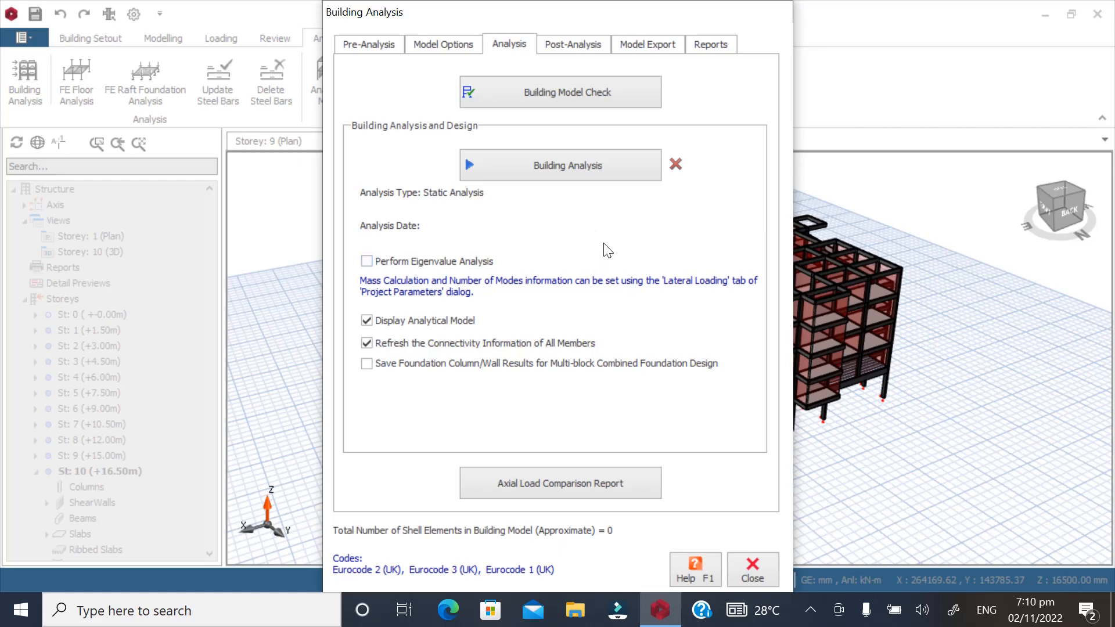
left_click(746, 570)
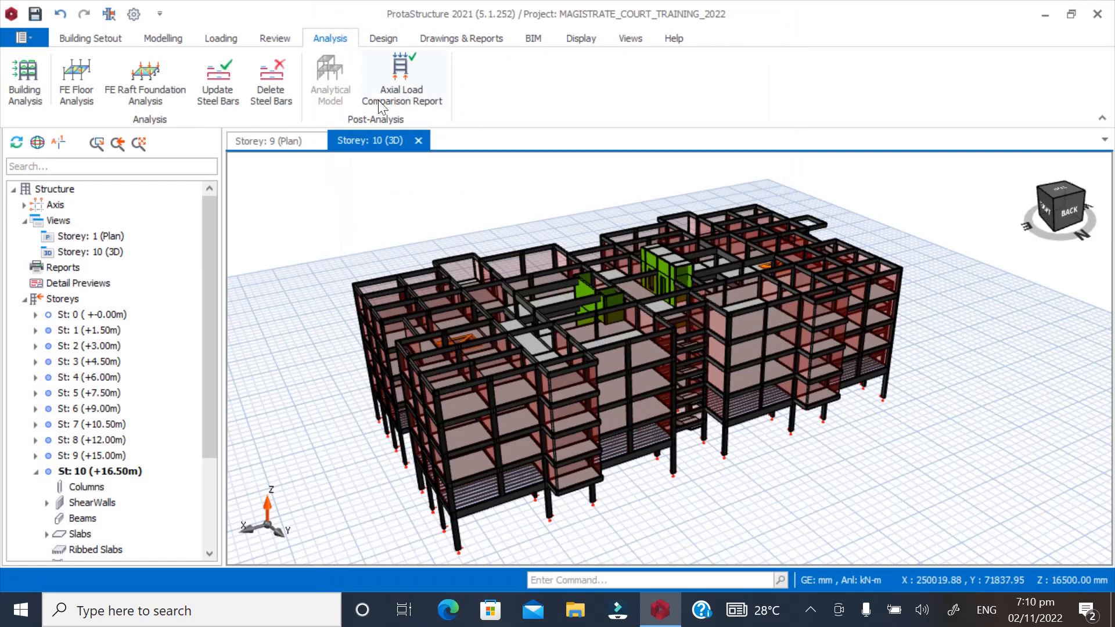
Run the FE beam load decomposition for all storeys without mesh pauses, accepting horizontal modelling of raised or lowered beams and slabs
left_click(230, 42)
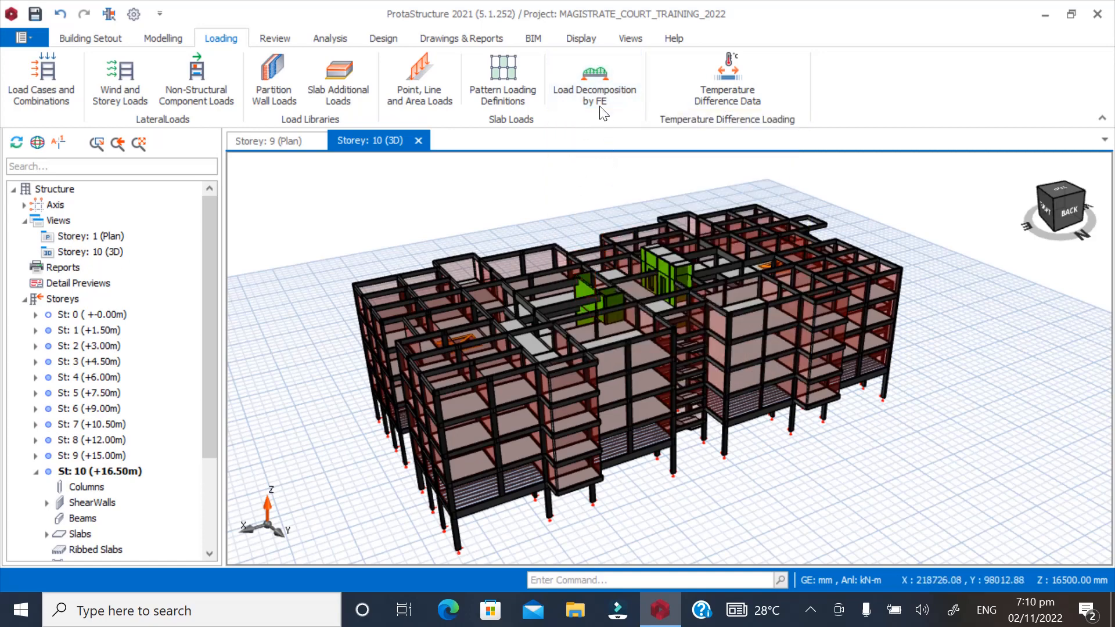
left_click(594, 78)
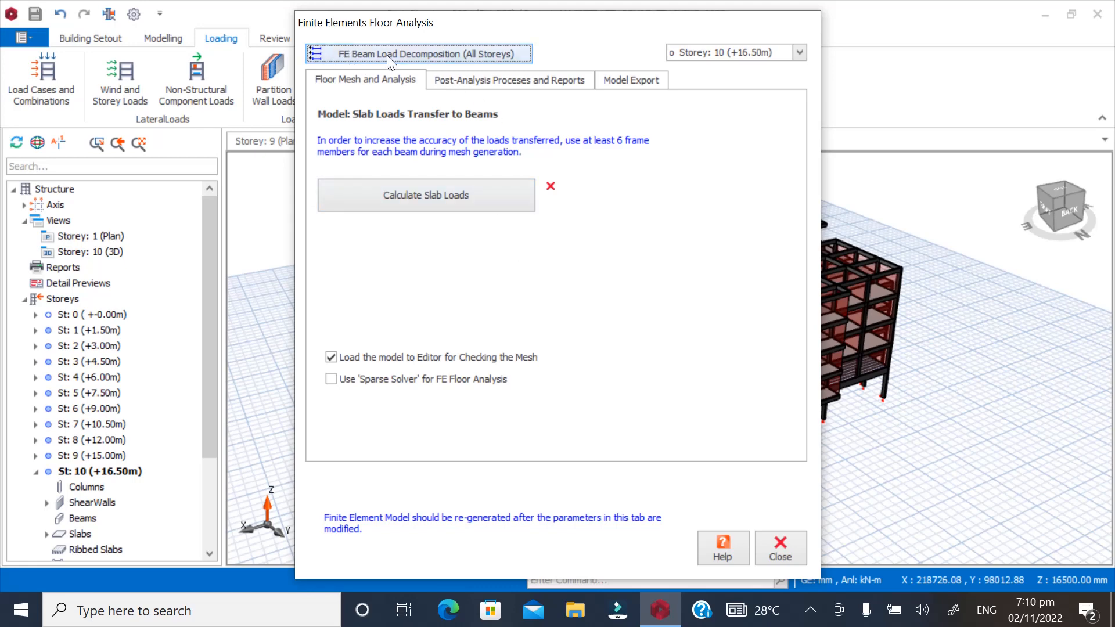
left_click(470, 52)
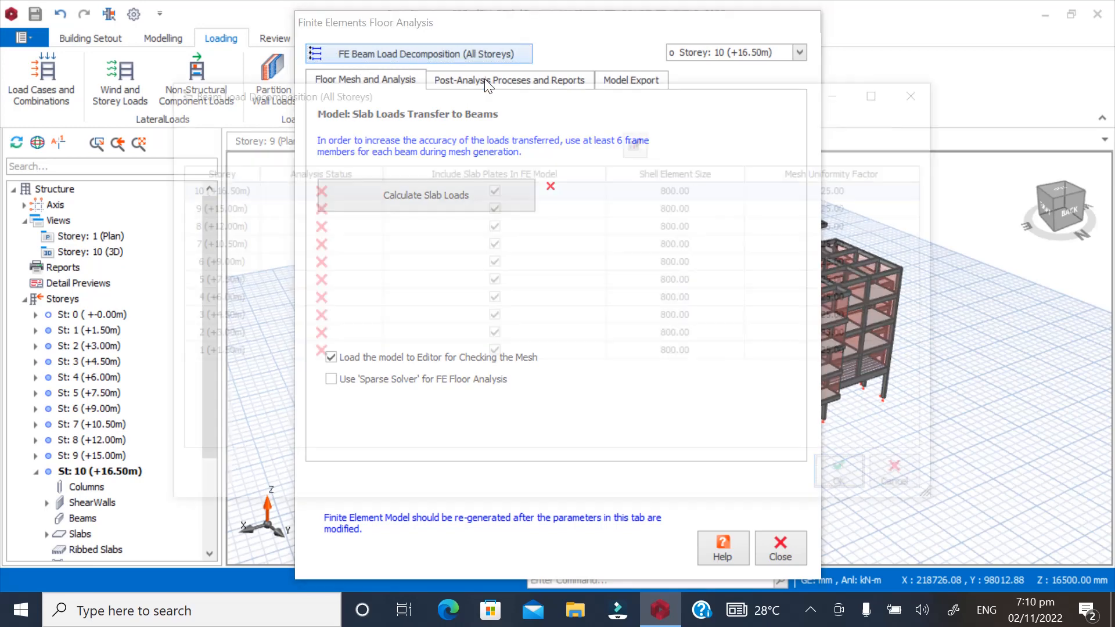
left_click(850, 481)
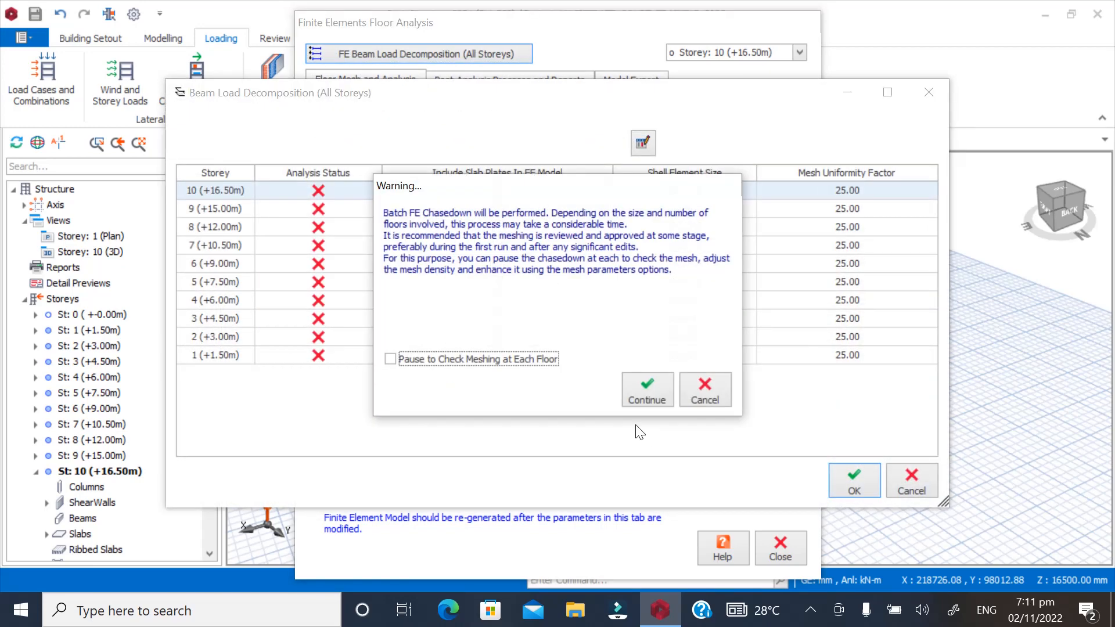
left_click(652, 392)
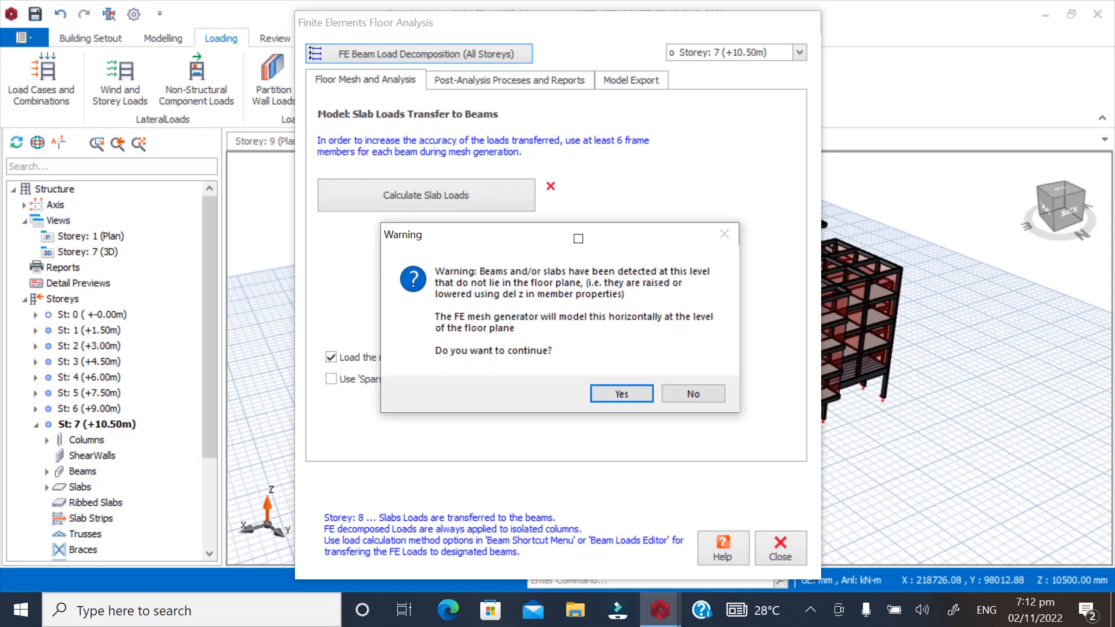
left_click(598, 392)
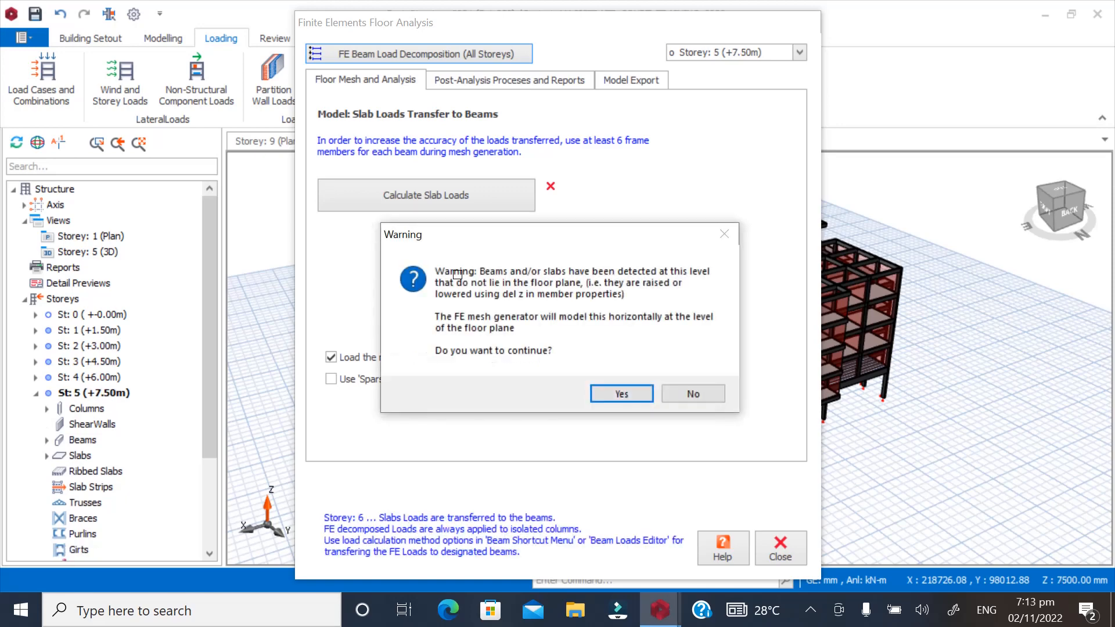
left_click(602, 393)
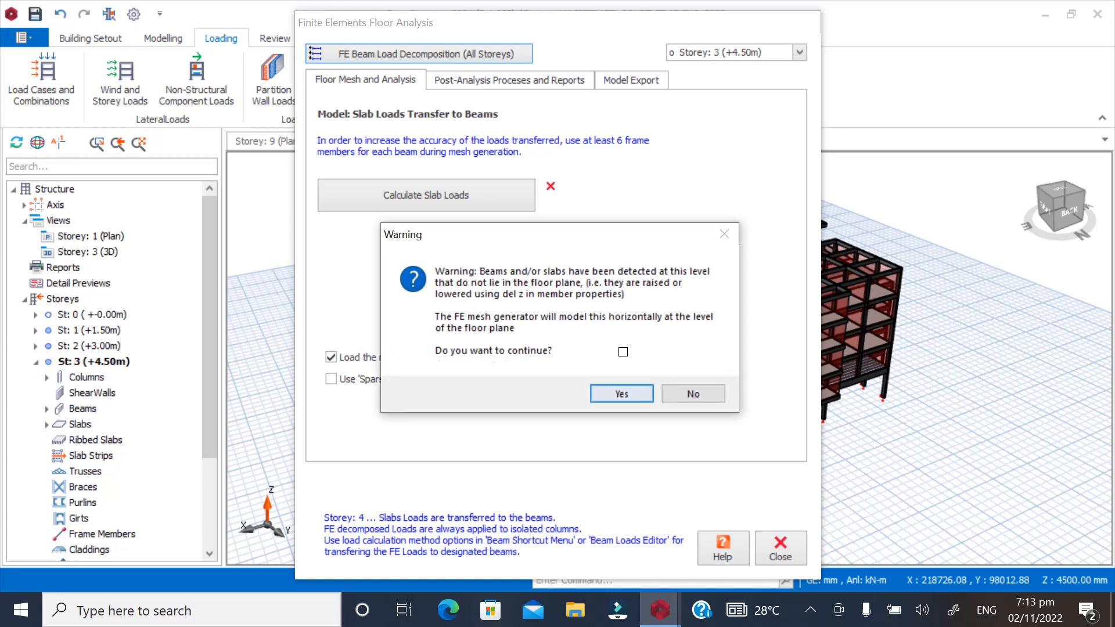
left_click(621, 394)
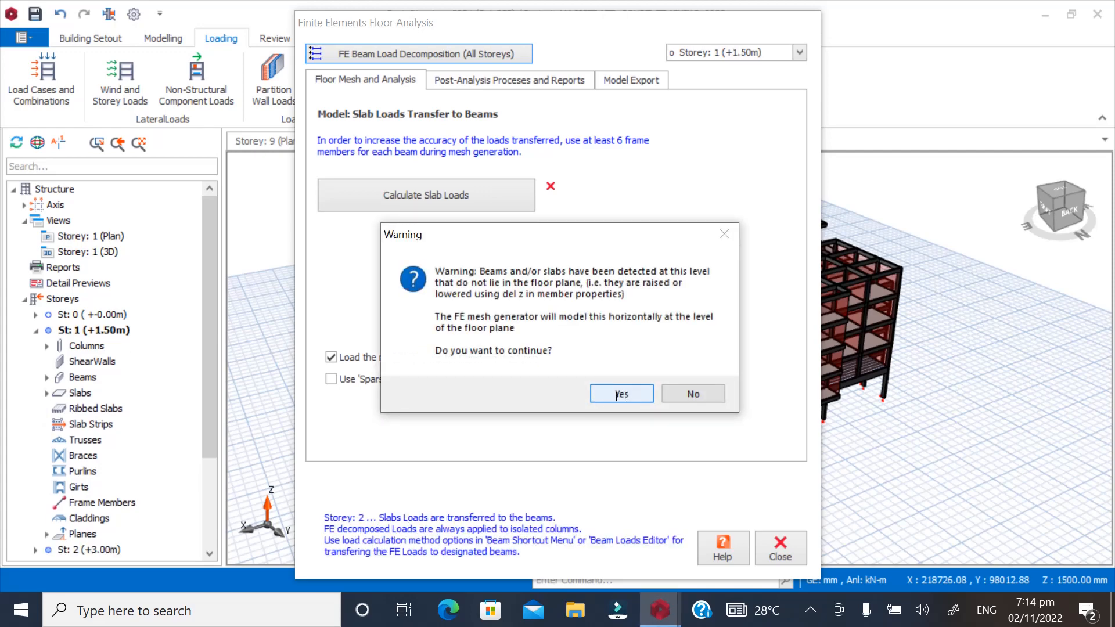
left_click(621, 397)
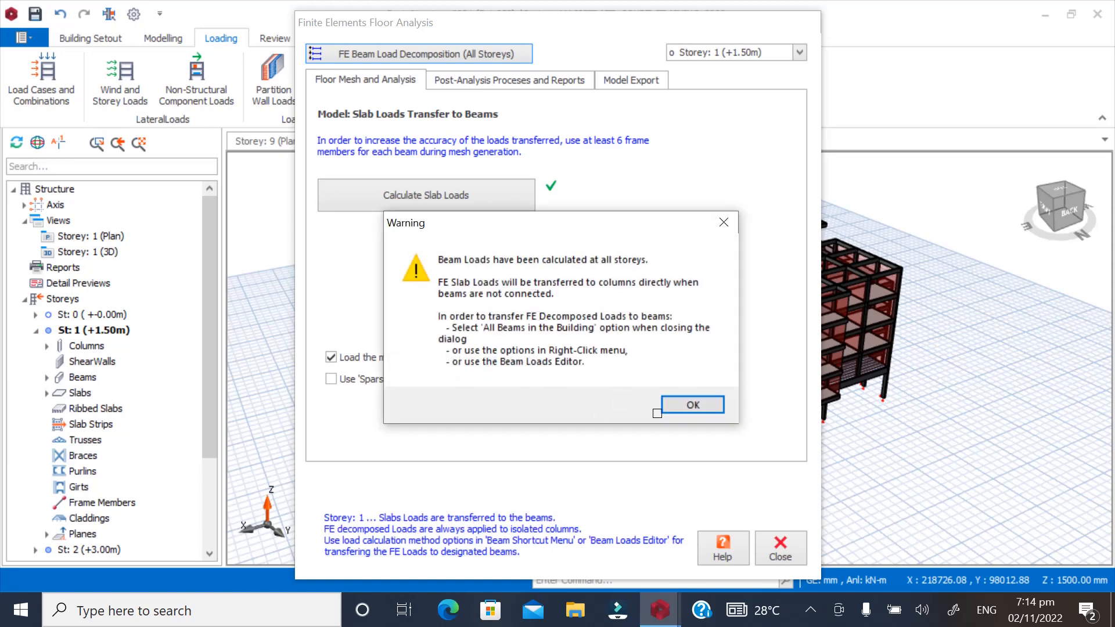
Apply the FE decomposed slab loads to all beams in the model and finish the floor analysis
left_click(696, 405)
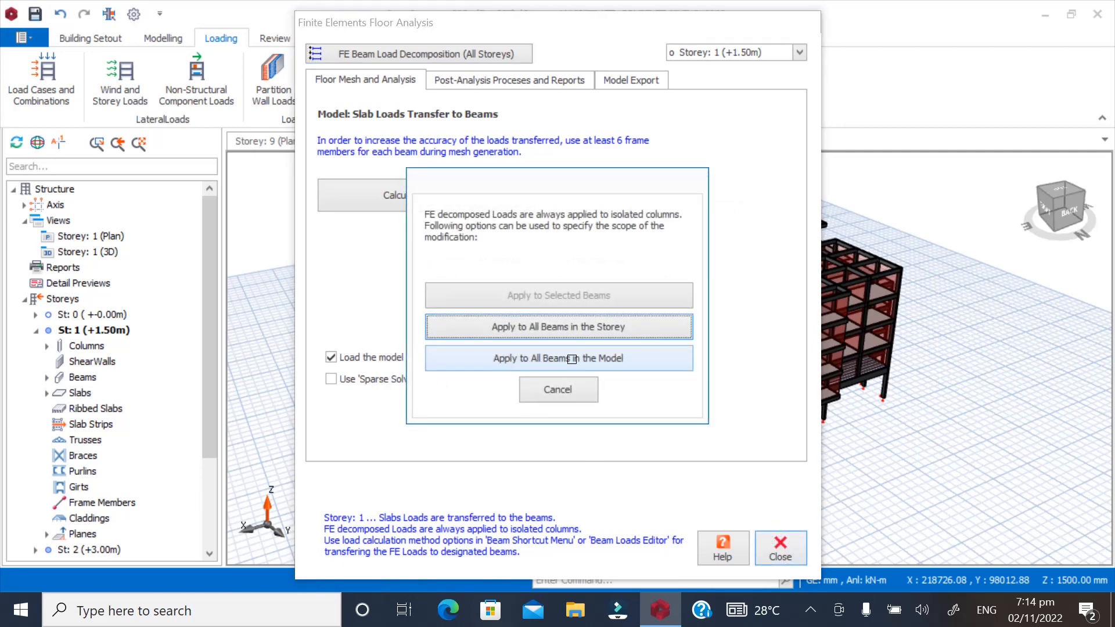
left_click(615, 358)
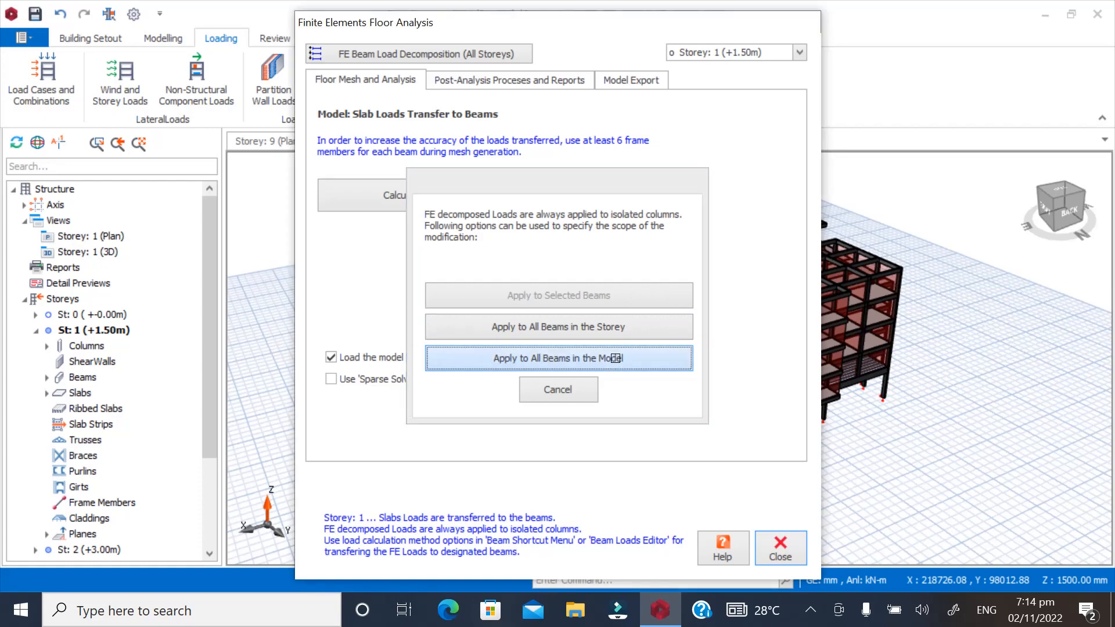
mouse_move(626, 528)
middle_mouse_down()
mouse_move(832, 477)
mouse_move(759, 512)
mouse_move(808, 495)
mouse_move(624, 517)
mouse_move(625, 464)
middle_mouse_up()
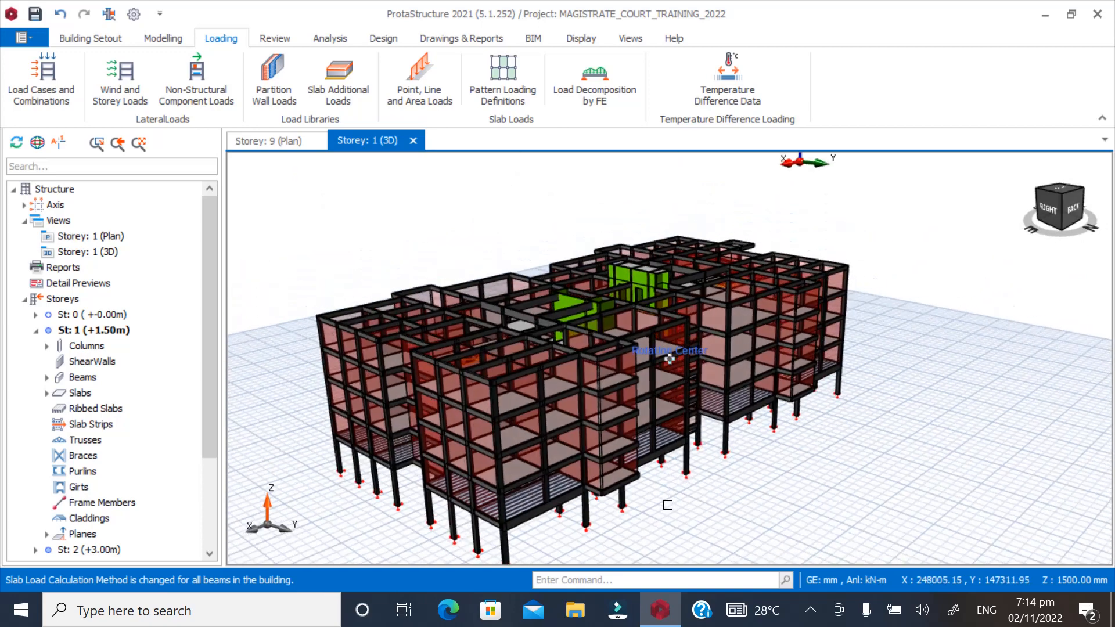
Run the static building analysis without any batch reinforcement or steel design, and acknowledge the axial load comparison and analysis summary
left_click(326, 44)
left_click(34, 99)
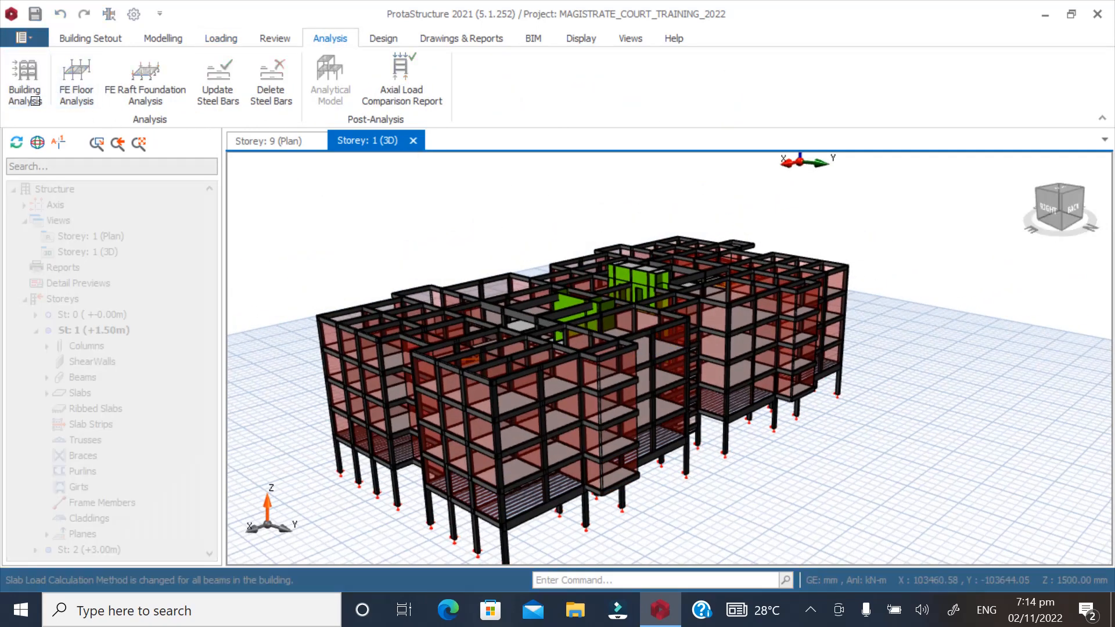
left_click(507, 49)
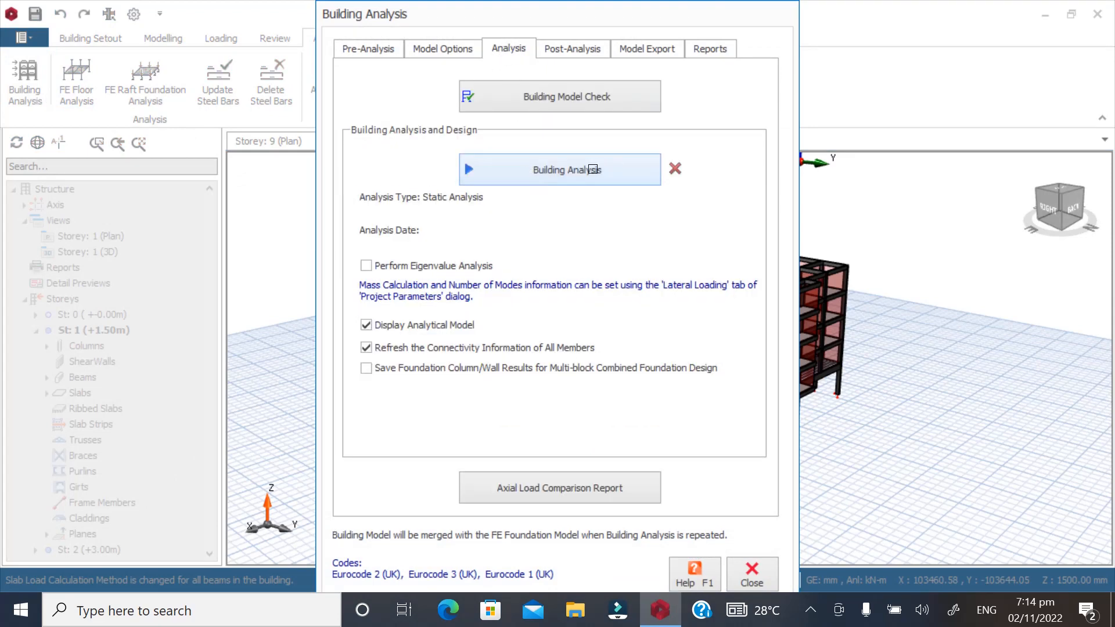
left_click(571, 169)
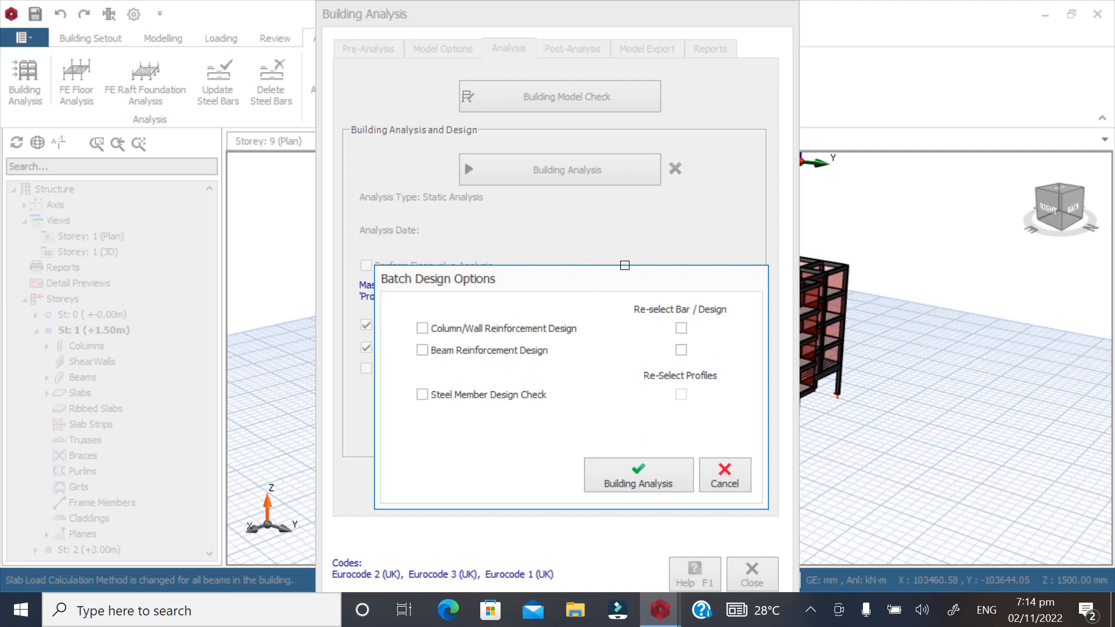
left_click_drag(592, 282, 602, 221)
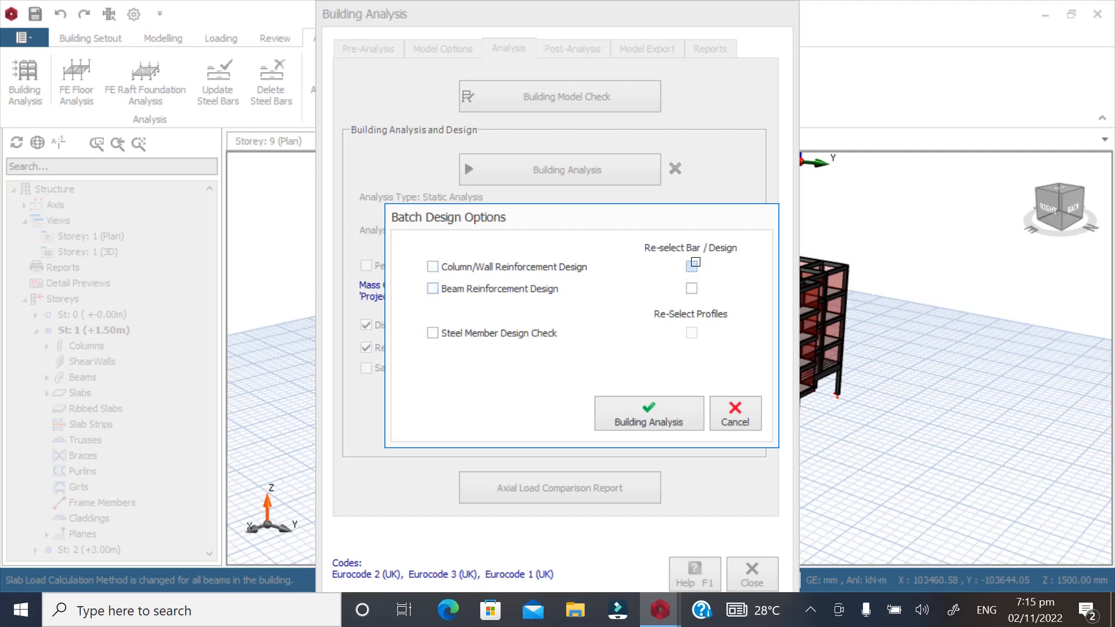
left_click(641, 416)
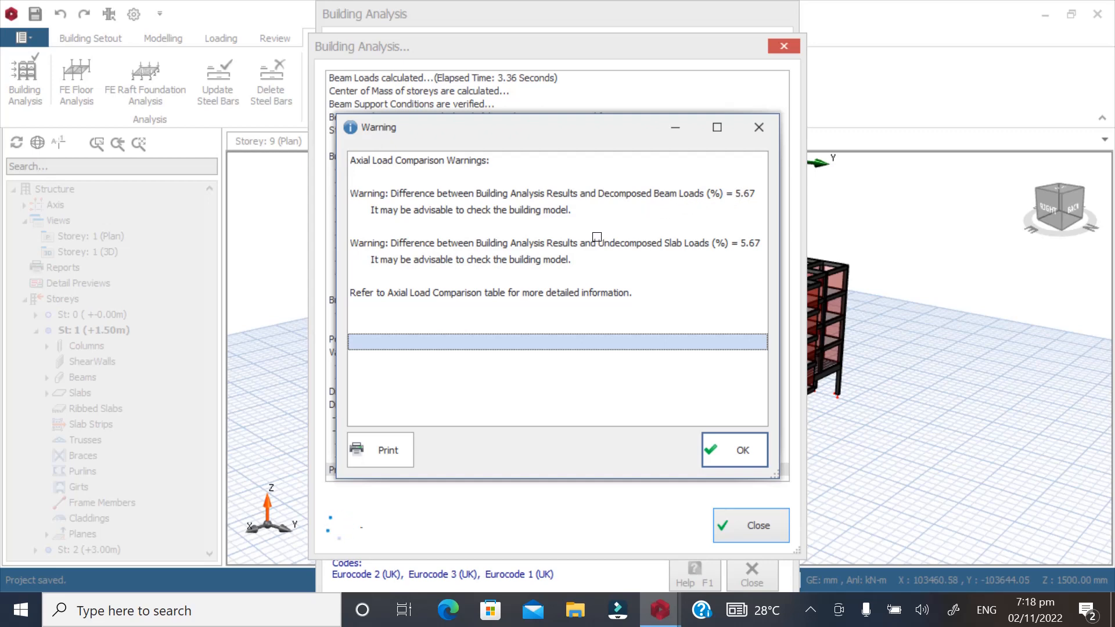
left_click(728, 447)
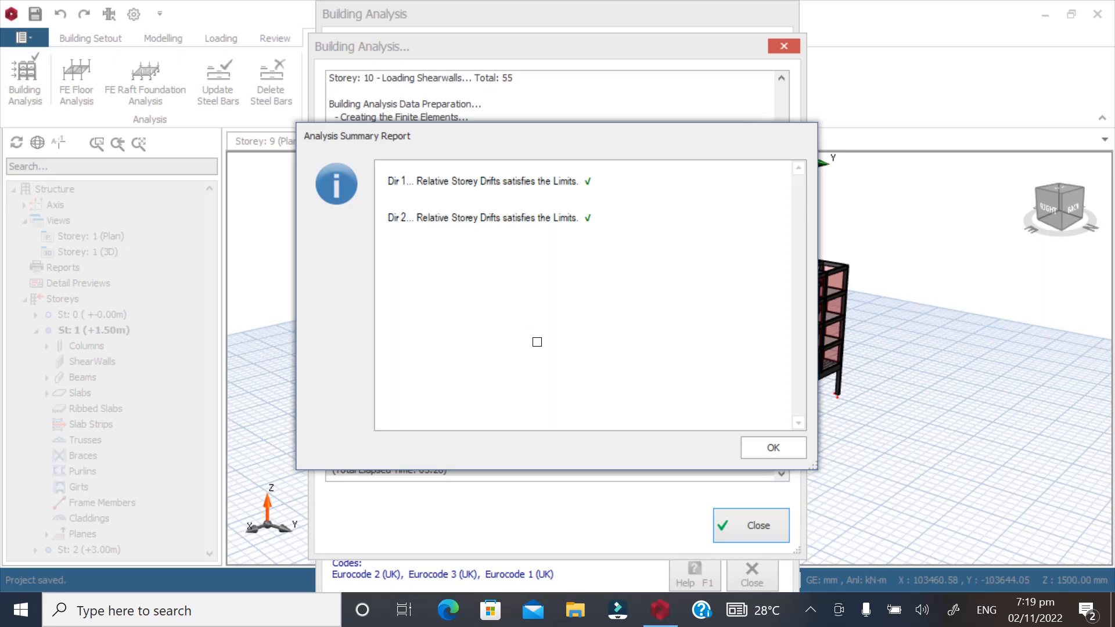
left_click(769, 450)
left_click(749, 525)
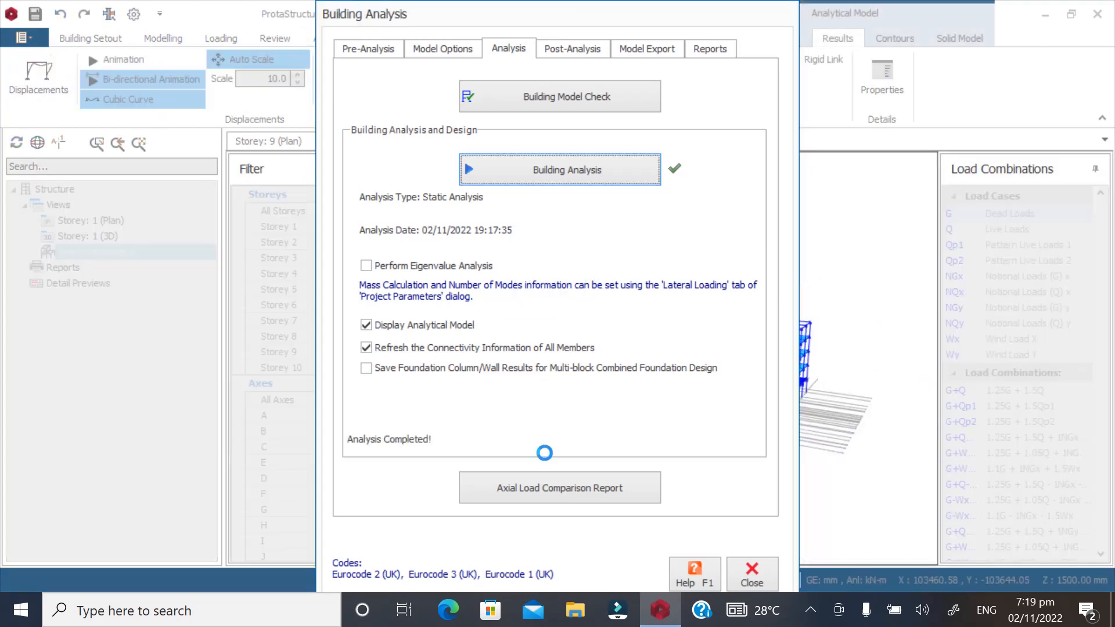
Display the analytical model from the analysis results and view its displacements under the G+Q combination (1.25G + 1.5Q)
left_click(552, 50)
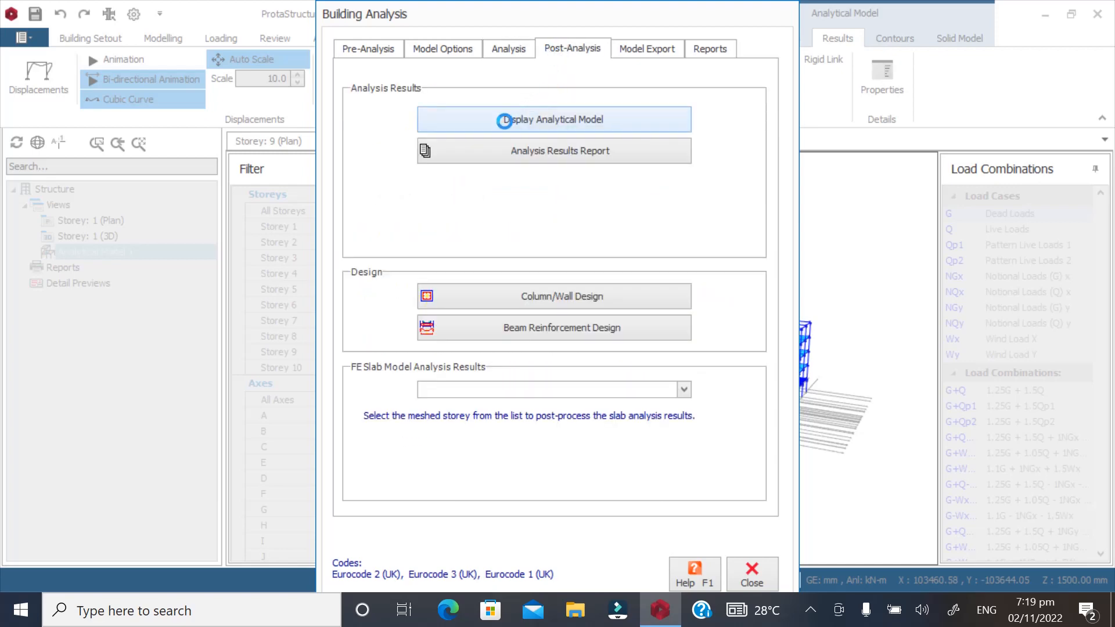
left_click(504, 121)
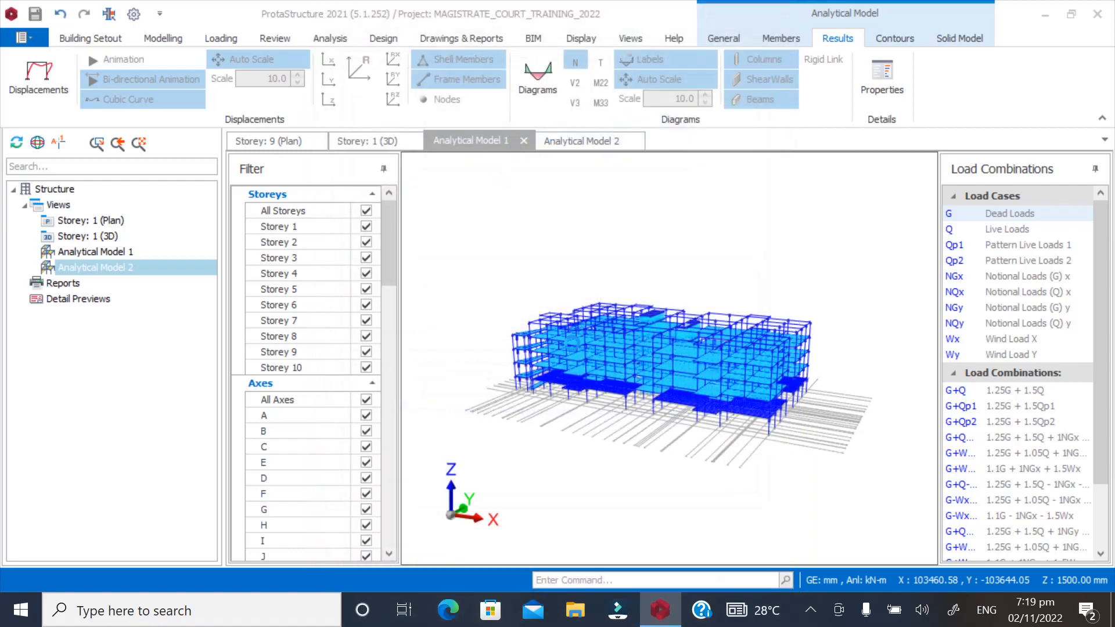
left_click_drag(761, 301, 806, 389)
scroll(656, 416, "up", 5)
scroll(806, 389, "down", 8)
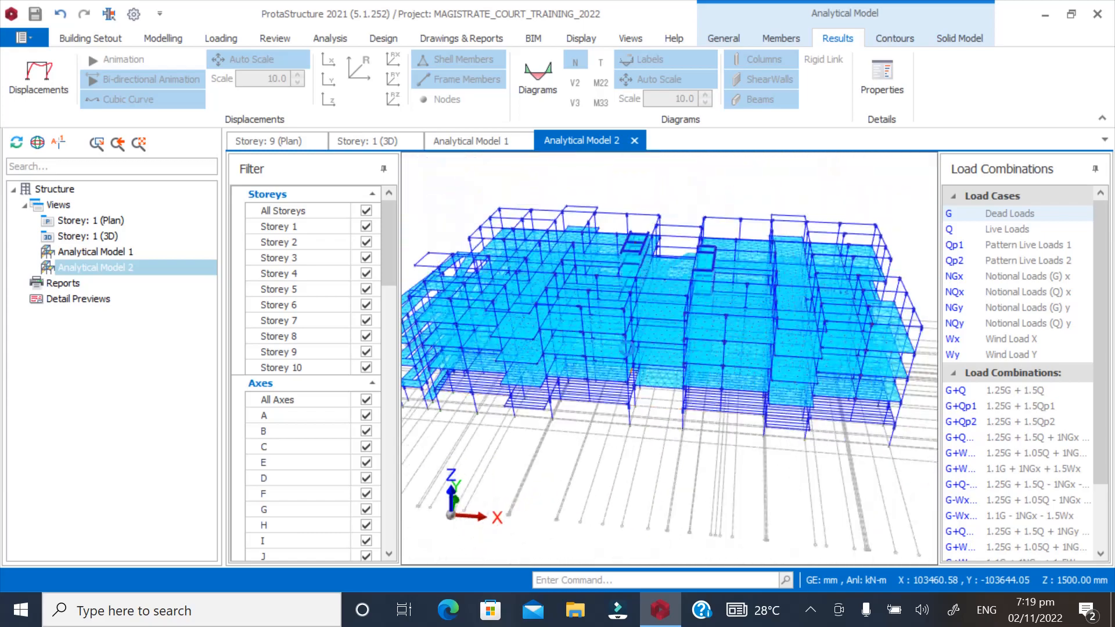
left_click_drag(683, 349, 733, 342)
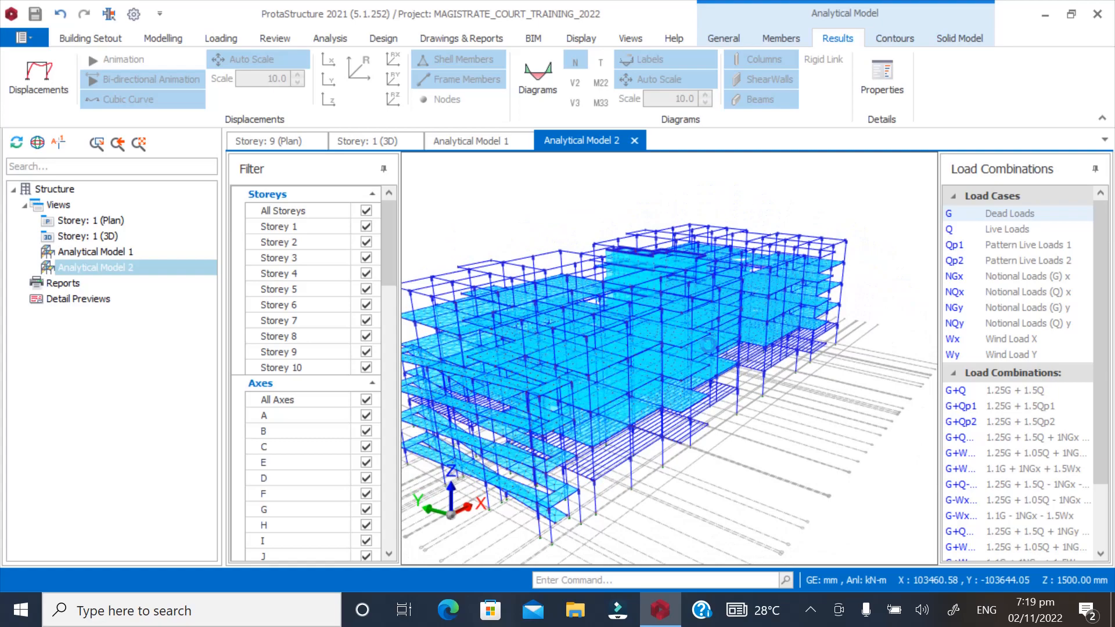
middle_click_drag(708, 345, 549, 417)
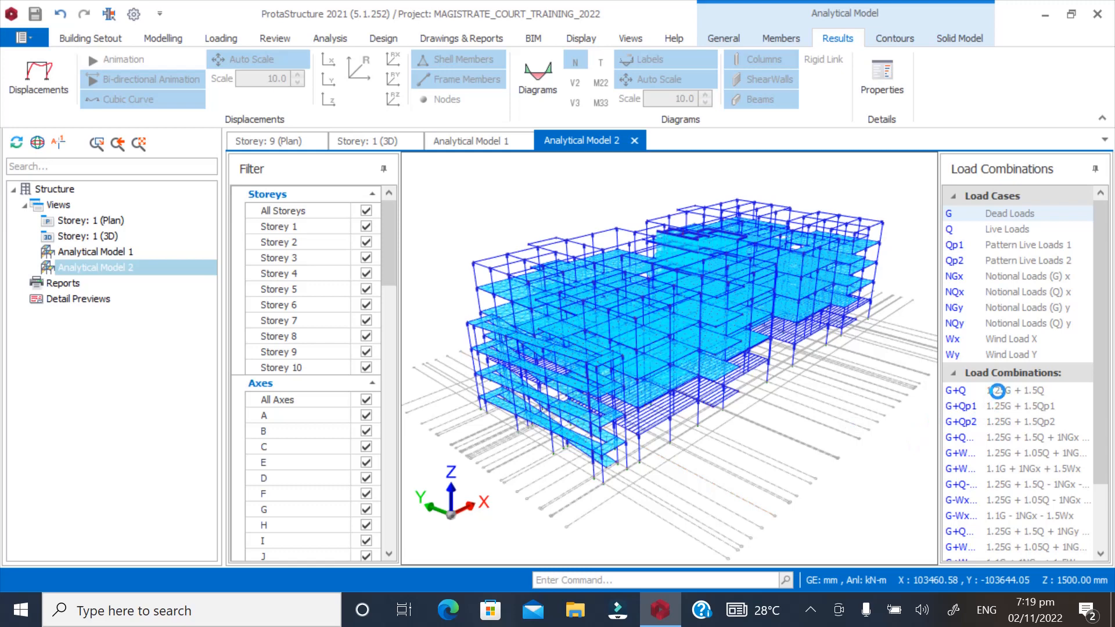
left_click(997, 390)
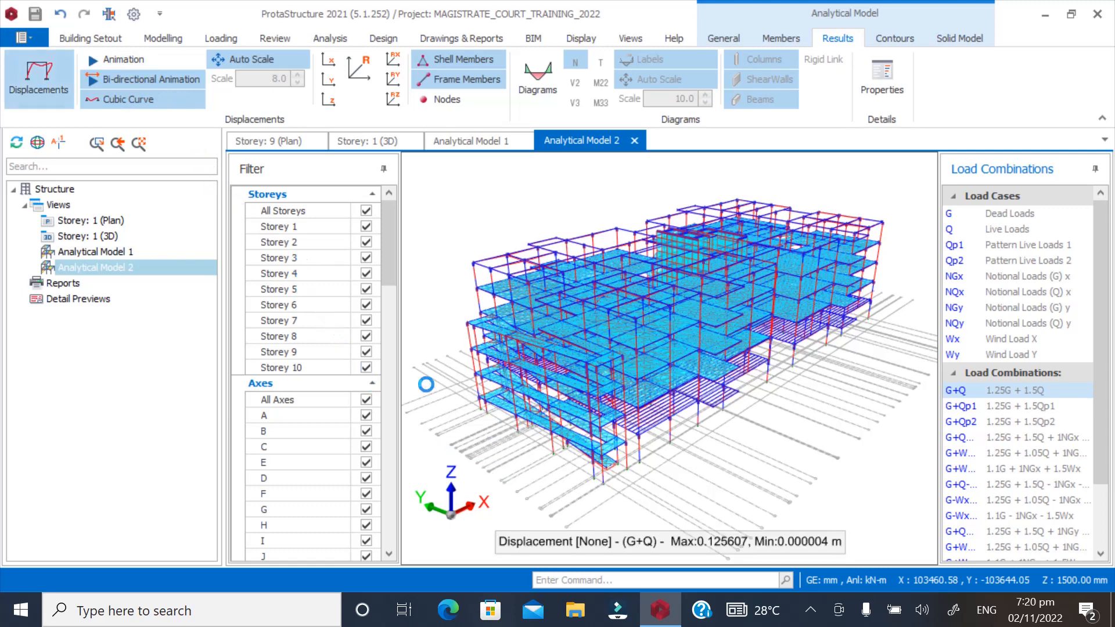
Animate the G+Q displacements of the full analytical model and look through the available load combinations
left_click(123, 59)
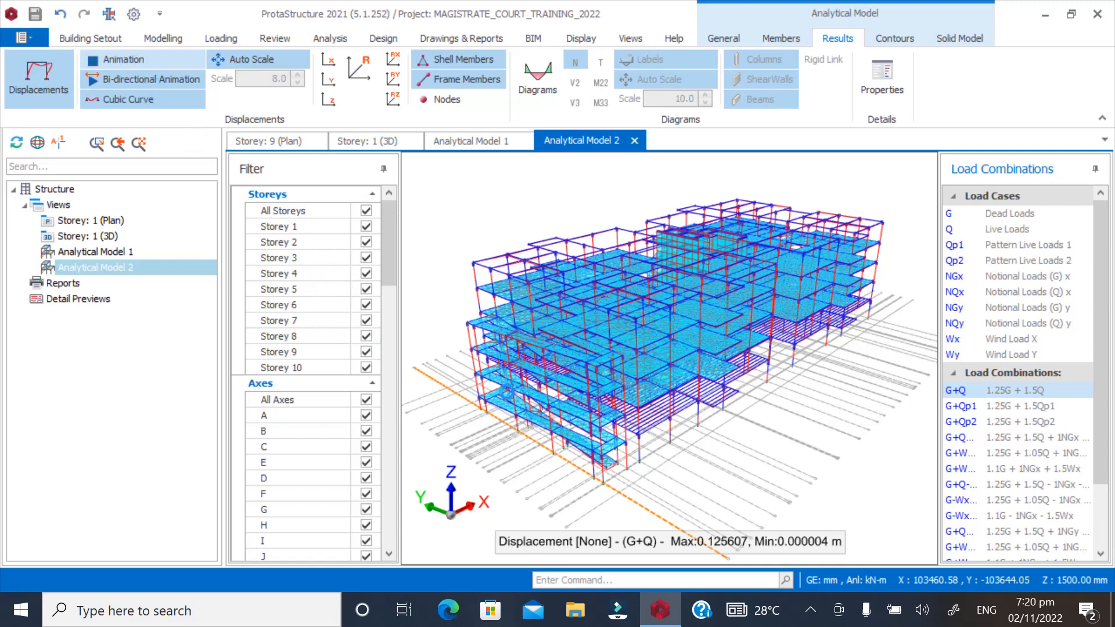
scroll(533, 409, "up", 2)
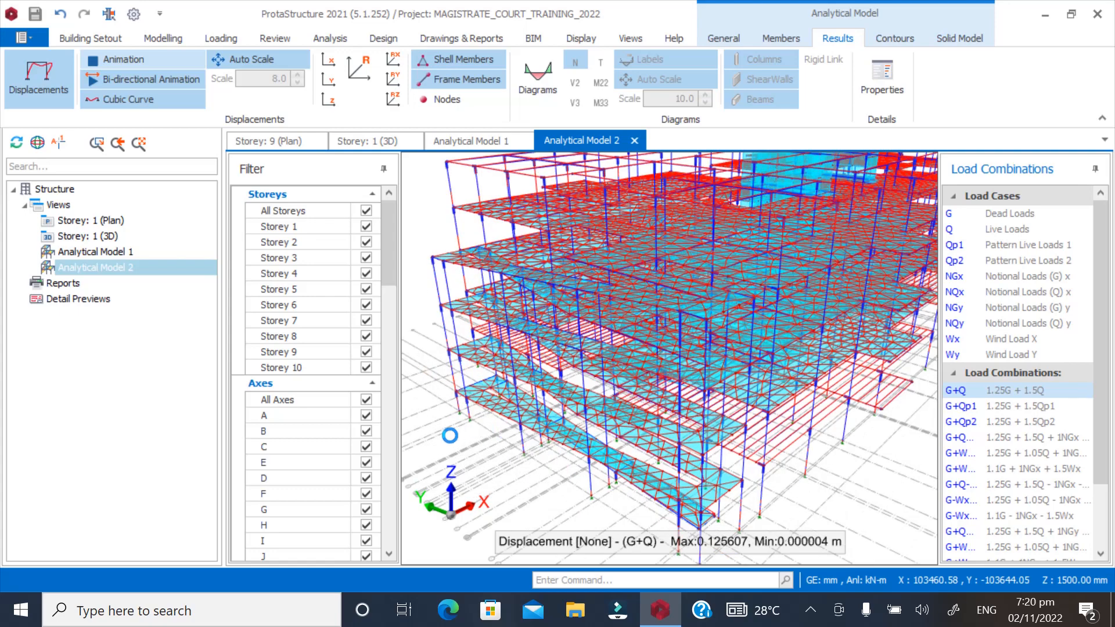
scroll(447, 434, "up", 3)
scroll(625, 406, "down", 5)
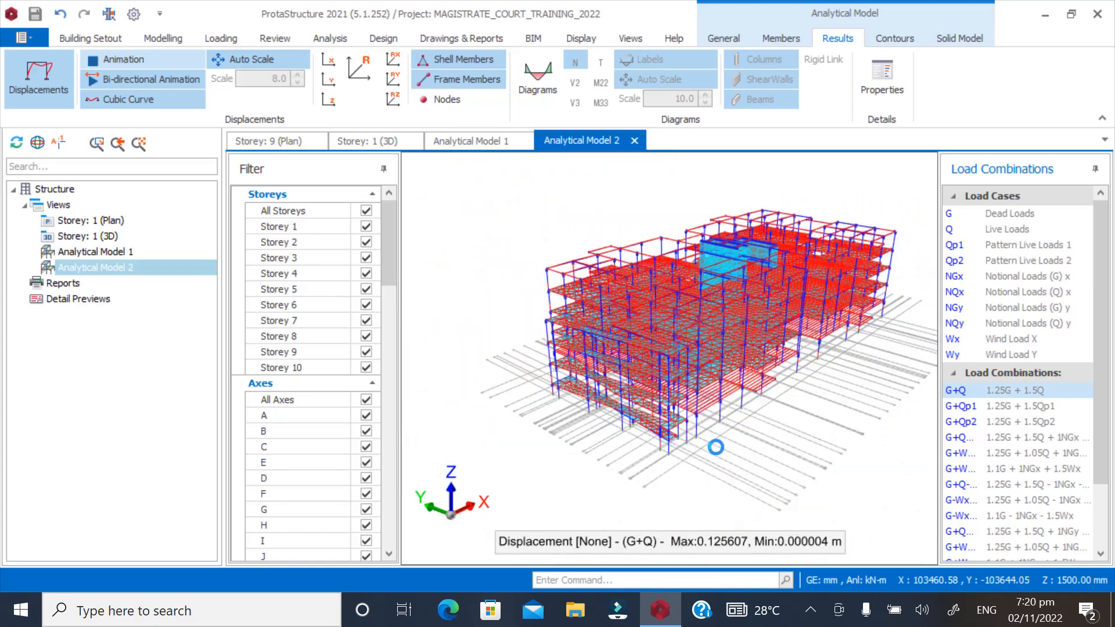
scroll(709, 412, "up", 3)
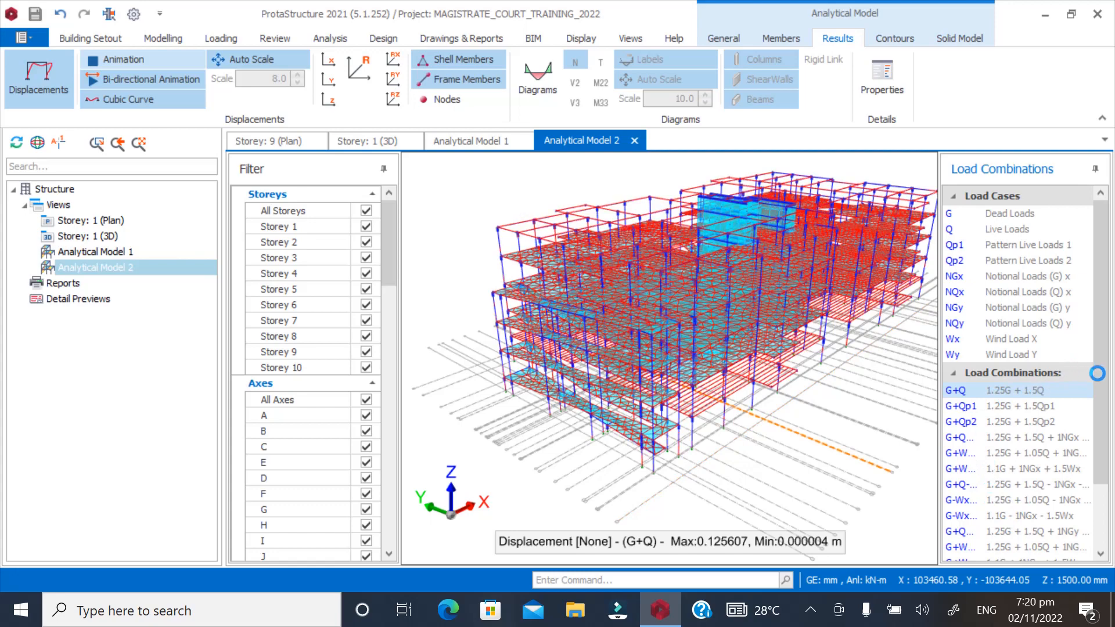
left_click_drag(1098, 372, 1101, 473)
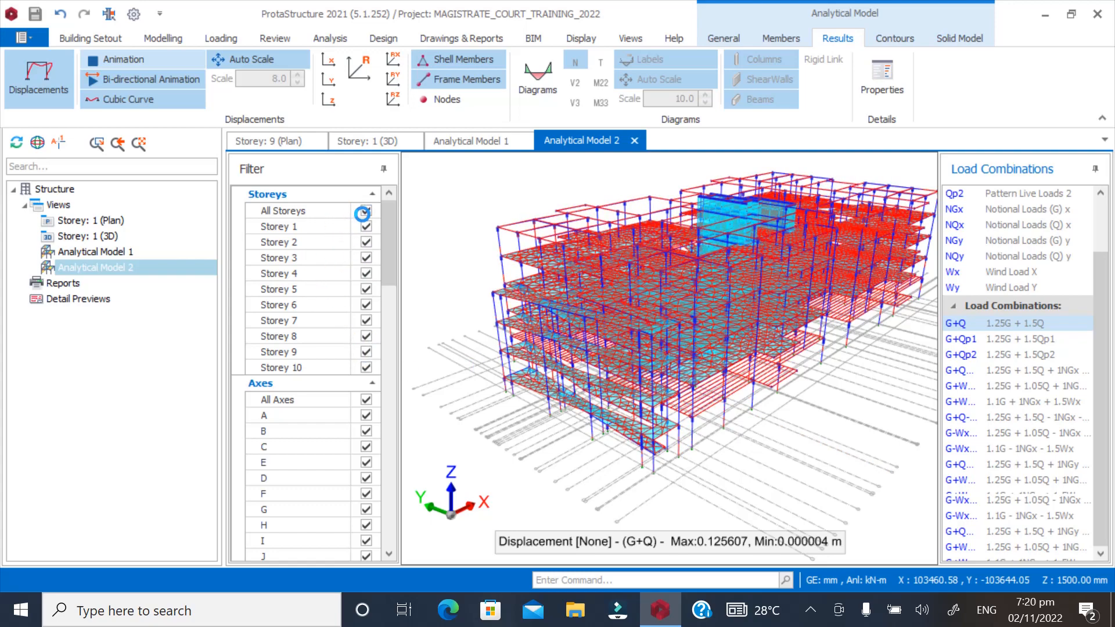
Filter the analytical model to show only Storey 2 and examine its animated displacements under G+Q
left_click(365, 211)
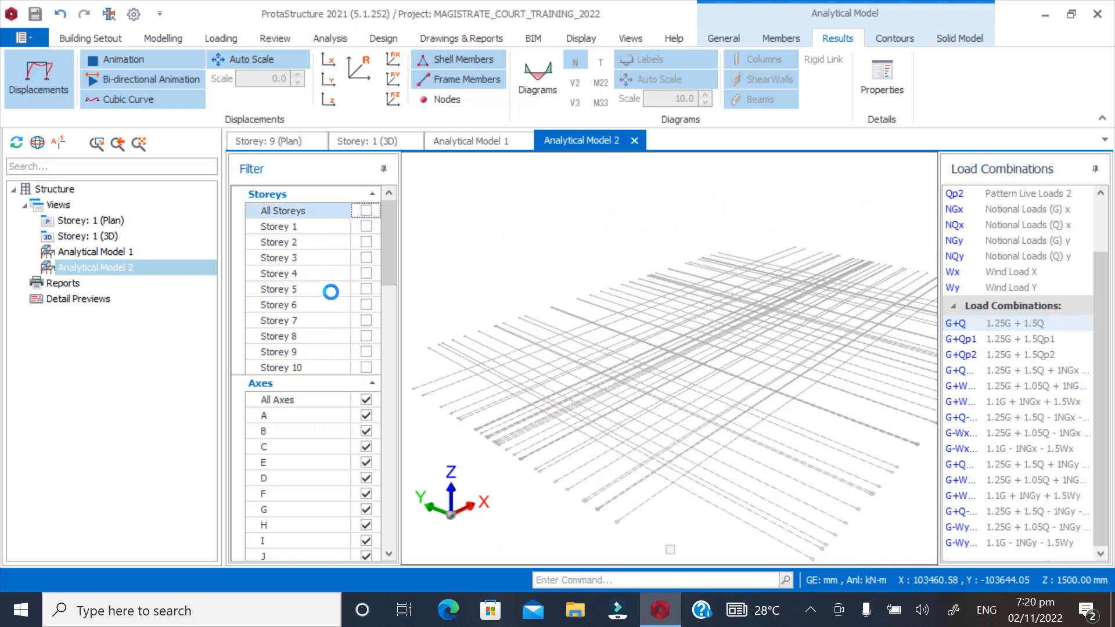
left_click(365, 241)
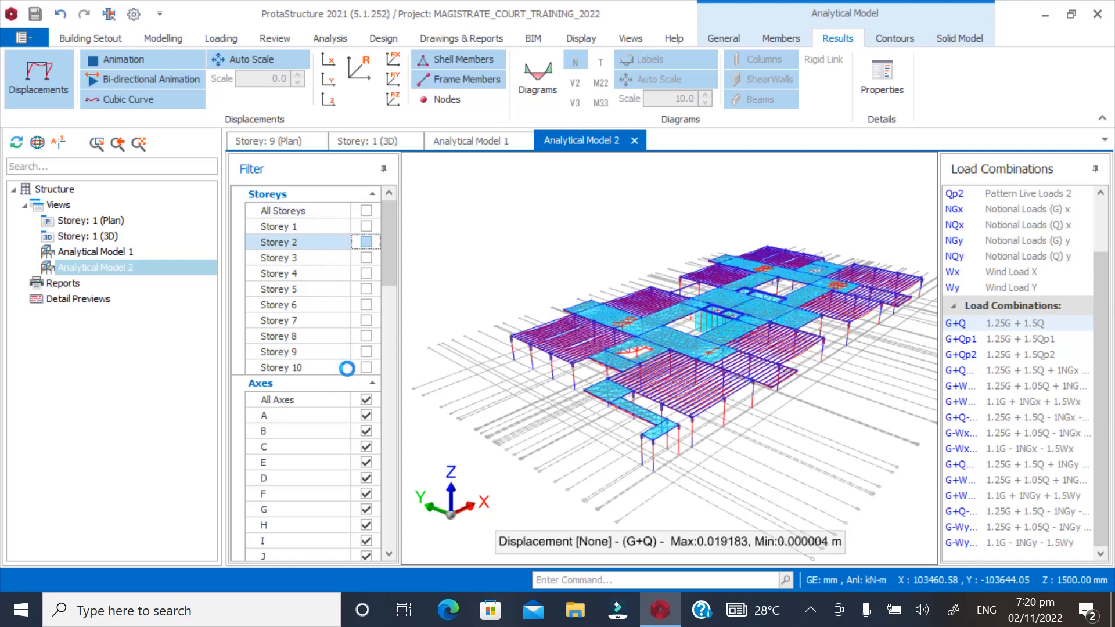
scroll(708, 414, "up", 5)
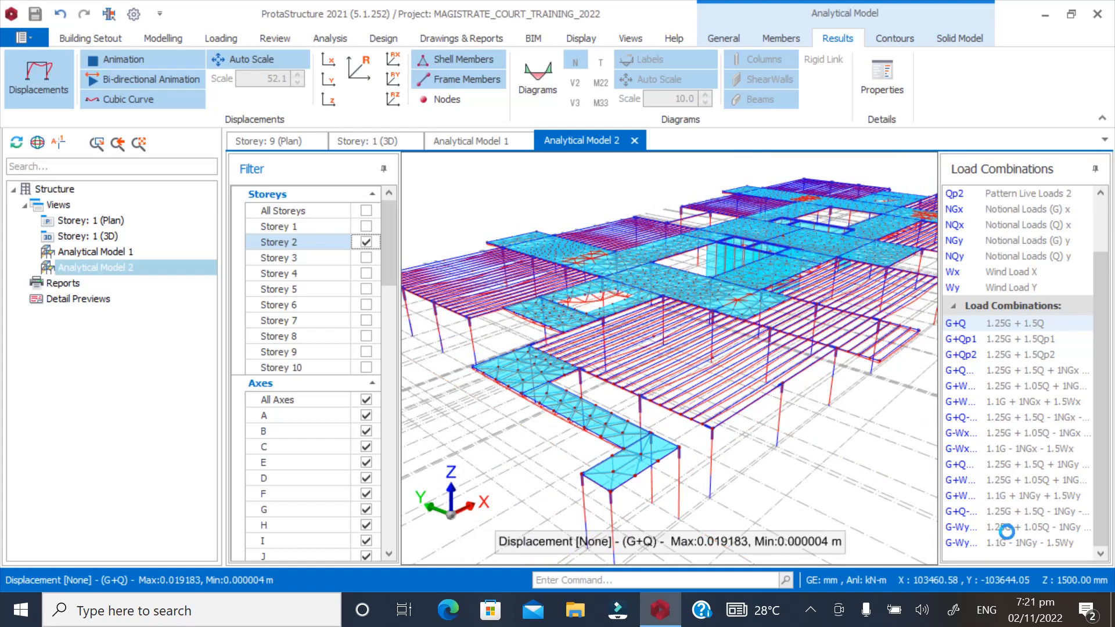
middle_click_drag(766, 373, 635, 372)
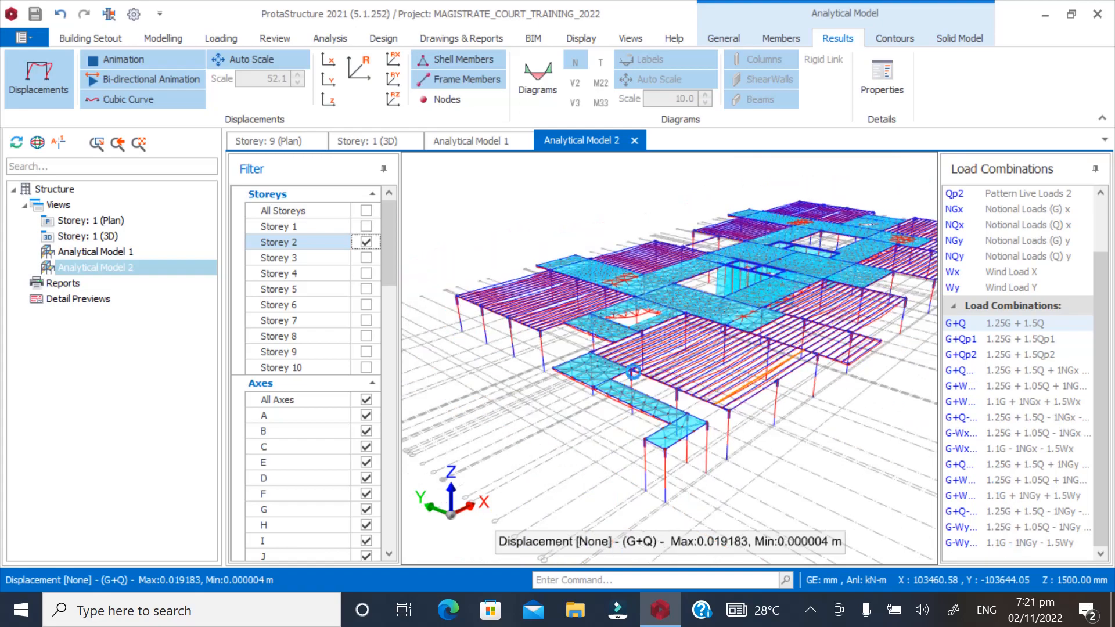
scroll(487, 306, "up", 3)
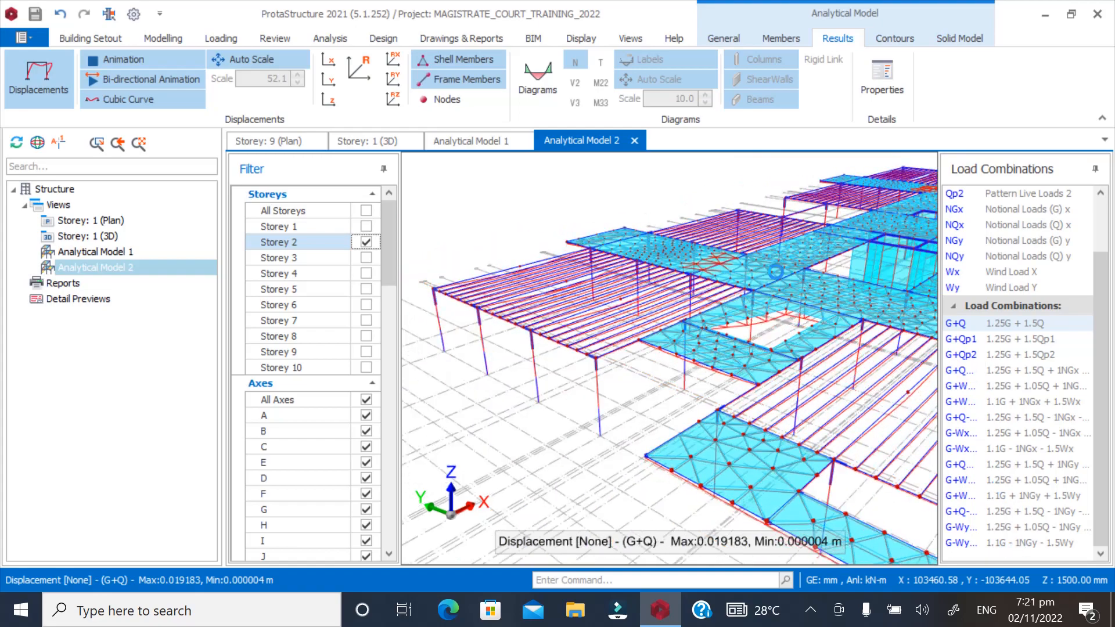
middle_click_drag(617, 295, 878, 319)
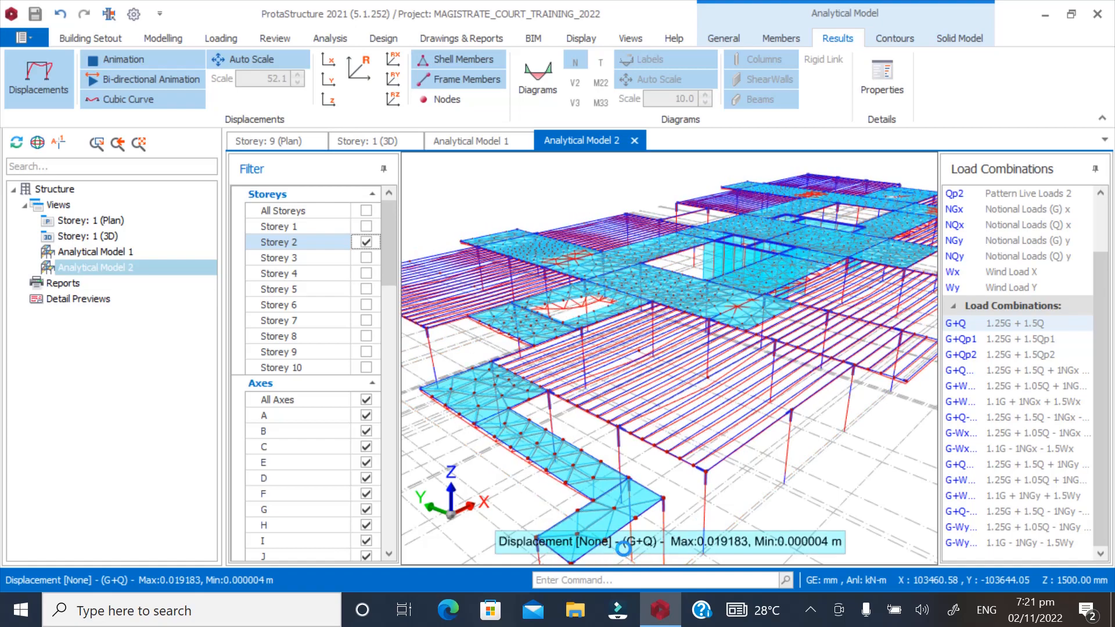
scroll(677, 272, "down", 3)
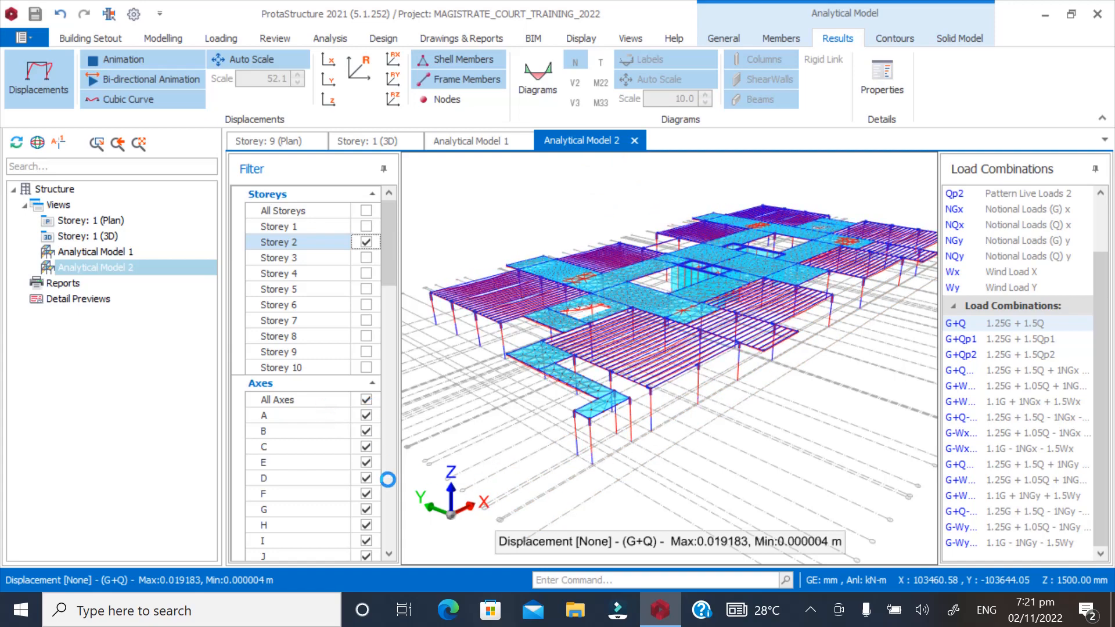
Try filtering the Storey 2 displacements by axes, showing only A and B, and restore the display of all axes
left_click_drag(388, 267, 387, 363)
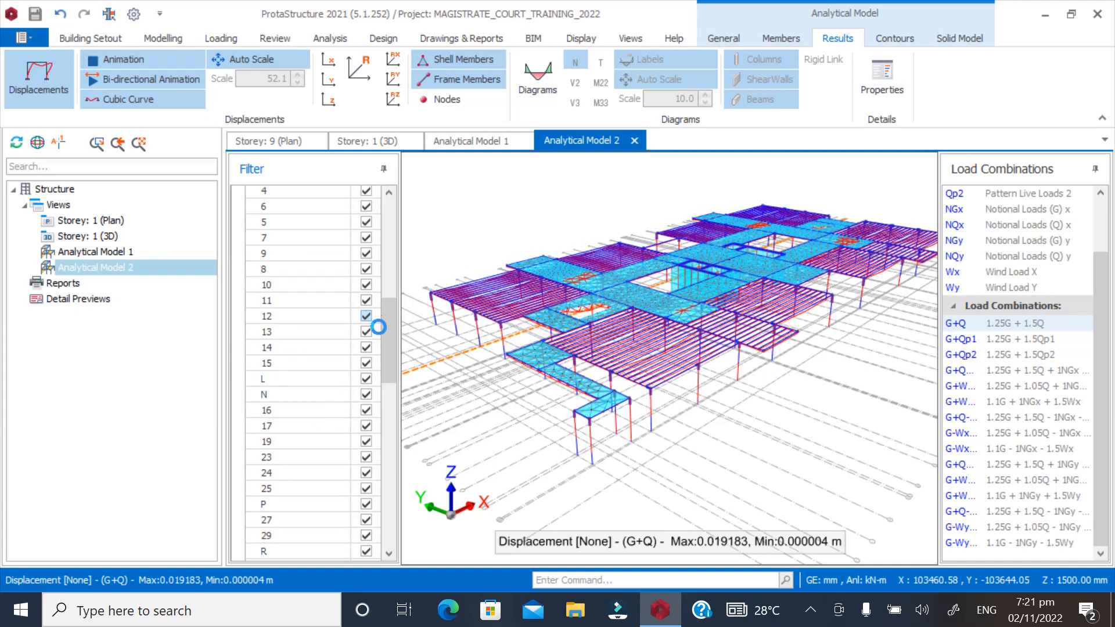
left_click_drag(390, 321, 396, 222)
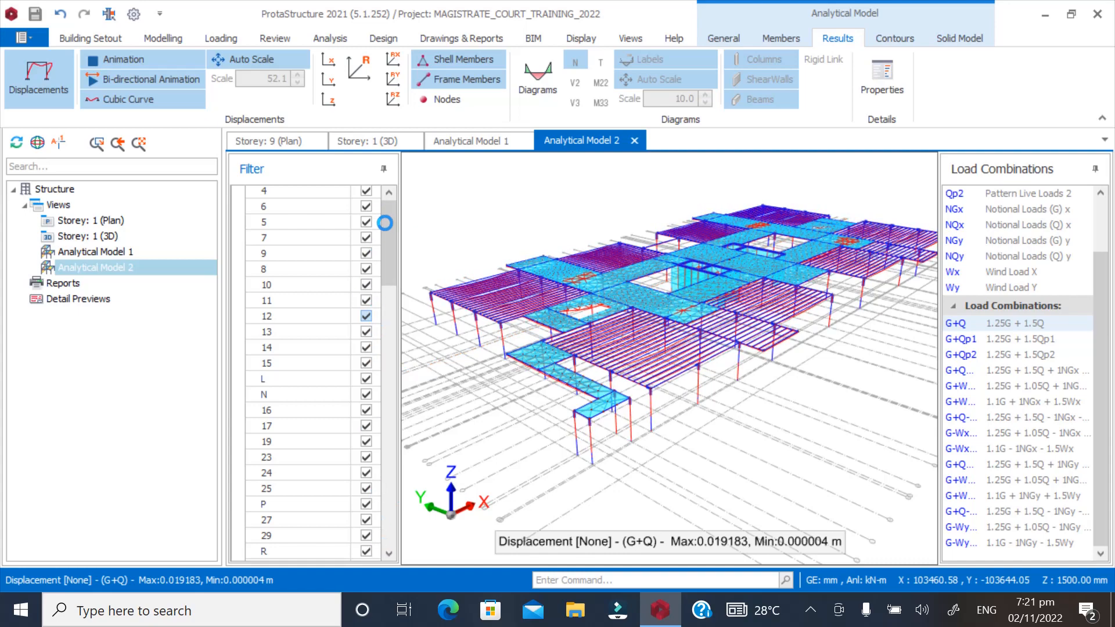
left_click_drag(385, 226, 381, 186)
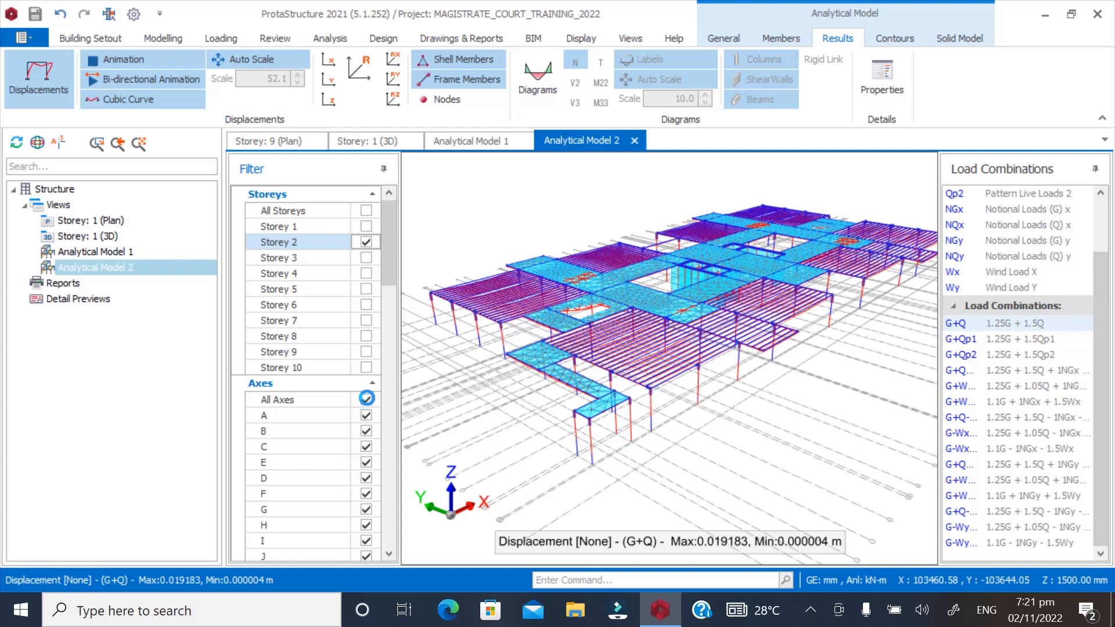
left_click(370, 402)
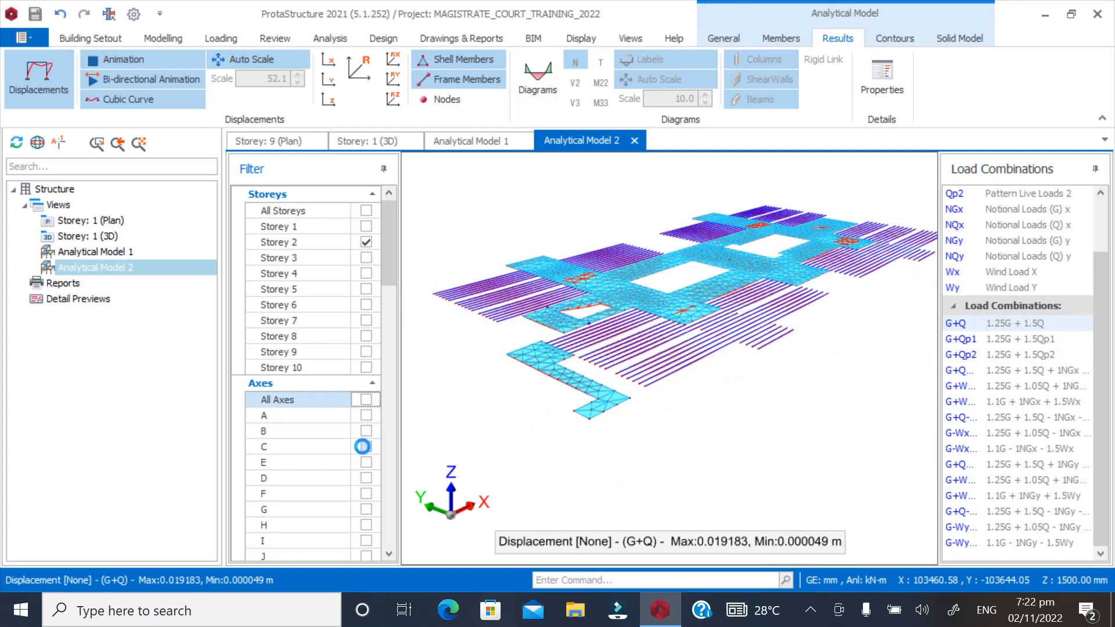
left_click(383, 422)
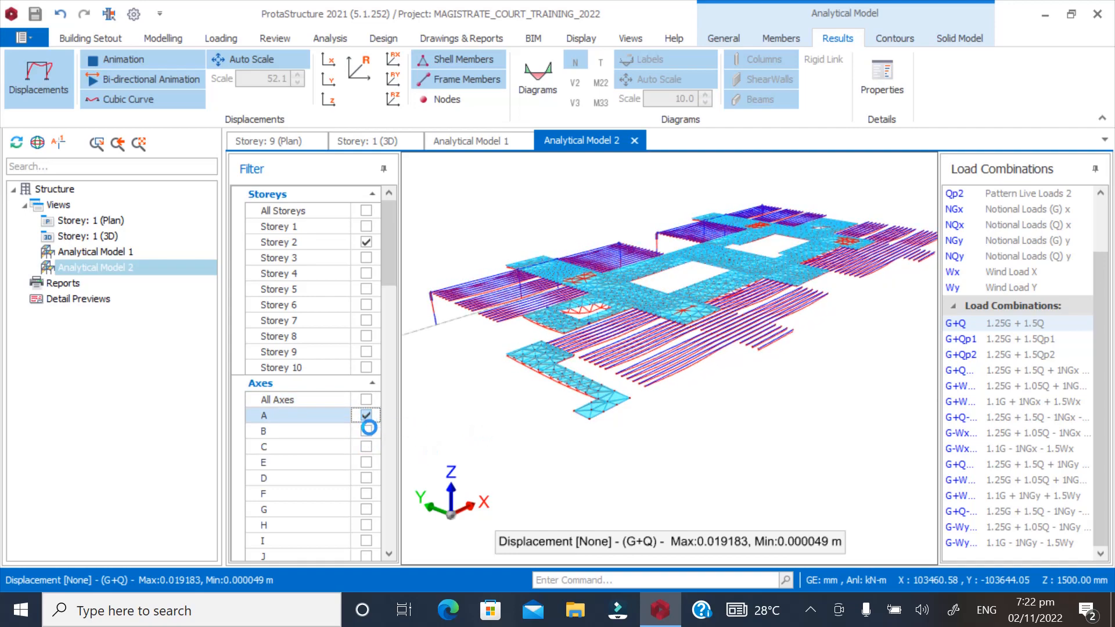
left_click(367, 431)
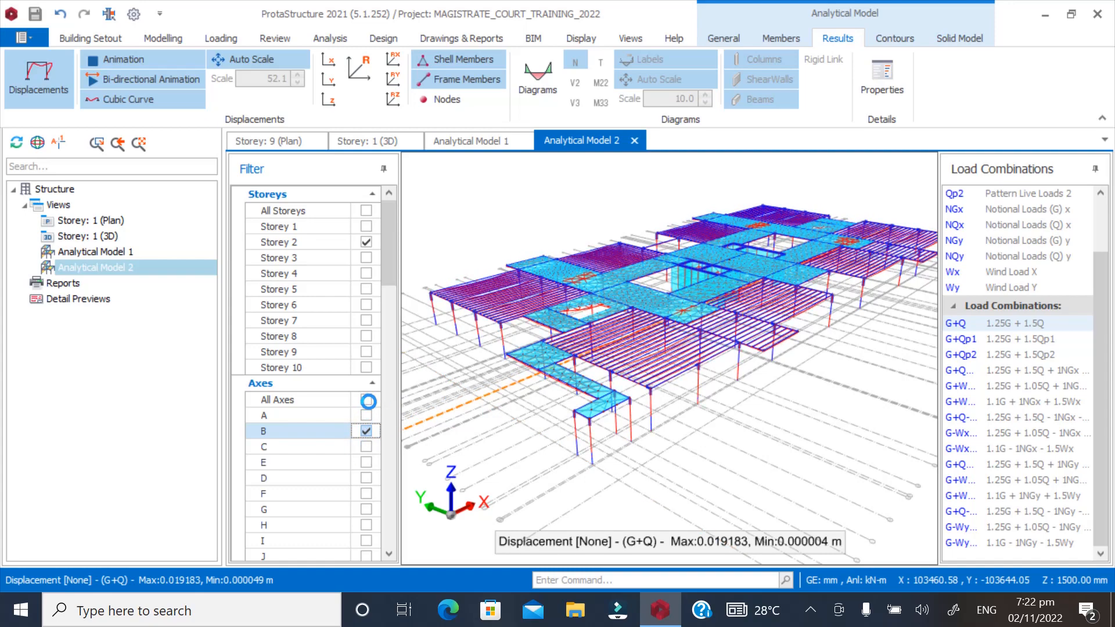
left_click(366, 401)
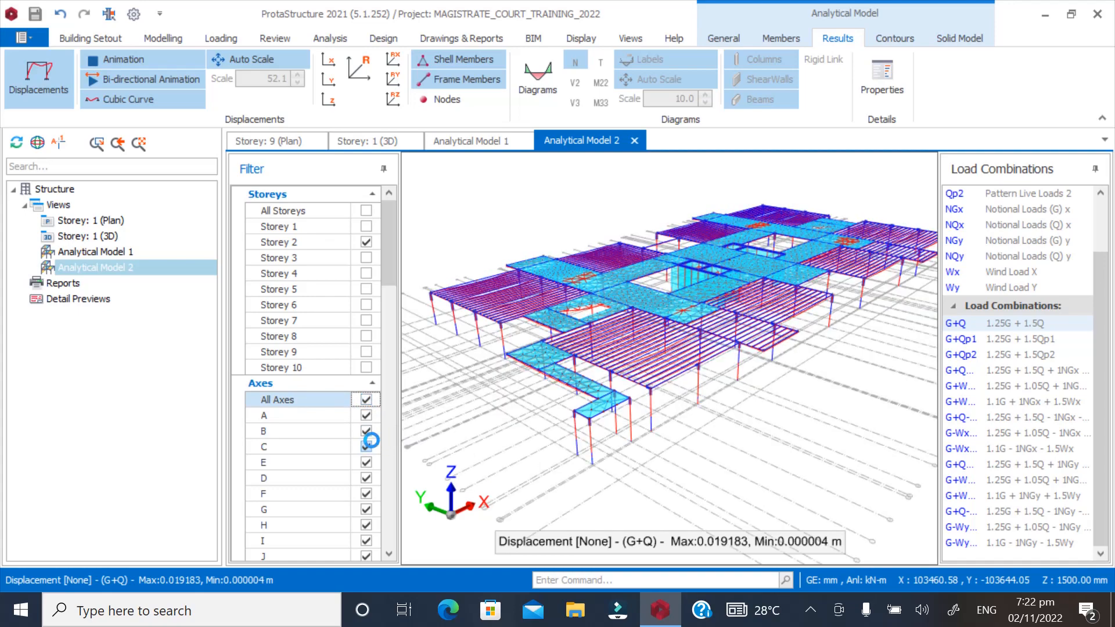
Inspect the animated displacements of the Storey 2 slabs, beams and columns up close
middle_click_drag(801, 356, 803, 383)
scroll(530, 277, "up", 4)
scroll(530, 277, "up", 5)
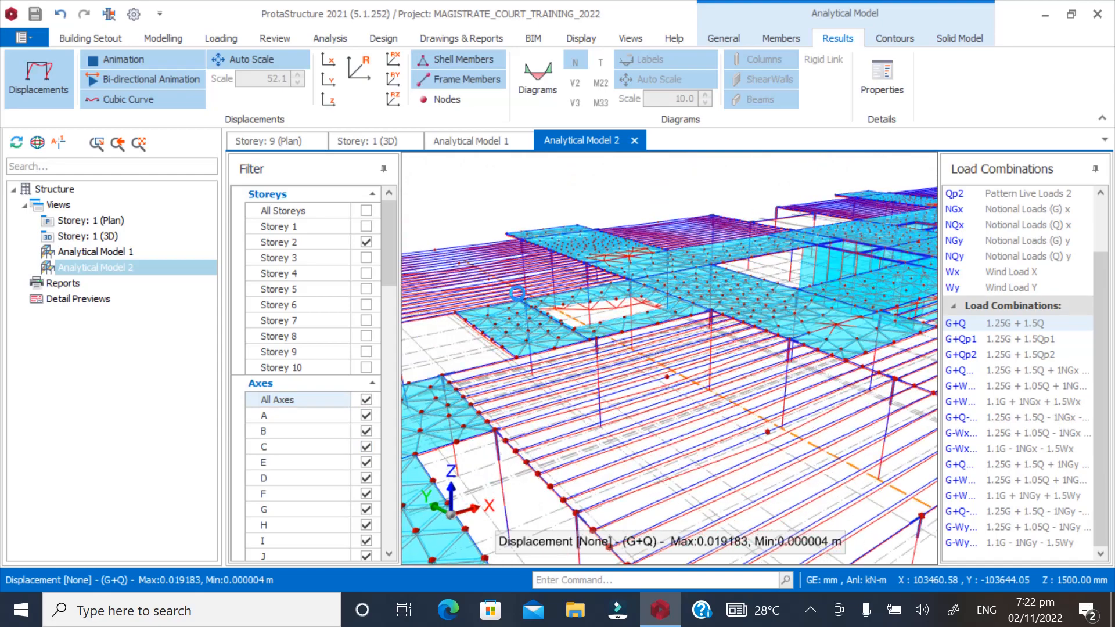
scroll(523, 304, "down", 5)
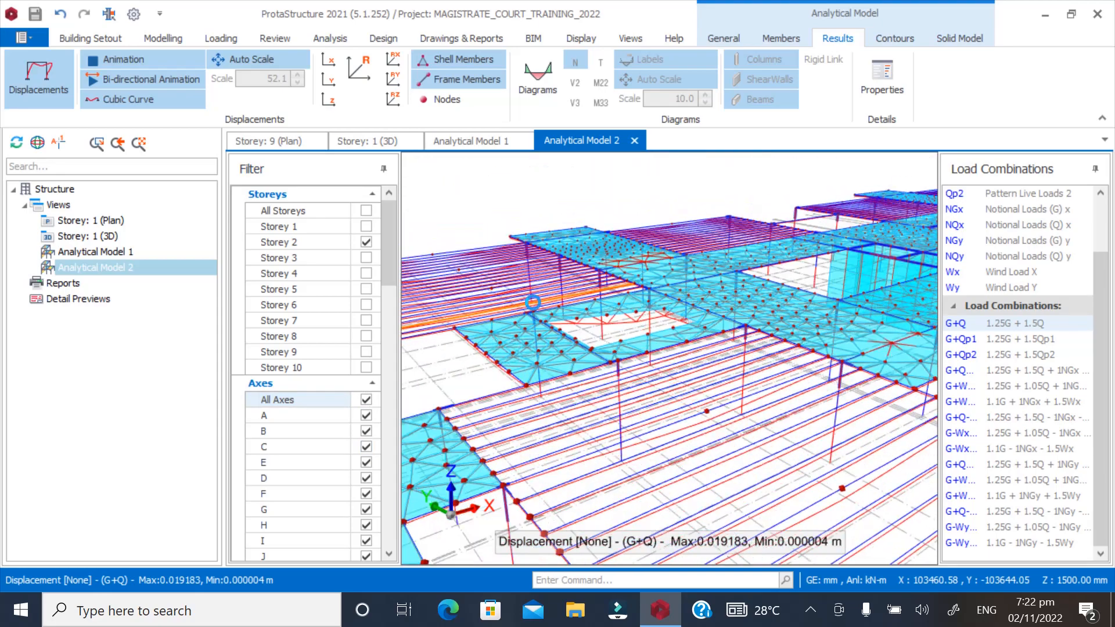
scroll(553, 287, "down", 4)
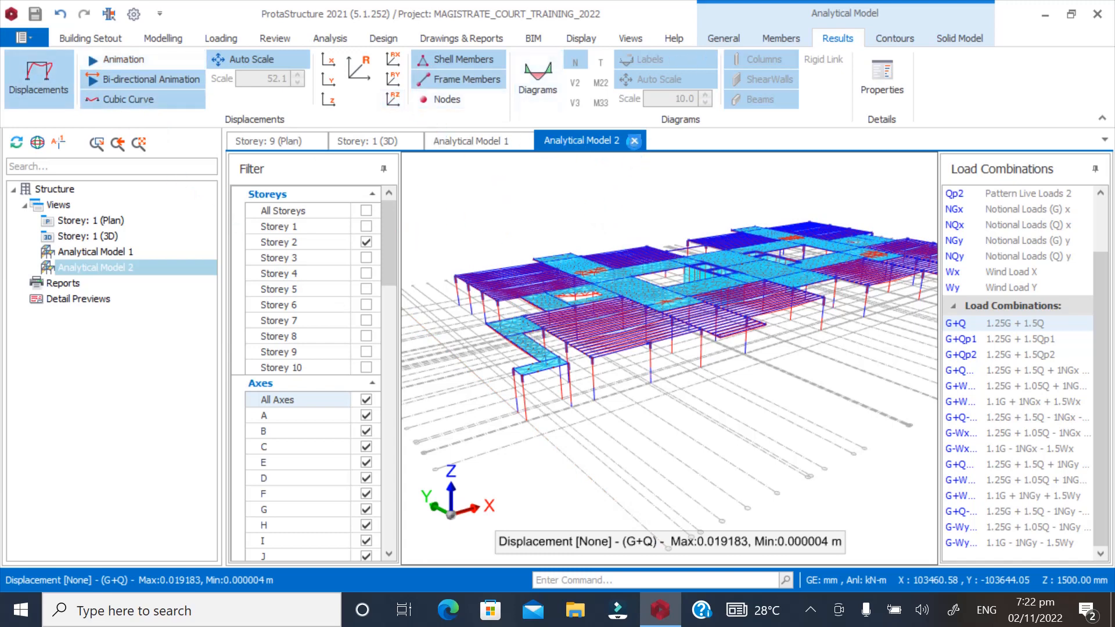
Stop the displacement animation and close both analytical model views to return to the Storey 1 3D view
left_click(634, 141)
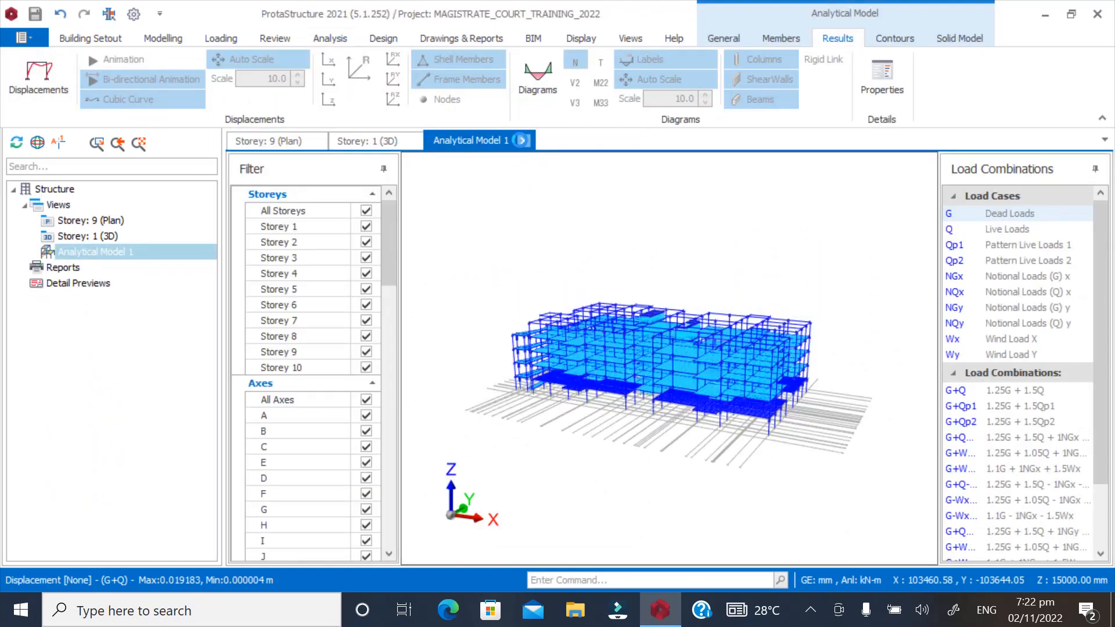
left_click(524, 141)
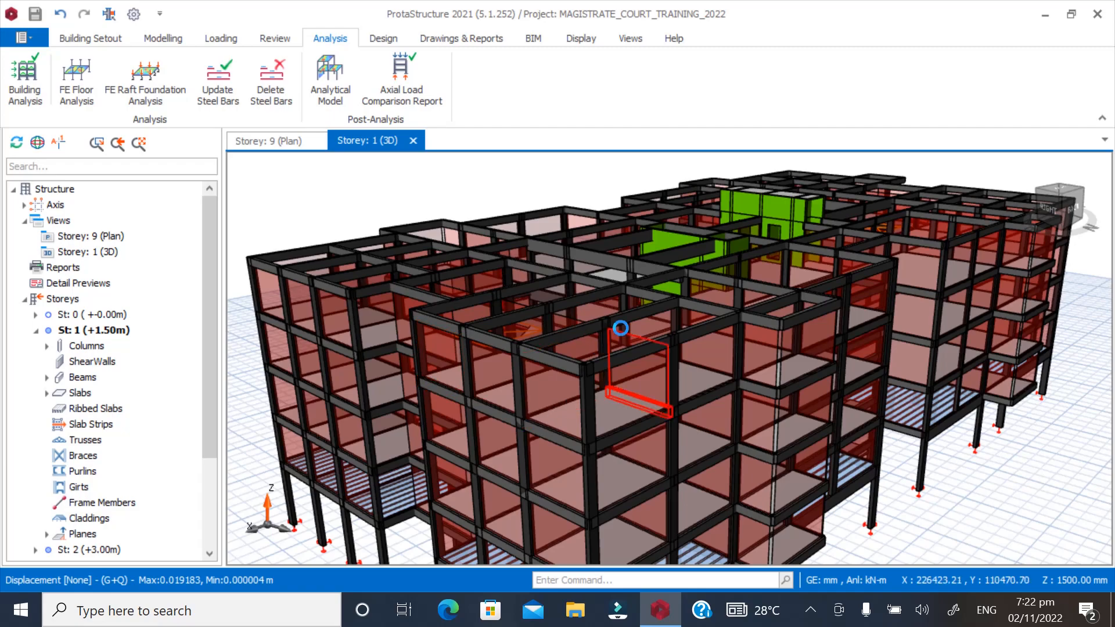
Examine the whole physical building model in 3D, including the properties of a Storey 2 beam
scroll(620, 328, "down", 3)
mouse_move(797, 349)
middle_mouse_down()
mouse_move(737, 364)
mouse_move(788, 344)
mouse_move(788, 363)
mouse_move(783, 334)
mouse_move(749, 347)
mouse_move(762, 365)
middle_mouse_up()
scroll(587, 279, "up", 5)
scroll(762, 365, "down", 8)
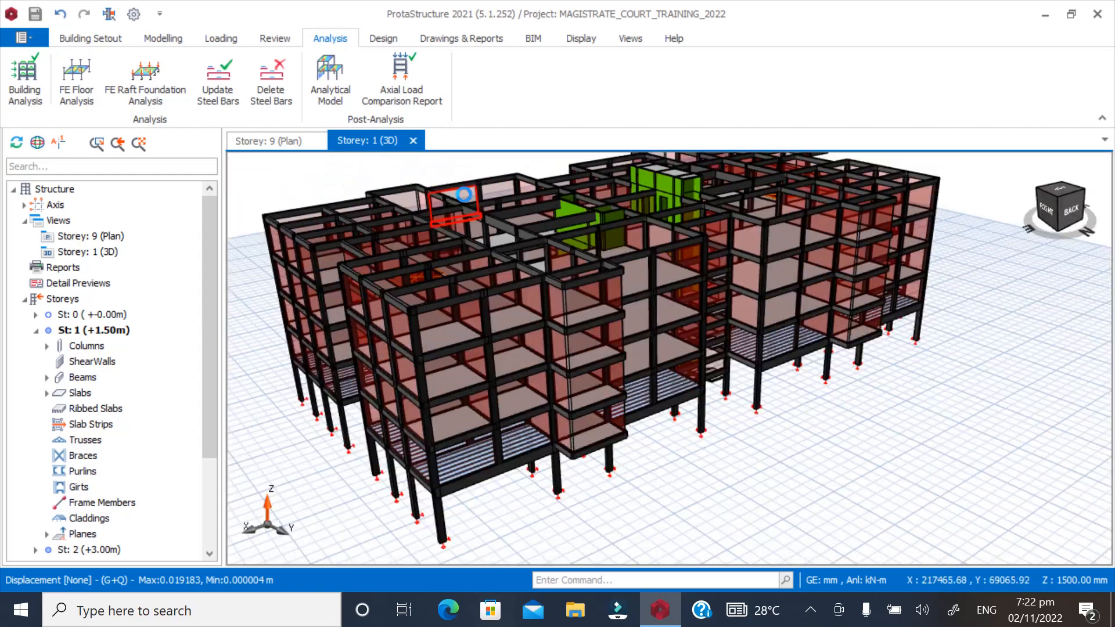
scroll(514, 288, "down", 2)
mouse_move(594, 308)
middle_mouse_down()
mouse_move(652, 330)
mouse_move(608, 304)
middle_mouse_up()
scroll(543, 368, "down", 2)
scroll(507, 279, "up", 2)
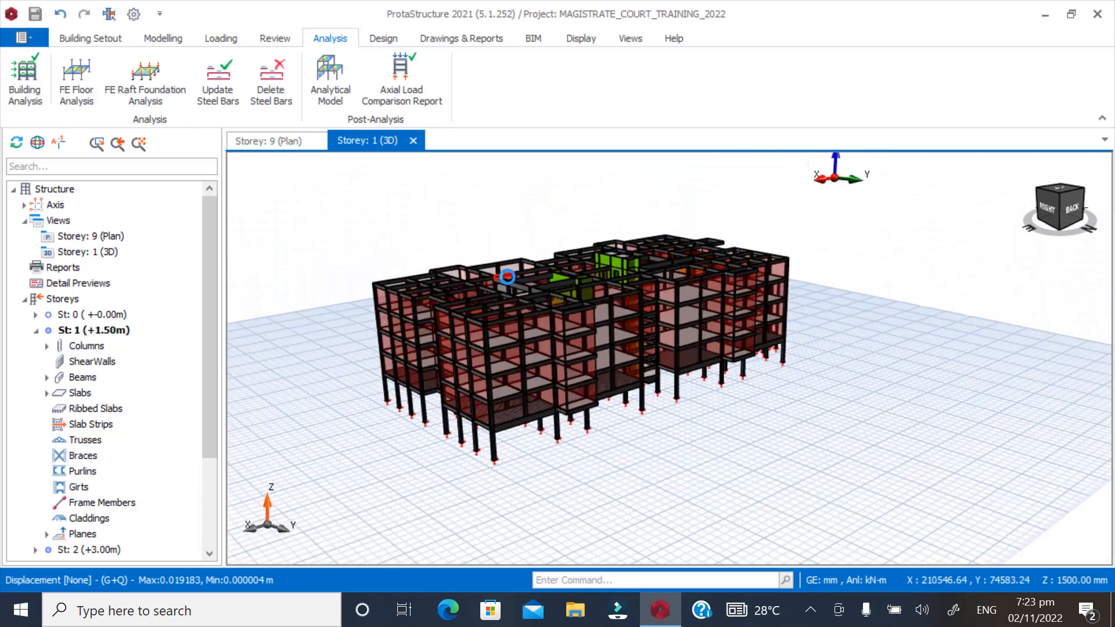
mouse_move(695, 374)
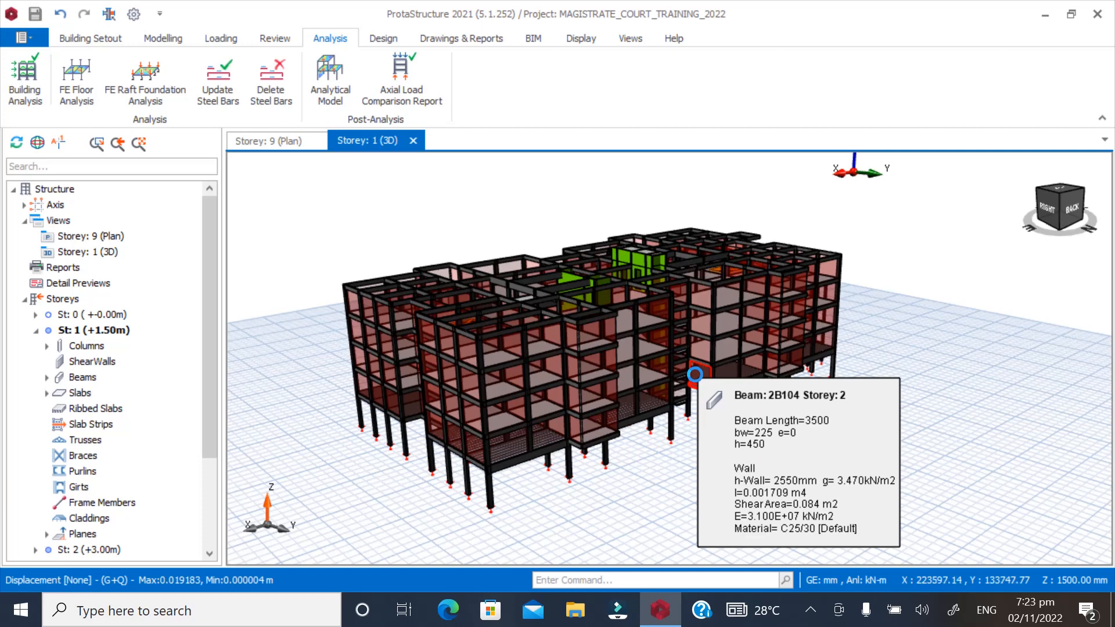
scroll(373, 266, "down", 2)
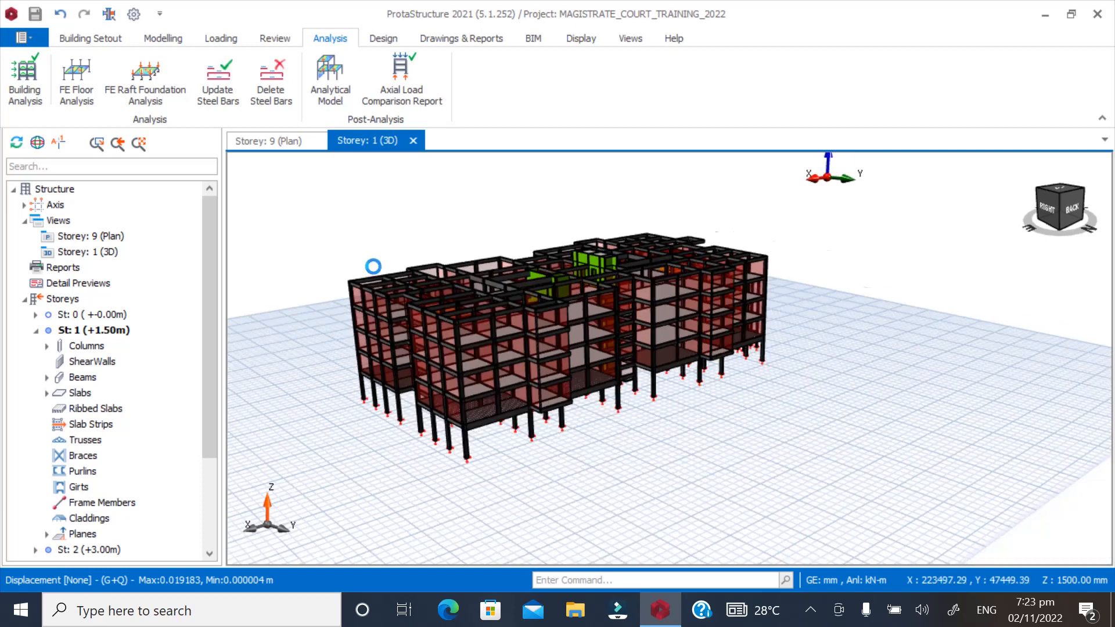